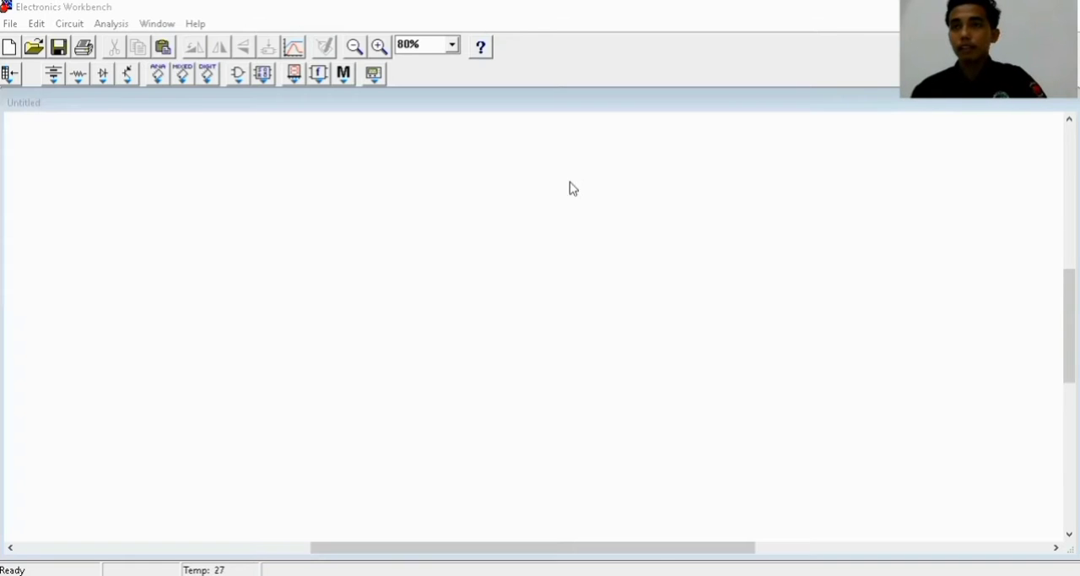
Place an AC voltage source, an ammeter above and to its right, and a voltmeter below the ammeter
{"action": "left_click", "coordinate": [54, 75]}
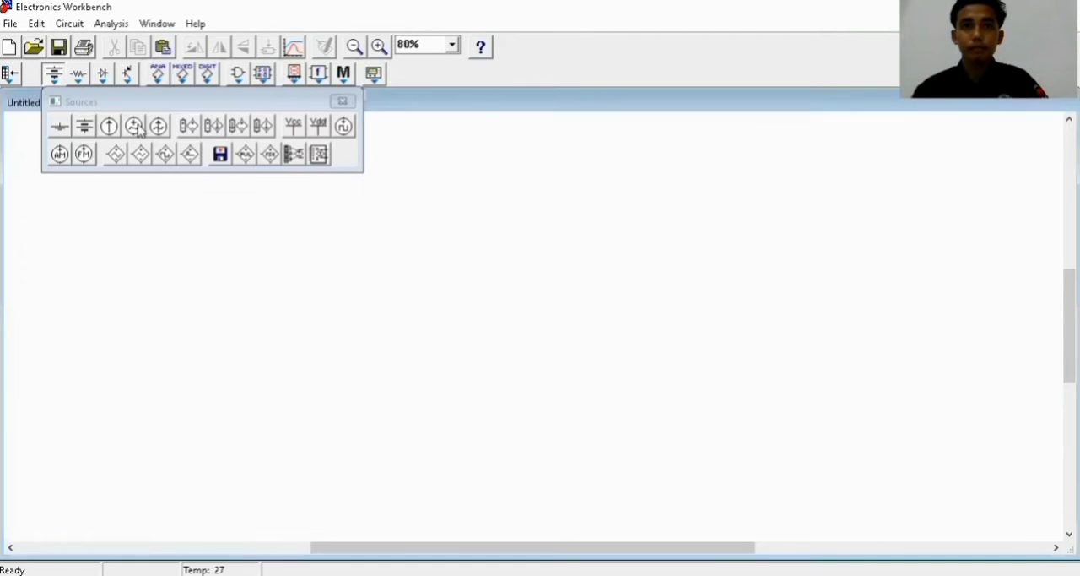
{"action": "left_click_drag", "start_coordinate": [134, 132], "coordinate": [106, 330]}
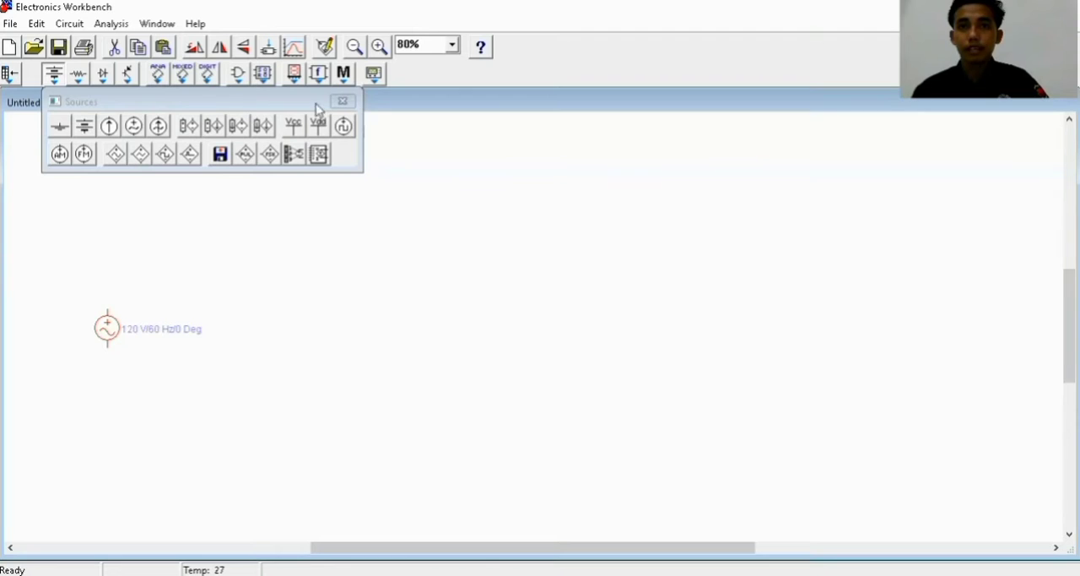
{"action": "left_click", "coordinate": [344, 81]}
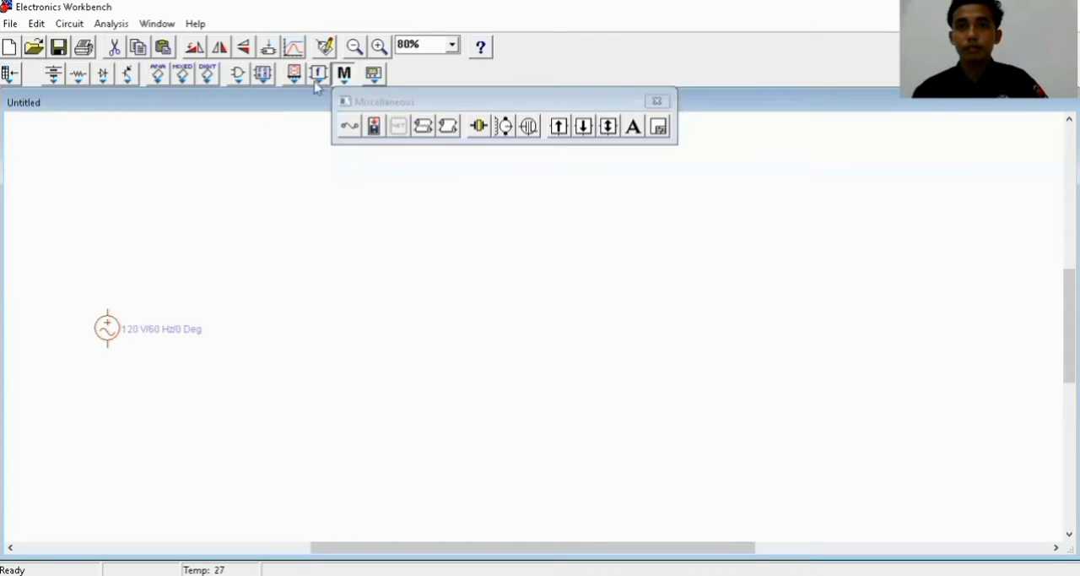
{"action": "left_click", "coordinate": [323, 77]}
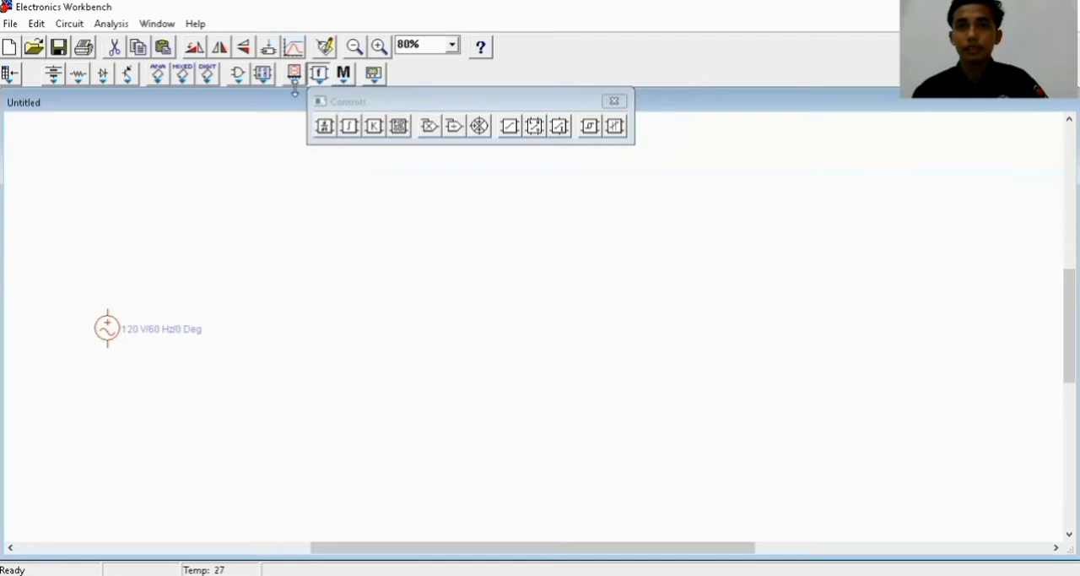
{"action": "left_click", "coordinate": [294, 78]}
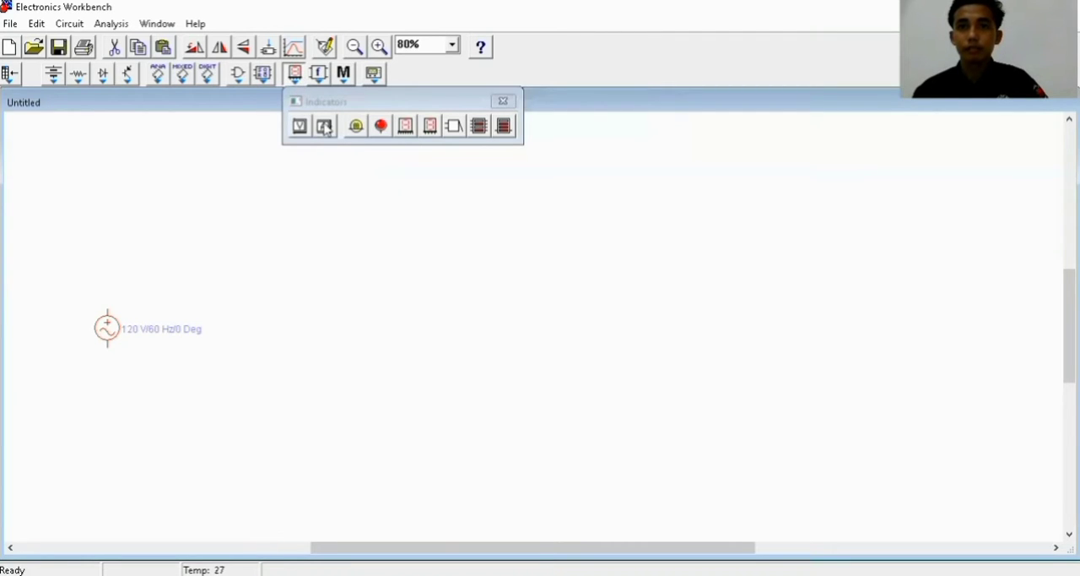
{"action": "left_click_drag", "start_coordinate": [325, 127], "coordinate": [245, 283]}
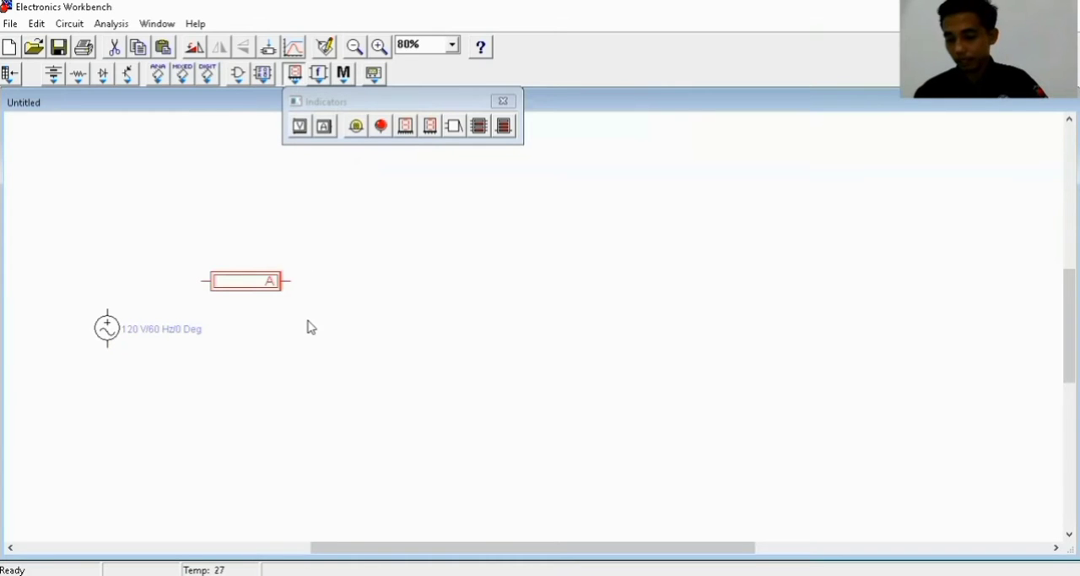
{"action": "mouse_move", "coordinate": [310, 328]}
{"action": "left_mouse_down"}
{"action": "mouse_move", "coordinate": [296, 352]}
{"action": "mouse_move", "coordinate": [298, 332]}
{"action": "left_mouse_up"}
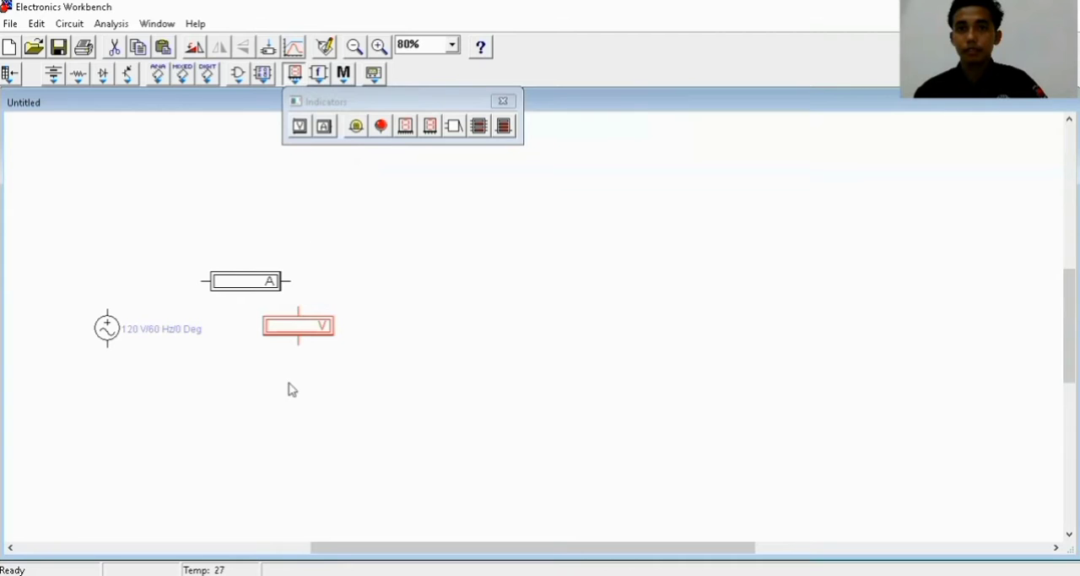
{"action": "key", "text": "ctrl+v"}
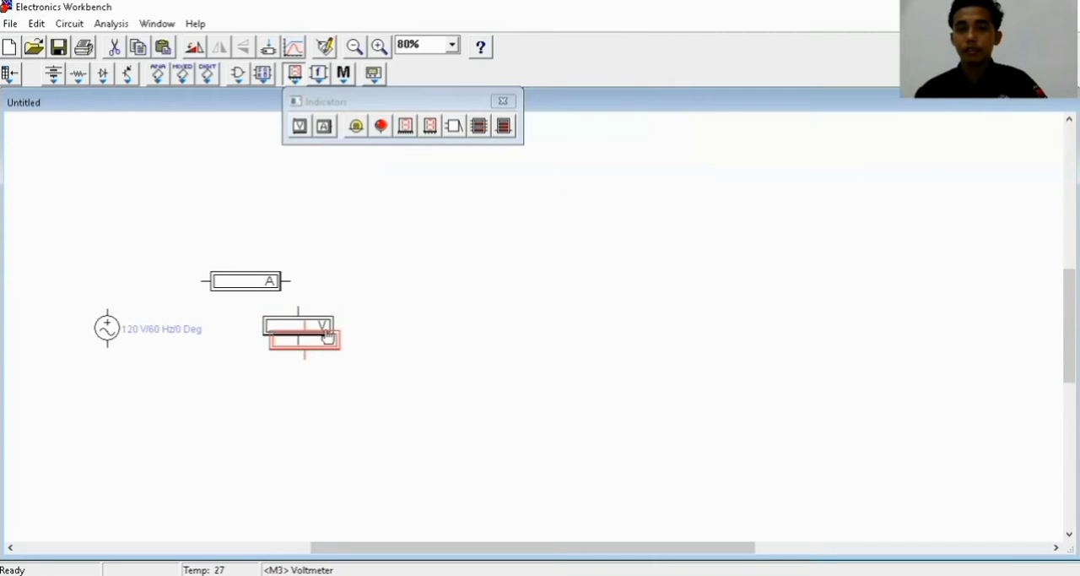
{"action": "right_click", "coordinate": [318, 337]}
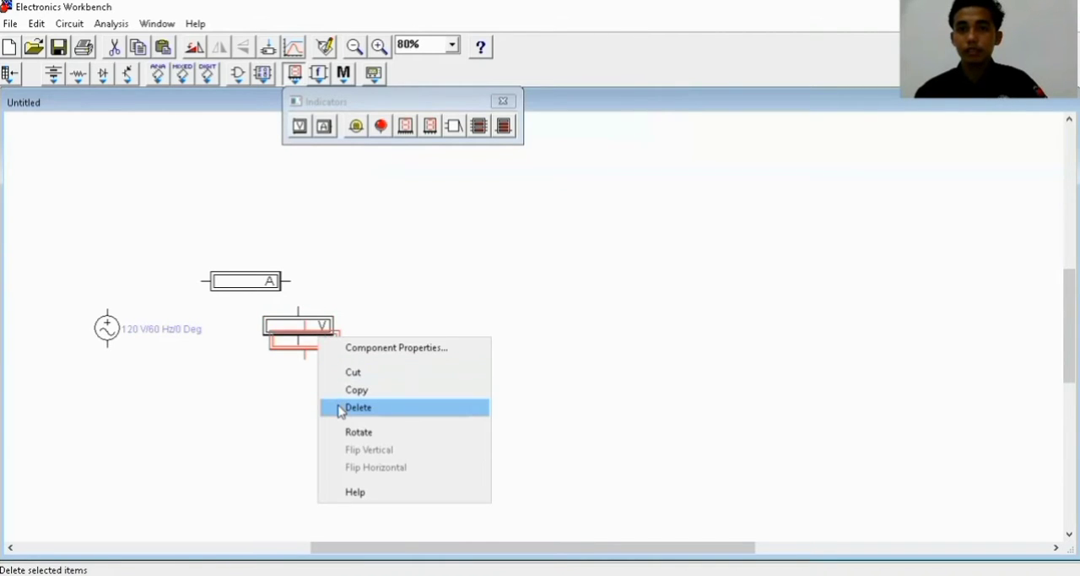
{"action": "left_click", "coordinate": [354, 407]}
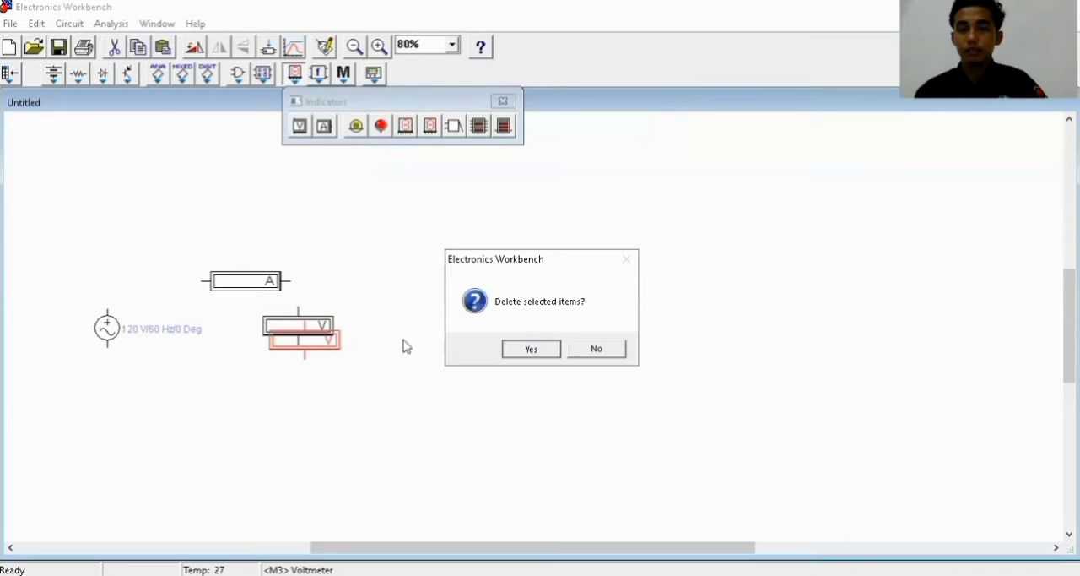
{"action": "key", "text": "Return"}
Shift the voltmeter to the right, clear of the ammeter, and place a 1 k Ohm resistor to its right
{"action": "left_click_drag", "start_coordinate": [323, 332], "coordinate": [367, 336]}
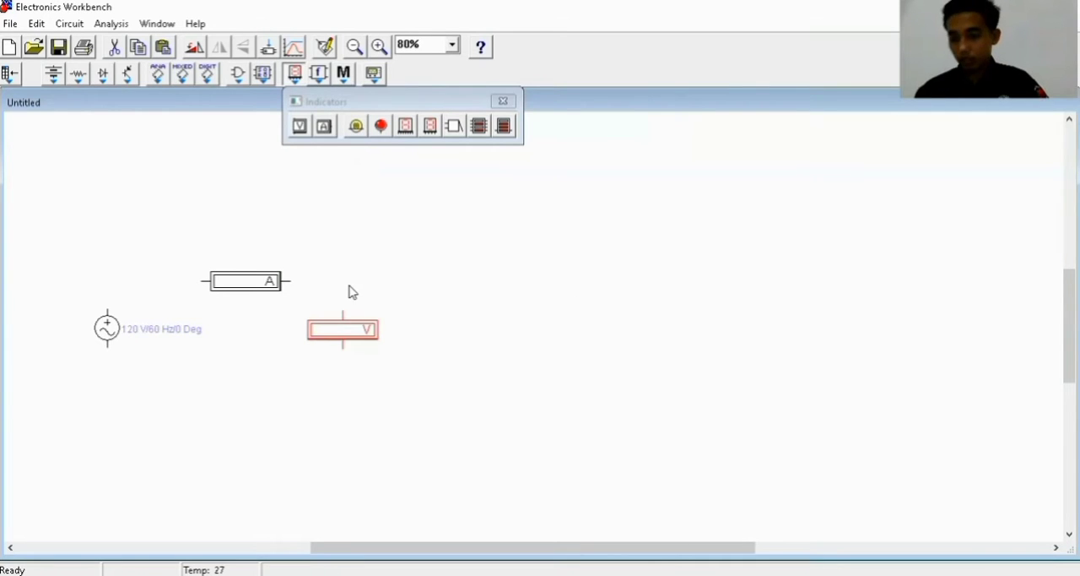
{"action": "left_click", "coordinate": [83, 81]}
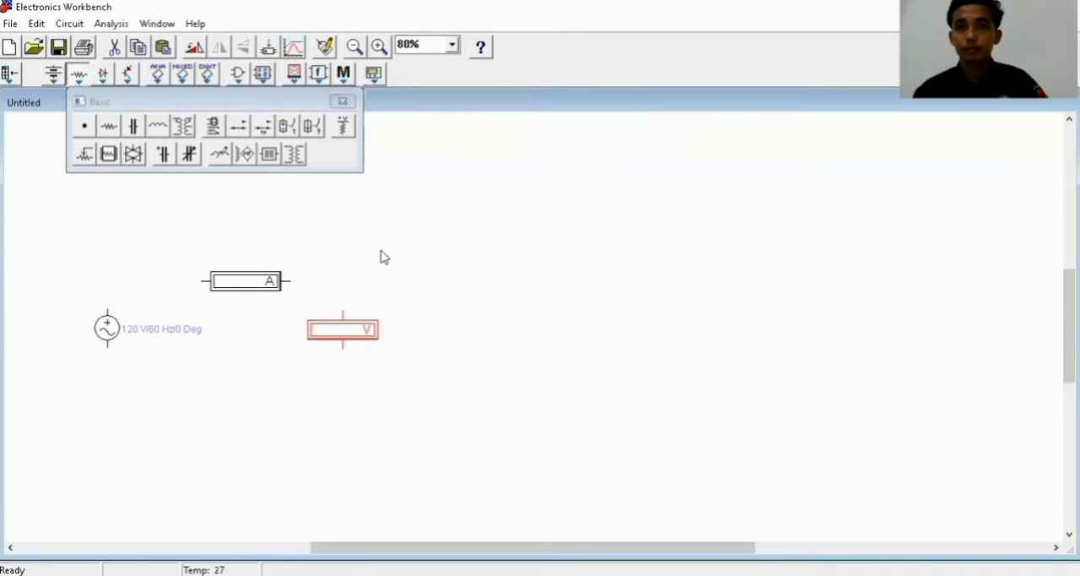
{"action": "left_click_drag", "start_coordinate": [381, 257], "coordinate": [444, 340]}
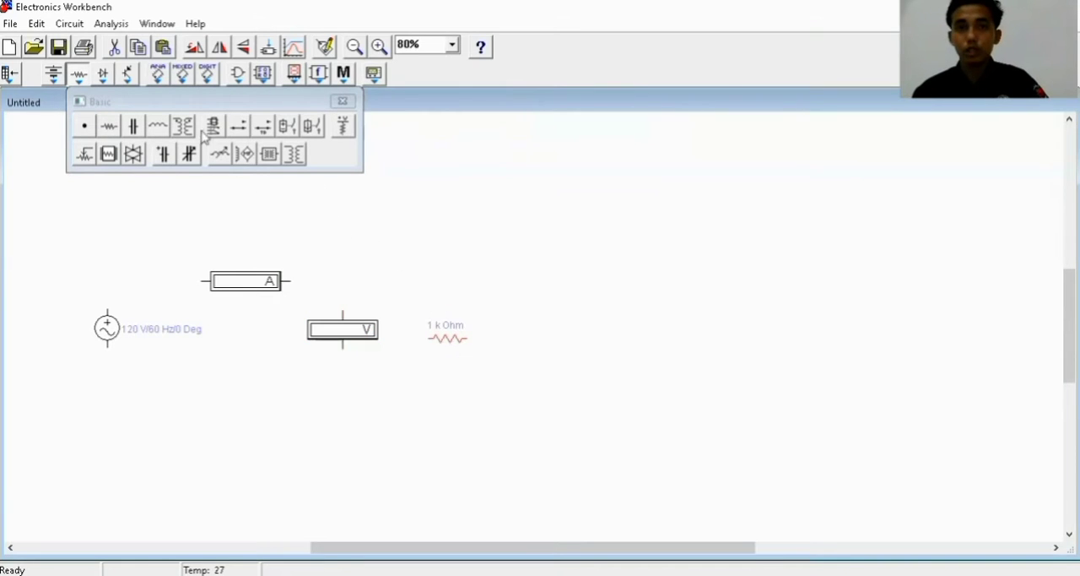
Place an oscilloscope to the right of the resistor and shift the AC voltage source slightly closer to the meters
{"action": "left_click", "coordinate": [374, 80]}
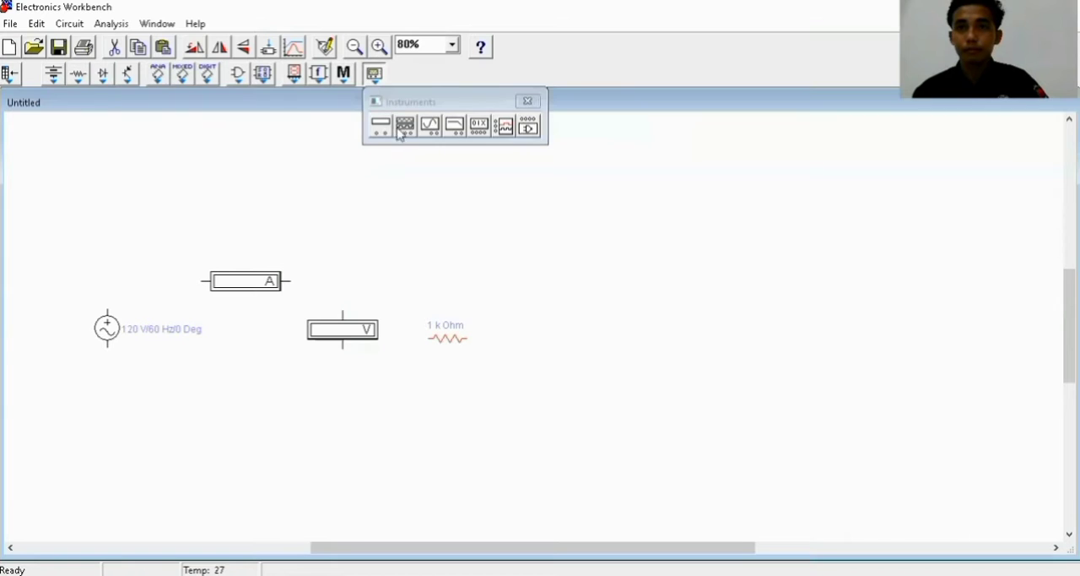
{"action": "left_click_drag", "start_coordinate": [433, 127], "coordinate": [548, 316]}
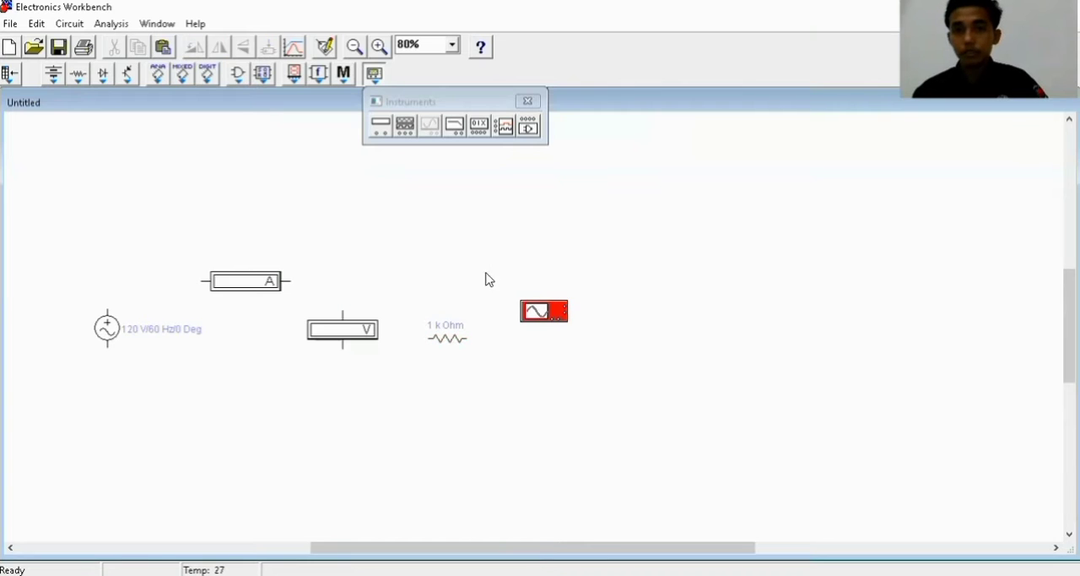
{"action": "left_click_drag", "start_coordinate": [114, 330], "coordinate": [145, 337]}
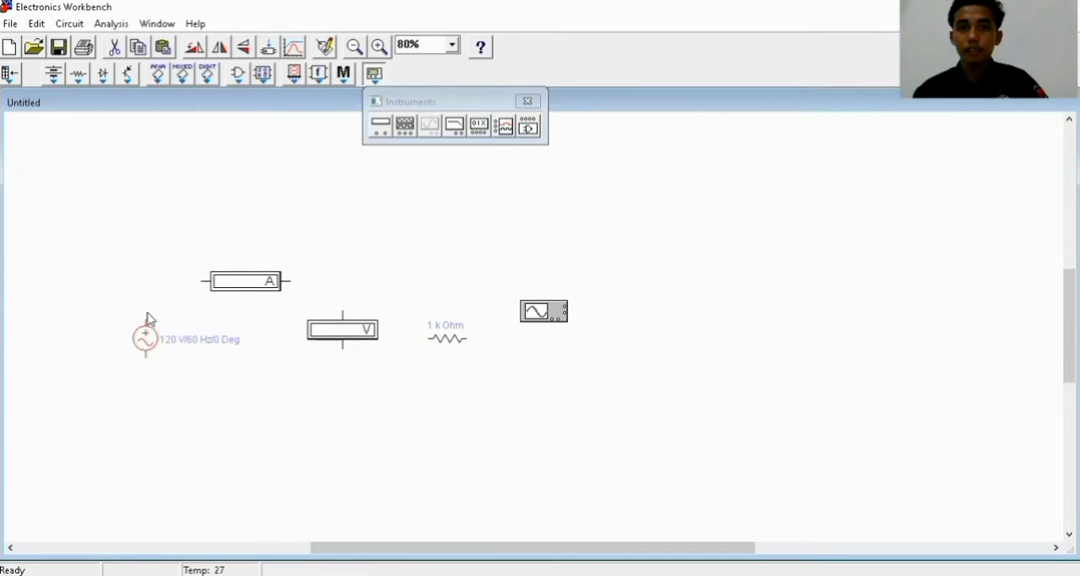
Wire the AC source's upper terminal to the ammeter, and the ammeter's other terminal to the top of the voltmeter
{"action": "left_click", "coordinate": [144, 321]}
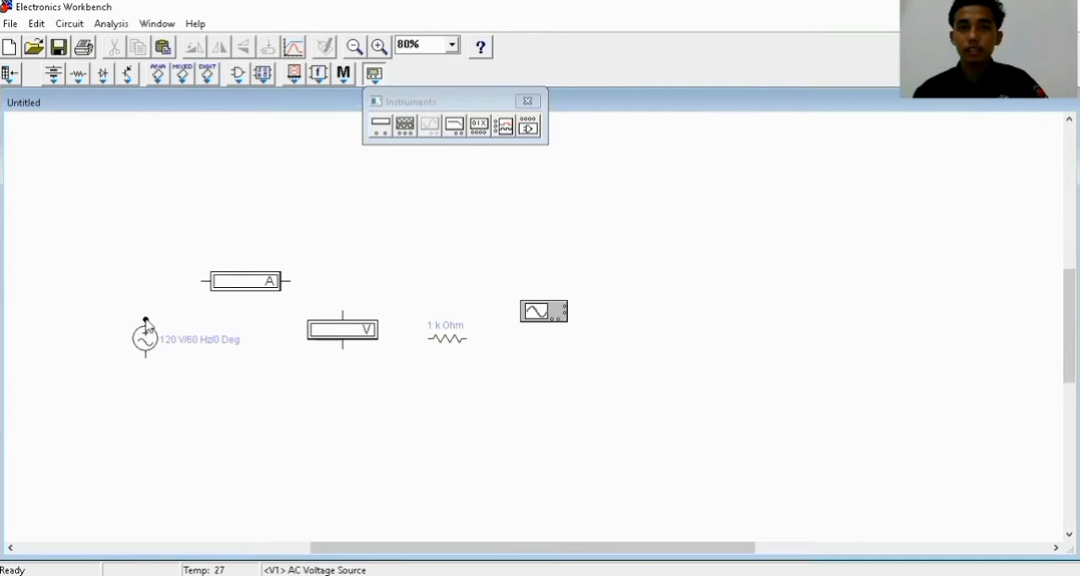
{"action": "left_click_drag", "start_coordinate": [145, 319], "coordinate": [203, 281]}
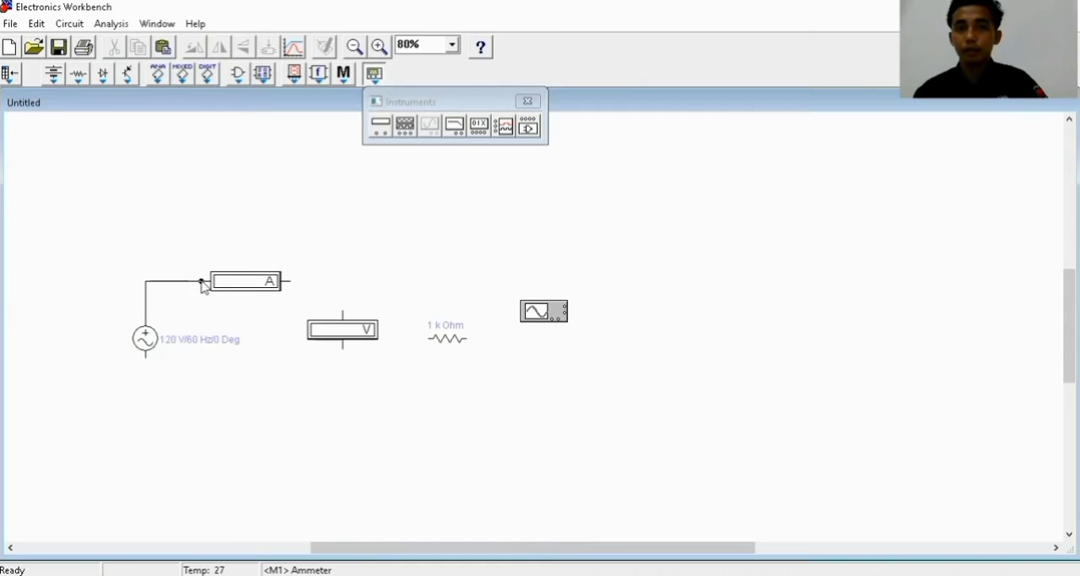
{"action": "left_click", "coordinate": [290, 290]}
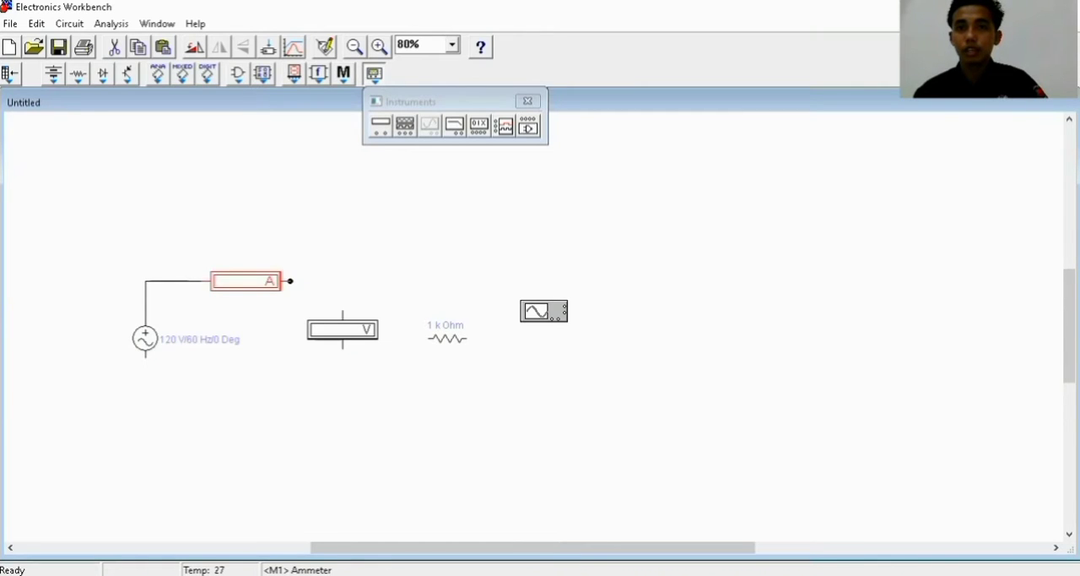
{"action": "left_click_drag", "start_coordinate": [291, 281], "coordinate": [342, 311]}
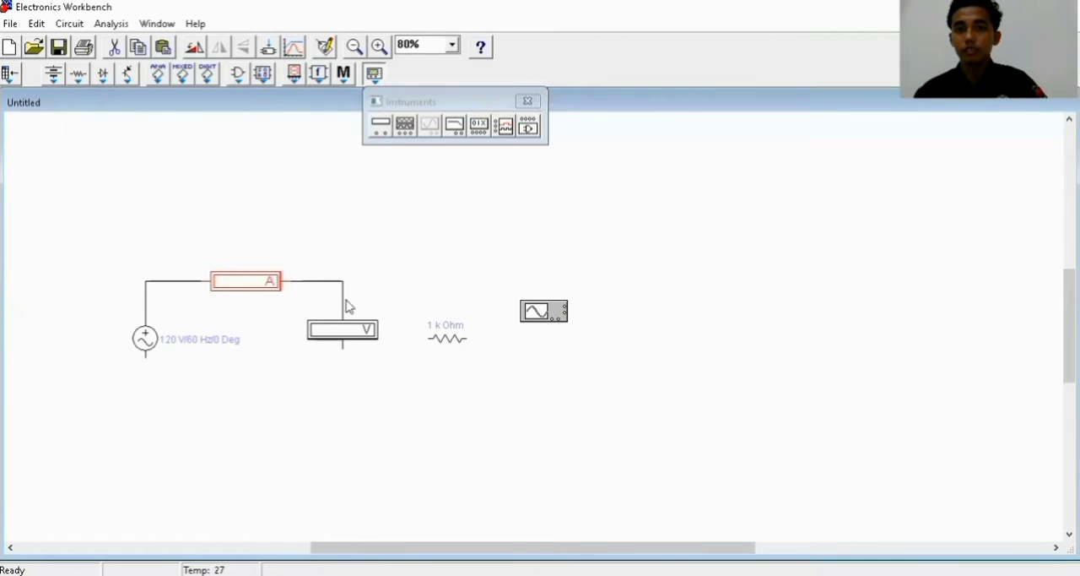
Rotate the 1 k Ohm resistor so that it stands vertically
{"action": "left_click", "coordinate": [444, 340]}
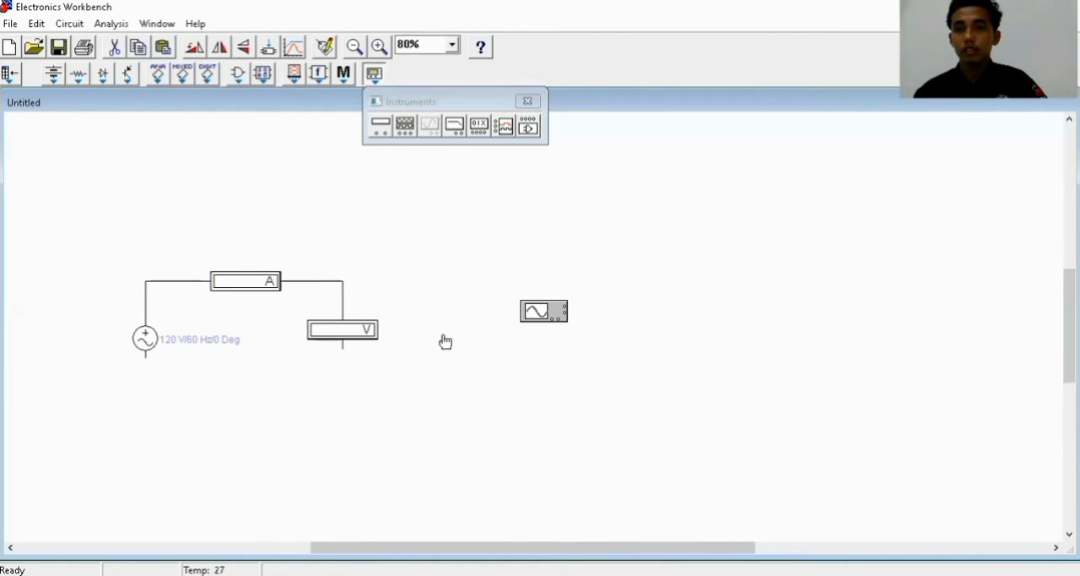
{"action": "right_click", "coordinate": [445, 340]}
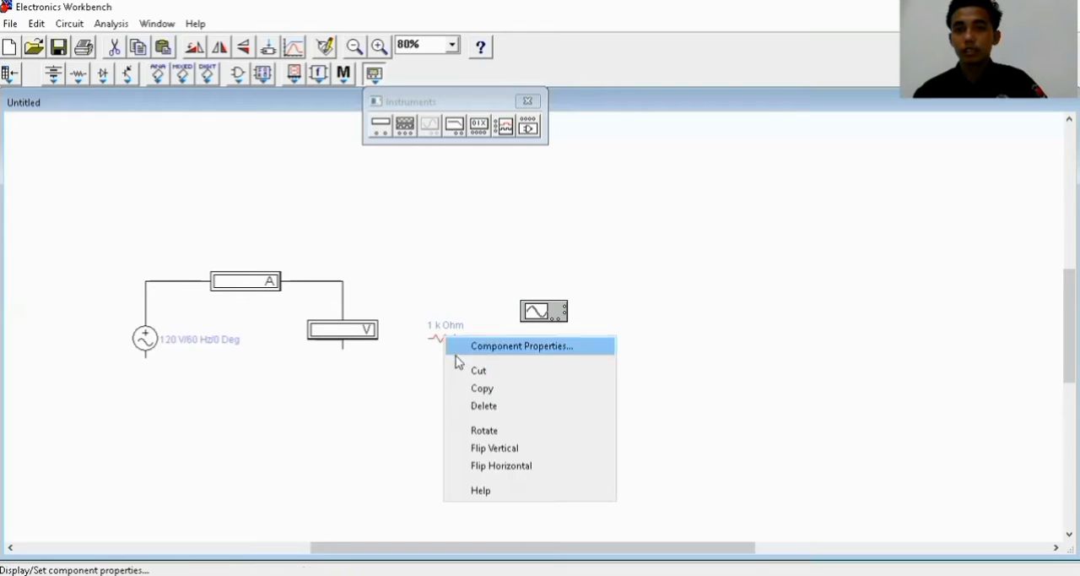
{"action": "left_click", "coordinate": [485, 431]}
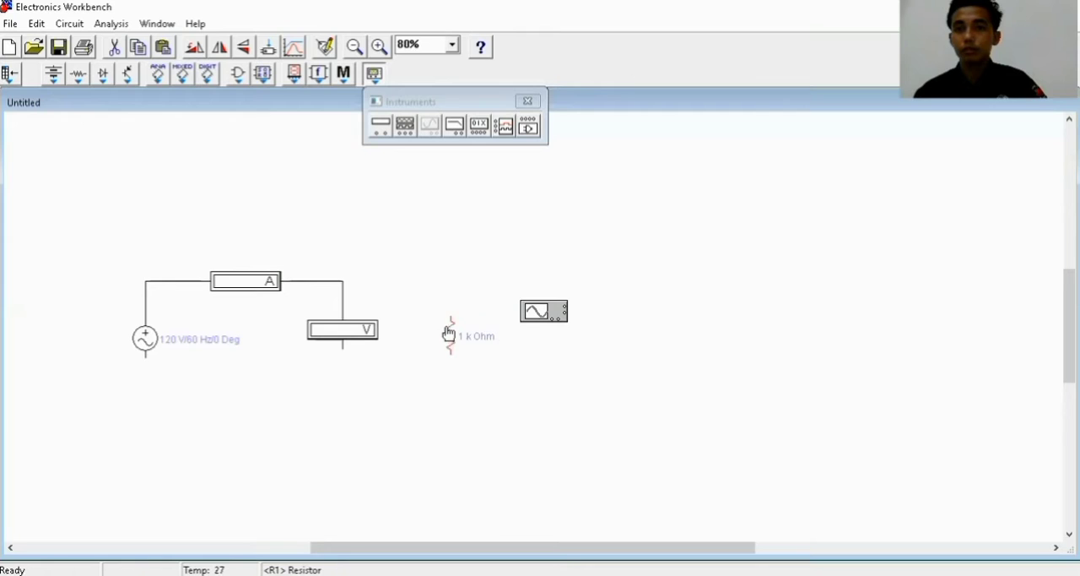
Wire the resistor's top to the ammeter–voltmeter wire, and join the lower terminals of the source, voltmeter and resistor
{"action": "left_click_drag", "start_coordinate": [450, 317], "coordinate": [342, 281]}
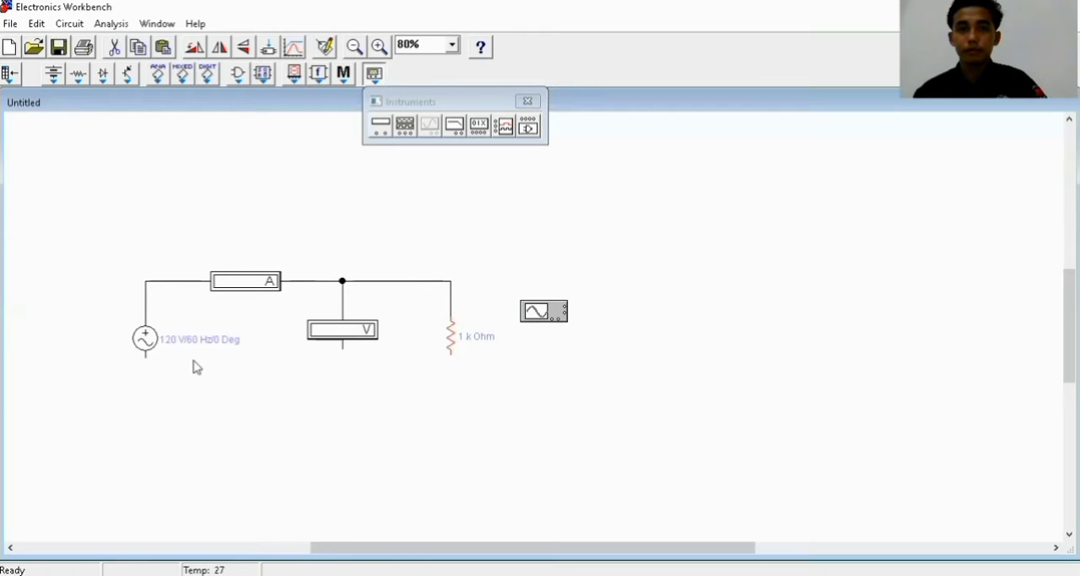
{"action": "left_click_drag", "start_coordinate": [145, 356], "coordinate": [450, 354]}
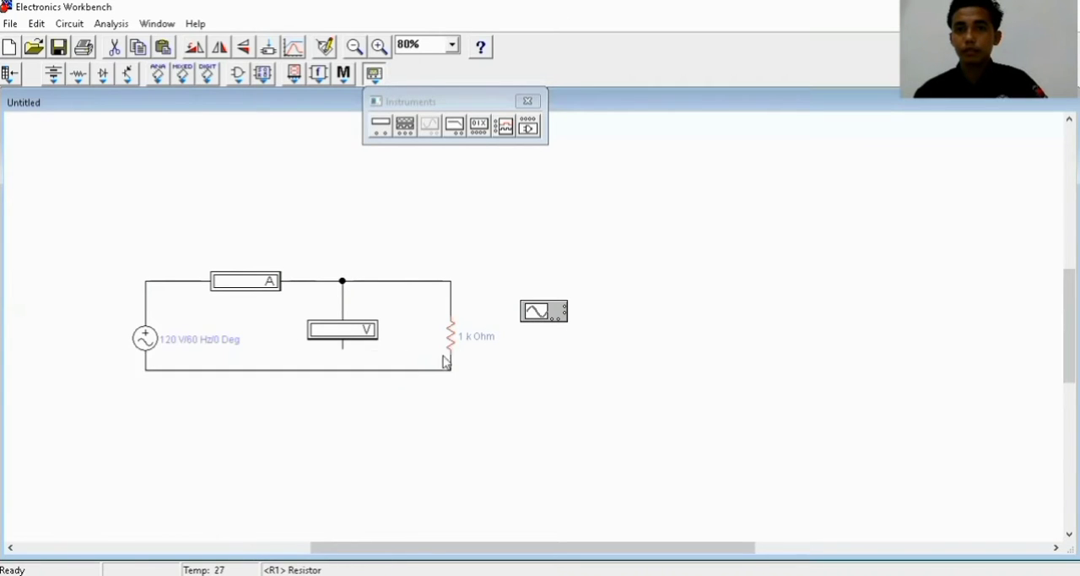
{"action": "left_click_drag", "start_coordinate": [343, 348], "coordinate": [343, 370]}
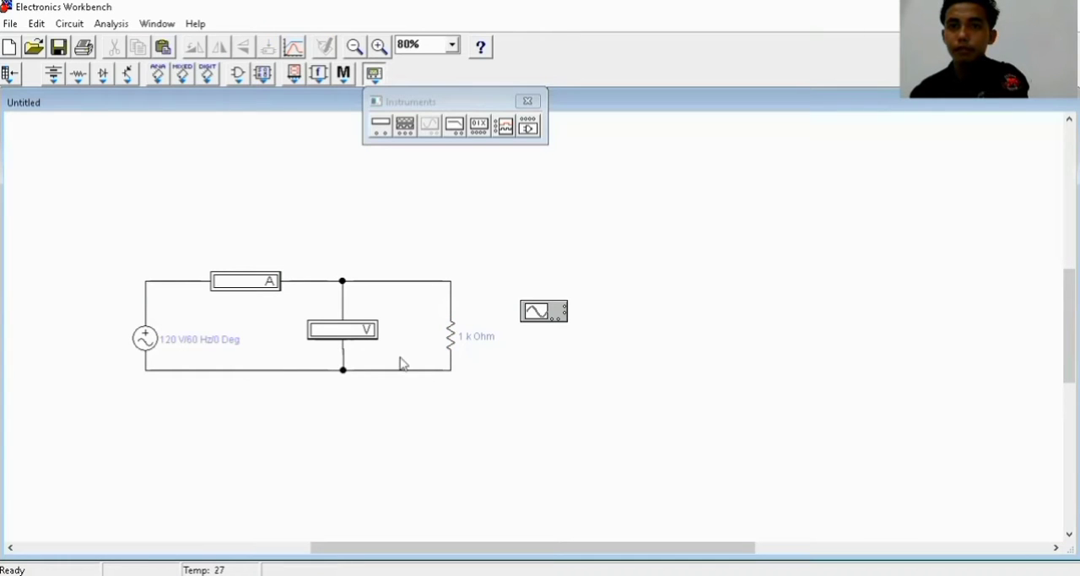
Shift the oscilloscope slightly down and wire its first lower terminal to the node above the resistor
{"action": "left_click", "coordinate": [550, 316]}
{"action": "key", "text": "Delete"}
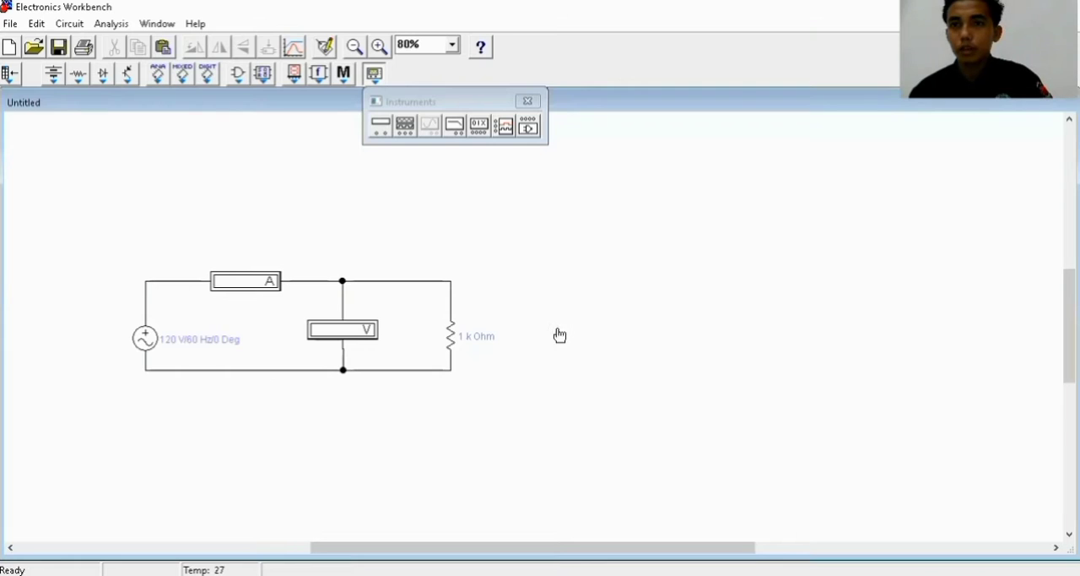
{"action": "key", "text": "ctrl+z"}
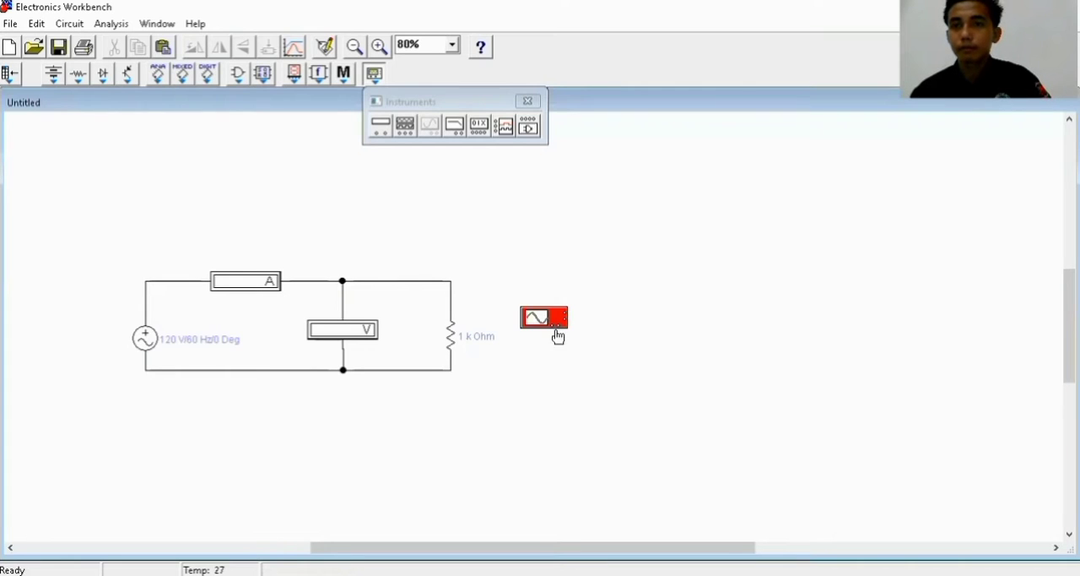
{"action": "left_click_drag", "start_coordinate": [554, 328], "coordinate": [449, 284]}
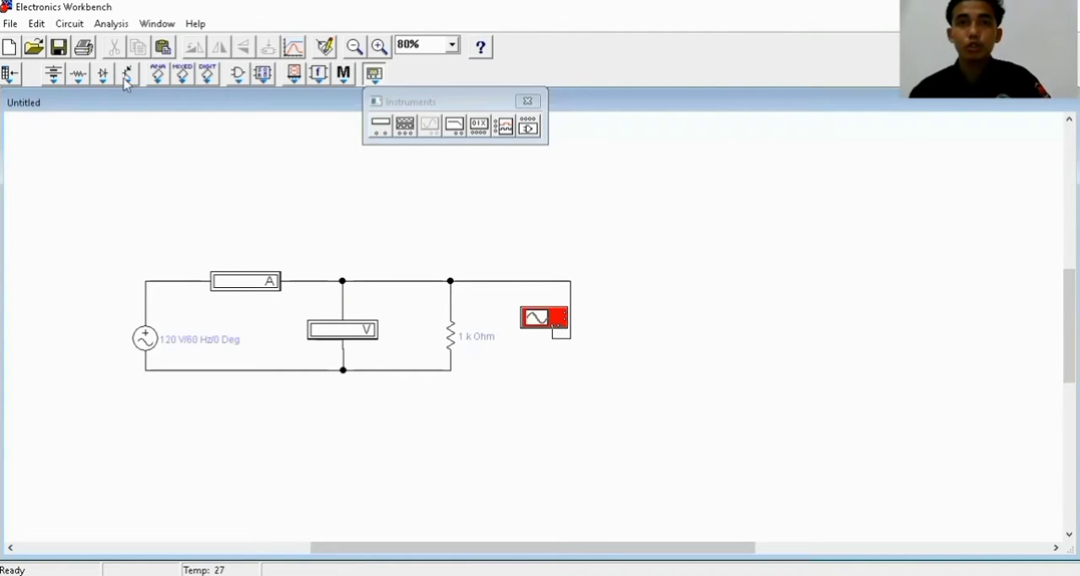
Place a ground symbol below the circuit and connect it to the bottom wire between the source and the voltmeter
{"action": "left_click", "coordinate": [79, 78]}
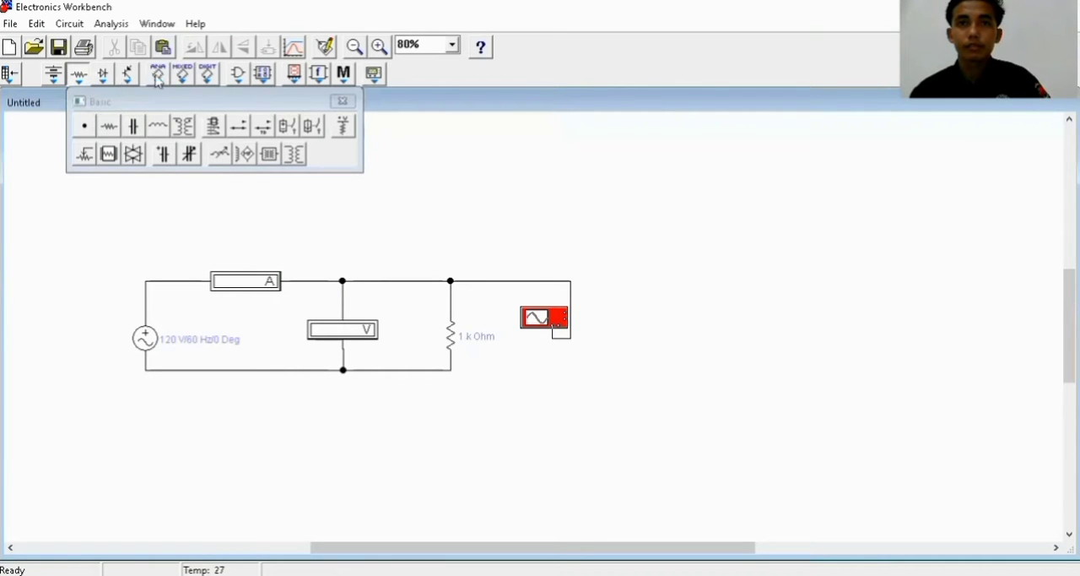
{"action": "left_click", "coordinate": [54, 76]}
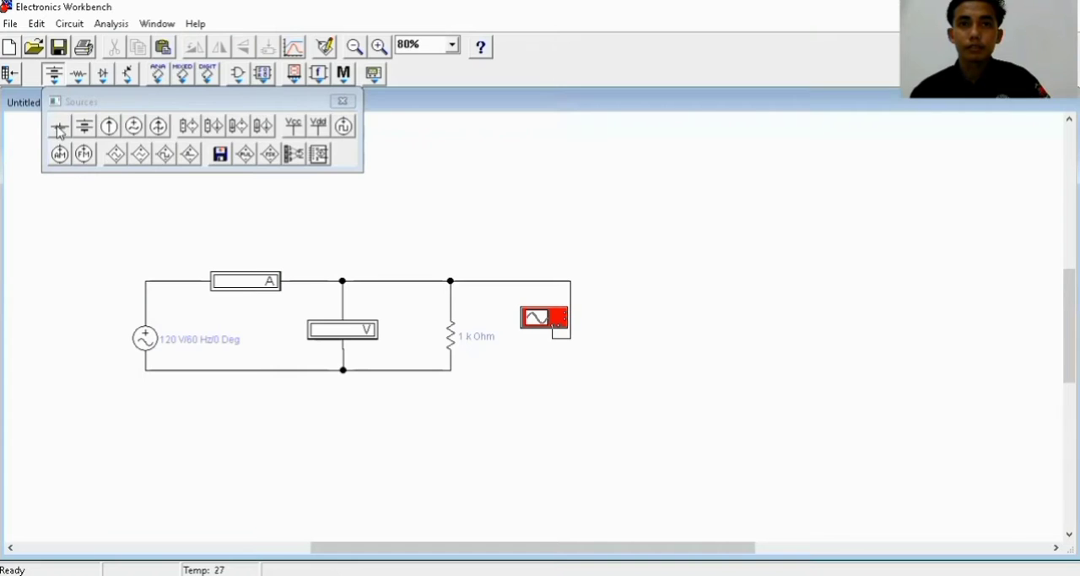
{"action": "left_click_drag", "start_coordinate": [245, 418], "coordinate": [255, 436]}
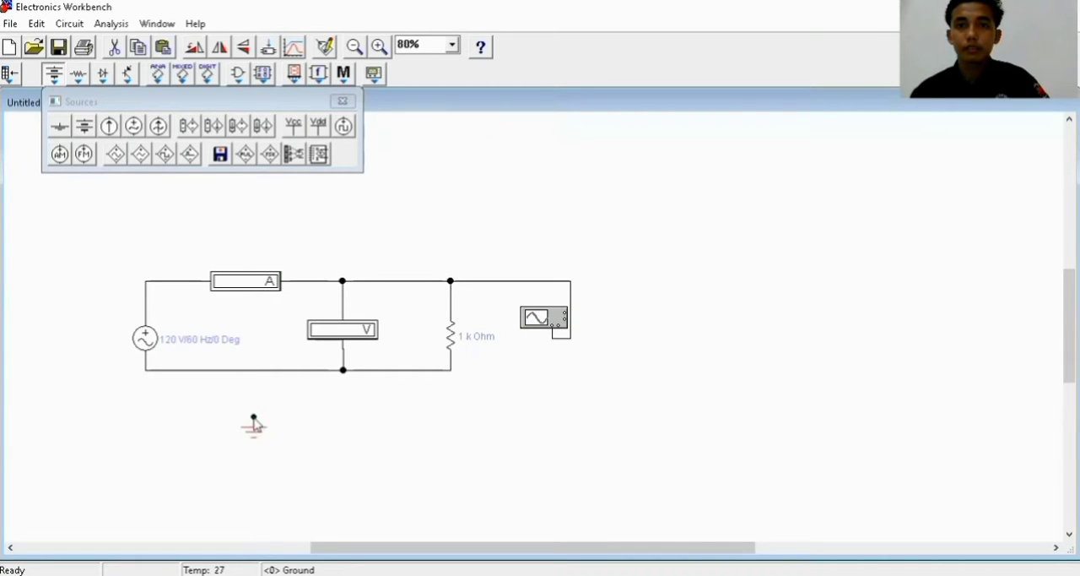
{"action": "left_click_drag", "start_coordinate": [254, 397], "coordinate": [253, 372]}
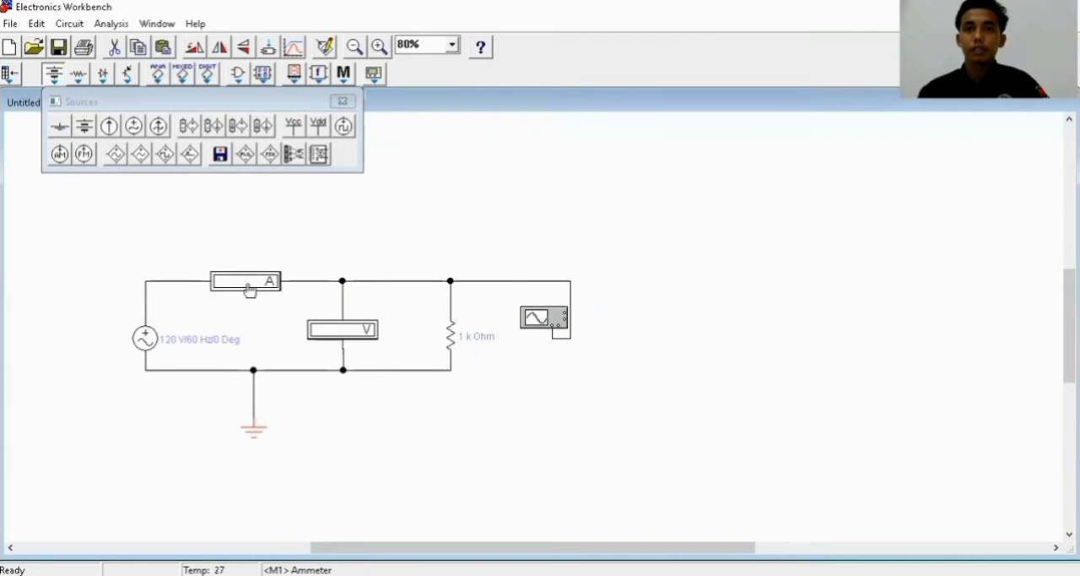
Set the AC voltage source to 6 V and label it with the student's full name
{"action": "left_click", "coordinate": [121, 229]}
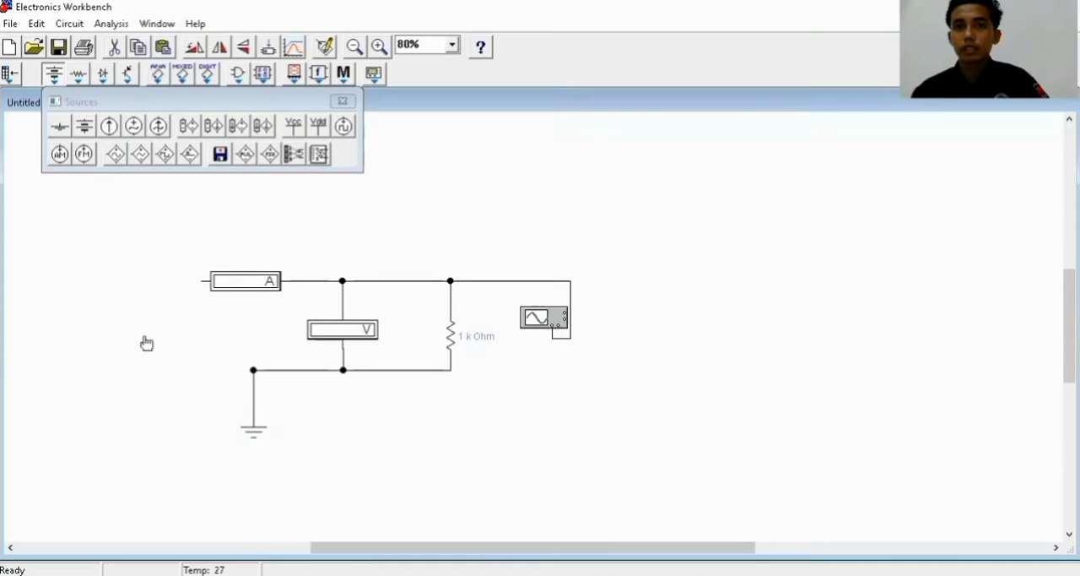
{"action": "double_click", "coordinate": [144, 339]}
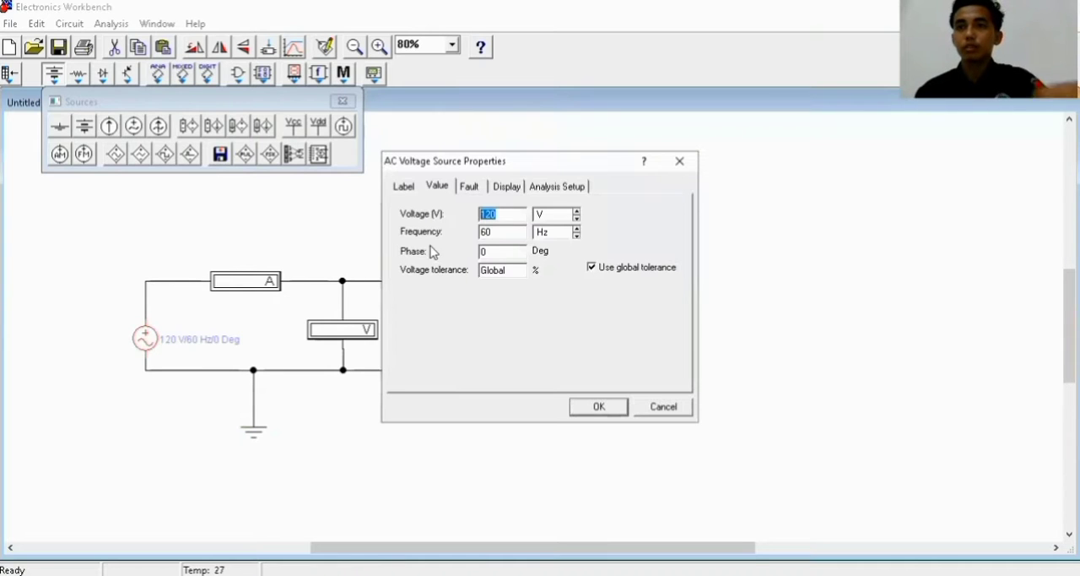
{"action": "type", "text": "6"}
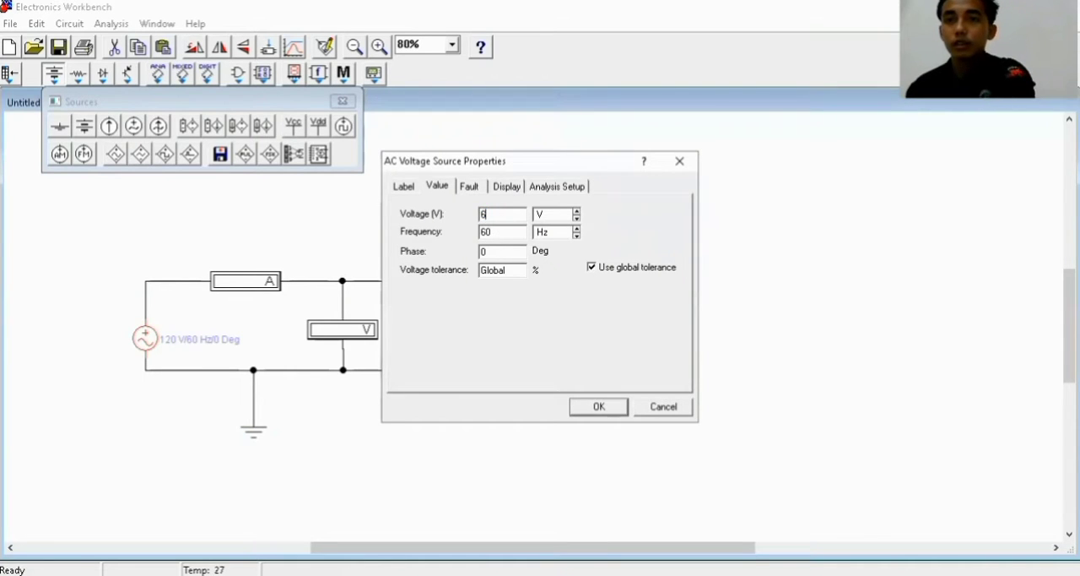
{"action": "left_click", "coordinate": [407, 187]}
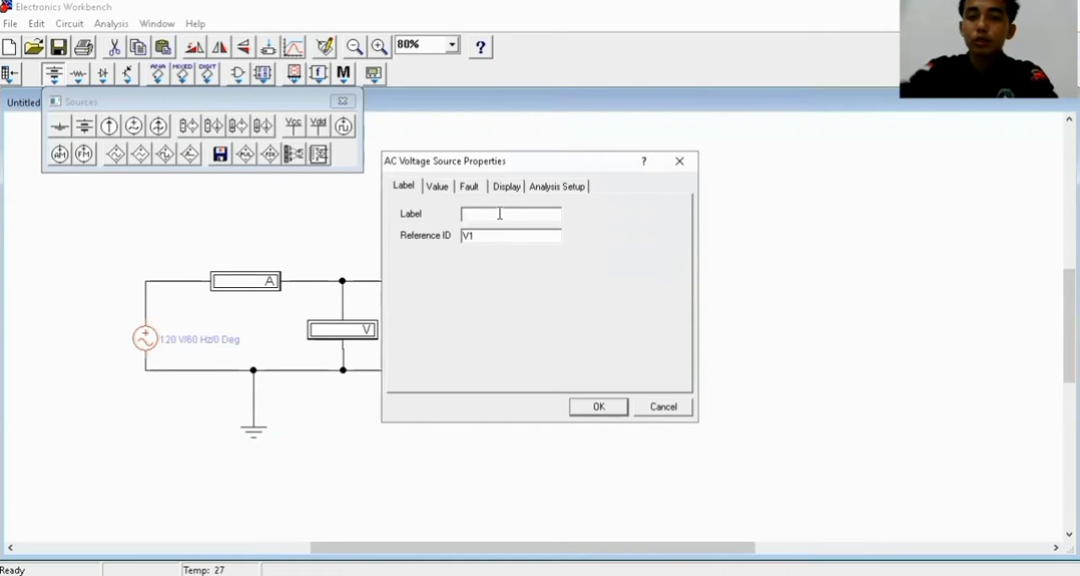
{"action": "type", "text": "farel sigalingging"}
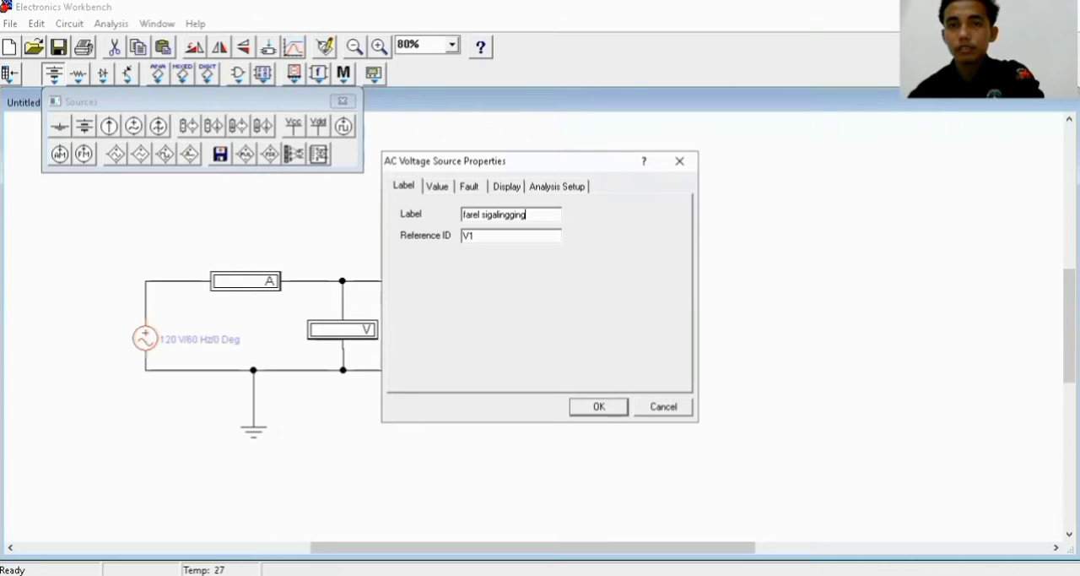
{"action": "left_click", "coordinate": [600, 407]}
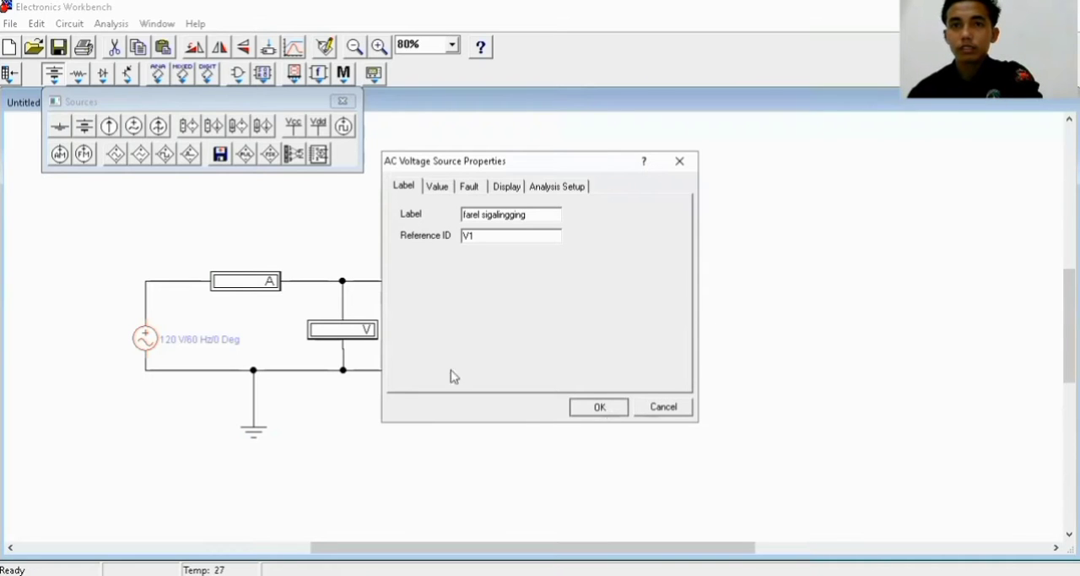
Label the ammeter "A AC" and set its measuring mode to AC
{"action": "double_click", "coordinate": [265, 281]}
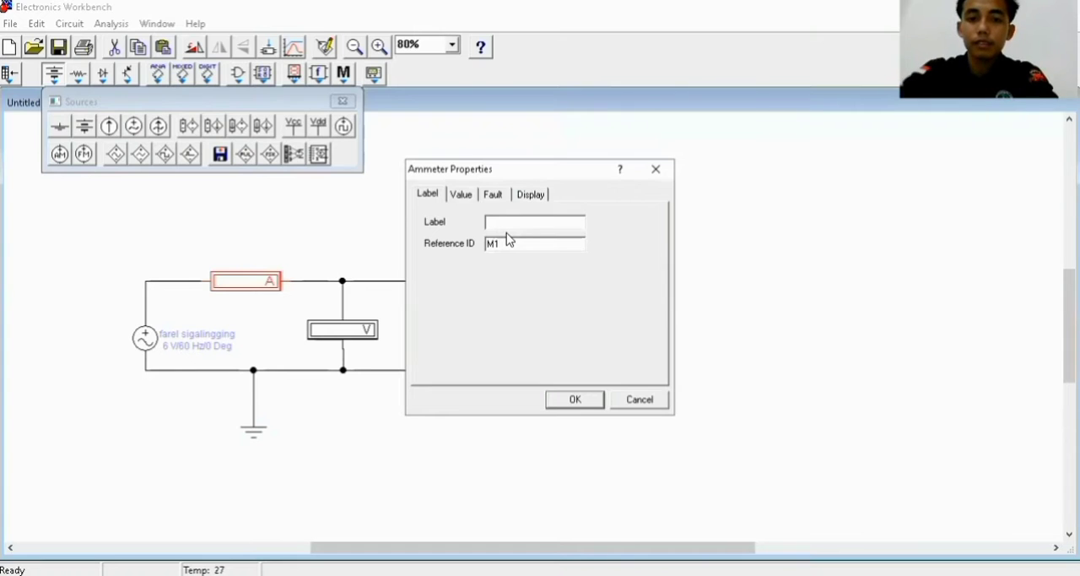
{"action": "type", "text": "A AC"}
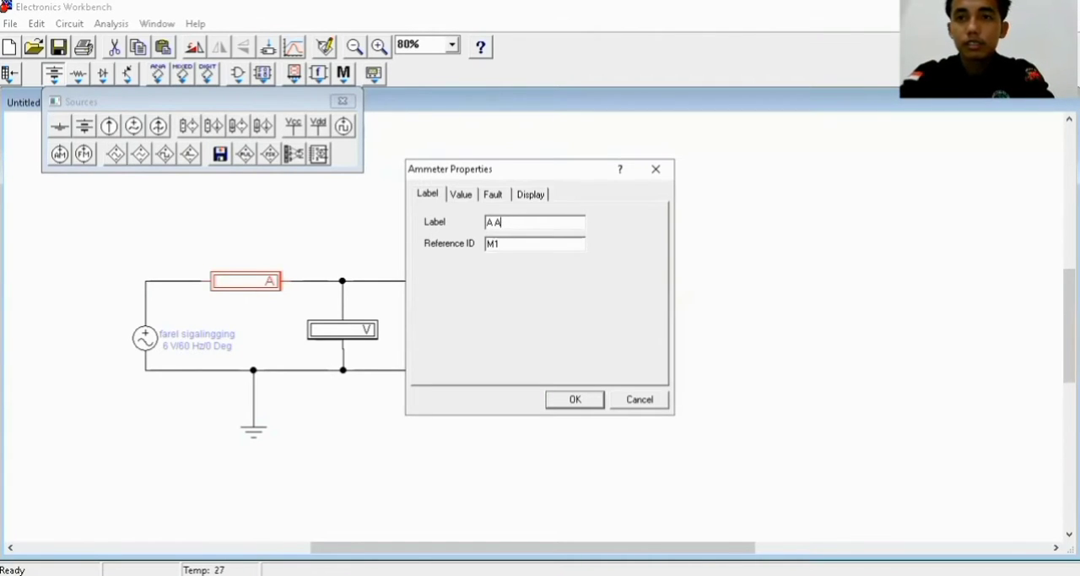
{"action": "left_click", "coordinate": [469, 196]}
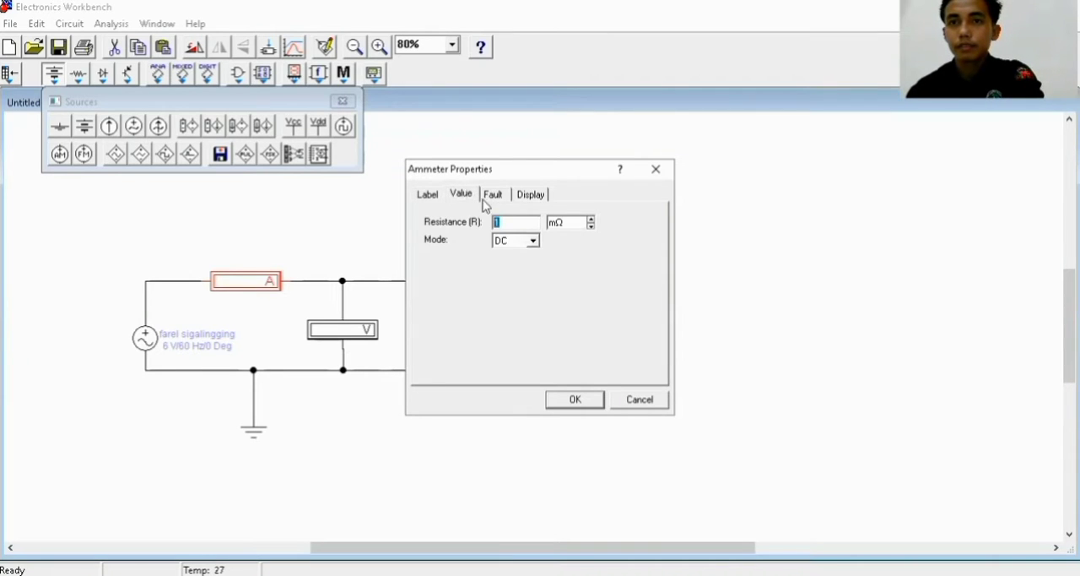
{"action": "left_click", "coordinate": [534, 240]}
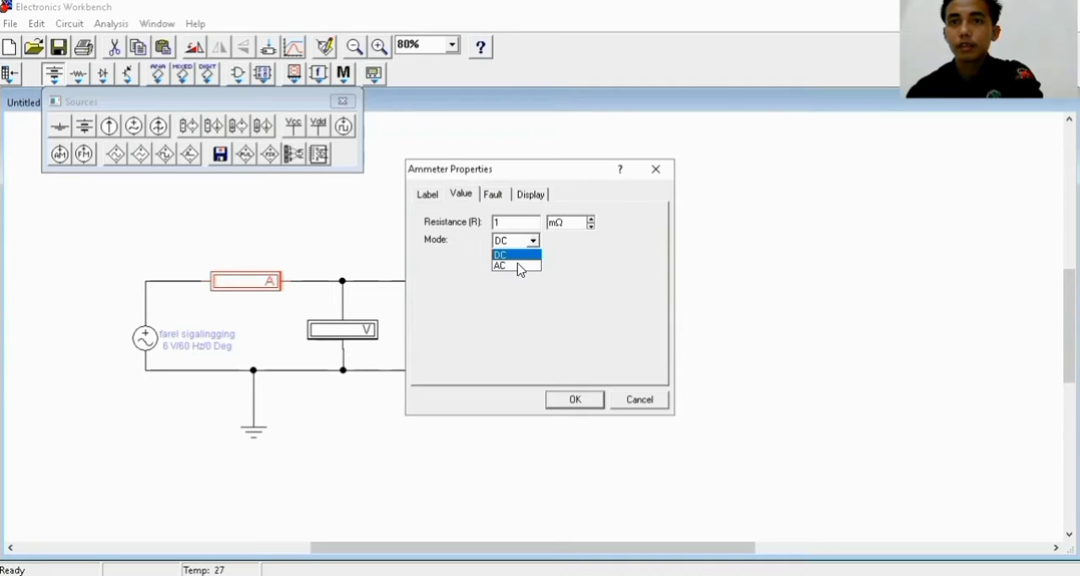
{"action": "left_click", "coordinate": [517, 267]}
{"action": "left_click", "coordinate": [565, 400]}
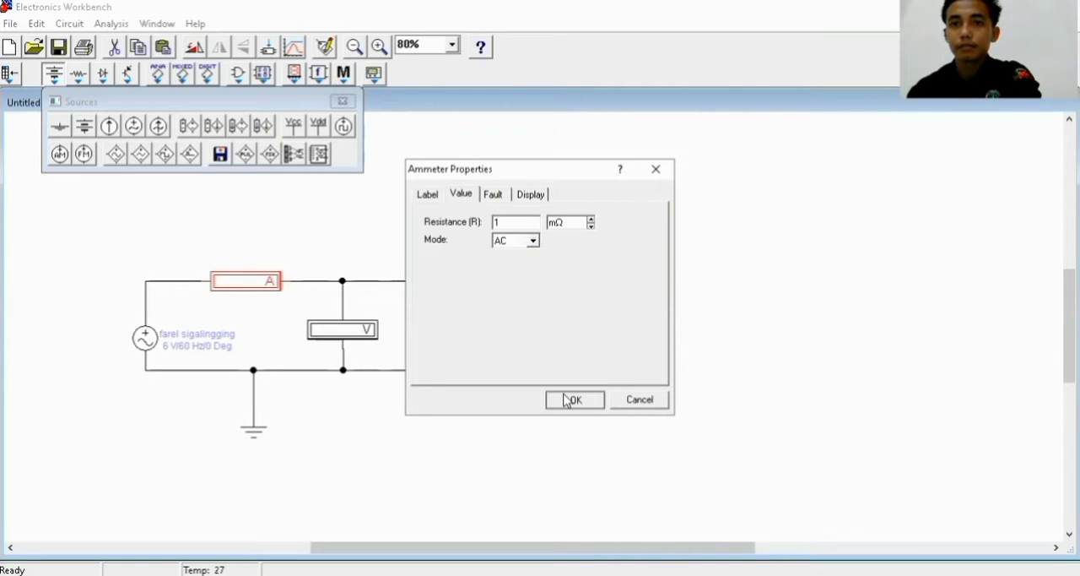
Set the voltmeter's measuring mode to AC and label it "V AC"
{"action": "left_click", "coordinate": [370, 328]}
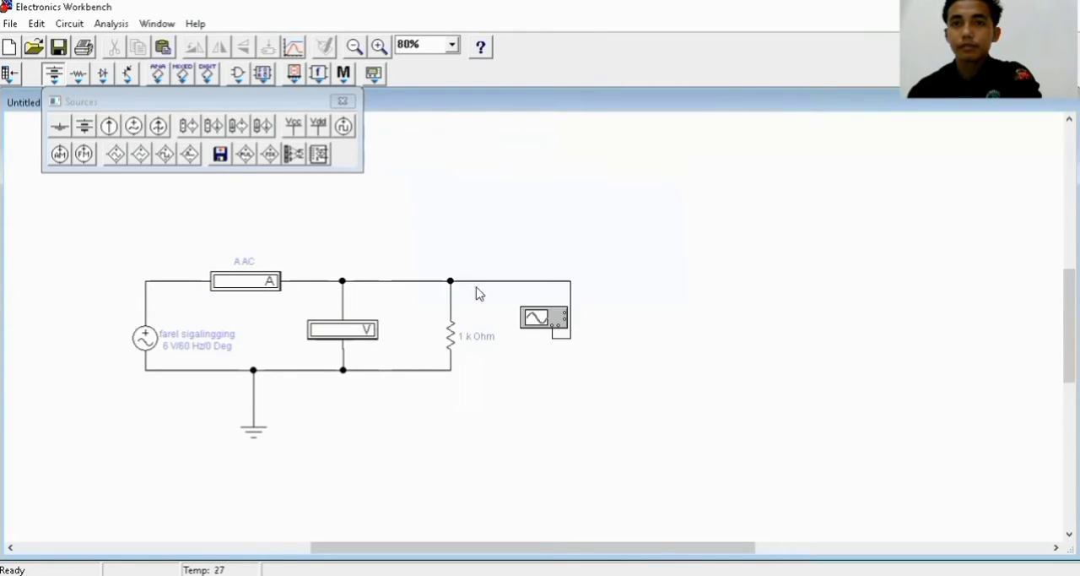
{"action": "left_click", "coordinate": [534, 232]}
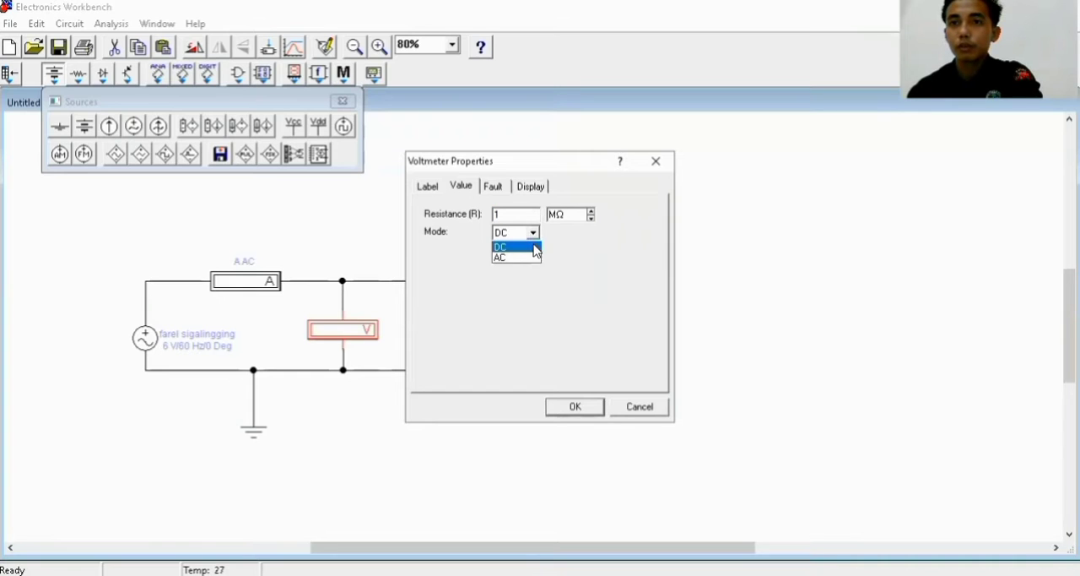
{"action": "left_click", "coordinate": [517, 258]}
{"action": "left_click", "coordinate": [427, 188]}
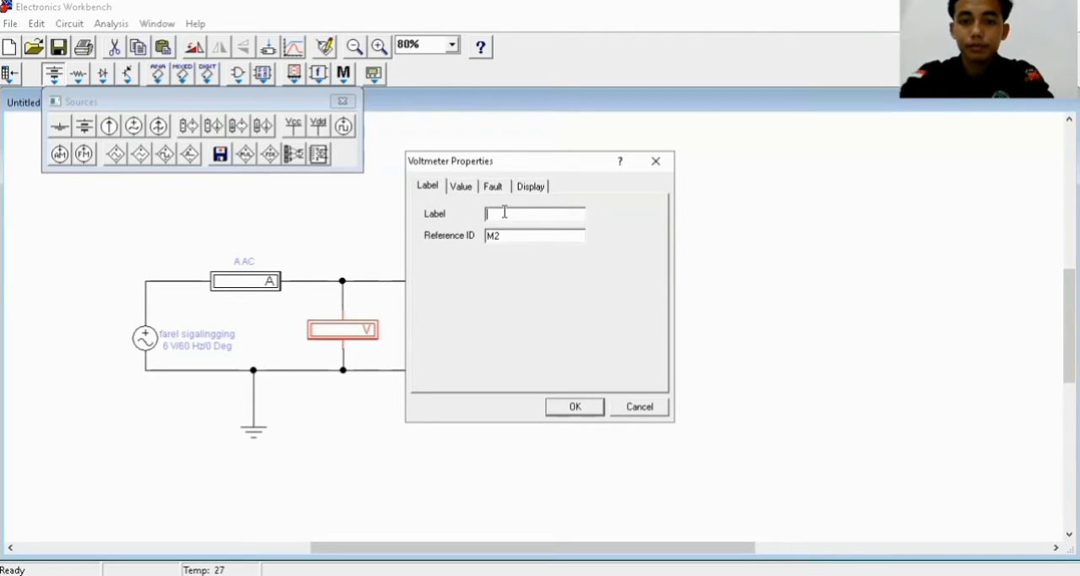
{"action": "type", "text": "V AC"}
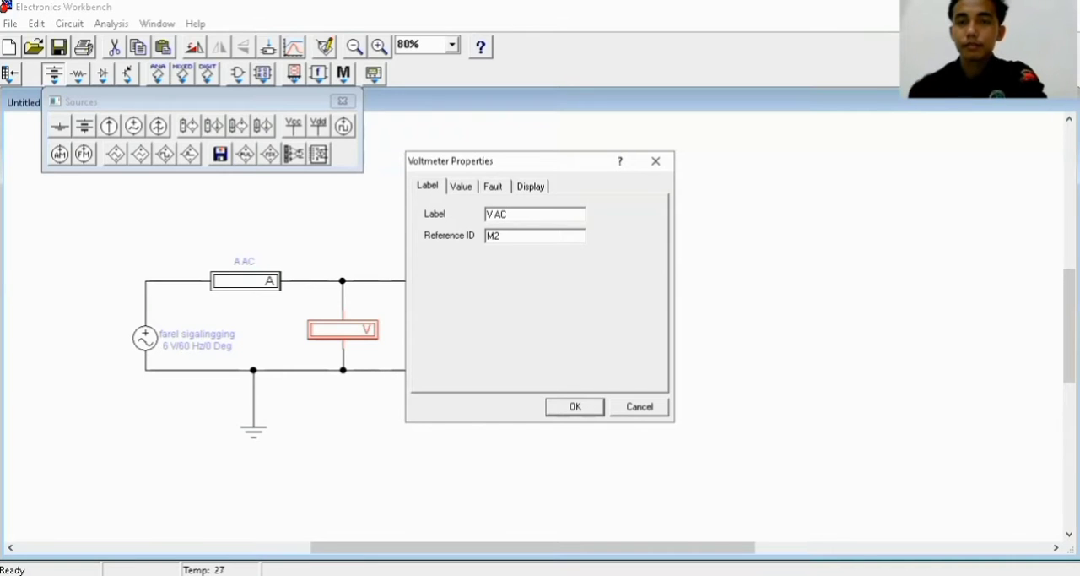
{"action": "left_click", "coordinate": [577, 407]}
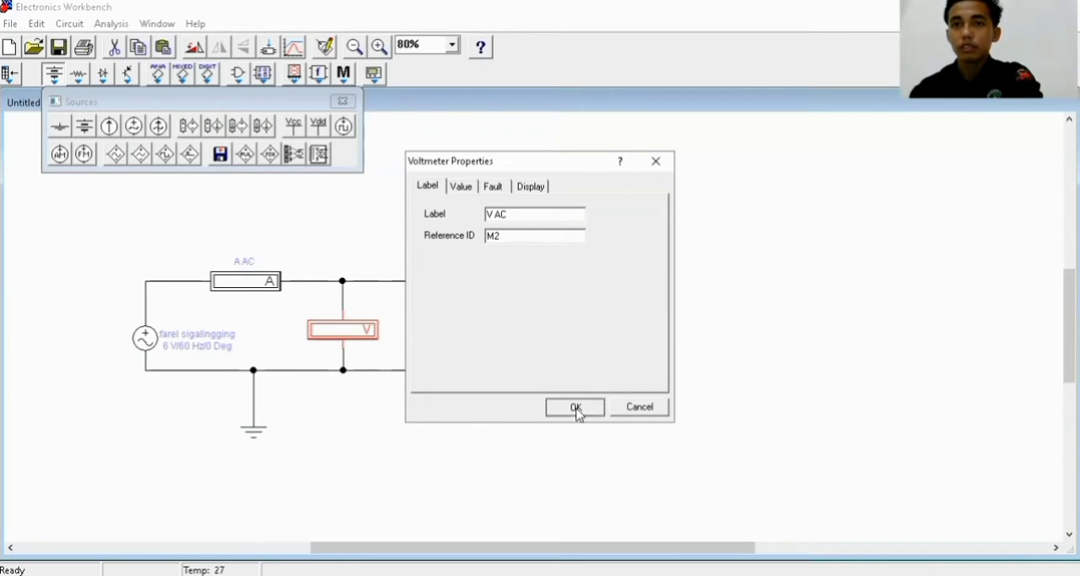
Set the resistor's resistance to 470 Ω and label it "R"
{"action": "left_click", "coordinate": [454, 333]}
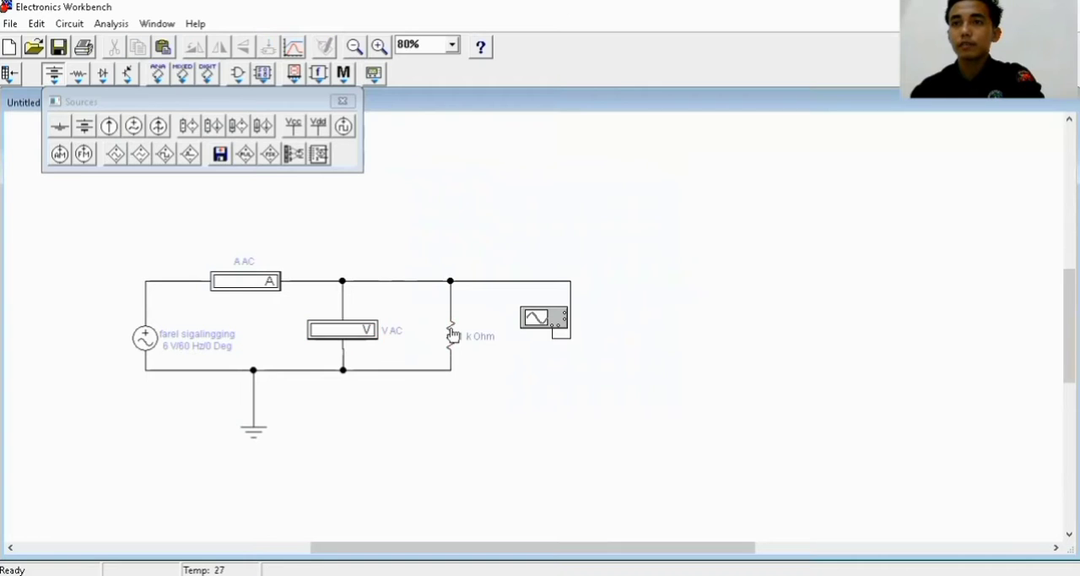
{"action": "double_click", "coordinate": [451, 334]}
{"action": "left_click", "coordinate": [391, 187]}
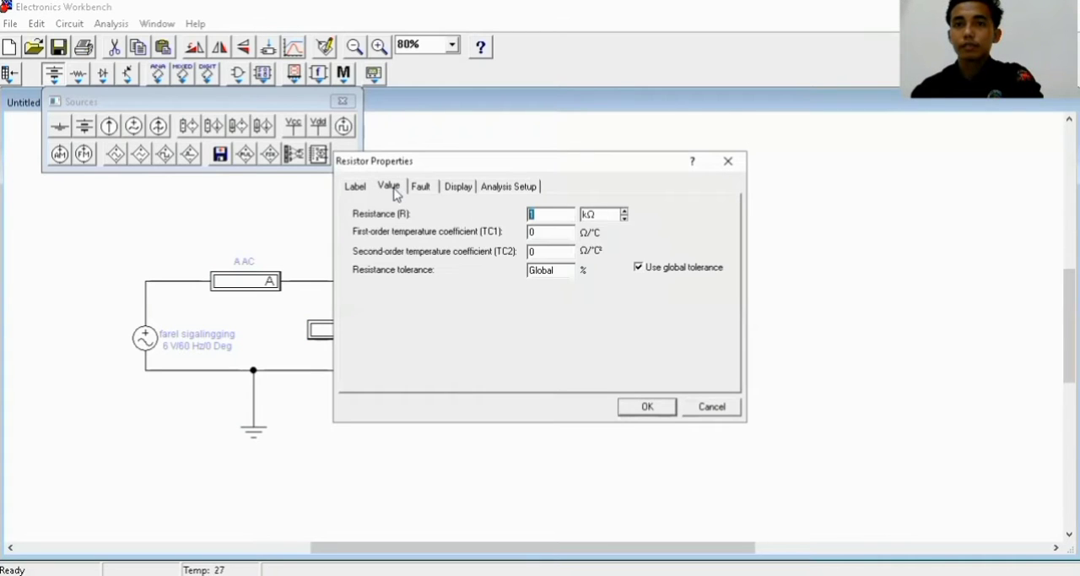
{"action": "left_click", "coordinate": [625, 217]}
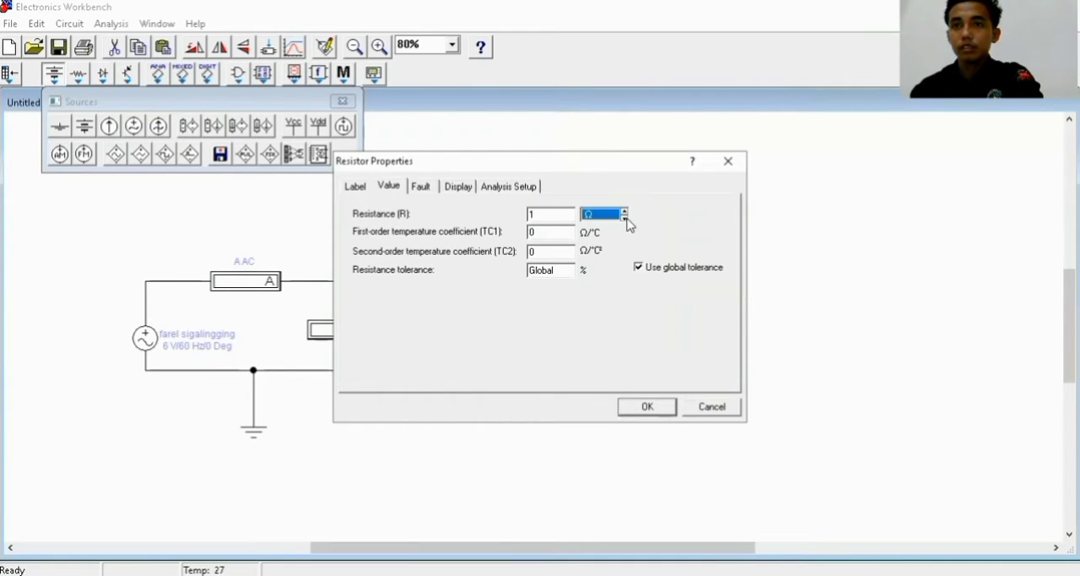
{"action": "left_click", "coordinate": [557, 214]}
{"action": "key", "text": "BackSpace"}
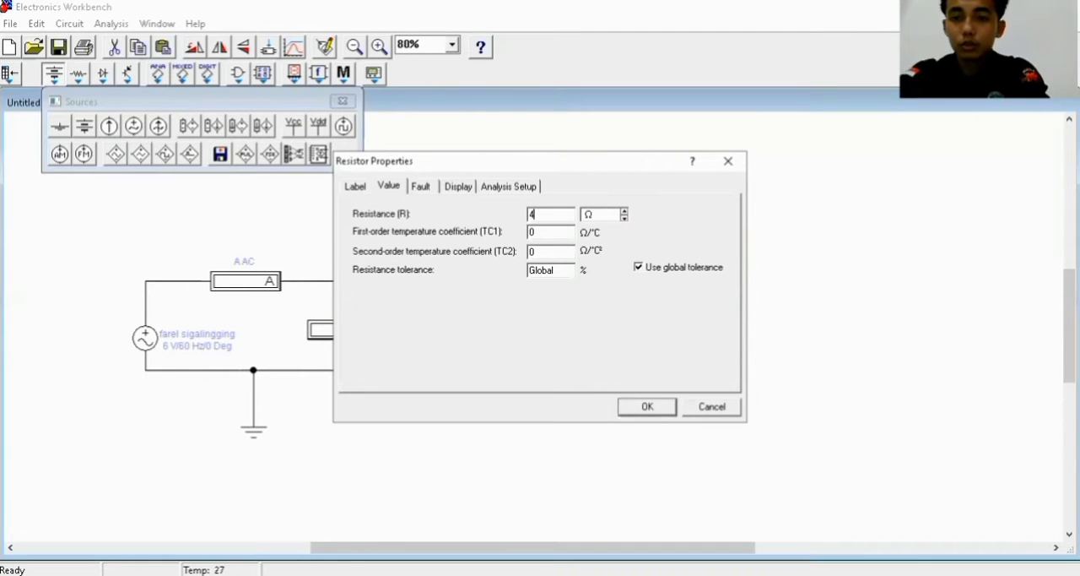
{"action": "type", "text": "470"}
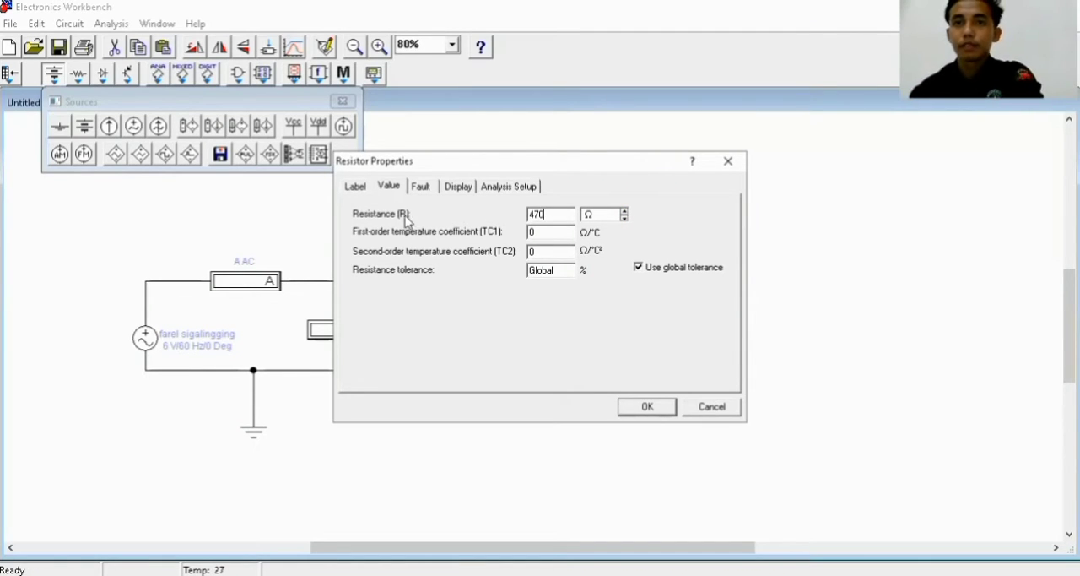
{"action": "left_click", "coordinate": [359, 187]}
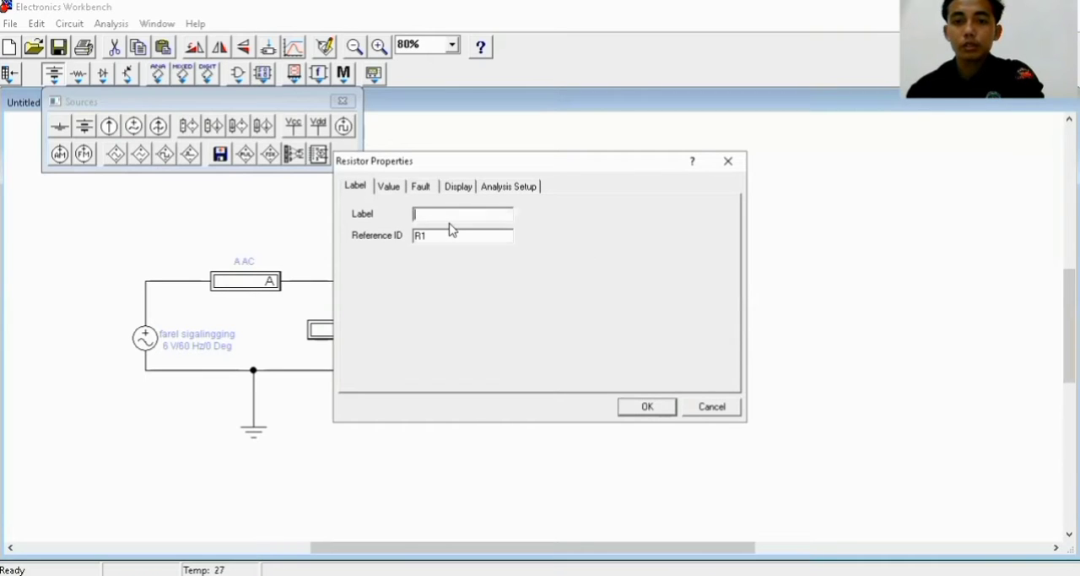
{"action": "type", "text": "R"}
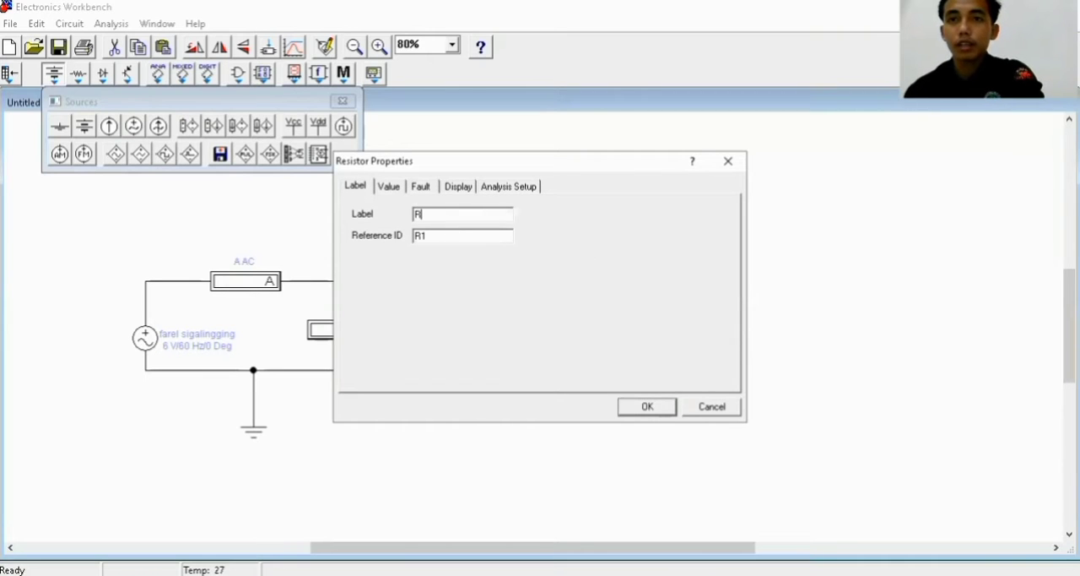
{"action": "left_click", "coordinate": [648, 409]}
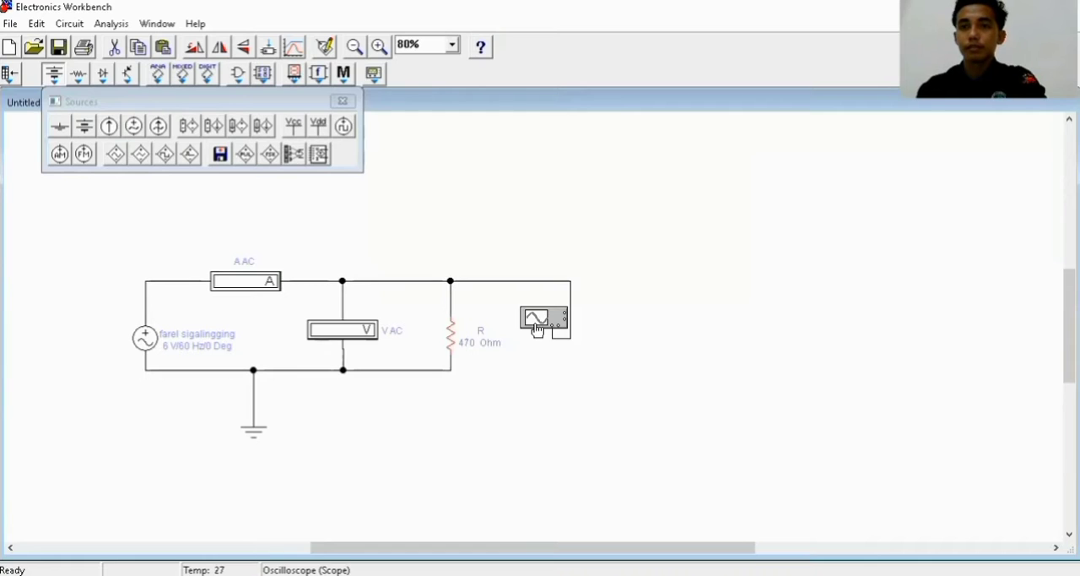
Open the oscilloscope display in its expanded view and place it to the right of the circuit, clear of the components
{"action": "double_click", "coordinate": [539, 323]}
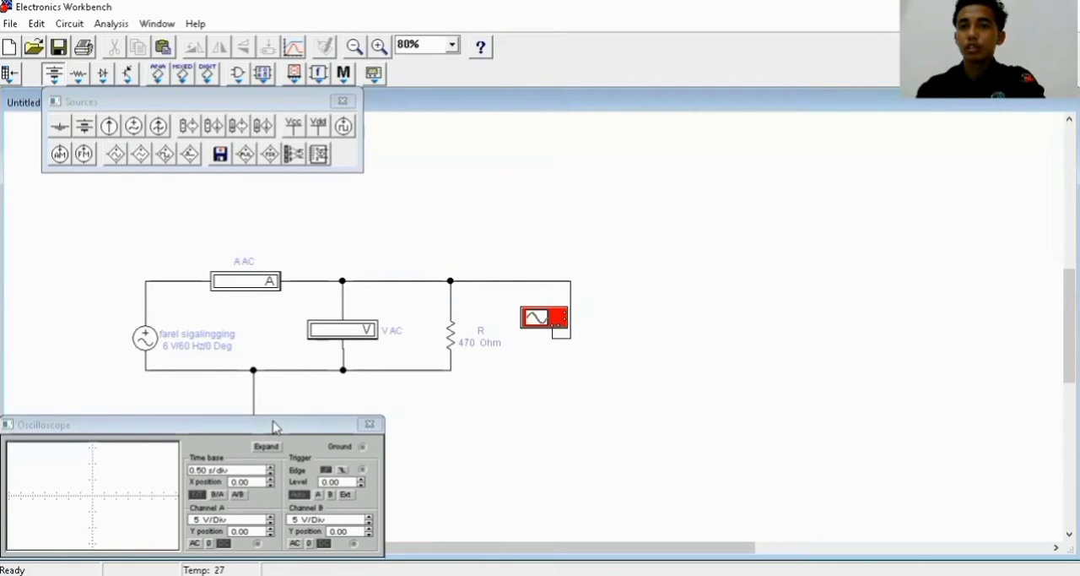
{"action": "left_click_drag", "start_coordinate": [283, 426], "coordinate": [933, 336]}
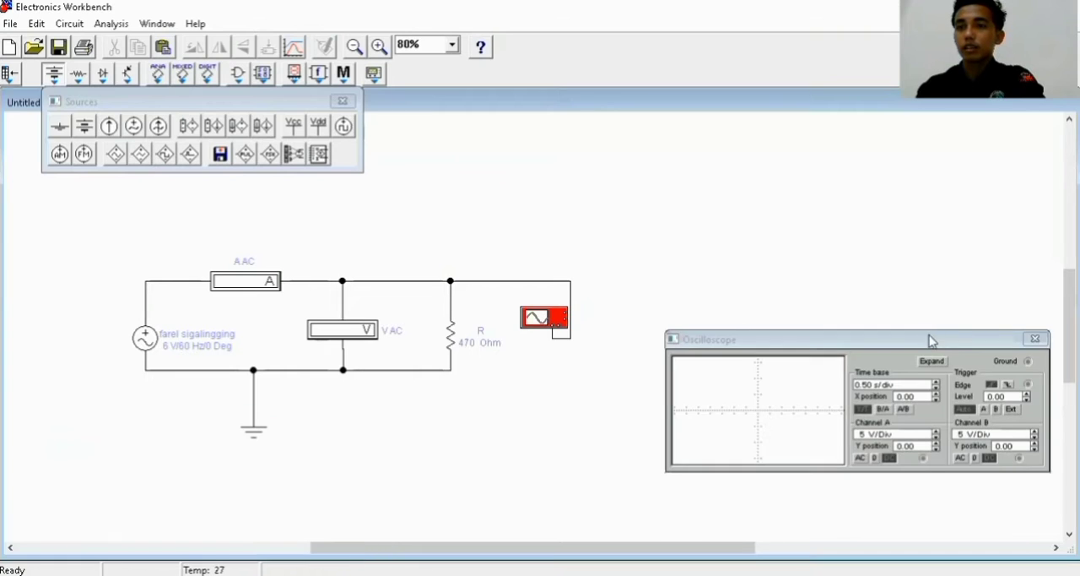
{"action": "left_click", "coordinate": [927, 361]}
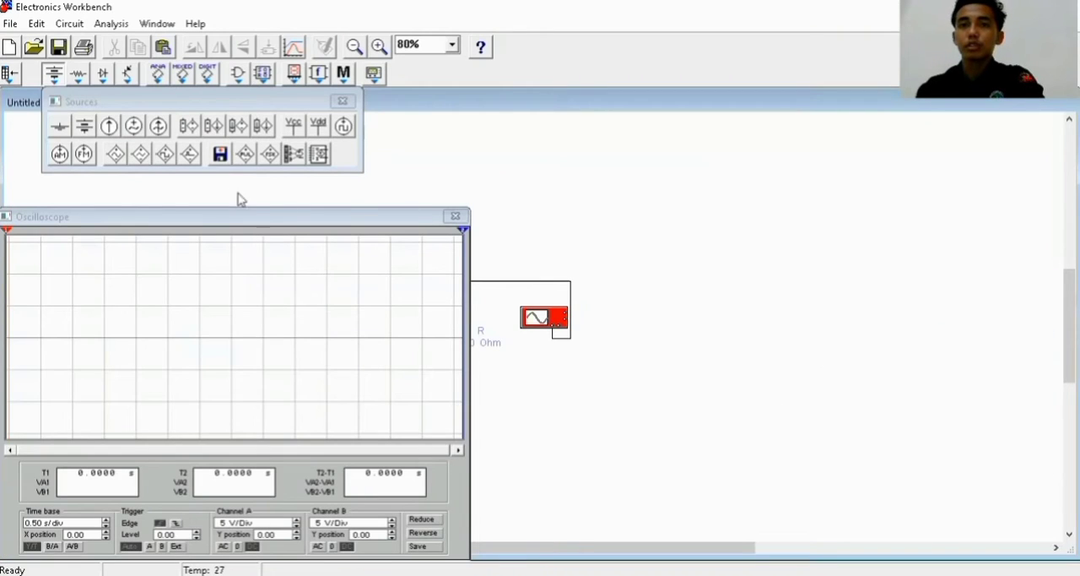
{"action": "left_click_drag", "start_coordinate": [284, 225], "coordinate": [869, 212]}
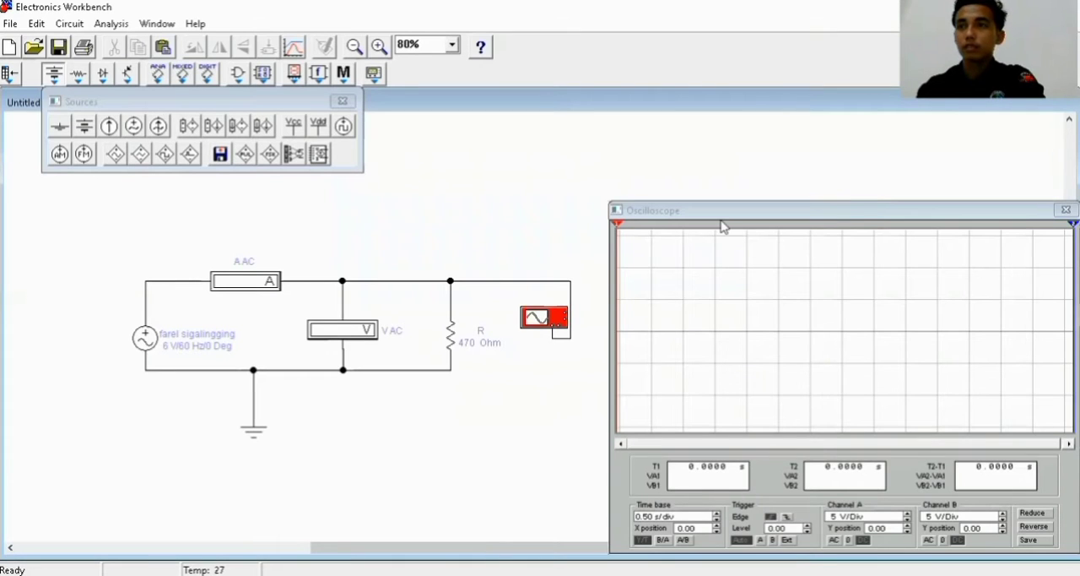
Run the simulation and reduce the oscilloscope's time base to 0.05 s/div to spread out the waveform
{"action": "left_click", "coordinate": [1036, 46]}
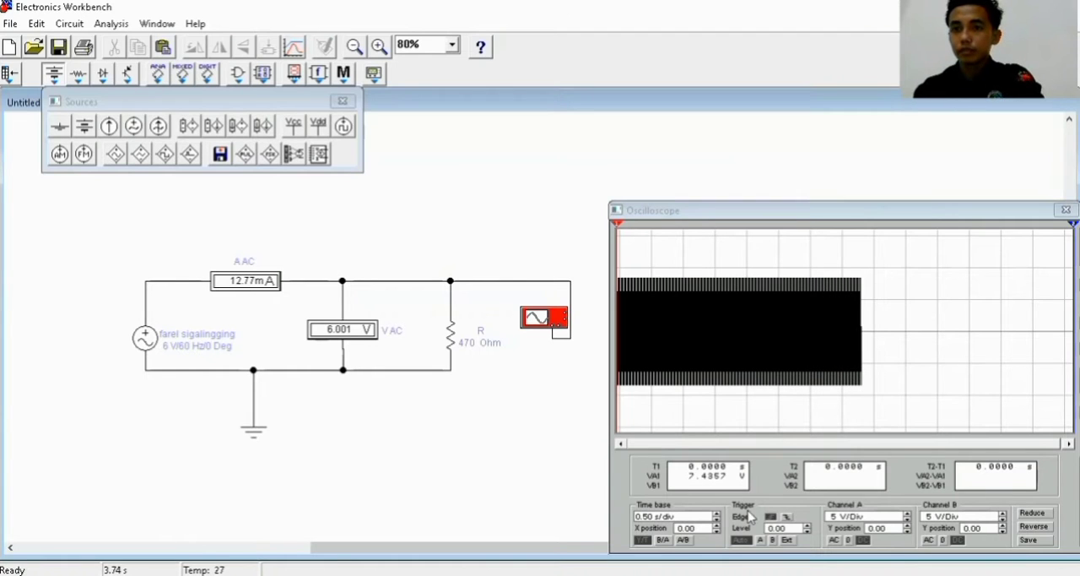
{"action": "left_click", "coordinate": [717, 520]}
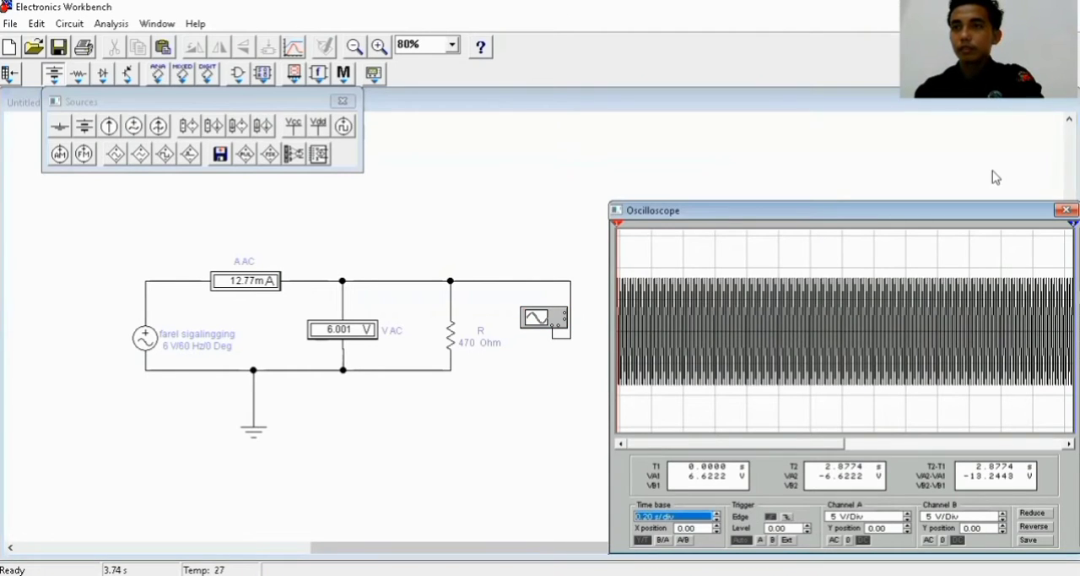
{"action": "left_click", "coordinate": [717, 521]}
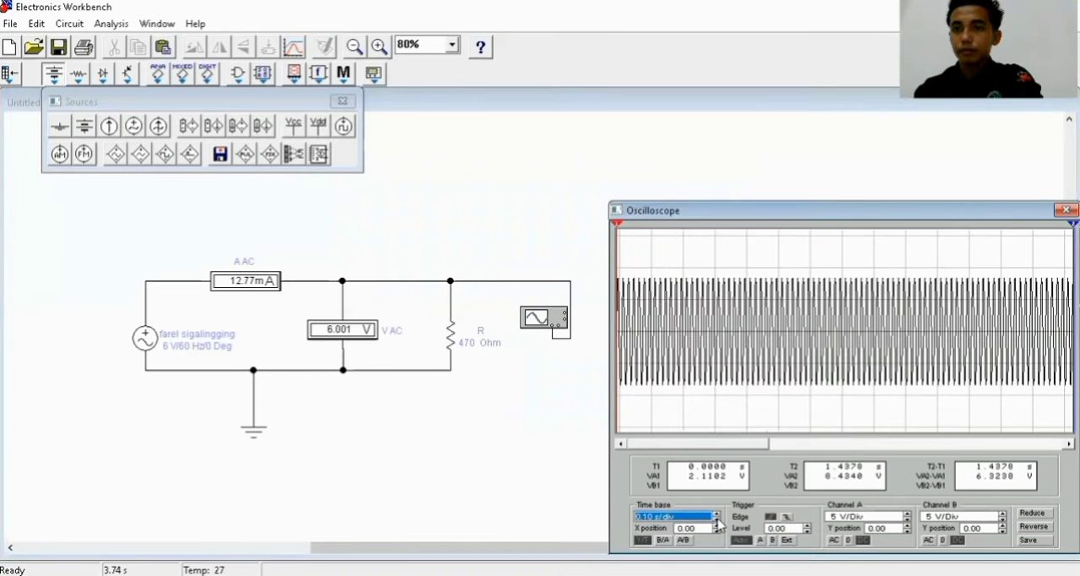
{"action": "left_click", "coordinate": [717, 521]}
{"action": "left_click", "coordinate": [717, 521]}
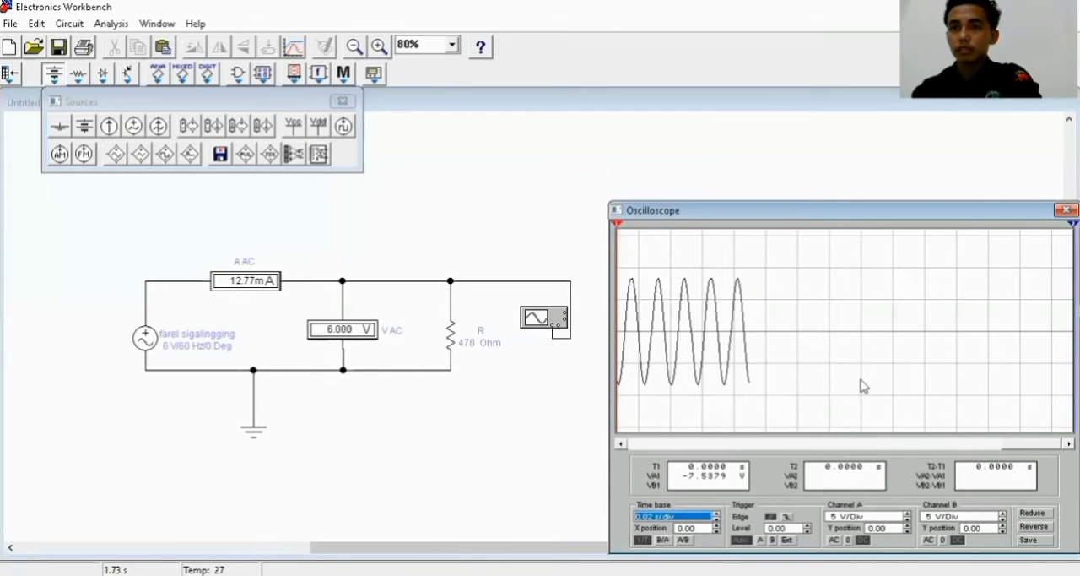
{"action": "left_click", "coordinate": [717, 513]}
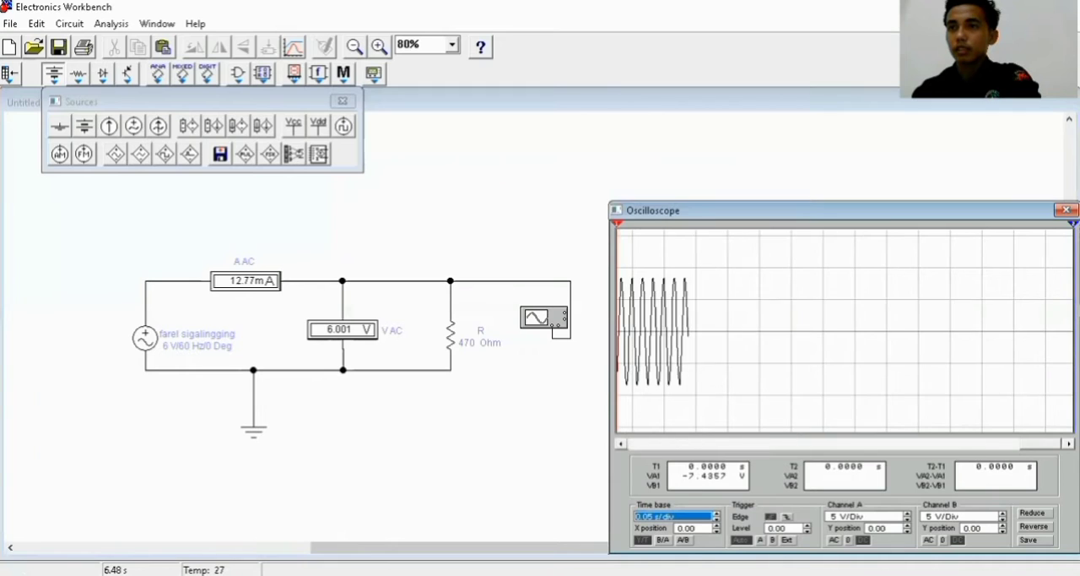
Stop and restart the simulation to redraw the oscilloscope trace from the beginning
{"action": "key", "text": "ctrl+g"}
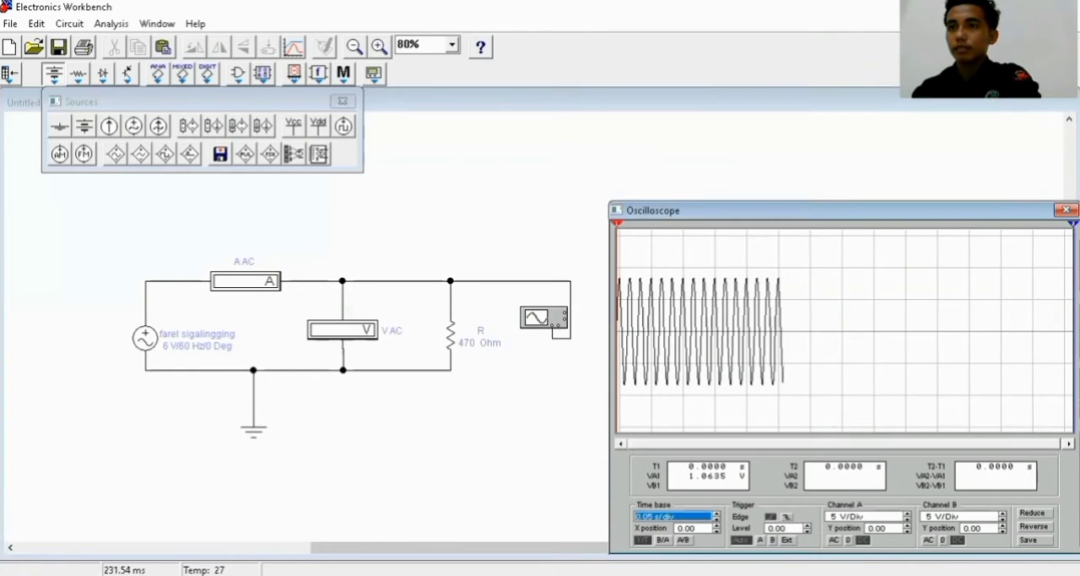
{"action": "key", "text": "ctrl+t"}
{"action": "key", "text": "ctrl+g"}
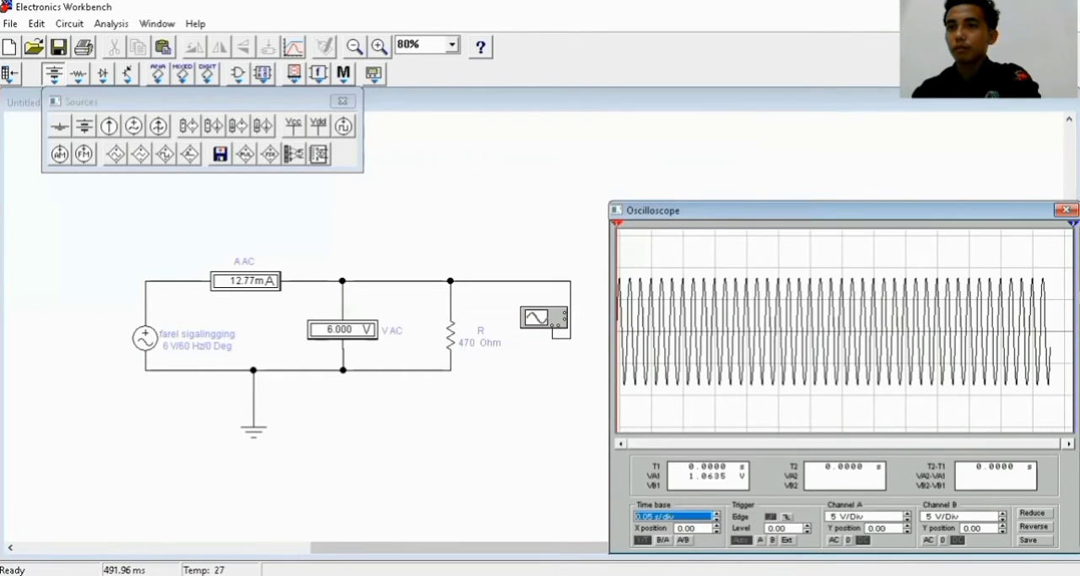
Reduce the oscilloscope's time base to 0.02 s/div to spread out the waveform
{"action": "left_click", "coordinate": [715, 520]}
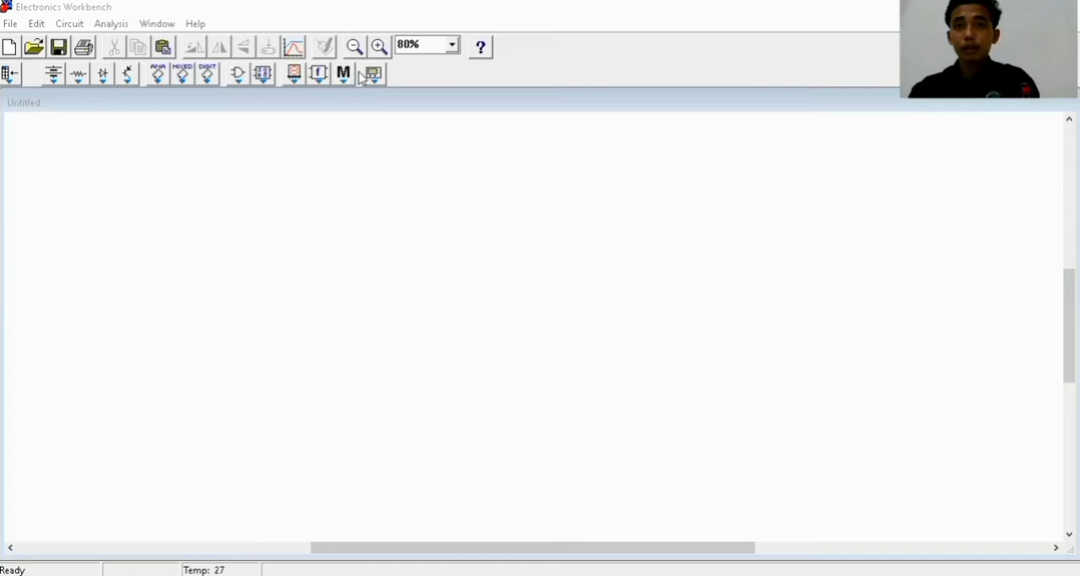
Place an AC voltage source near the left side of the blank circuit workspace
{"action": "left_click", "coordinate": [76, 79]}
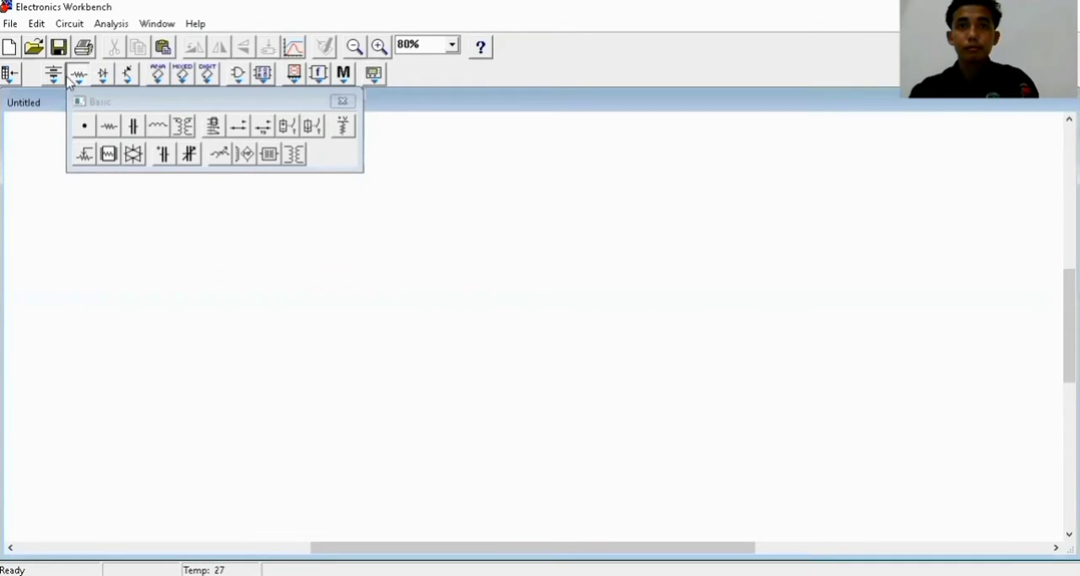
{"action": "left_click", "coordinate": [54, 76]}
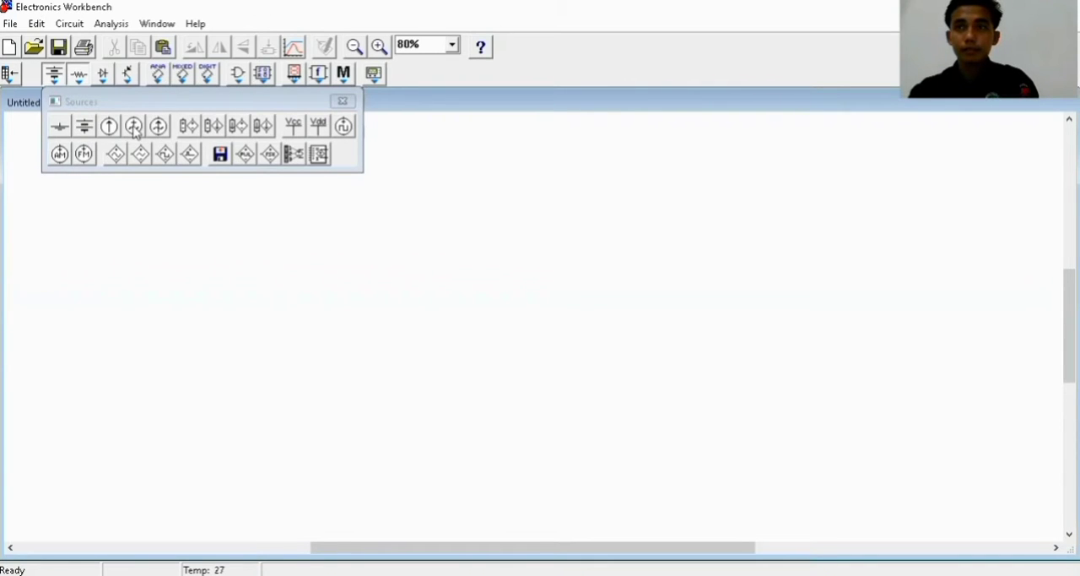
{"action": "left_click_drag", "start_coordinate": [134, 134], "coordinate": [135, 329]}
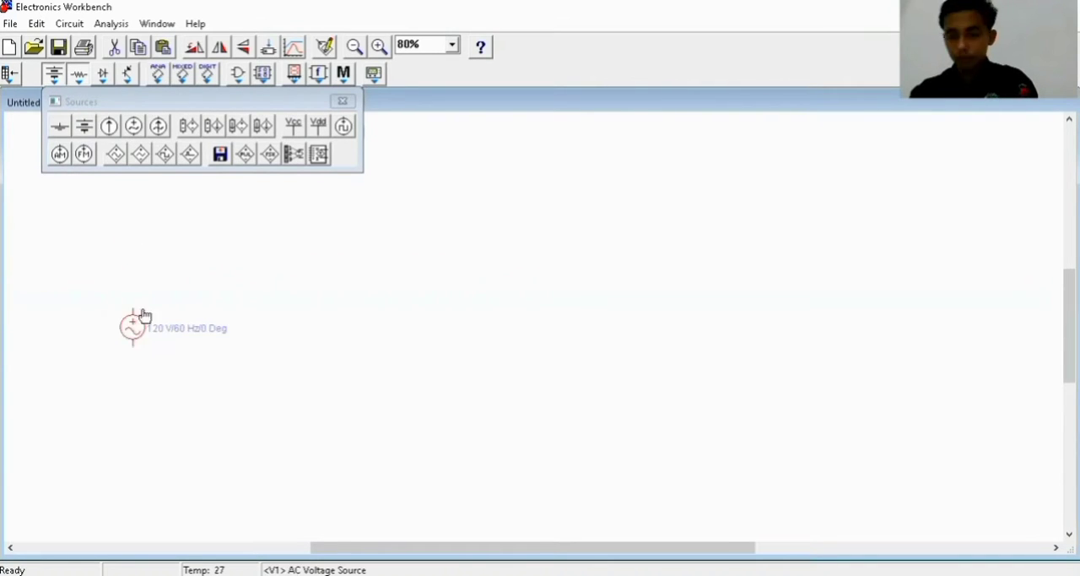
Place a horizontal ammeter above and to the right of the AC source, and a voltmeter below its output end
{"action": "left_click", "coordinate": [295, 77]}
{"action": "left_click", "coordinate": [270, 81]}
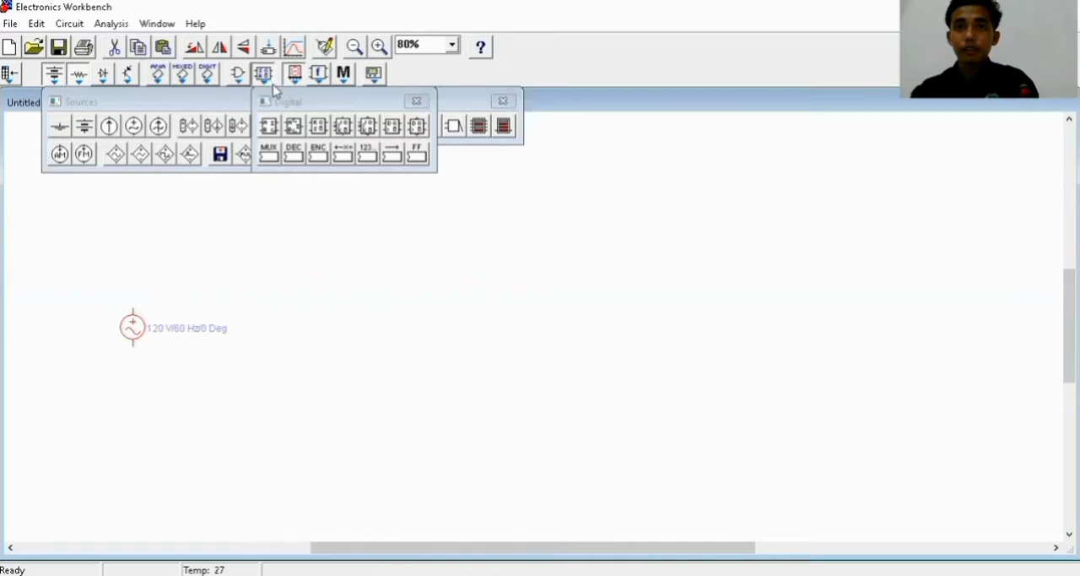
{"action": "left_click", "coordinate": [471, 187]}
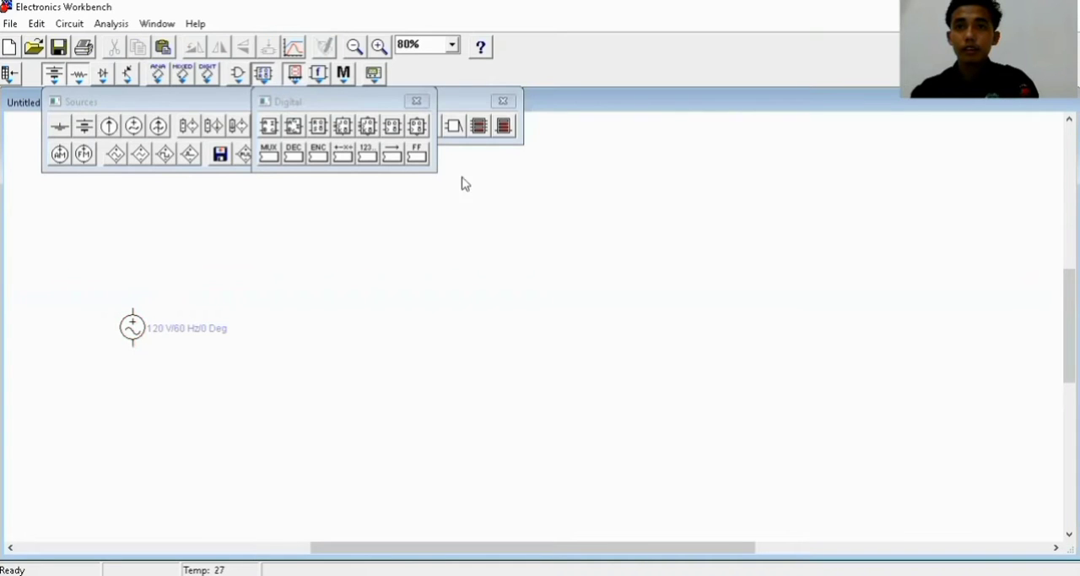
{"action": "left_click", "coordinate": [416, 100]}
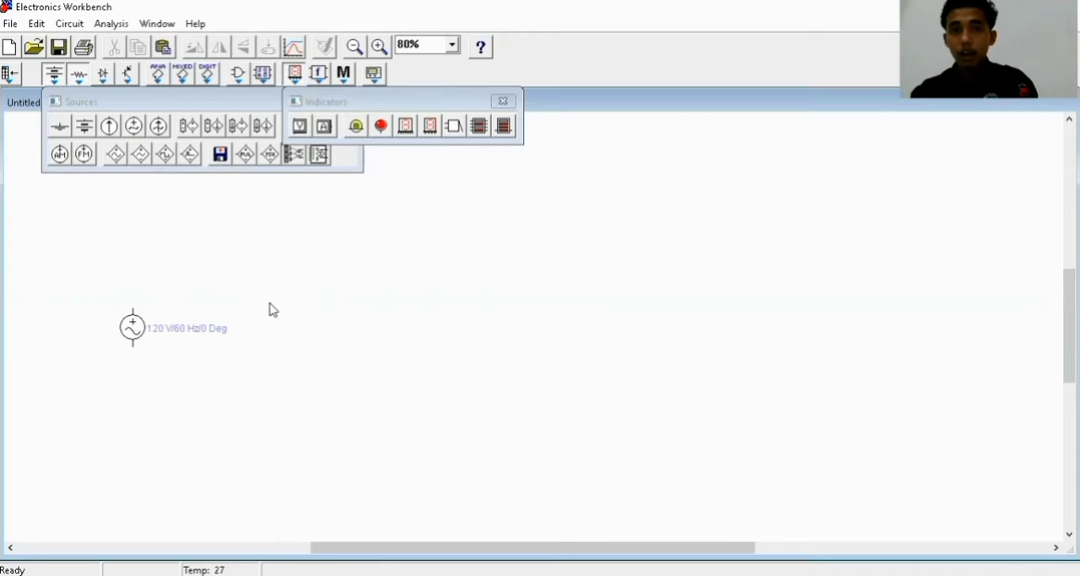
{"action": "left_click_drag", "start_coordinate": [250, 289], "coordinate": [250, 287]}
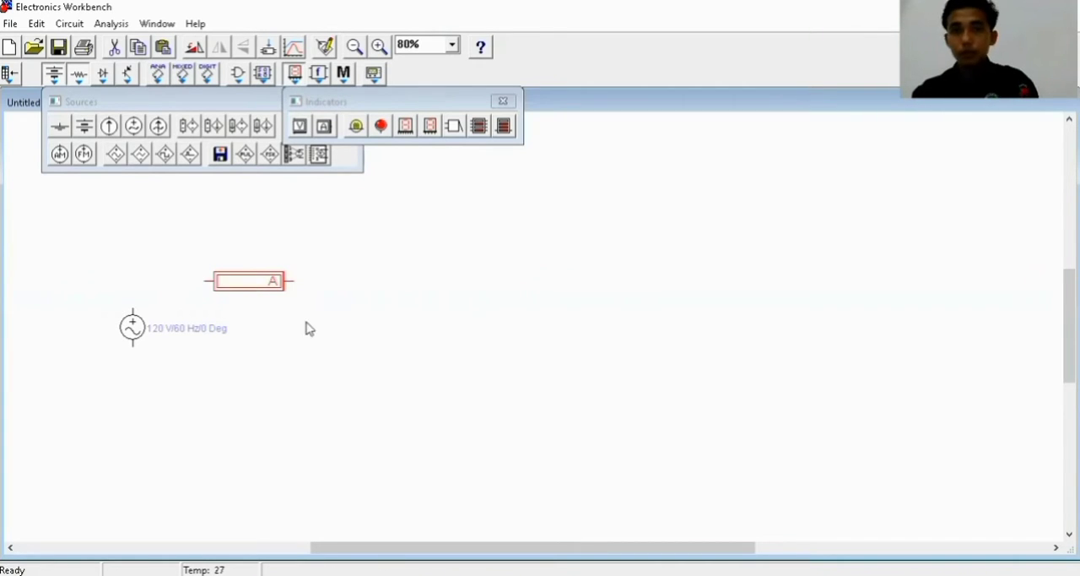
{"action": "left_click", "coordinate": [328, 346]}
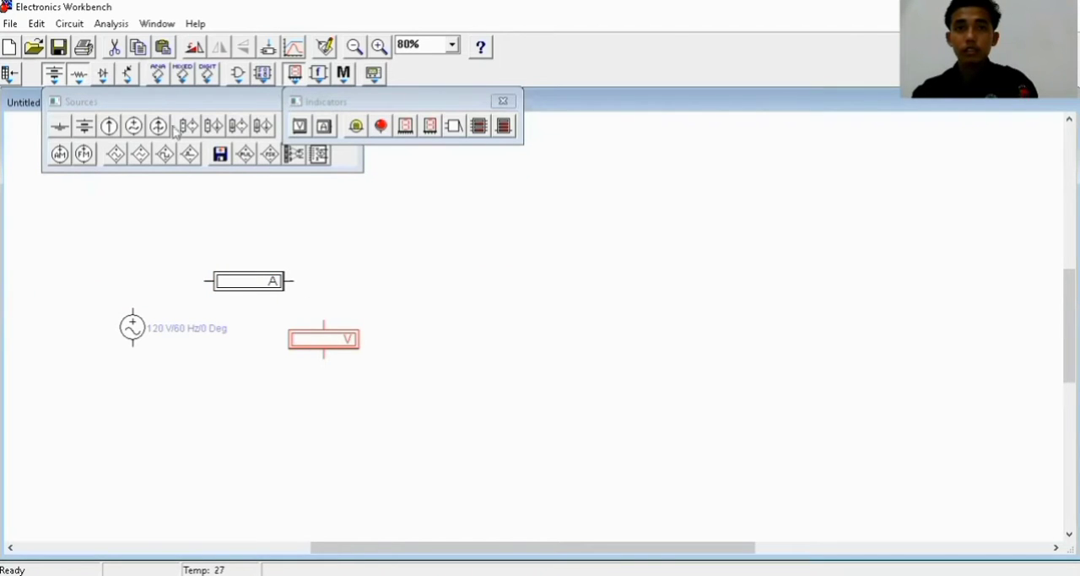
Add a diode and a second ammeter in line with the first ammeter, plus a second voltmeter to their lower right
{"action": "left_click", "coordinate": [105, 76]}
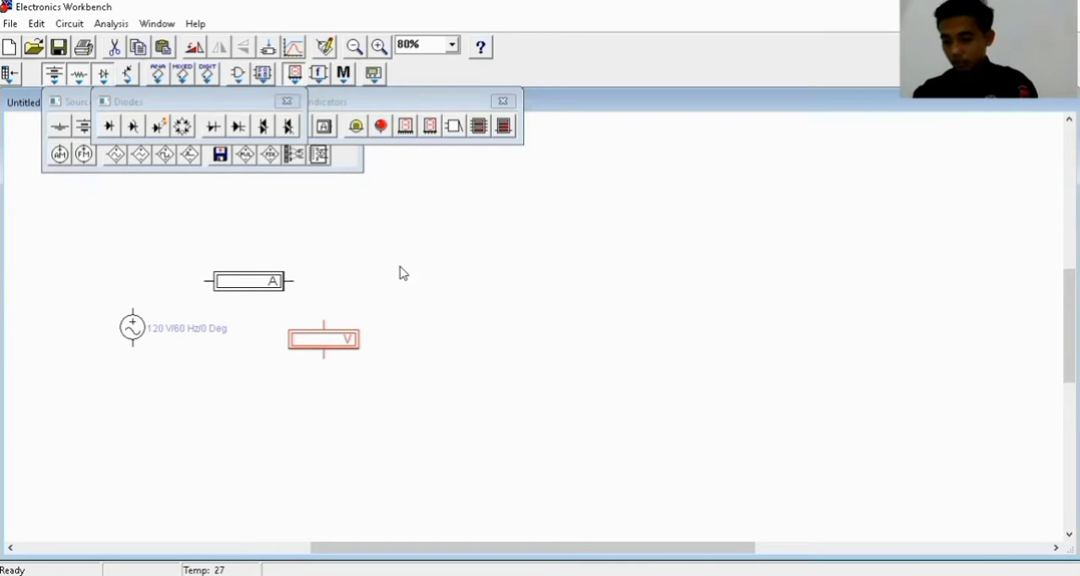
{"action": "left_click_drag", "start_coordinate": [438, 287], "coordinate": [440, 281]}
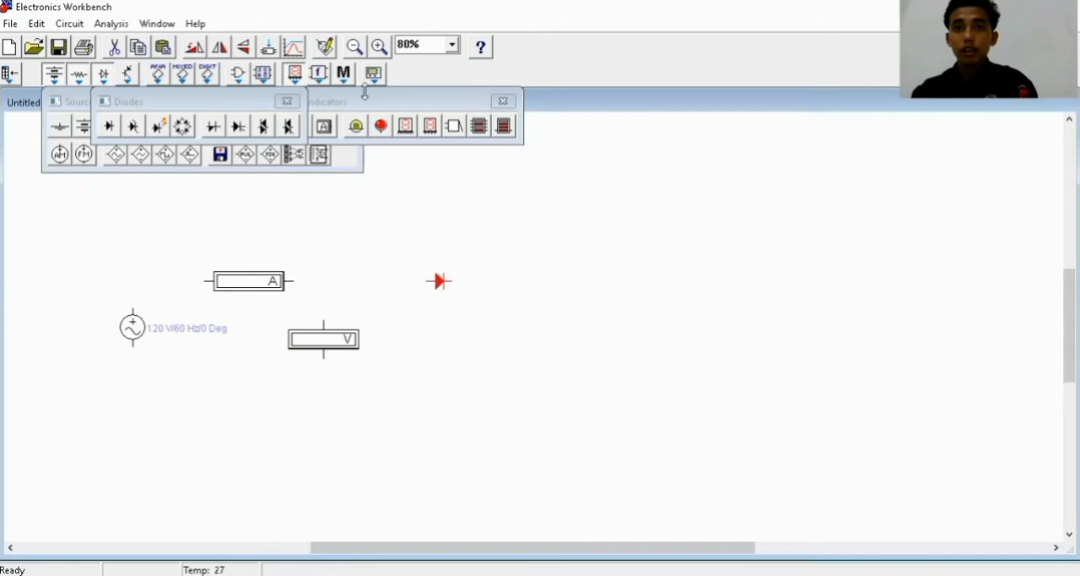
{"action": "left_click", "coordinate": [328, 131]}
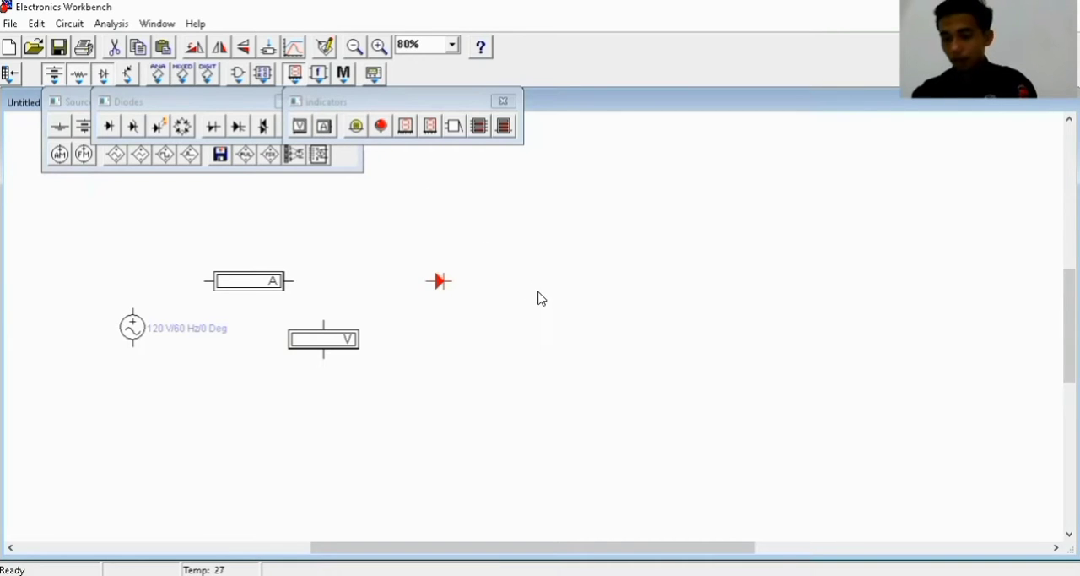
{"action": "left_click_drag", "start_coordinate": [557, 286], "coordinate": [557, 282]}
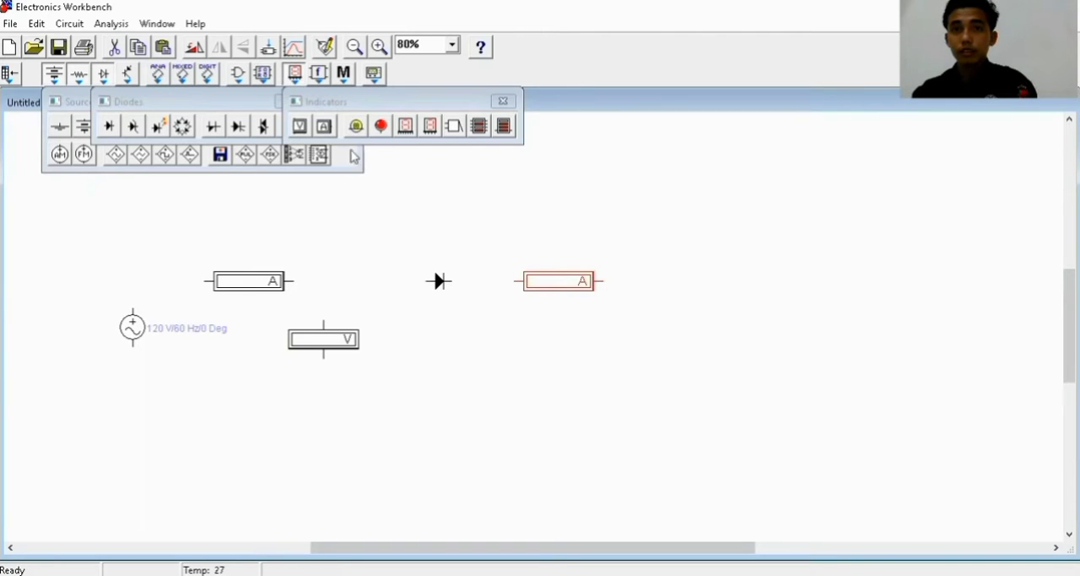
{"action": "left_click_drag", "start_coordinate": [668, 342], "coordinate": [668, 342]}
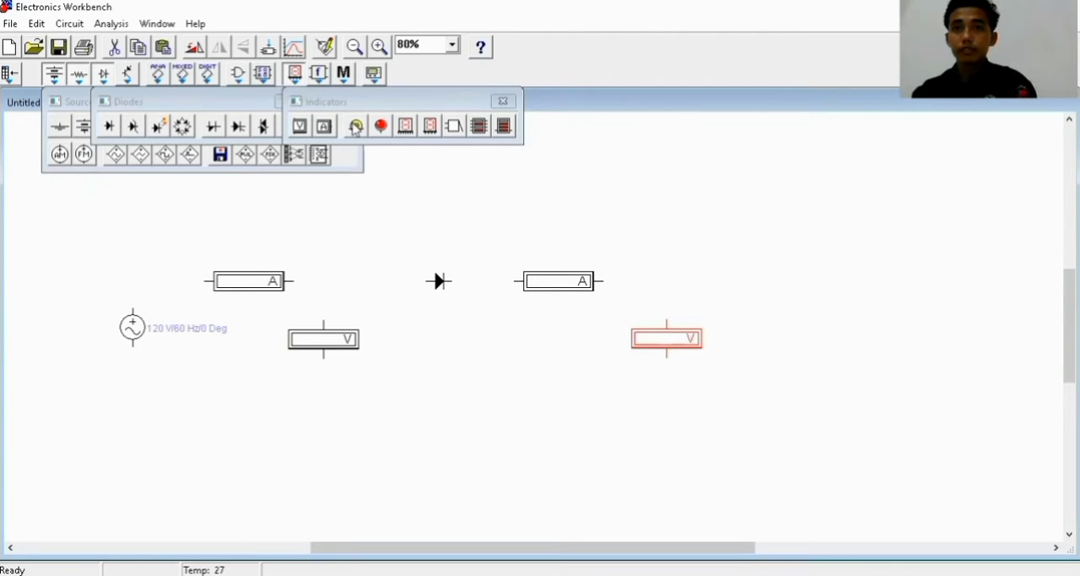
Clear away the open parts bins that are in the way and place a resistor to the right of the second voltmeter, rotated vertical
{"action": "left_click_drag", "start_coordinate": [489, 100], "coordinate": [460, 127]}
{"action": "left_click", "coordinate": [478, 130]}
{"action": "left_click", "coordinate": [342, 101]}
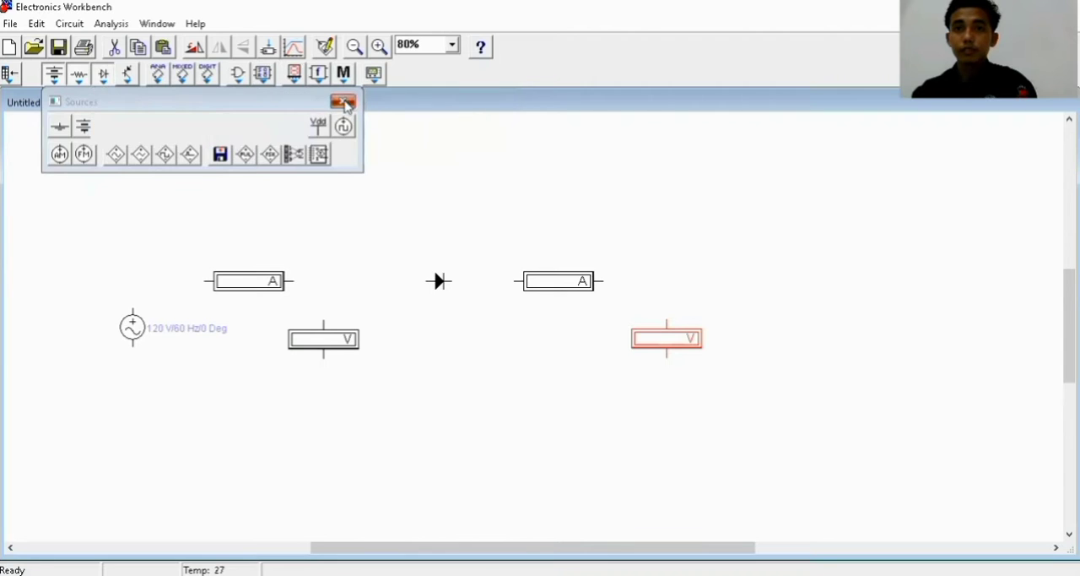
{"action": "left_click", "coordinate": [343, 102]}
{"action": "left_click", "coordinate": [290, 101]}
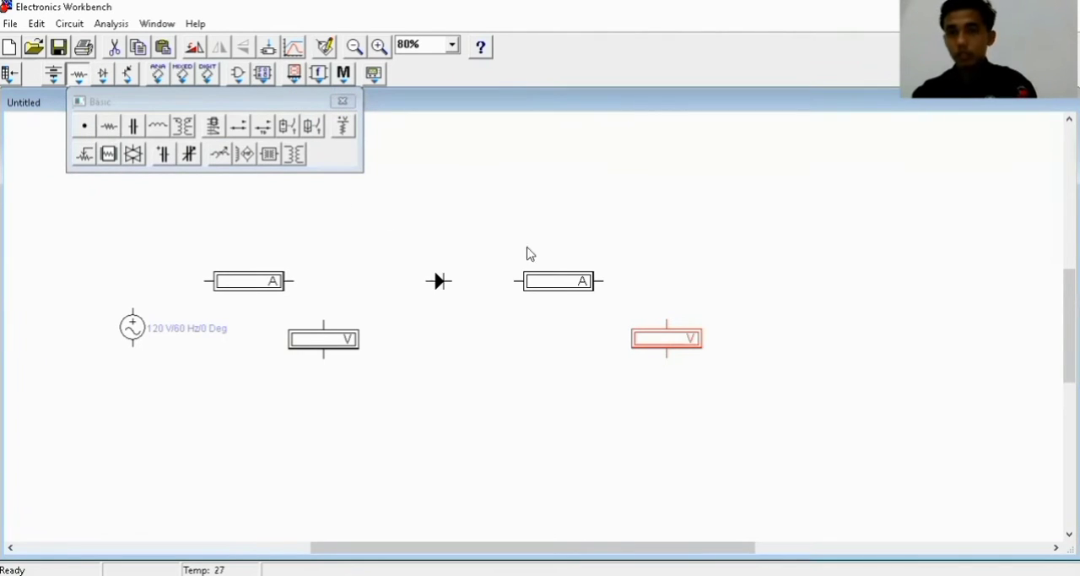
{"action": "left_click_drag", "start_coordinate": [763, 341], "coordinate": [762, 340]}
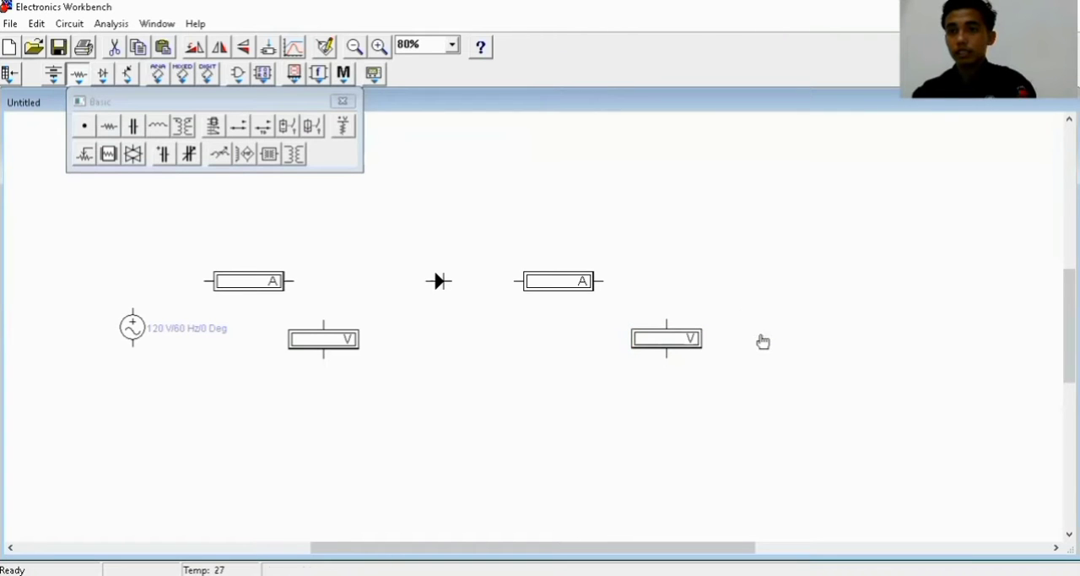
{"action": "right_click", "coordinate": [762, 339]}
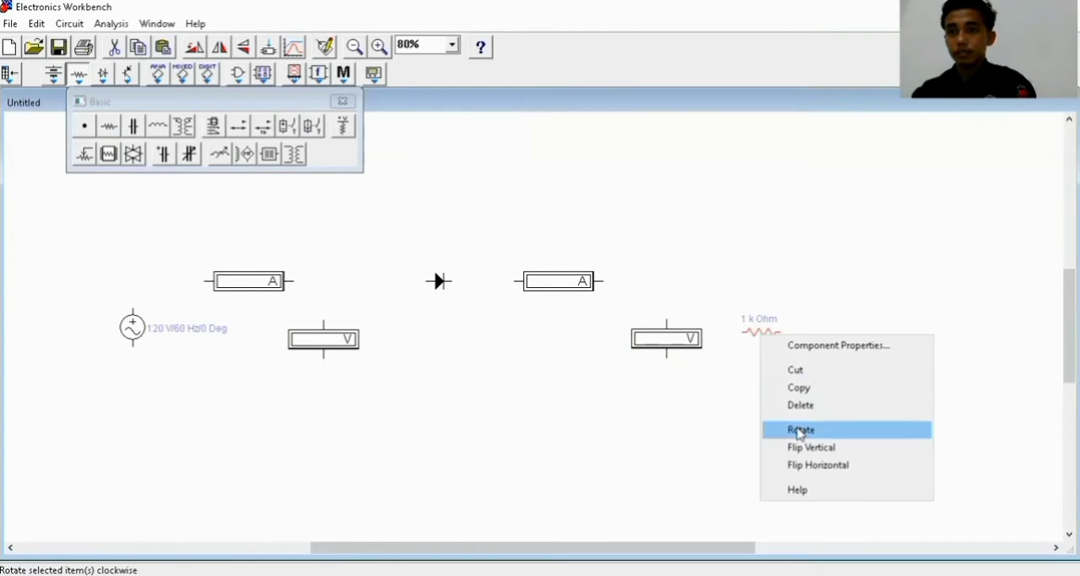
{"action": "left_click", "coordinate": [800, 430]}
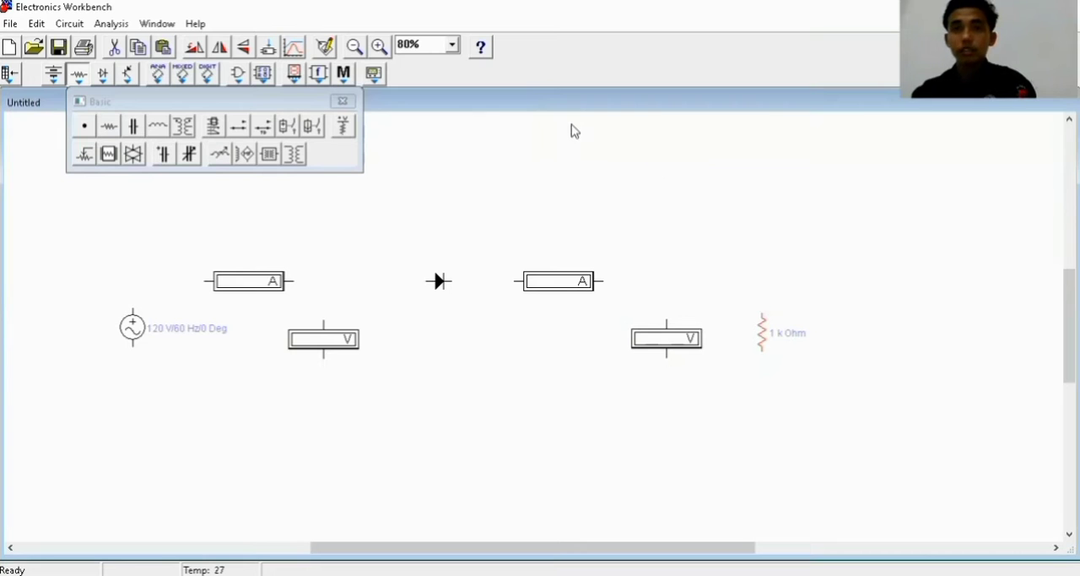
Place an oscilloscope to the right of the resistor and close the basic parts bin
{"action": "left_click", "coordinate": [373, 73]}
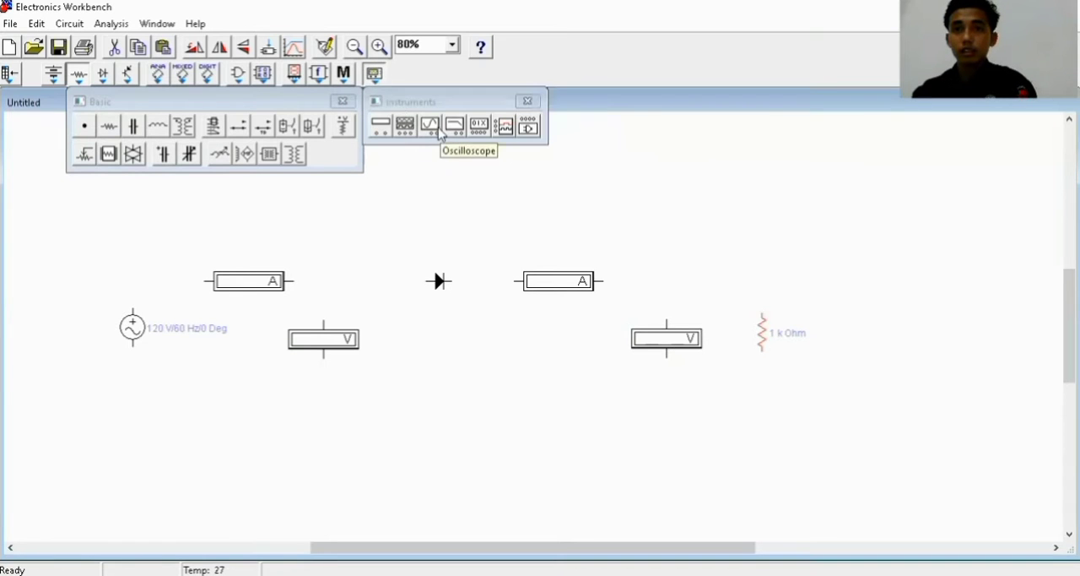
{"action": "left_click_drag", "start_coordinate": [438, 135], "coordinate": [878, 299]}
{"action": "right_click", "coordinate": [774, 235]}
{"action": "left_click", "coordinate": [719, 217]}
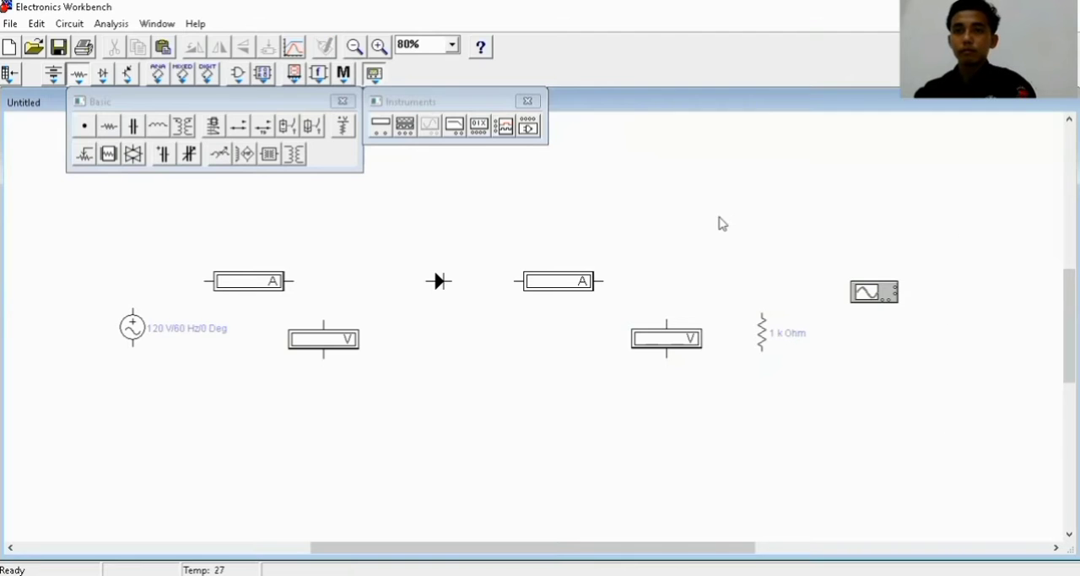
{"action": "left_click", "coordinate": [343, 102]}
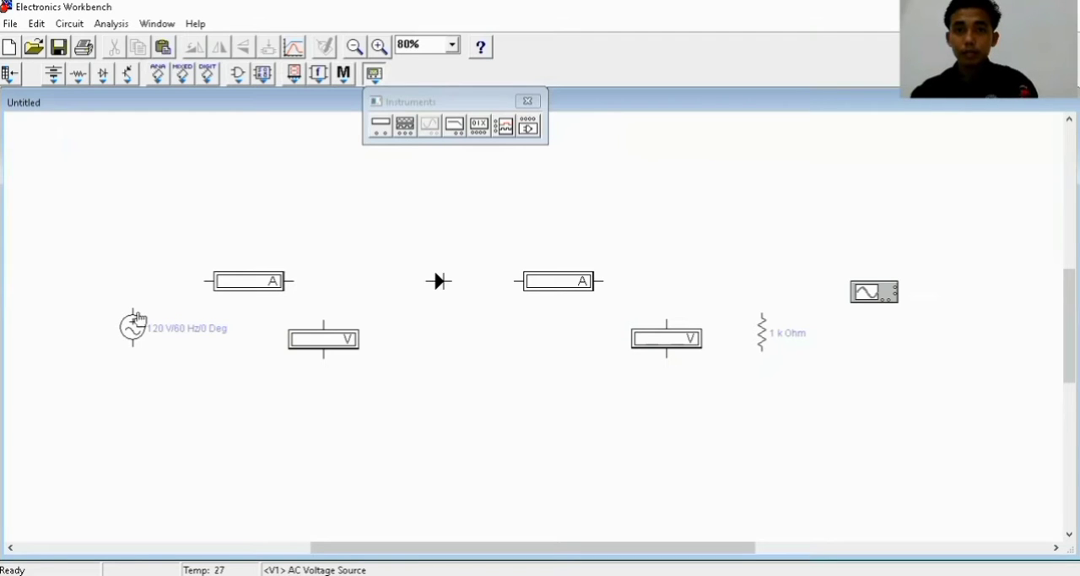
Wire the AC source's upper terminal to the first ammeter, and that ammeter's output to the first voltmeter and the diode's anode
{"action": "left_click_drag", "start_coordinate": [167, 292], "coordinate": [207, 281]}
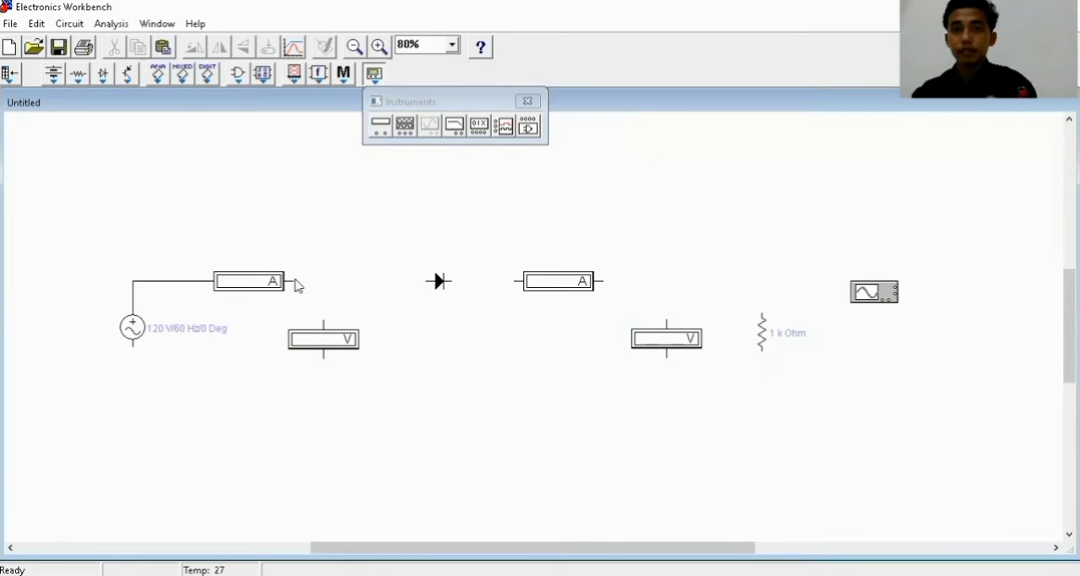
{"action": "left_click_drag", "start_coordinate": [293, 281], "coordinate": [323, 320]}
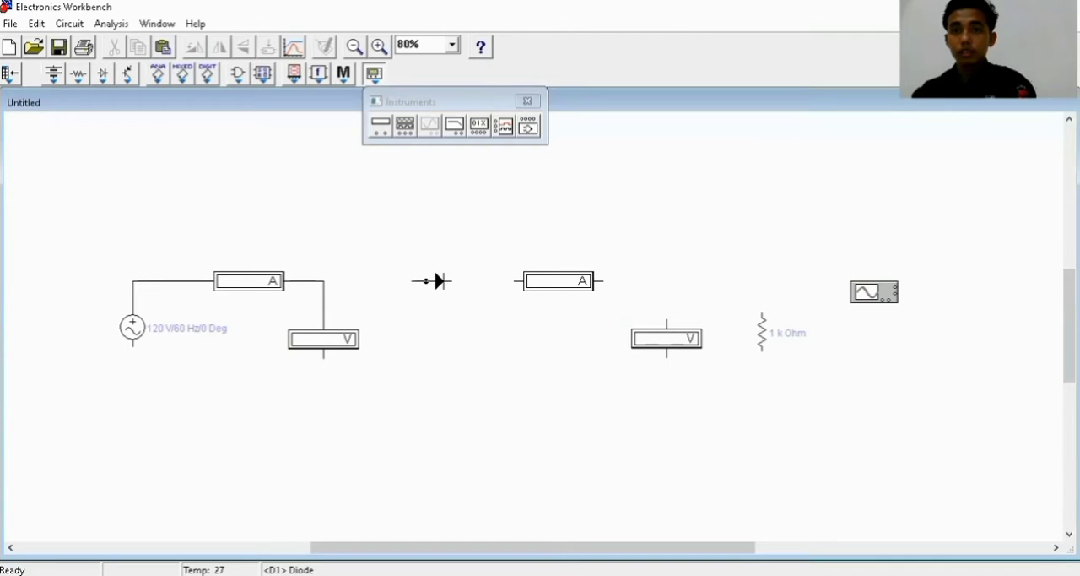
{"action": "left_click_drag", "start_coordinate": [334, 281], "coordinate": [324, 281]}
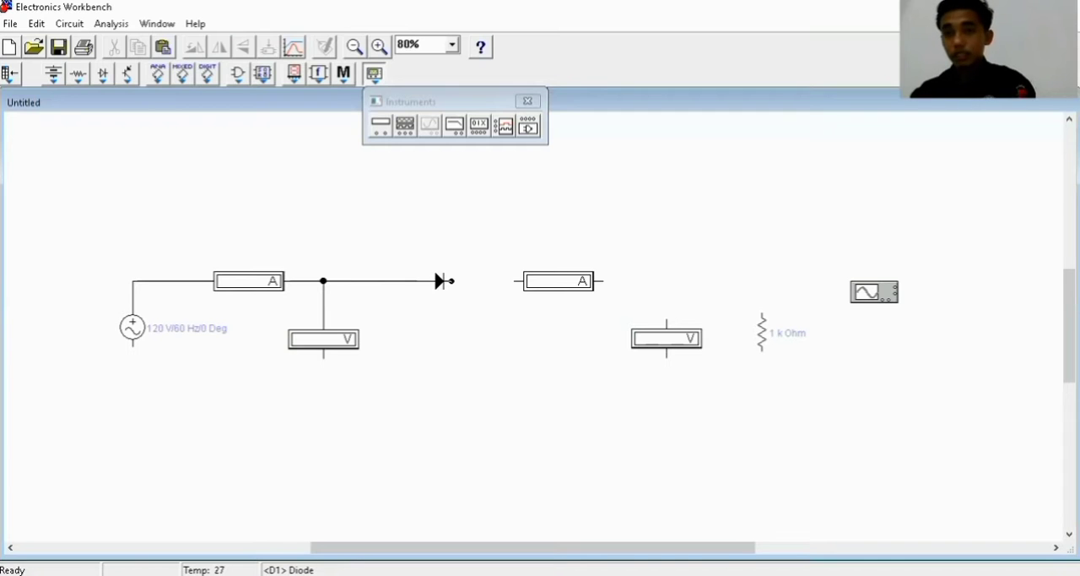
Wire the diode's cathode to the second ammeter and connect that ammeter's output to the upper ends of the second voltmeter and resistor
{"action": "left_click_drag", "start_coordinate": [452, 281], "coordinate": [514, 281]}
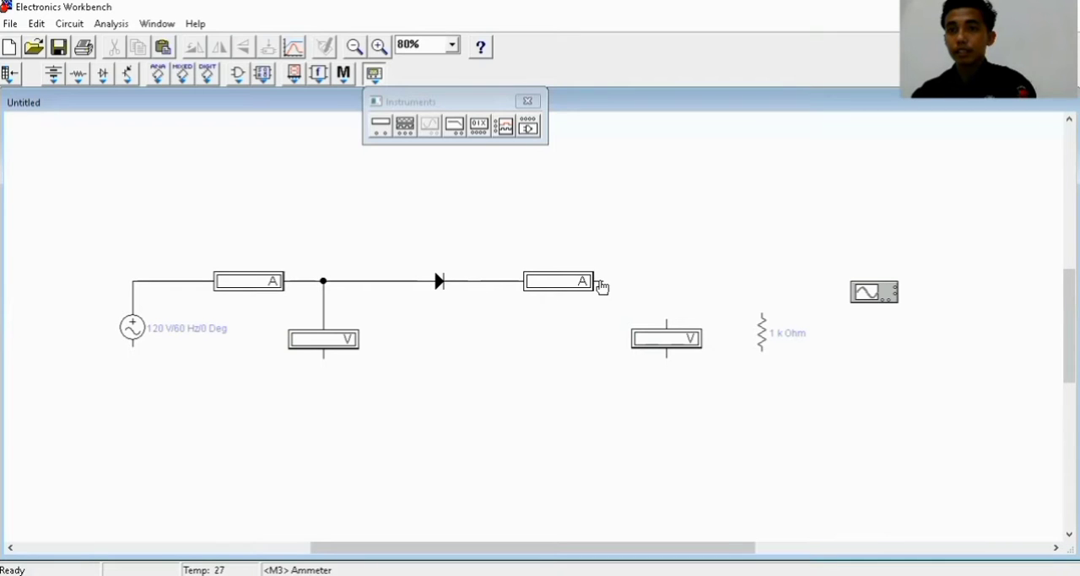
{"action": "left_click", "coordinate": [601, 287]}
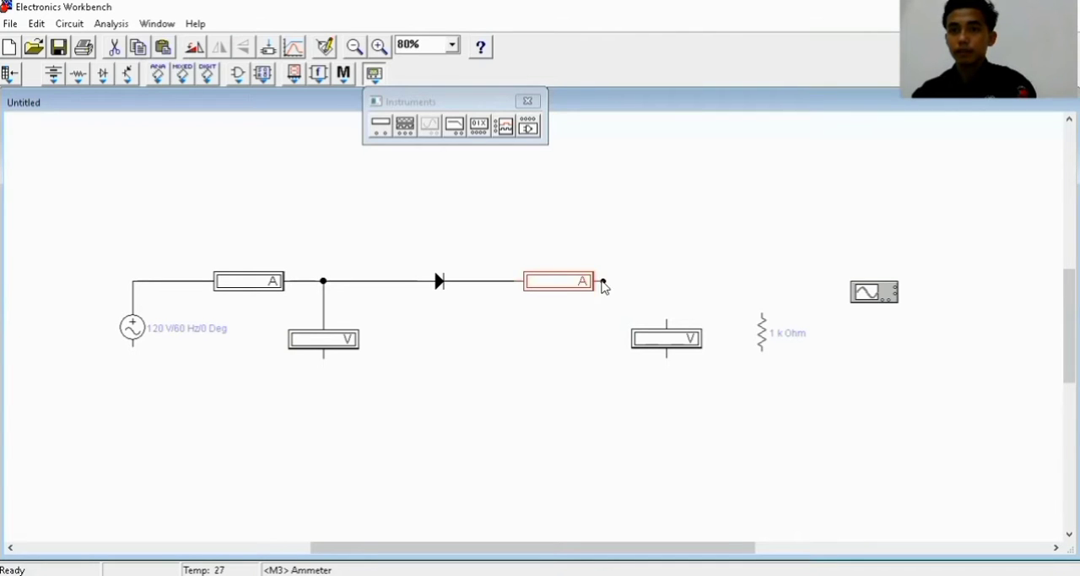
{"action": "left_click_drag", "start_coordinate": [659, 307], "coordinate": [667, 319]}
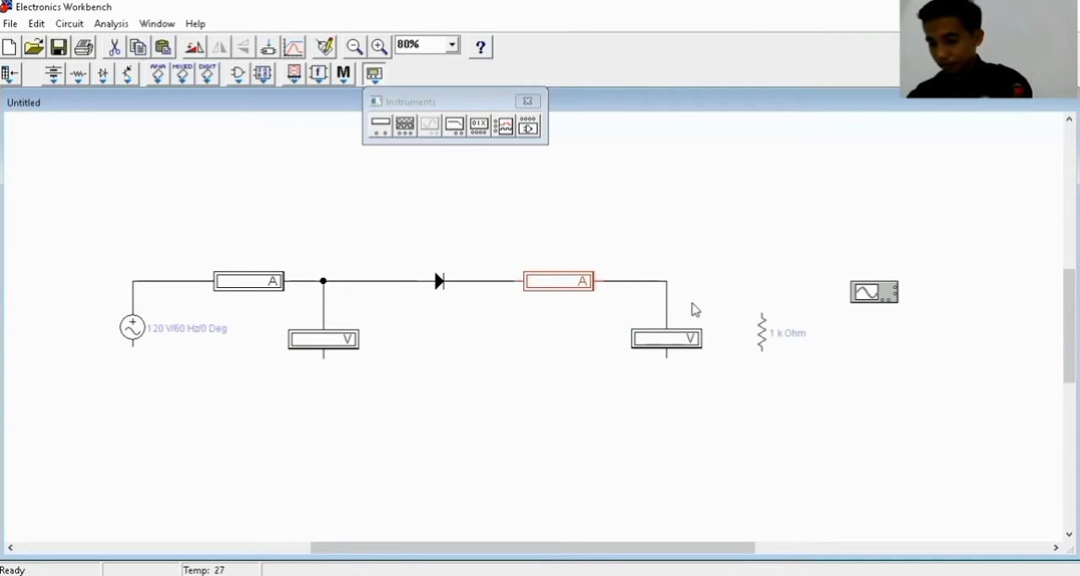
{"action": "left_click", "coordinate": [764, 321]}
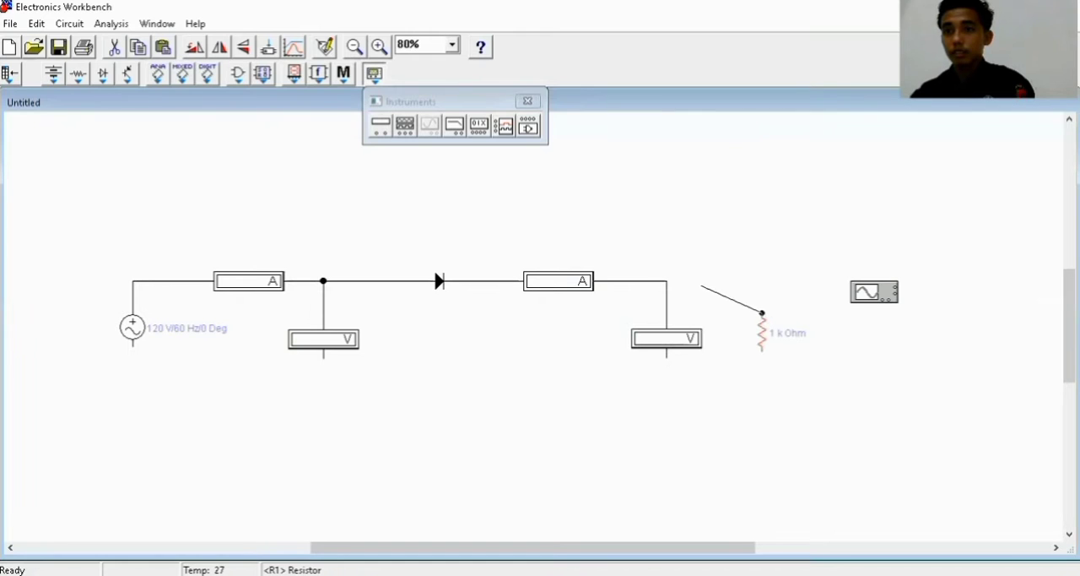
{"action": "left_click_drag", "start_coordinate": [701, 286], "coordinate": [667, 280]}
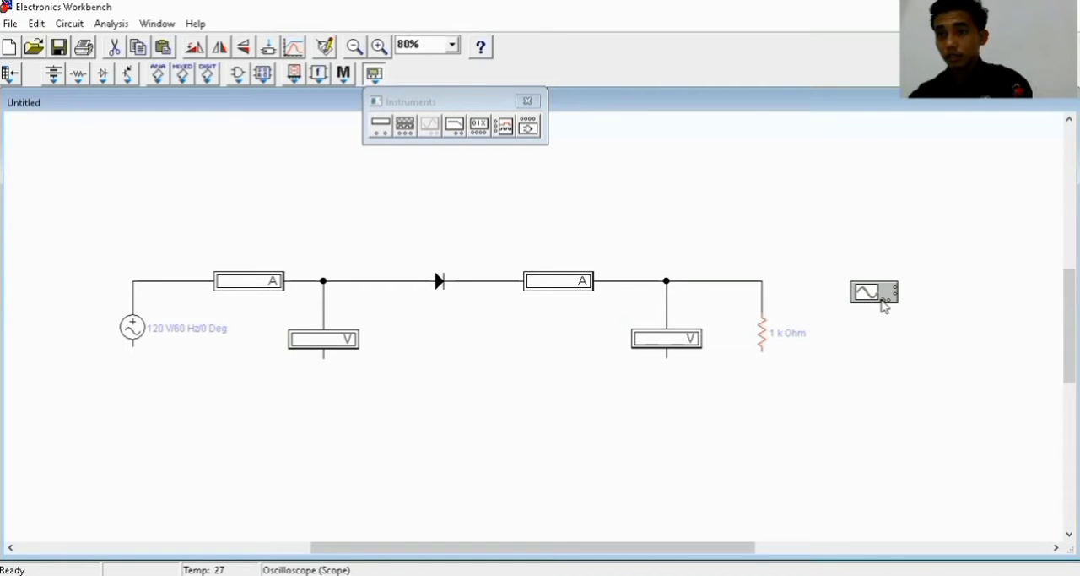
Connect oscilloscope channel A to the resistor's upper node and channel B to the wire between the diode and the second ammeter
{"action": "left_click_drag", "start_coordinate": [888, 320], "coordinate": [921, 334]}
{"action": "left_click_drag", "start_coordinate": [884, 300], "coordinate": [766, 283]}
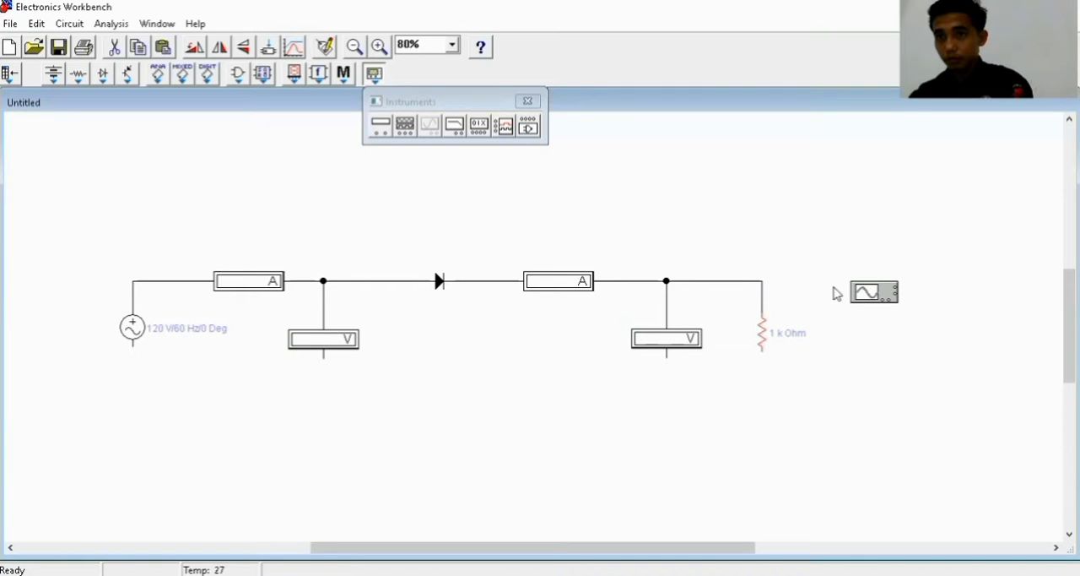
{"action": "mouse_move", "coordinate": [882, 302]}
{"action": "left_mouse_down"}
{"action": "mouse_move", "coordinate": [849, 309]}
{"action": "mouse_move", "coordinate": [866, 325]}
{"action": "mouse_move", "coordinate": [762, 282]}
{"action": "left_mouse_up"}
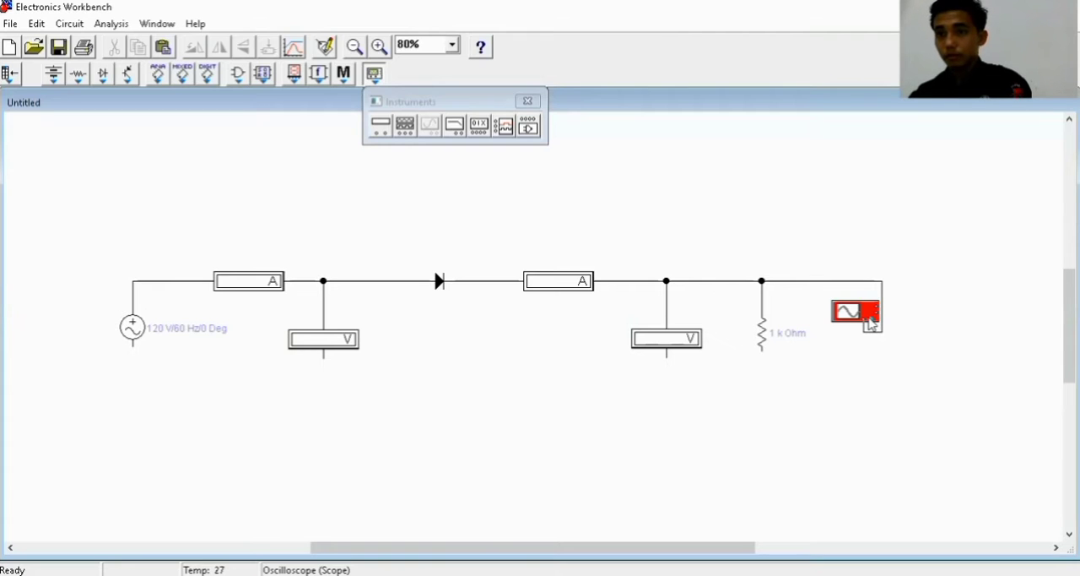
{"action": "left_click_drag", "start_coordinate": [869, 319], "coordinate": [488, 280]}
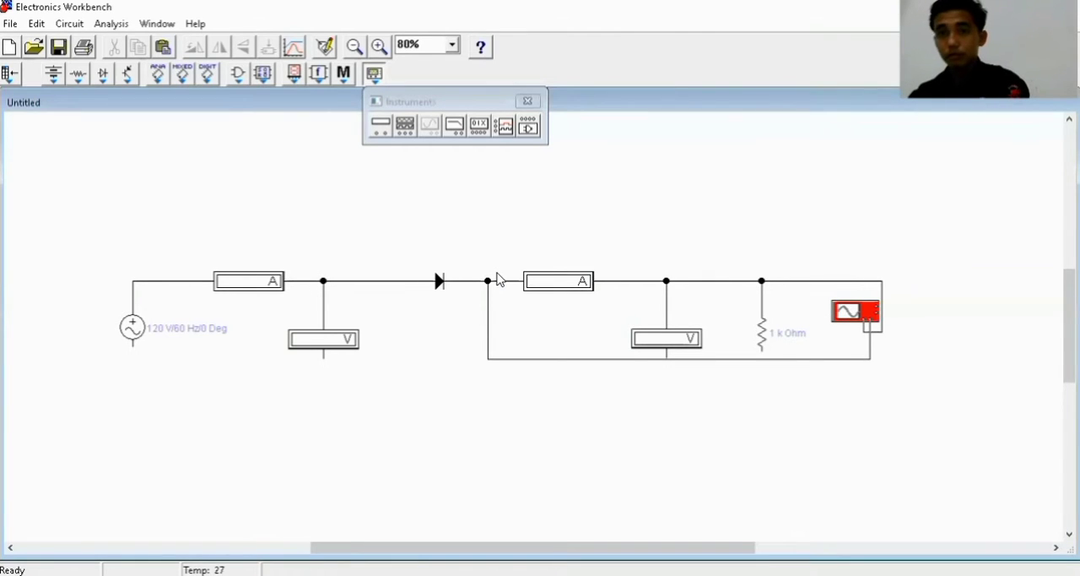
Shift the AC voltage source slightly down and to the right, and deselect it
{"action": "left_click", "coordinate": [133, 348]}
{"action": "key", "text": "Delete"}
{"action": "key", "text": "ctrl+z"}
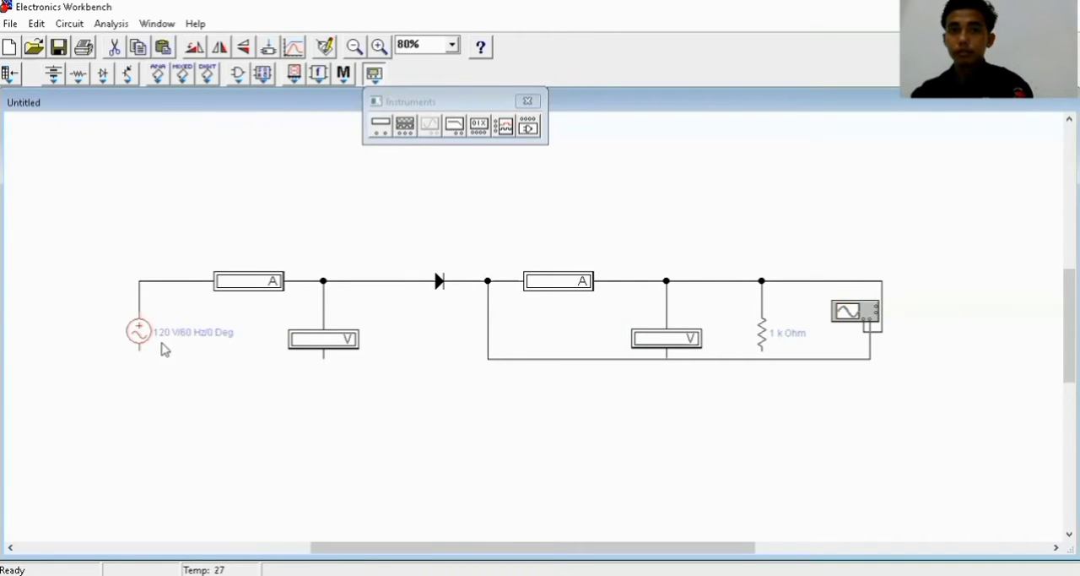
{"action": "left_click", "coordinate": [262, 377]}
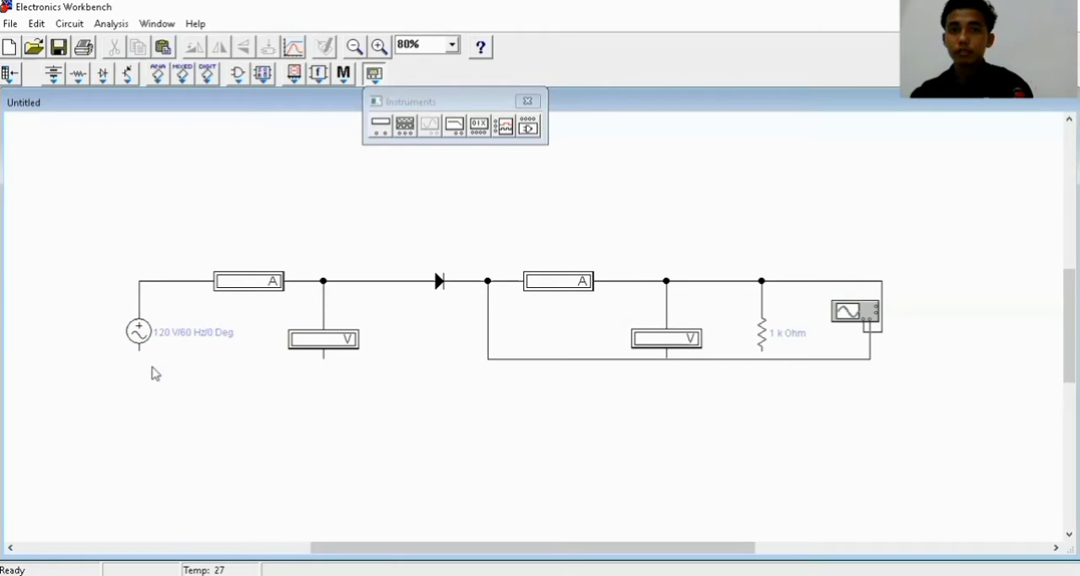
Run a lowered return wire from the AC source's lower terminal to the resistor's lower end and join the first voltmeter's lower terminal to it
{"action": "left_click_drag", "start_coordinate": [144, 356], "coordinate": [762, 356]}
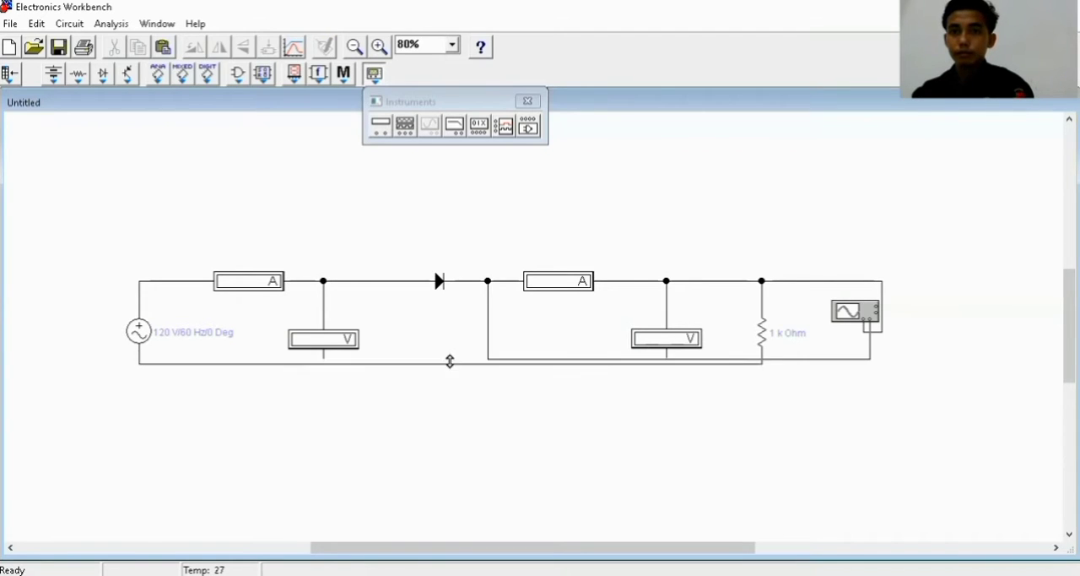
{"action": "left_click_drag", "start_coordinate": [449, 362], "coordinate": [439, 397]}
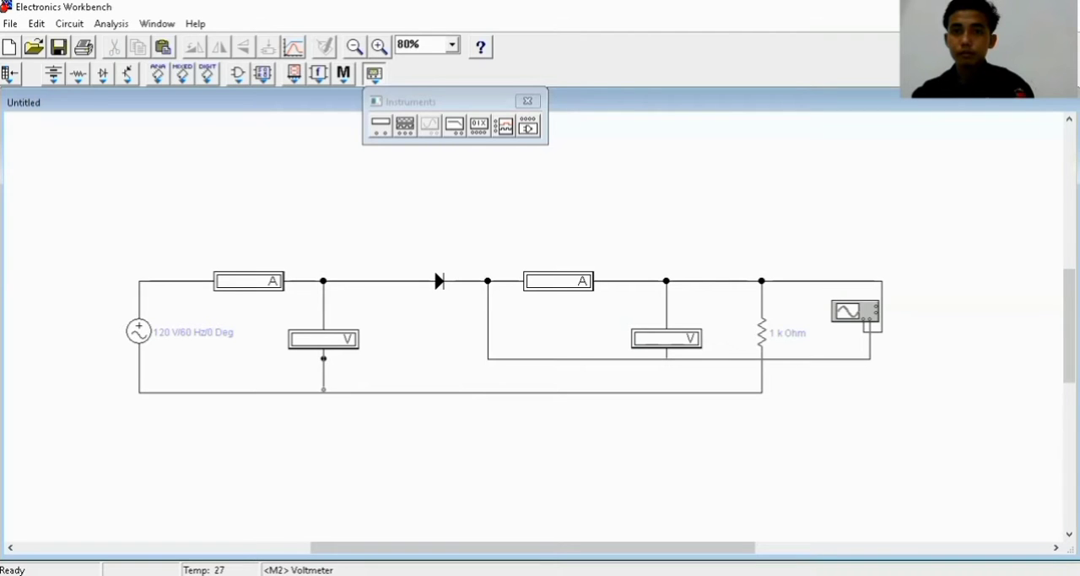
{"action": "left_click_drag", "start_coordinate": [323, 389], "coordinate": [324, 392]}
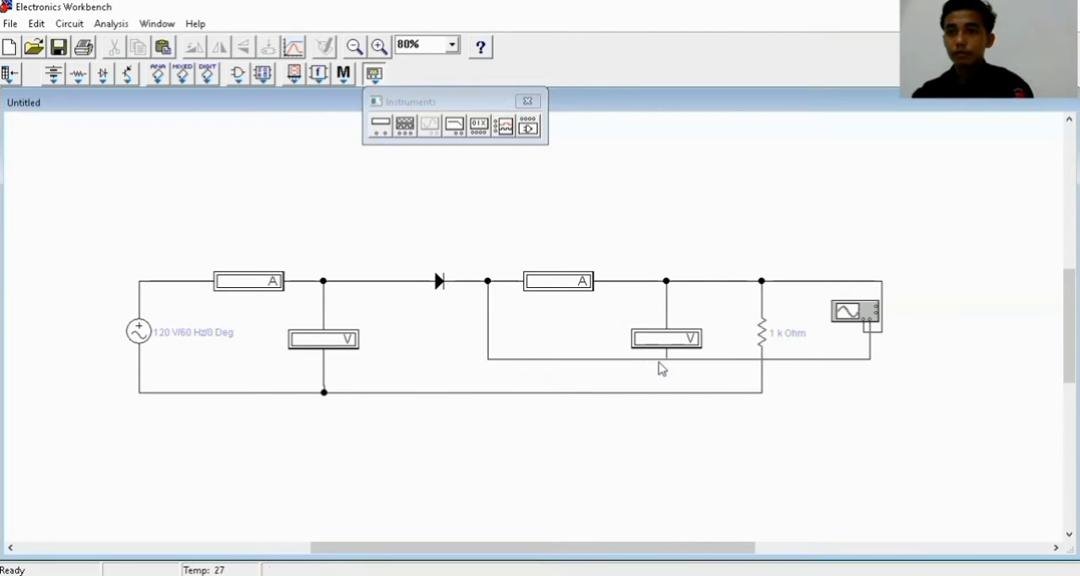
Reroute the oscilloscope's channel B wire above the second ammeter and connect the second voltmeter's lower terminal to the return wire
{"action": "left_click", "coordinate": [692, 359]}
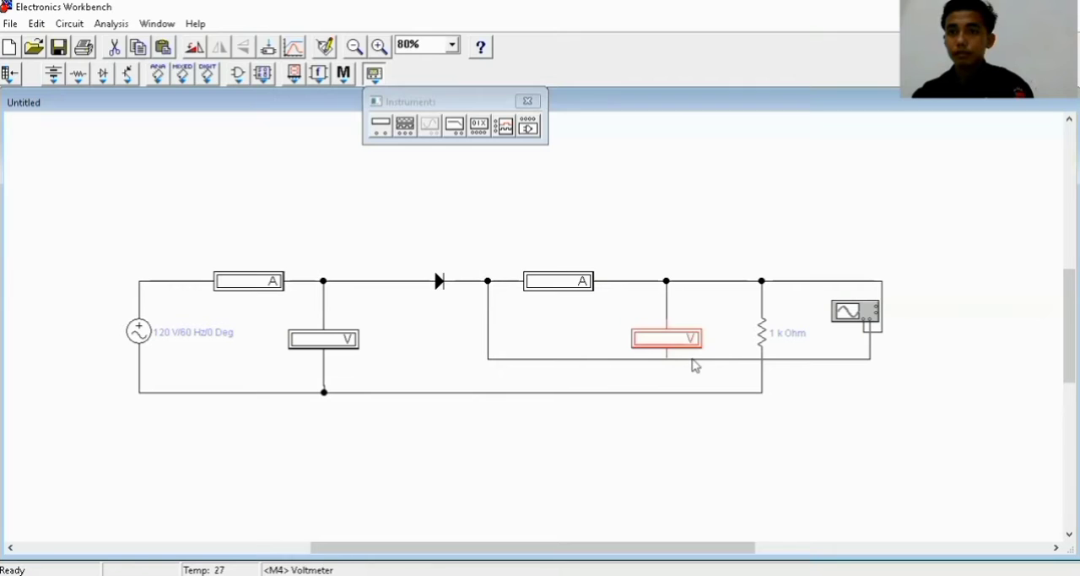
{"action": "left_click_drag", "start_coordinate": [701, 359], "coordinate": [734, 251]}
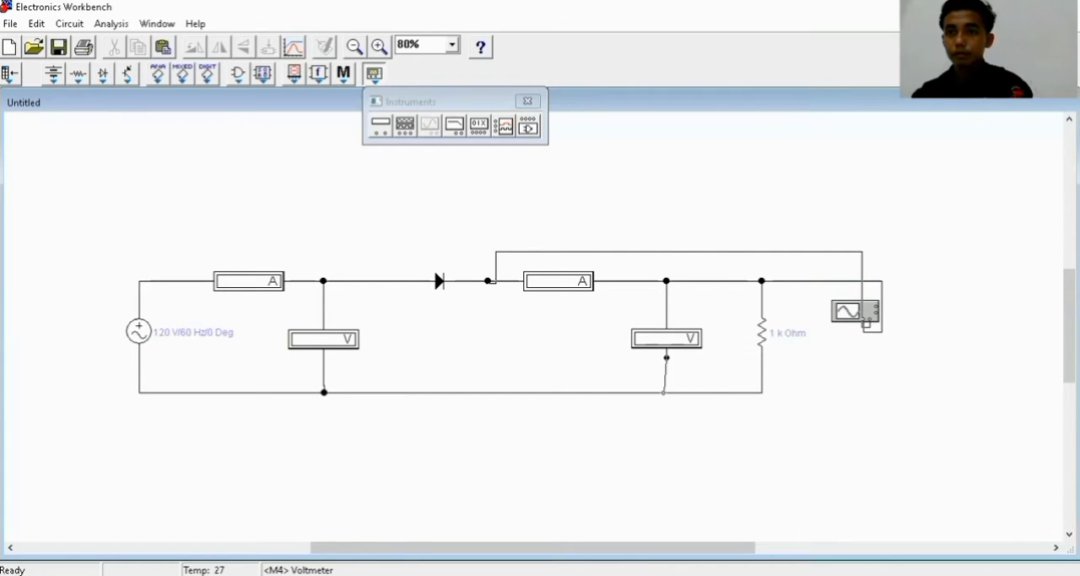
{"action": "left_click_drag", "start_coordinate": [667, 357], "coordinate": [668, 393]}
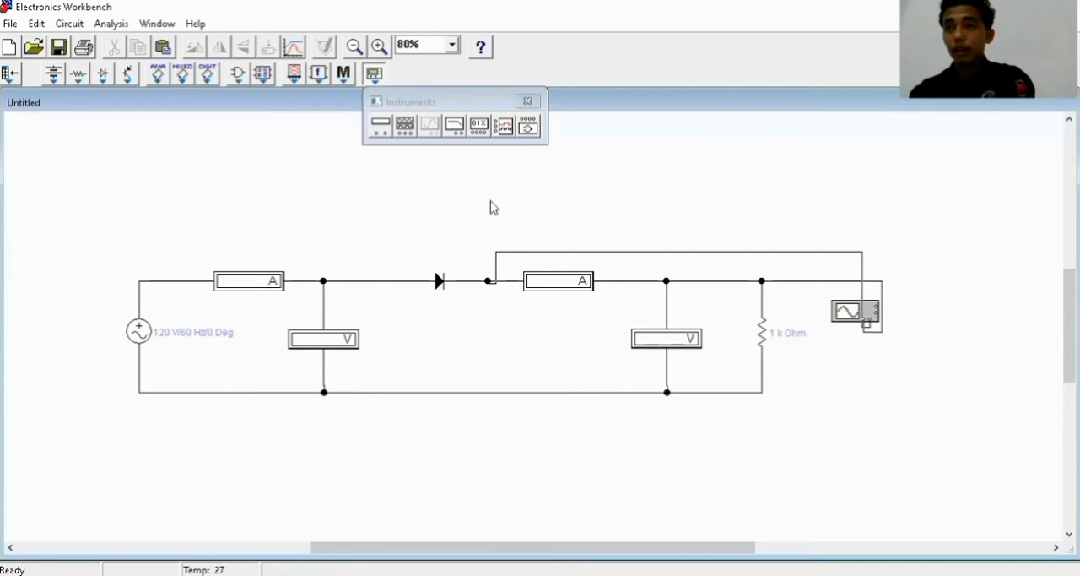
Label the AC voltage source with the person's full name and set its voltage to 6 V
{"action": "double_click", "coordinate": [139, 332]}
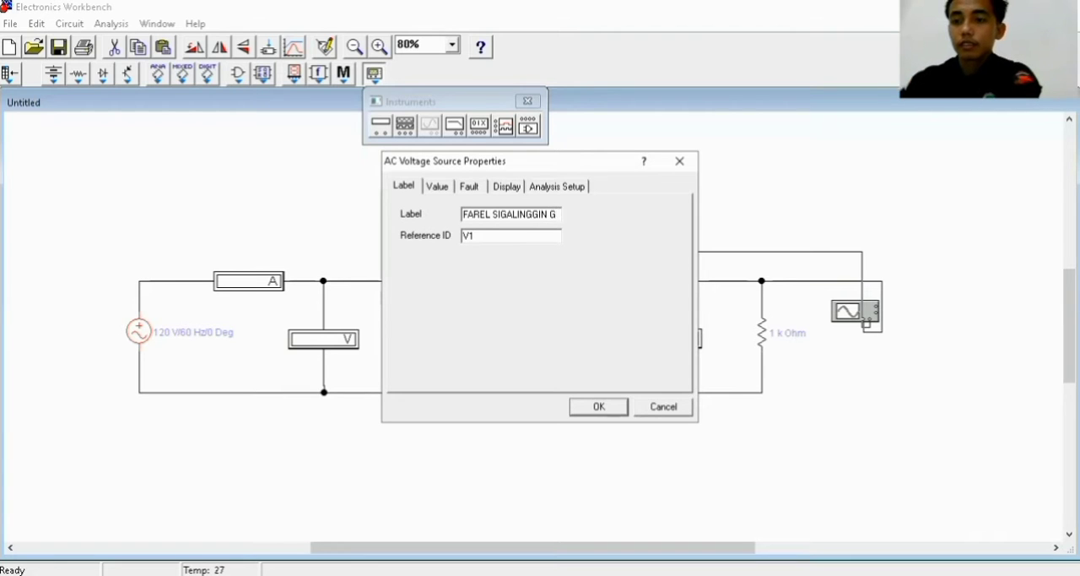
{"action": "type", "text": "G"}
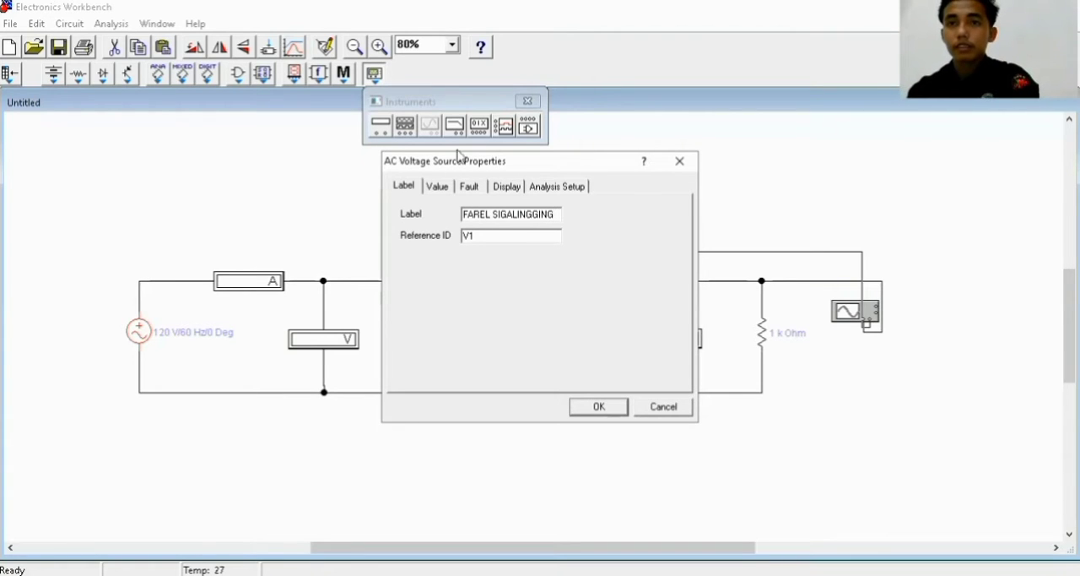
{"action": "left_click", "coordinate": [450, 188]}
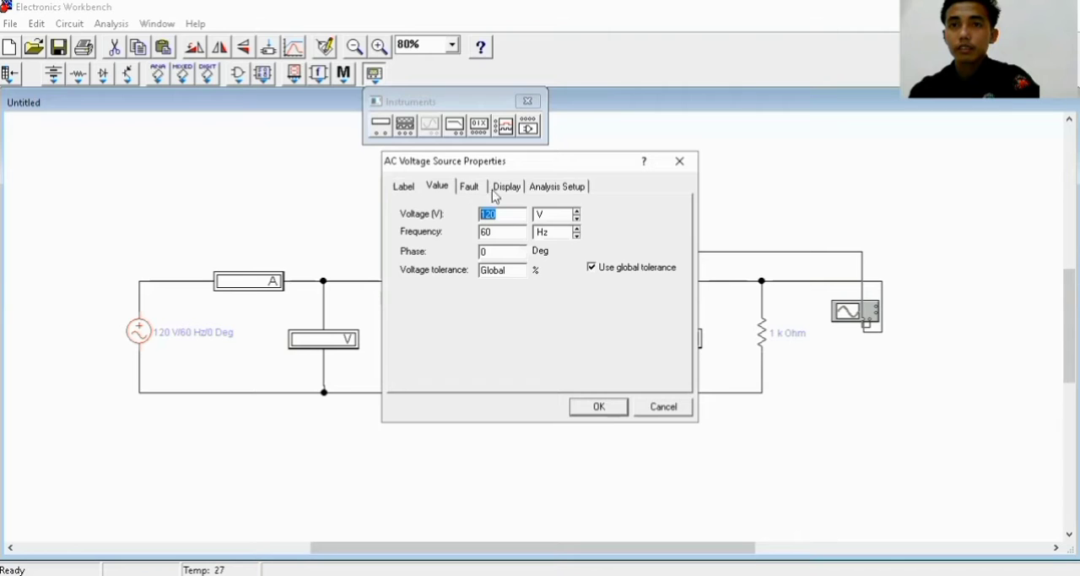
{"action": "type", "text": "6"}
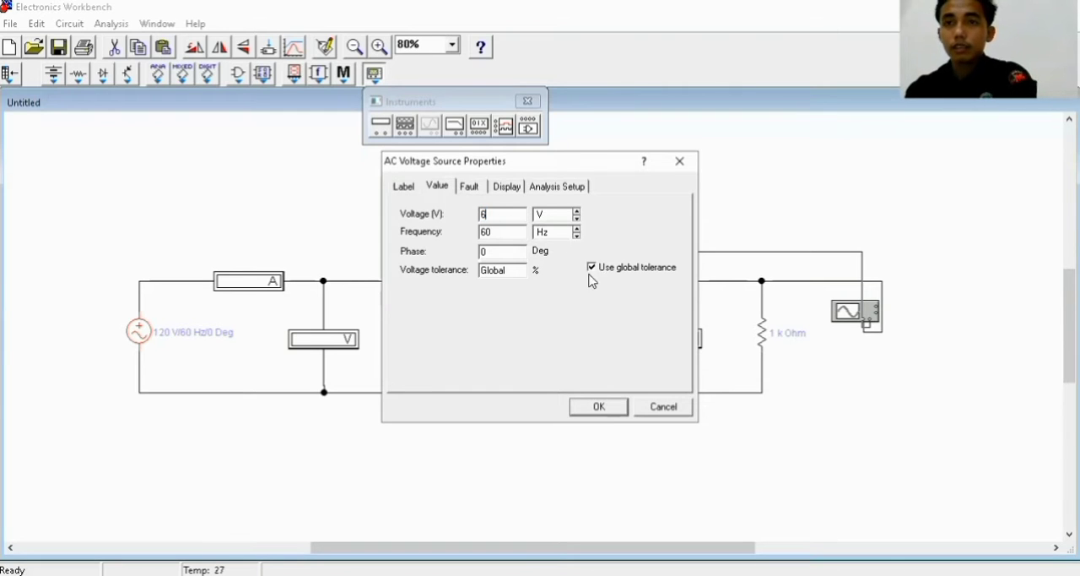
{"action": "left_click", "coordinate": [596, 409]}
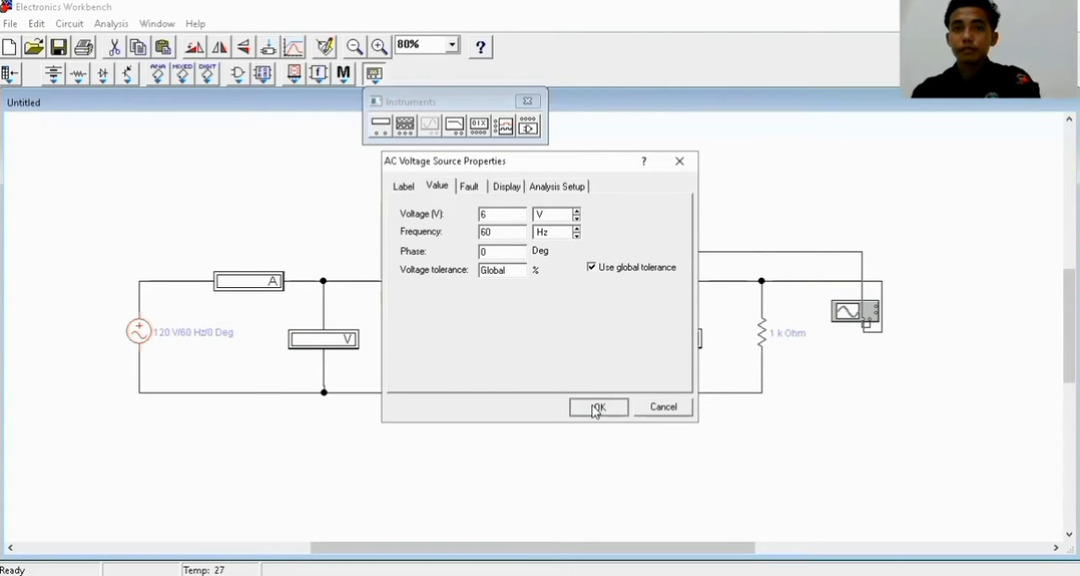
Set the first ammeter to AC mode and label it "A AC"
{"action": "double_click", "coordinate": [272, 283]}
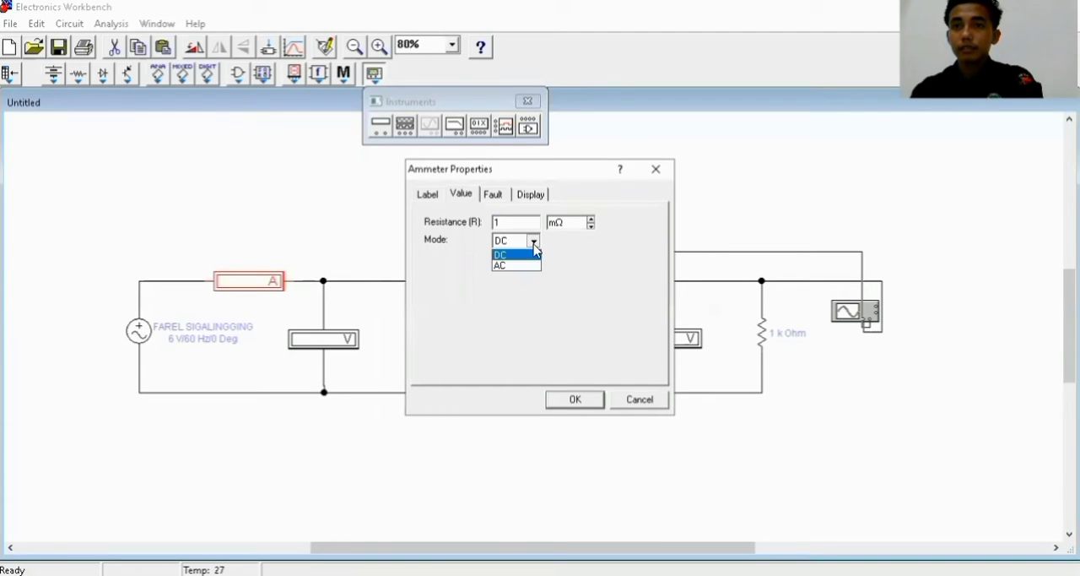
{"action": "left_click", "coordinate": [517, 266]}
{"action": "left_click", "coordinate": [427, 194]}
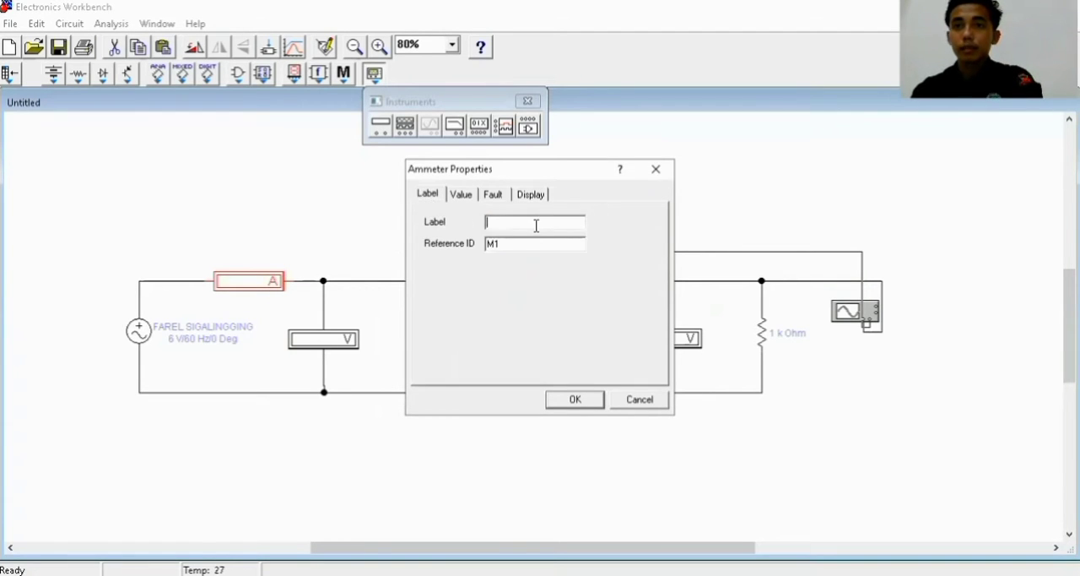
{"action": "left_click", "coordinate": [538, 226]}
{"action": "type", "text": "A AC"}
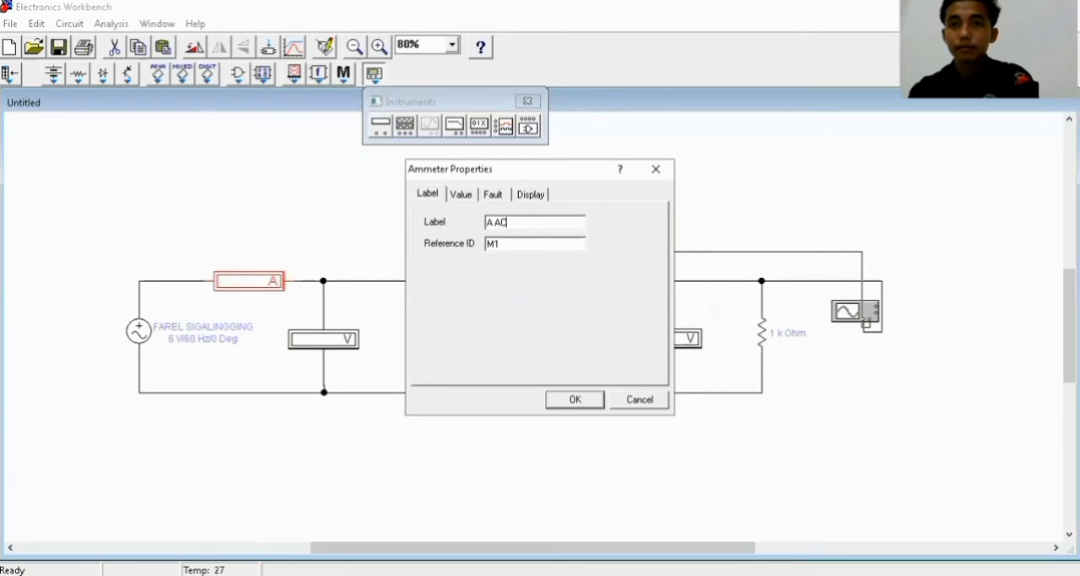
{"action": "left_click", "coordinate": [574, 403]}
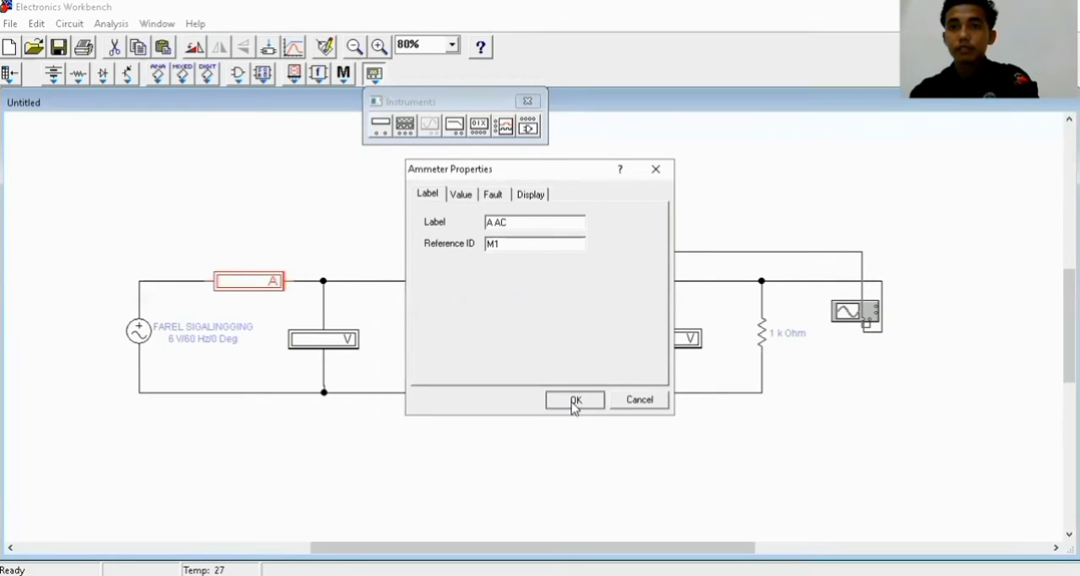
Label the first voltmeter "A AC" and set it to AC mode
{"action": "double_click", "coordinate": [337, 340]}
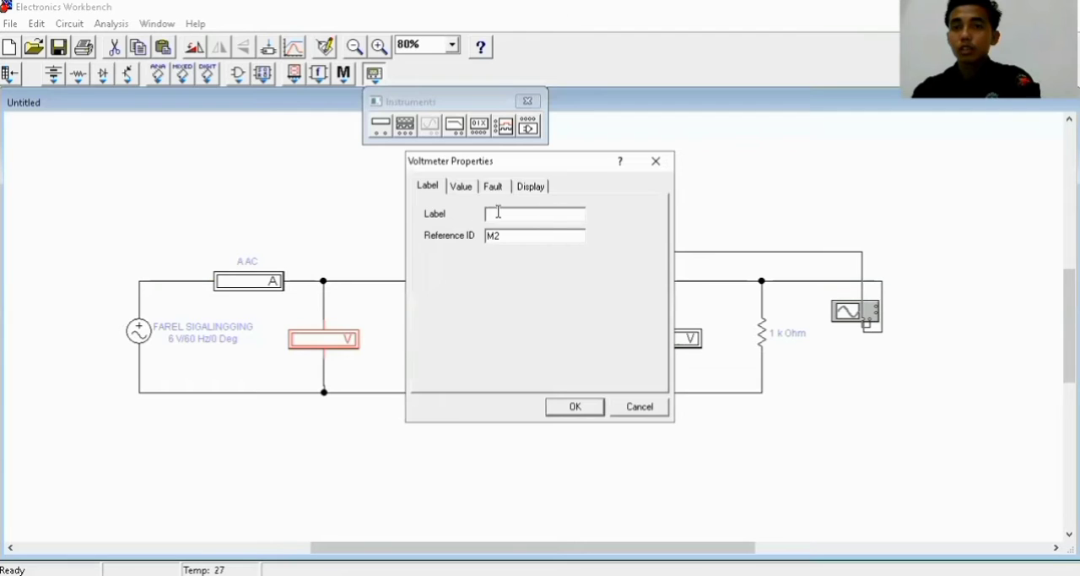
{"action": "left_click", "coordinate": [516, 216]}
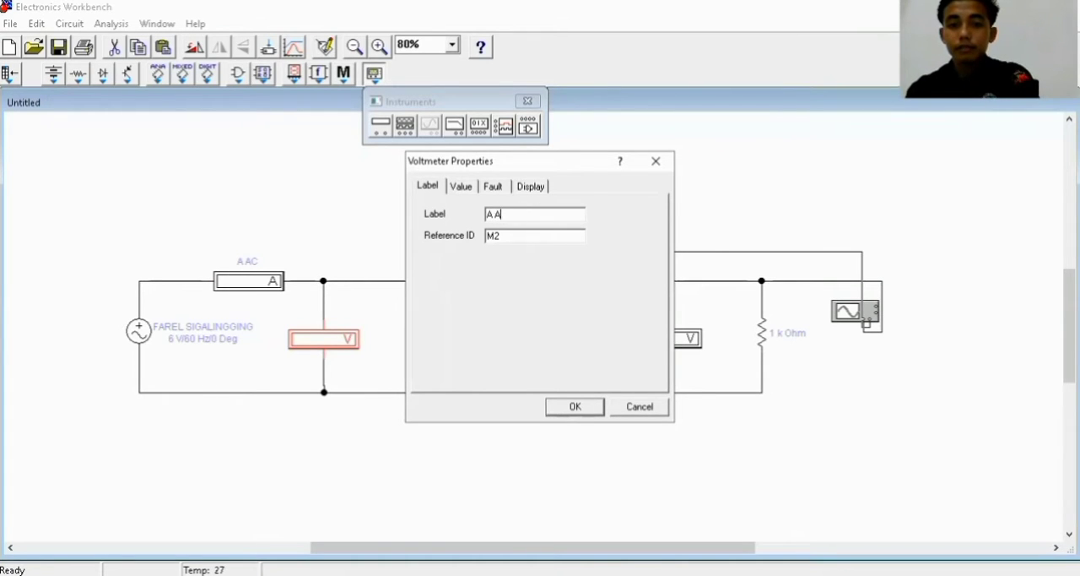
{"action": "left_click", "coordinate": [469, 187]}
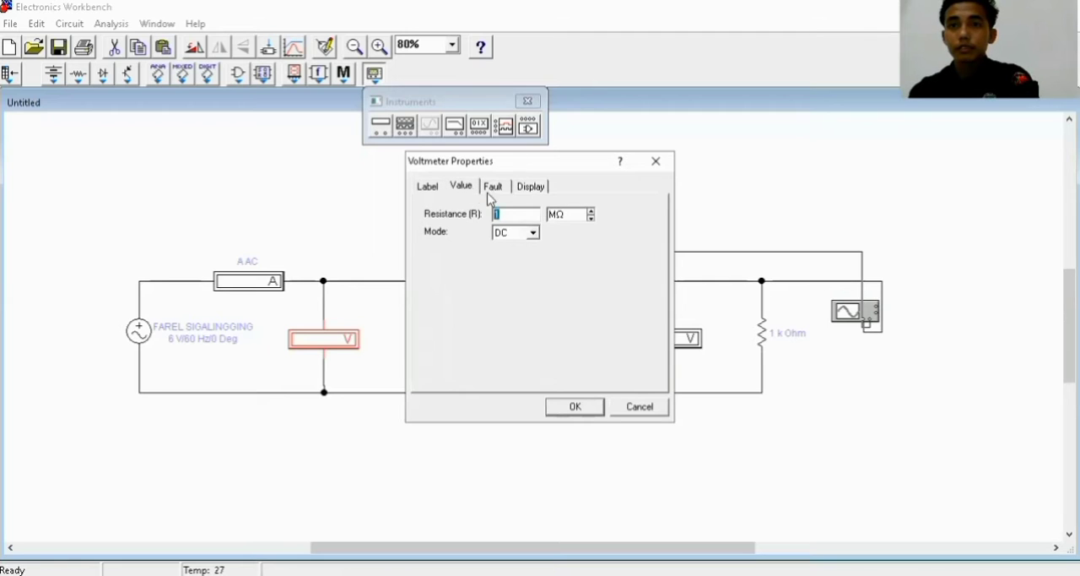
{"action": "left_click", "coordinate": [533, 233]}
{"action": "left_click", "coordinate": [521, 260]}
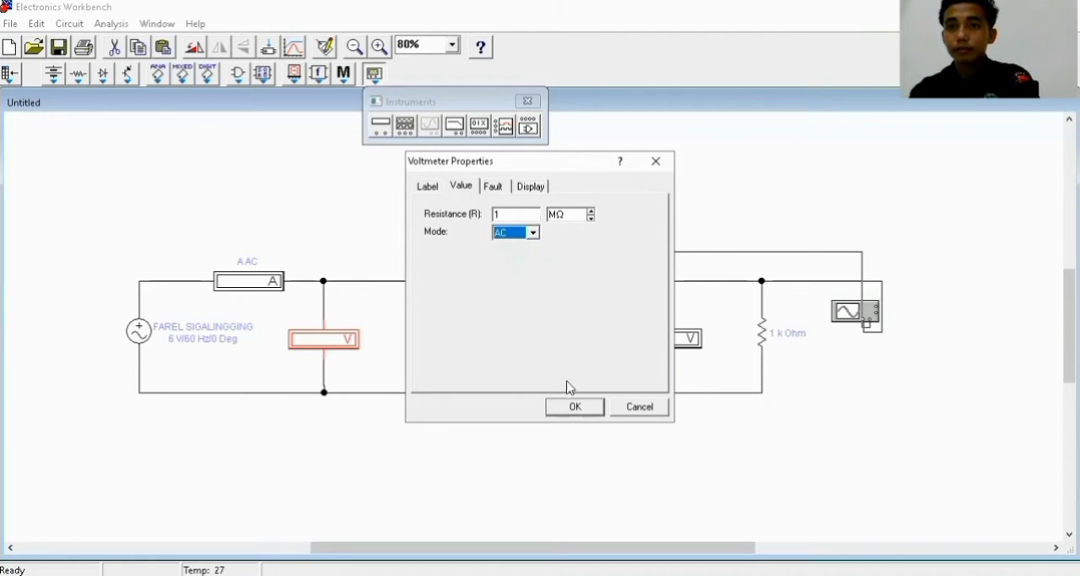
{"action": "left_click", "coordinate": [575, 408]}
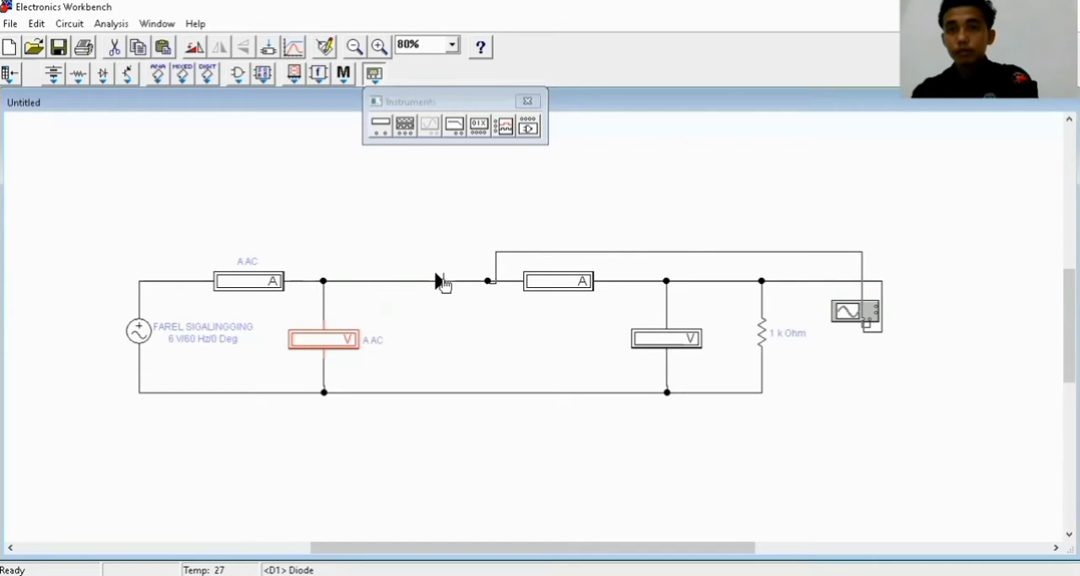
Give the diode the label "D"
{"action": "left_click", "coordinate": [436, 282]}
{"action": "double_click", "coordinate": [436, 282]}
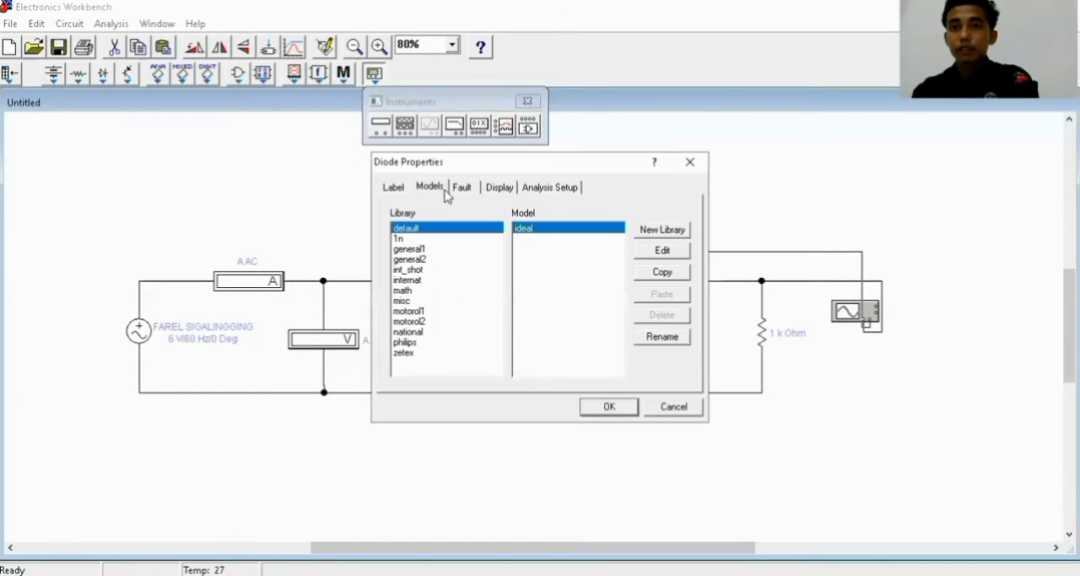
{"action": "left_click", "coordinate": [392, 187]}
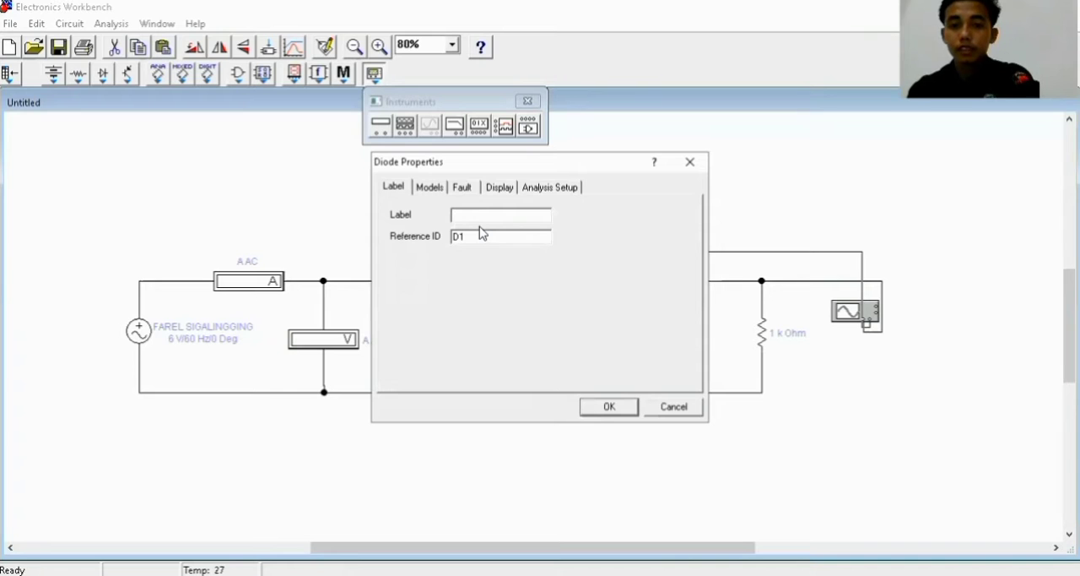
{"action": "type", "text": "D"}
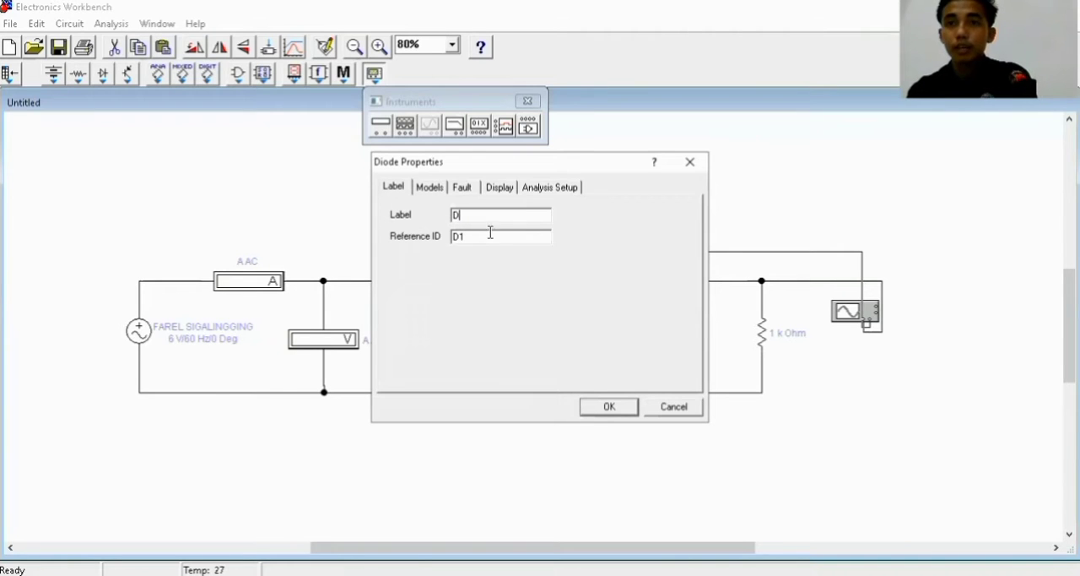
{"action": "left_click", "coordinate": [609, 408]}
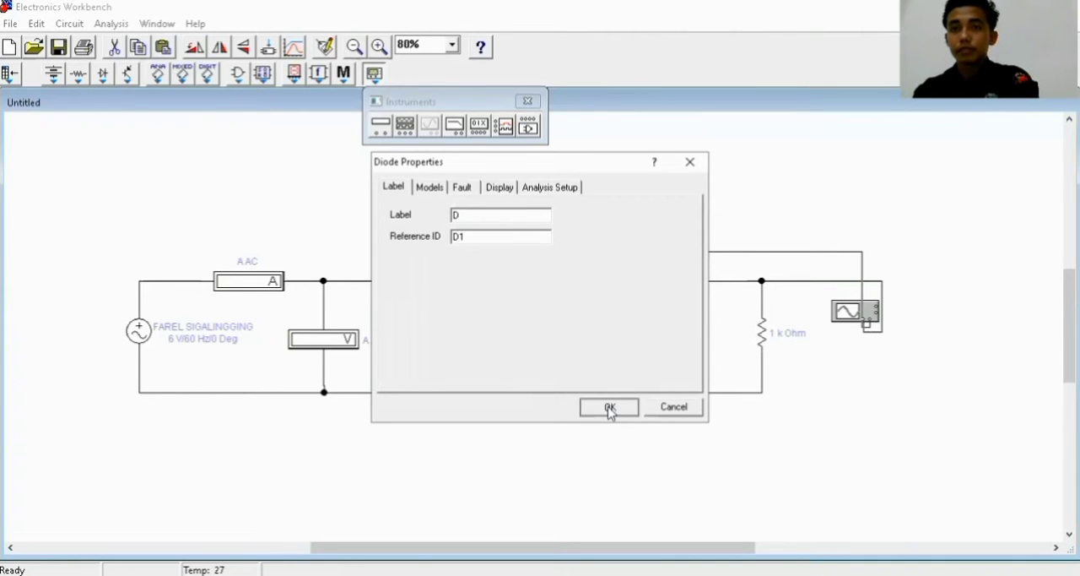
Label the second ammeter, between the diode and the resistor, "A DC"
{"action": "left_click", "coordinate": [567, 291]}
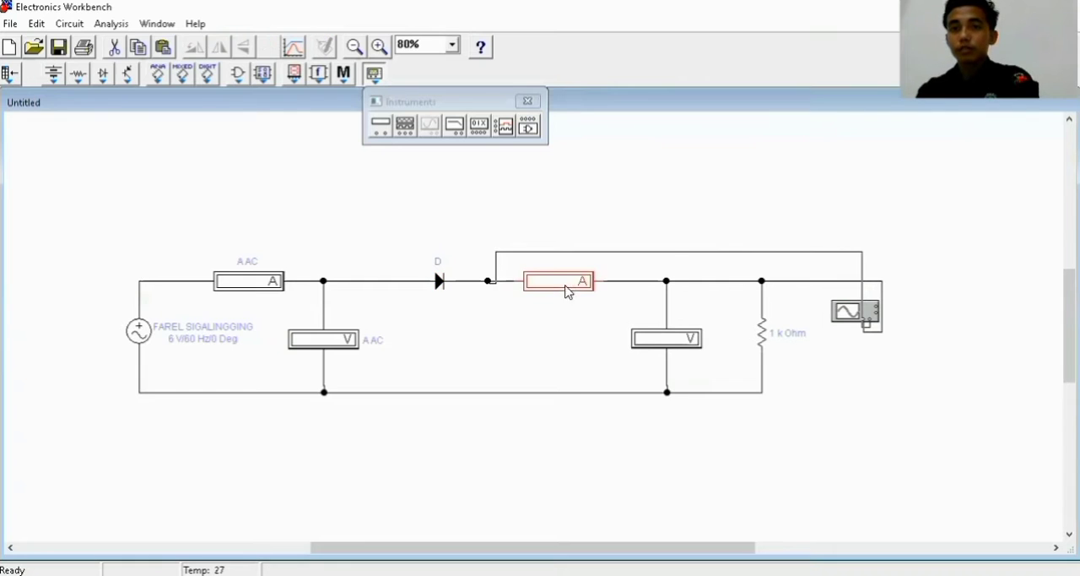
{"action": "double_click", "coordinate": [567, 291]}
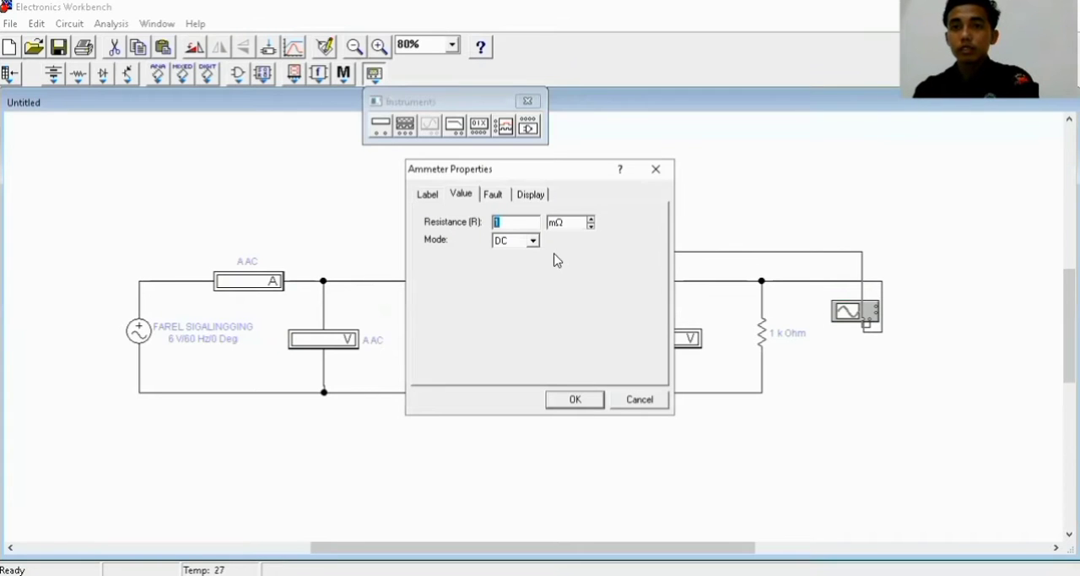
{"action": "left_click", "coordinate": [429, 193]}
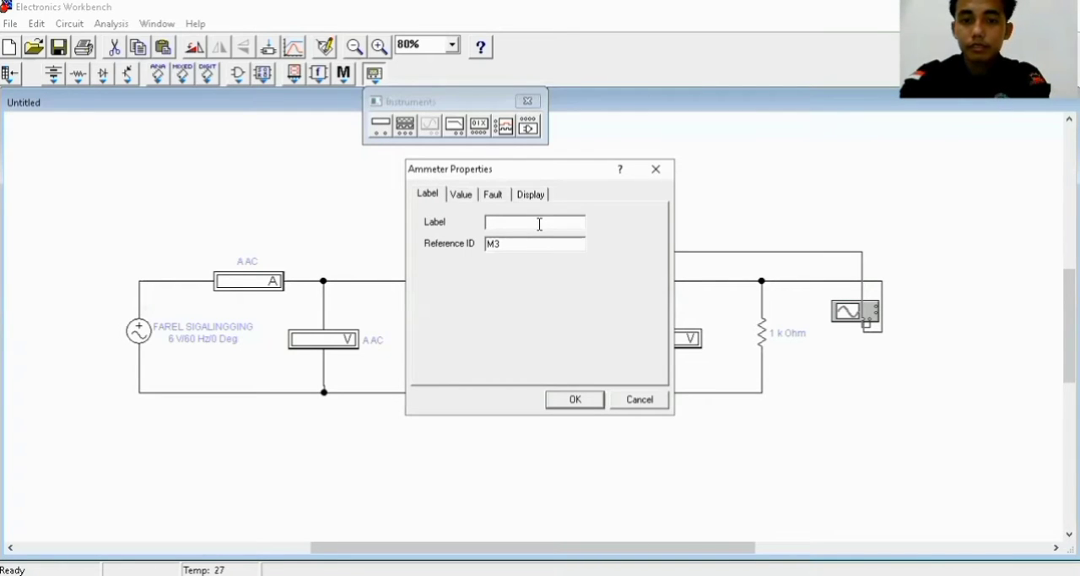
{"action": "type", "text": "A DC"}
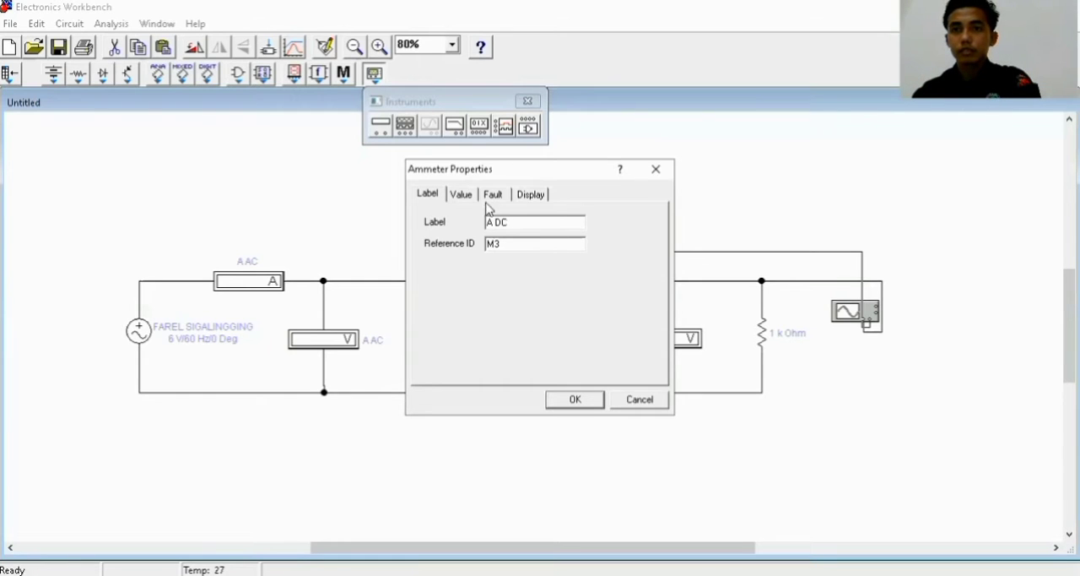
{"action": "left_click", "coordinate": [574, 402]}
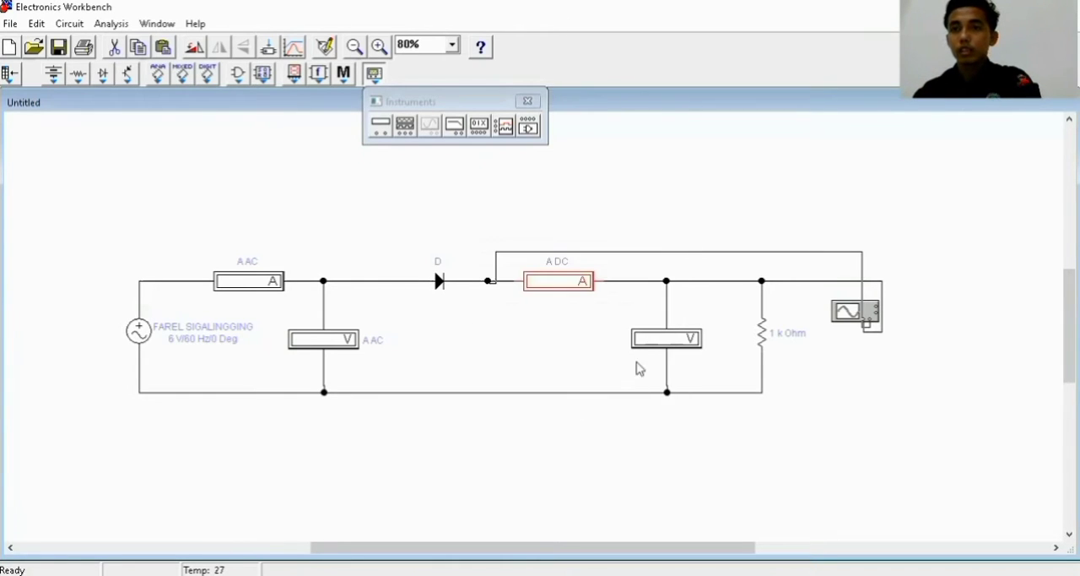
Label the second voltmeter, beside the resistor, "V DC" and check its mode setting
{"action": "left_click", "coordinate": [676, 348]}
{"action": "double_click", "coordinate": [676, 347]}
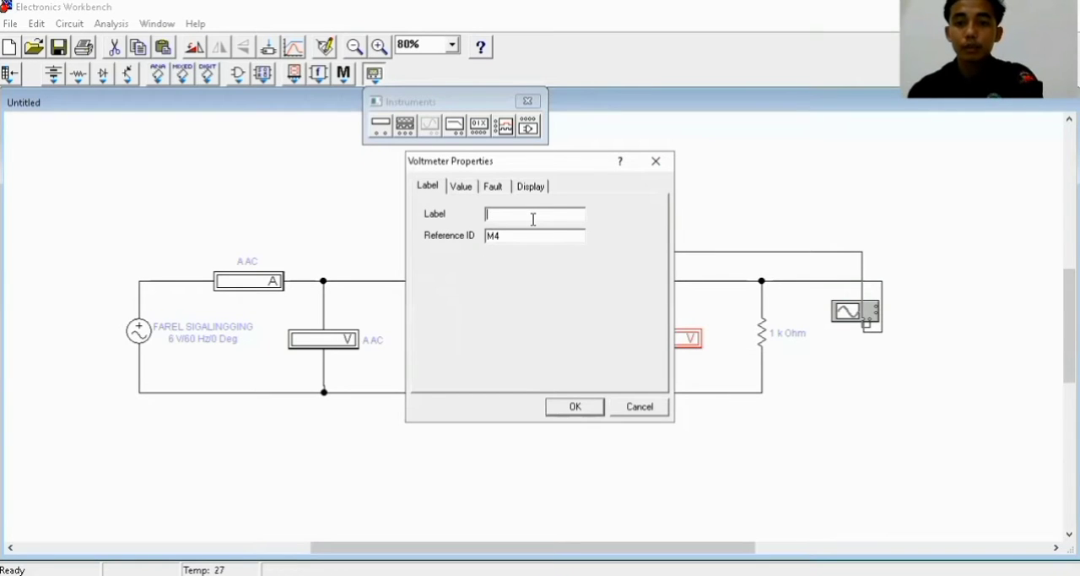
{"action": "type", "text": "V DC"}
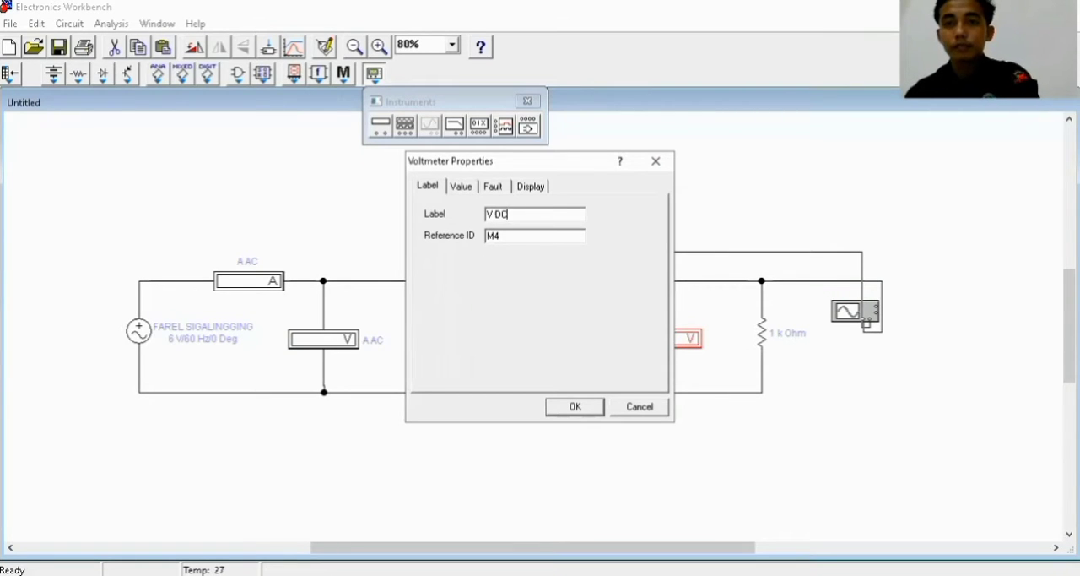
{"action": "left_click", "coordinate": [461, 187]}
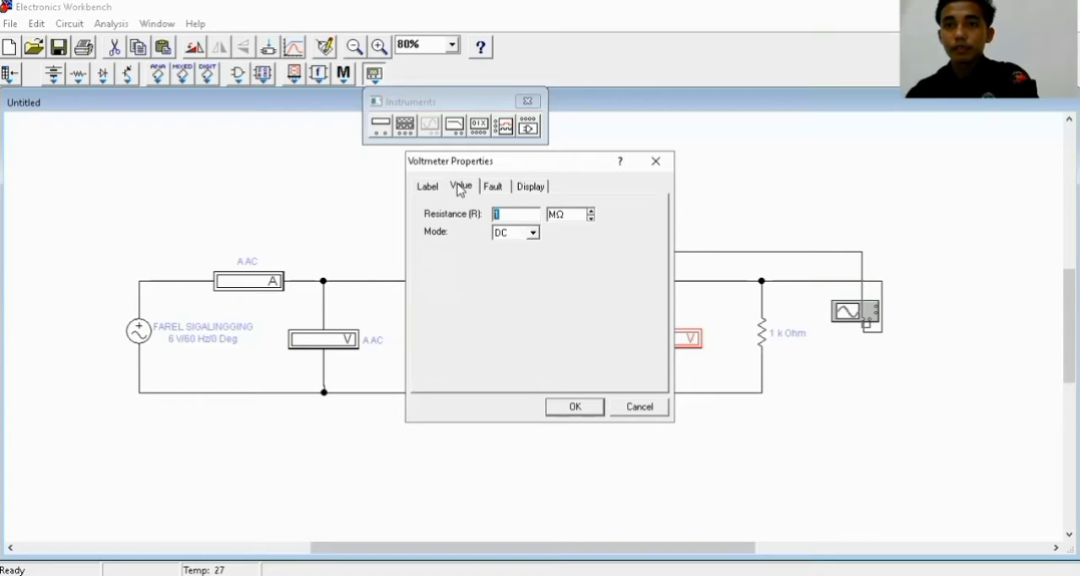
{"action": "left_click", "coordinate": [576, 411]}
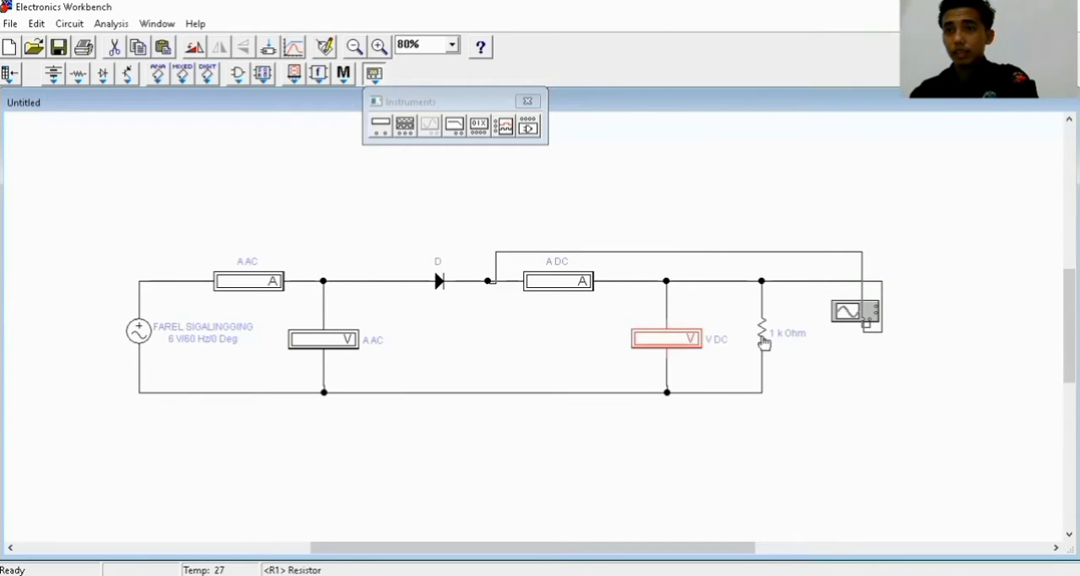
Set the resistance of the resistor beside the DC voltmeter to 470 Ω
{"action": "left_click", "coordinate": [763, 338]}
{"action": "double_click", "coordinate": [764, 342]}
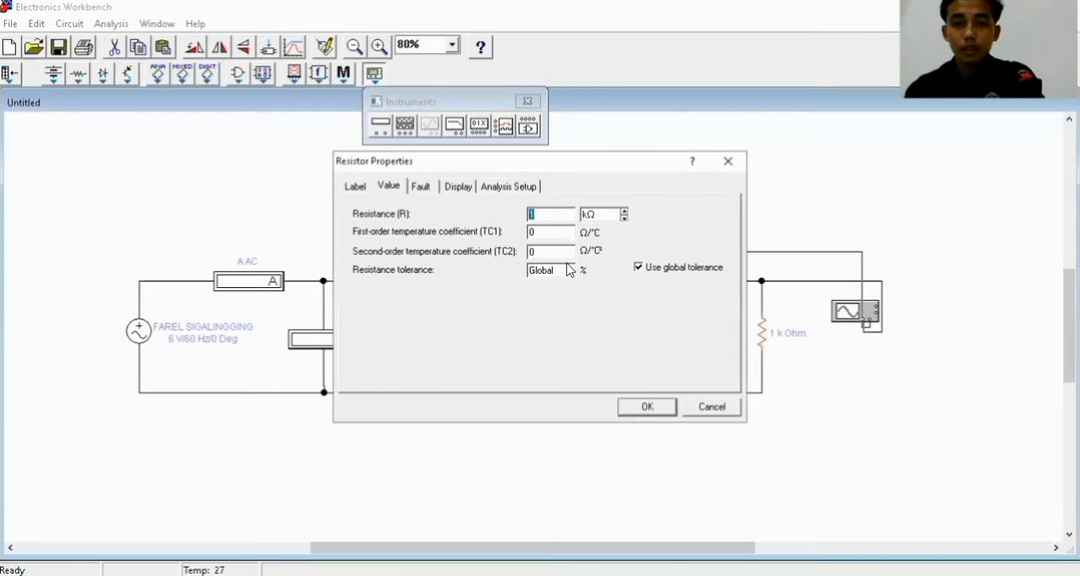
{"action": "type", "text": "470"}
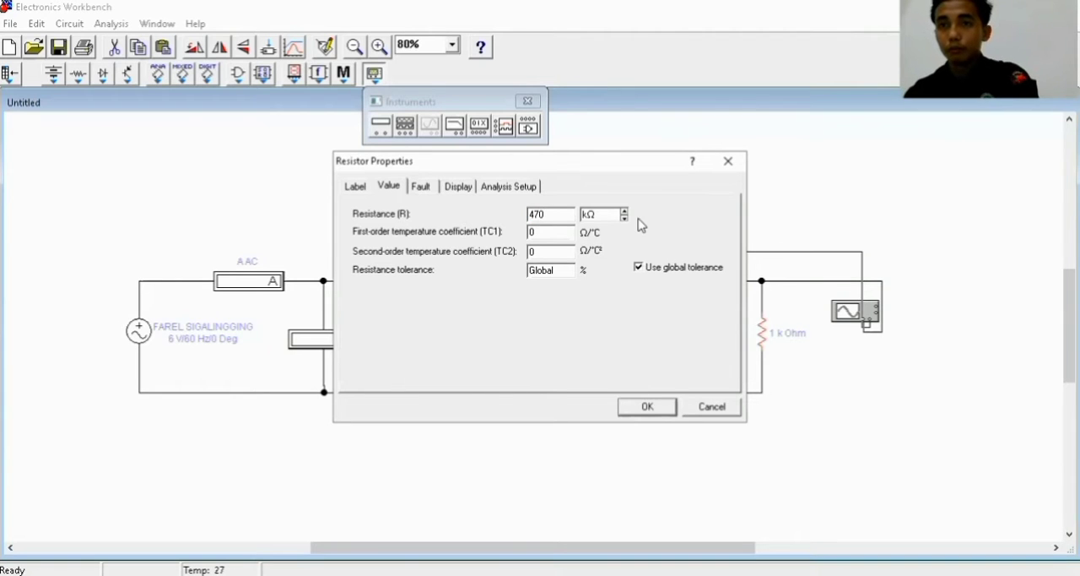
{"action": "left_click", "coordinate": [624, 218]}
{"action": "left_click", "coordinate": [637, 409]}
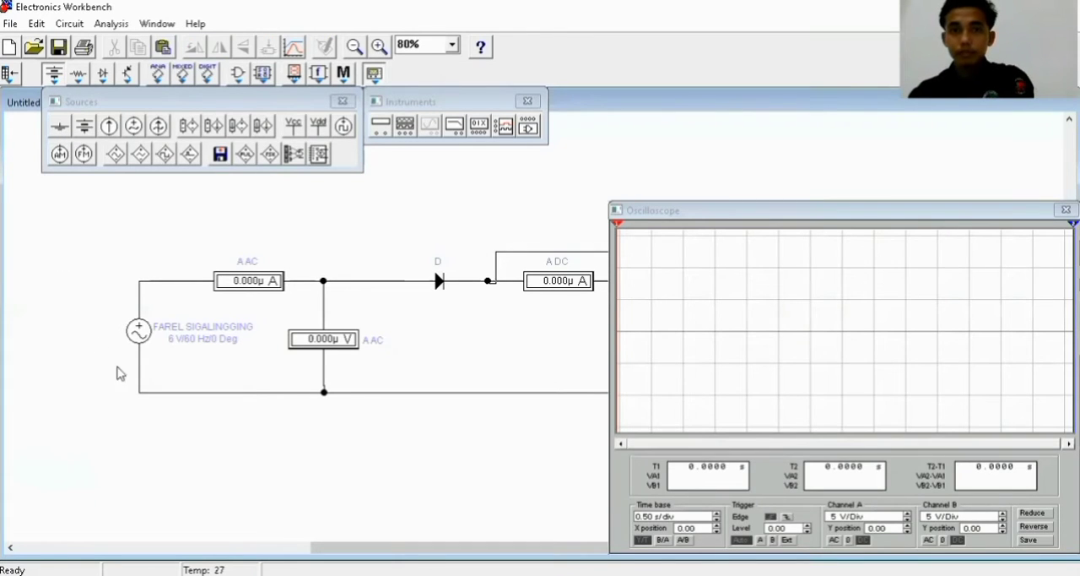
Place a ground below the circuit and wire it to the bottom wire between the AC source and the first voltmeter
{"action": "mouse_move", "coordinate": [204, 455]}
{"action": "left_mouse_down"}
{"action": "mouse_move", "coordinate": [141, 456]}
{"action": "mouse_move", "coordinate": [212, 459]}
{"action": "left_mouse_up"}
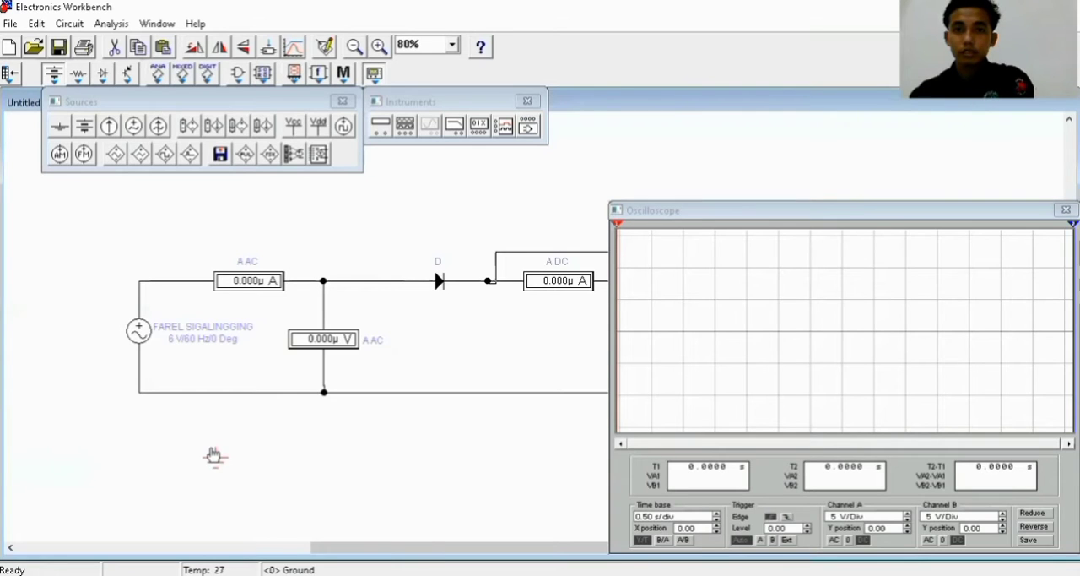
{"action": "left_click_drag", "start_coordinate": [214, 424], "coordinate": [217, 392]}
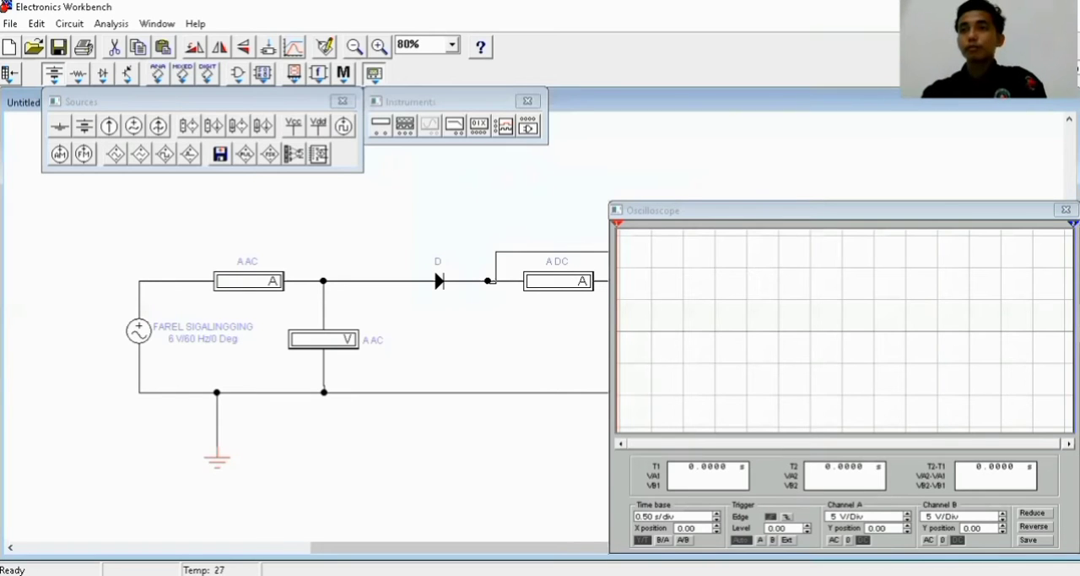
Run the circuit simulation and shorten the oscilloscope's time base to below 0.20 s/div
{"action": "left_click", "coordinate": [1061, 46]}
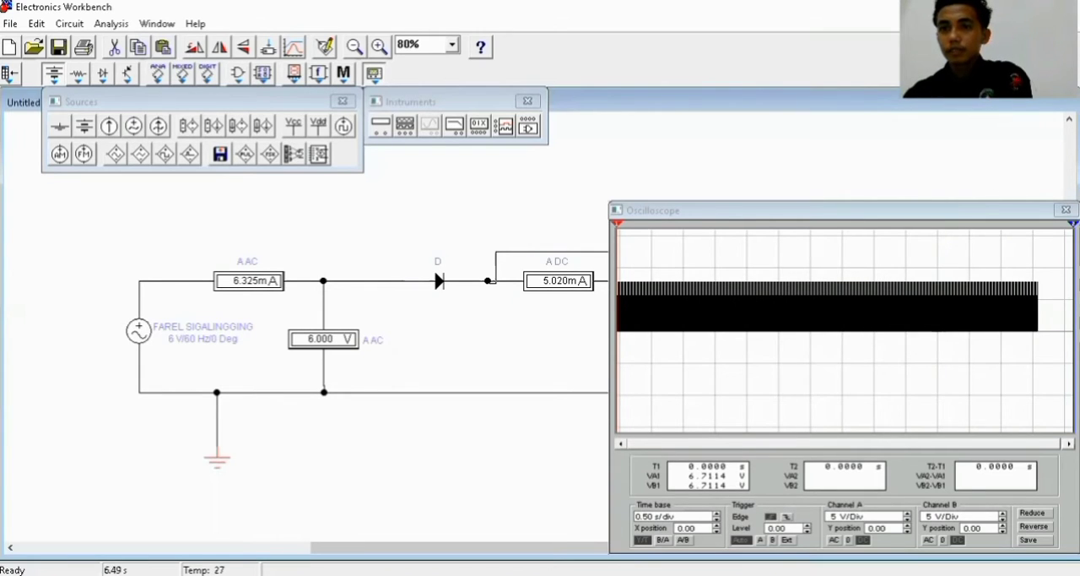
{"action": "left_click", "coordinate": [717, 521]}
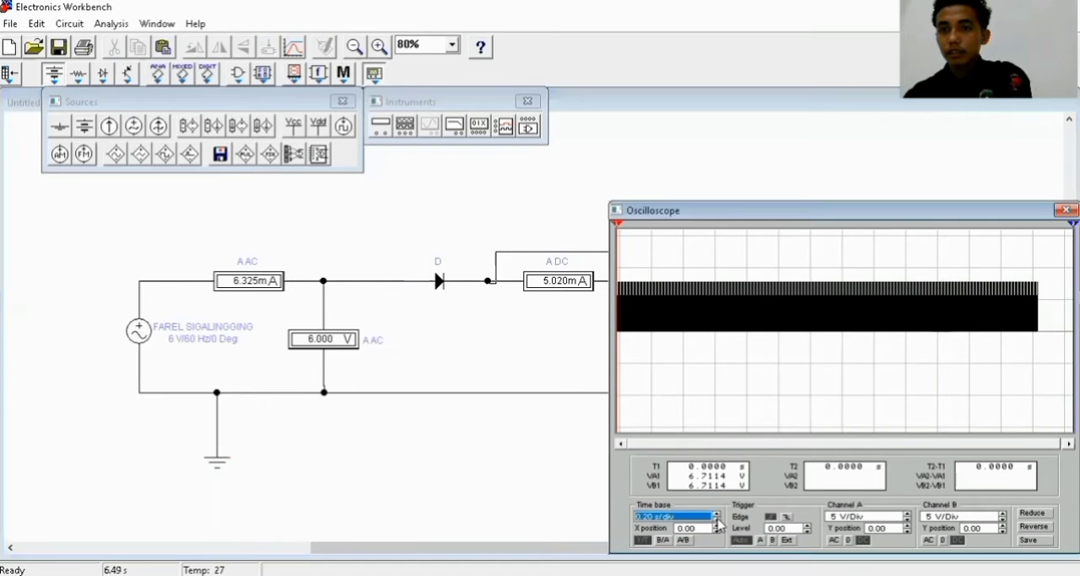
{"action": "left_click", "coordinate": [717, 522]}
{"action": "left_click", "coordinate": [717, 522]}
{"action": "left_click", "coordinate": [717, 522]}
{"action": "left_click", "coordinate": [717, 521]}
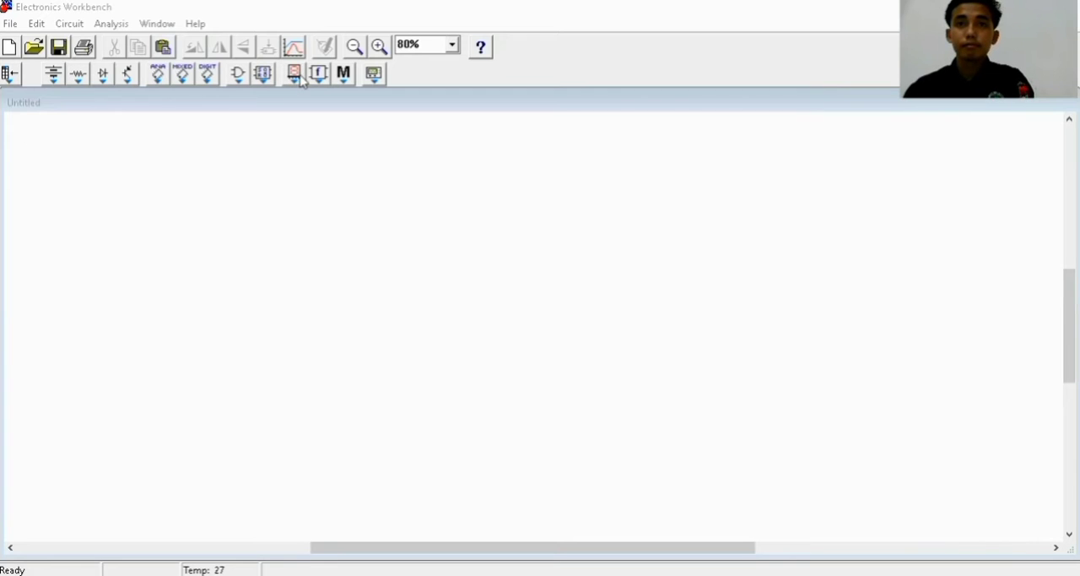
Place an AC voltage source on the left side of the blank circuit
{"action": "left_click", "coordinate": [51, 76]}
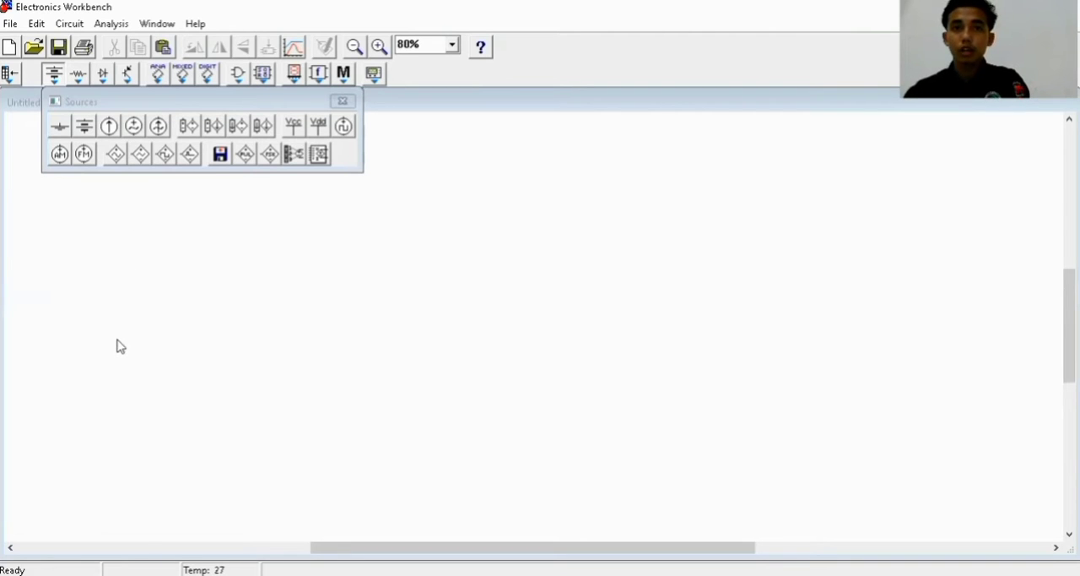
{"action": "left_click_drag", "start_coordinate": [129, 336], "coordinate": [133, 334]}
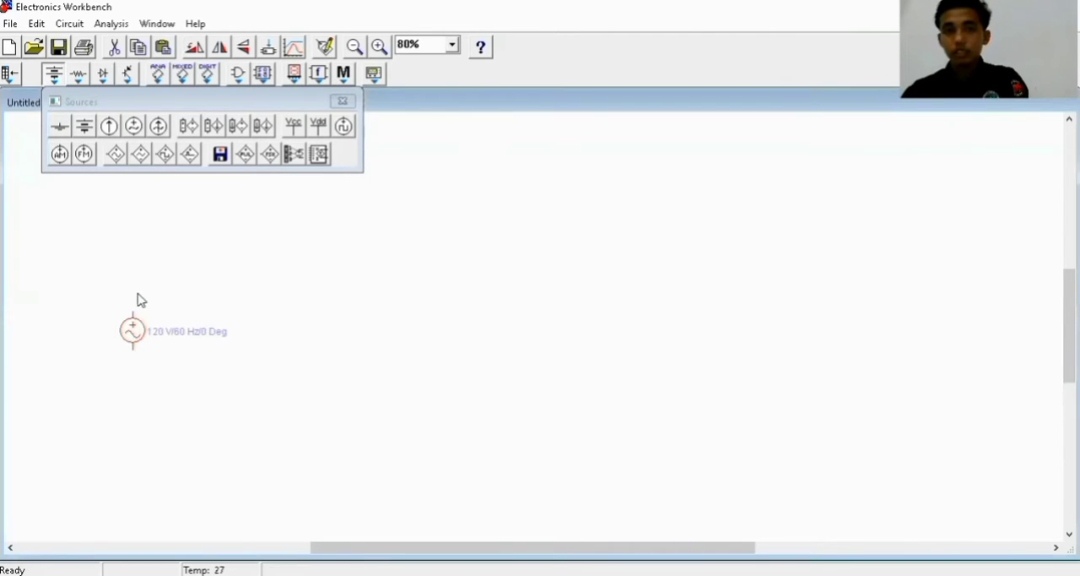
{"action": "left_click", "coordinate": [342, 101]}
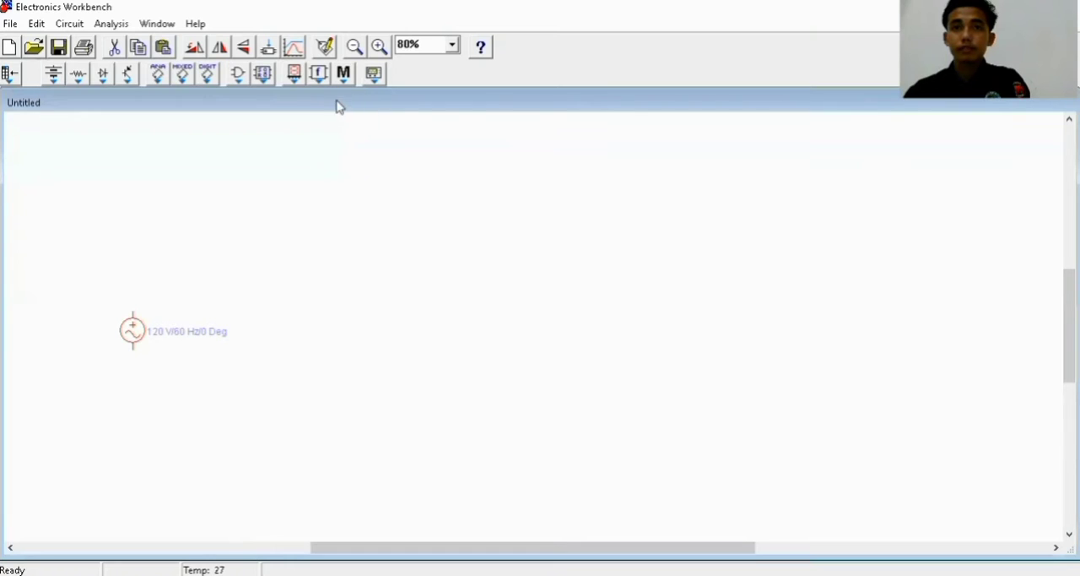
Place an ammeter above and to the right of the AC source, and a voltmeter to the lower right of the ammeter
{"action": "left_click", "coordinate": [264, 75]}
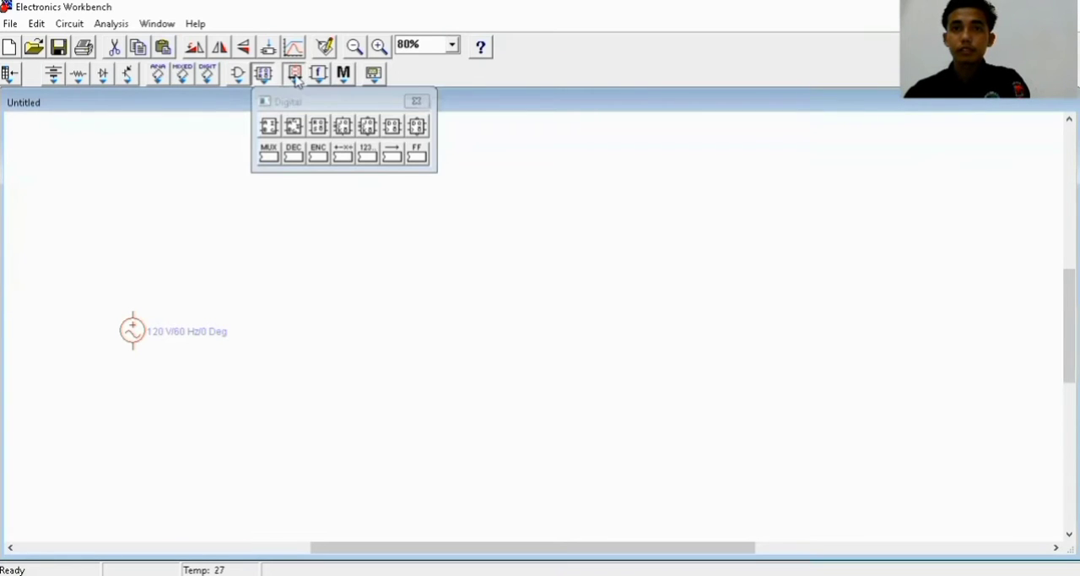
{"action": "left_click", "coordinate": [295, 77]}
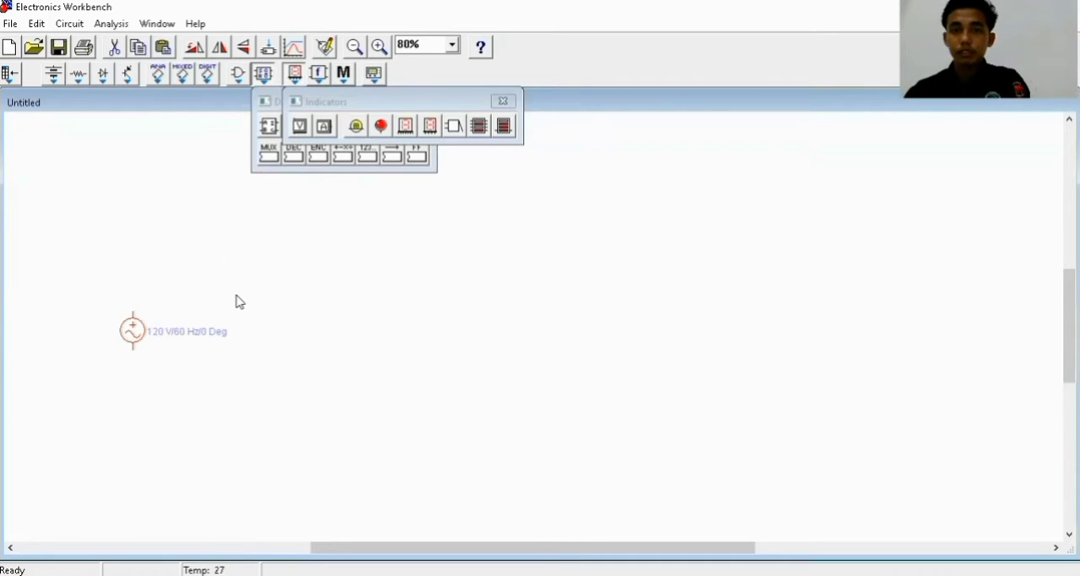
{"action": "left_click_drag", "start_coordinate": [236, 296], "coordinate": [237, 295]}
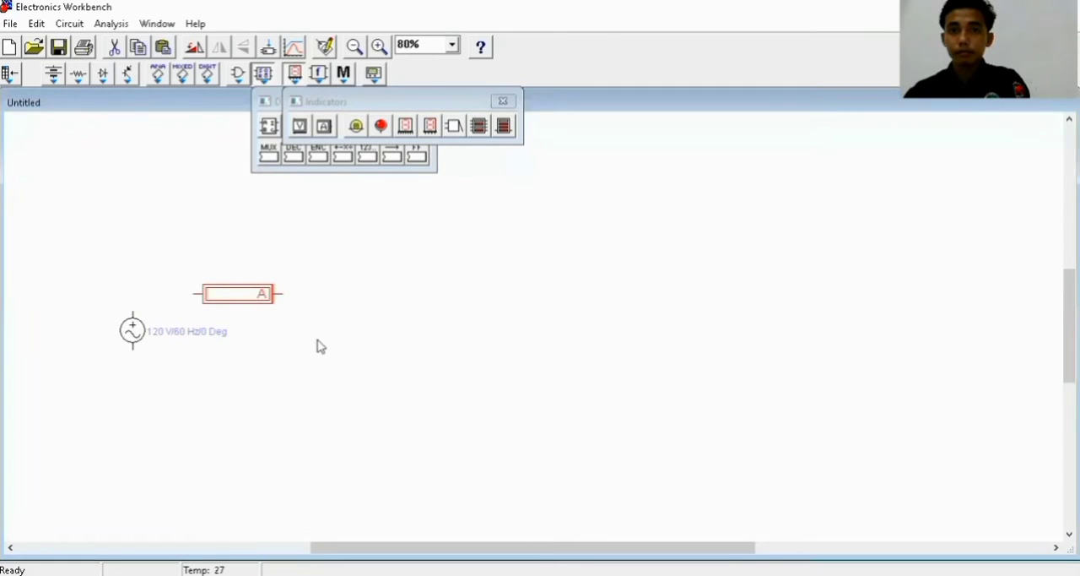
{"action": "left_click_drag", "start_coordinate": [318, 340], "coordinate": [318, 338]}
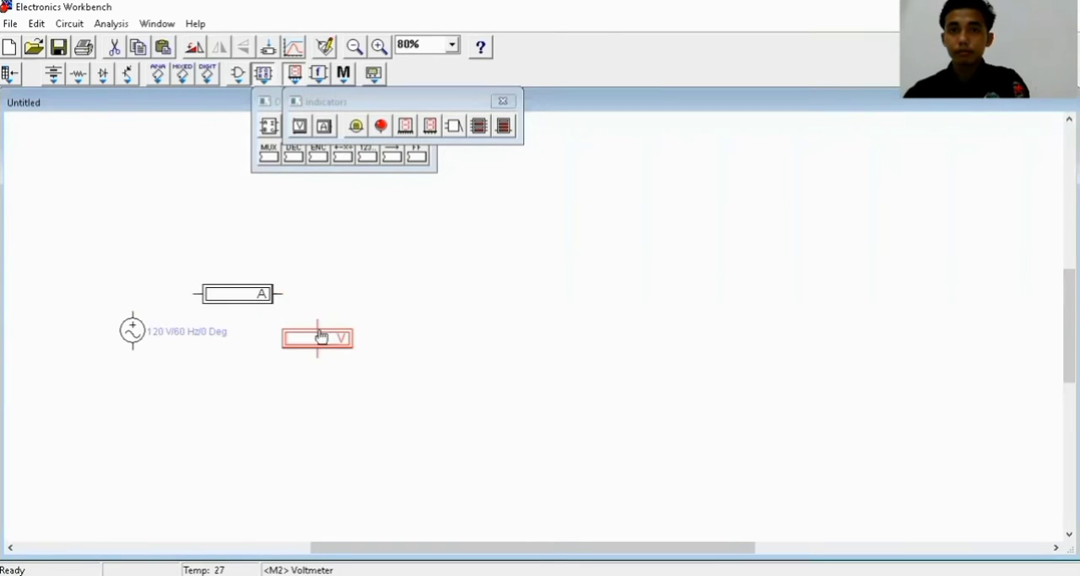
{"action": "left_click_drag", "start_coordinate": [331, 104], "coordinate": [235, 121]}
{"action": "left_click", "coordinate": [408, 117]}
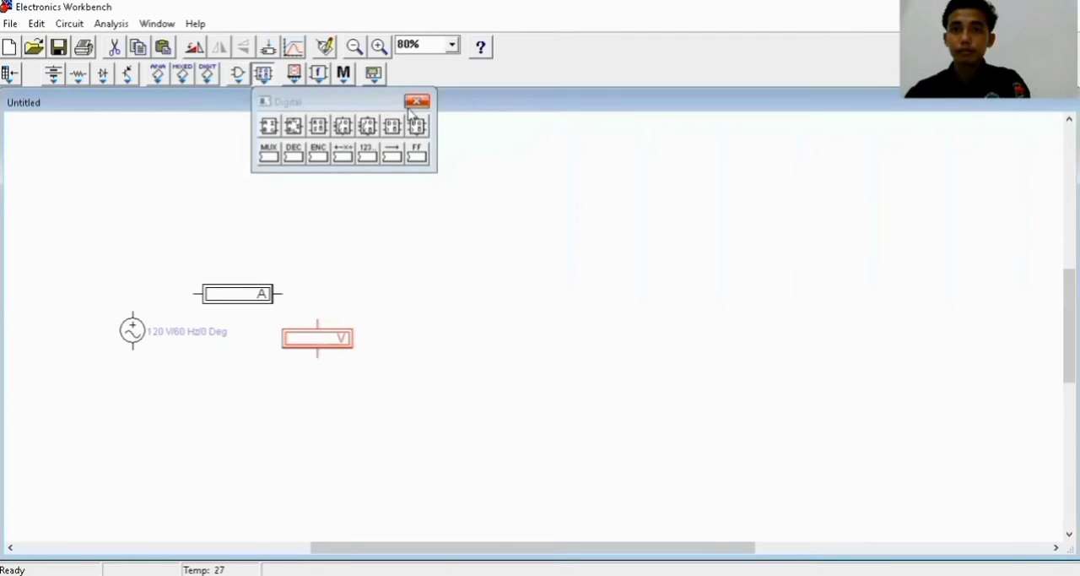
{"action": "left_click", "coordinate": [412, 104]}
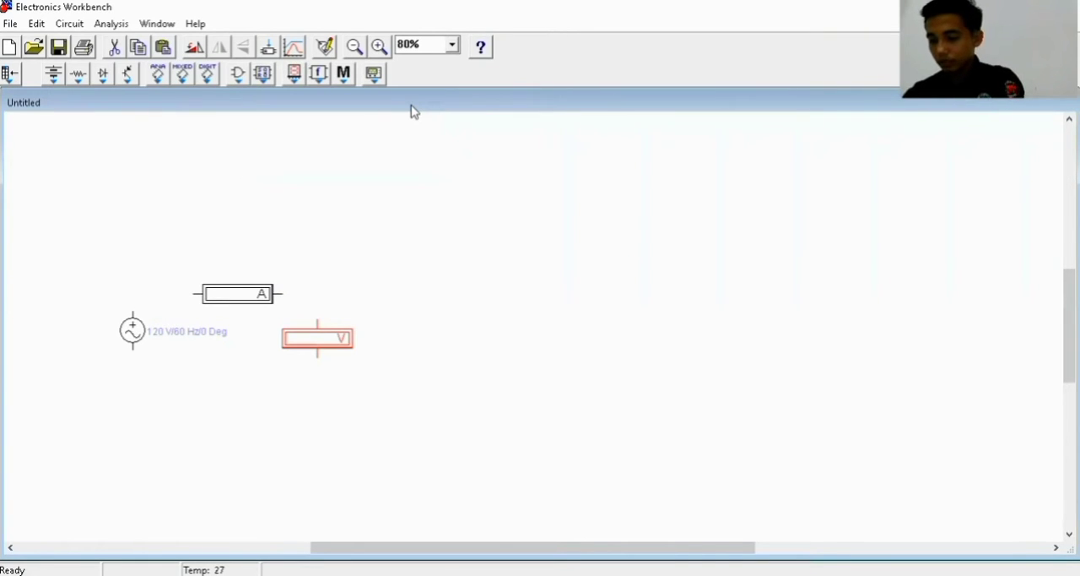
Place four diodes in a two-by-two arrangement to the right of the voltmeter
{"action": "left_click", "coordinate": [105, 78]}
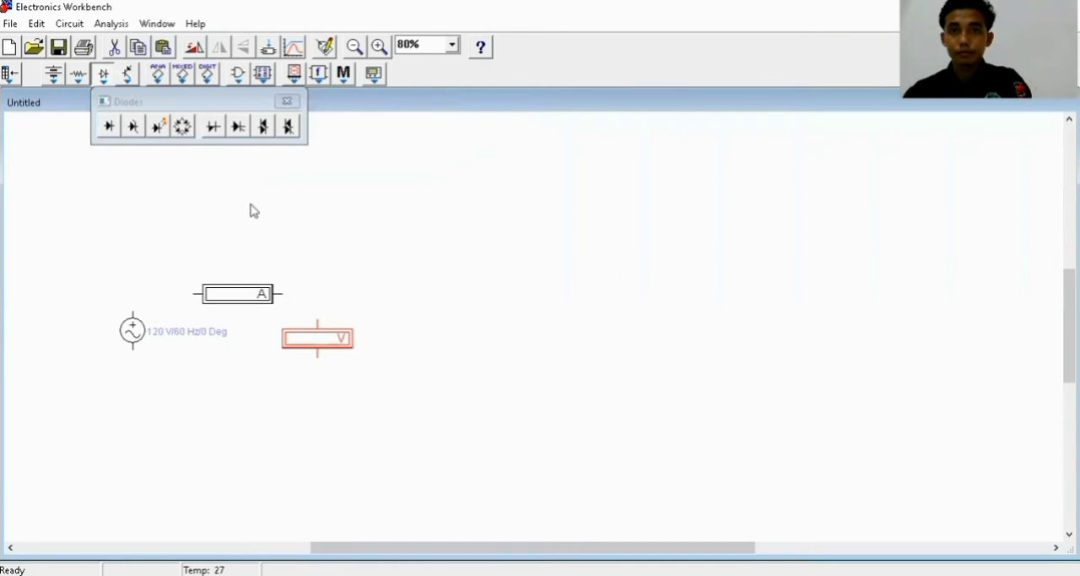
{"action": "left_click_drag", "start_coordinate": [413, 296], "coordinate": [413, 294]}
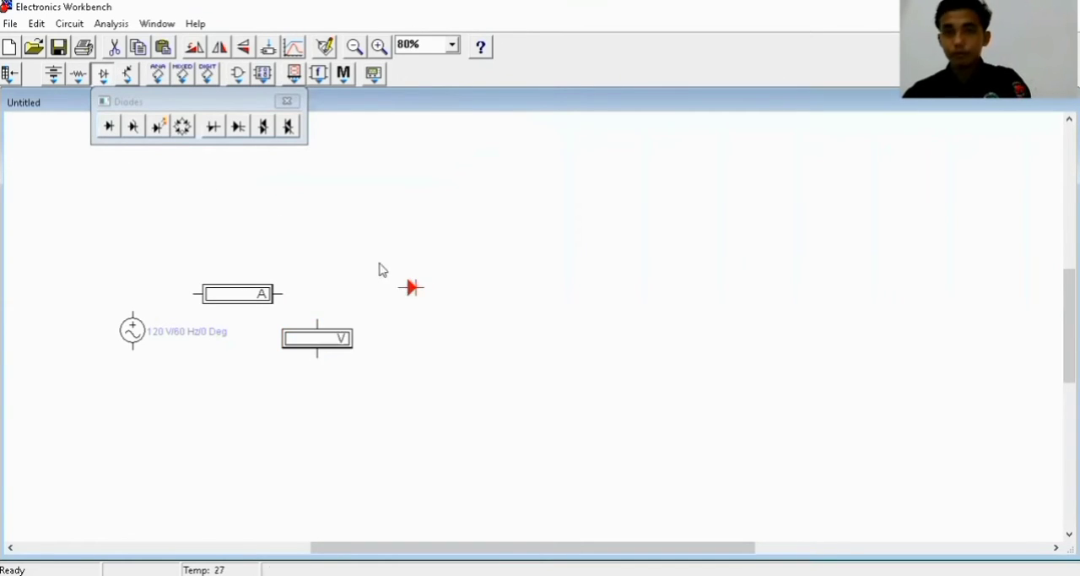
{"action": "left_click_drag", "start_coordinate": [112, 128], "coordinate": [479, 293]}
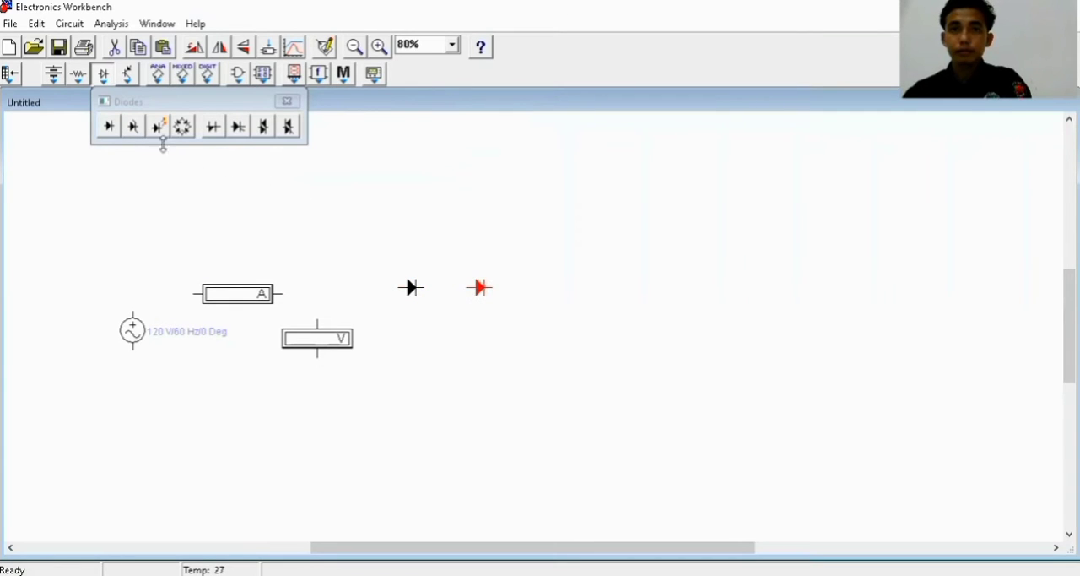
{"action": "left_click", "coordinate": [413, 364]}
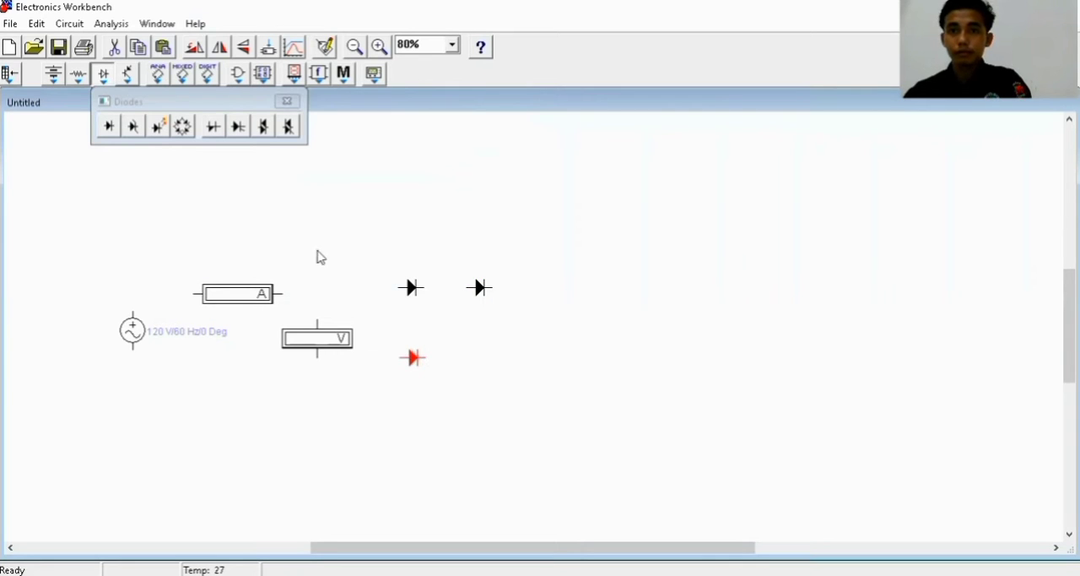
{"action": "left_click_drag", "start_coordinate": [116, 140], "coordinate": [479, 365]}
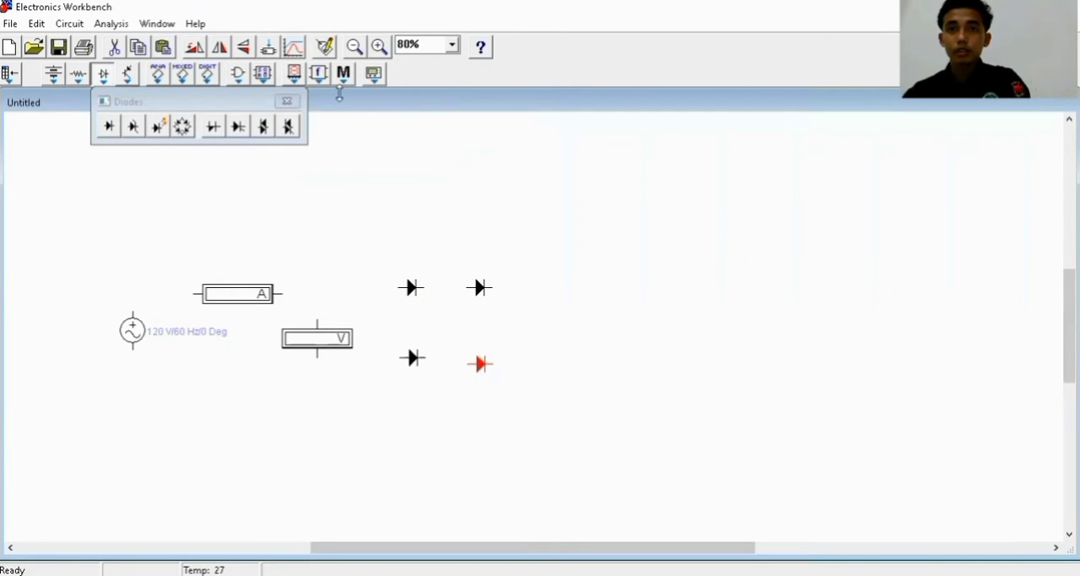
{"action": "left_click", "coordinate": [287, 100]}
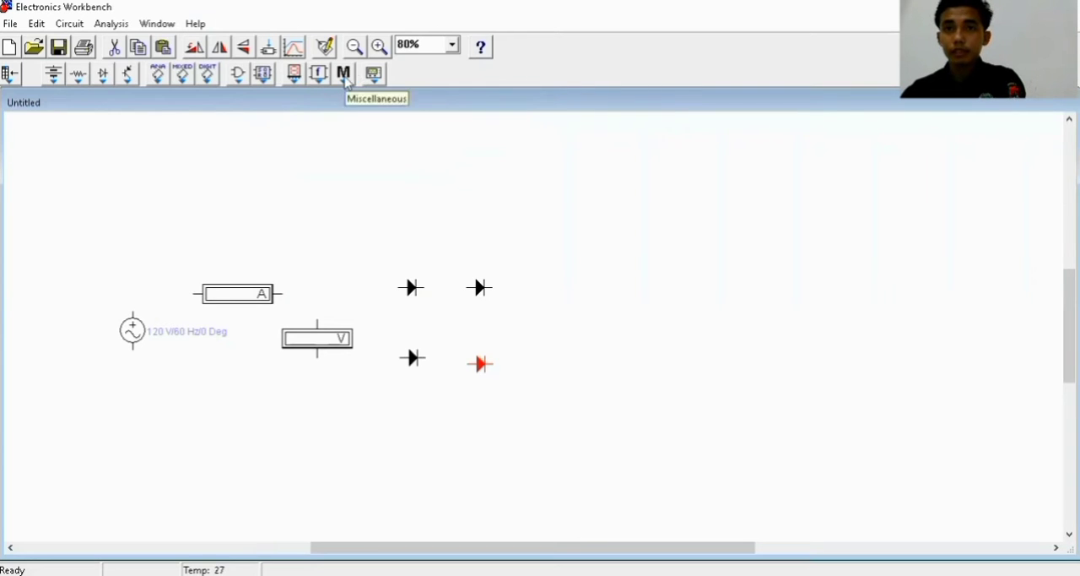
Place a second ammeter to the right of the upper pair of diodes
{"action": "left_click", "coordinate": [345, 78]}
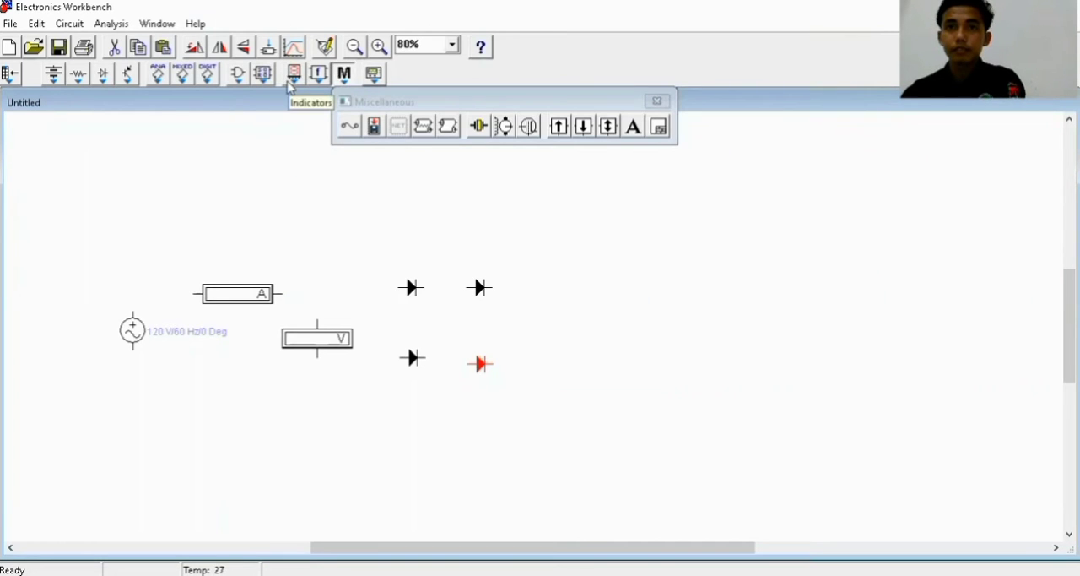
{"action": "left_click", "coordinate": [294, 75]}
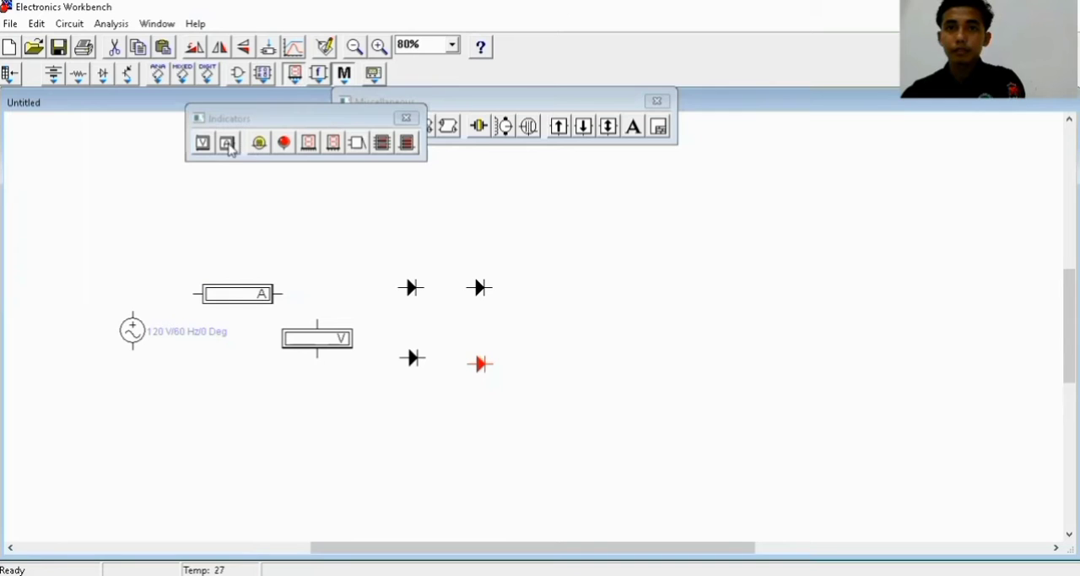
{"action": "left_click_drag", "start_coordinate": [228, 143], "coordinate": [592, 287]}
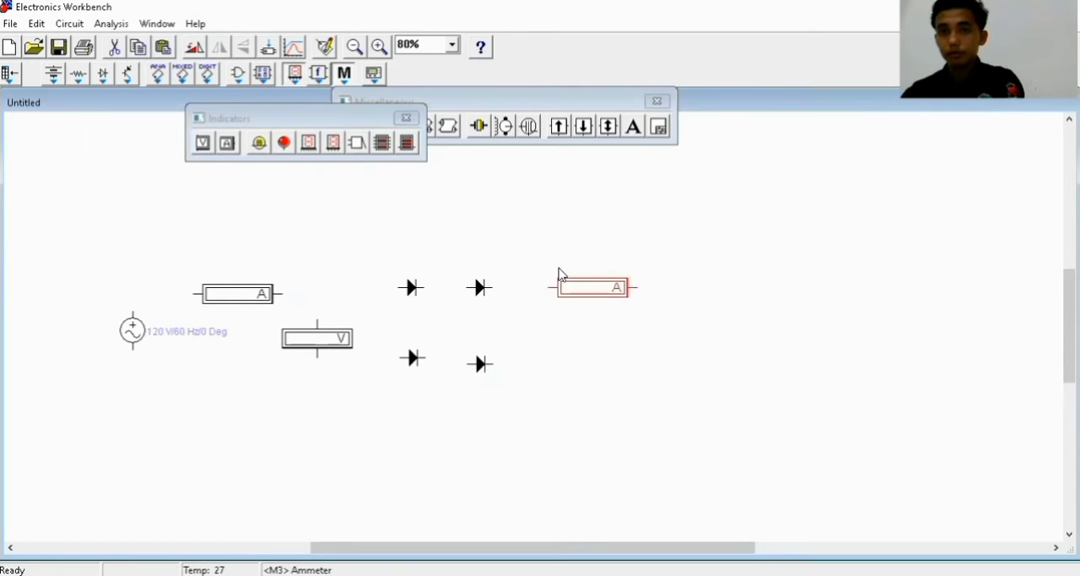
{"action": "left_click_drag", "start_coordinate": [281, 165], "coordinate": [413, 210]}
{"action": "right_click", "coordinate": [413, 210]}
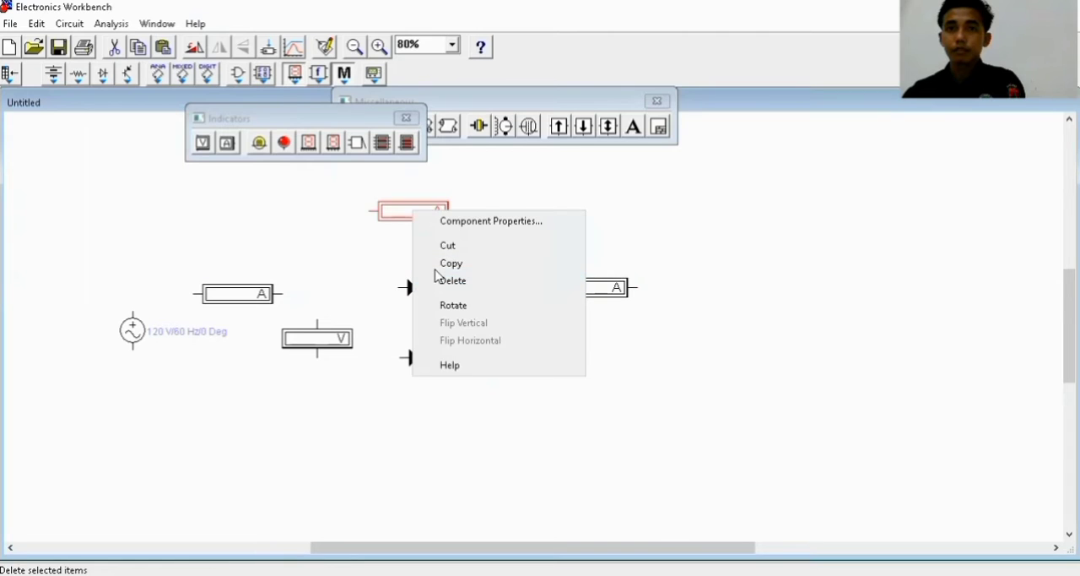
{"action": "left_click", "coordinate": [445, 282]}
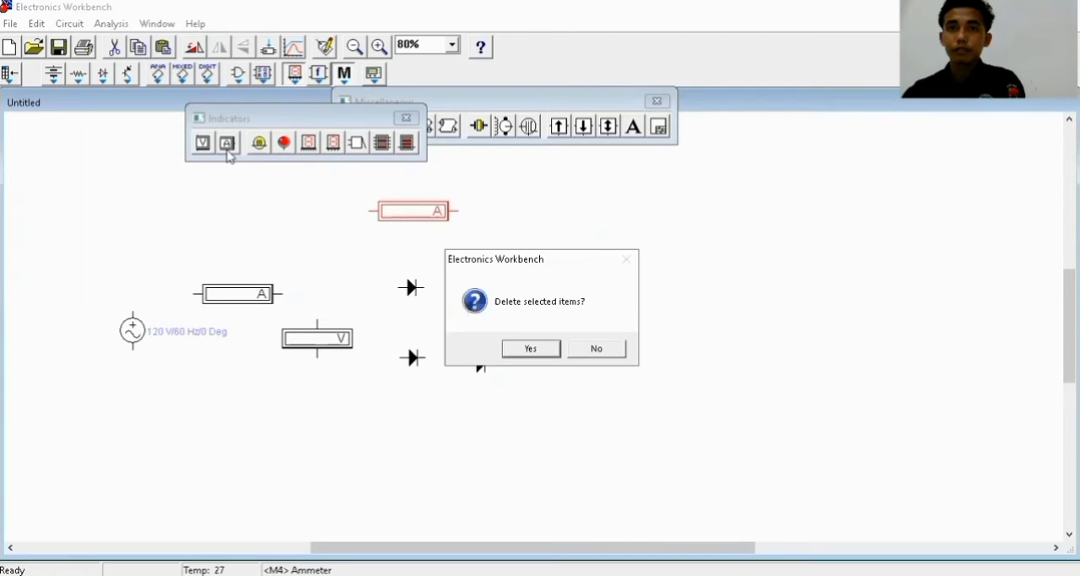
{"action": "left_click", "coordinate": [531, 349]}
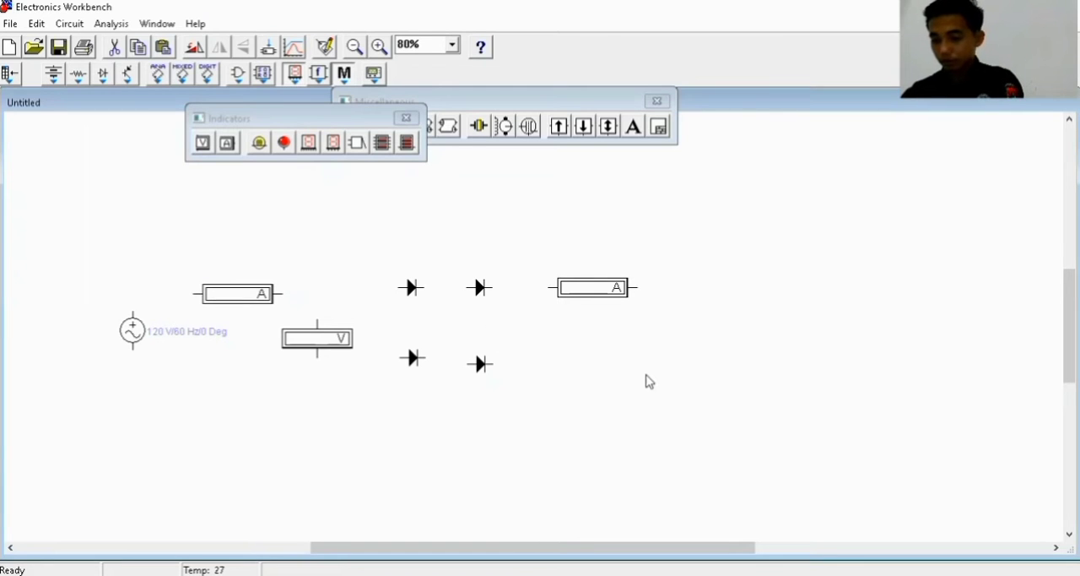
Place a second voltmeter to the lower right of the second ammeter, and a resistor to the right of that voltmeter
{"action": "left_click_drag", "start_coordinate": [660, 352], "coordinate": [661, 360]}
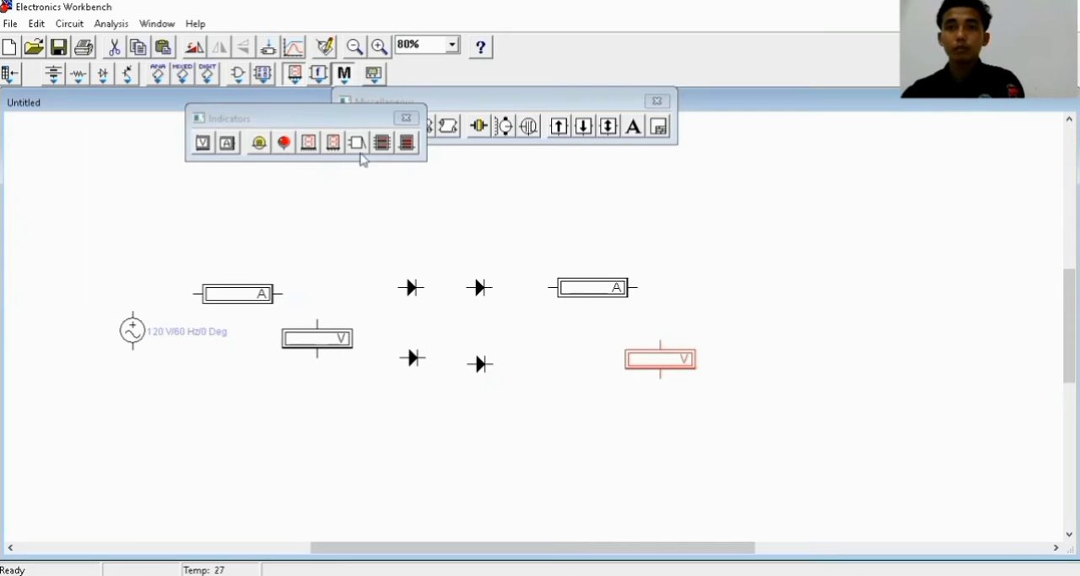
{"action": "left_click", "coordinate": [414, 120]}
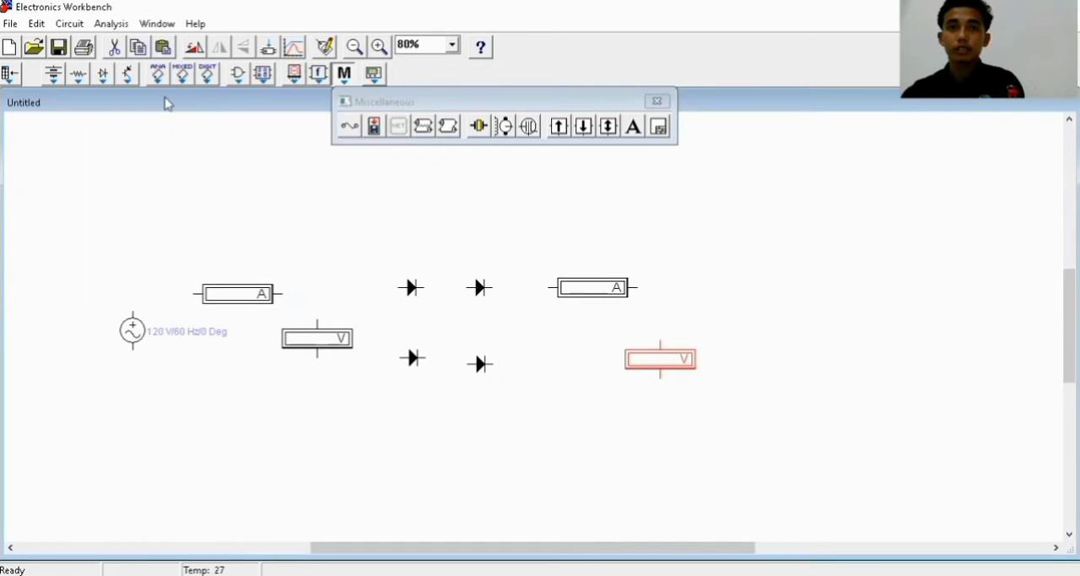
{"action": "left_click", "coordinate": [76, 76]}
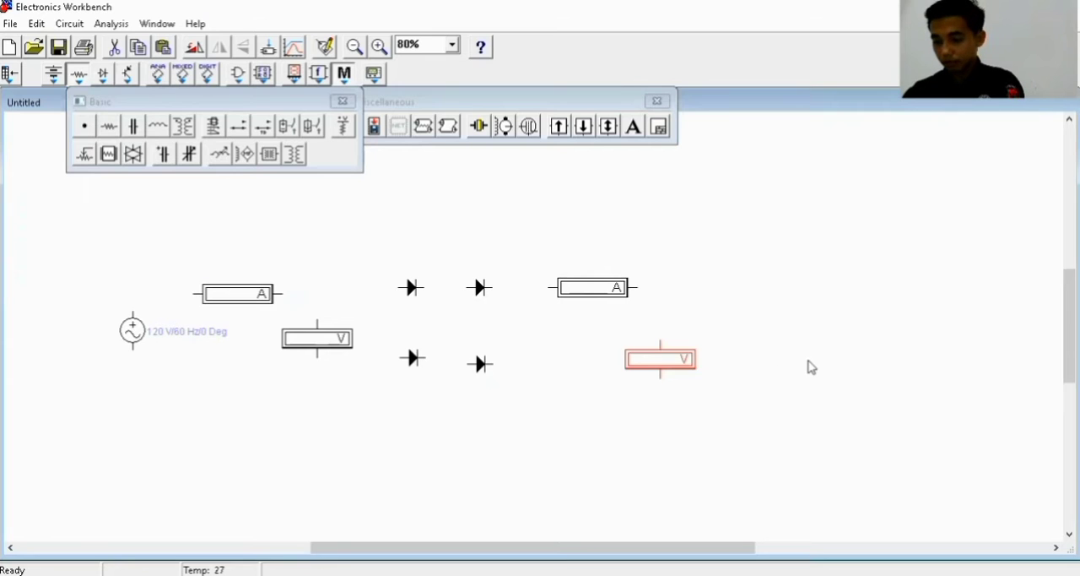
{"action": "left_click_drag", "start_coordinate": [808, 366], "coordinate": [809, 365]}
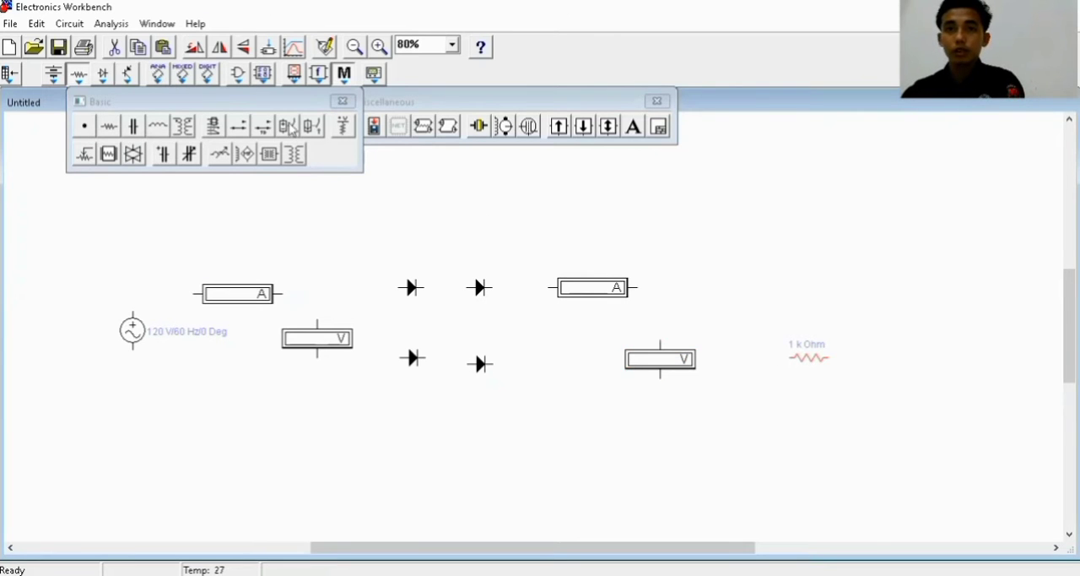
{"action": "left_click", "coordinate": [342, 100]}
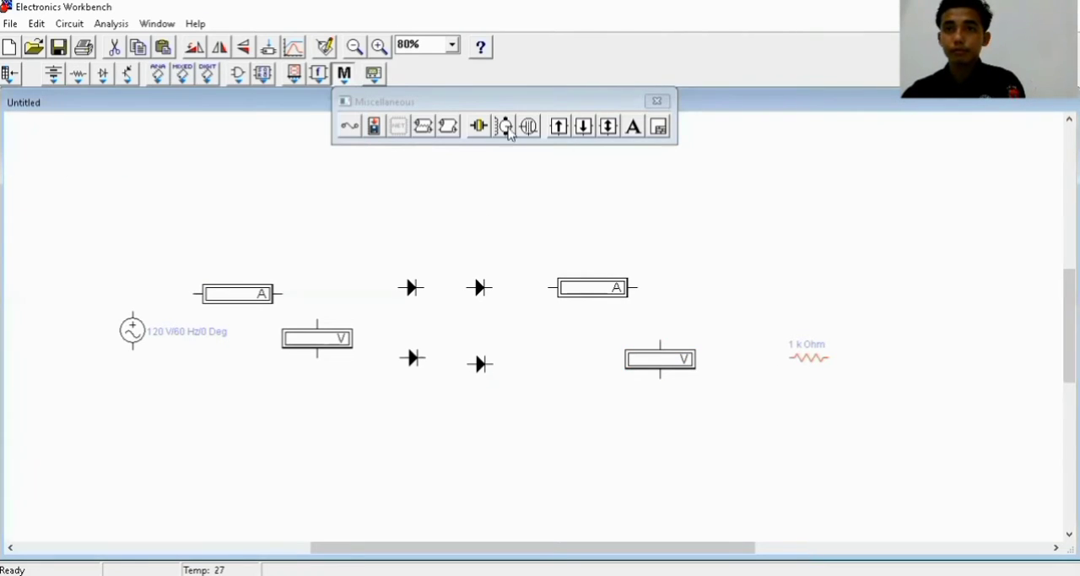
Place an oscilloscope to the right of the resistor, and wire the AC source's upper terminal through the first ammeter to the first voltmeter
{"action": "left_click", "coordinate": [374, 73]}
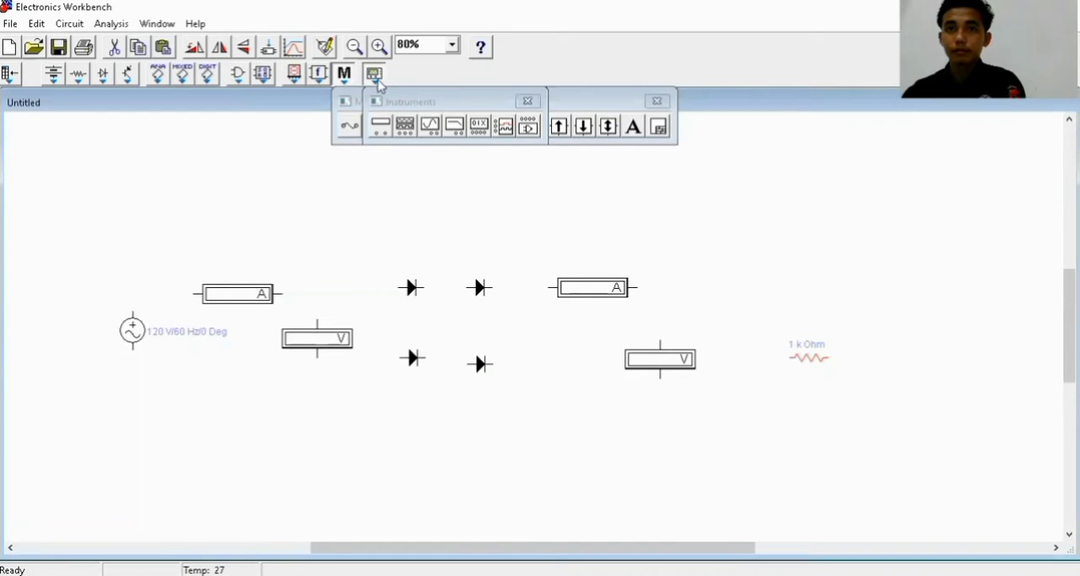
{"action": "left_click_drag", "start_coordinate": [430, 127], "coordinate": [904, 358]}
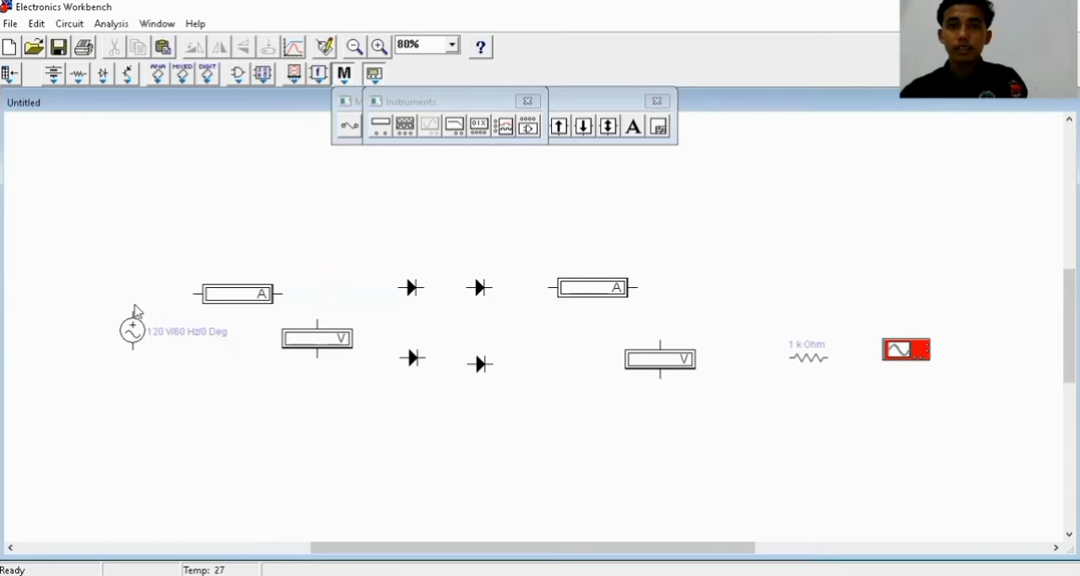
{"action": "left_click_drag", "start_coordinate": [188, 295], "coordinate": [195, 295]}
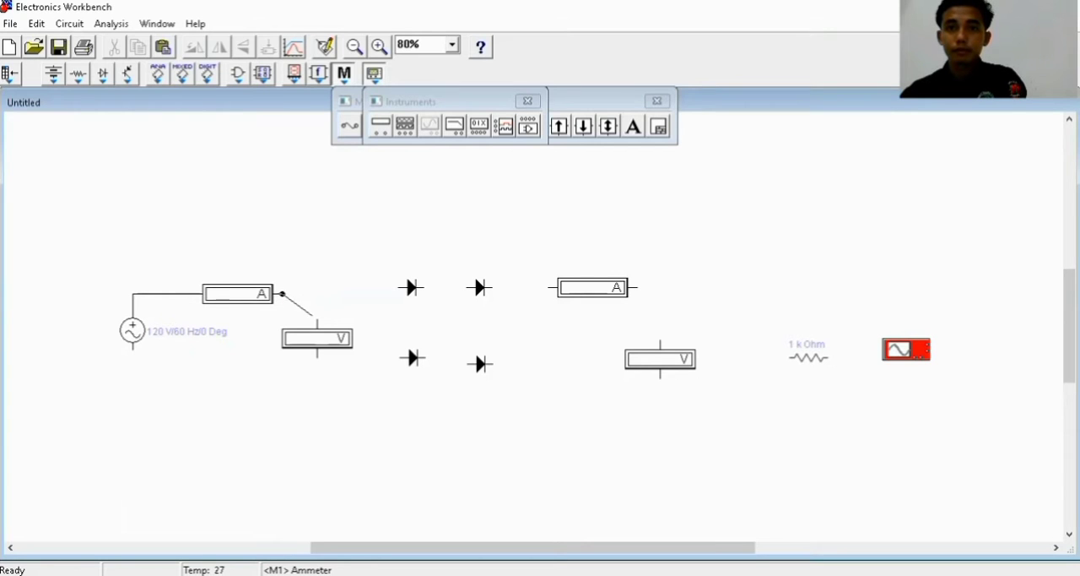
{"action": "left_click_drag", "start_coordinate": [312, 316], "coordinate": [318, 320]}
Rotate the two upper diodes so that they point upward
{"action": "left_click_drag", "start_coordinate": [415, 291], "coordinate": [414, 292]}
{"action": "right_click", "coordinate": [414, 292]}
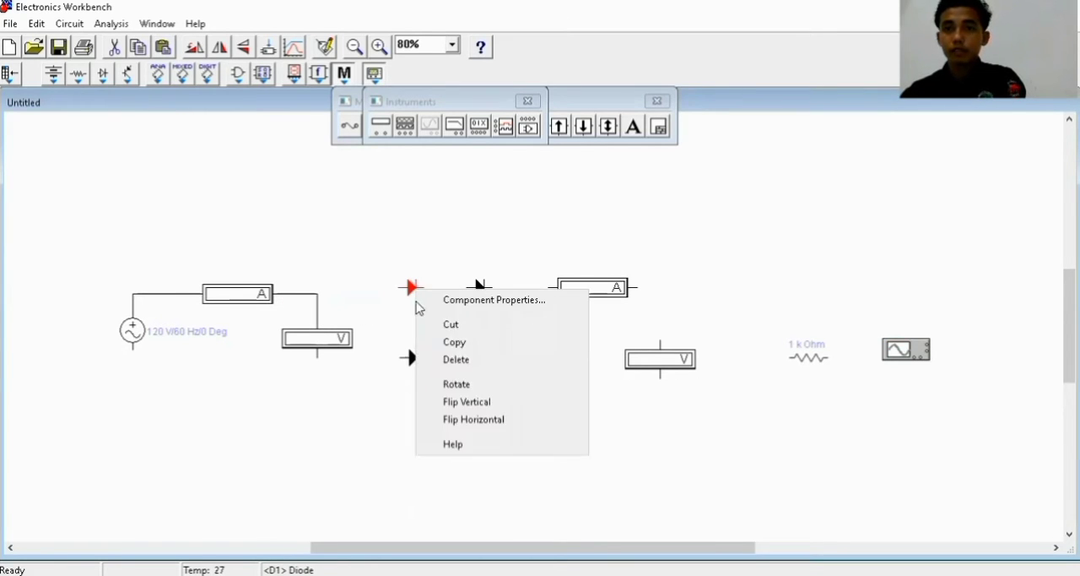
{"action": "left_click", "coordinate": [455, 384]}
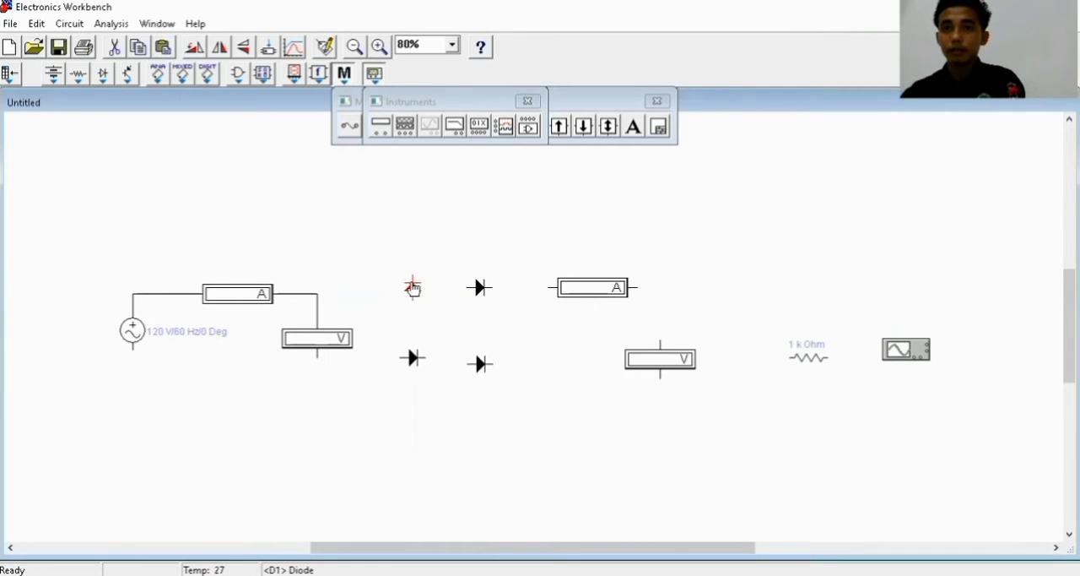
{"action": "right_click", "coordinate": [410, 284]}
{"action": "left_click", "coordinate": [410, 275]}
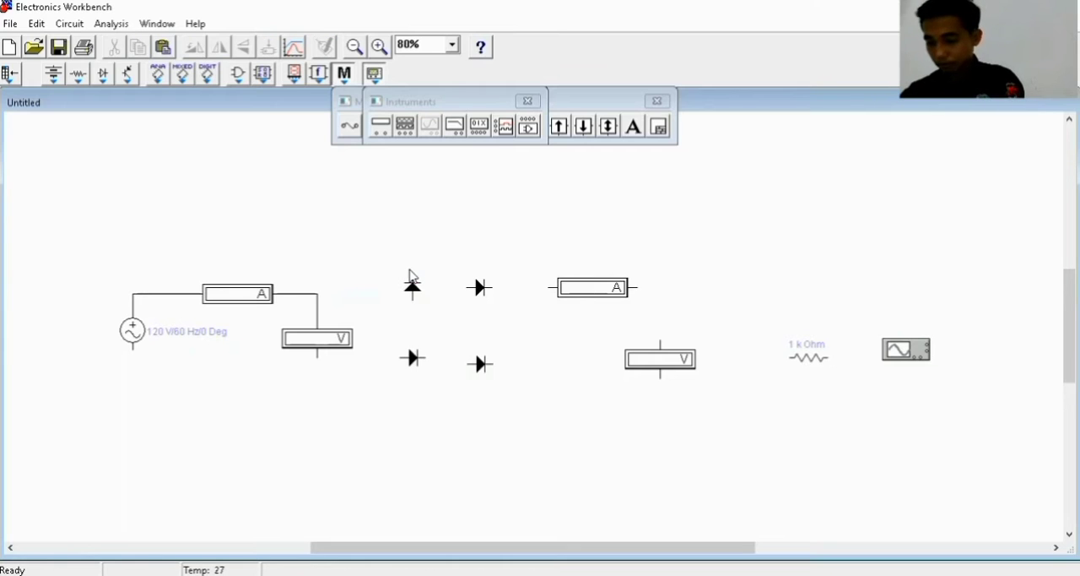
{"action": "left_click", "coordinate": [479, 289]}
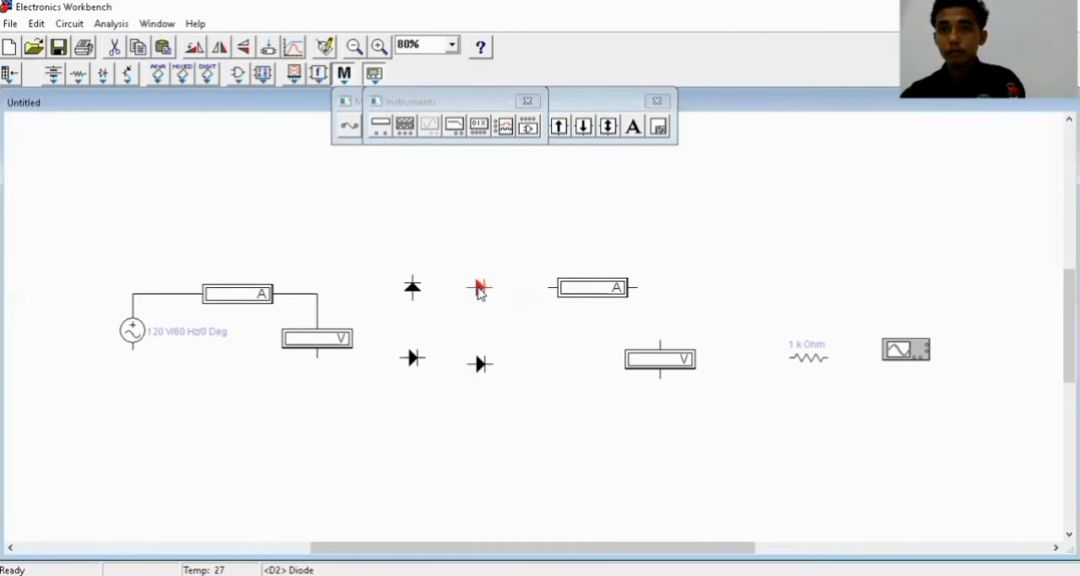
{"action": "right_click", "coordinate": [478, 287]}
{"action": "left_click", "coordinate": [511, 383]}
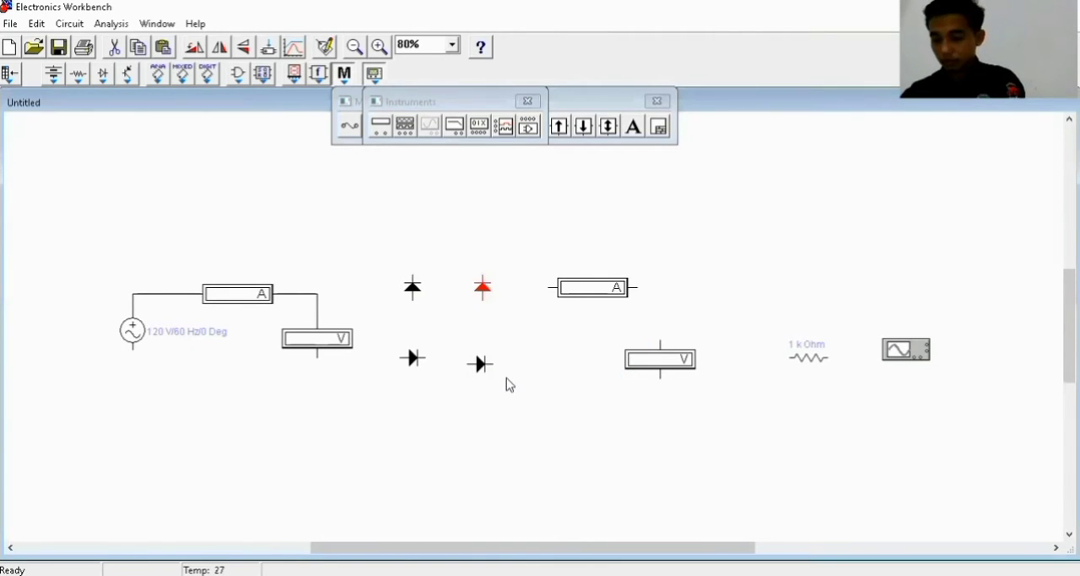
Rotate the two lower diodes so that they point upward
{"action": "left_click", "coordinate": [413, 358]}
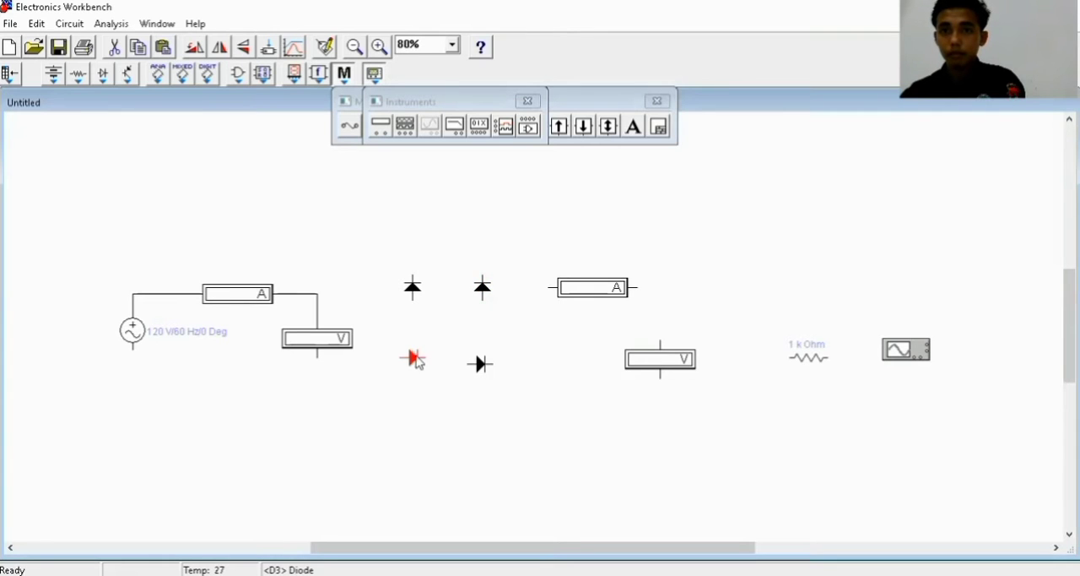
{"action": "right_click", "coordinate": [415, 356]}
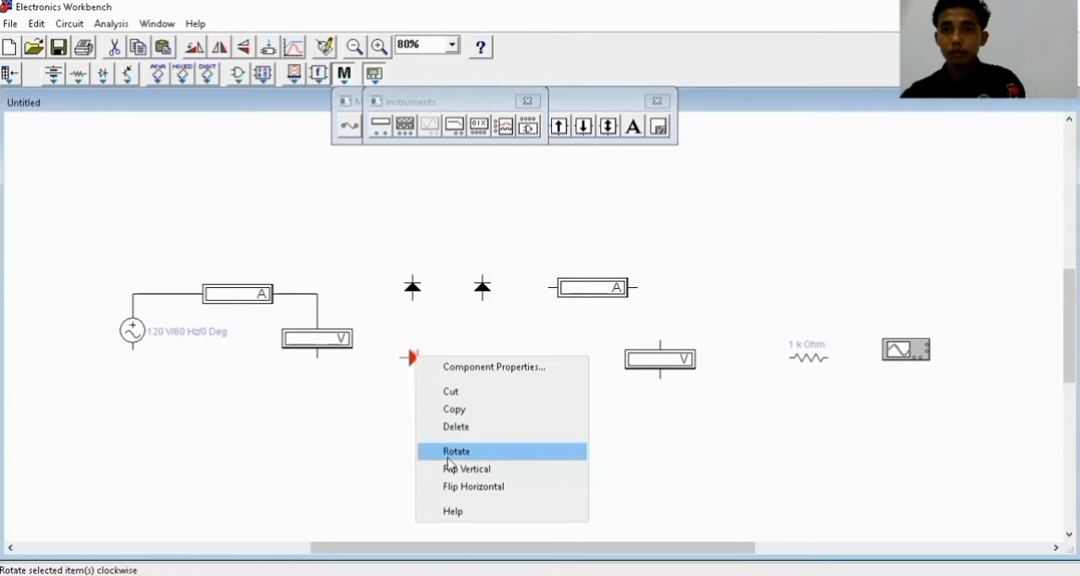
{"action": "left_click", "coordinate": [449, 452]}
{"action": "left_click", "coordinate": [479, 363]}
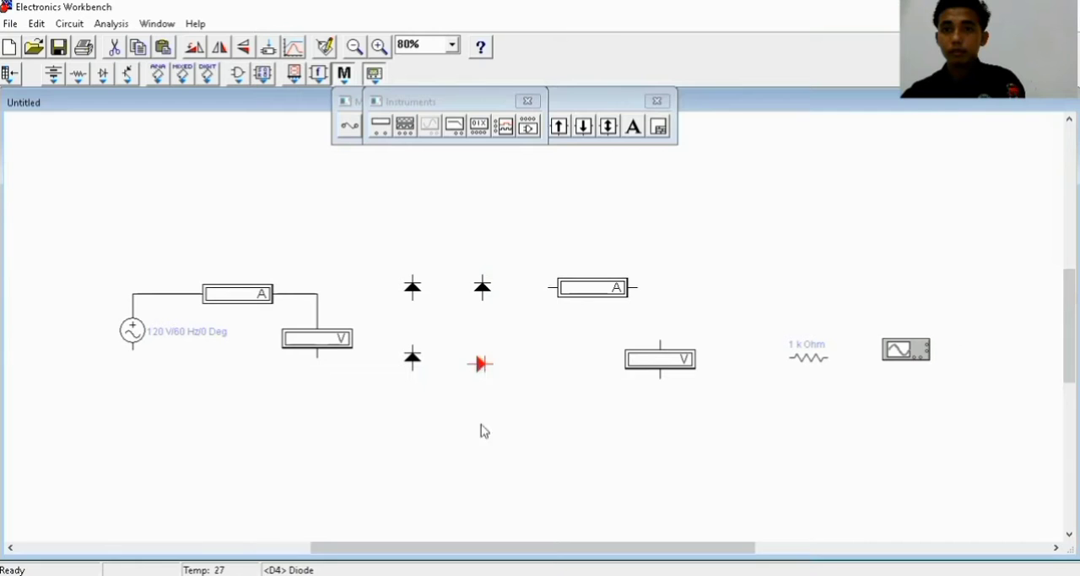
{"action": "right_click", "coordinate": [479, 364]}
{"action": "left_click", "coordinate": [507, 460]}
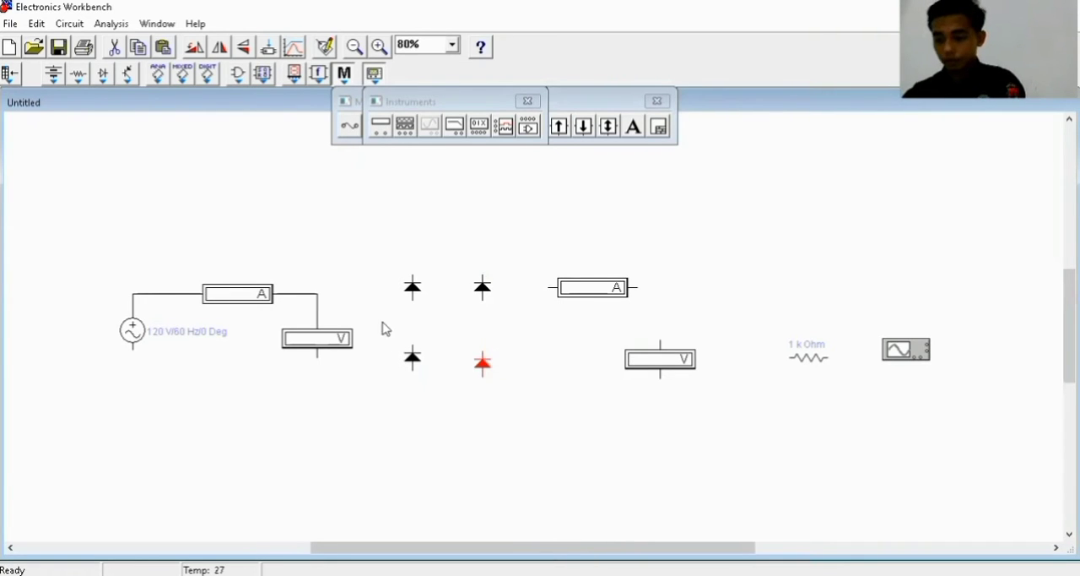
Align the lower-left diode with its neighbour and wire the four diodes into a closed rectangular bridge
{"action": "left_click_drag", "start_coordinate": [413, 276], "coordinate": [482, 275]}
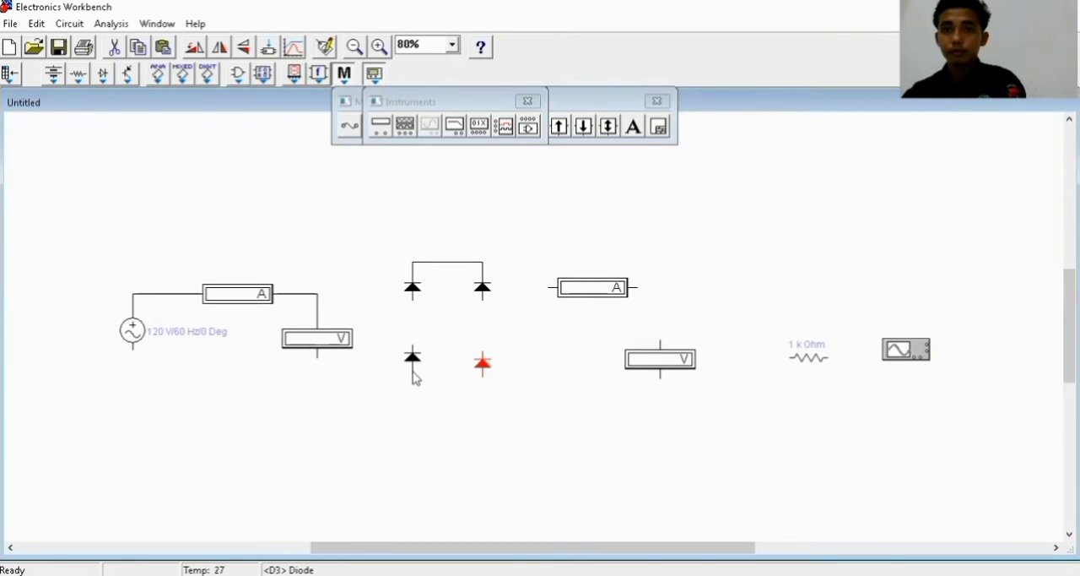
{"action": "left_click_drag", "start_coordinate": [413, 369], "coordinate": [482, 377]}
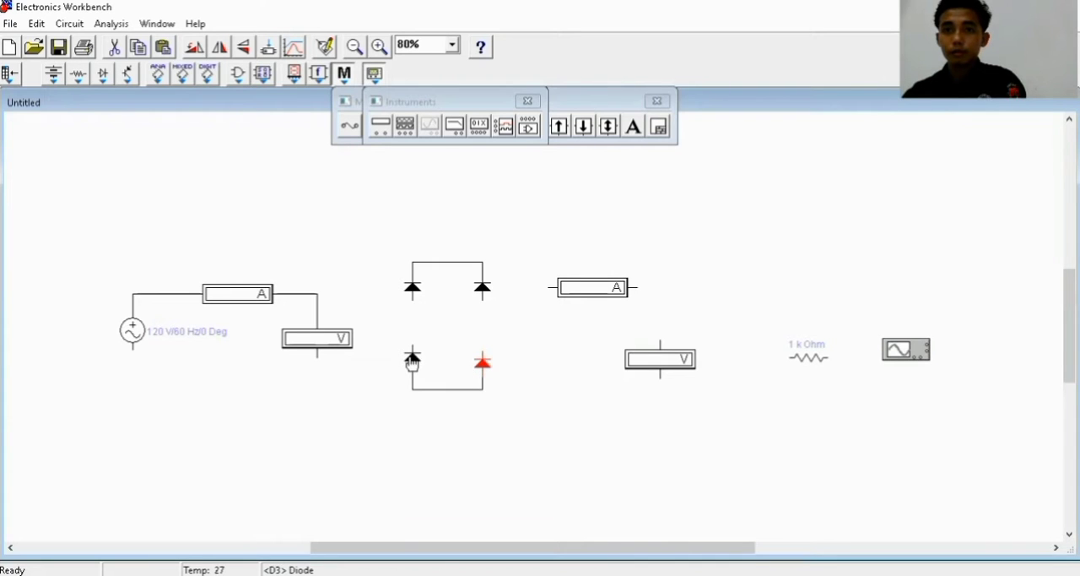
{"action": "mouse_move", "coordinate": [412, 360]}
{"action": "left_mouse_down"}
{"action": "mouse_move", "coordinate": [414, 371]}
{"action": "mouse_move", "coordinate": [412, 361]}
{"action": "left_mouse_up"}
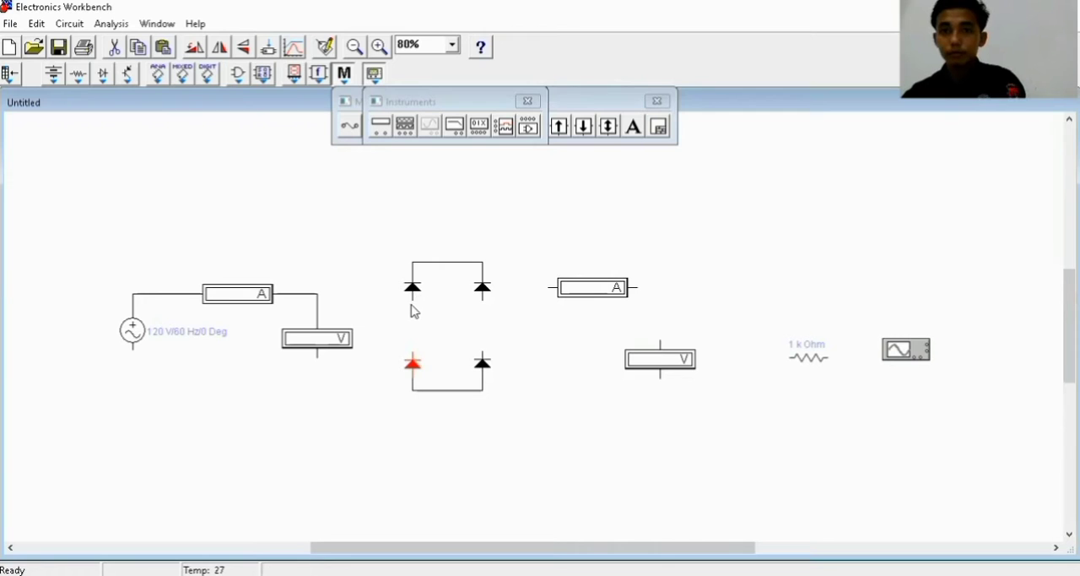
{"action": "left_click_drag", "start_coordinate": [415, 341], "coordinate": [413, 356]}
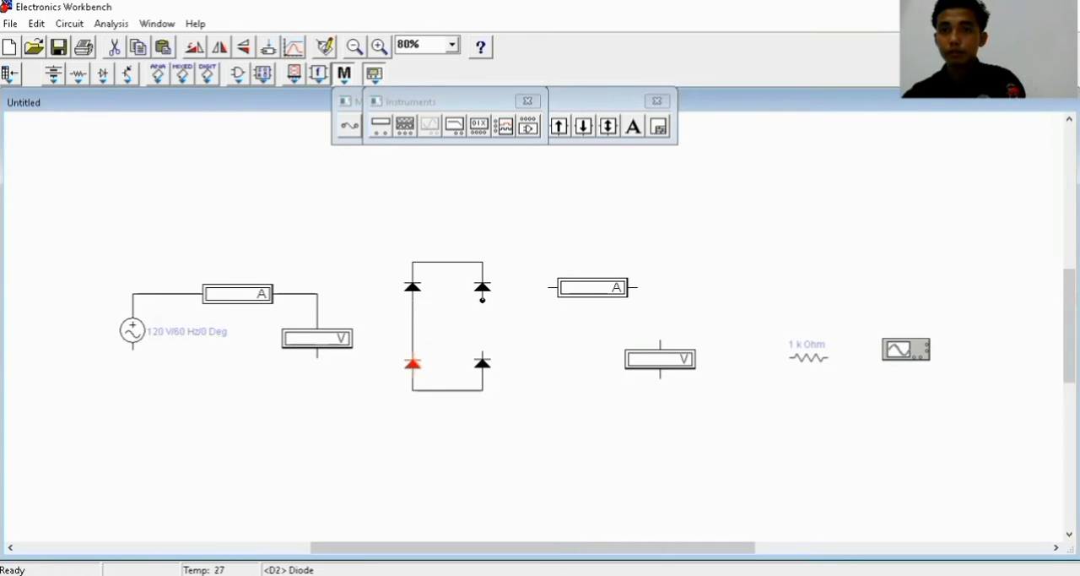
{"action": "left_click_drag", "start_coordinate": [483, 355], "coordinate": [482, 358]}
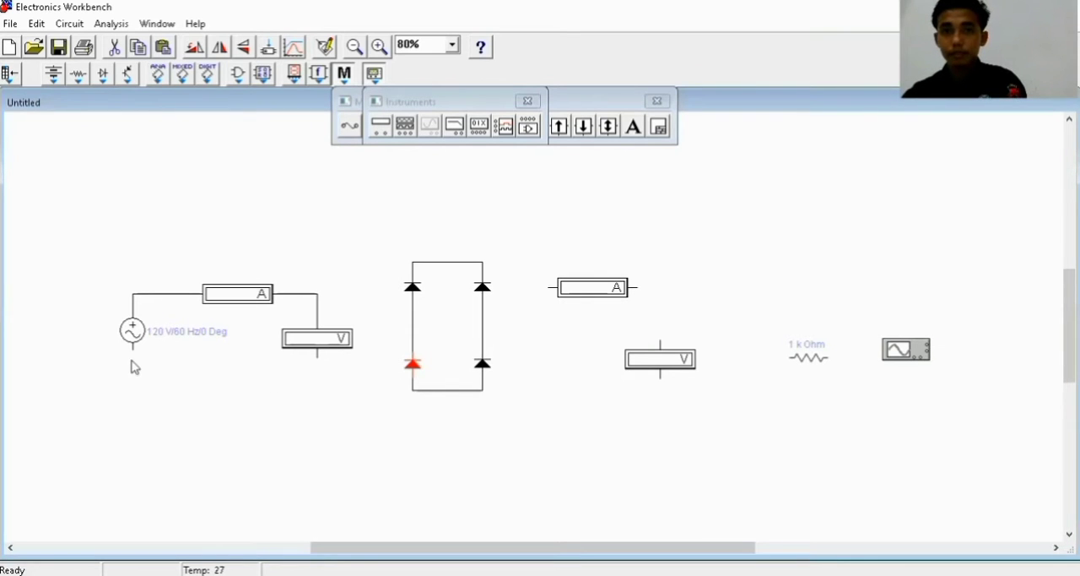
Wire the AC source's lower terminal to the lower terminal of the first voltmeter
{"action": "left_click_drag", "start_coordinate": [150, 388], "coordinate": [317, 357]}
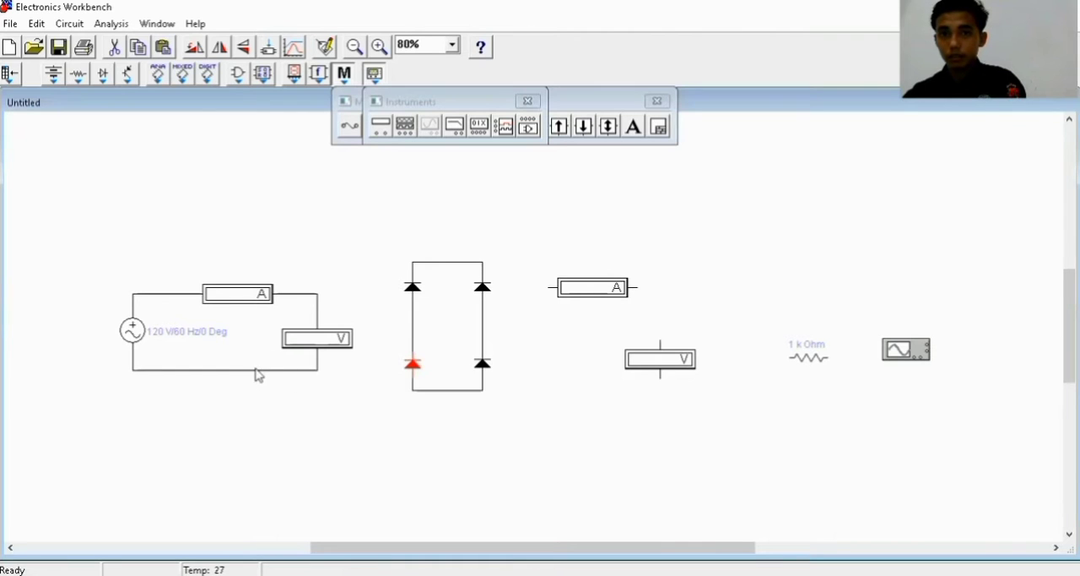
{"action": "left_click_drag", "start_coordinate": [257, 376], "coordinate": [253, 401]}
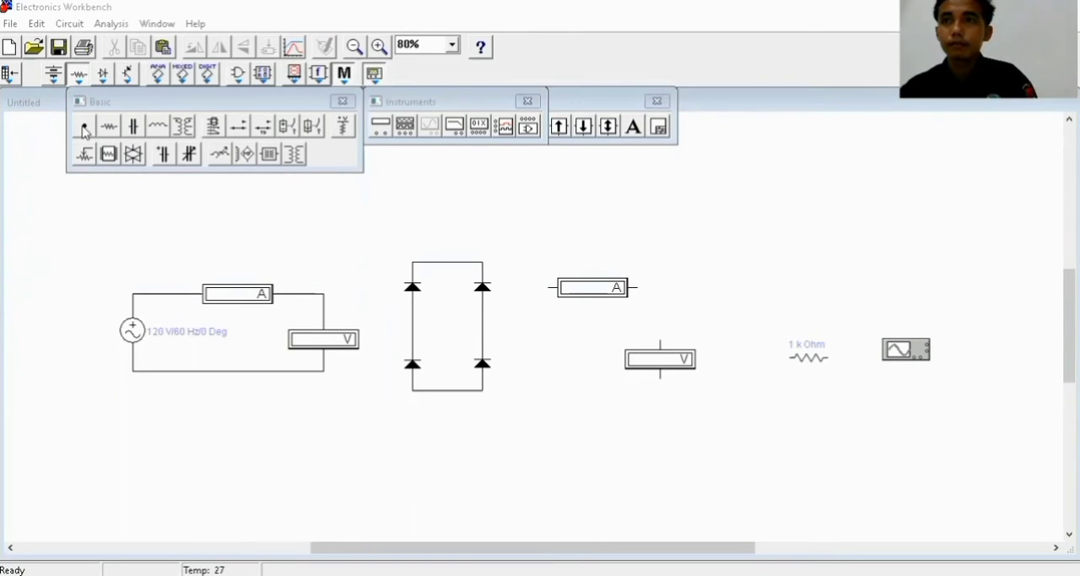
Add connectors on the bridge's left branch and on the wire above the first voltmeter, and wire them together
{"action": "left_click_drag", "start_coordinate": [85, 129], "coordinate": [412, 313]}
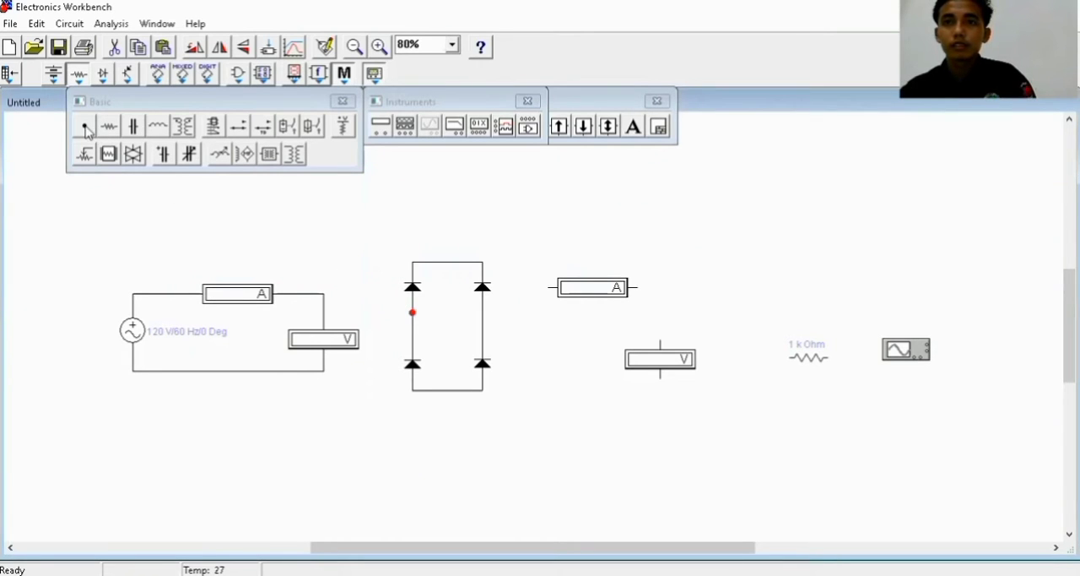
{"action": "left_click", "coordinate": [324, 314]}
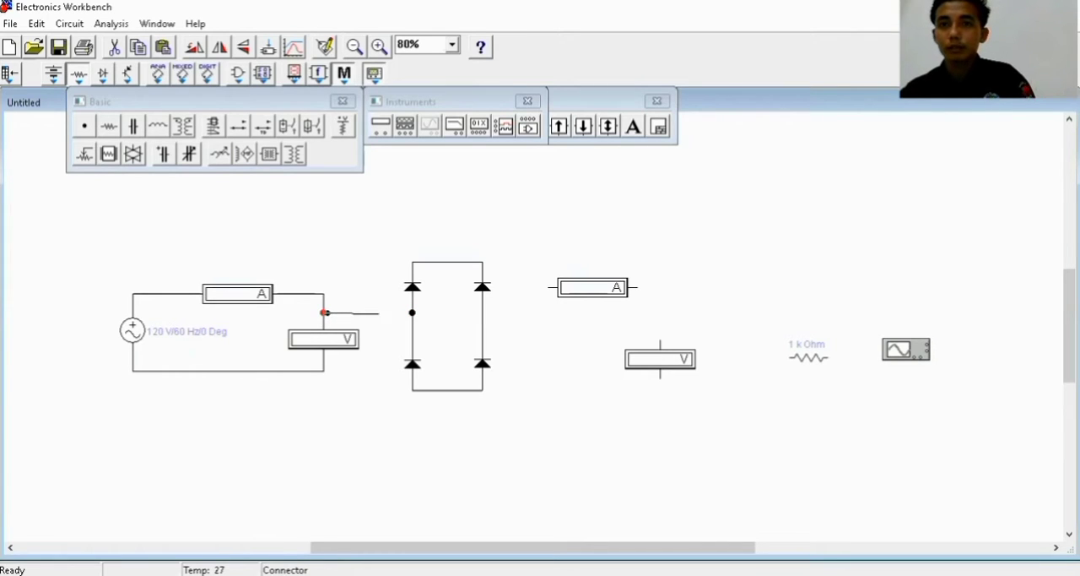
{"action": "left_click_drag", "start_coordinate": [378, 313], "coordinate": [412, 313]}
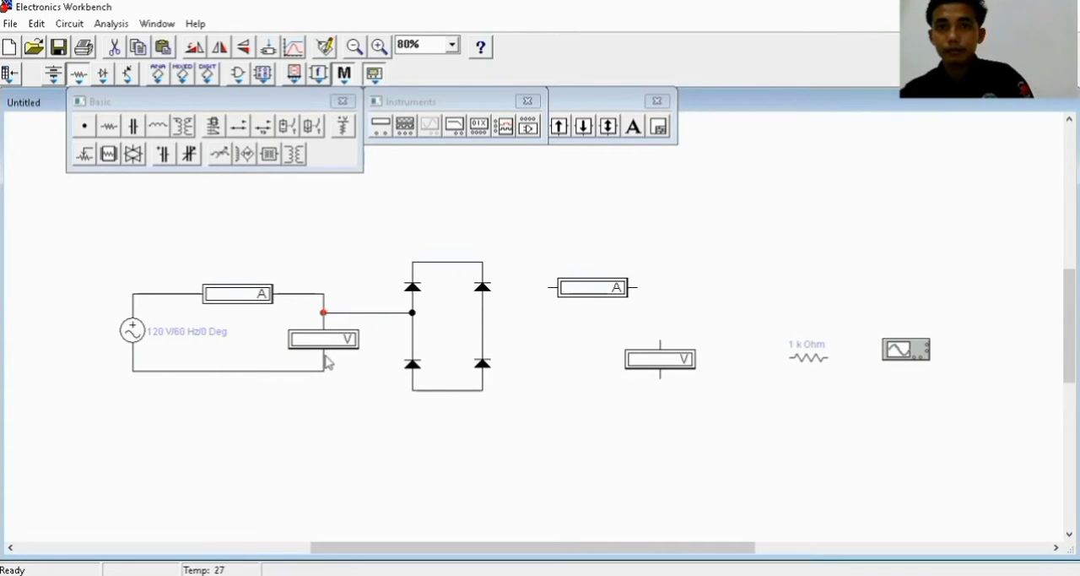
Add connectors below the first voltmeter and on the bridge's right branch, and wire them together
{"action": "left_click_drag", "start_coordinate": [326, 359], "coordinate": [324, 358]}
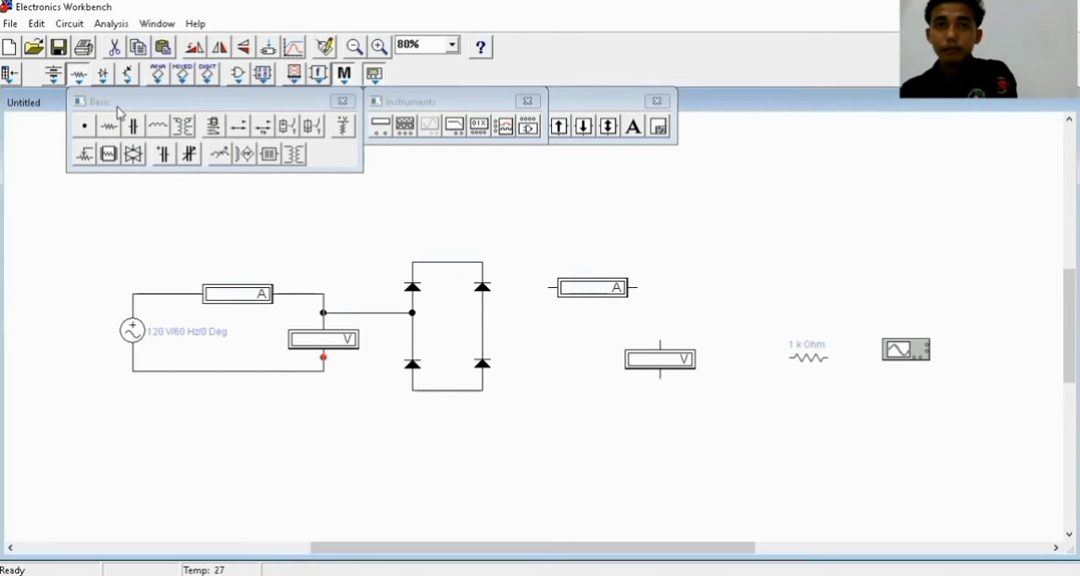
{"action": "left_click_drag", "start_coordinate": [85, 128], "coordinate": [482, 331]}
{"action": "left_click_drag", "start_coordinate": [325, 360], "coordinate": [481, 337]}
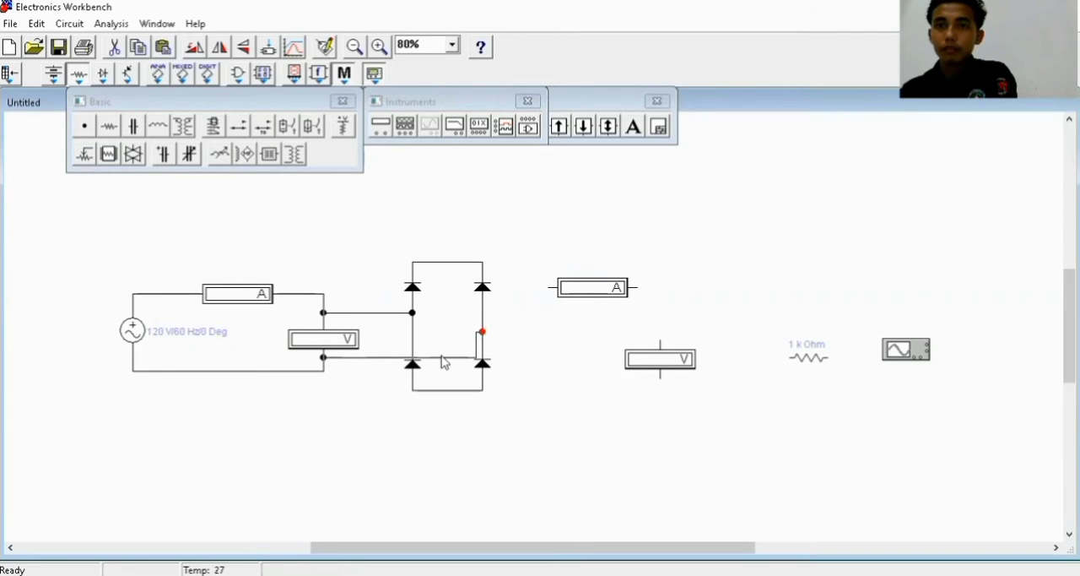
Reroute the lower supply wire beneath the bridge and up between the two diode columns to the right branch's connector
{"action": "left_click", "coordinate": [442, 356]}
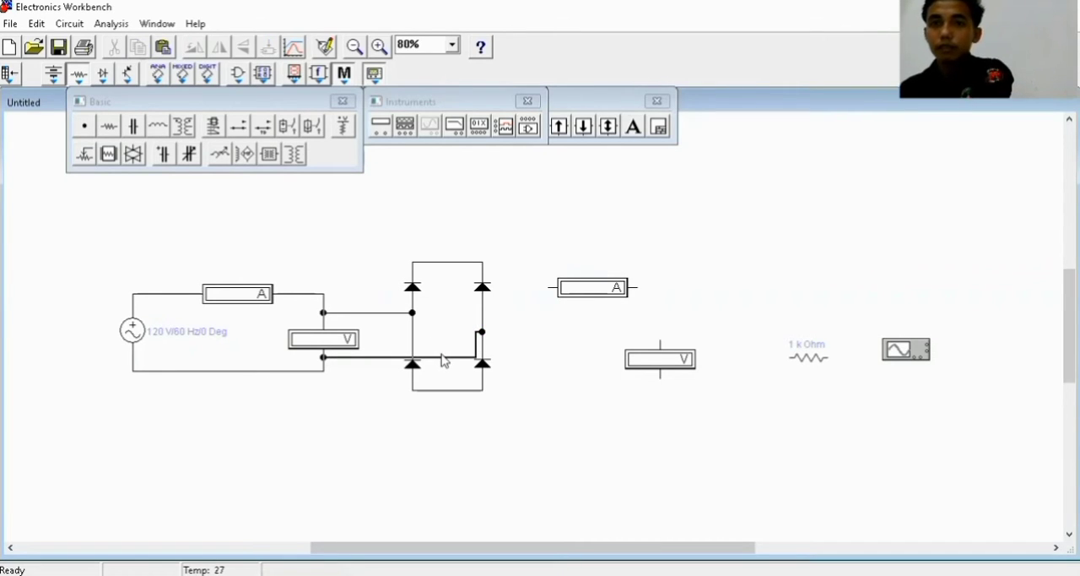
{"action": "left_click_drag", "start_coordinate": [443, 362], "coordinate": [378, 424]}
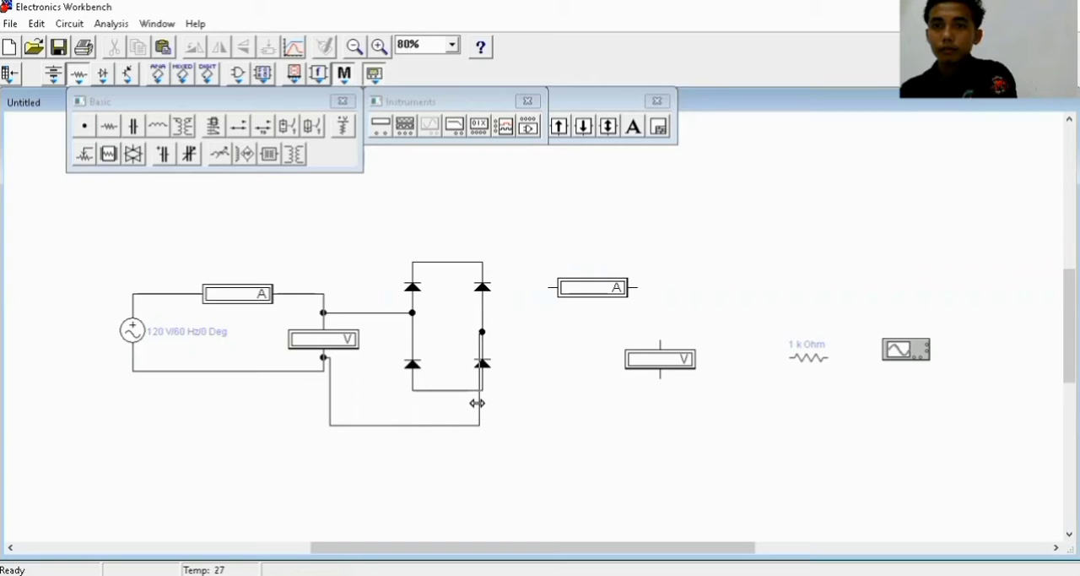
{"action": "left_click_drag", "start_coordinate": [476, 403], "coordinate": [445, 403]}
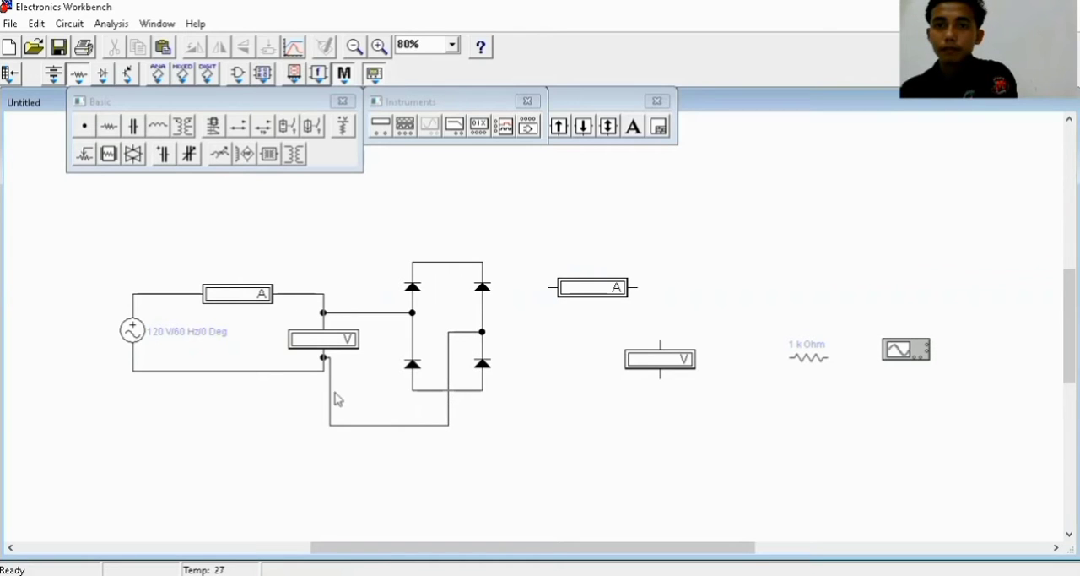
{"action": "left_click_drag", "start_coordinate": [329, 397], "coordinate": [363, 401]}
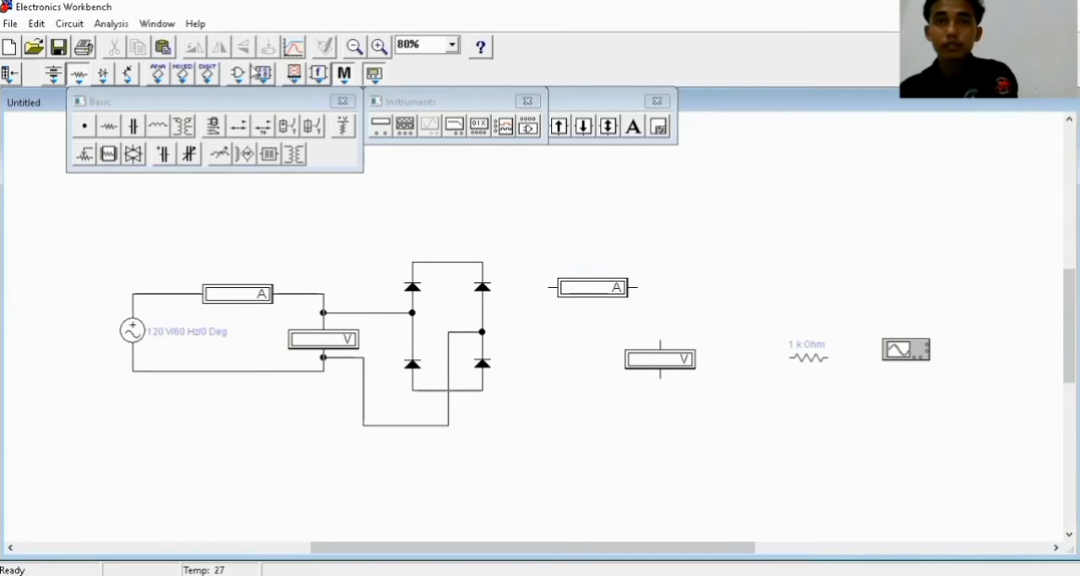
Add connectors on the bridge's top and bottom wires, and wire the top one through the second ammeter to the second voltmeter's upper terminal
{"action": "left_click", "coordinate": [450, 263]}
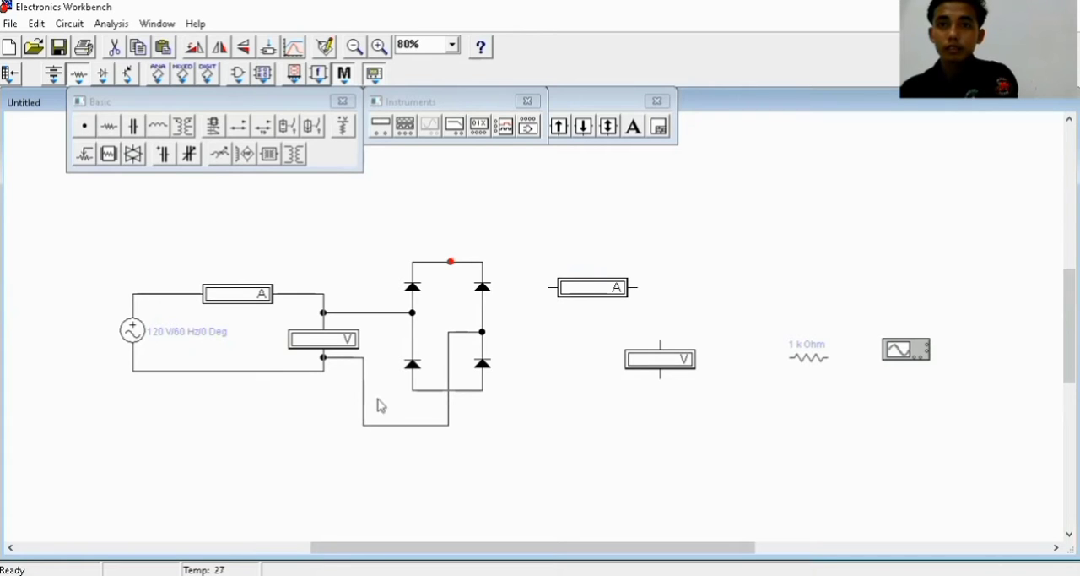
{"action": "left_click_drag", "start_coordinate": [456, 390], "coordinate": [456, 390]}
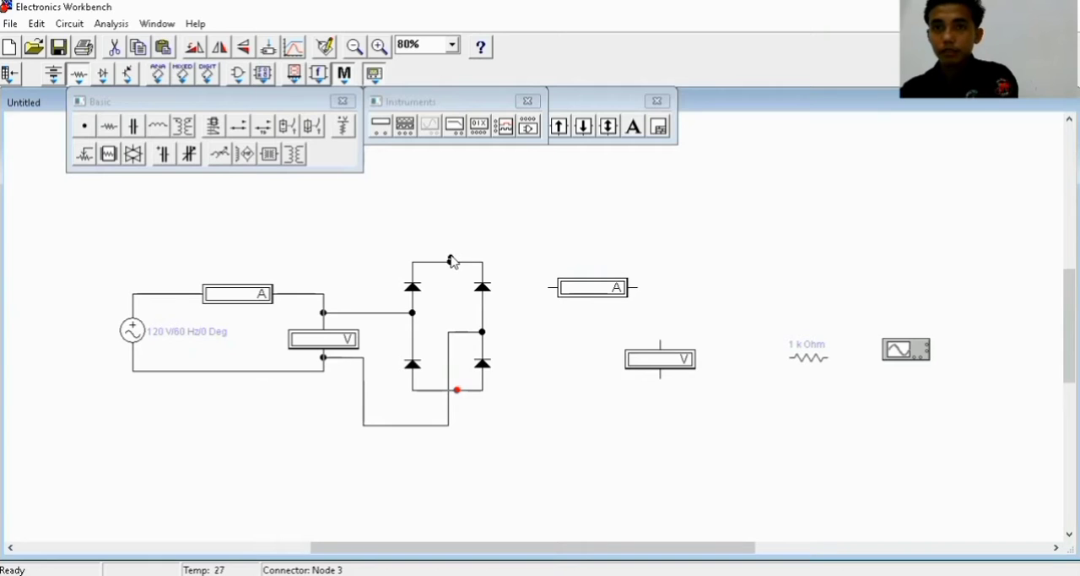
{"action": "left_click_drag", "start_coordinate": [450, 258], "coordinate": [545, 284]}
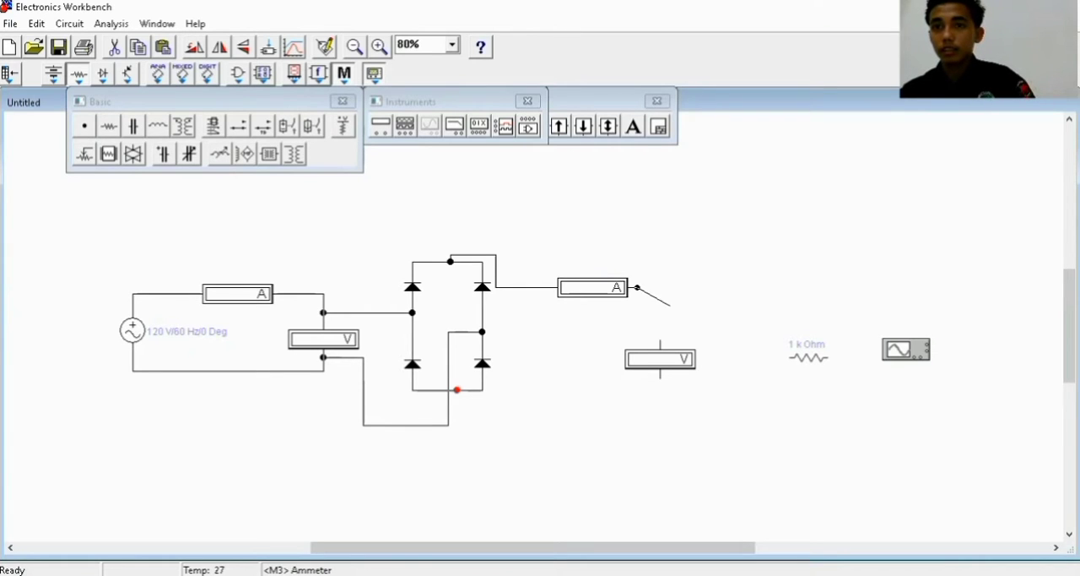
{"action": "left_click_drag", "start_coordinate": [656, 332], "coordinate": [658, 340]}
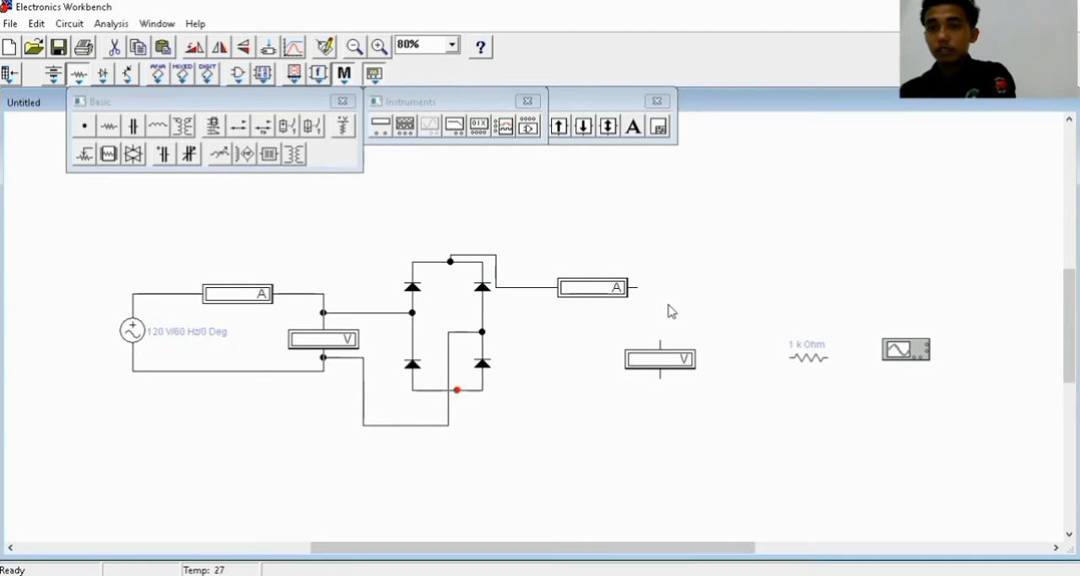
{"action": "left_click", "coordinate": [663, 311]}
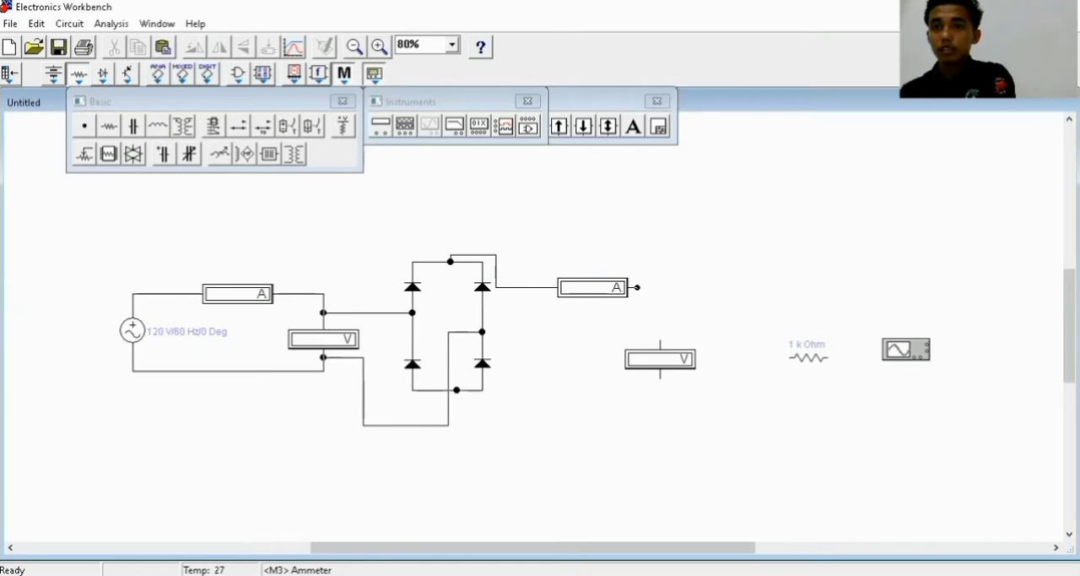
{"action": "left_click_drag", "start_coordinate": [637, 287], "coordinate": [661, 345]}
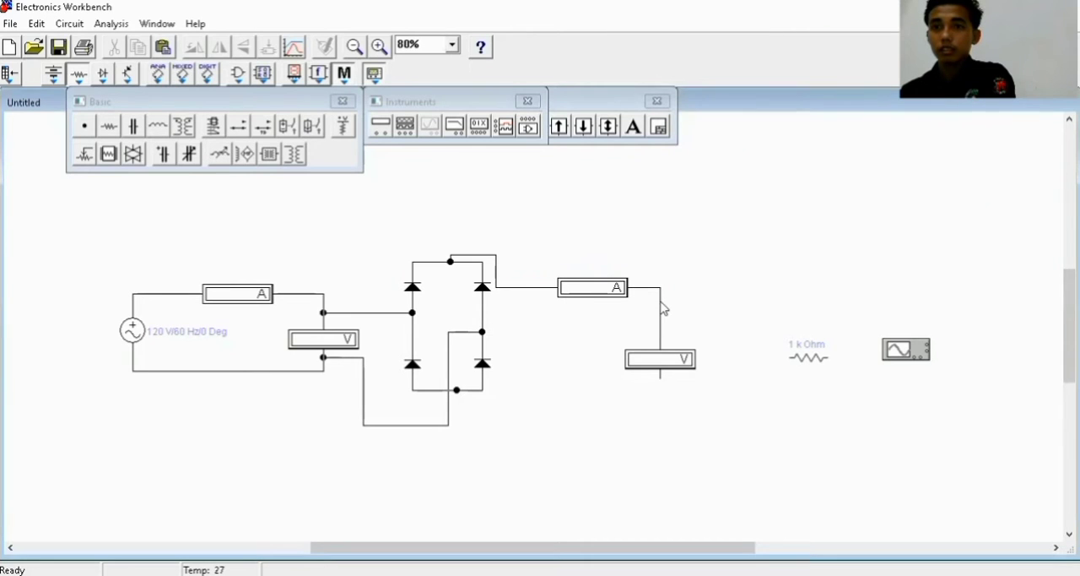
Rotate the 1 k Ohm resistor upright, place it beside the second voltmeter, and wire its upper end to the node above that voltmeter
{"action": "left_click", "coordinate": [823, 361]}
{"action": "right_click", "coordinate": [823, 359]}
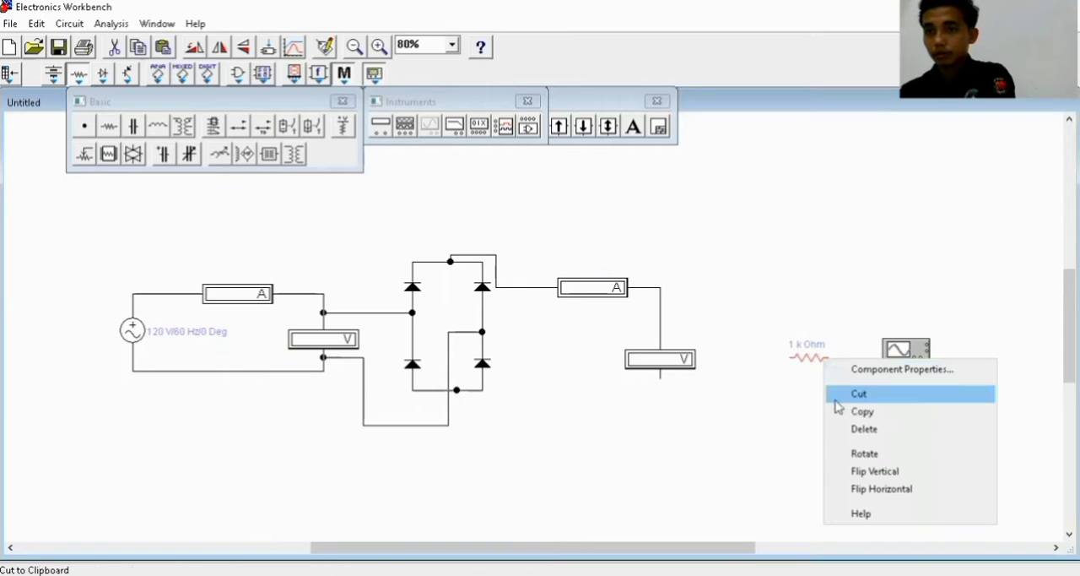
{"action": "left_click", "coordinate": [865, 454]}
{"action": "left_click_drag", "start_coordinate": [810, 369], "coordinate": [772, 365]}
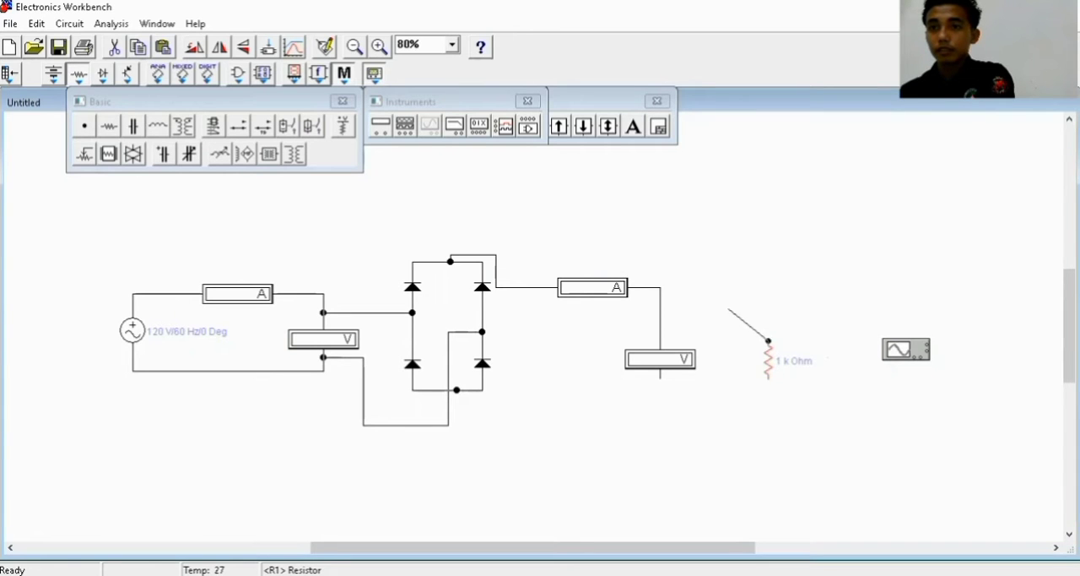
{"action": "left_click_drag", "start_coordinate": [729, 310], "coordinate": [661, 288]}
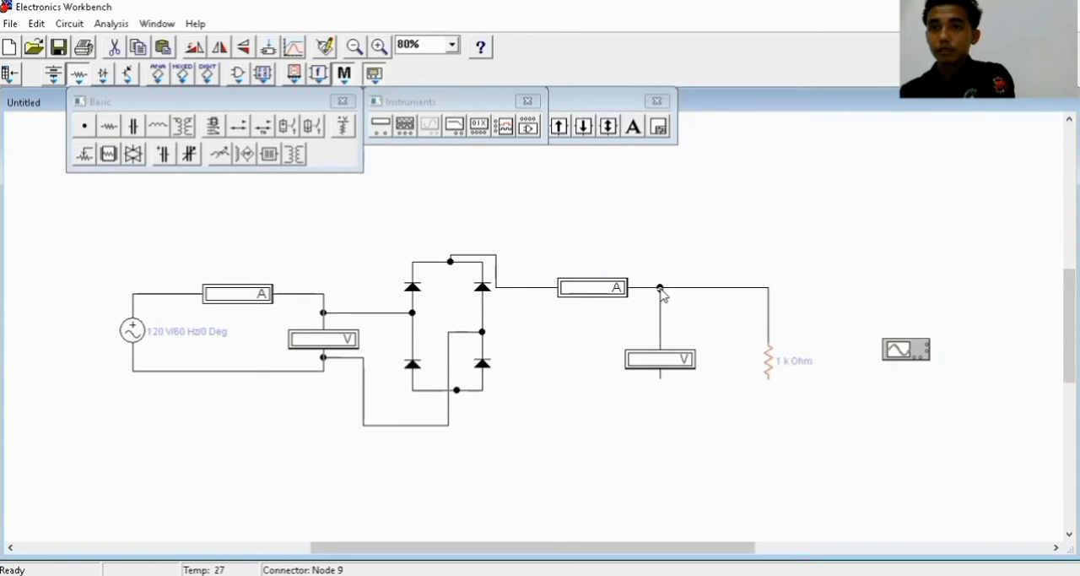
Move the oscilloscope closer to the resistor and wire its bottom terminal to the wire above the resistor
{"action": "left_click", "coordinate": [890, 357]}
{"action": "key", "text": "Delete"}
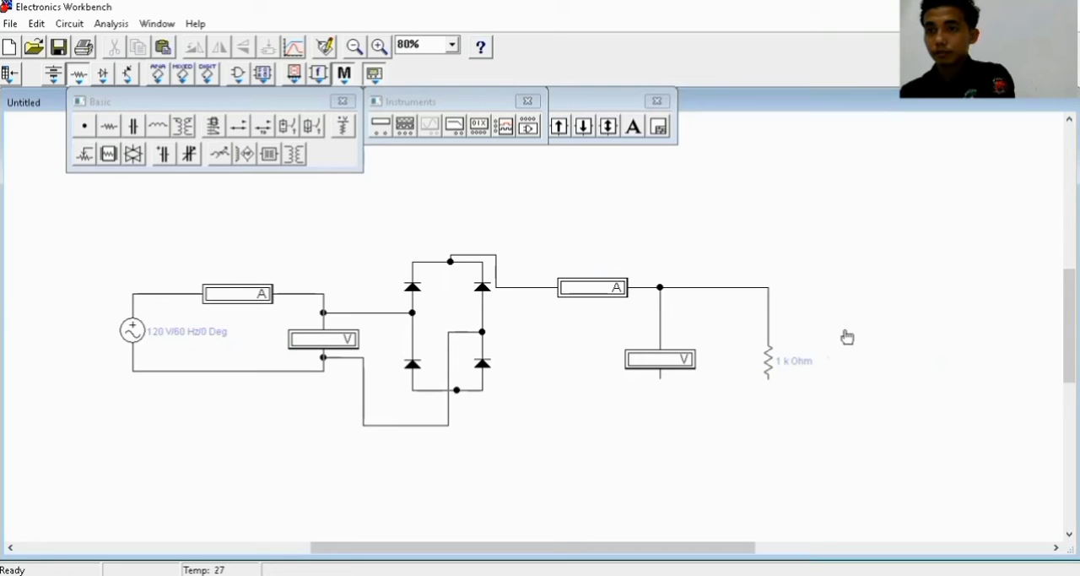
{"action": "left_click_drag", "start_coordinate": [847, 337], "coordinate": [847, 335]}
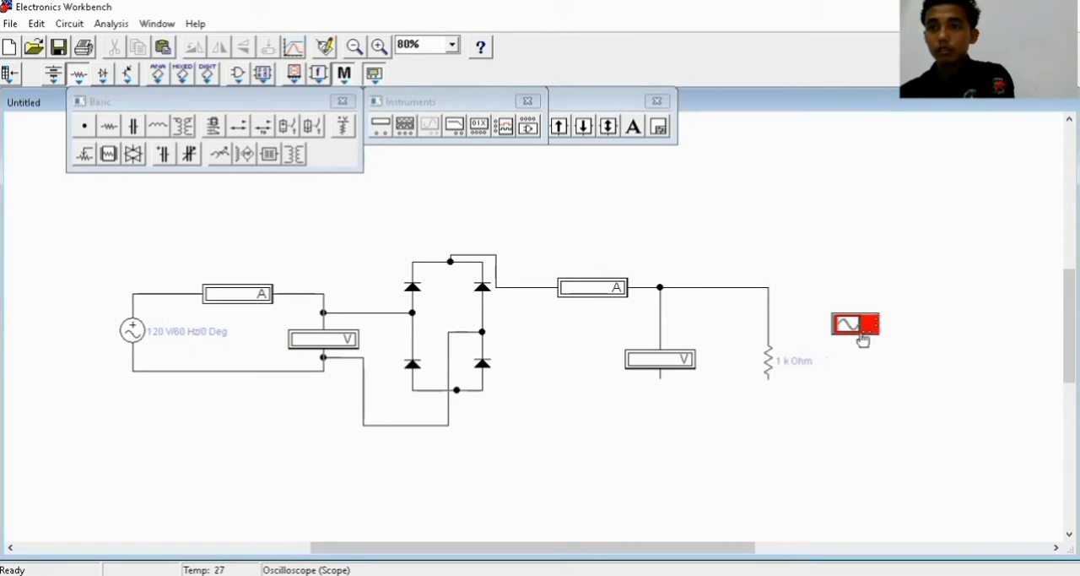
{"action": "left_click_drag", "start_coordinate": [864, 331], "coordinate": [770, 290]}
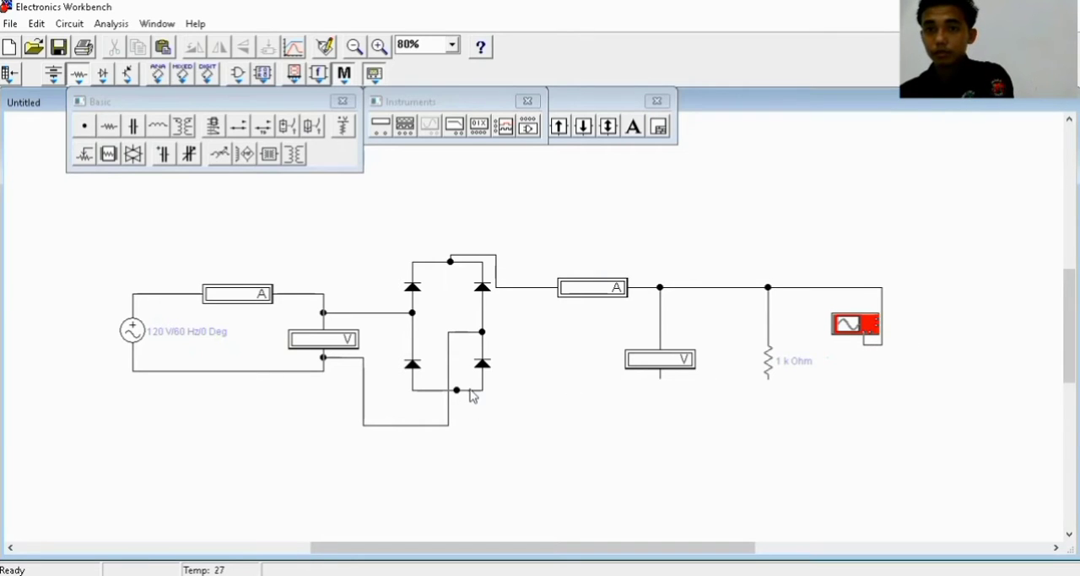
Wire the bridge's bottom connector beneath the load to the oscilloscope's side terminal, and join the second voltmeter's and resistor's lower ends to that wire
{"action": "left_click_drag", "start_coordinate": [457, 390], "coordinate": [880, 322]}
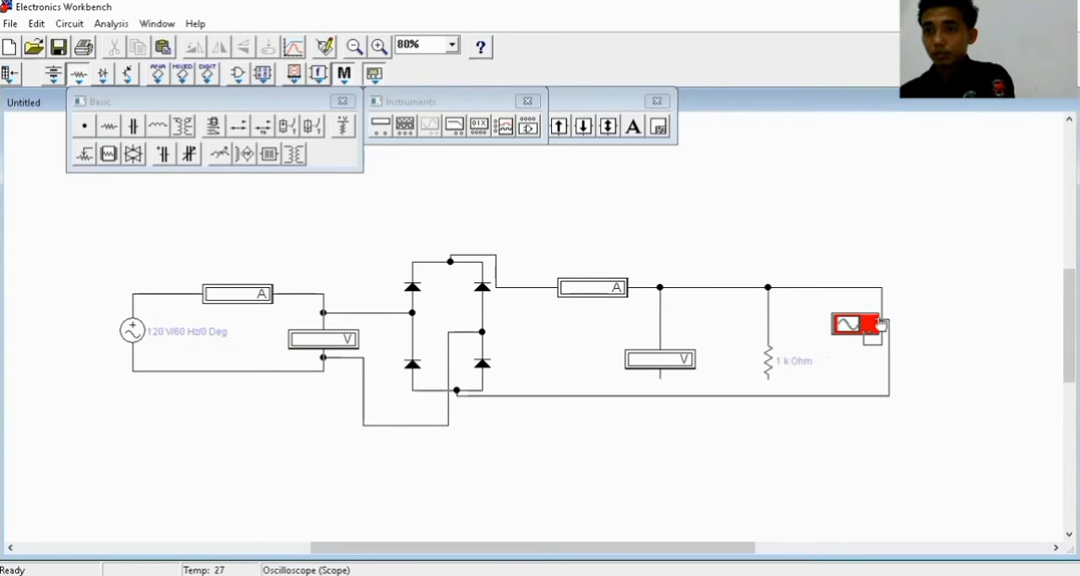
{"action": "left_click", "coordinate": [608, 410]}
{"action": "left_click_drag", "start_coordinate": [617, 395], "coordinate": [628, 416]}
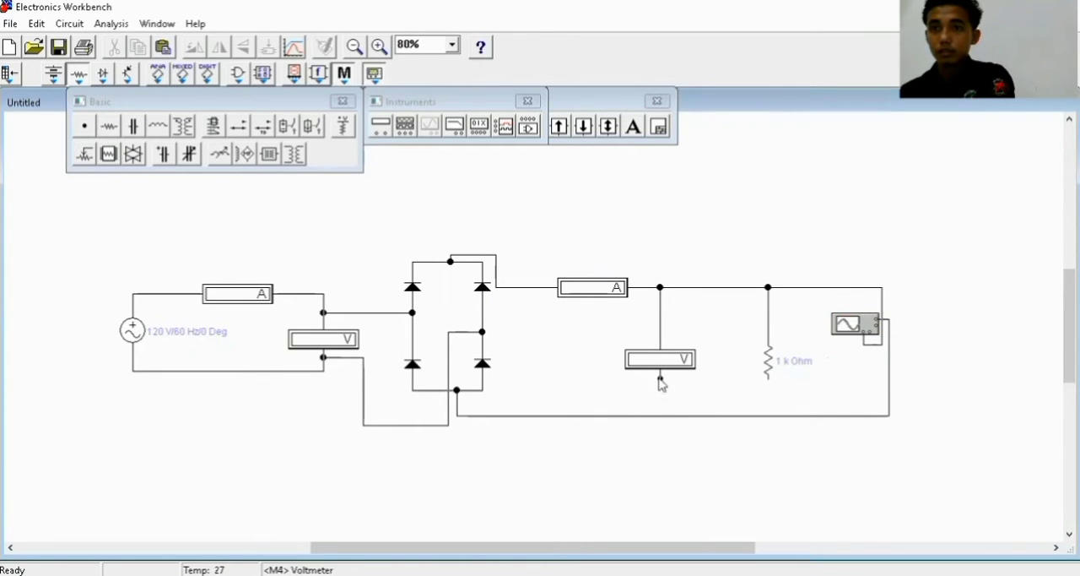
{"action": "left_click_drag", "start_coordinate": [661, 381], "coordinate": [660, 415]}
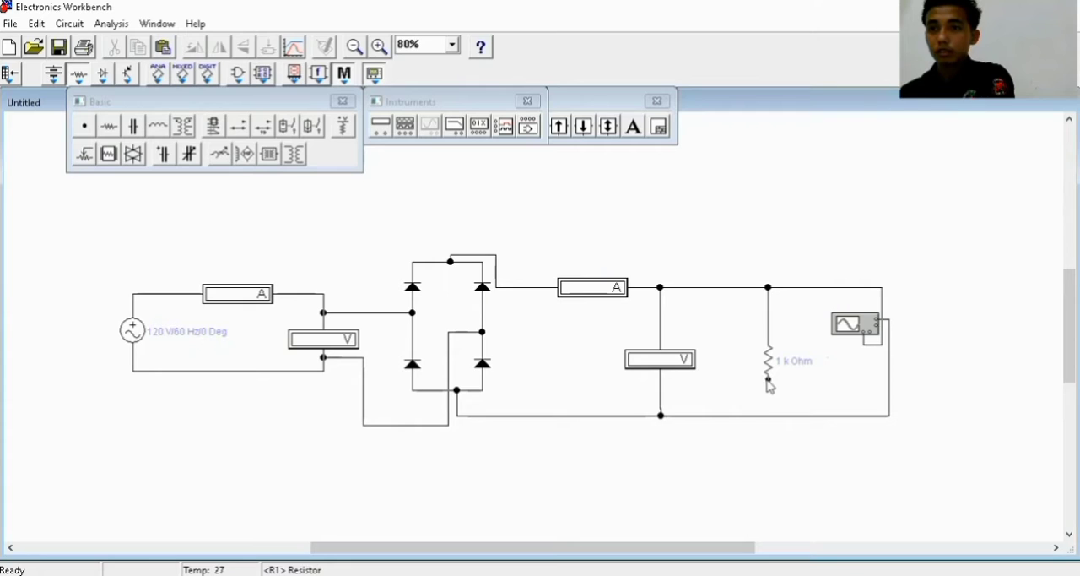
{"action": "left_click_drag", "start_coordinate": [769, 384], "coordinate": [768, 415]}
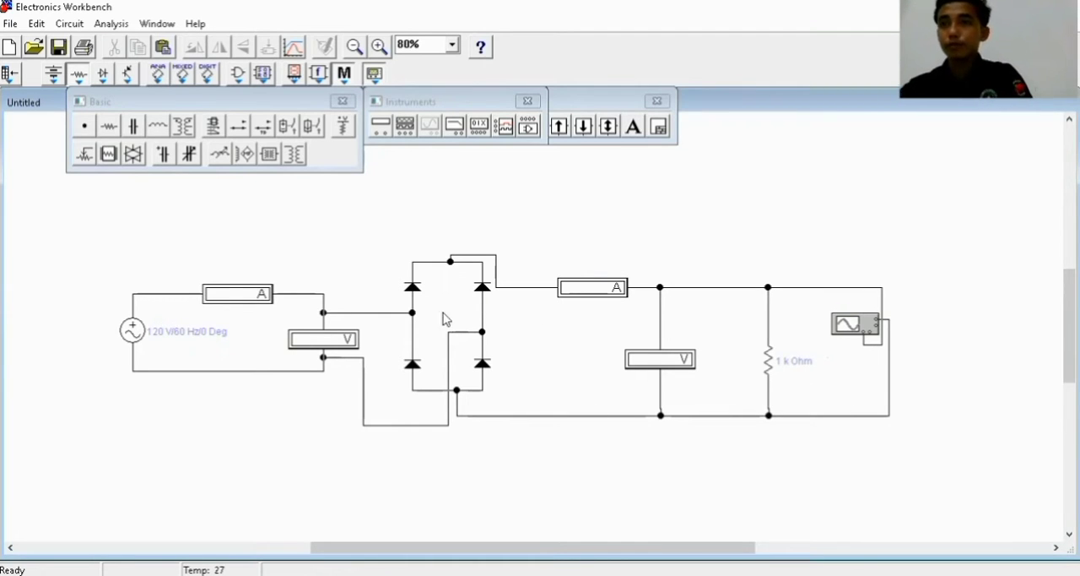
Set the AC voltage source's voltage to 6 V
{"action": "left_click", "coordinate": [200, 370]}
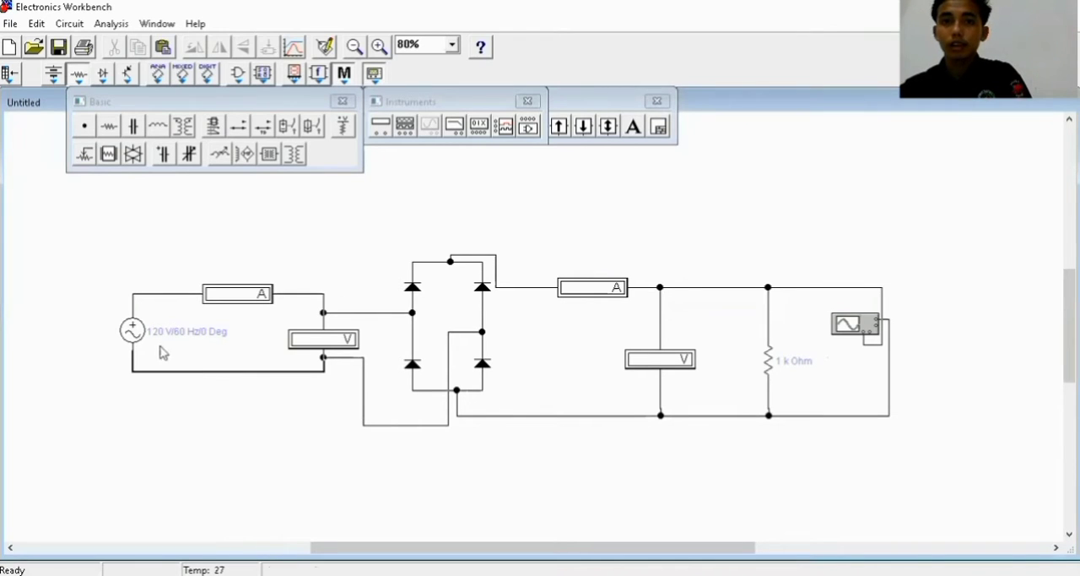
{"action": "left_click", "coordinate": [133, 331]}
{"action": "double_click", "coordinate": [133, 330]}
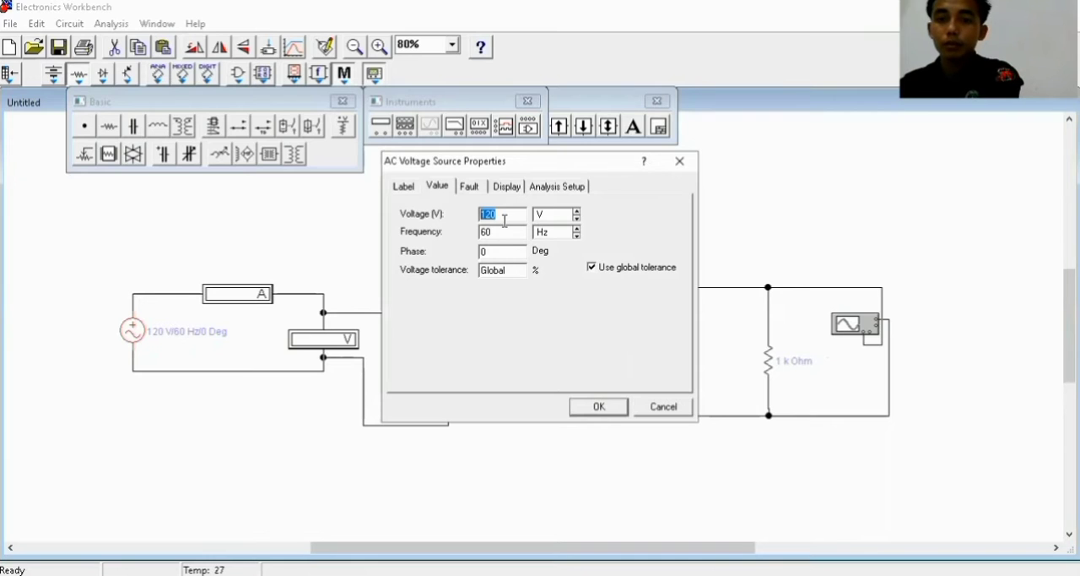
{"action": "type", "text": "6"}
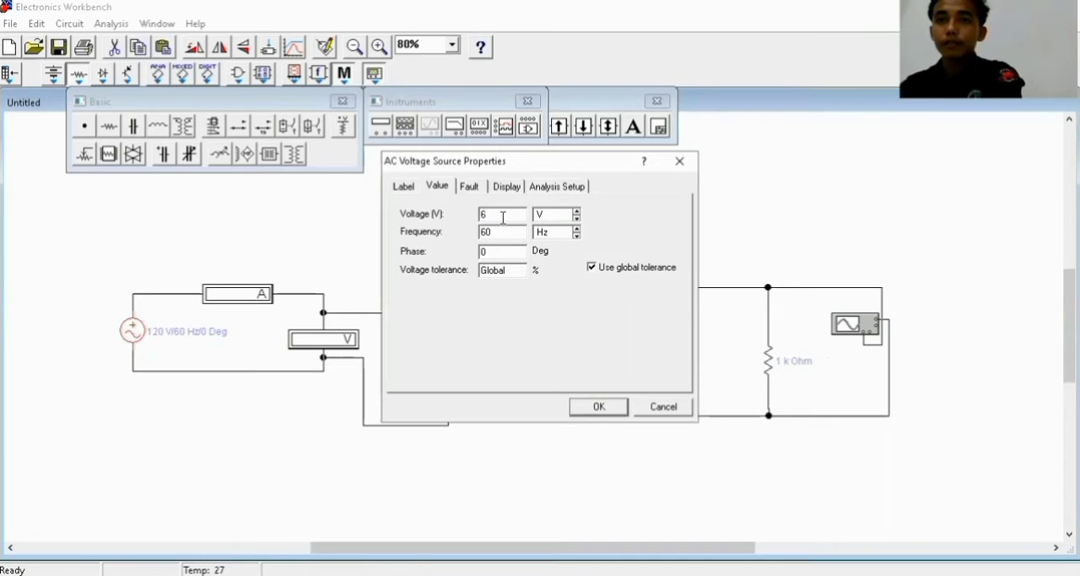
Label the AC voltage source with the author's first and middle names and apply its properties
{"action": "left_click", "coordinate": [407, 187]}
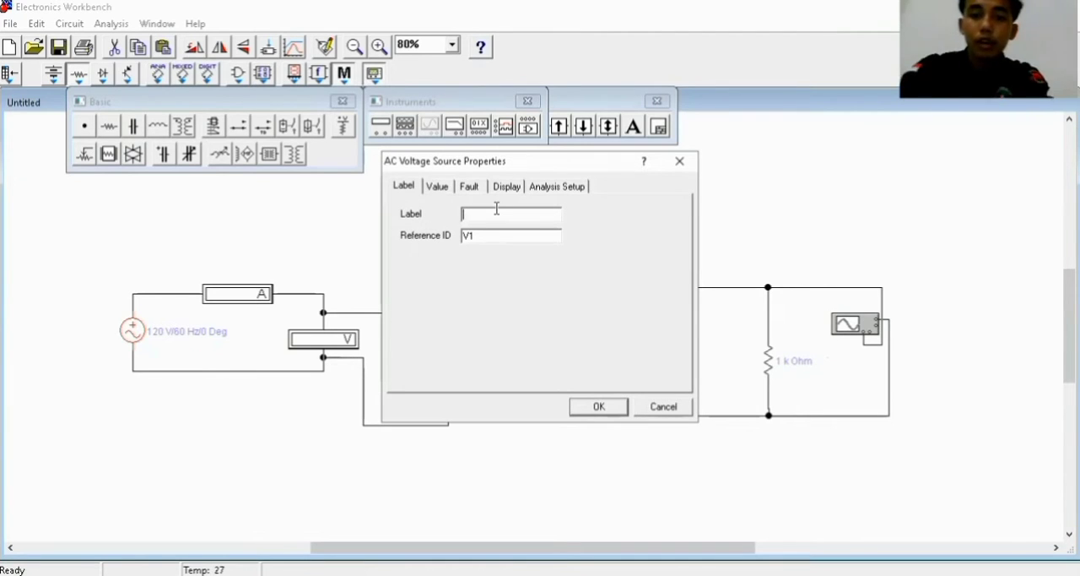
{"action": "type", "text": "FAREL ZOSWA"}
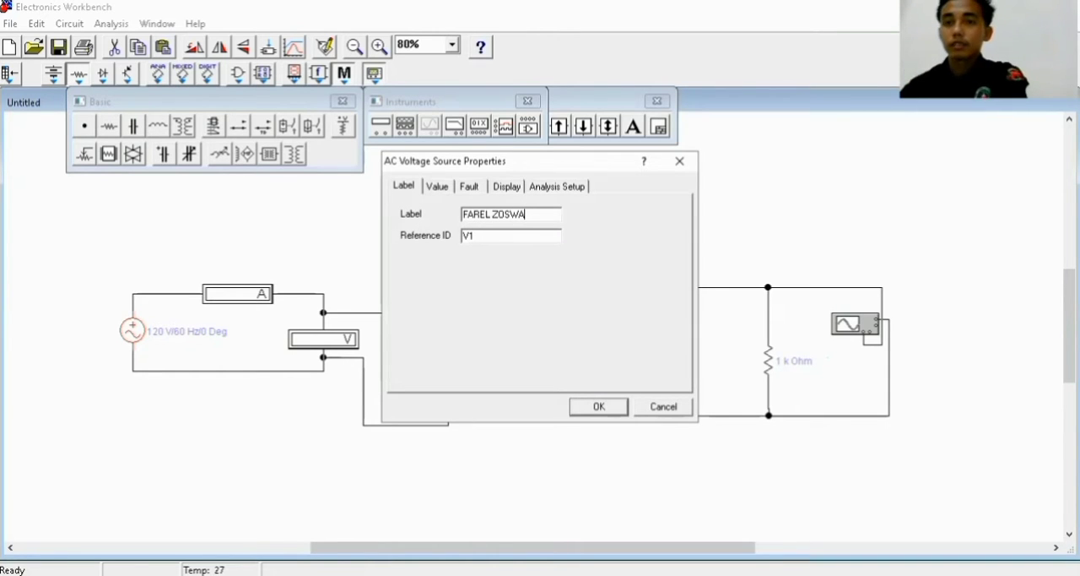
{"action": "type", "text": " SIGALI"}
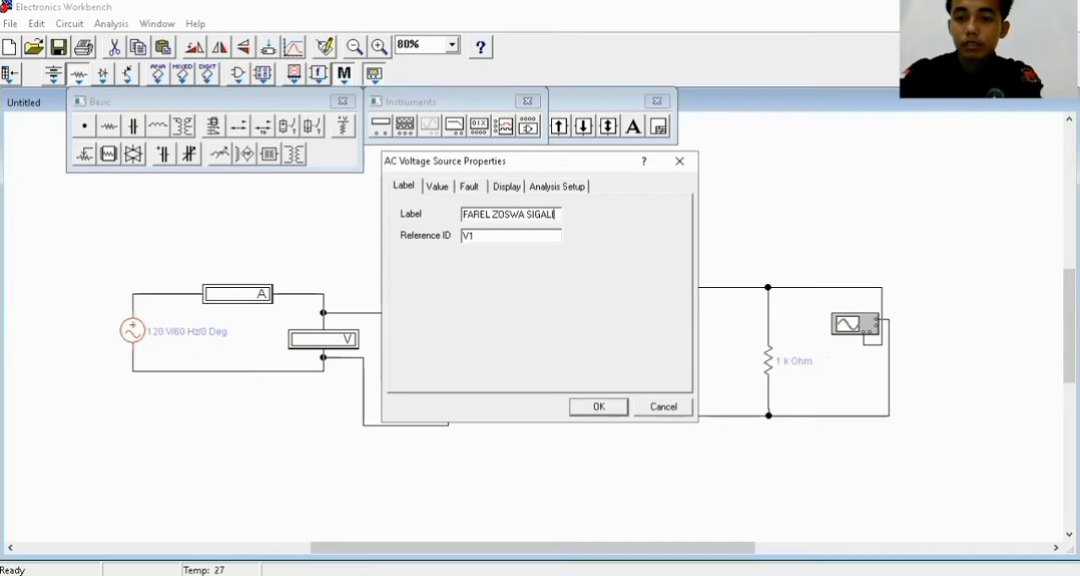
{"action": "type", "text": "NG"}
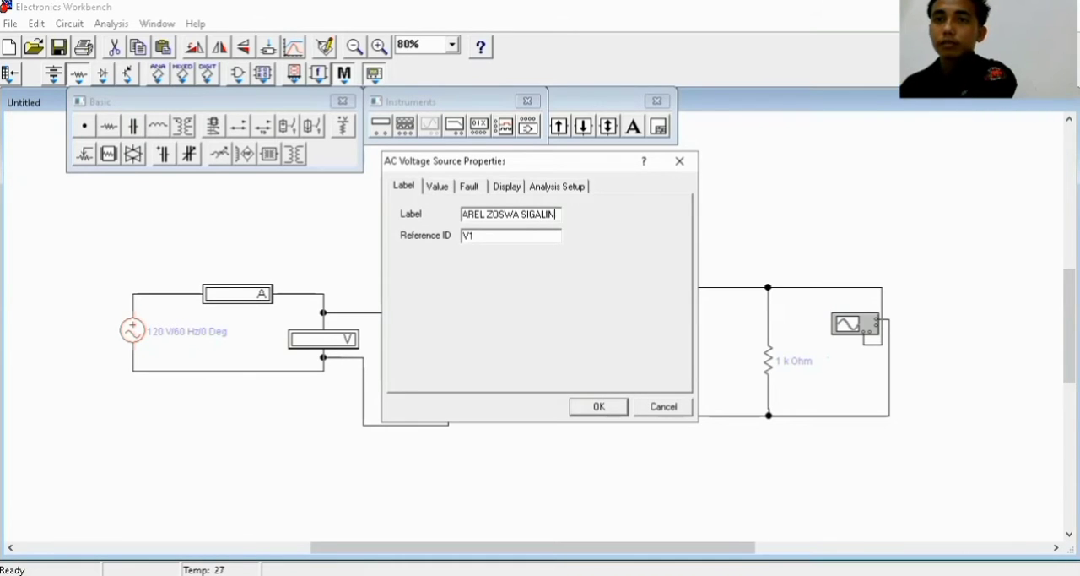
{"action": "key", "text": "BackSpace"}
{"action": "key", "text": "BackSpace"}
{"action": "key", "text": "BackSpace"}
{"action": "key", "text": "BackSpace"}
{"action": "key", "text": "BackSpace"}
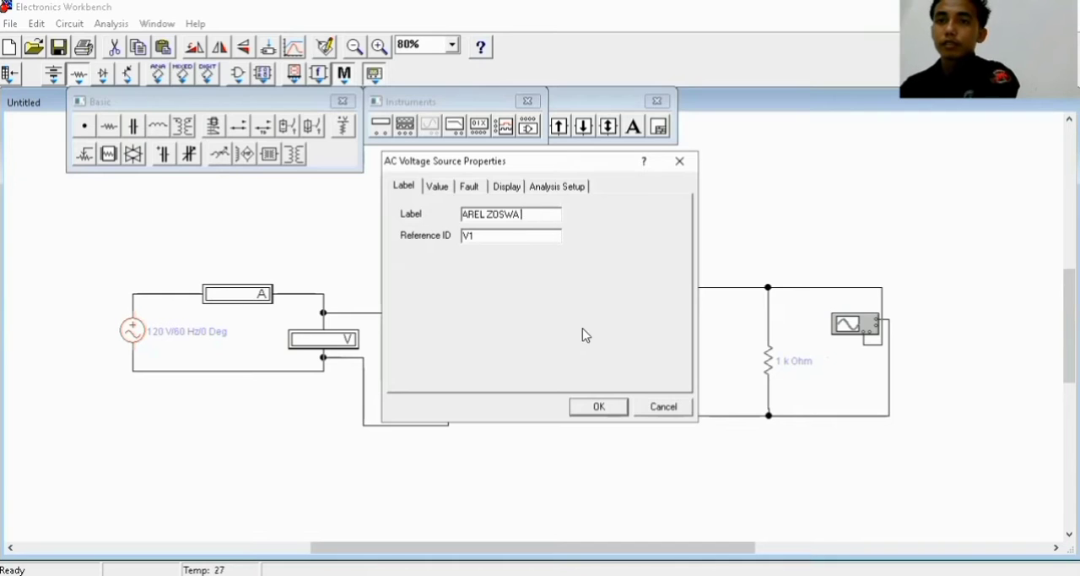
{"action": "left_click", "coordinate": [603, 409]}
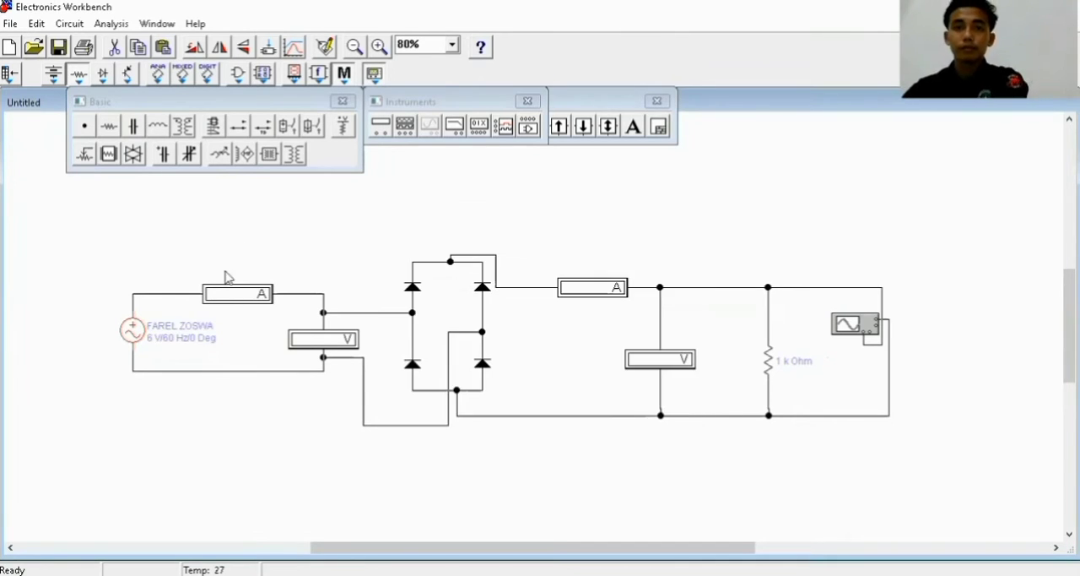
Label the first ammeter "A AC" and set its mode to AC
{"action": "double_click", "coordinate": [244, 295]}
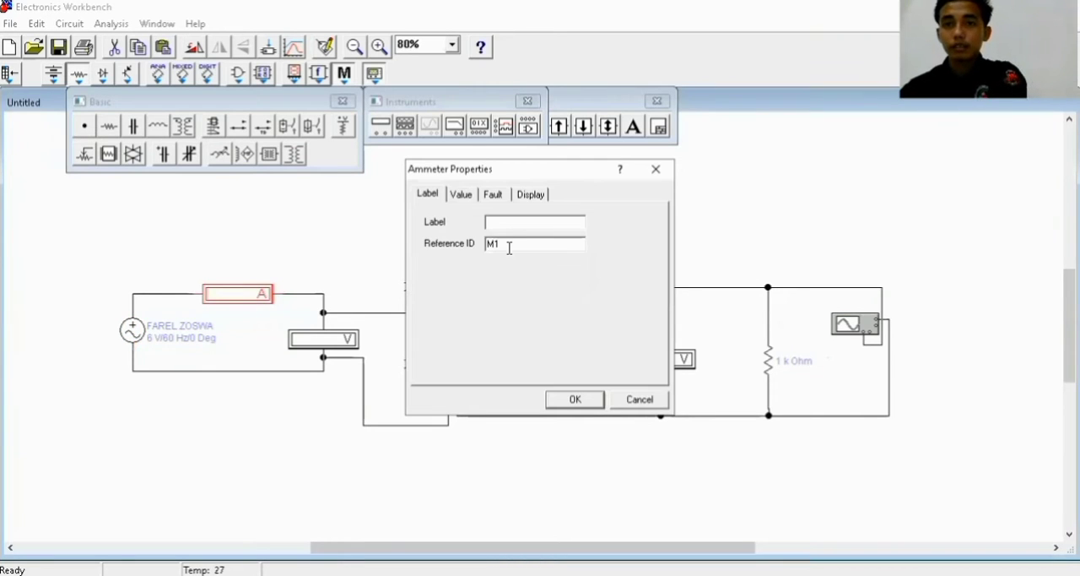
{"action": "type", "text": "A"}
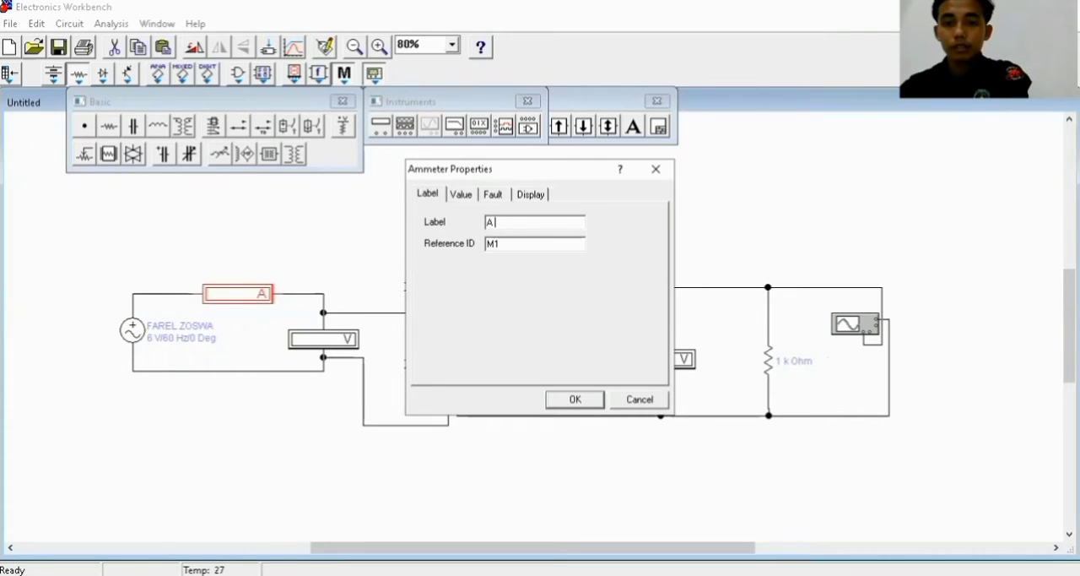
{"action": "key", "text": "BackSpace"}
{"action": "key", "text": "BackSpace"}
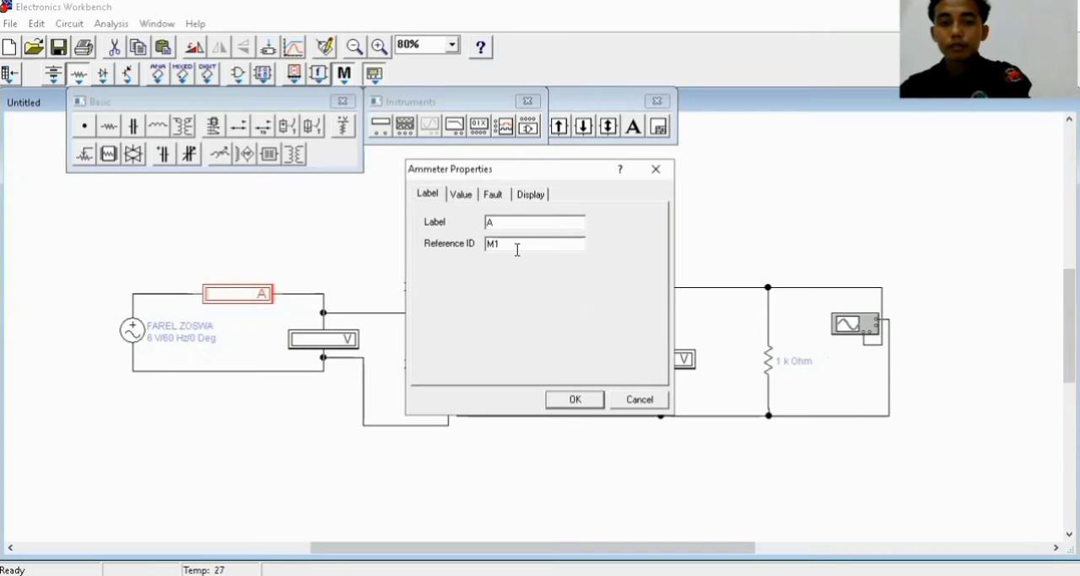
{"action": "type", "text": "AC"}
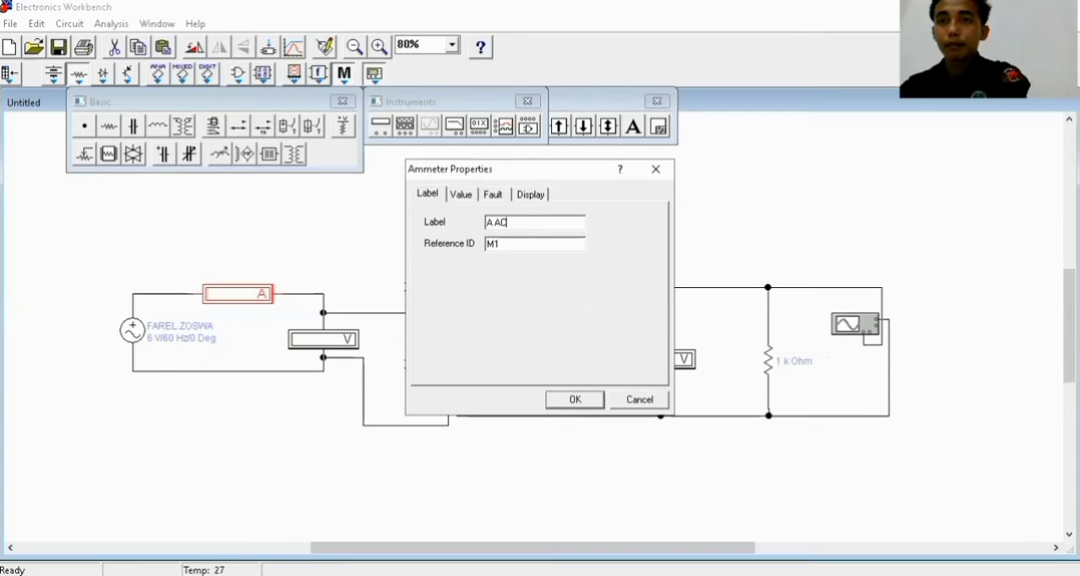
{"action": "left_click", "coordinate": [472, 196]}
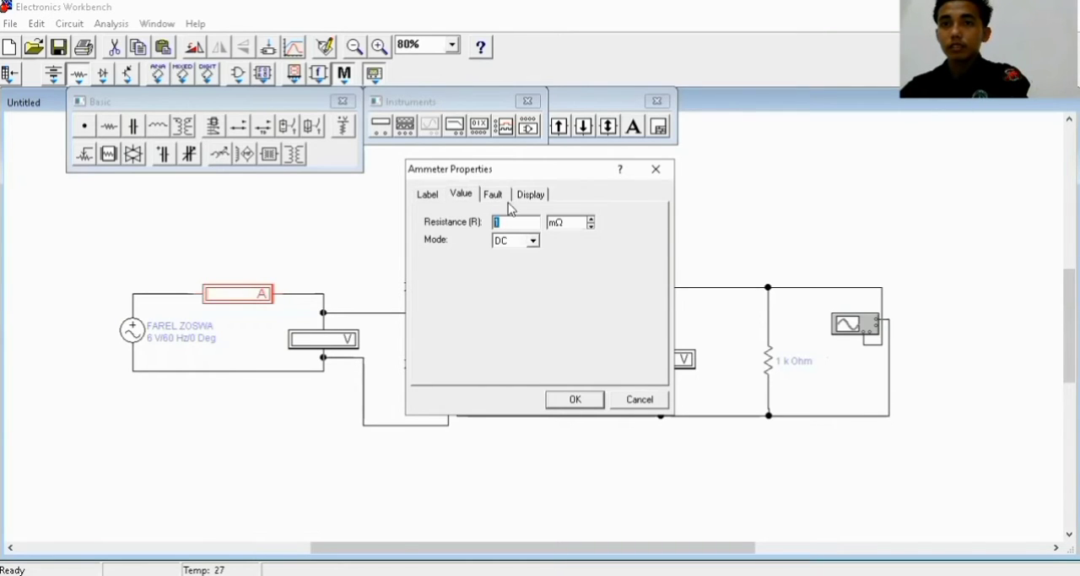
{"action": "left_click", "coordinate": [533, 240]}
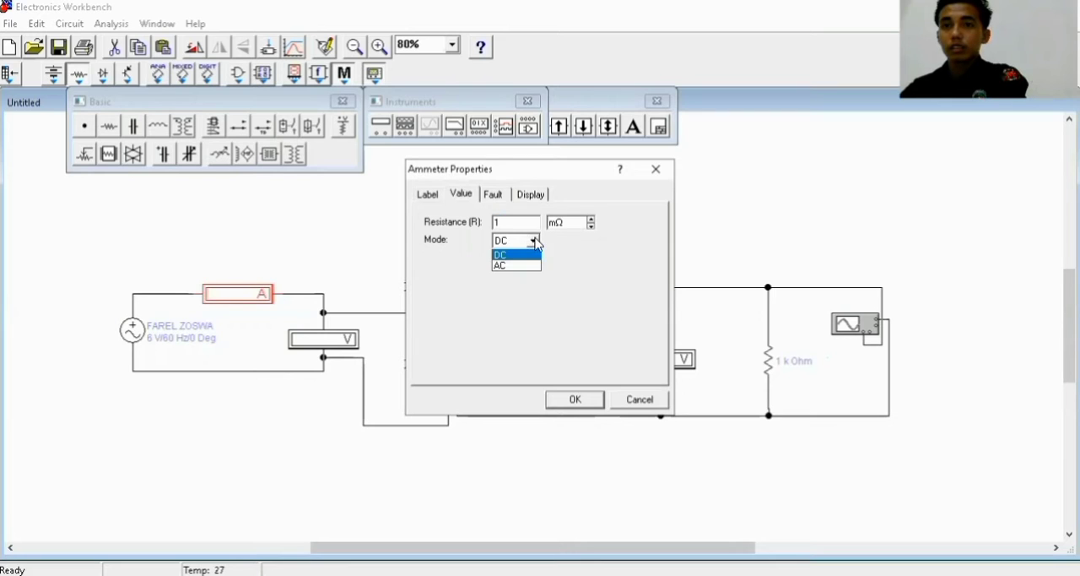
{"action": "left_click", "coordinate": [514, 266]}
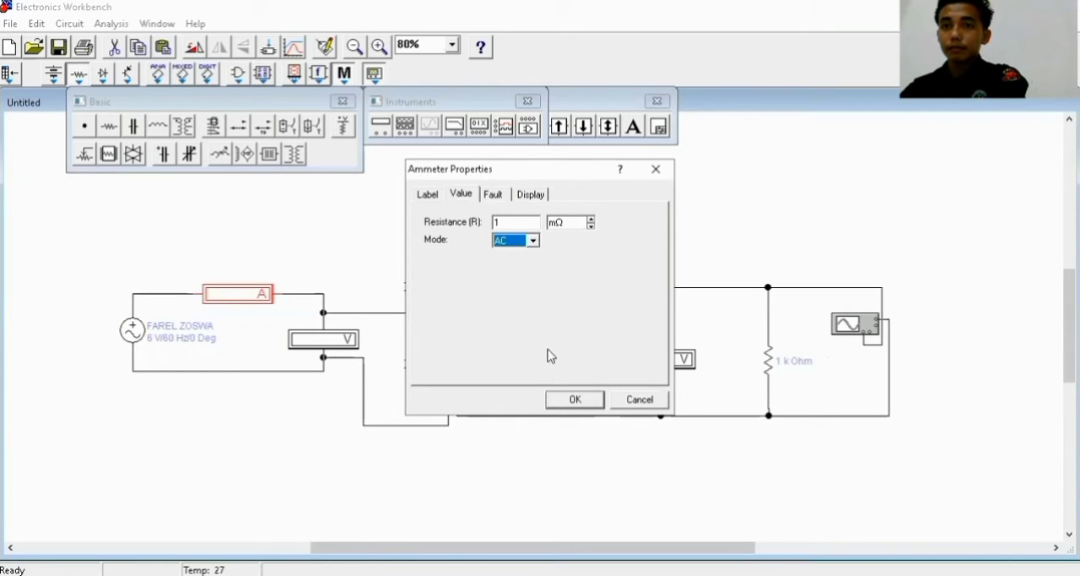
{"action": "left_click", "coordinate": [573, 399]}
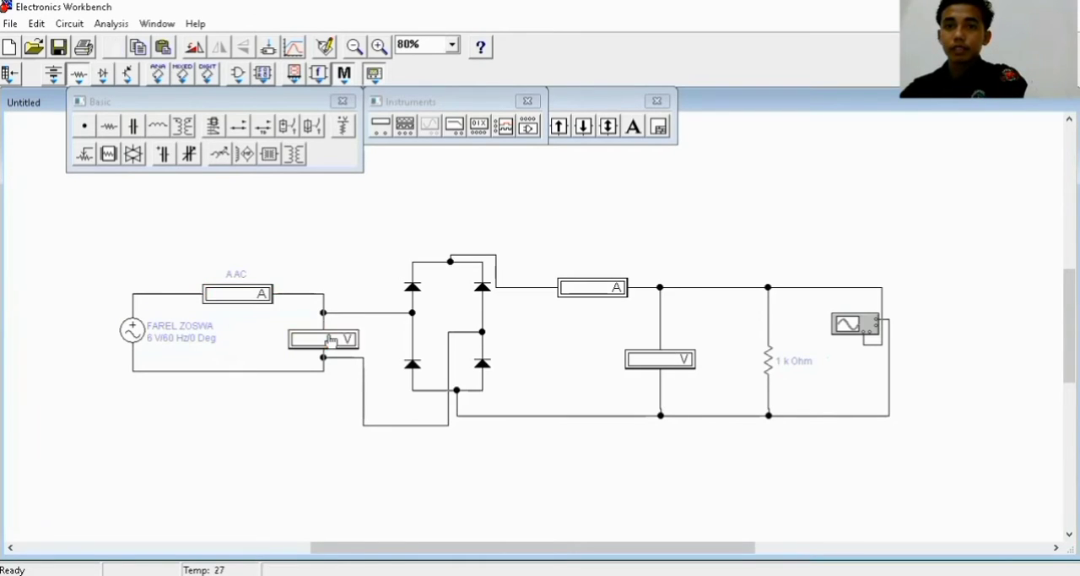
Set the first voltmeter's mode to AC and label it "V AC"
{"action": "double_click", "coordinate": [330, 339]}
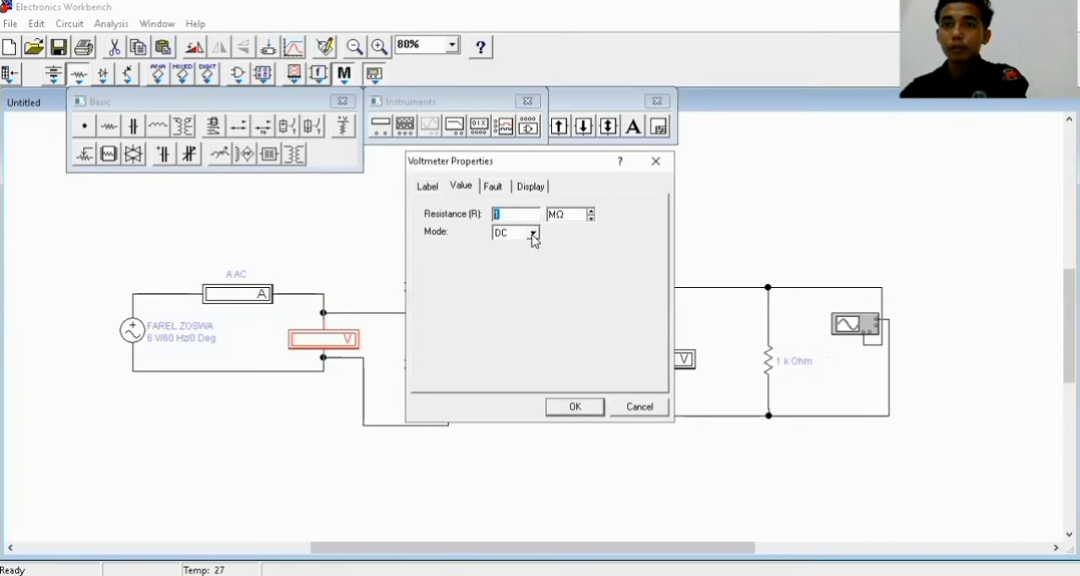
{"action": "left_click", "coordinate": [533, 235]}
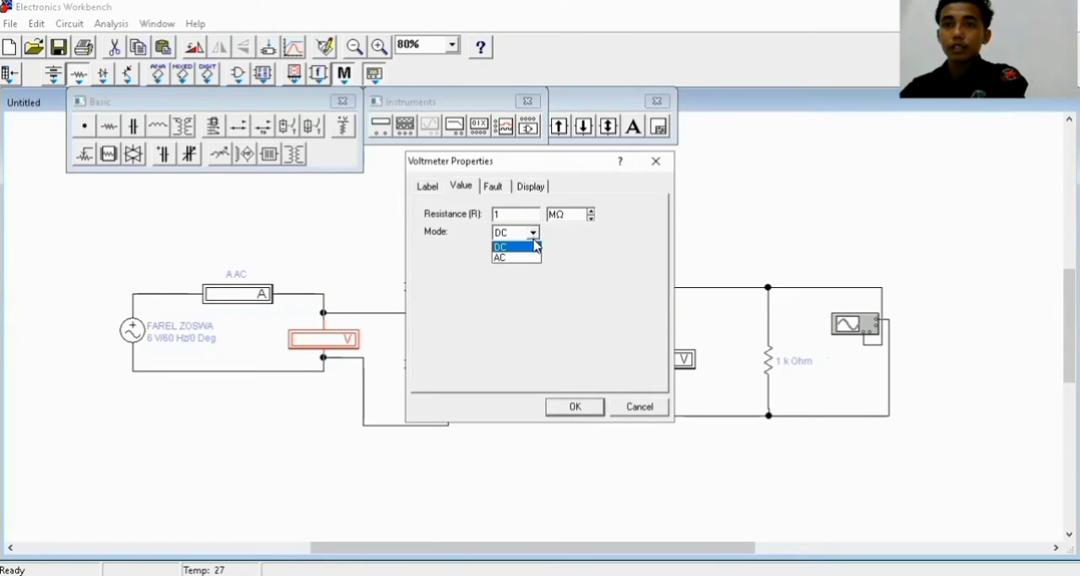
{"action": "left_click", "coordinate": [517, 258]}
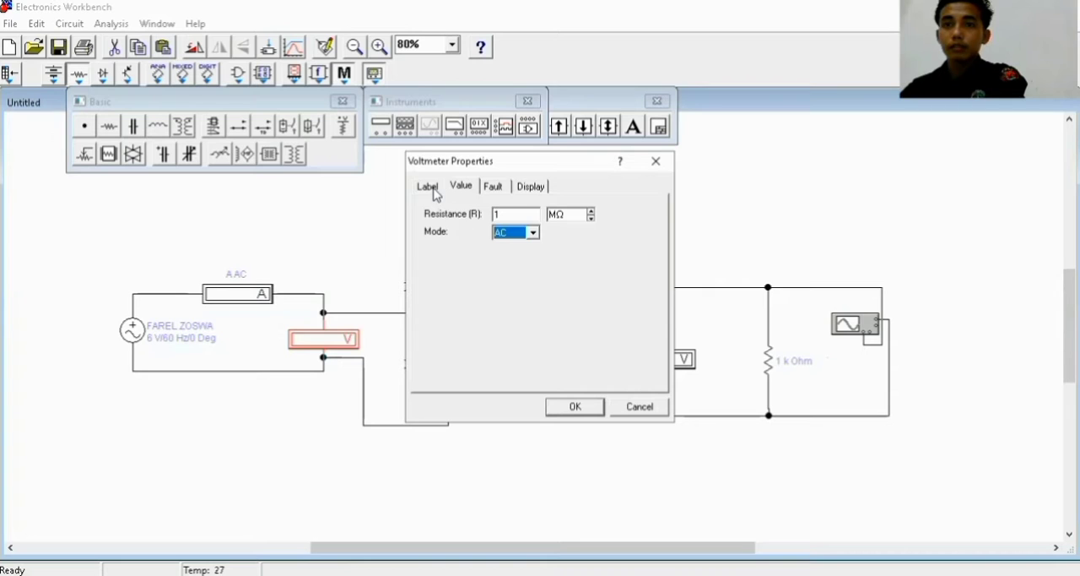
{"action": "left_click", "coordinate": [434, 188]}
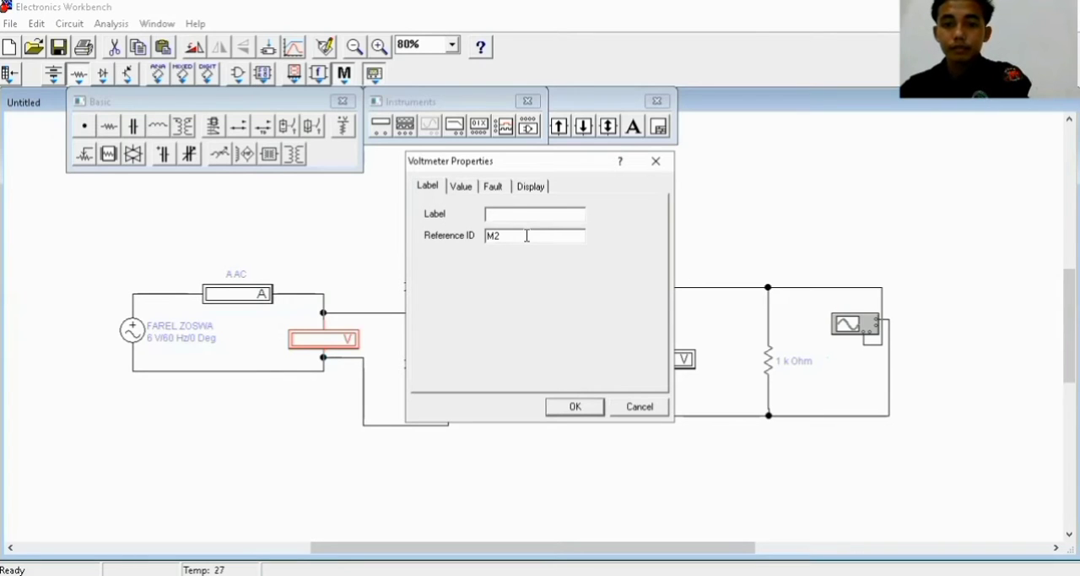
{"action": "type", "text": "V A"}
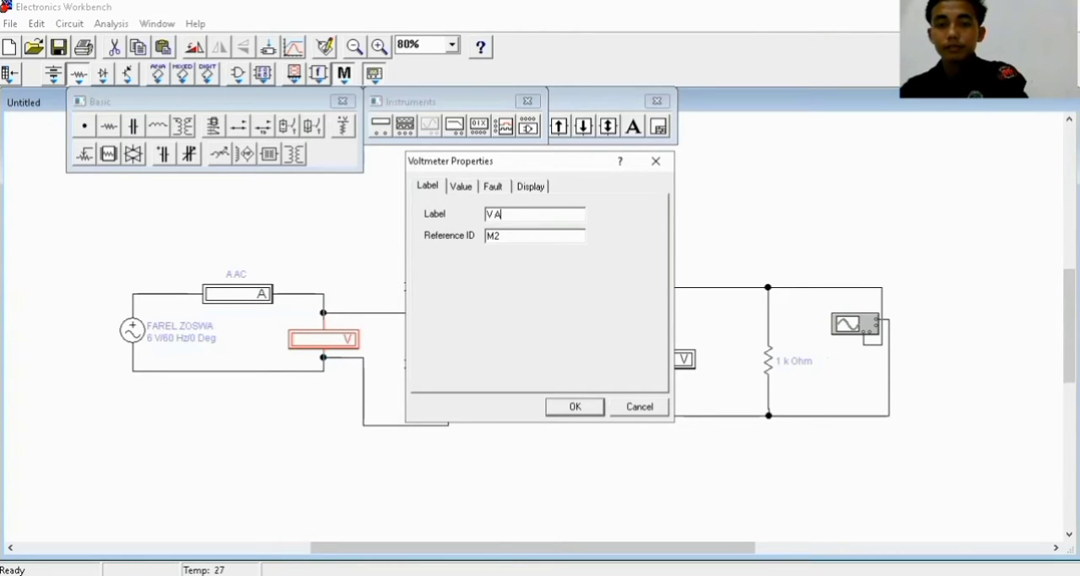
{"action": "type", "text": "C"}
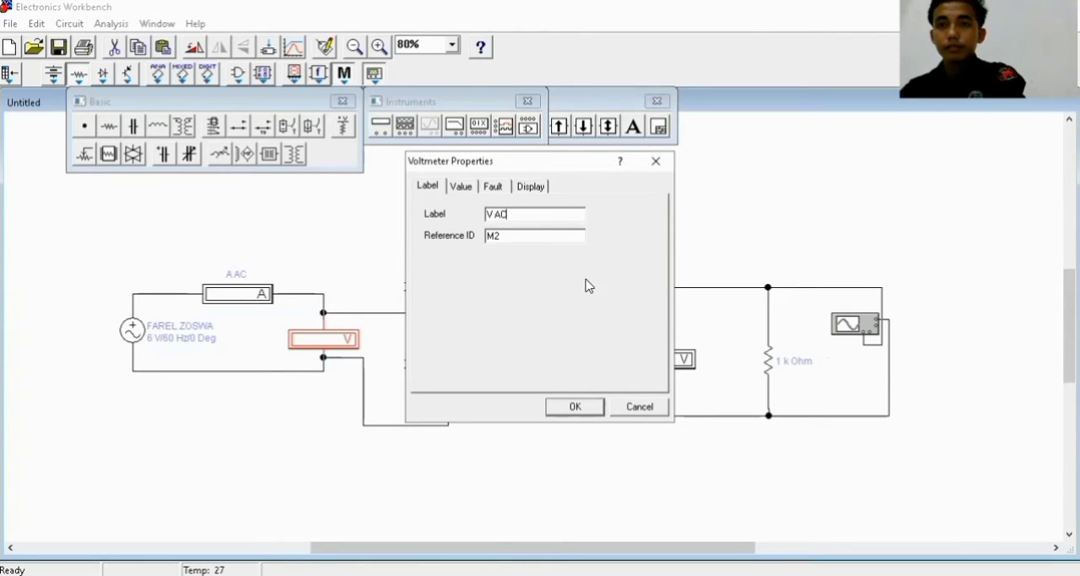
{"action": "left_click", "coordinate": [574, 407]}
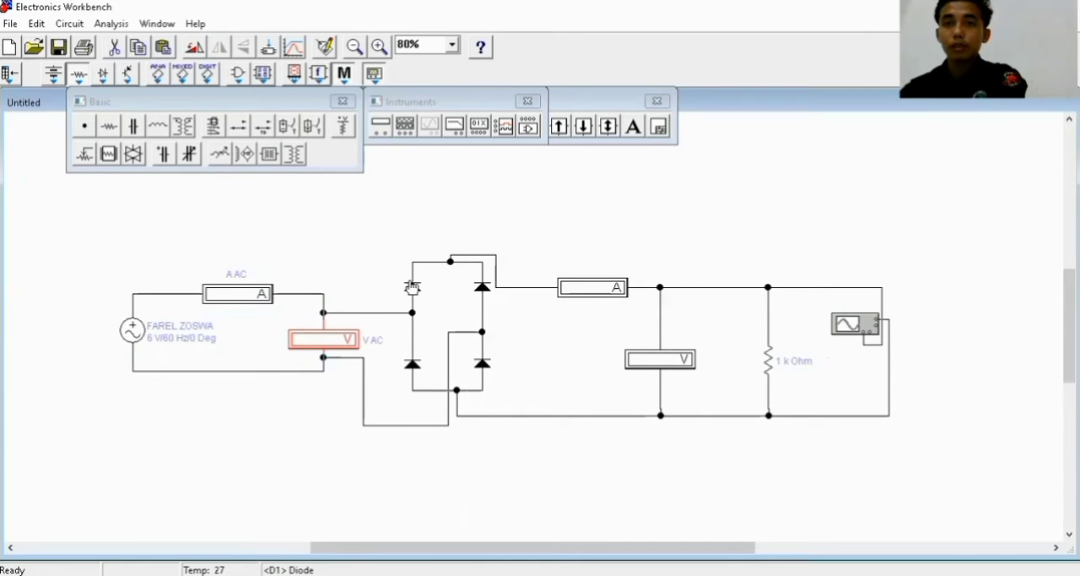
Label the upper-left diode of the bridge "D1" and the lower-left diode "D2"
{"action": "double_click", "coordinate": [412, 287]}
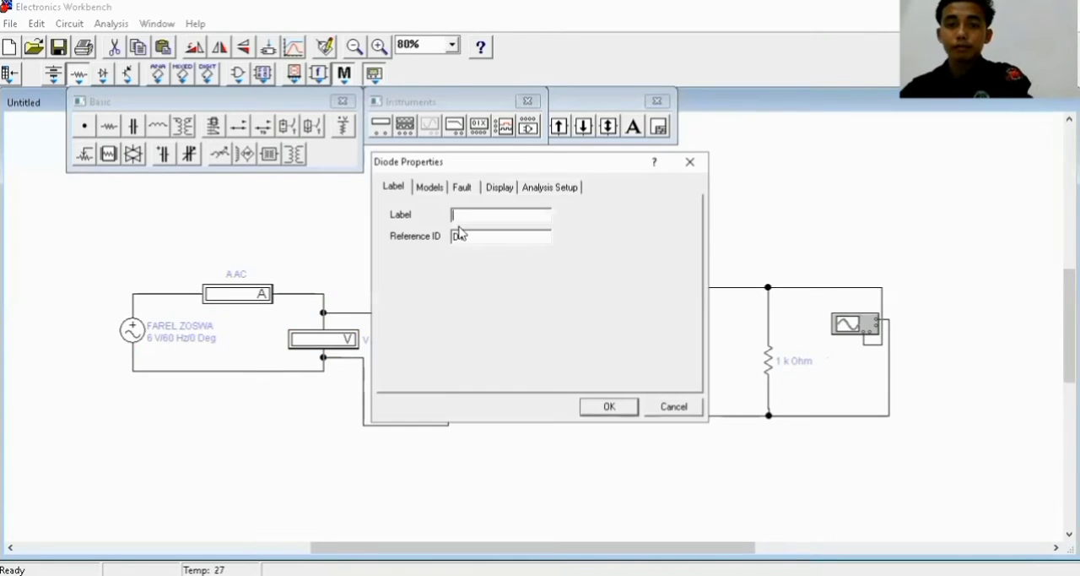
{"action": "type", "text": "D1"}
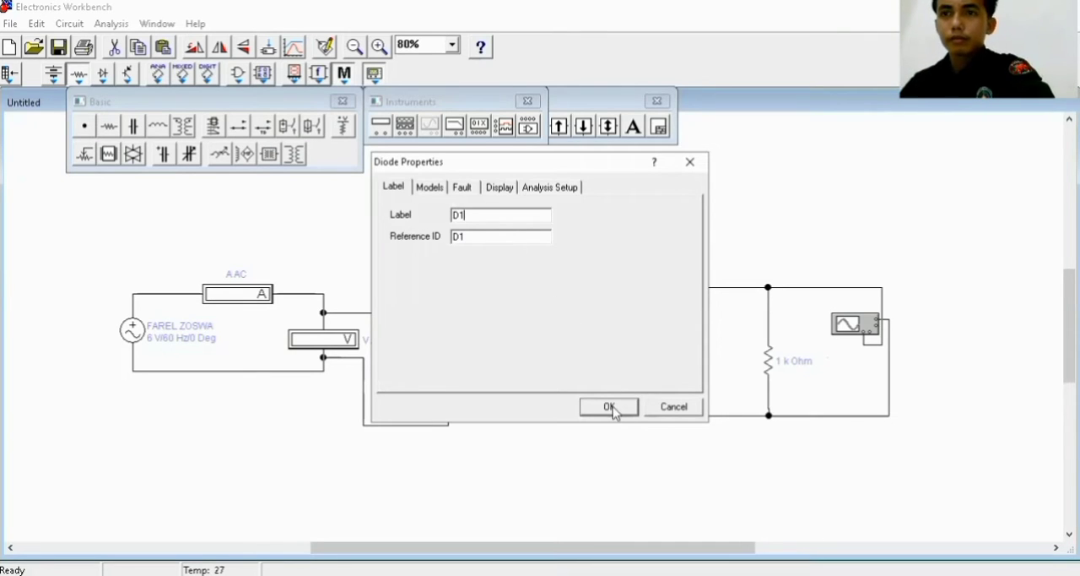
{"action": "left_click", "coordinate": [609, 407]}
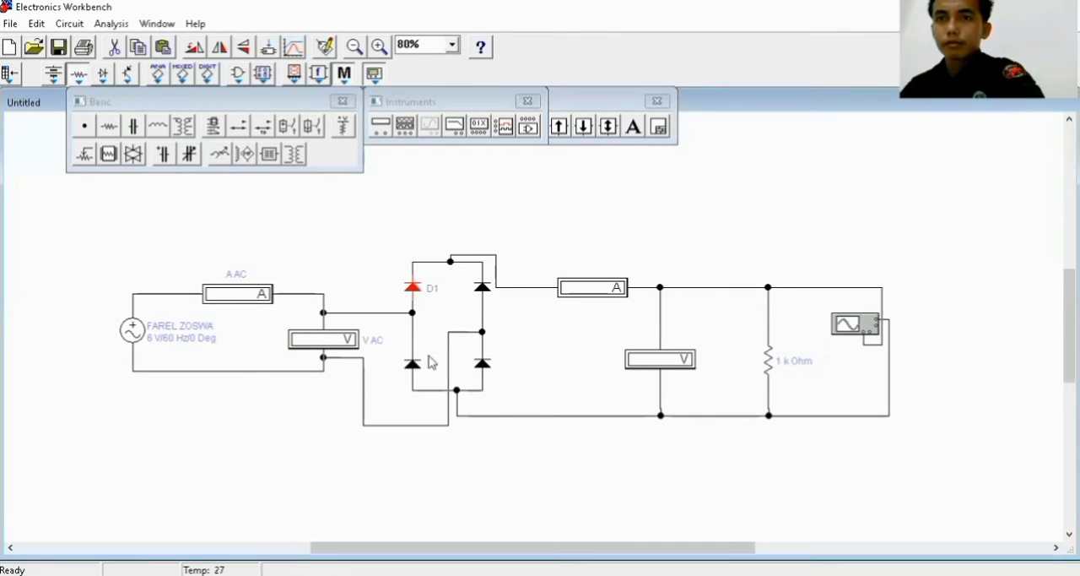
{"action": "double_click", "coordinate": [411, 368]}
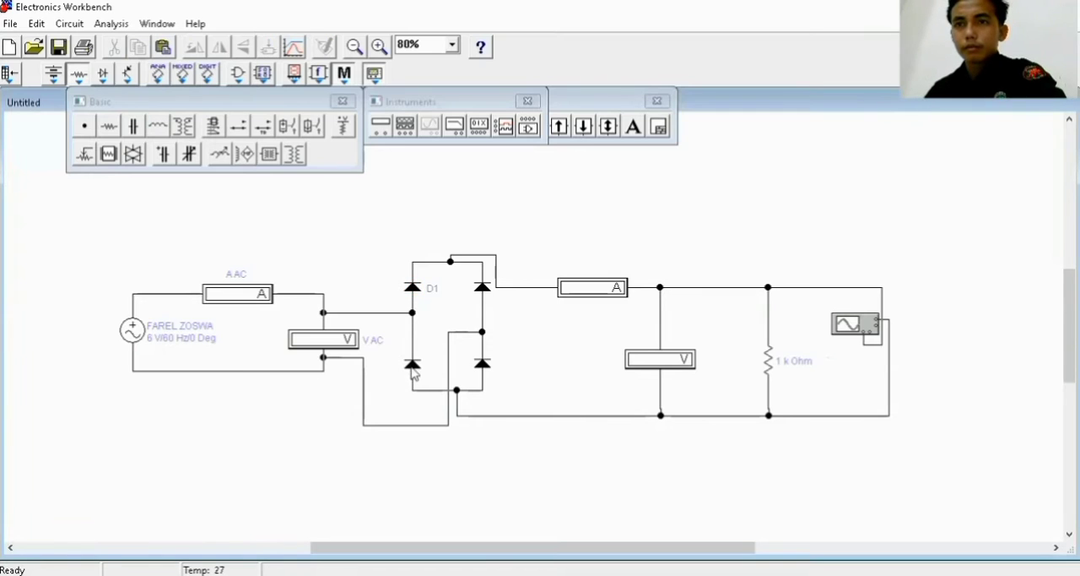
{"action": "type", "text": "D"}
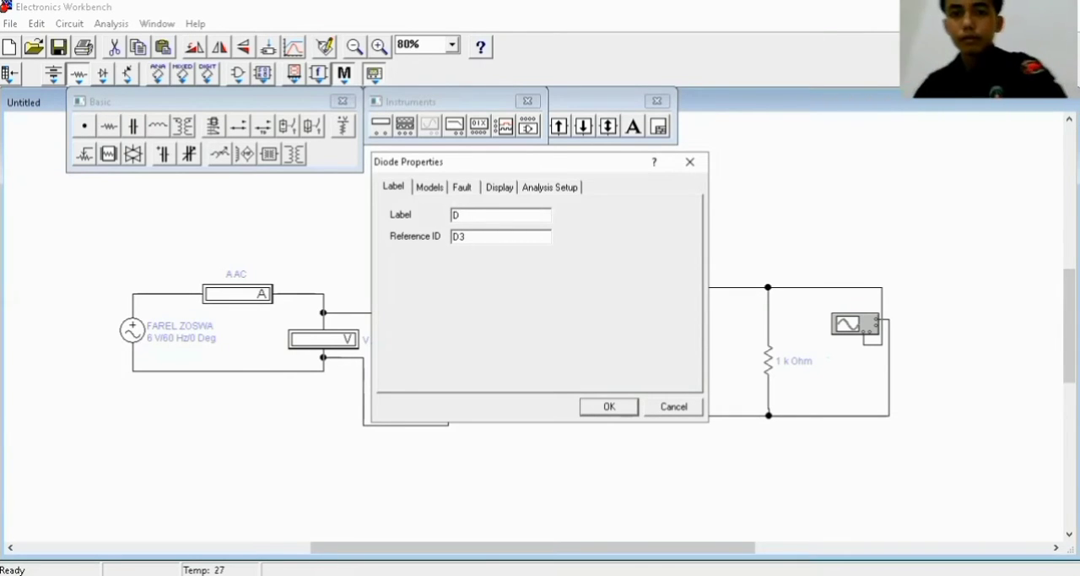
{"action": "type", "text": "2"}
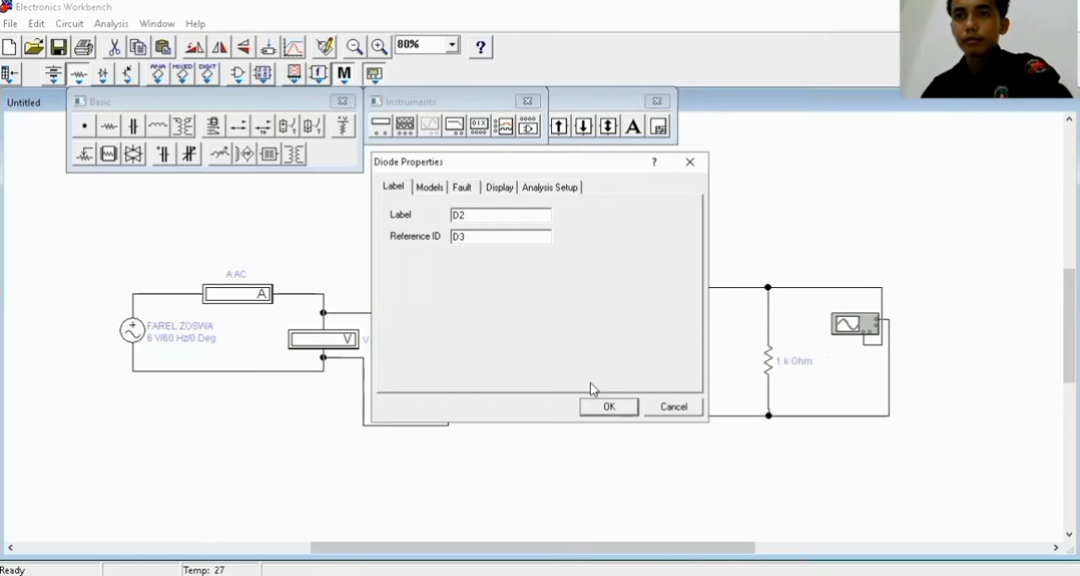
{"action": "left_click", "coordinate": [609, 406]}
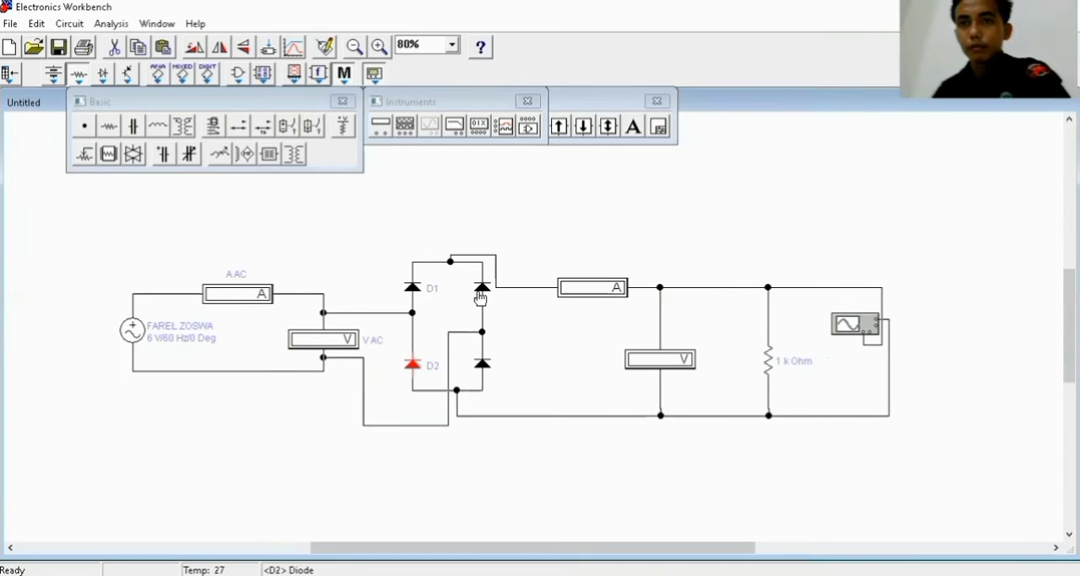
Label the upper-right diode of the bridge "D3" and the lower-right diode "D4"
{"action": "left_click", "coordinate": [482, 288]}
{"action": "double_click", "coordinate": [482, 289]}
{"action": "type", "text": "D3"}
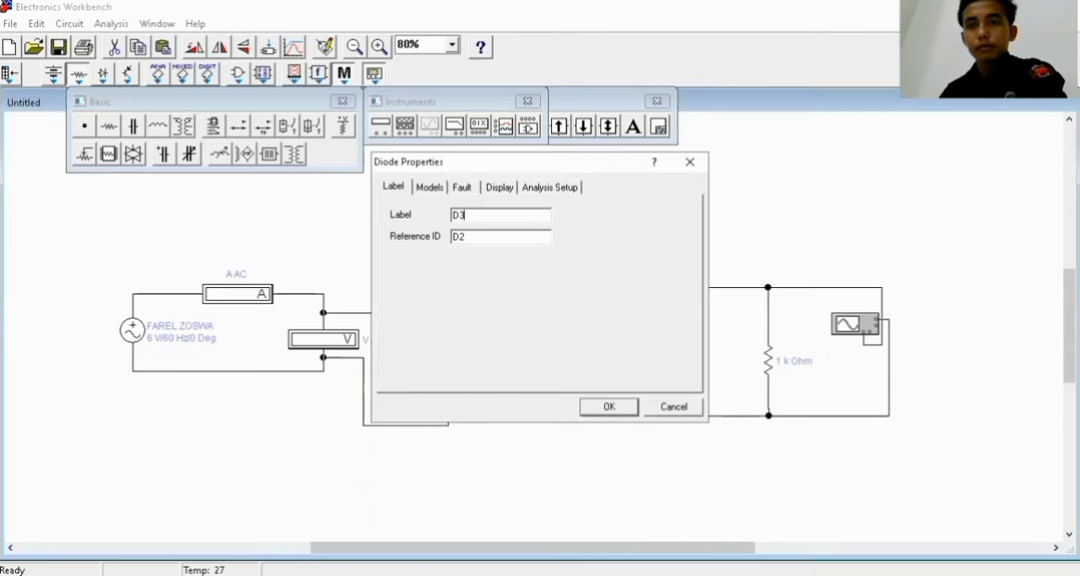
{"action": "left_click", "coordinate": [608, 409]}
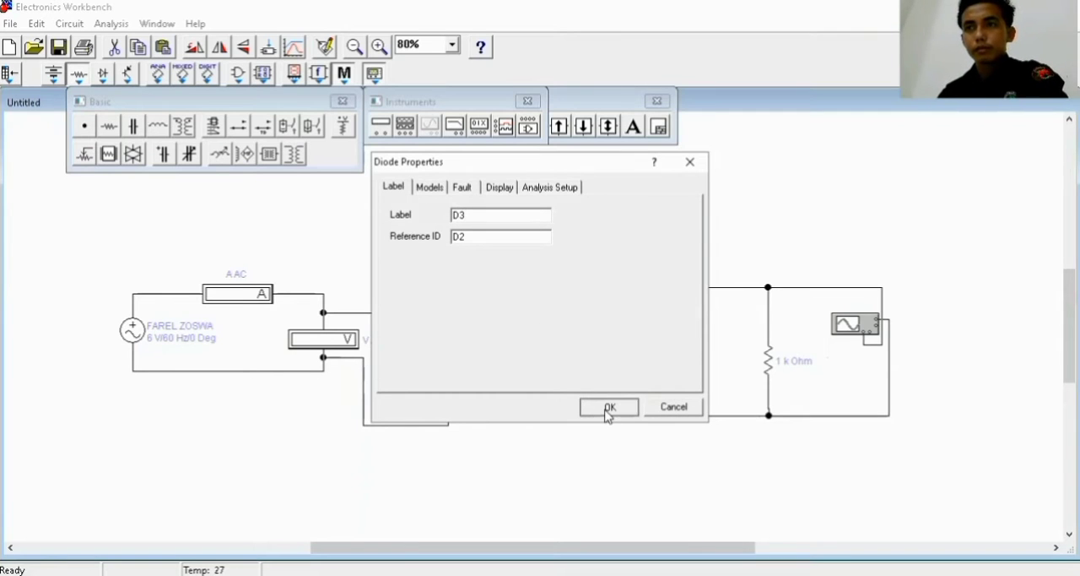
{"action": "left_click", "coordinate": [482, 365]}
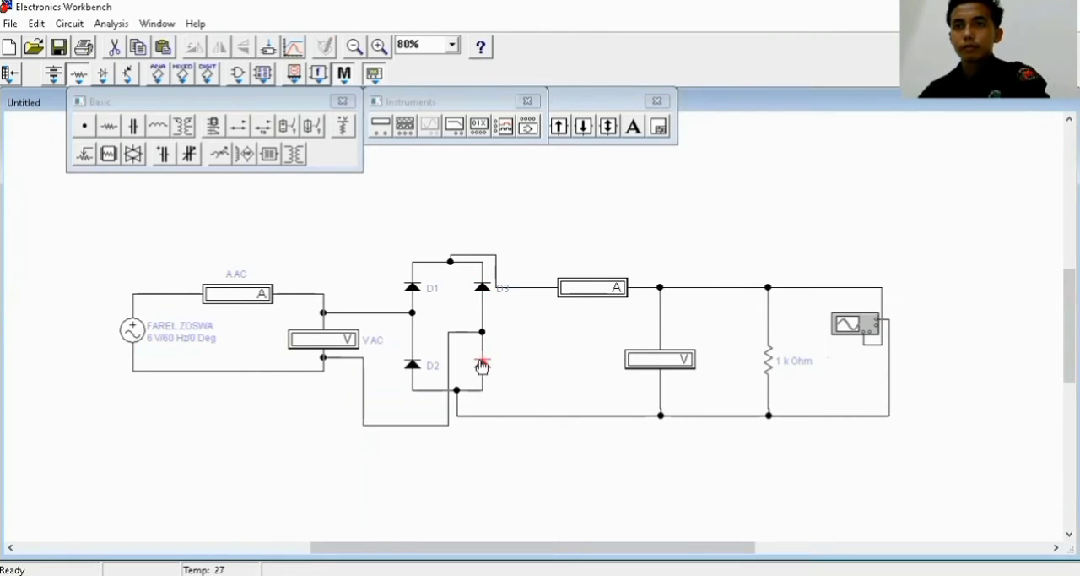
{"action": "double_click", "coordinate": [482, 365]}
{"action": "type", "text": "D4"}
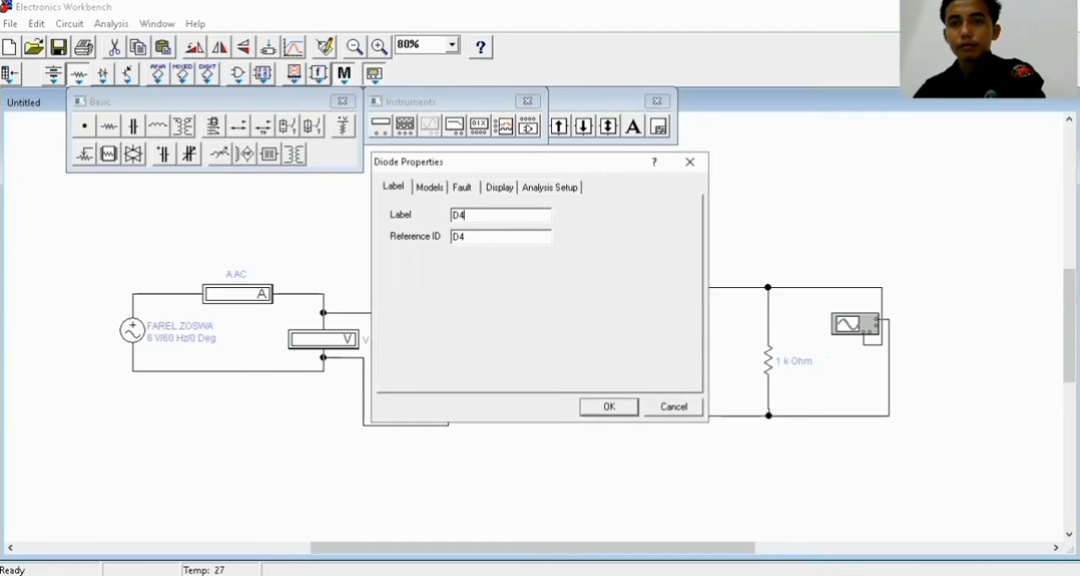
{"action": "left_click", "coordinate": [604, 409]}
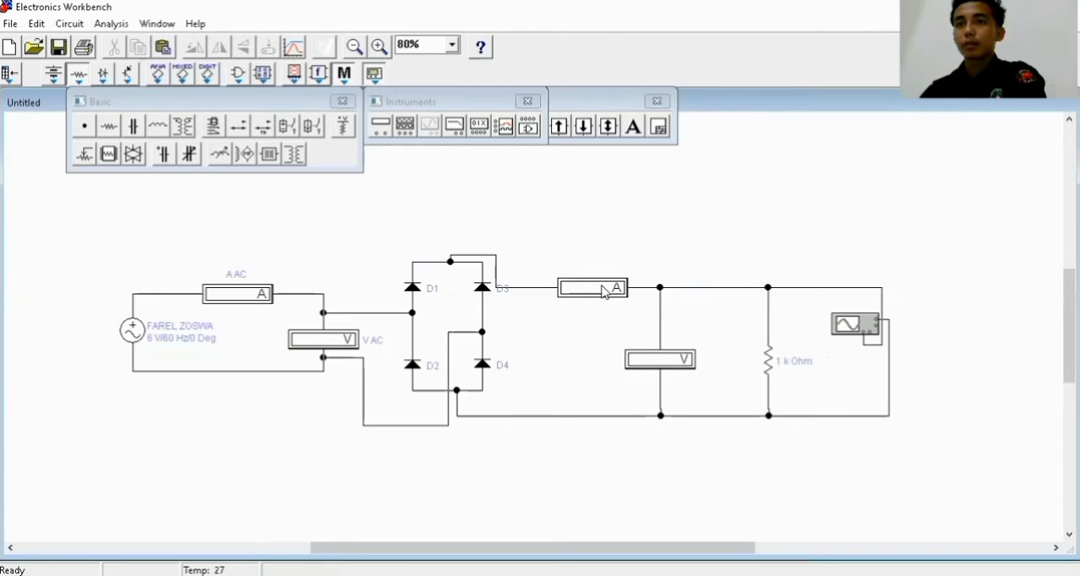
Label the ammeter on the bridge's output "A DC" and keep its mode at DC
{"action": "double_click", "coordinate": [603, 292]}
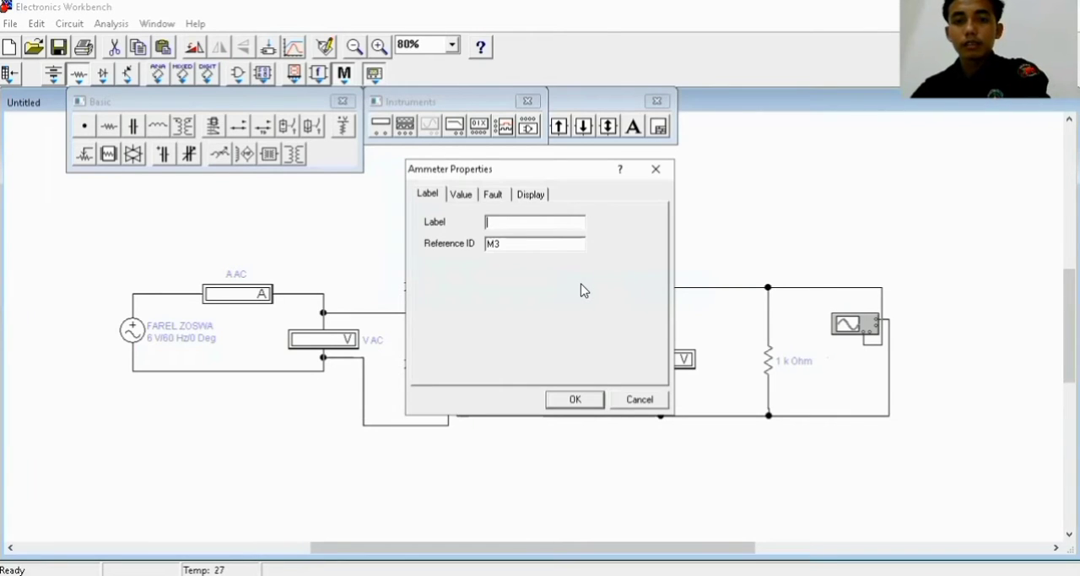
{"action": "type", "text": "A DC"}
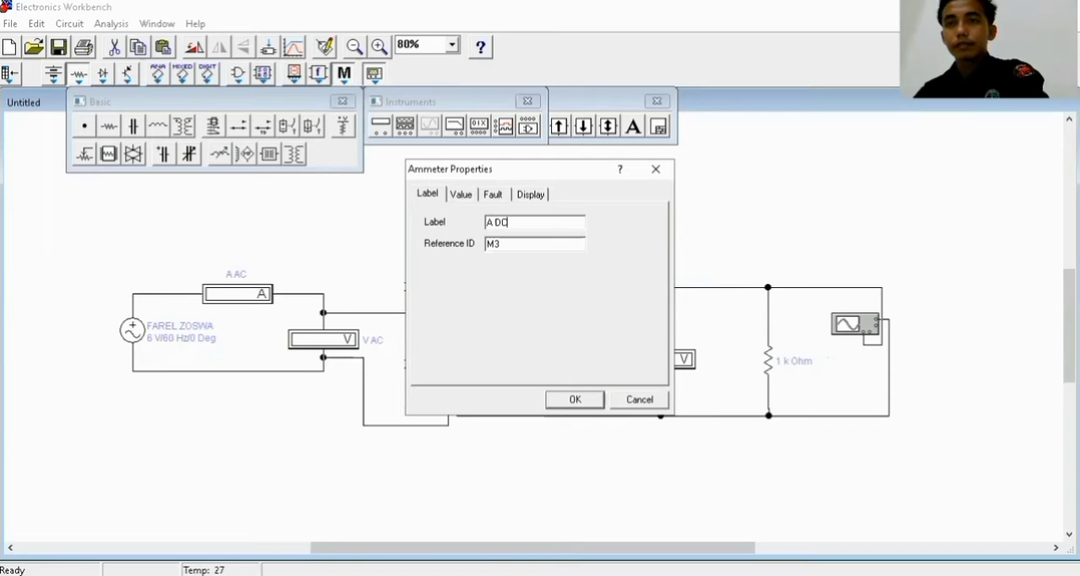
{"action": "left_click", "coordinate": [461, 195]}
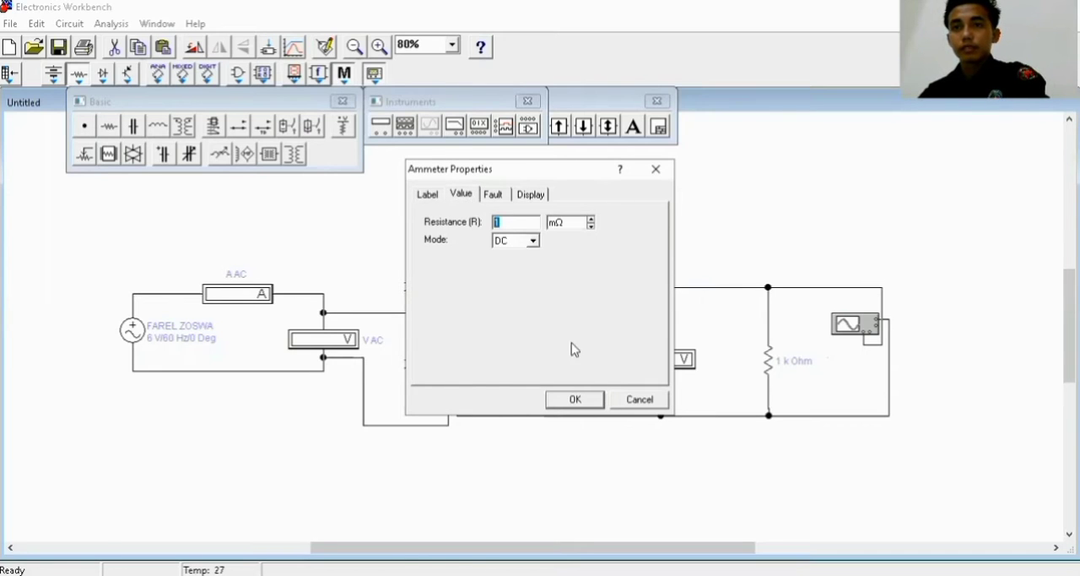
{"action": "left_click", "coordinate": [579, 400]}
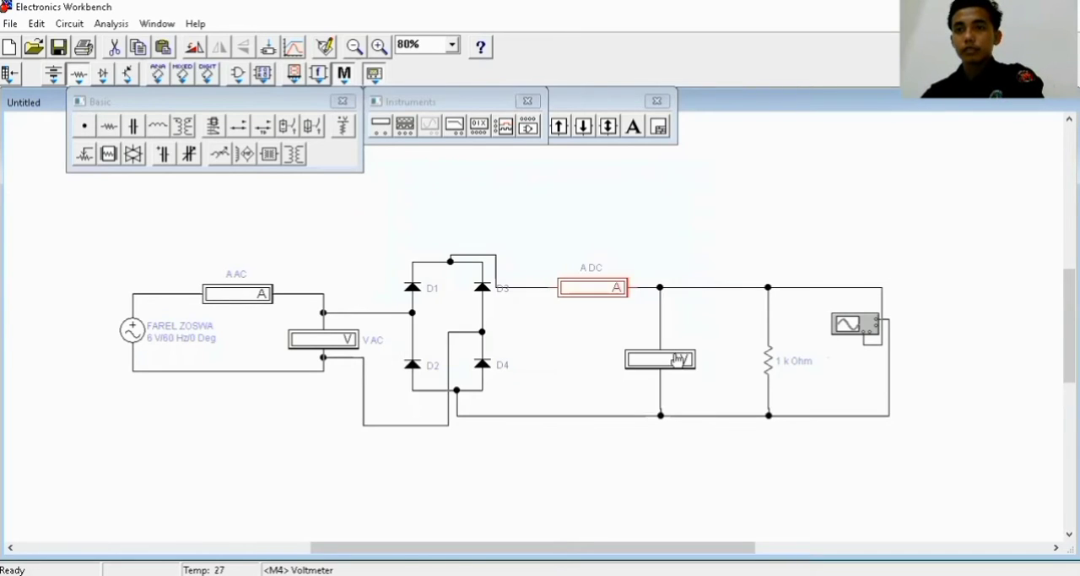
Label the voltmeter across the bridge's output "V DC", keeping its mode at DC
{"action": "left_click", "coordinate": [675, 361]}
{"action": "double_click", "coordinate": [675, 361]}
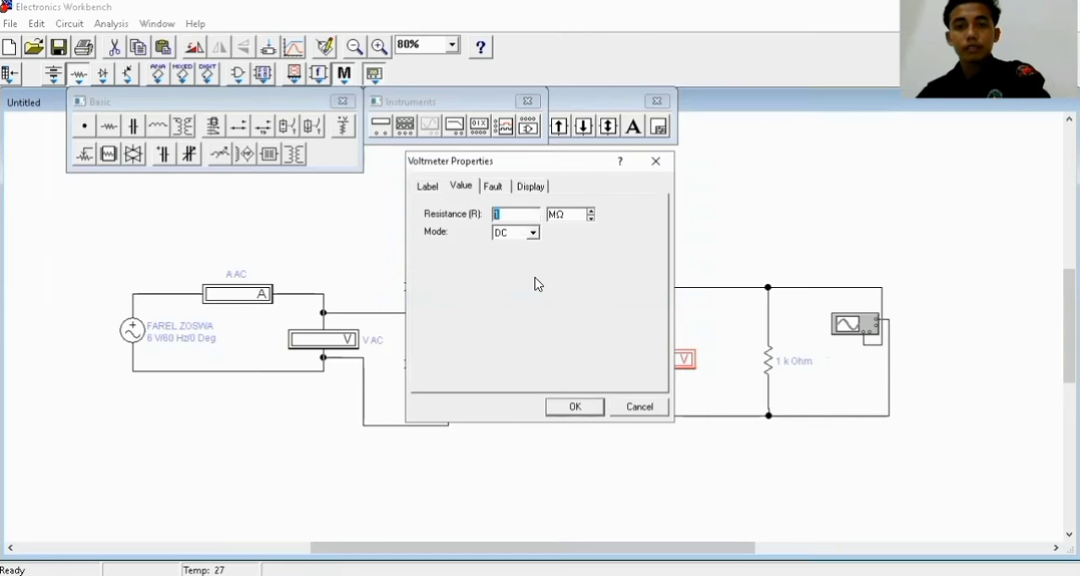
{"action": "left_click", "coordinate": [428, 186]}
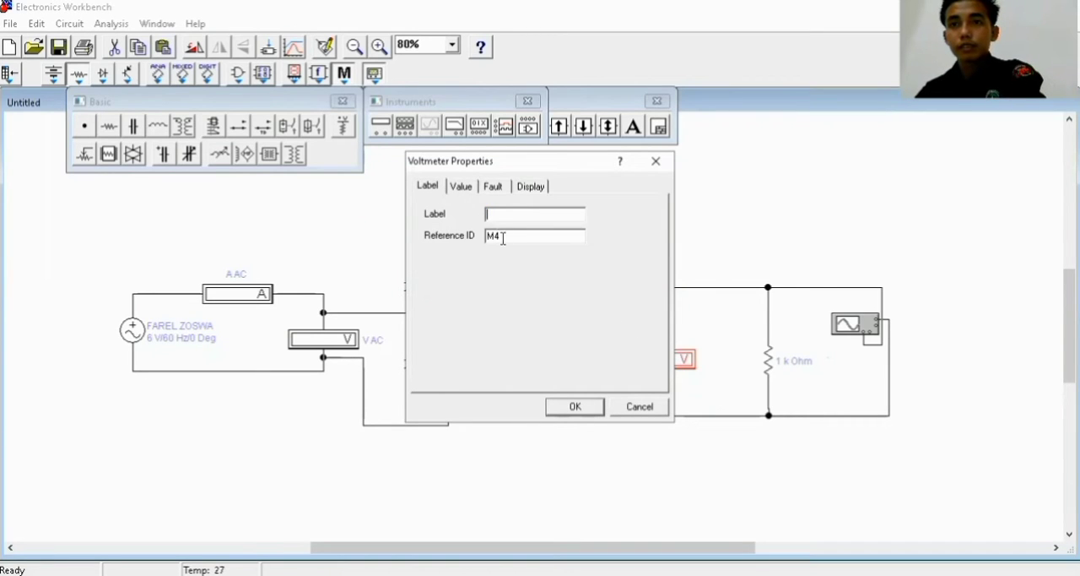
{"action": "type", "text": "V DC"}
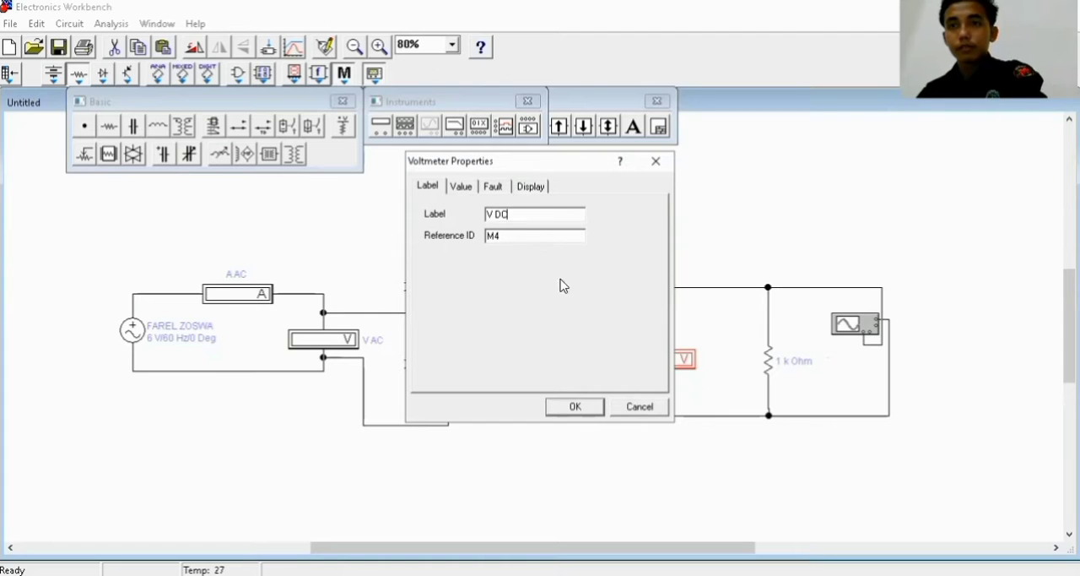
{"action": "left_click", "coordinate": [591, 409]}
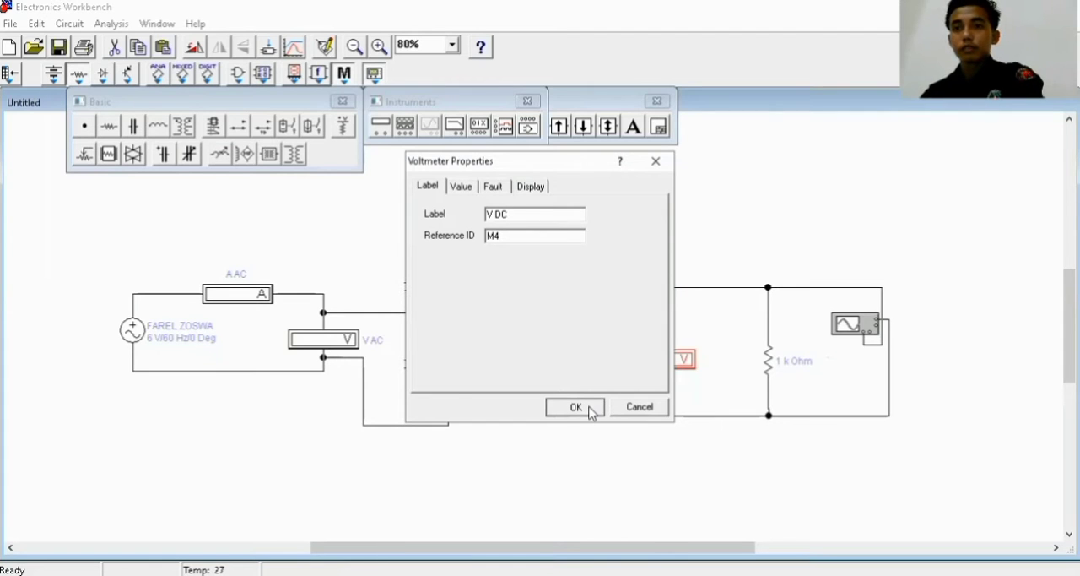
Label the load resistor "R" and set its resistance to 470 Ω
{"action": "double_click", "coordinate": [772, 355]}
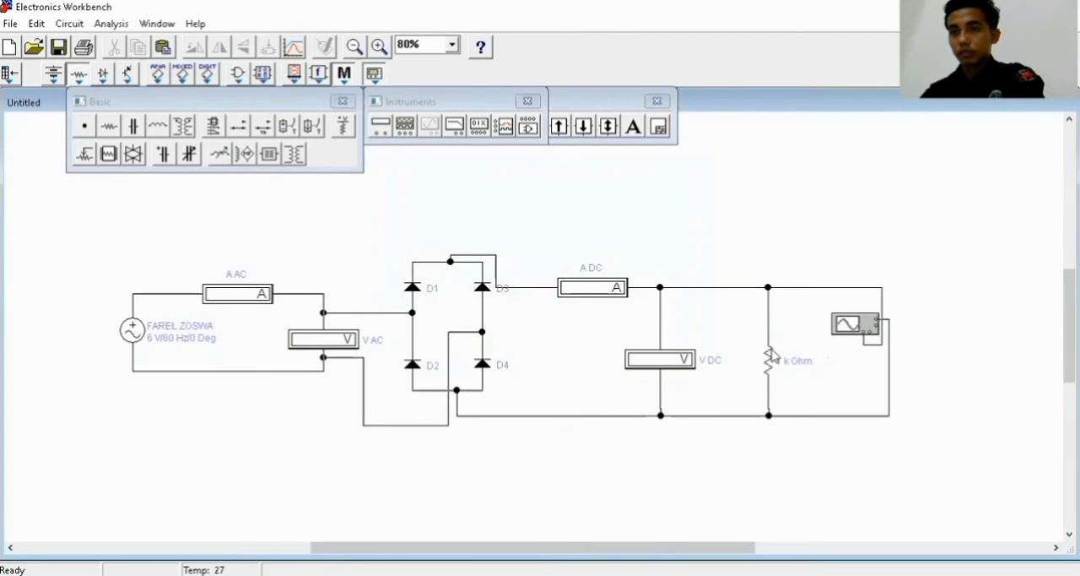
{"action": "type", "text": "R"}
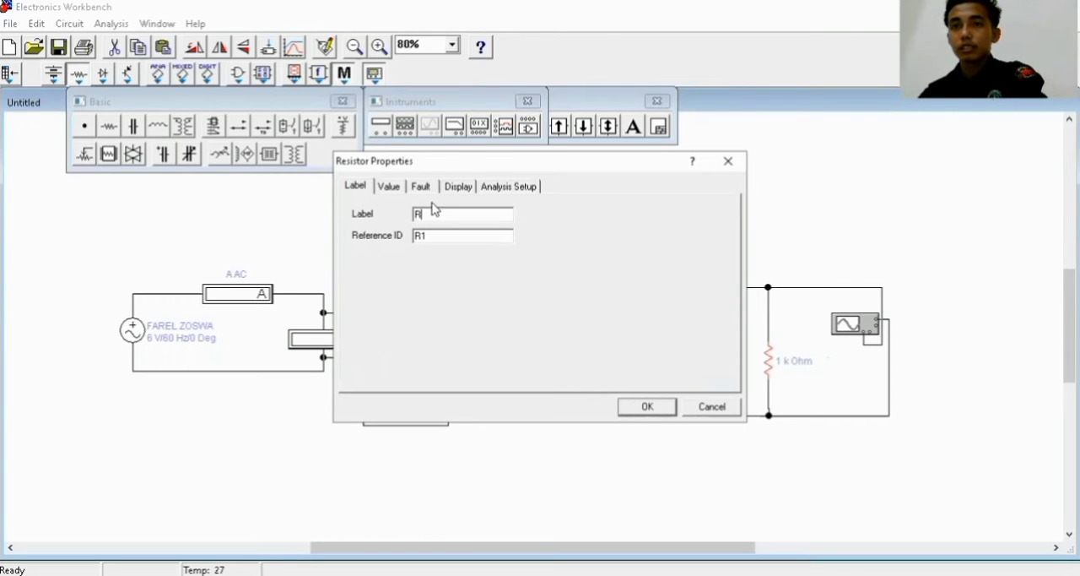
{"action": "left_click", "coordinate": [389, 187]}
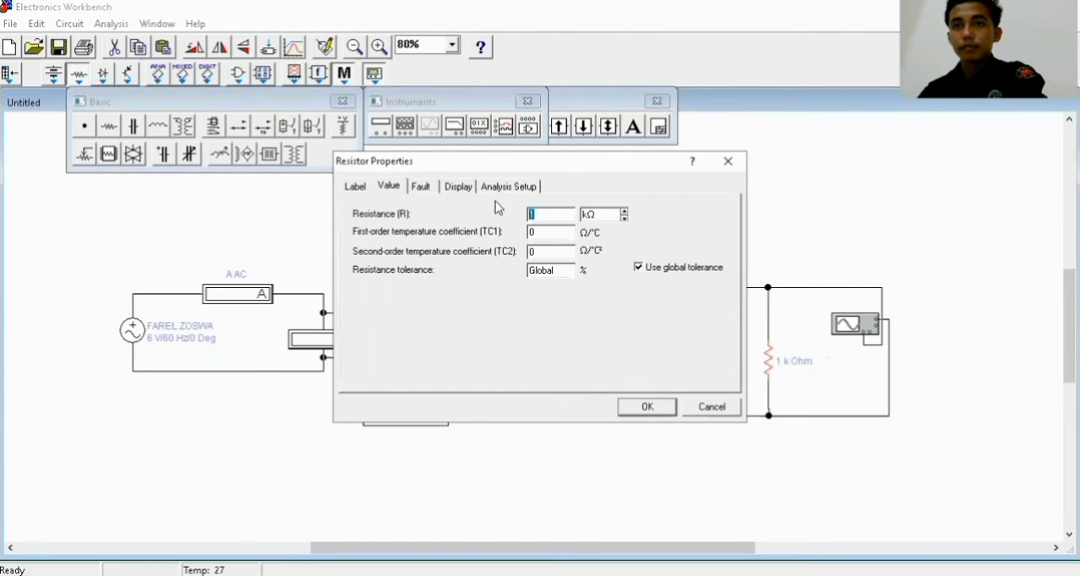
{"action": "left_click", "coordinate": [625, 218]}
{"action": "left_click", "coordinate": [548, 216]}
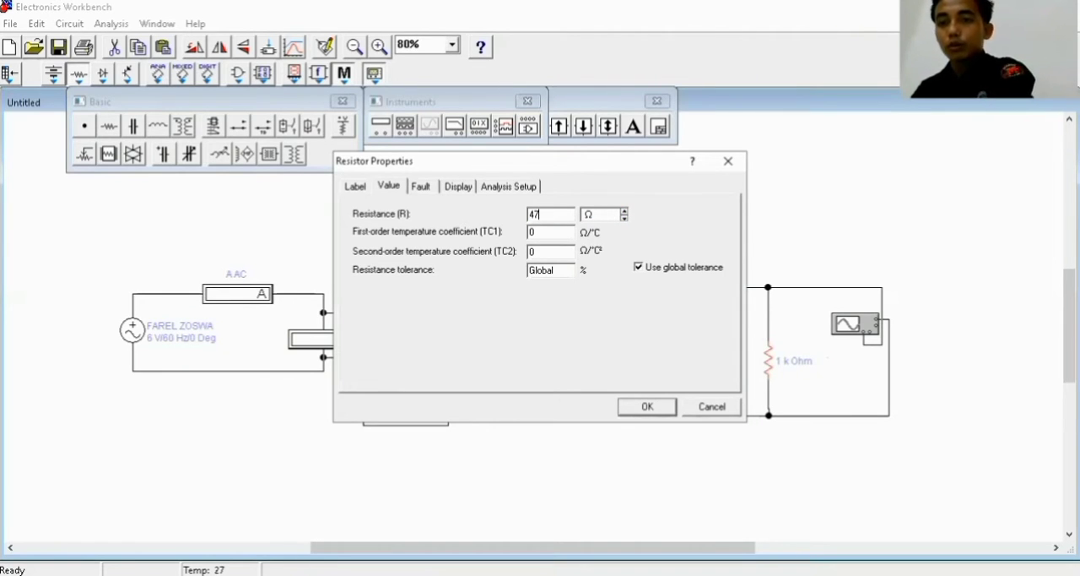
{"action": "type", "text": "470"}
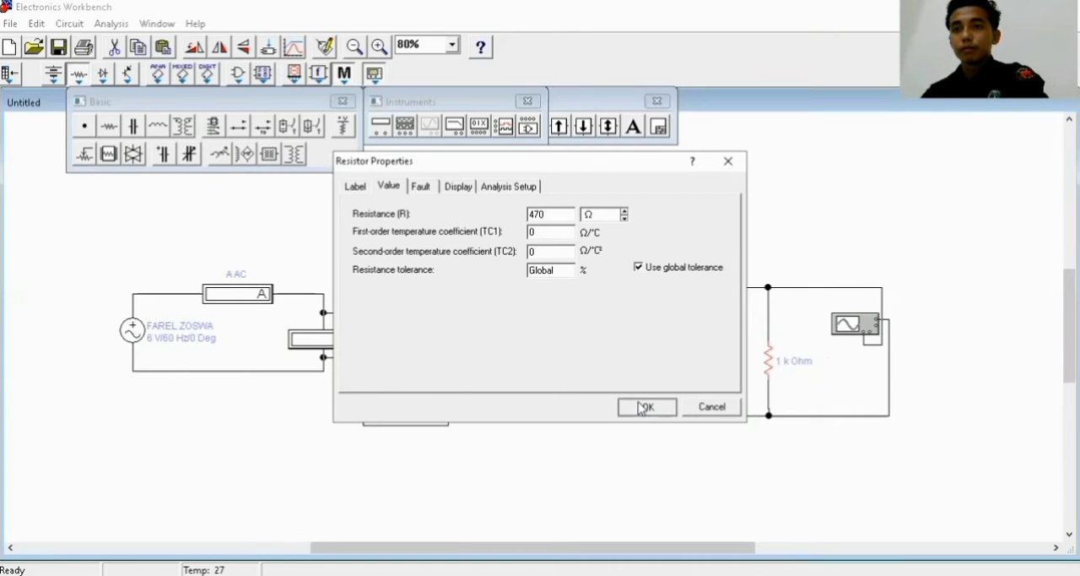
{"action": "left_click", "coordinate": [645, 407]}
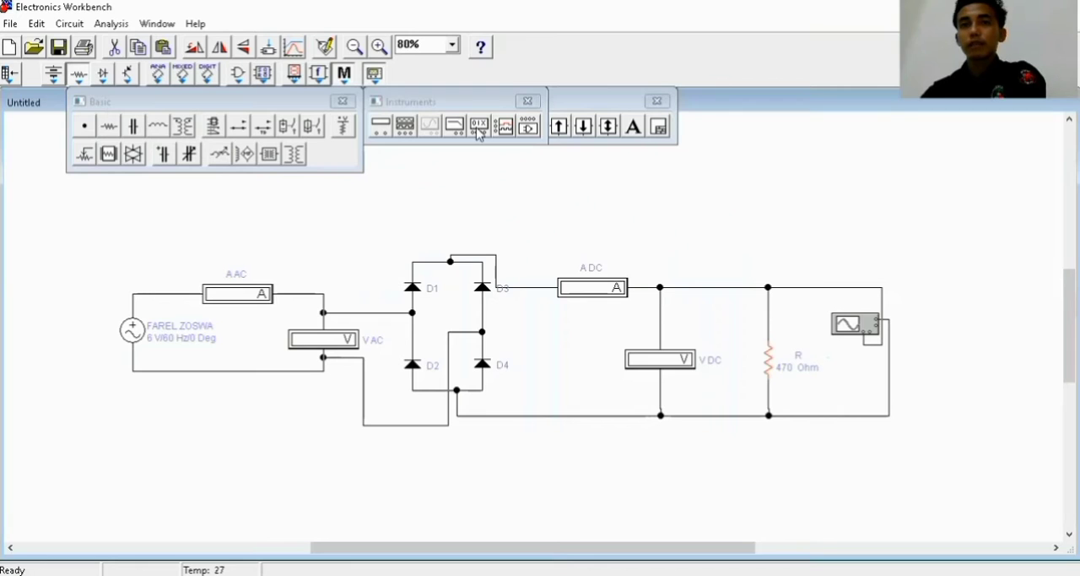
Put away the open component palettes and add a ground from the sources to the wire below the AC voltage source
{"action": "left_click", "coordinate": [343, 102]}
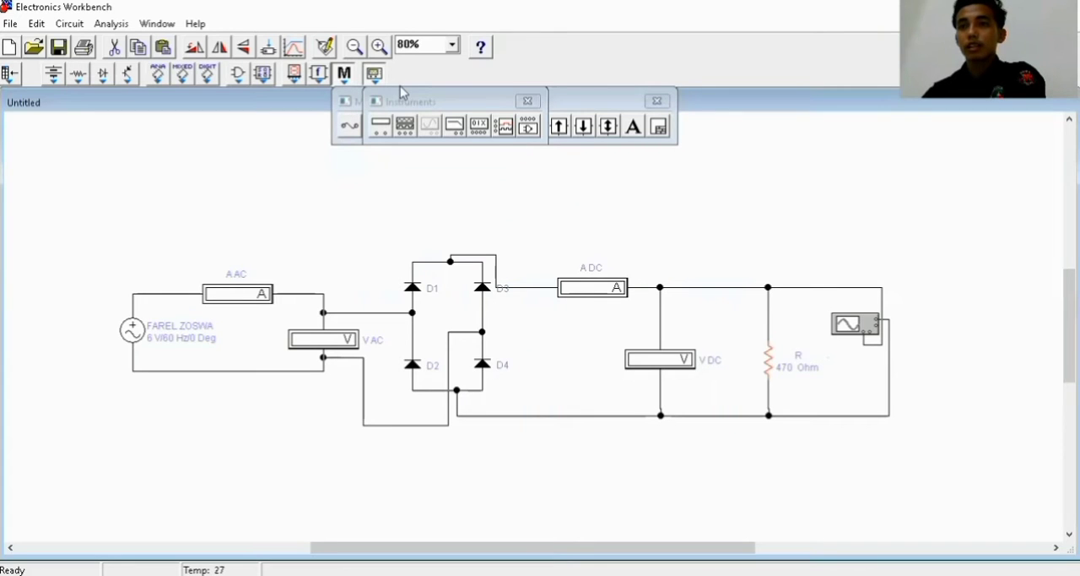
{"action": "left_click", "coordinate": [659, 101]}
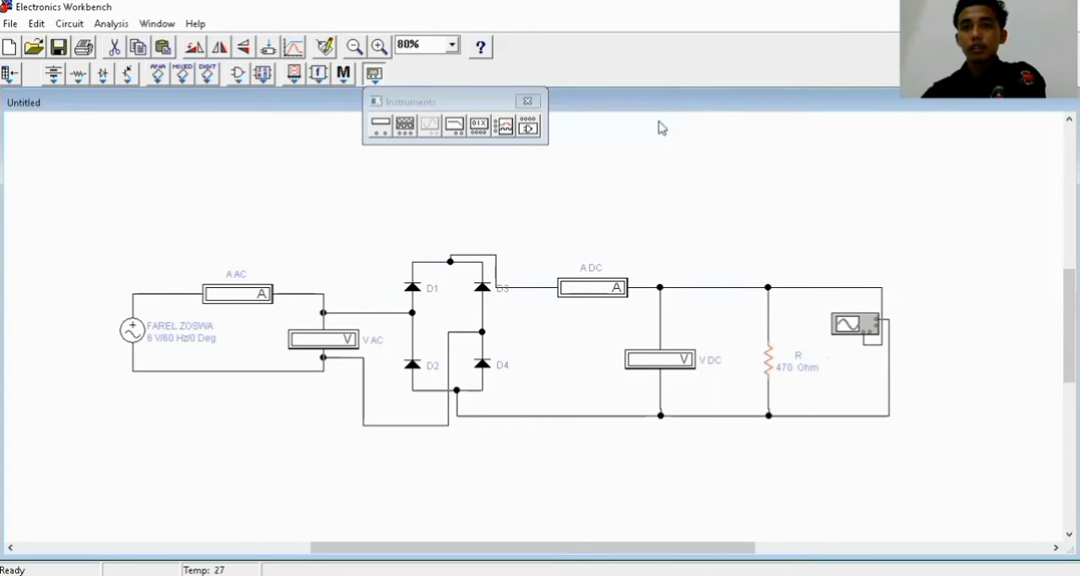
{"action": "left_click", "coordinate": [53, 74]}
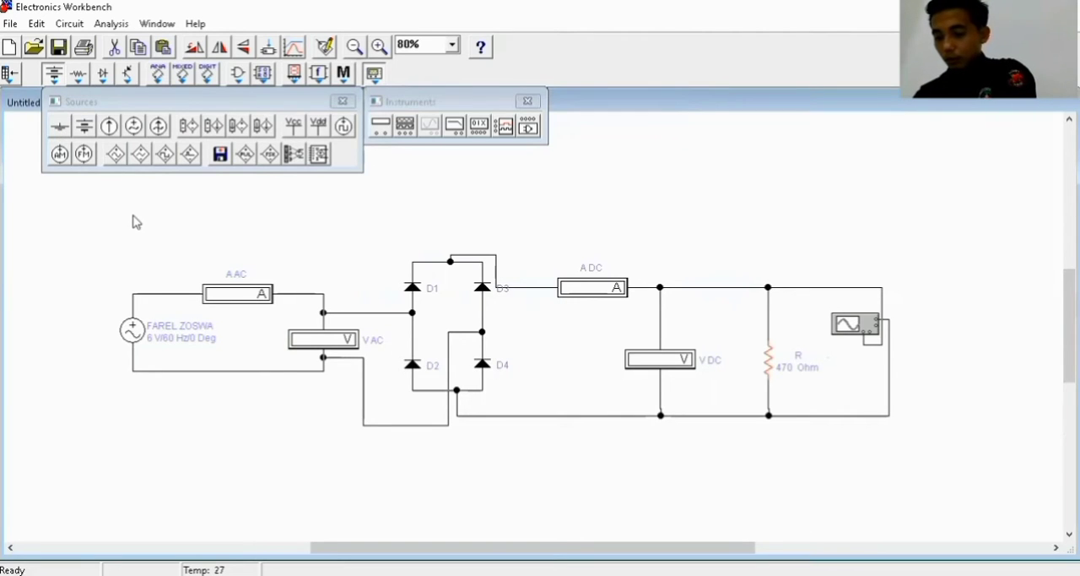
{"action": "left_click_drag", "start_coordinate": [133, 222], "coordinate": [222, 369]}
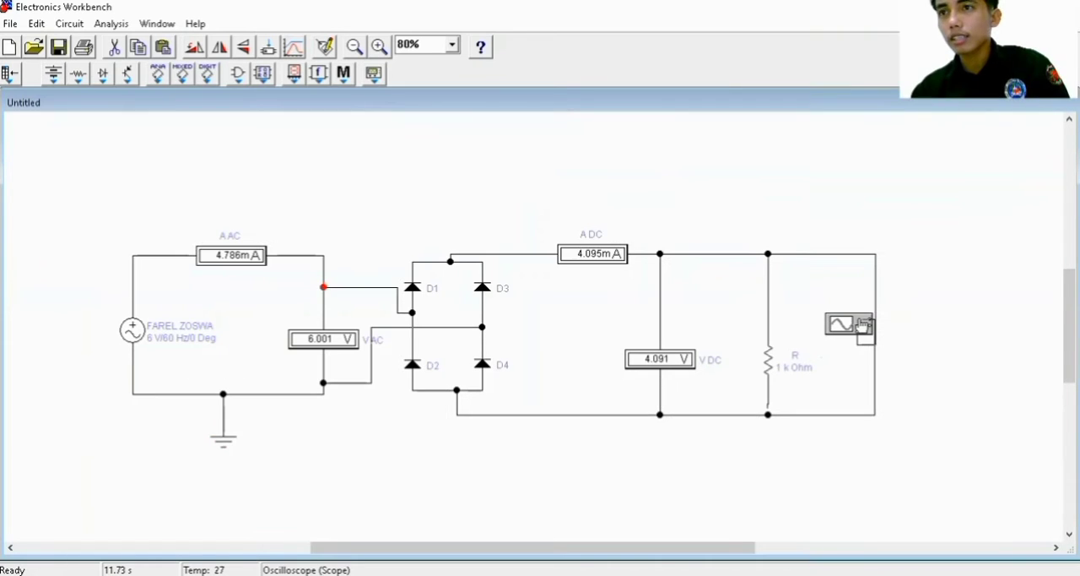
Open the oscilloscope display, move it slightly up and restart the circuit simulation
{"action": "double_click", "coordinate": [854, 326]}
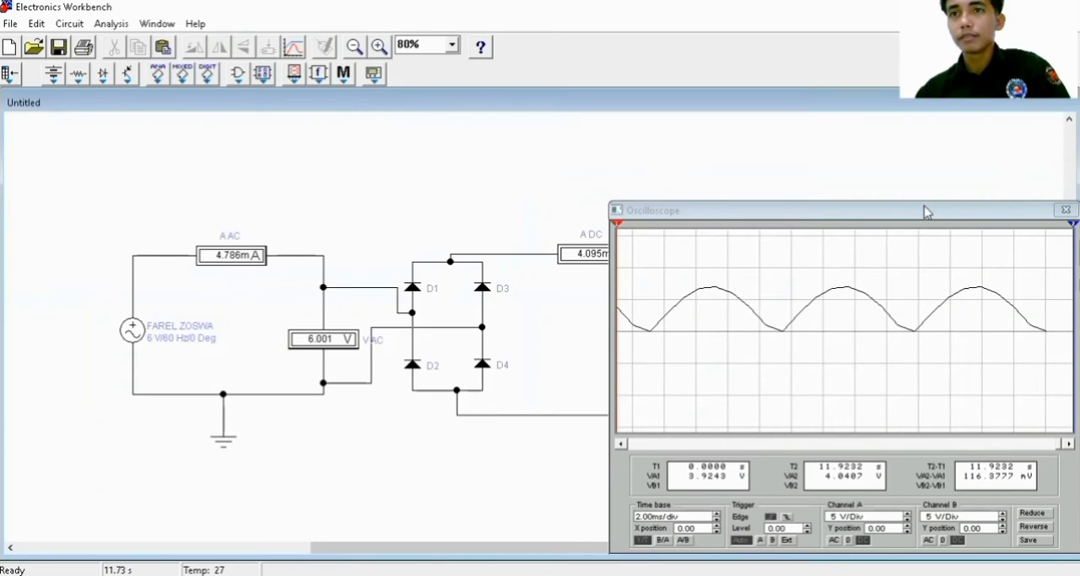
{"action": "left_click_drag", "start_coordinate": [924, 205], "coordinate": [925, 187]}
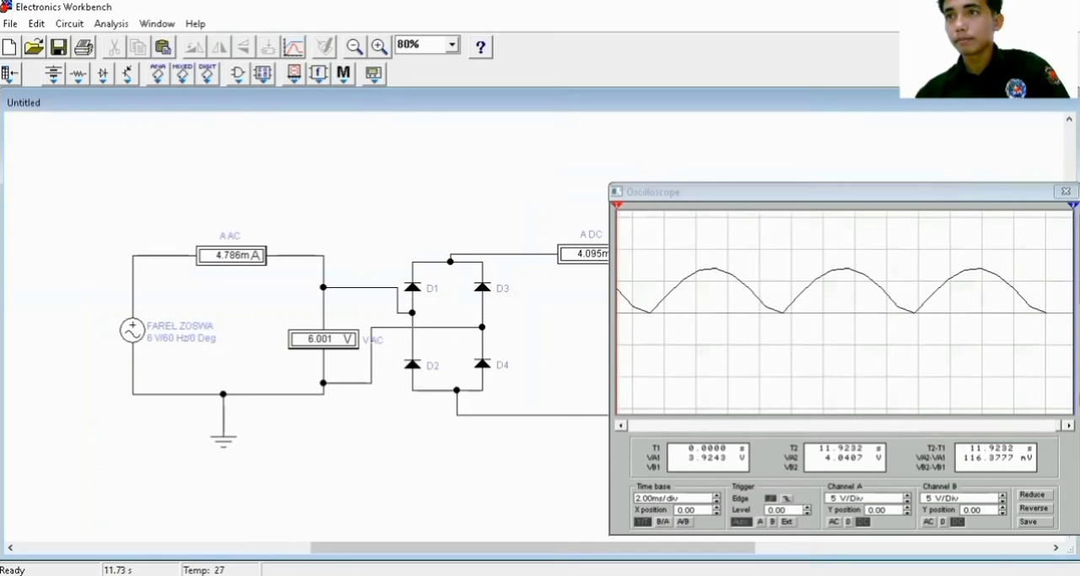
{"action": "key", "text": "ctrl+g"}
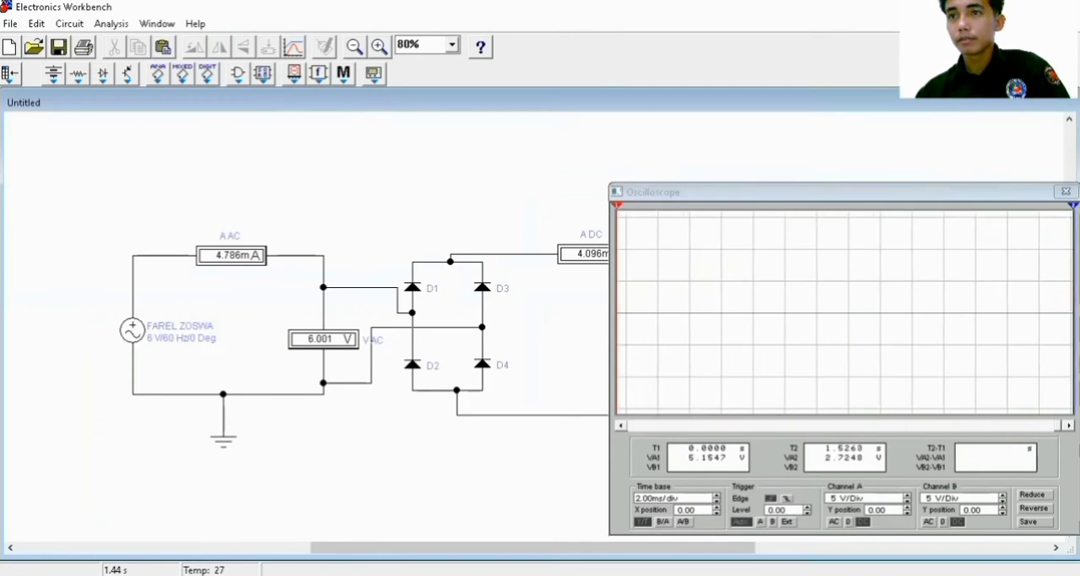
{"action": "key", "text": "ctrl+g"}
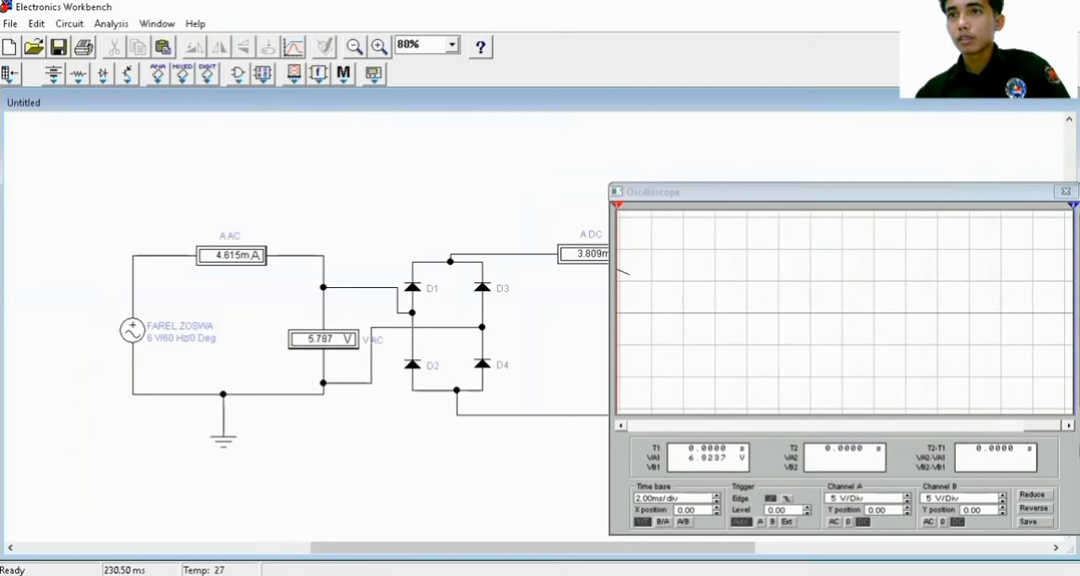
Set the oscilloscope's time base to 5.00 ms/div to view the rectified output waveform
{"action": "left_click", "coordinate": [717, 496]}
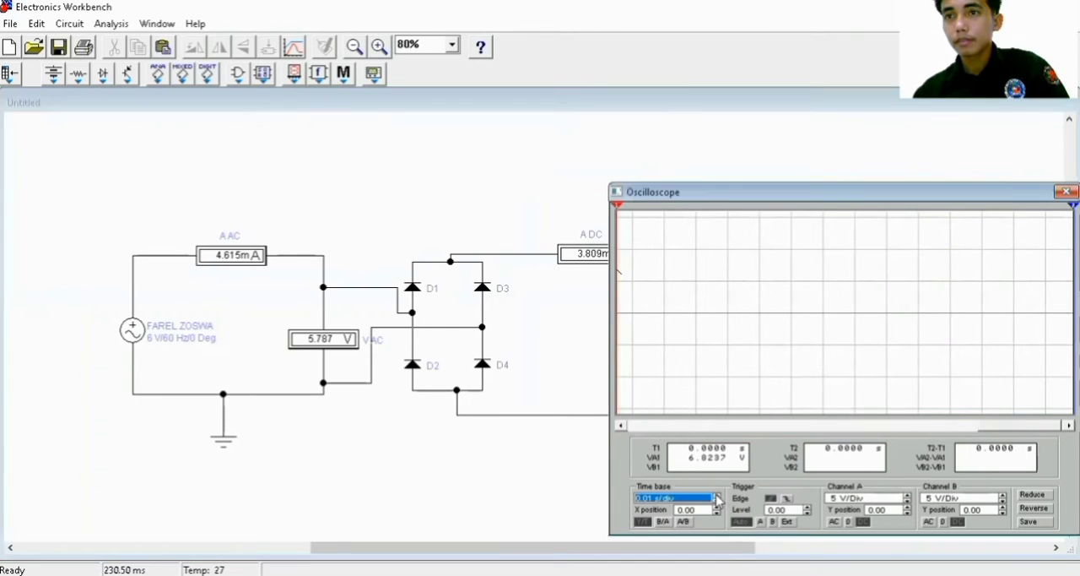
{"action": "left_click", "coordinate": [717, 495]}
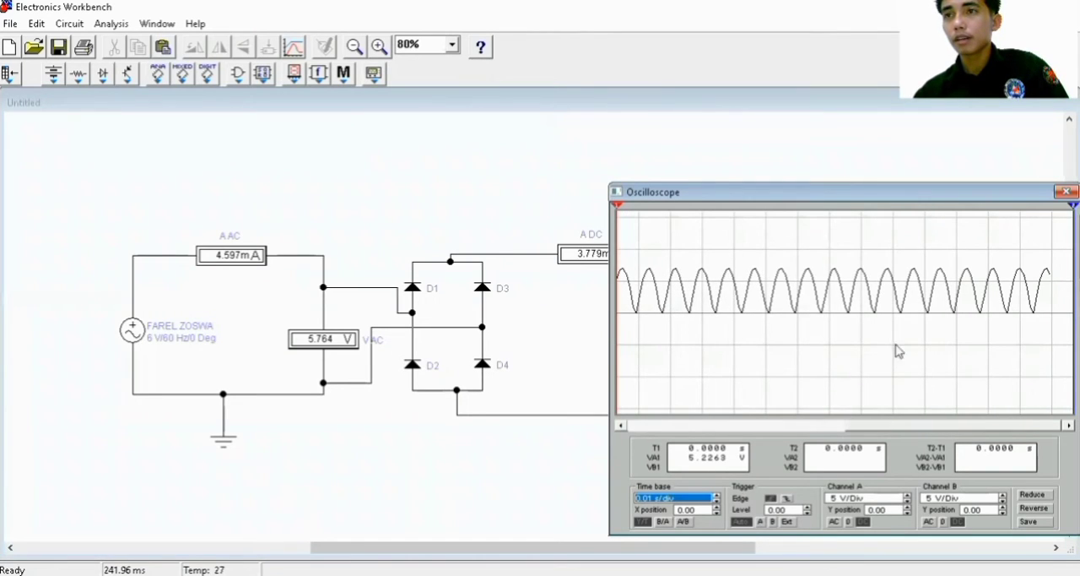
{"action": "left_click", "coordinate": [716, 502]}
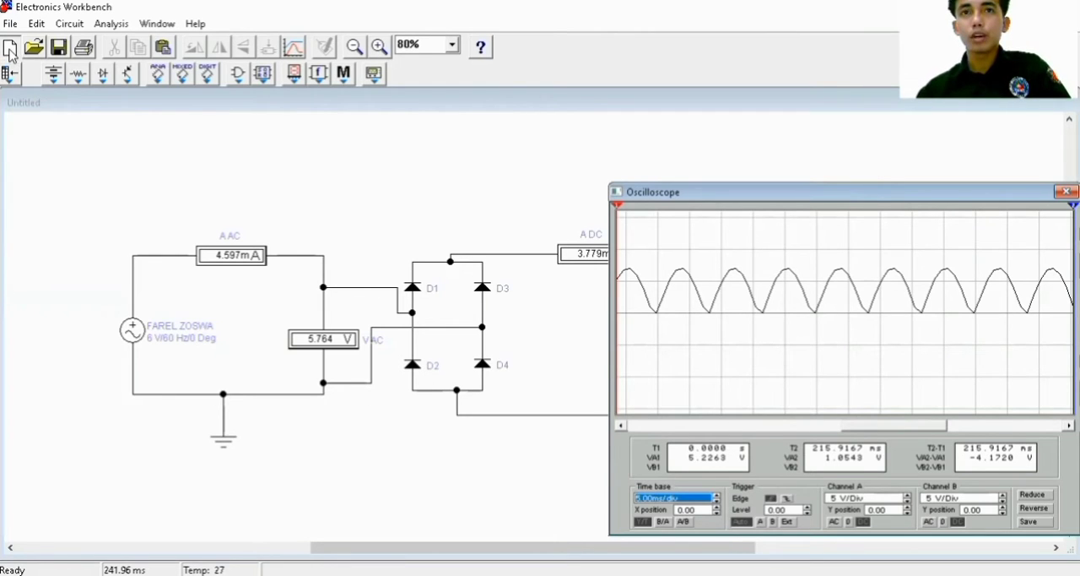
Start a new blank circuit without saving the changes to the bridge rectifier
{"action": "left_click", "coordinate": [9, 51]}
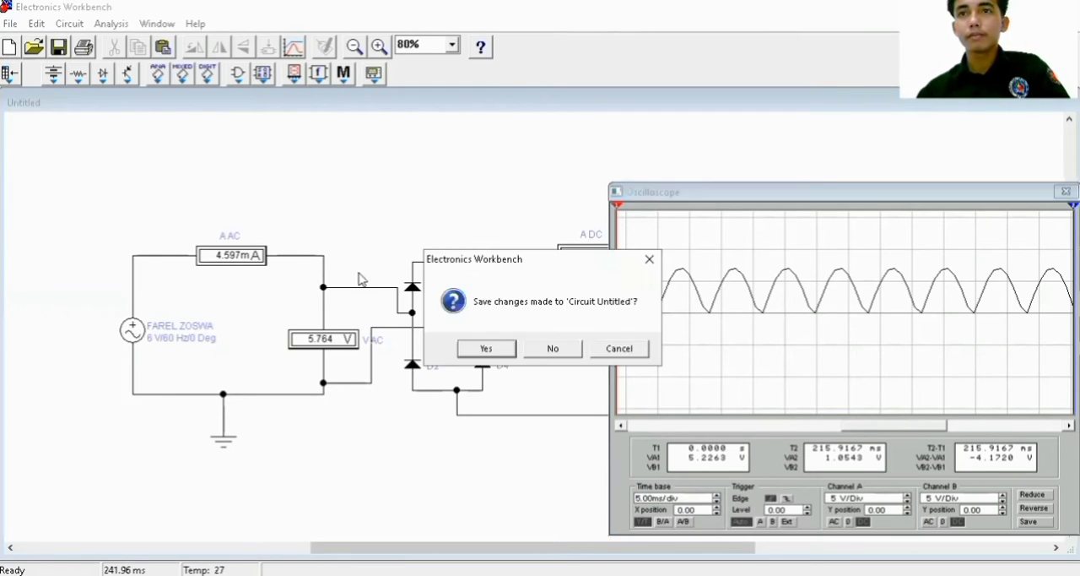
{"action": "left_click", "coordinate": [553, 348]}
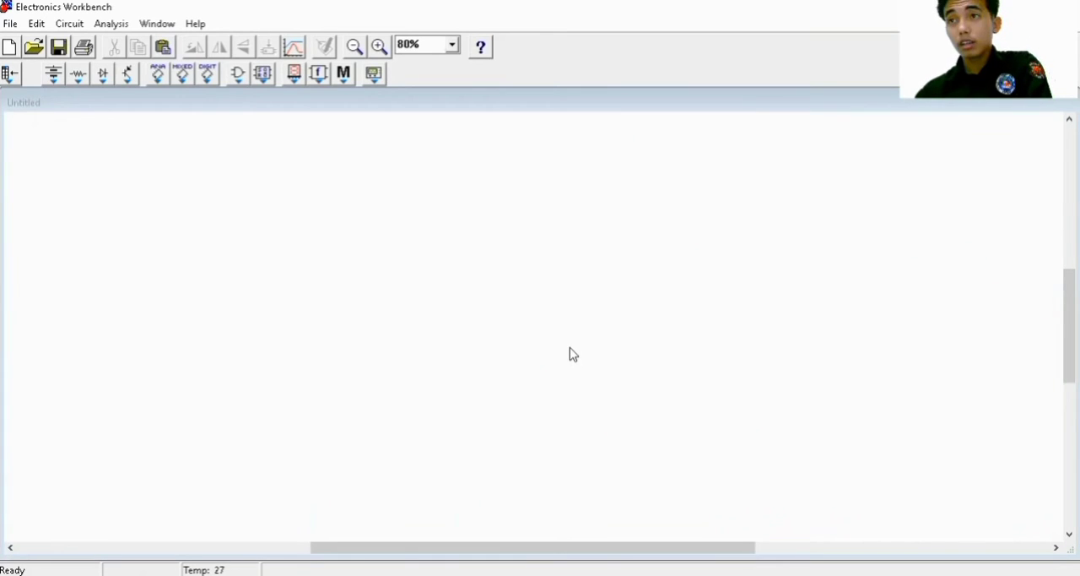
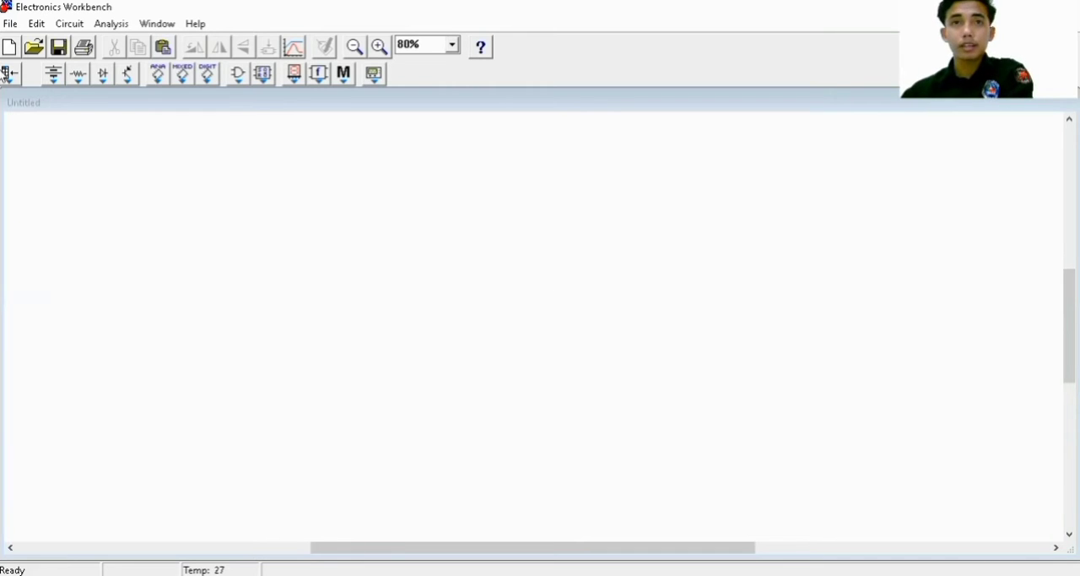
Place an AC voltage source, with an ammeter above and to its right and a voltmeter beside it
{"action": "left_click", "coordinate": [56, 76]}
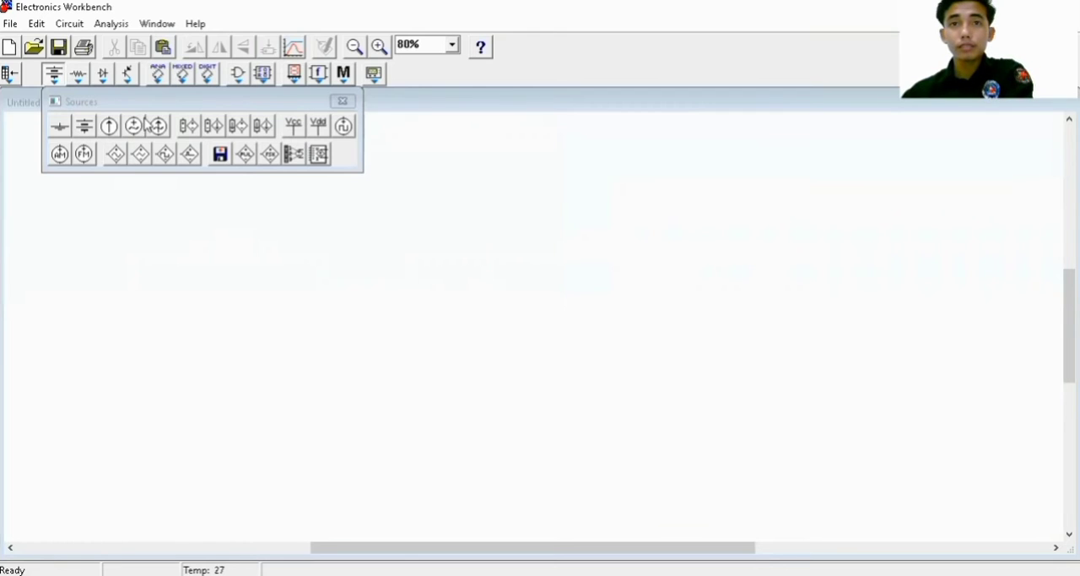
{"action": "left_click_drag", "start_coordinate": [135, 126], "coordinate": [157, 329]}
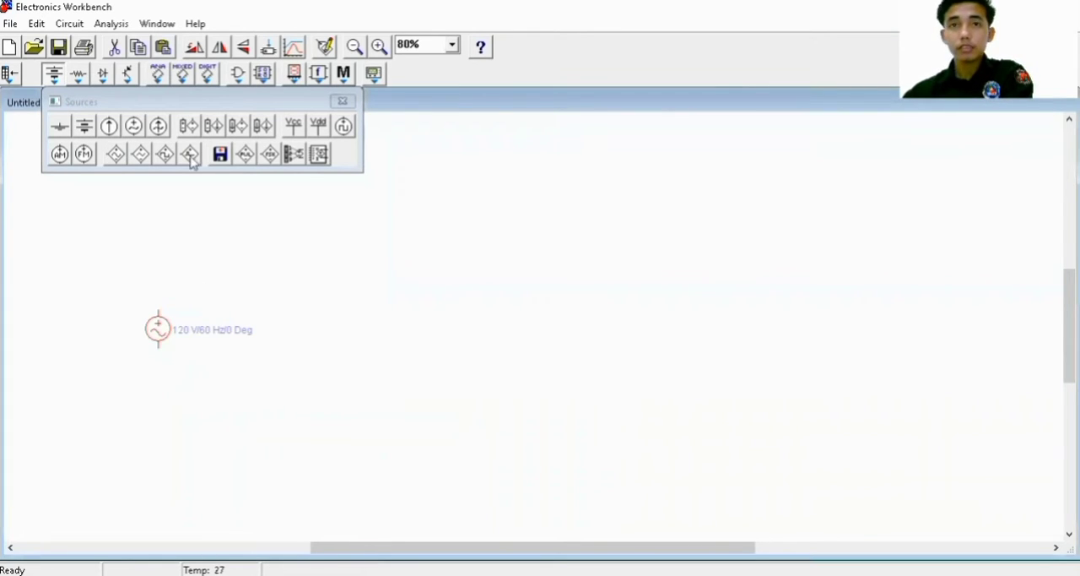
{"action": "left_click", "coordinate": [264, 75]}
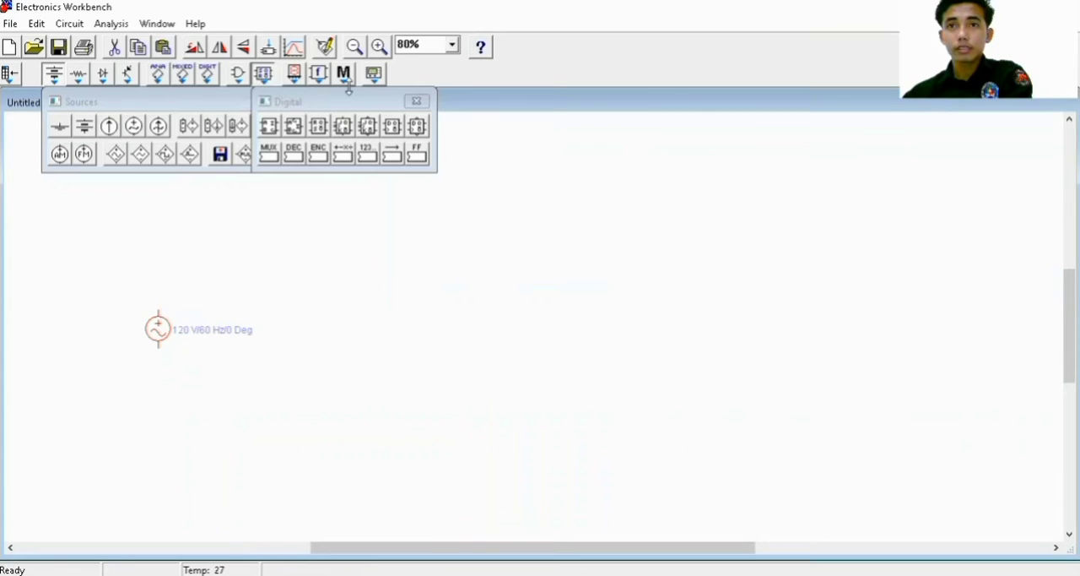
{"action": "left_click", "coordinate": [294, 75]}
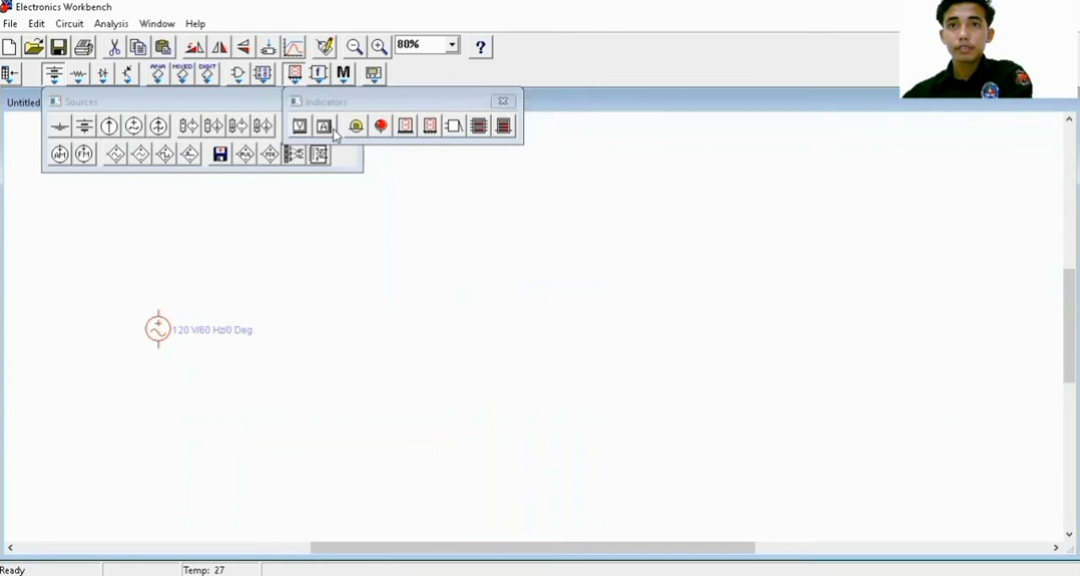
{"action": "left_click", "coordinate": [276, 280]}
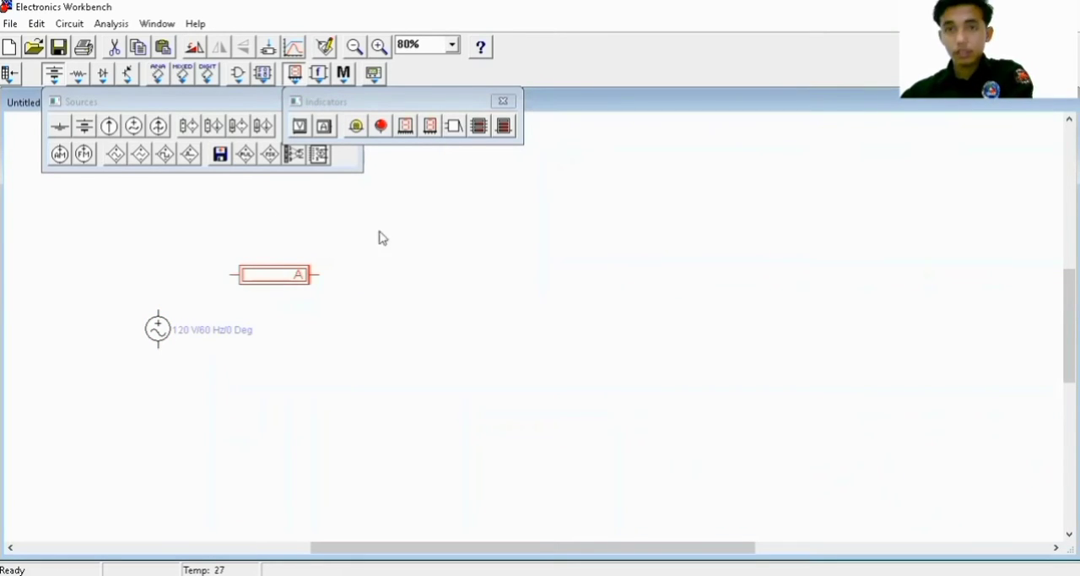
{"action": "left_click", "coordinate": [341, 338]}
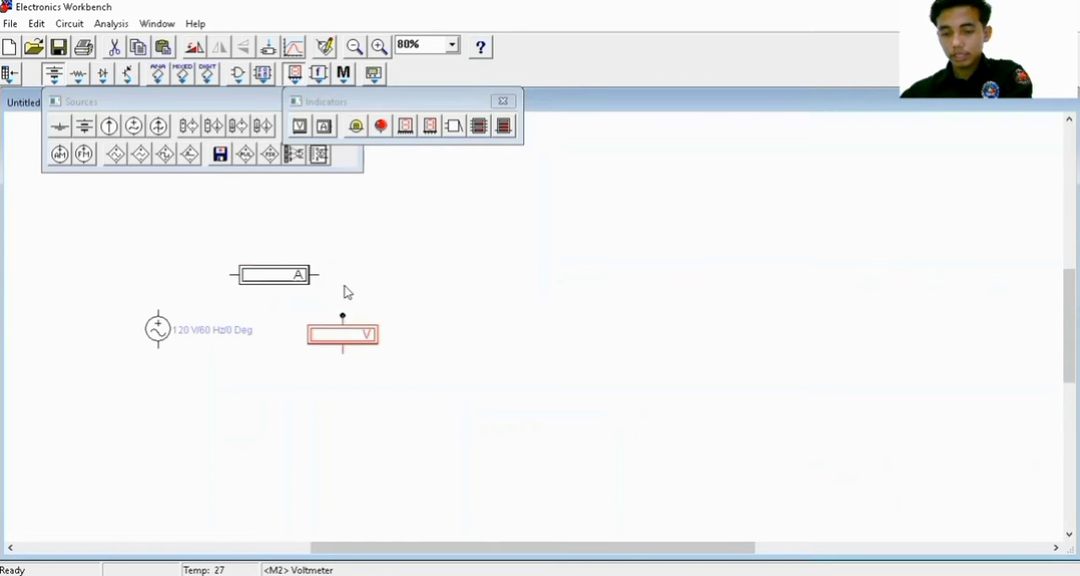
Add a diode to the right of the first meters, followed by a second ammeter and a second voltmeter
{"action": "left_click", "coordinate": [104, 76]}
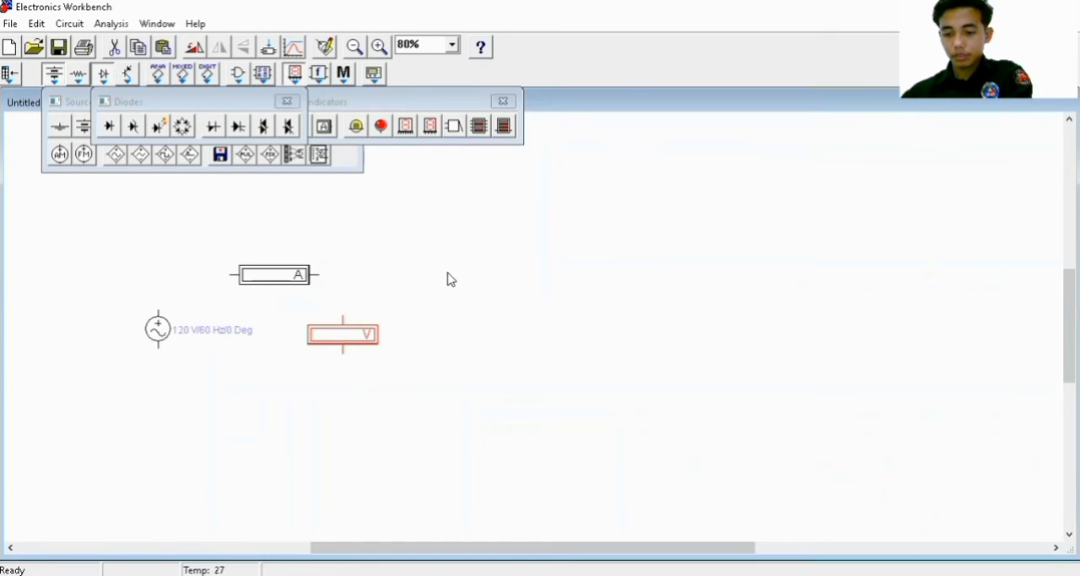
{"action": "left_click_drag", "start_coordinate": [450, 278], "coordinate": [442, 287]}
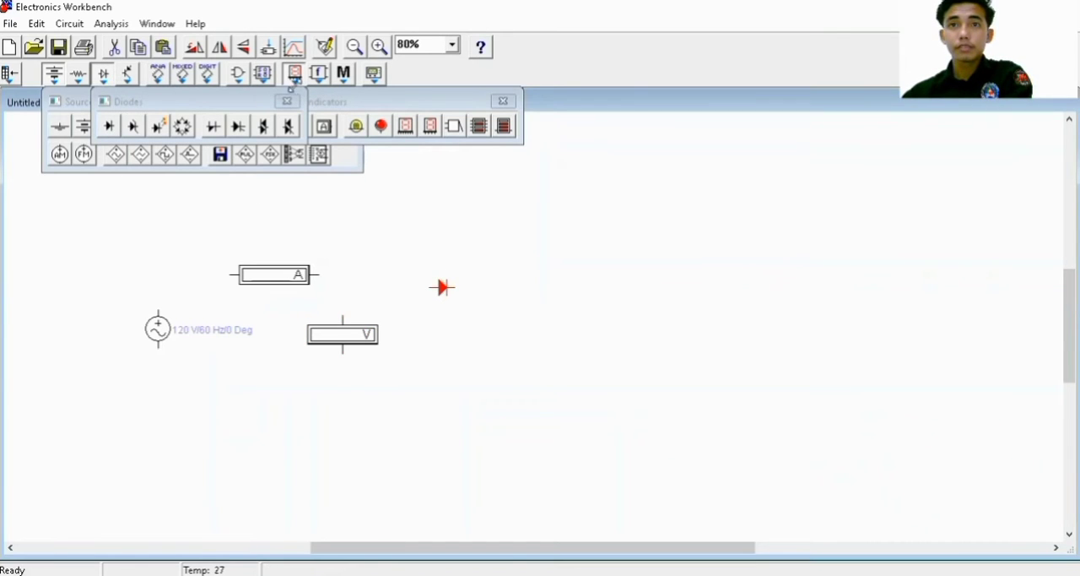
{"action": "left_click", "coordinate": [286, 101]}
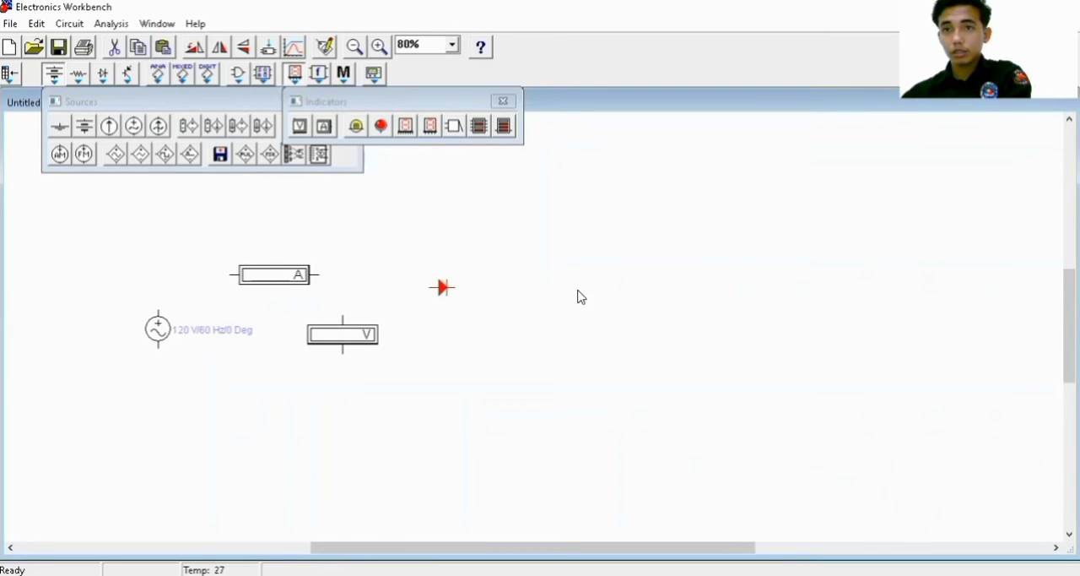
{"action": "left_click_drag", "start_coordinate": [578, 291], "coordinate": [589, 290]}
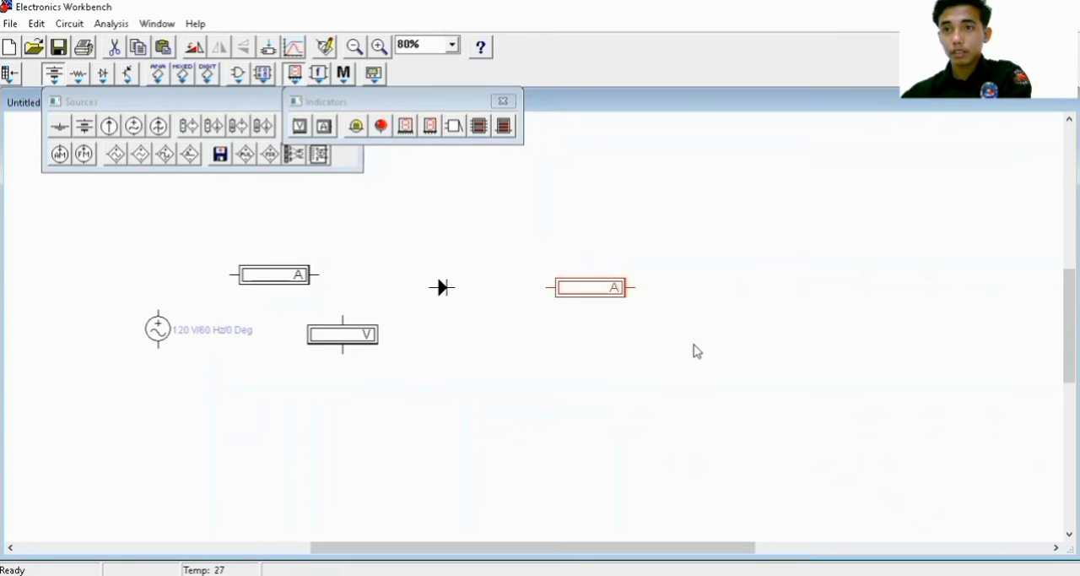
{"action": "left_click_drag", "start_coordinate": [698, 352], "coordinate": [682, 361]}
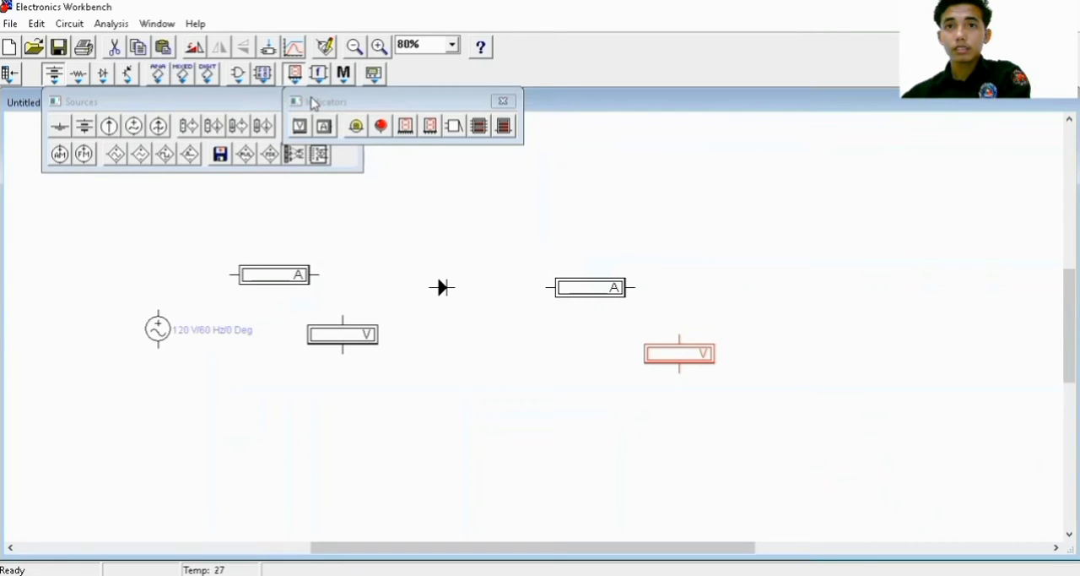
{"action": "left_click_drag", "start_coordinate": [313, 102], "coordinate": [295, 122]}
{"action": "left_click", "coordinate": [488, 123]}
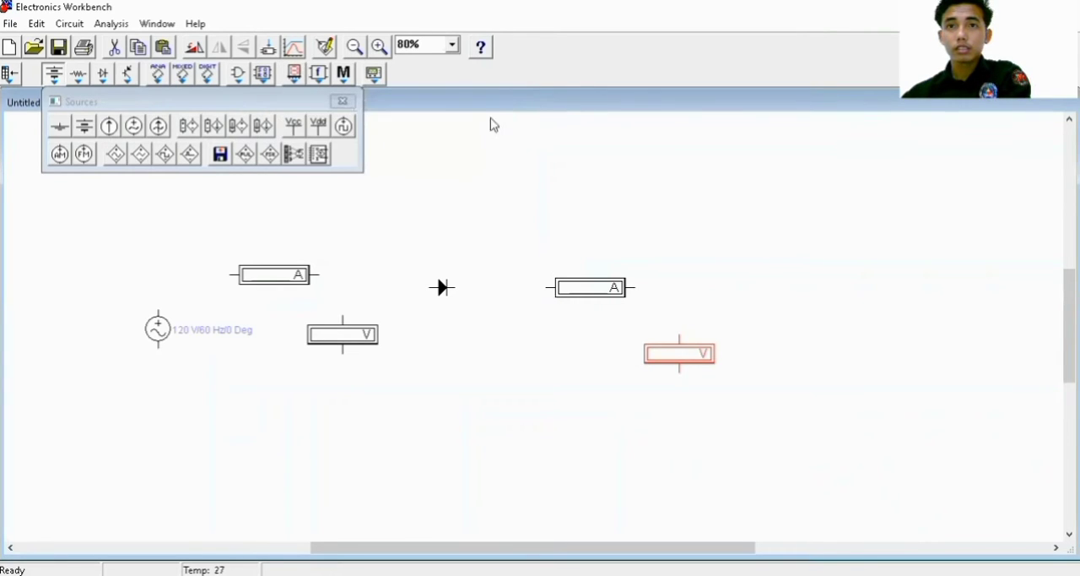
Add a resistor beside the second voltmeter, an oscilloscope further right and a ground below the AC source
{"action": "left_click", "coordinate": [80, 76]}
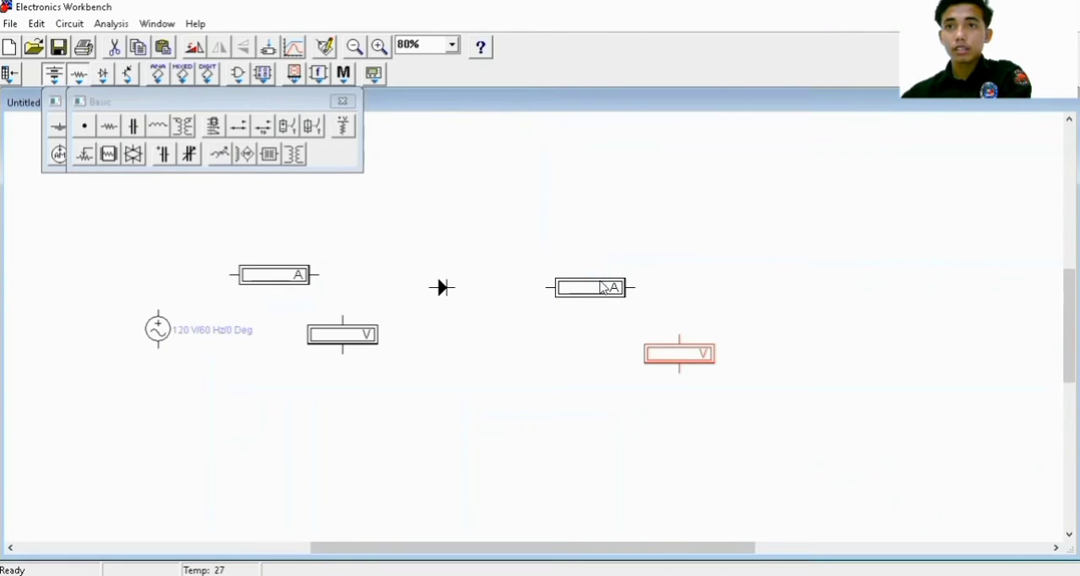
{"action": "left_click_drag", "start_coordinate": [749, 352], "coordinate": [751, 351]}
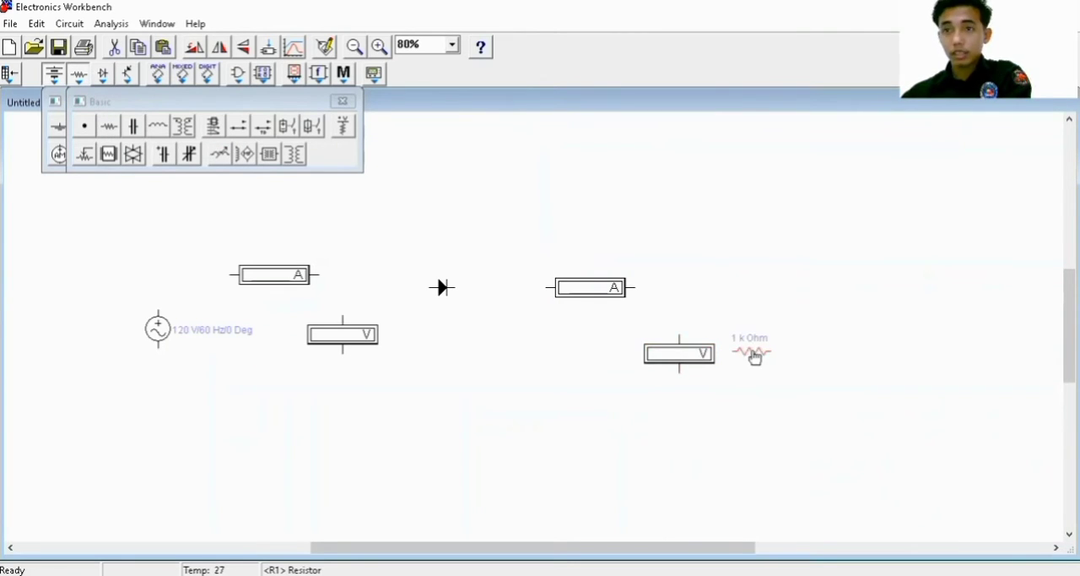
{"action": "left_click", "coordinate": [374, 73]}
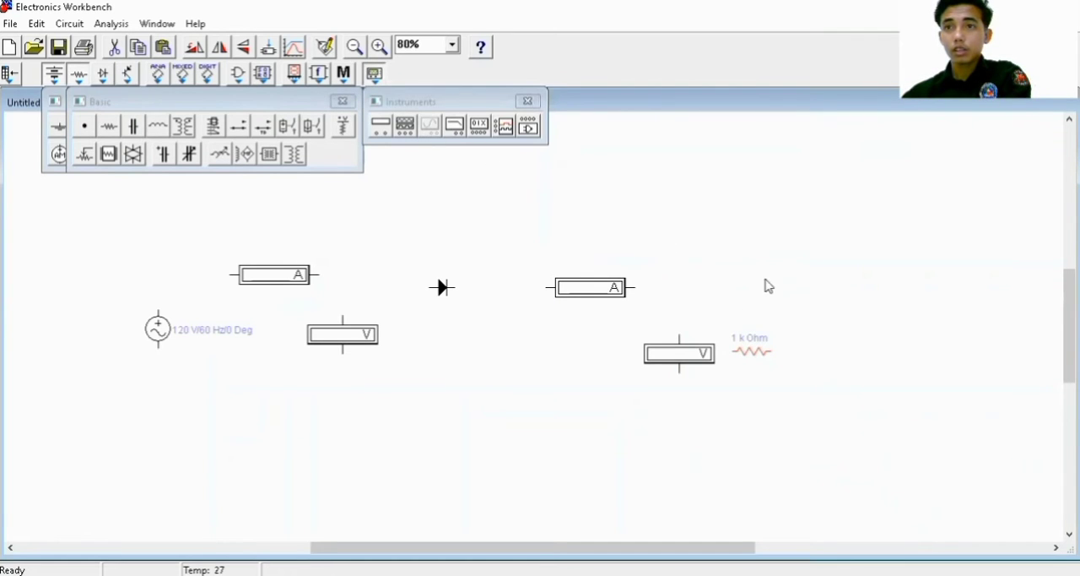
{"action": "left_click_drag", "start_coordinate": [769, 286], "coordinate": [894, 351]}
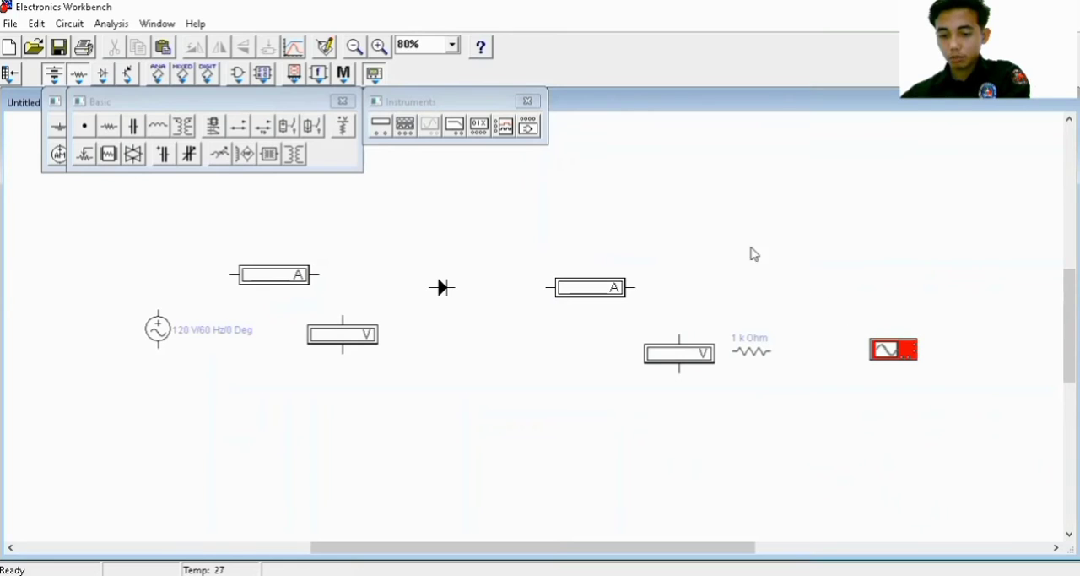
{"action": "left_click", "coordinate": [62, 135]}
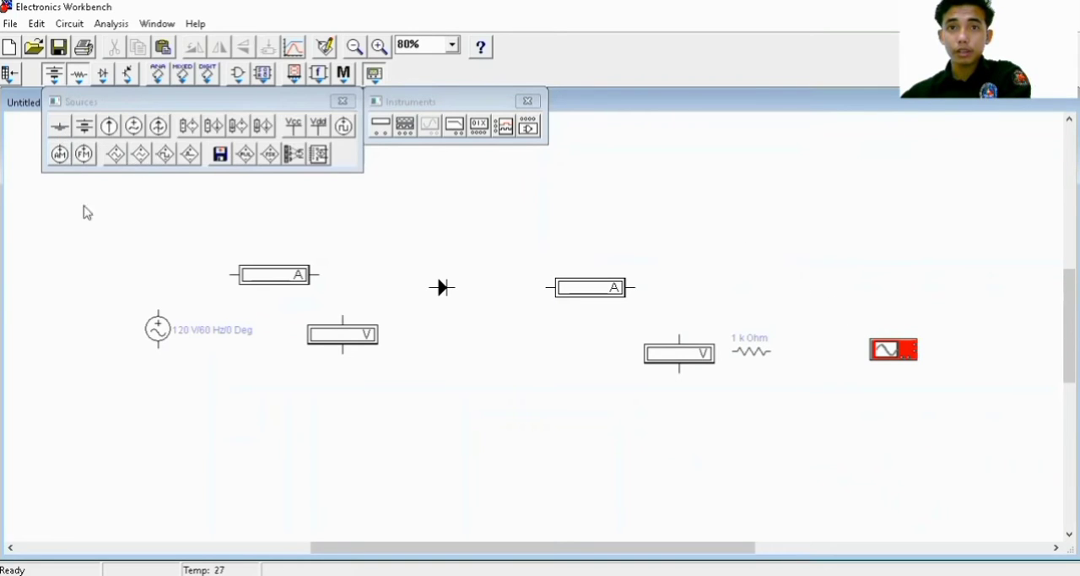
{"action": "left_click_drag", "start_coordinate": [217, 484], "coordinate": [217, 482]}
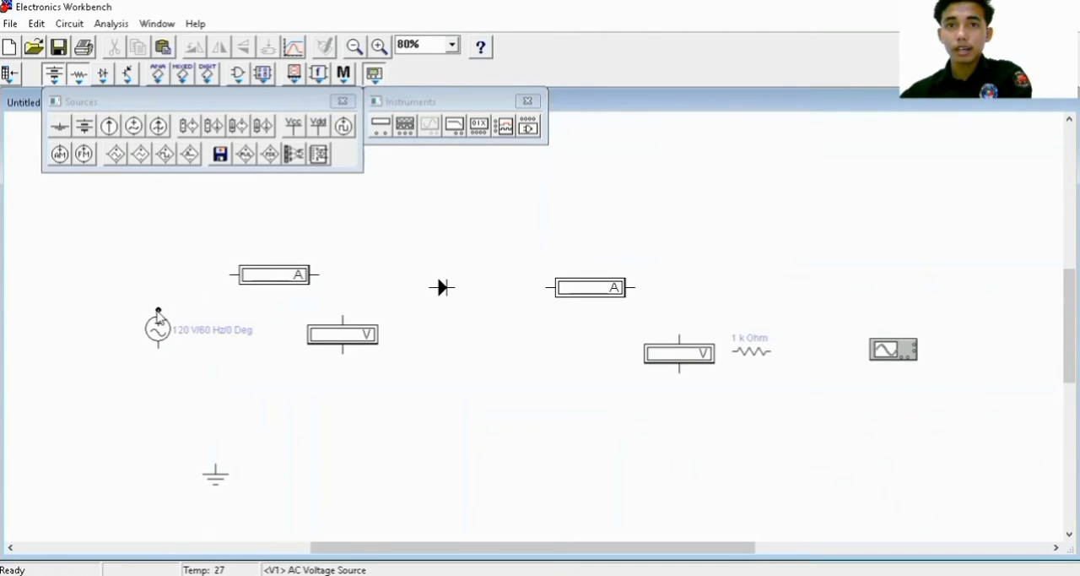
Wire the AC source's upper terminal to the first ammeter and the ammeter's other side to the first voltmeter's upper terminal
{"action": "left_click_drag", "start_coordinate": [192, 292], "coordinate": [230, 274]}
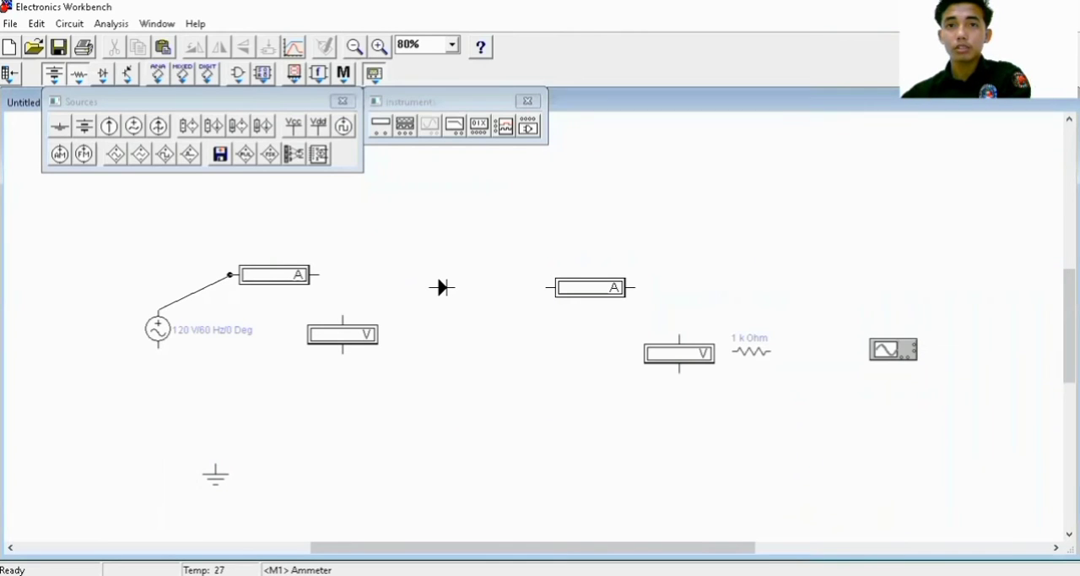
{"action": "left_click_drag", "start_coordinate": [230, 275], "coordinate": [231, 274]}
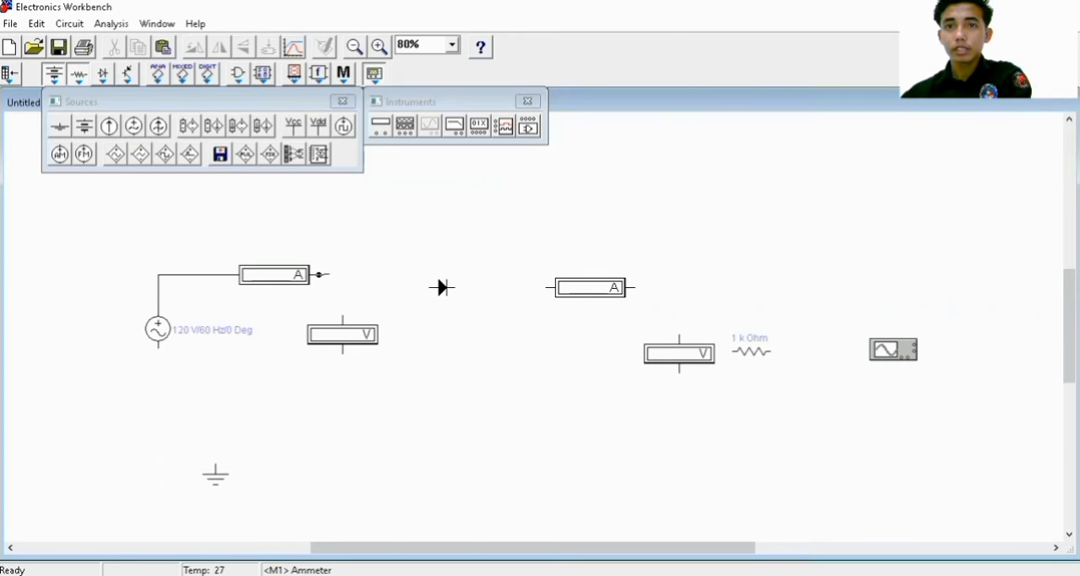
{"action": "left_click_drag", "start_coordinate": [319, 274], "coordinate": [342, 316]}
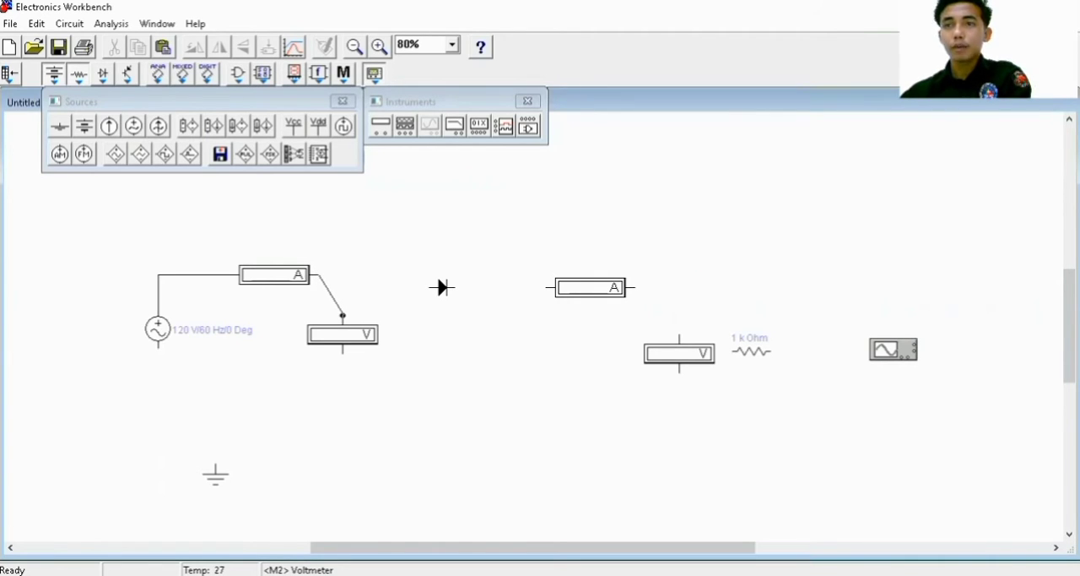
{"action": "left_click_drag", "start_coordinate": [342, 315], "coordinate": [342, 316]}
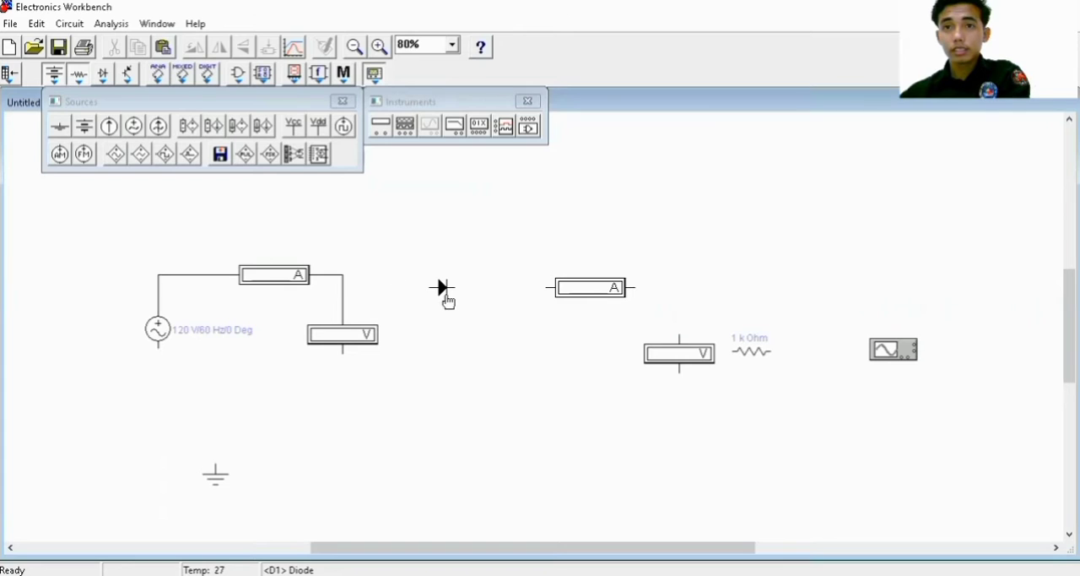
Align the diode with the first ammeter and wire it from the first voltmeter's upper wire through the second ammeter to the second voltmeter
{"action": "left_click_drag", "start_coordinate": [443, 287], "coordinate": [408, 282]}
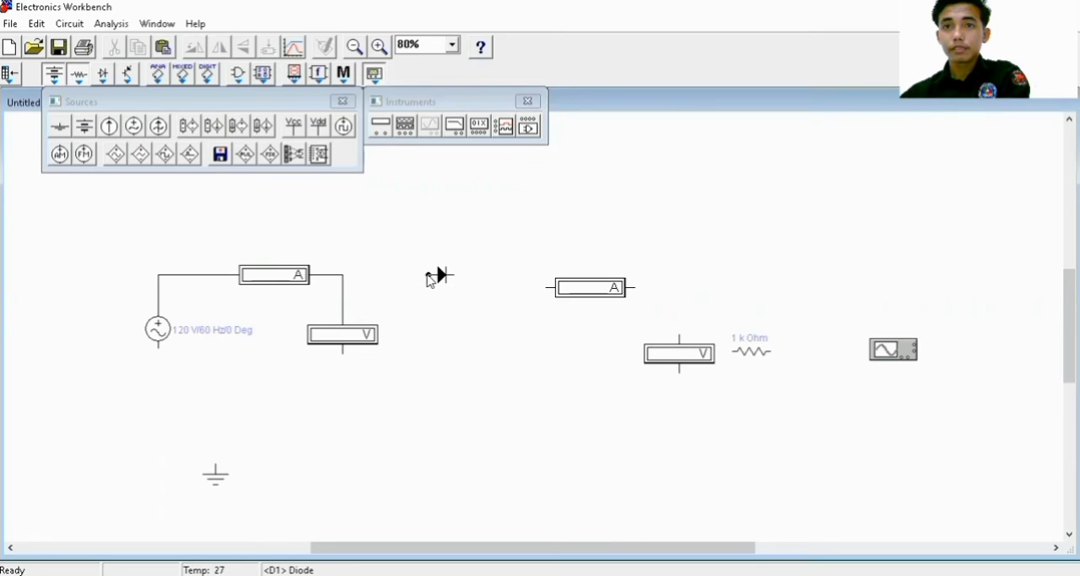
{"action": "left_click_drag", "start_coordinate": [396, 269], "coordinate": [343, 277]}
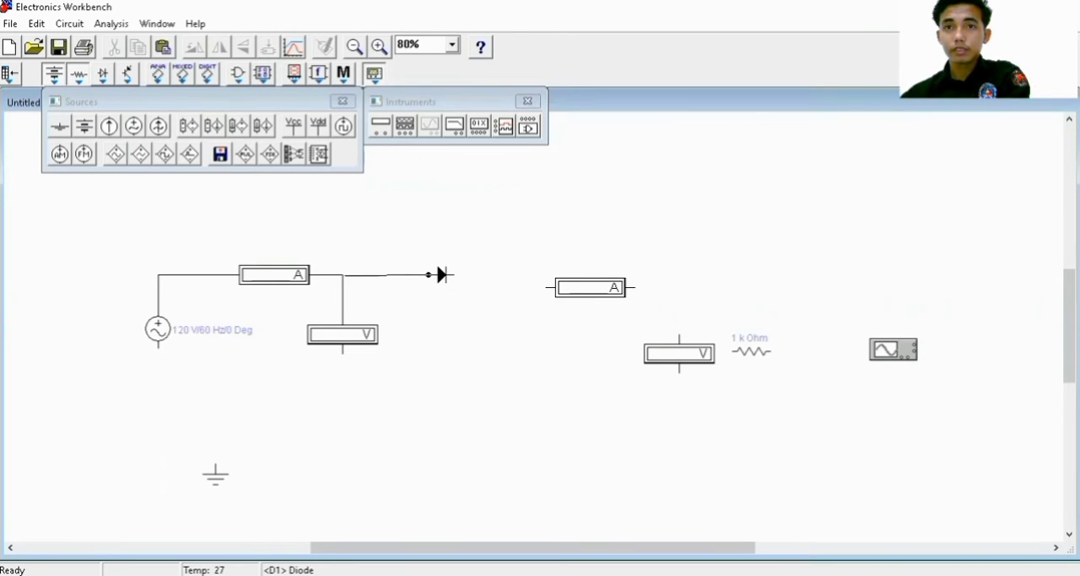
{"action": "left_click_drag", "start_coordinate": [343, 277], "coordinate": [343, 275]}
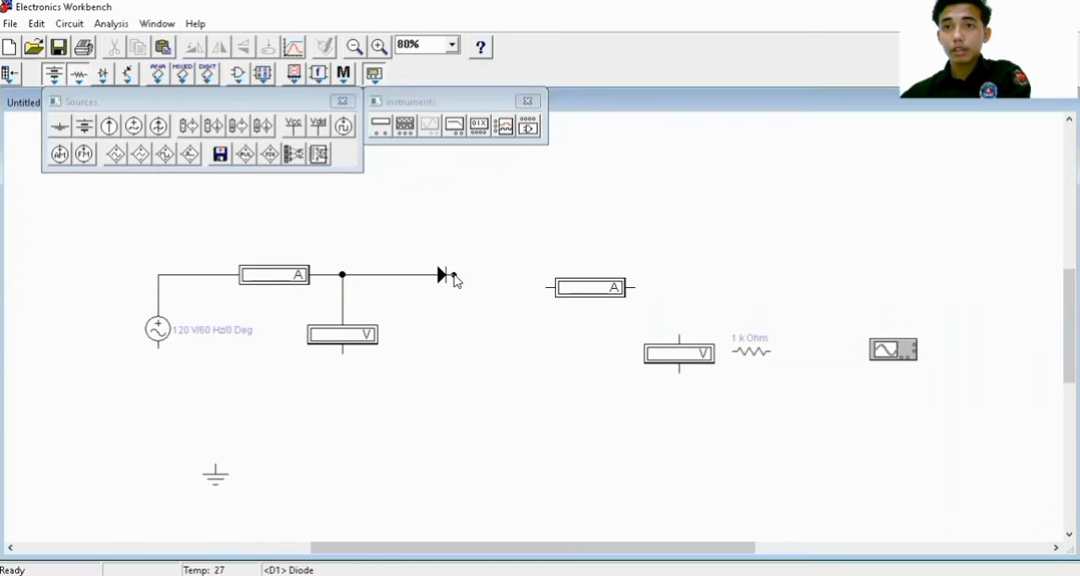
{"action": "left_click_drag", "start_coordinate": [454, 274], "coordinate": [547, 291]}
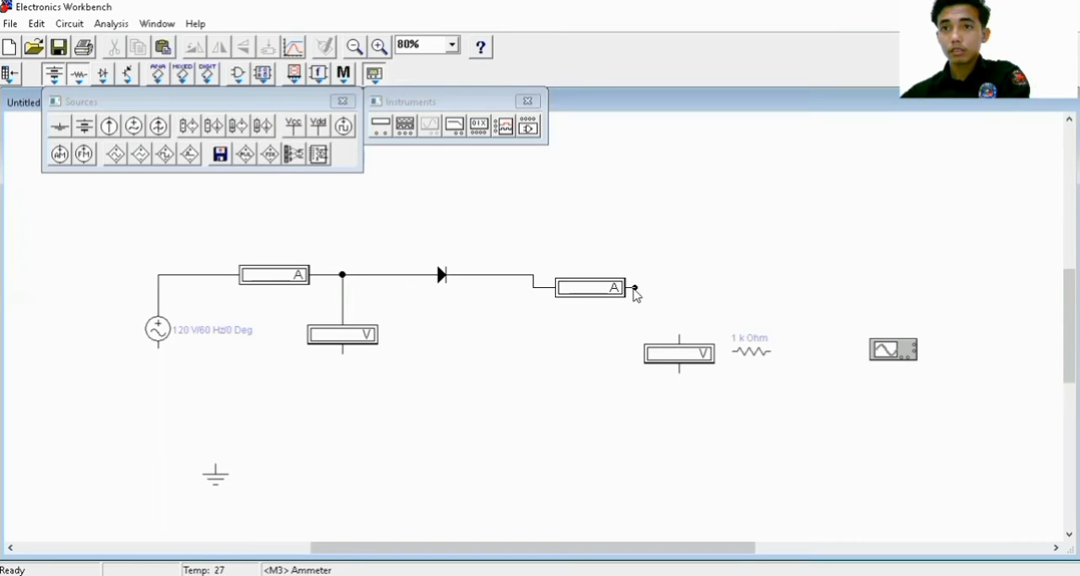
{"action": "left_click_drag", "start_coordinate": [674, 323], "coordinate": [679, 336]}
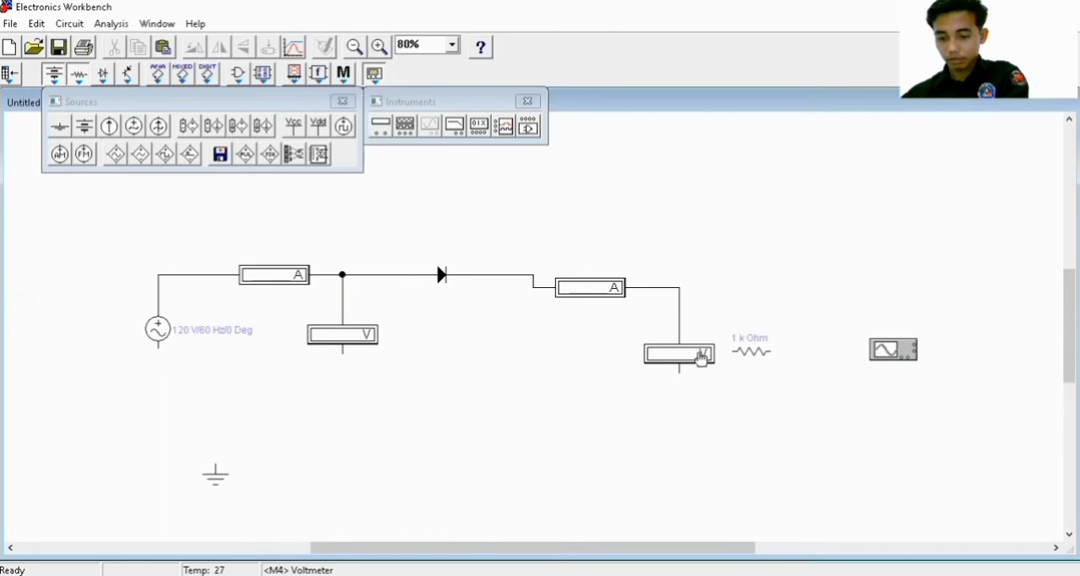
Rotate the resistor to stand vertically and move it between the second voltmeter and the oscilloscope
{"action": "left_click", "coordinate": [755, 355]}
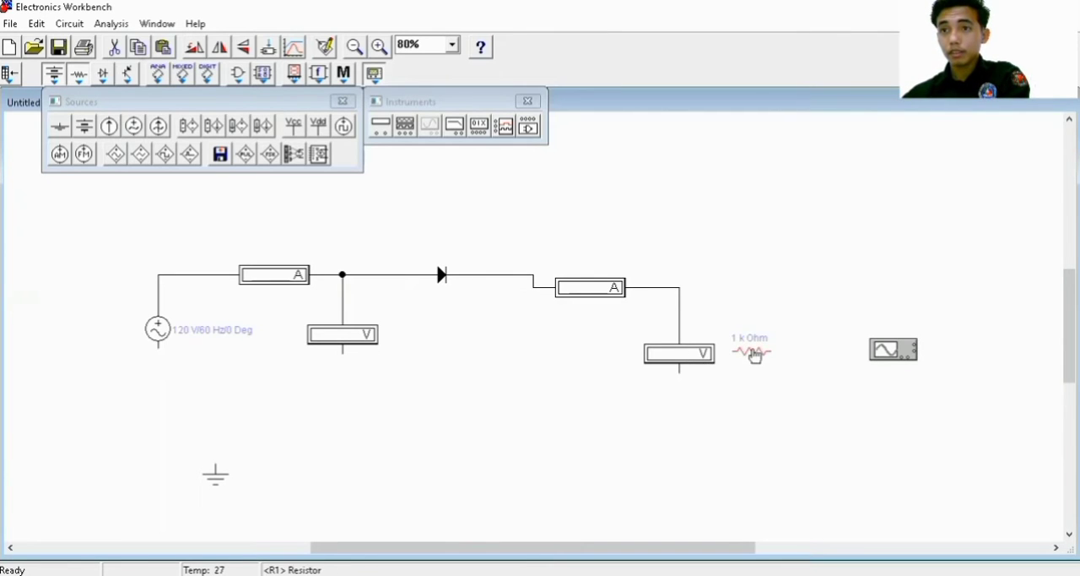
{"action": "right_click", "coordinate": [754, 352]}
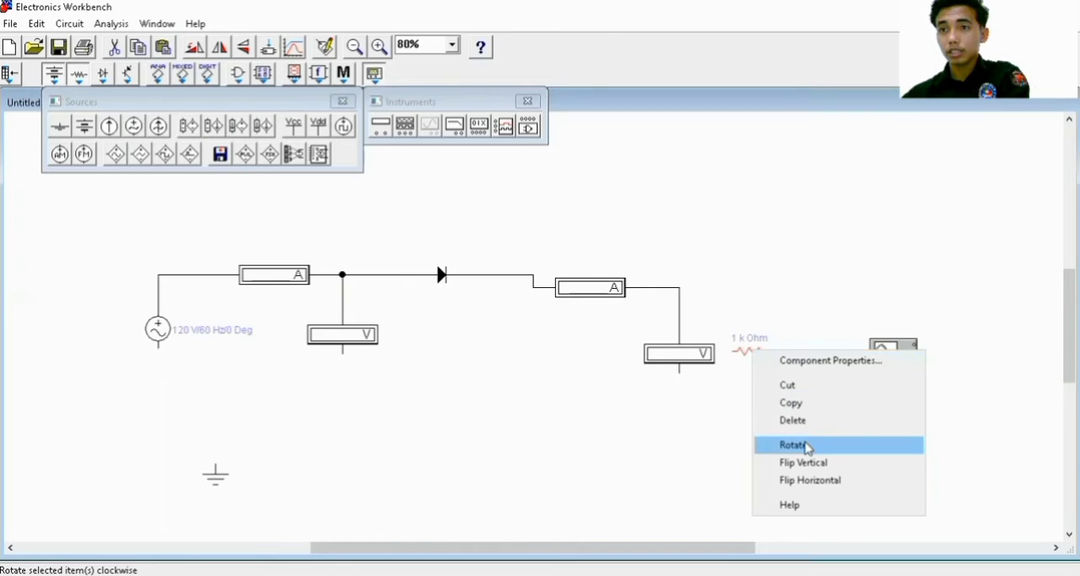
{"action": "left_click", "coordinate": [806, 448]}
{"action": "left_click_drag", "start_coordinate": [750, 362], "coordinate": [783, 363]}
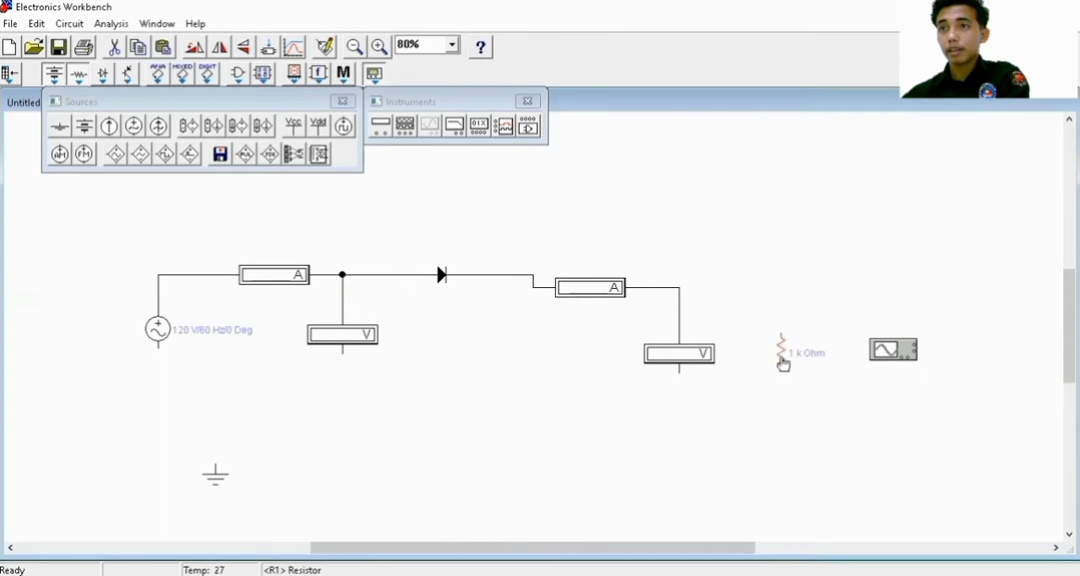
Nudge the second ammeter up until its wire runs straight in line with the diode
{"action": "left_click", "coordinate": [601, 290]}
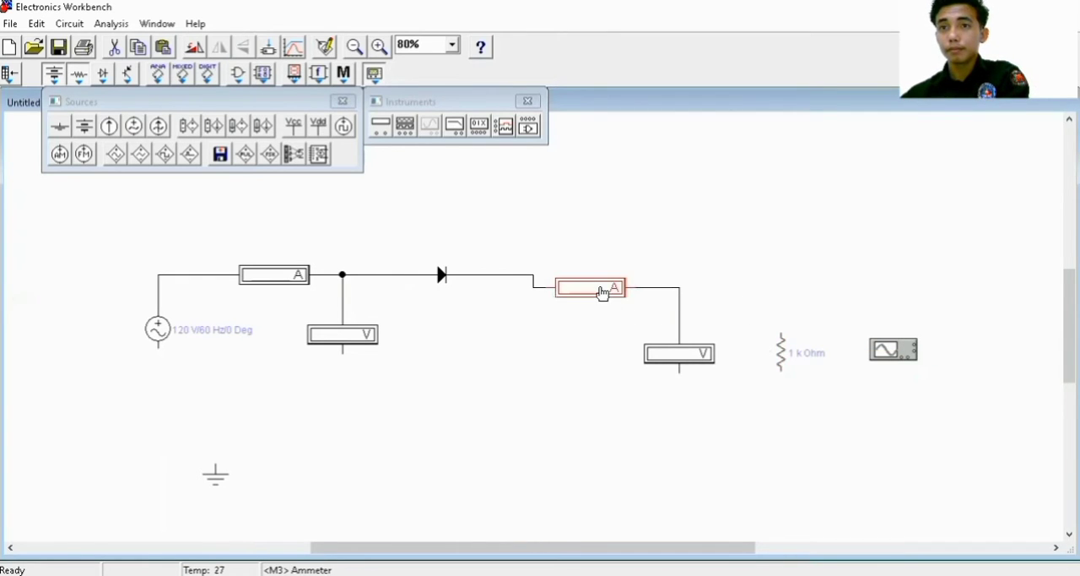
{"action": "key", "text": "Up"}
{"action": "key", "text": "Up"}
{"action": "key", "text": "Up"}
{"action": "key", "text": "Up"}
{"action": "key", "text": "Up"}
{"action": "key", "text": "Up"}
{"action": "key", "text": "Up"}
{"action": "key", "text": "Up"}
{"action": "key", "text": "Up"}
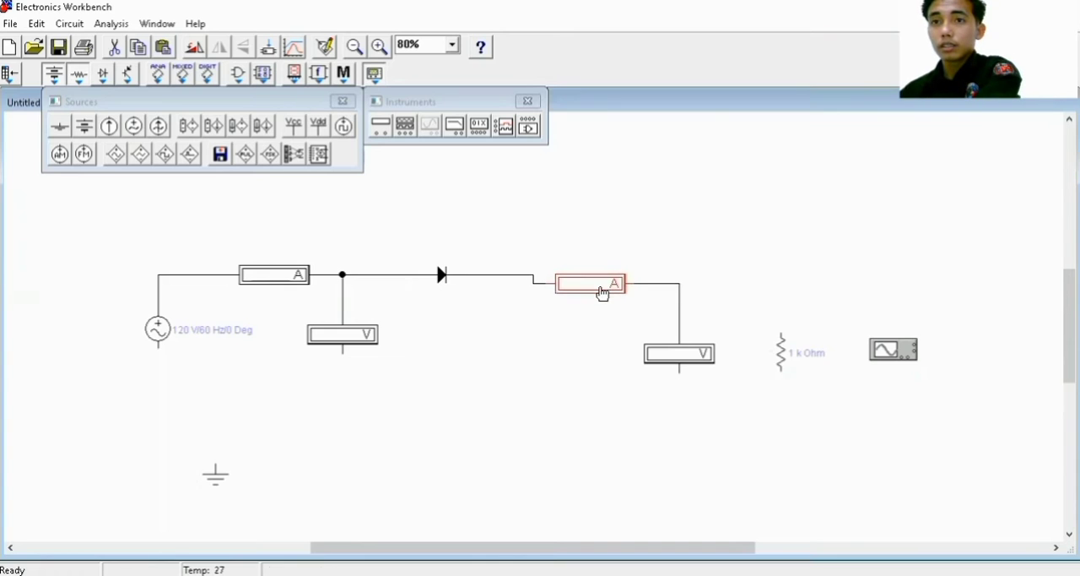
{"action": "key", "text": "Up"}
{"action": "key", "text": "Up"}
{"action": "key", "text": "Up"}
{"action": "key", "text": "Up"}
{"action": "key", "text": "Up"}
{"action": "key", "text": "Up"}
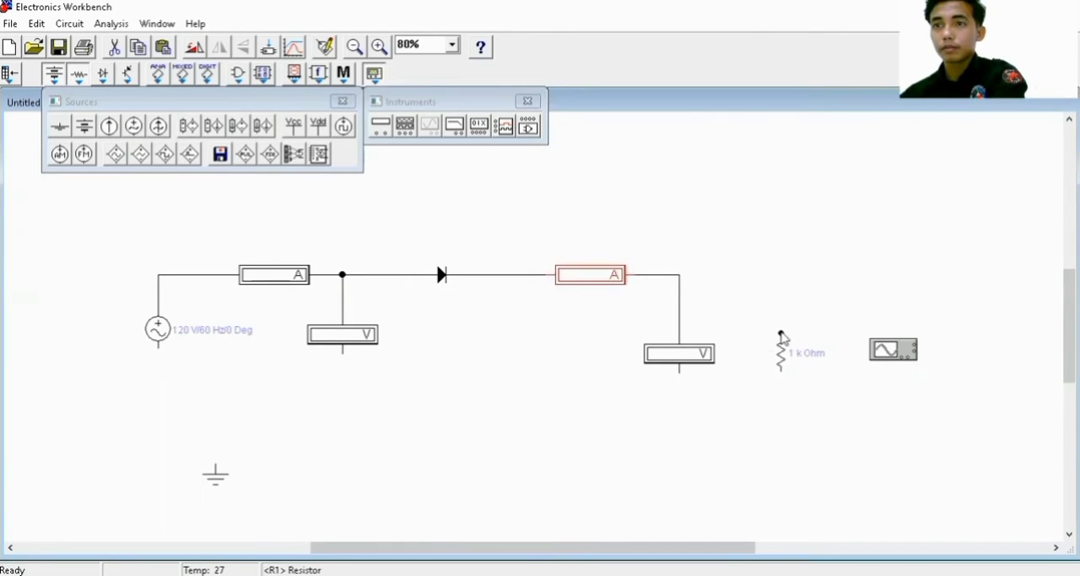
Wire the resistor's upper end to the wire above the second voltmeter and its lower end to the AC source's lower terminal
{"action": "left_click_drag", "start_coordinate": [781, 333], "coordinate": [679, 275]}
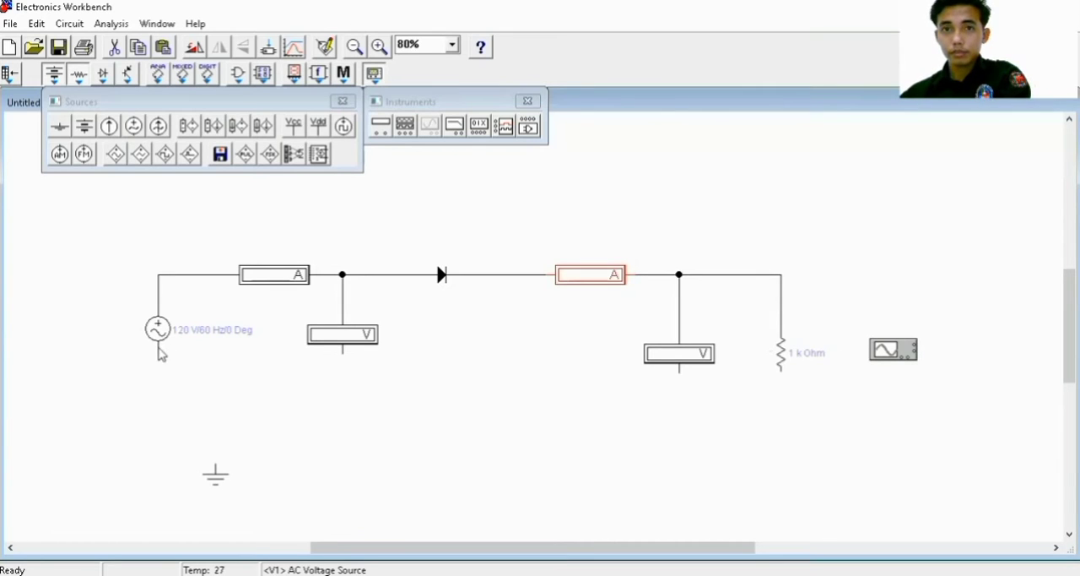
{"action": "left_click_drag", "start_coordinate": [158, 346], "coordinate": [782, 369]}
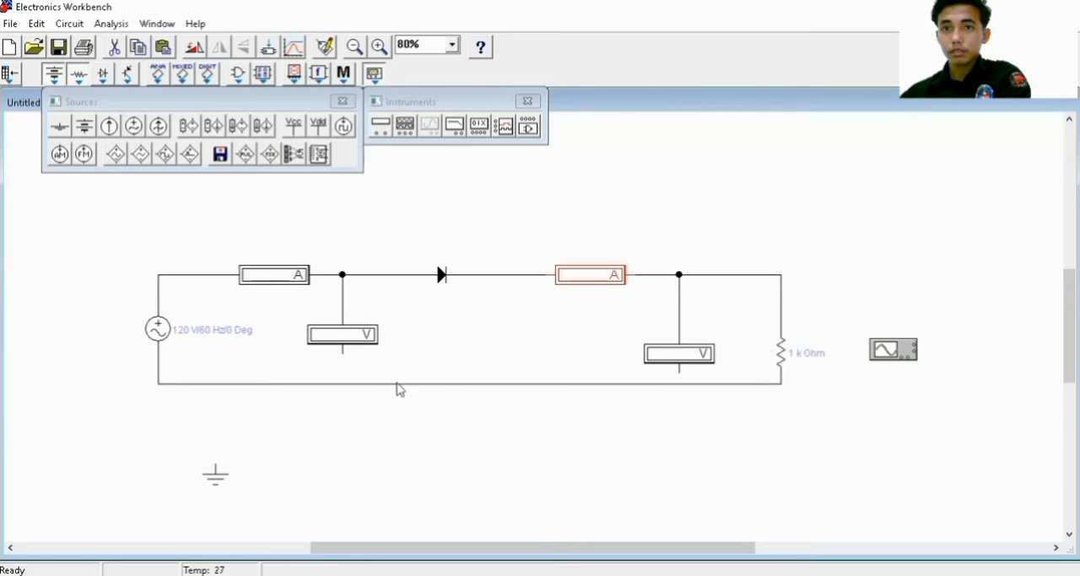
Lower the circuit's return wire slightly and wire the lower terminals of both voltmeters down to it
{"action": "left_click", "coordinate": [425, 385]}
{"action": "left_click", "coordinate": [429, 382]}
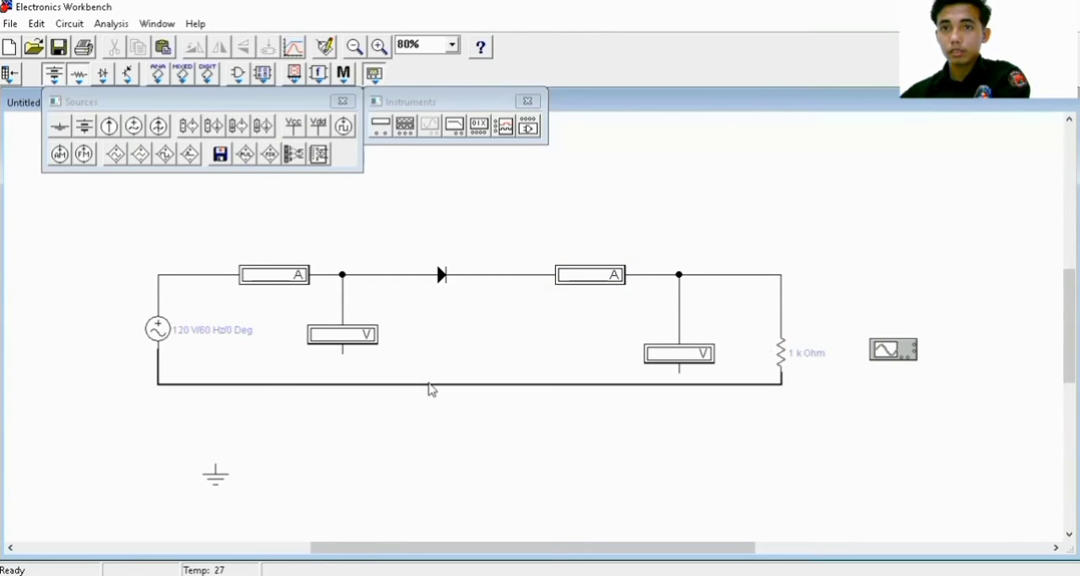
{"action": "left_click_drag", "start_coordinate": [456, 385], "coordinate": [454, 397]}
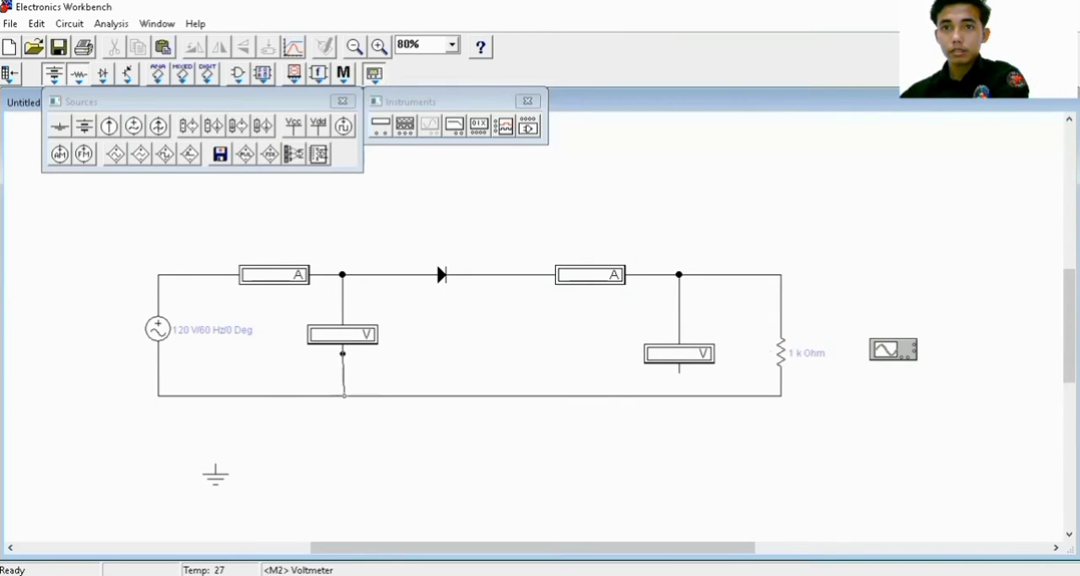
{"action": "left_click_drag", "start_coordinate": [343, 395], "coordinate": [343, 395]}
{"action": "left_click_drag", "start_coordinate": [681, 388], "coordinate": [679, 394]}
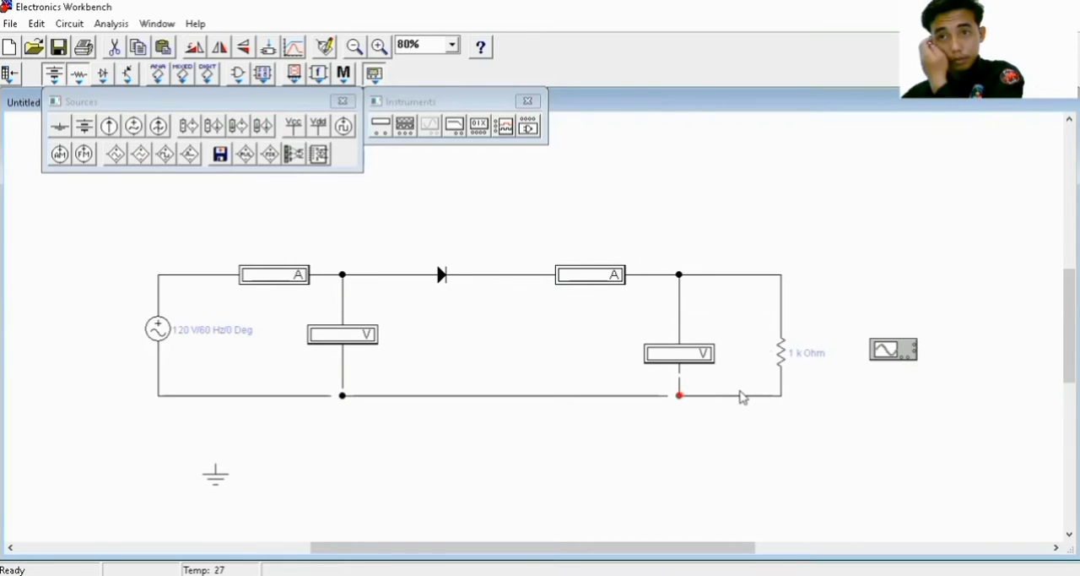
Move the ground symbol closer beneath the circuit and wire it up to the return wire between the AC source and first voltmeter
{"action": "left_click_drag", "start_coordinate": [216, 473], "coordinate": [248, 462]}
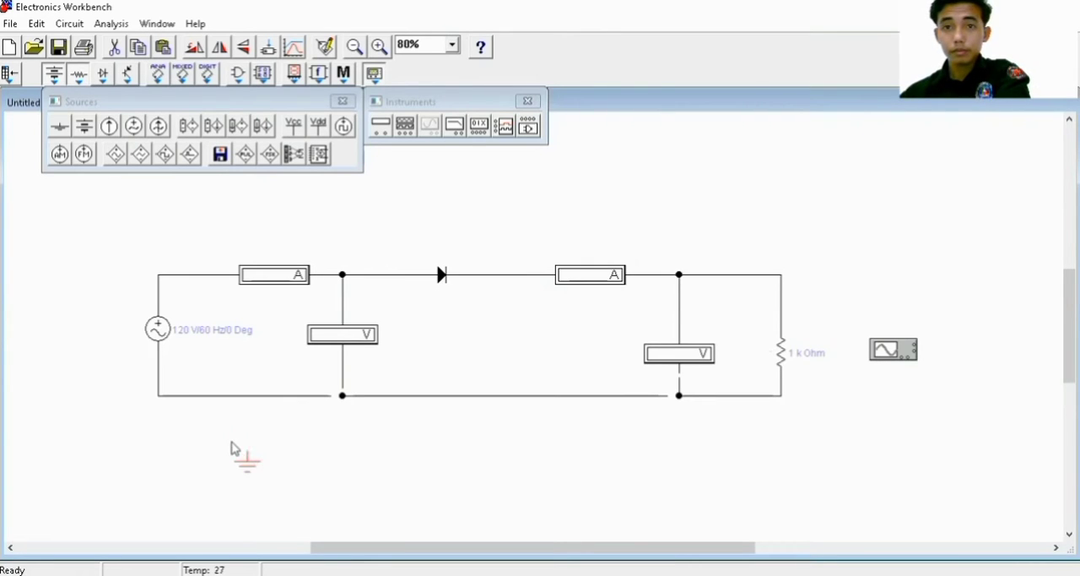
{"action": "left_click_drag", "start_coordinate": [250, 460], "coordinate": [251, 395]}
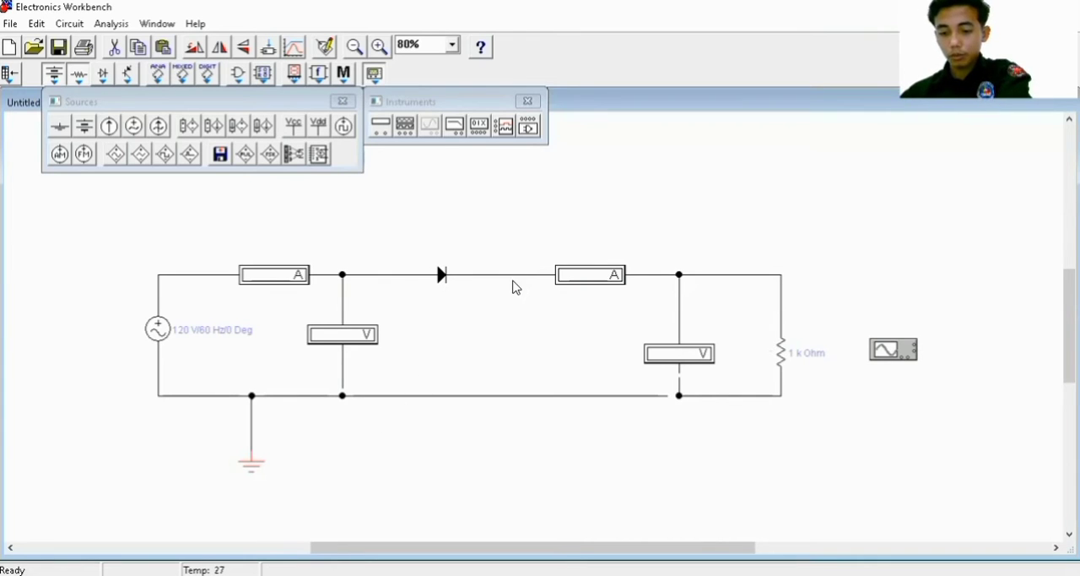
Place a polarized capacitor between the diode and the second voltmeter and rotate it to stand vertically with its positive terminal up
{"action": "left_click", "coordinate": [343, 102]}
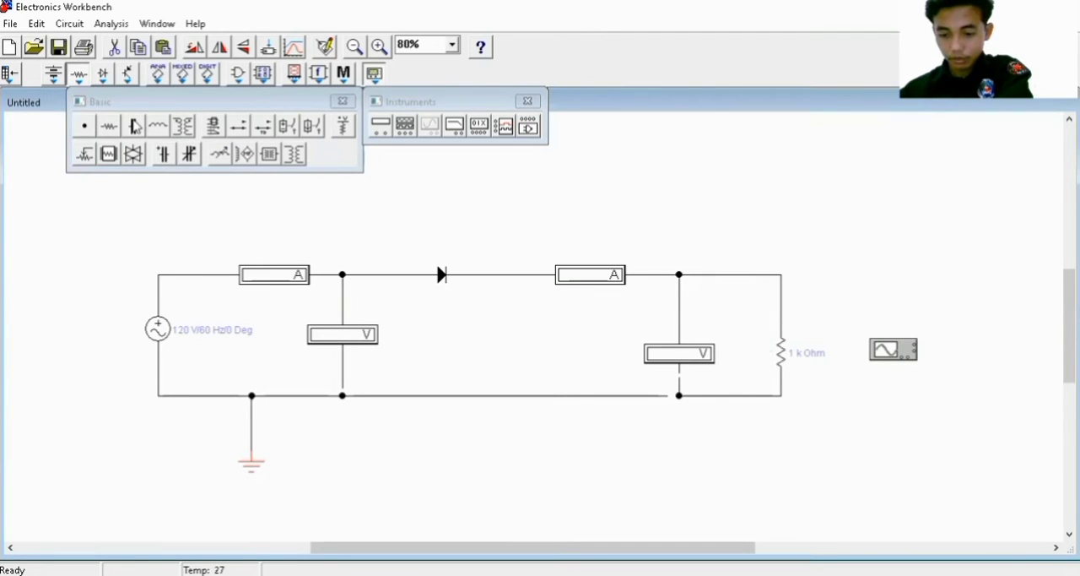
{"action": "left_click_drag", "start_coordinate": [498, 347], "coordinate": [503, 344]}
{"action": "right_click", "coordinate": [503, 339]}
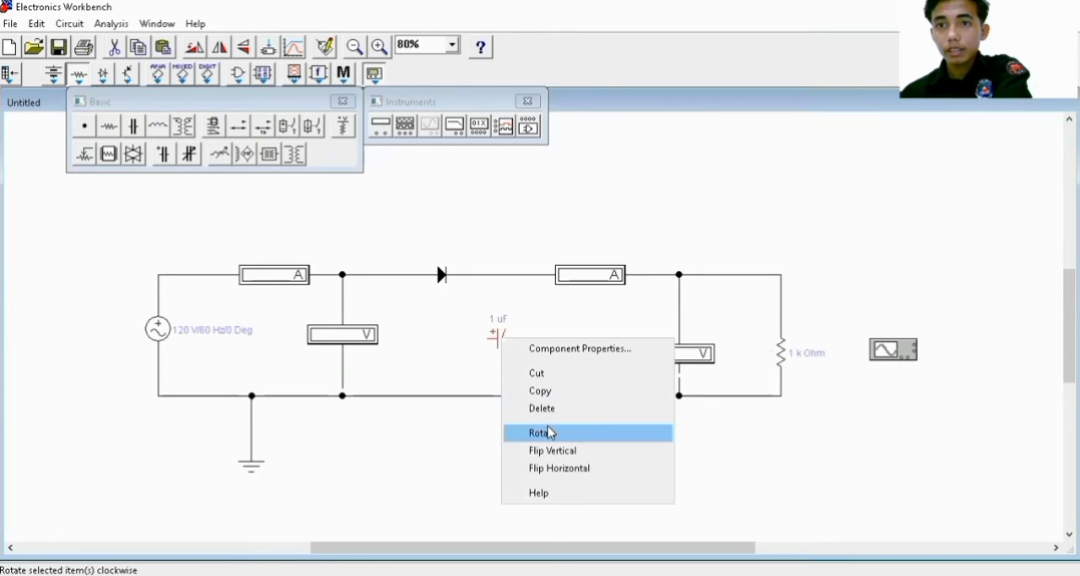
{"action": "left_click", "coordinate": [540, 432]}
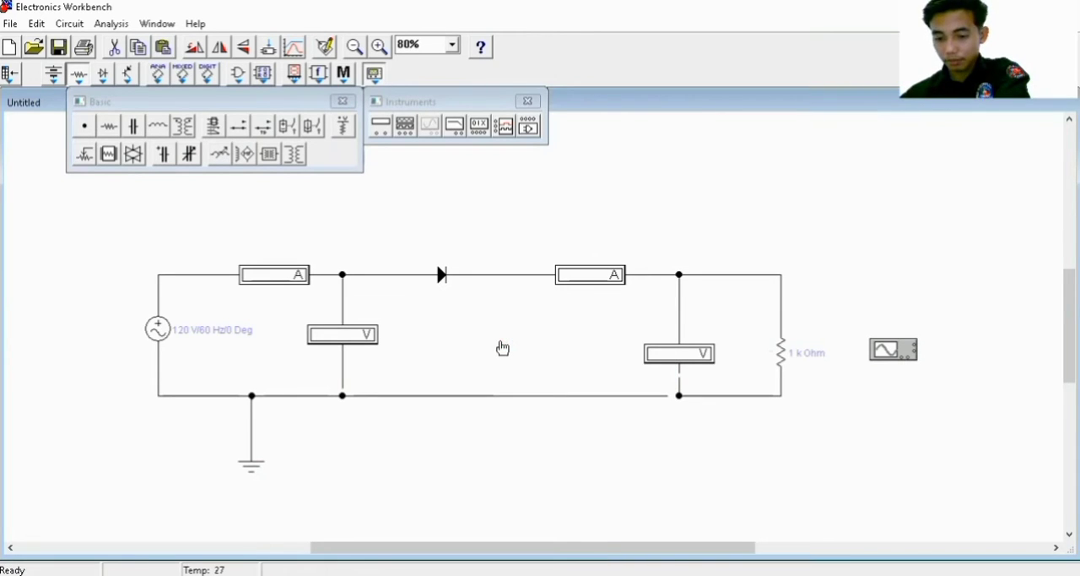
{"action": "right_click", "coordinate": [501, 344]}
{"action": "left_click", "coordinate": [547, 437]}
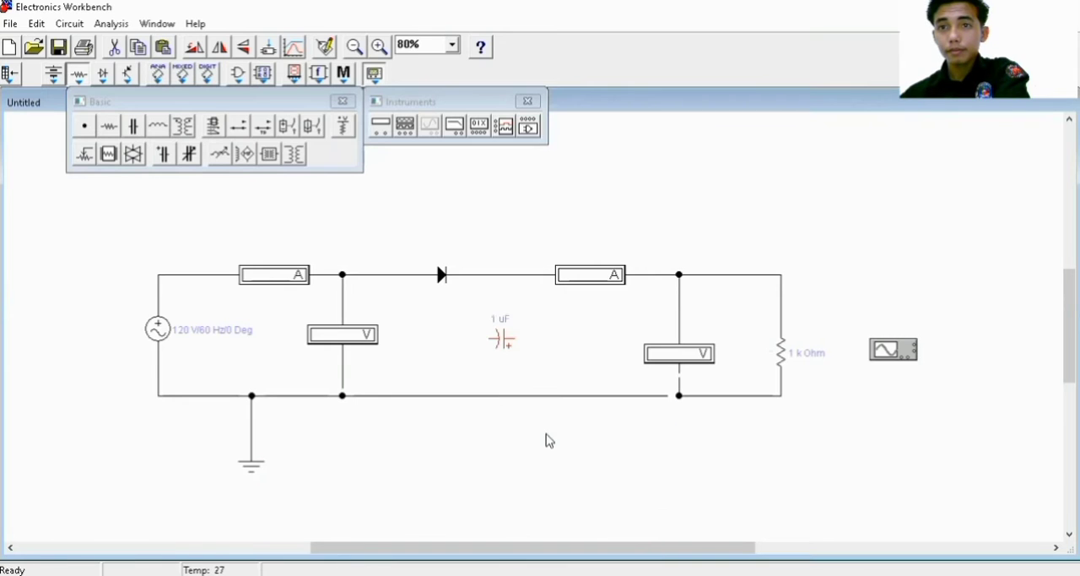
{"action": "right_click", "coordinate": [503, 349]}
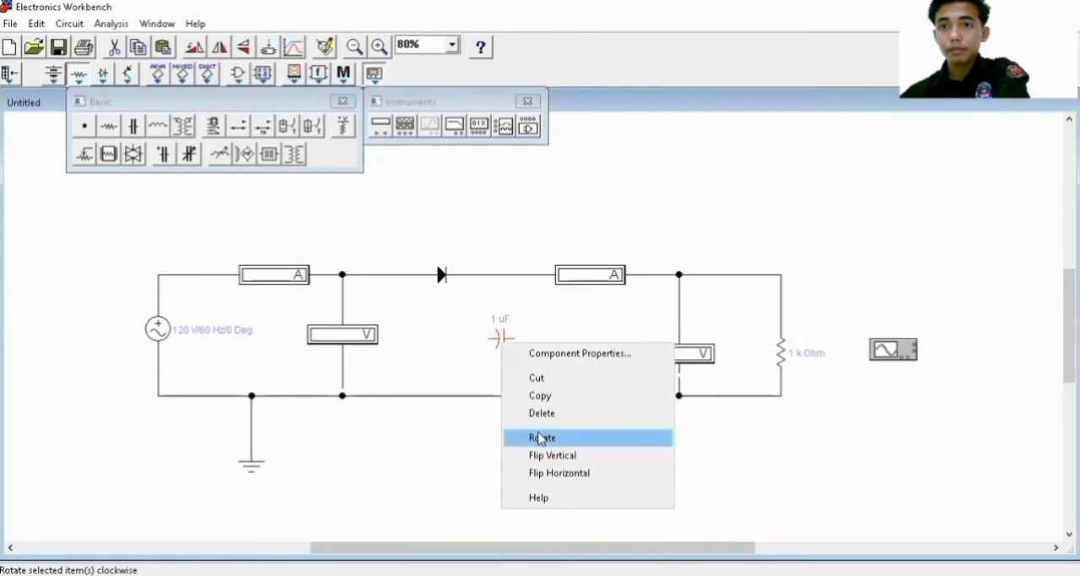
{"action": "left_click", "coordinate": [541, 437]}
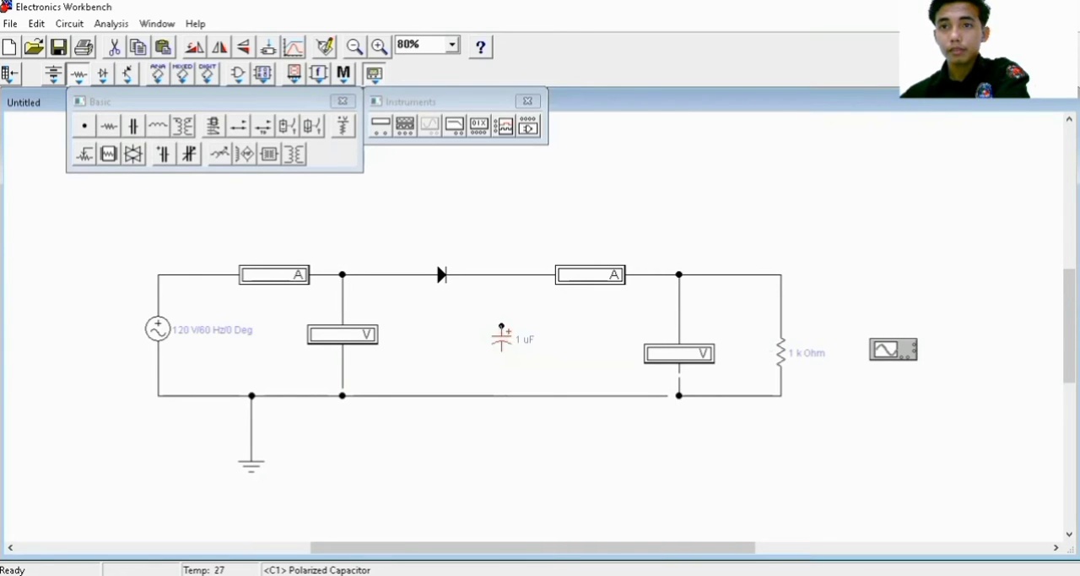
Wire the capacitor between the diode's output wire and the return wire, and connect the oscilloscope to the wire above the resistor
{"action": "left_click_drag", "start_coordinate": [503, 276], "coordinate": [502, 276]}
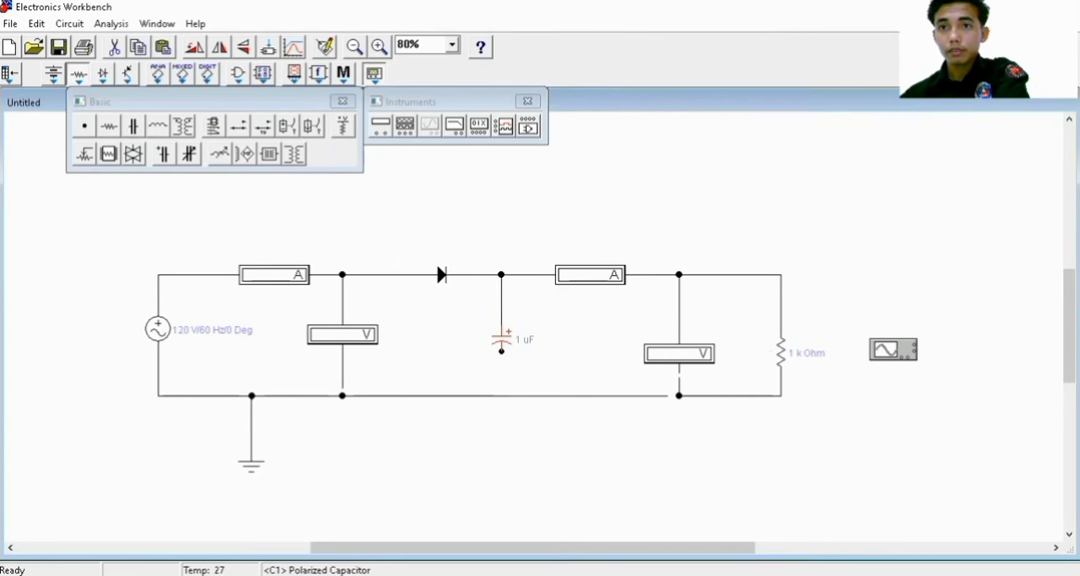
{"action": "left_click_drag", "start_coordinate": [502, 393], "coordinate": [502, 395]}
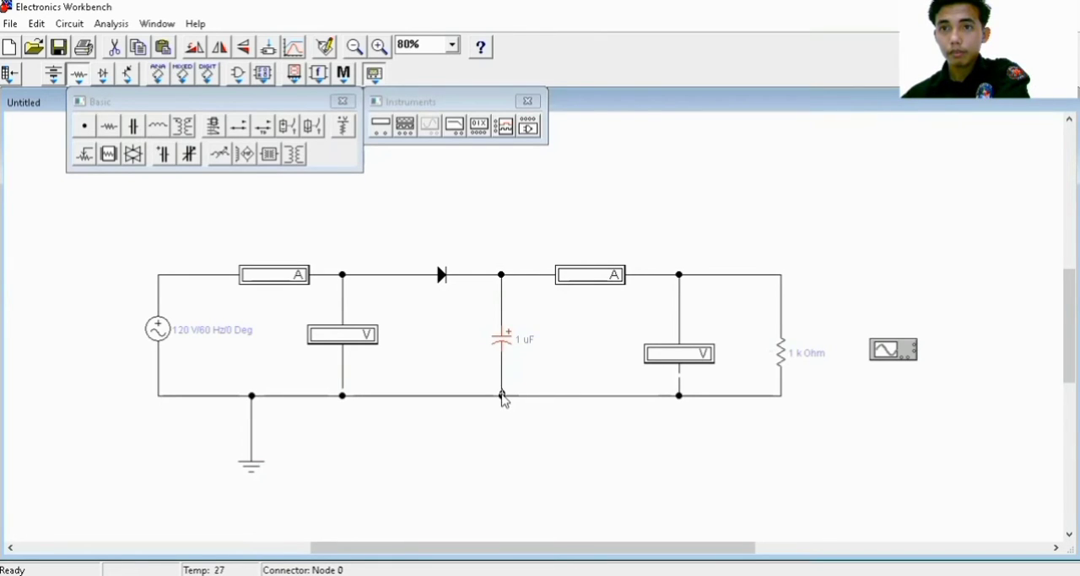
{"action": "left_click", "coordinate": [502, 396]}
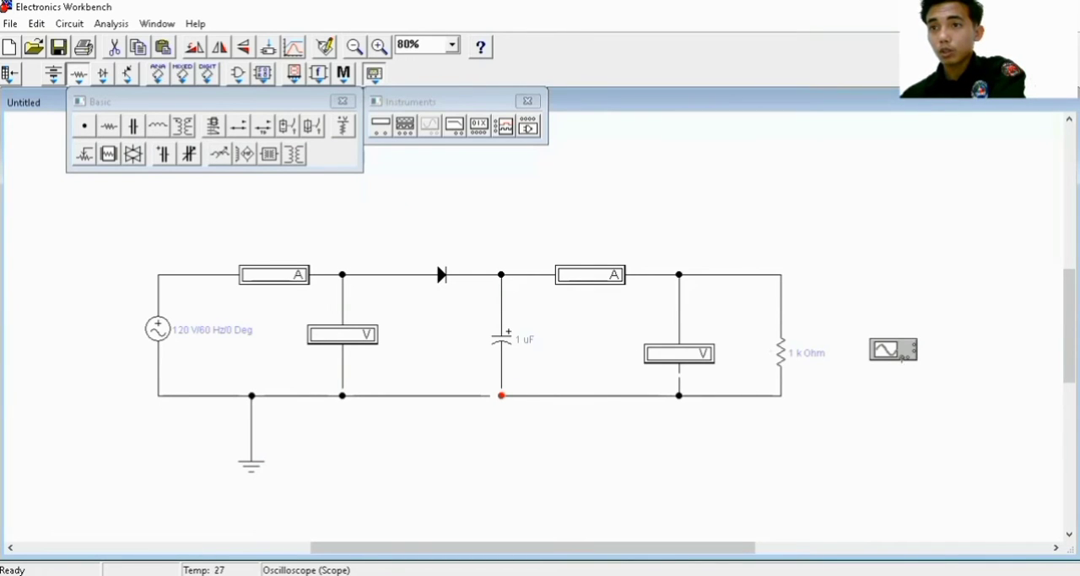
{"action": "left_click_drag", "start_coordinate": [902, 358], "coordinate": [782, 277]}
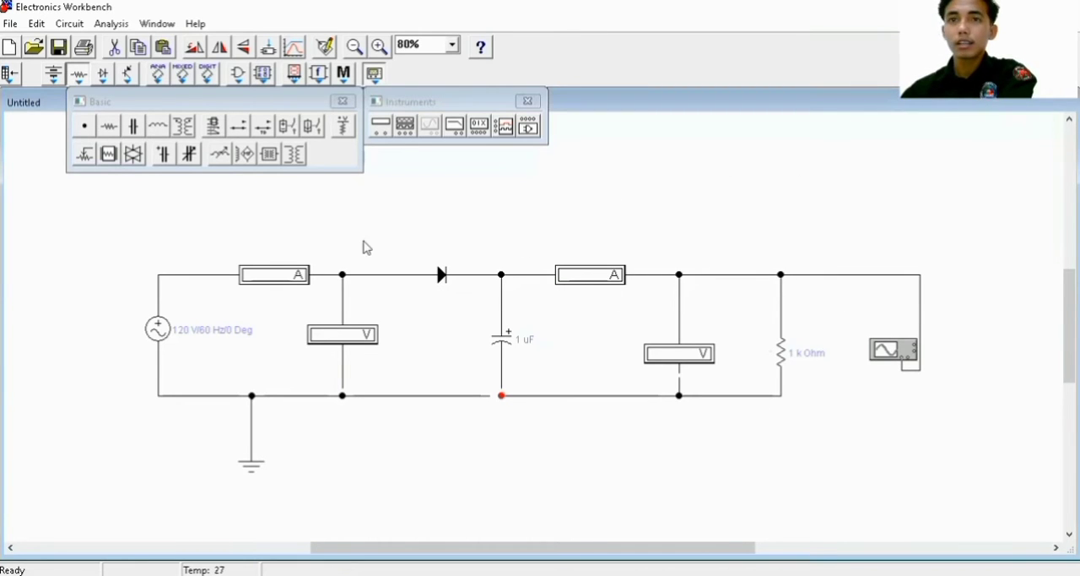
Label the AC voltage source with the person's full name and set its voltage to 6 V
{"action": "double_click", "coordinate": [161, 329]}
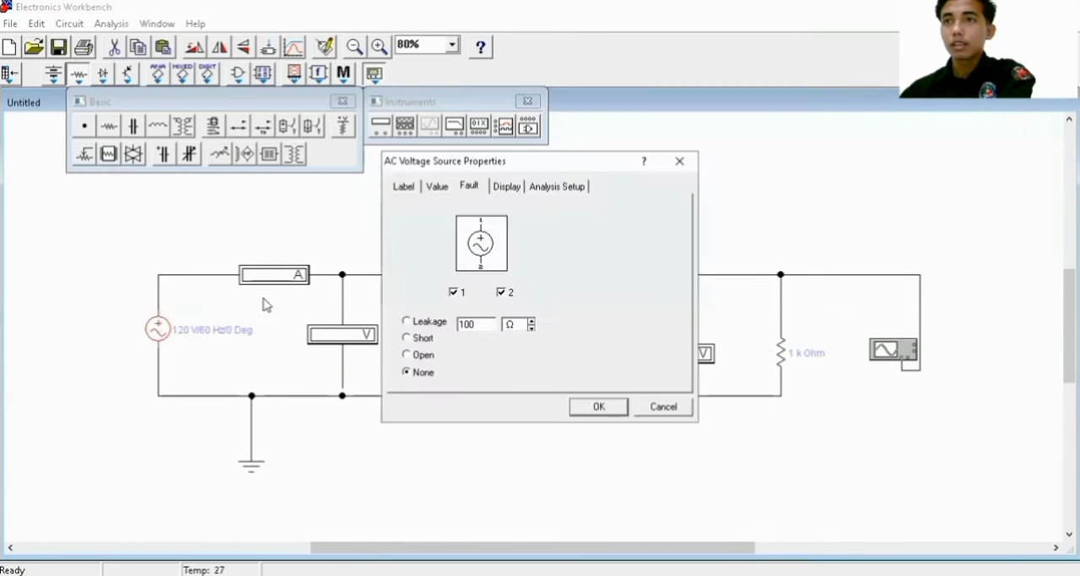
{"action": "left_click", "coordinate": [406, 187]}
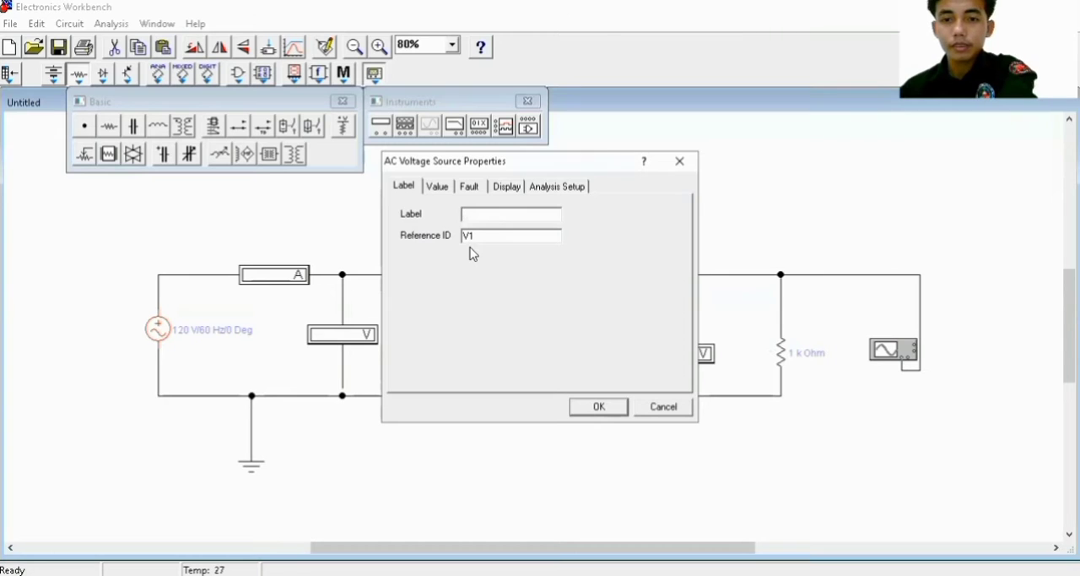
{"action": "type", "text": "FAREL SI"}
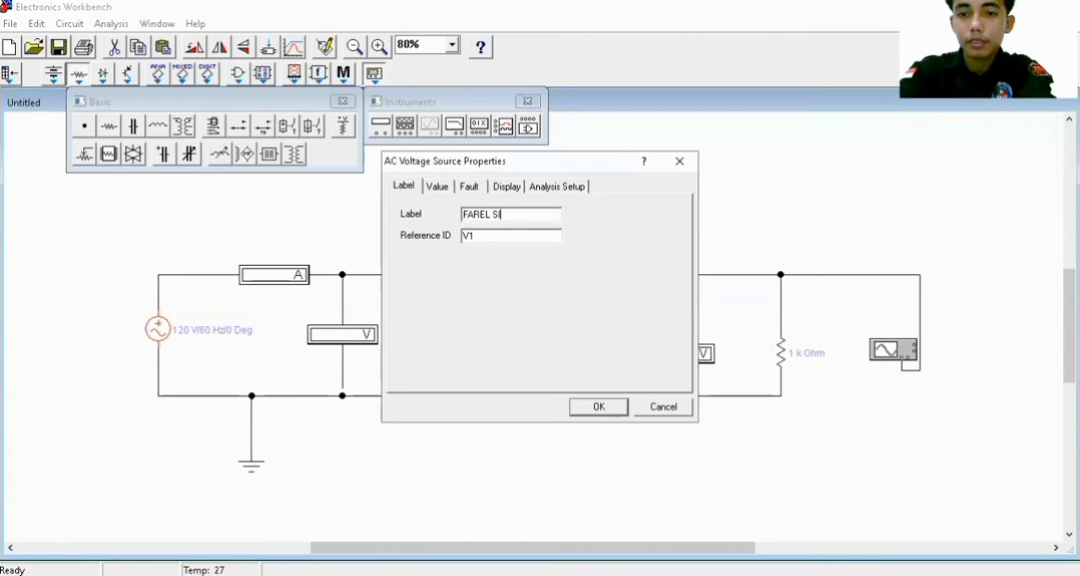
{"action": "type", "text": "GALINGGING"}
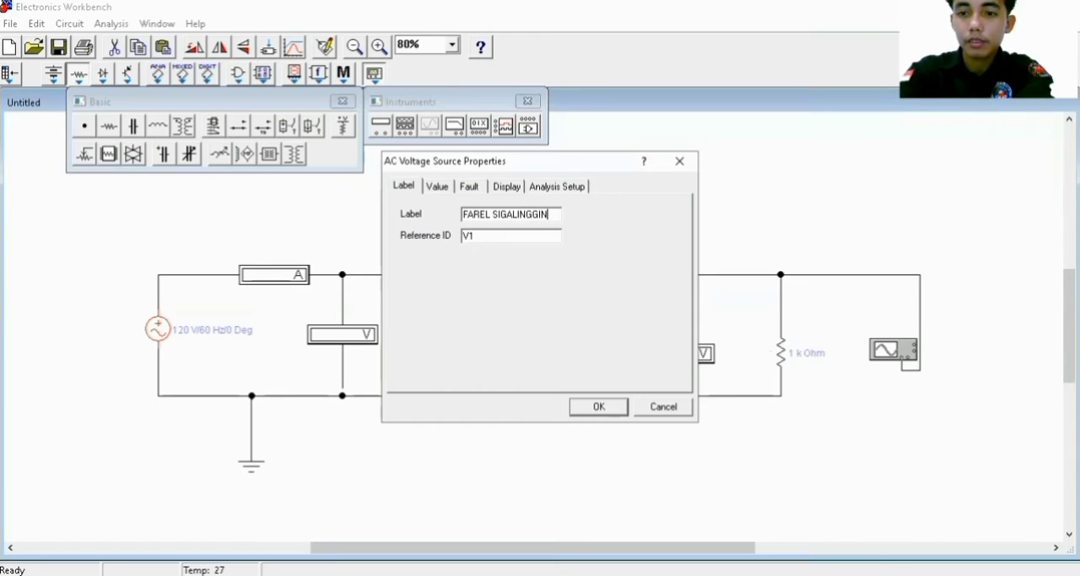
{"action": "left_click", "coordinate": [449, 194]}
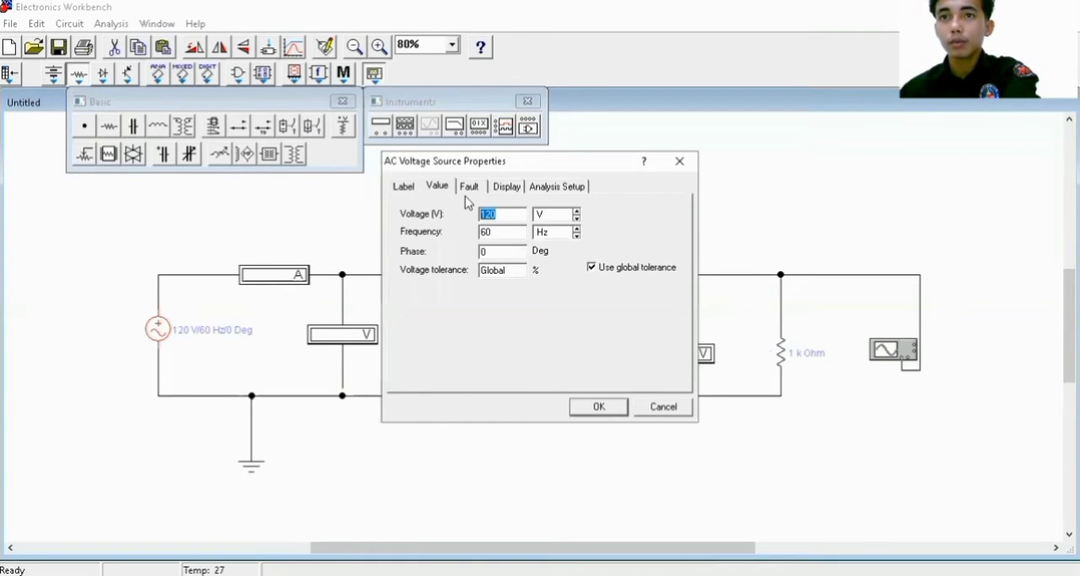
{"action": "type", "text": "6"}
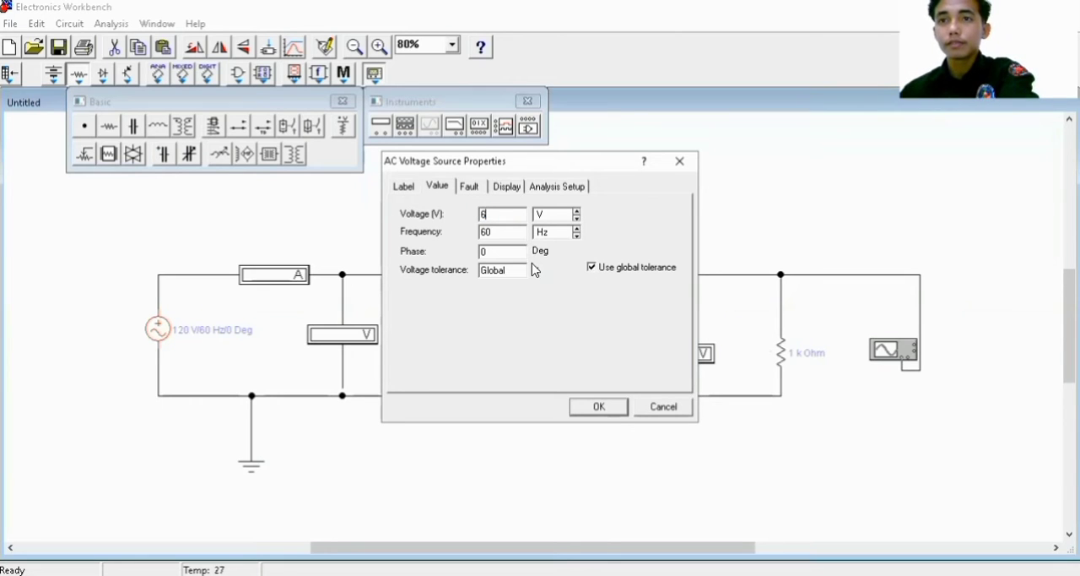
{"action": "left_click", "coordinate": [615, 410]}
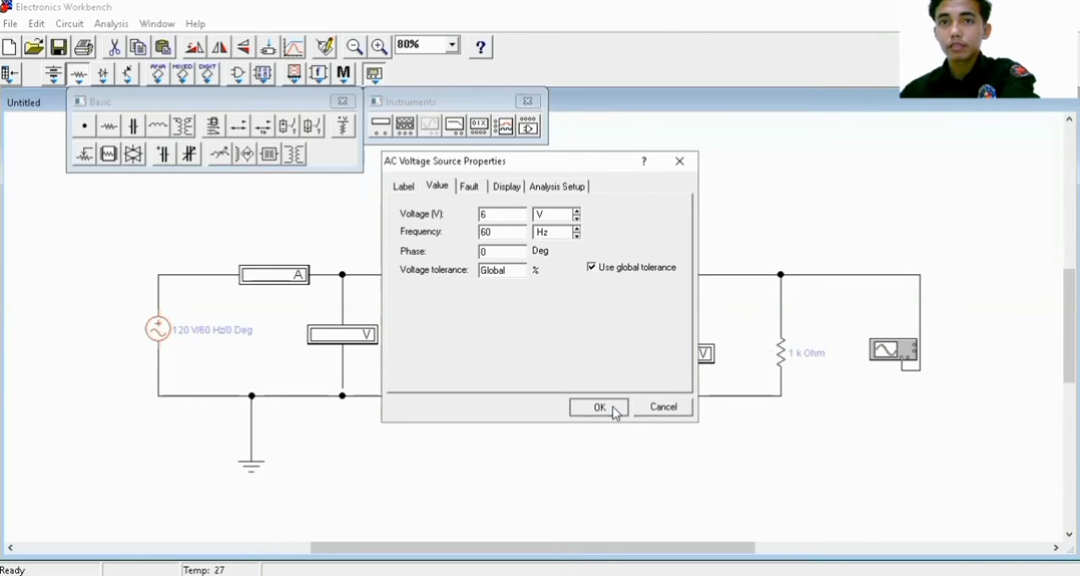
Label the first ammeter "A AC" and set its mode to AC
{"action": "left_click", "coordinate": [298, 275]}
{"action": "double_click", "coordinate": [298, 275]}
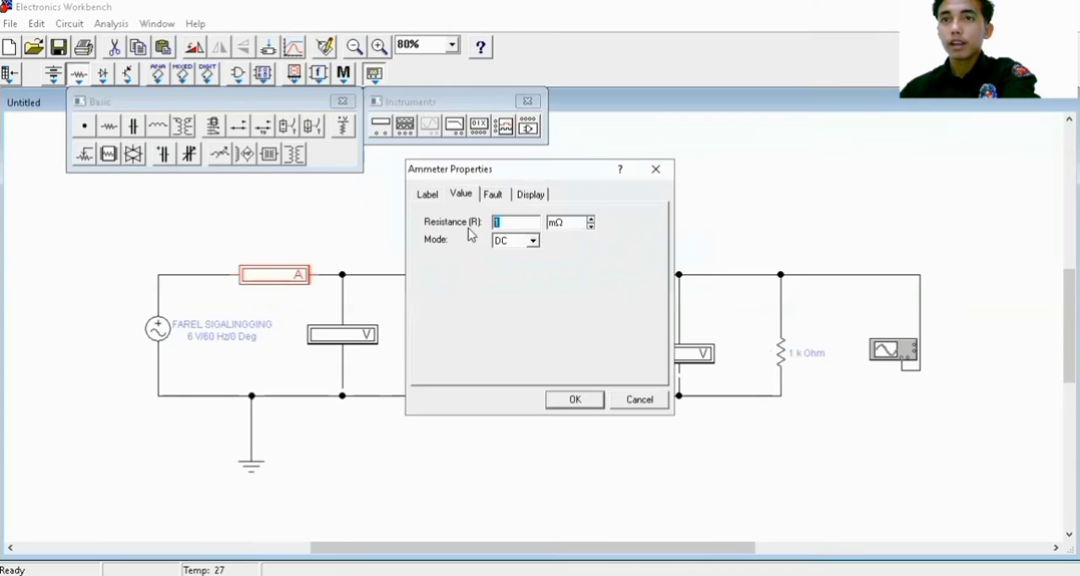
{"action": "left_click", "coordinate": [437, 193]}
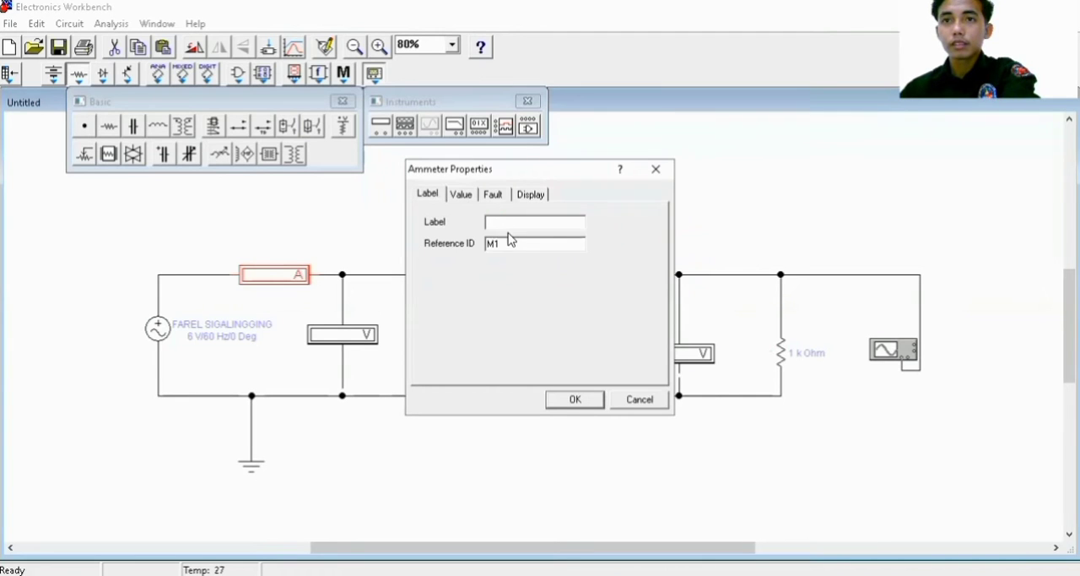
{"action": "type", "text": "A AC"}
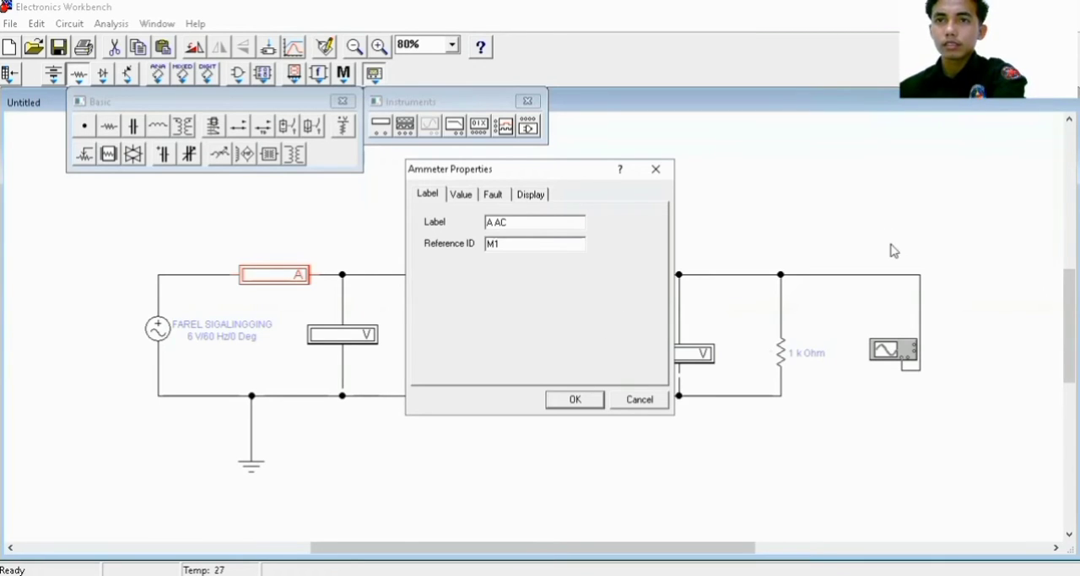
{"action": "left_click", "coordinate": [471, 196]}
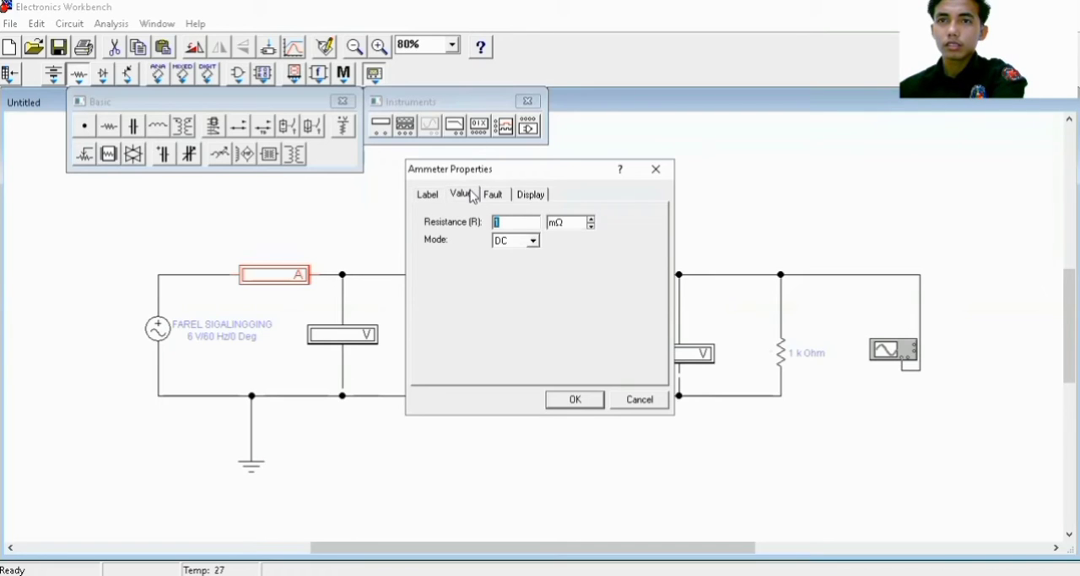
{"action": "left_click", "coordinate": [533, 241]}
{"action": "left_click", "coordinate": [511, 265]}
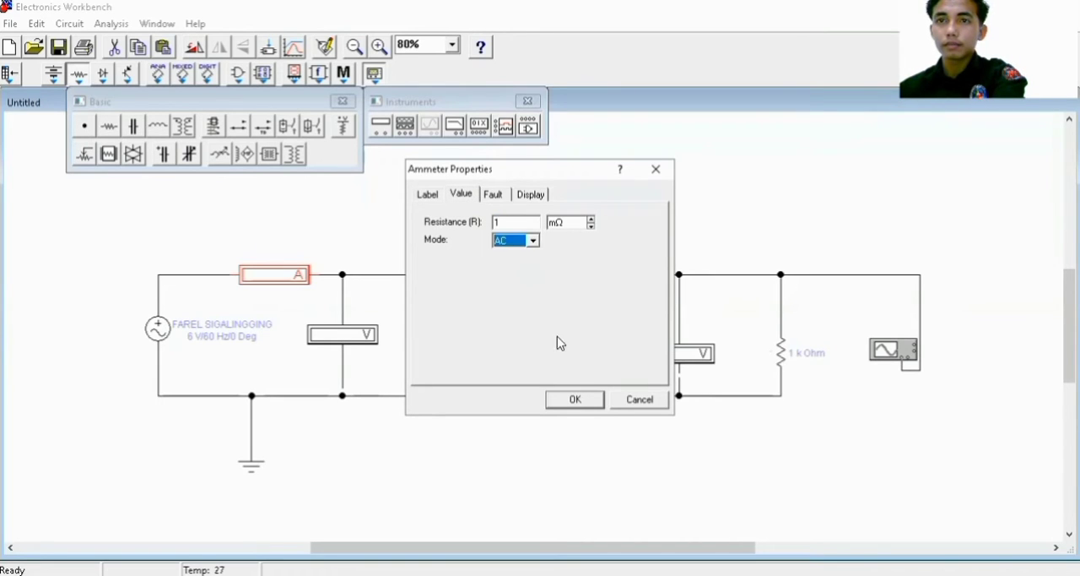
{"action": "left_click", "coordinate": [575, 400]}
Set the first voltmeter's mode to AC and label it "V AC"
{"action": "left_click", "coordinate": [371, 336]}
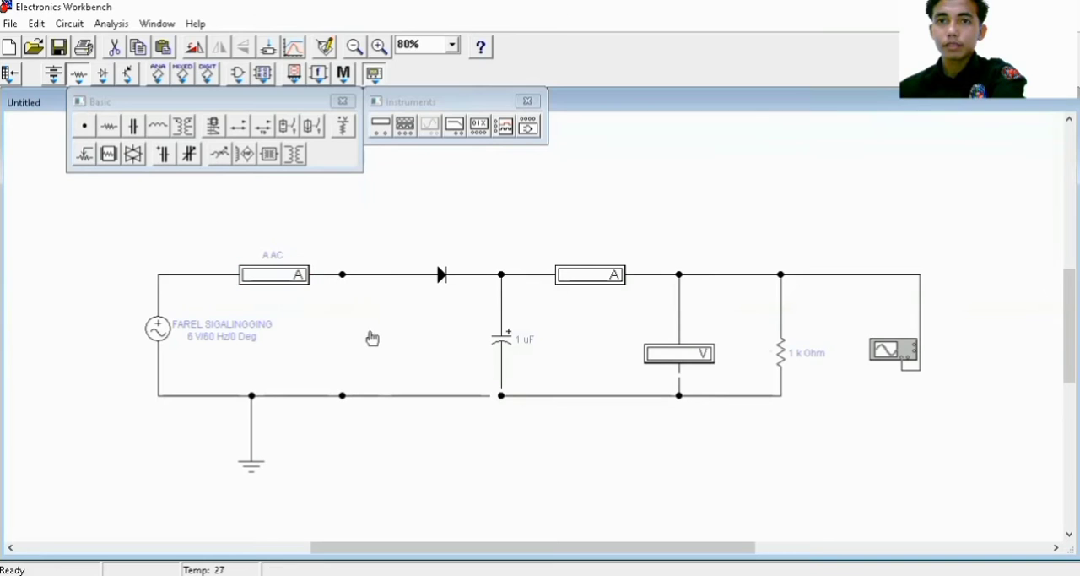
{"action": "double_click", "coordinate": [371, 336]}
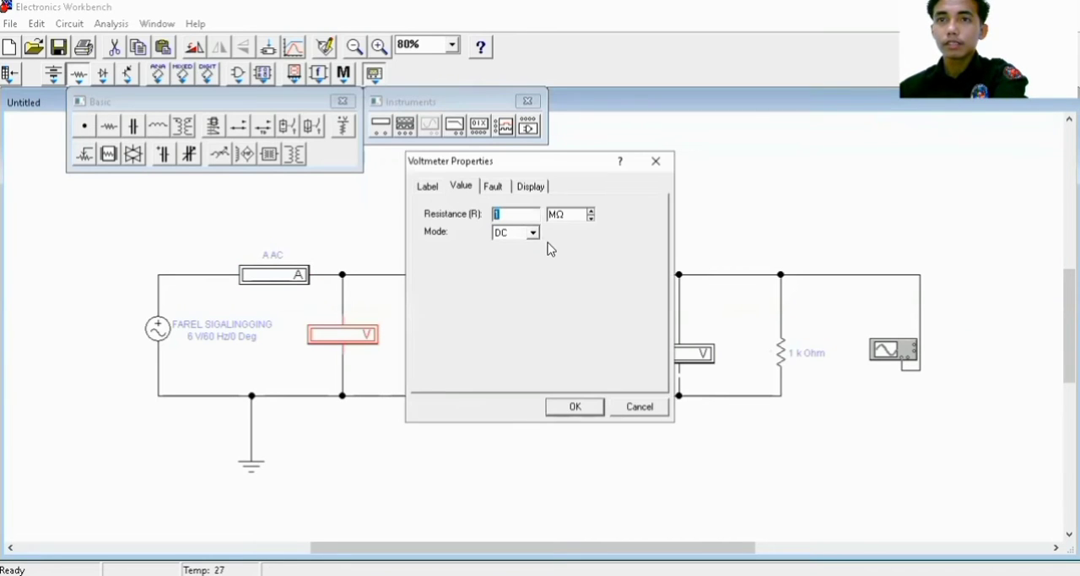
{"action": "left_click", "coordinate": [535, 235]}
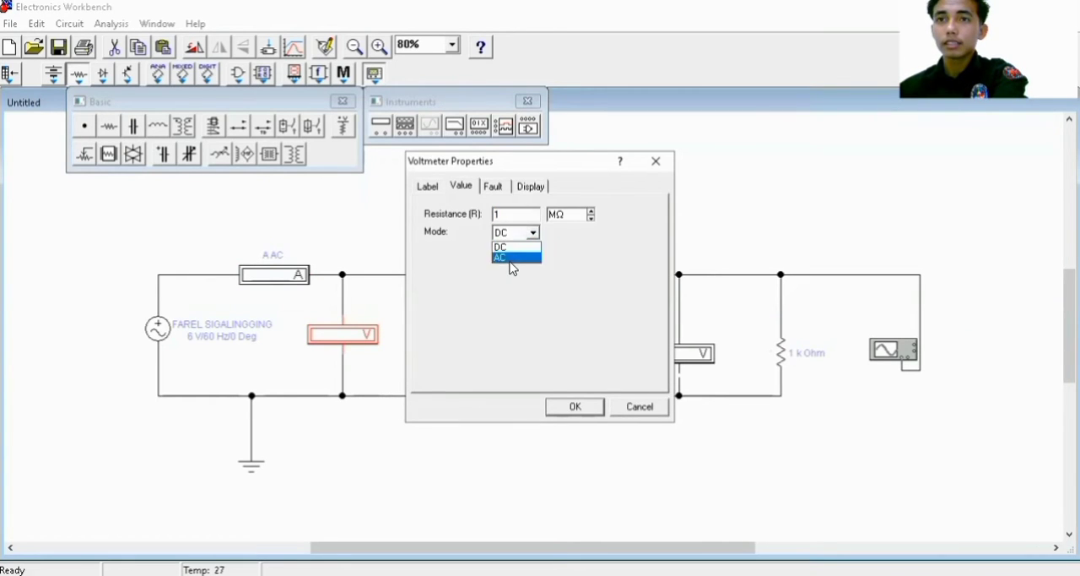
{"action": "left_click", "coordinate": [511, 263]}
{"action": "left_click", "coordinate": [427, 188]}
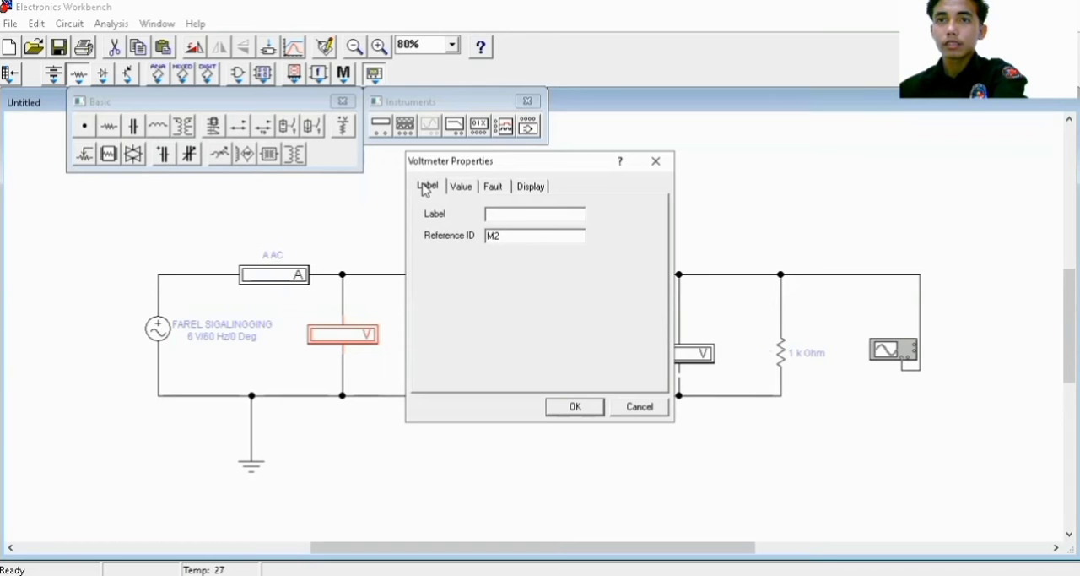
{"action": "type", "text": "V"}
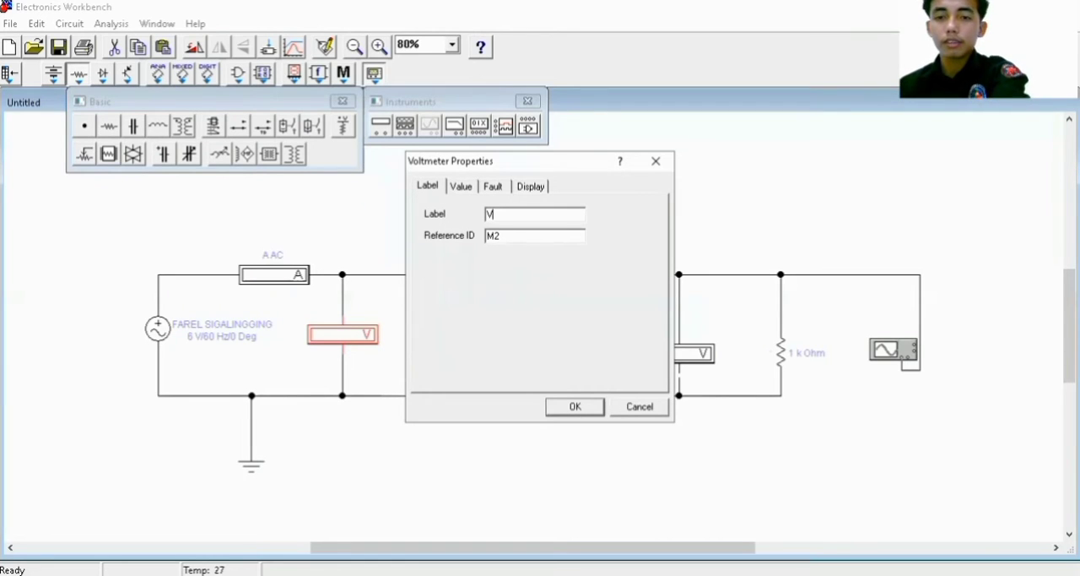
{"action": "type", "text": " AC"}
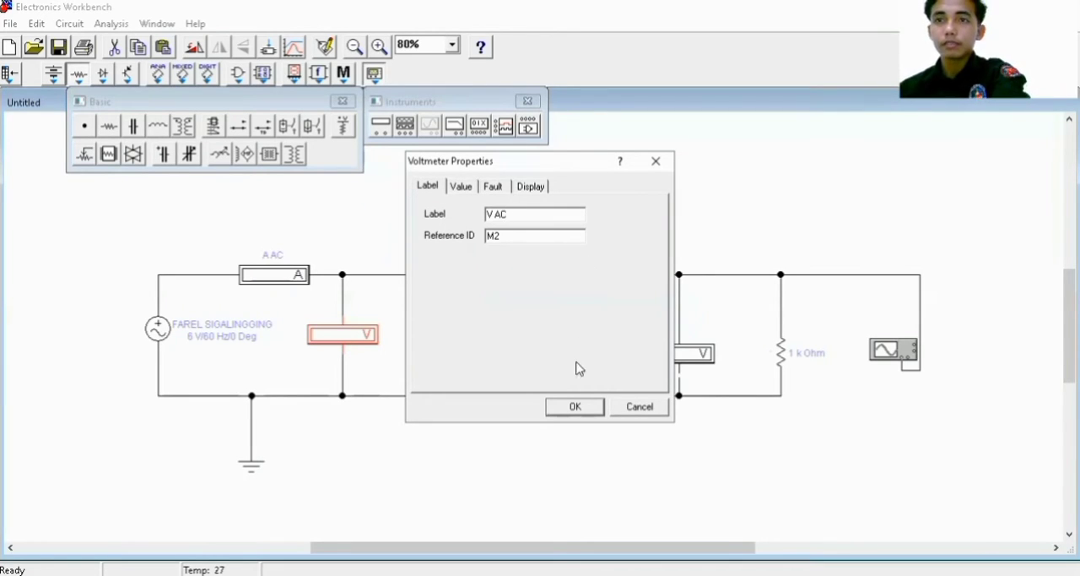
{"action": "left_click", "coordinate": [577, 406]}
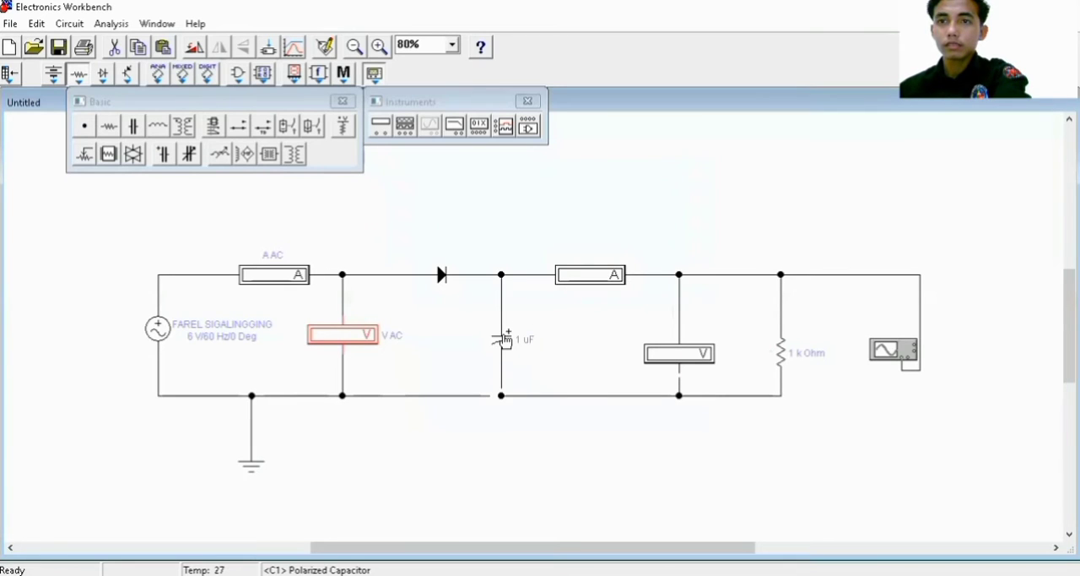
Label the polarized capacitor "C"
{"action": "double_click", "coordinate": [504, 339]}
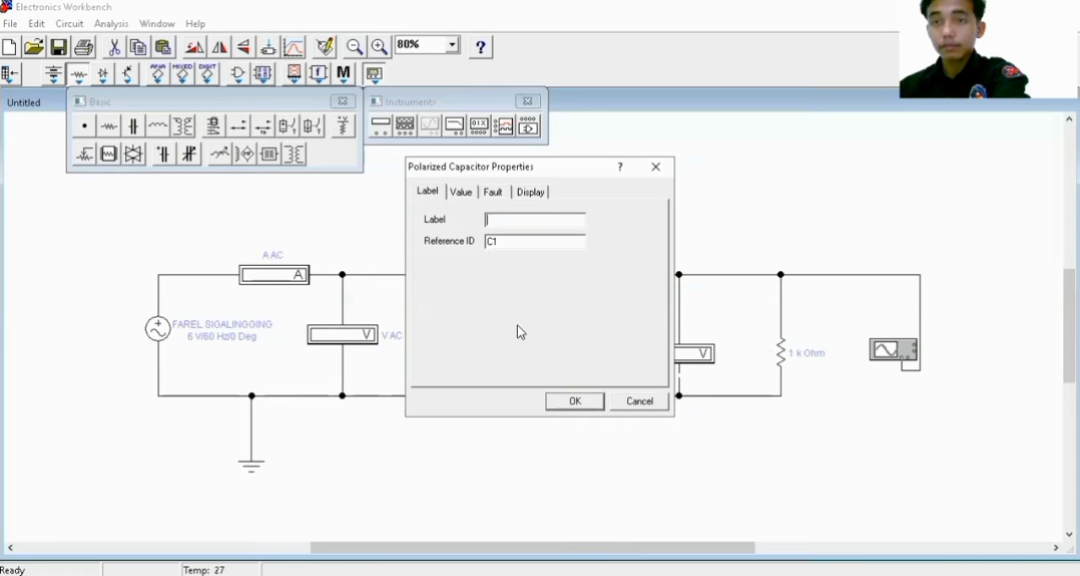
{"action": "left_click", "coordinate": [469, 194]}
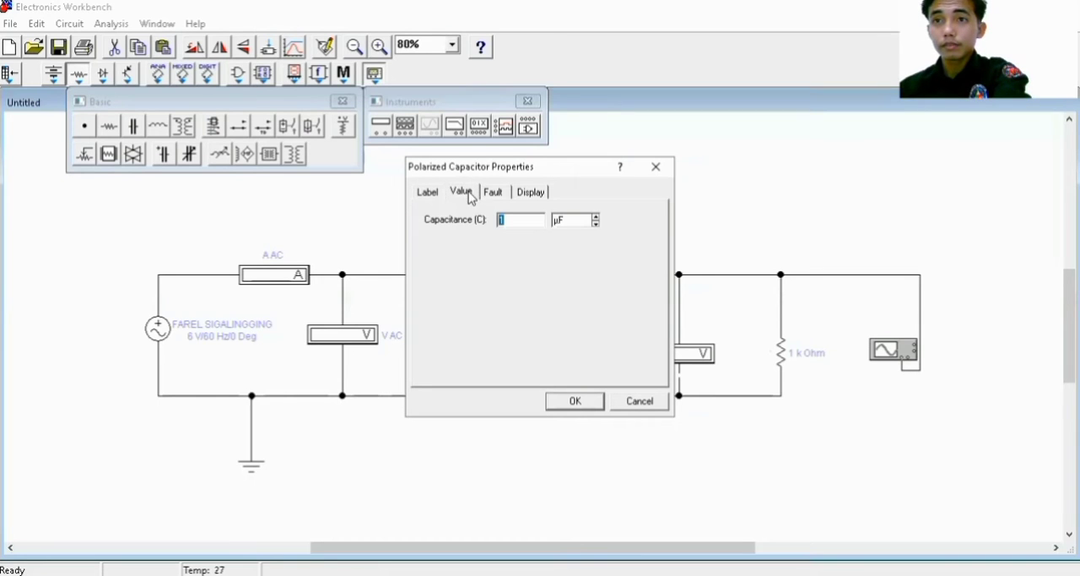
{"action": "left_click", "coordinate": [426, 192]}
{"action": "left_click", "coordinate": [517, 223]}
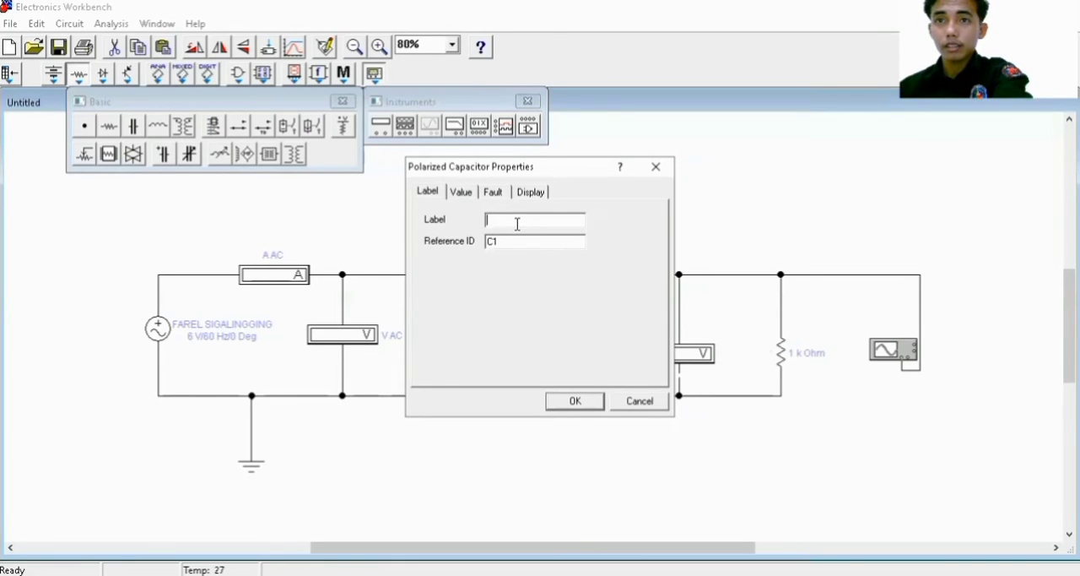
{"action": "left_click", "coordinate": [577, 403]}
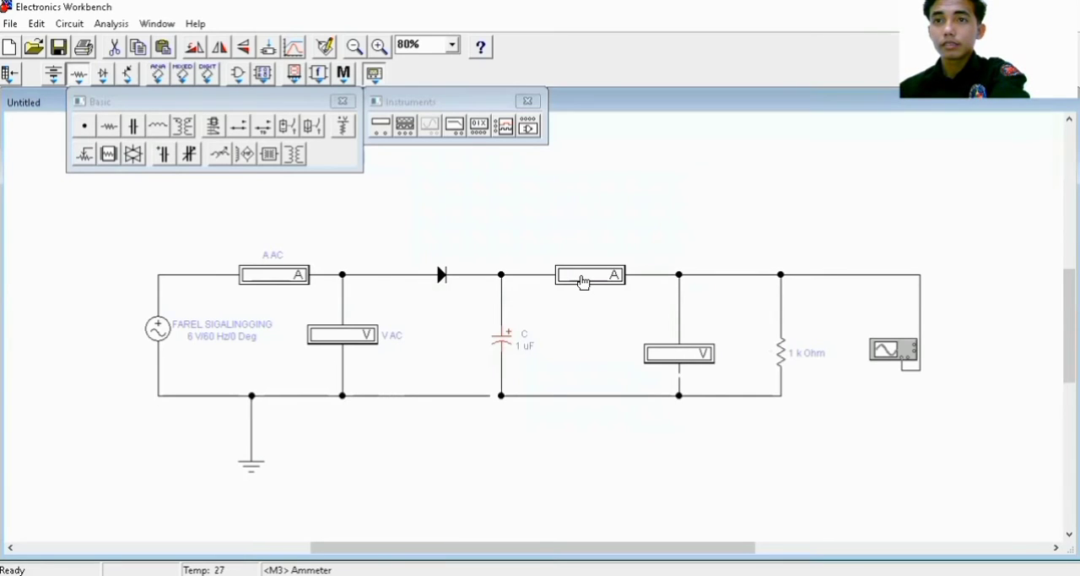
Label the ammeter between the capacitor and the load "A DC" and keep its mode at DC
{"action": "double_click", "coordinate": [583, 278]}
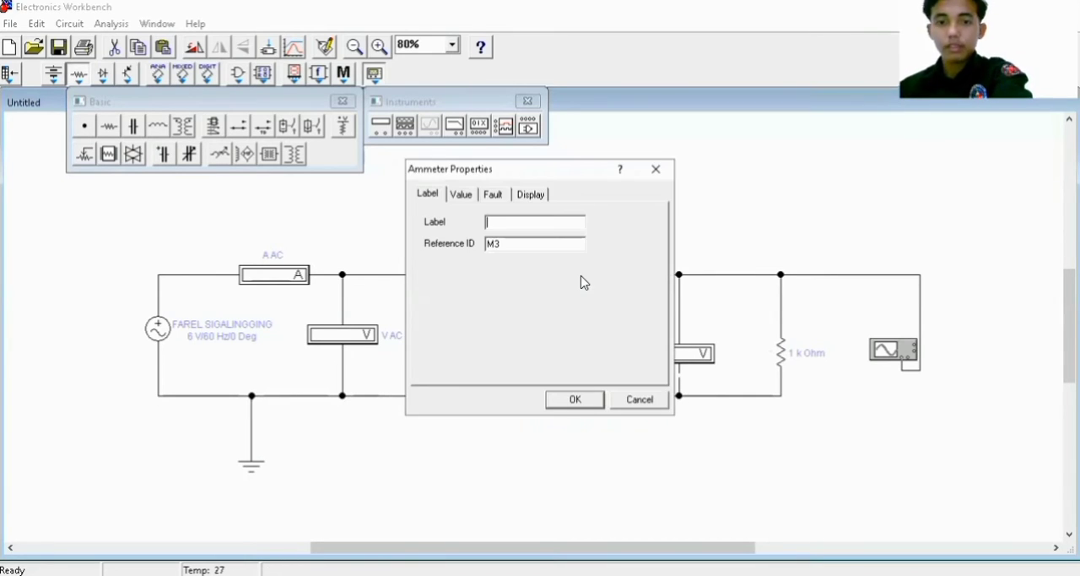
{"action": "type", "text": "A"}
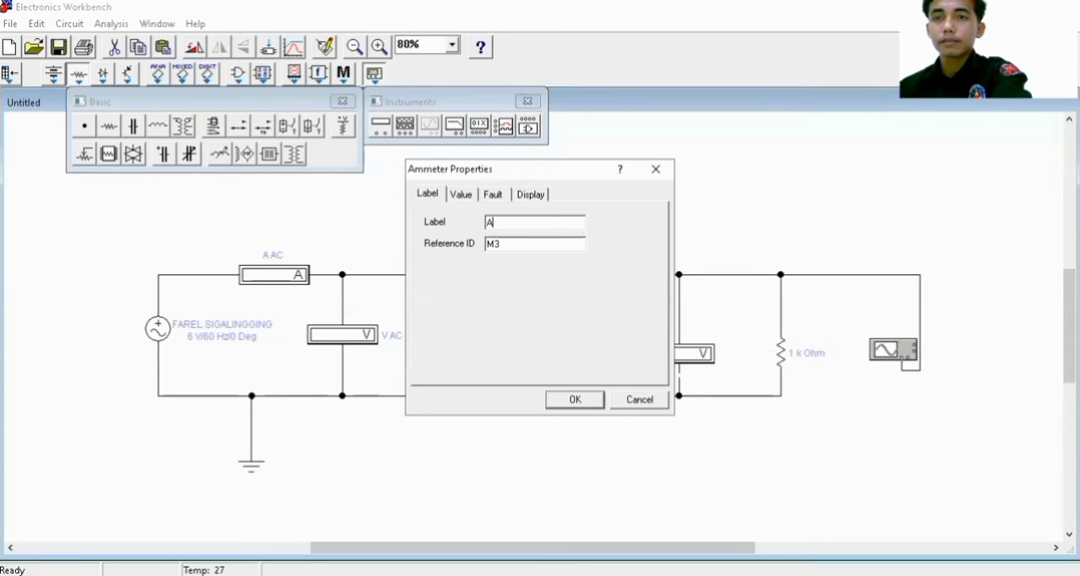
{"action": "type", "text": " D"}
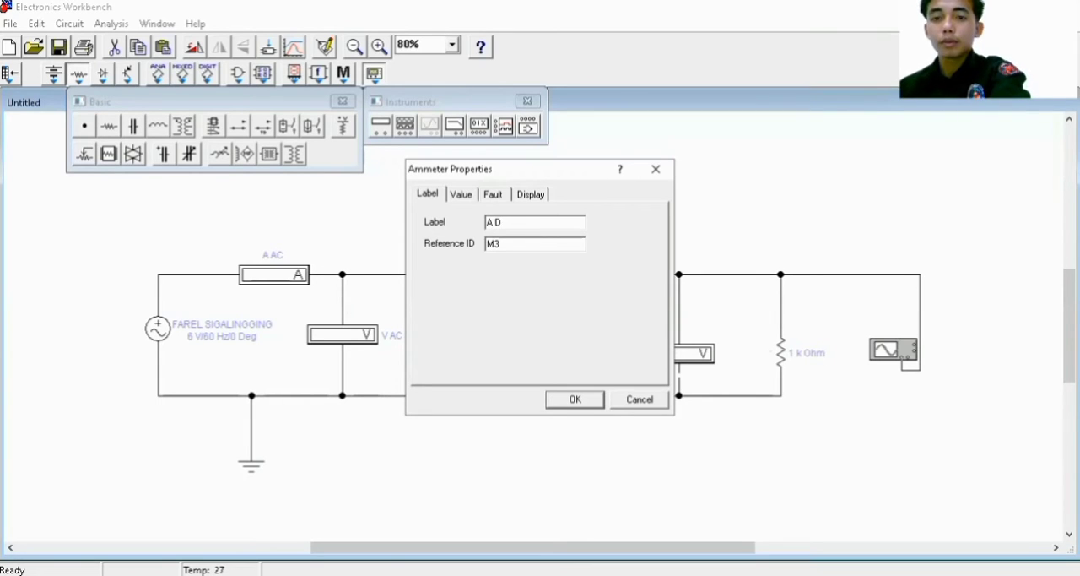
{"action": "type", "text": "C"}
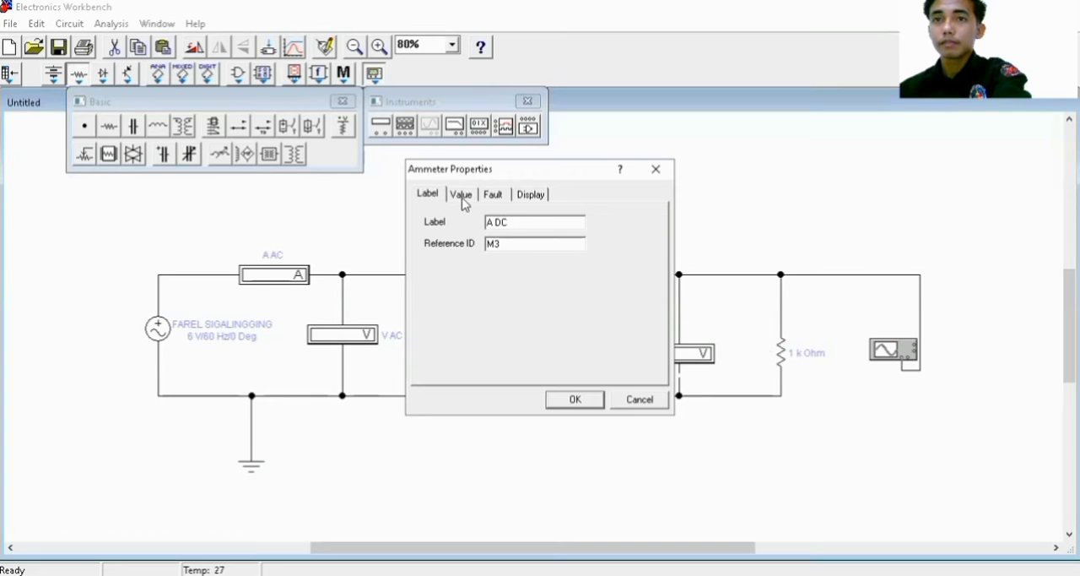
{"action": "left_click", "coordinate": [462, 195]}
{"action": "left_click", "coordinate": [577, 401]}
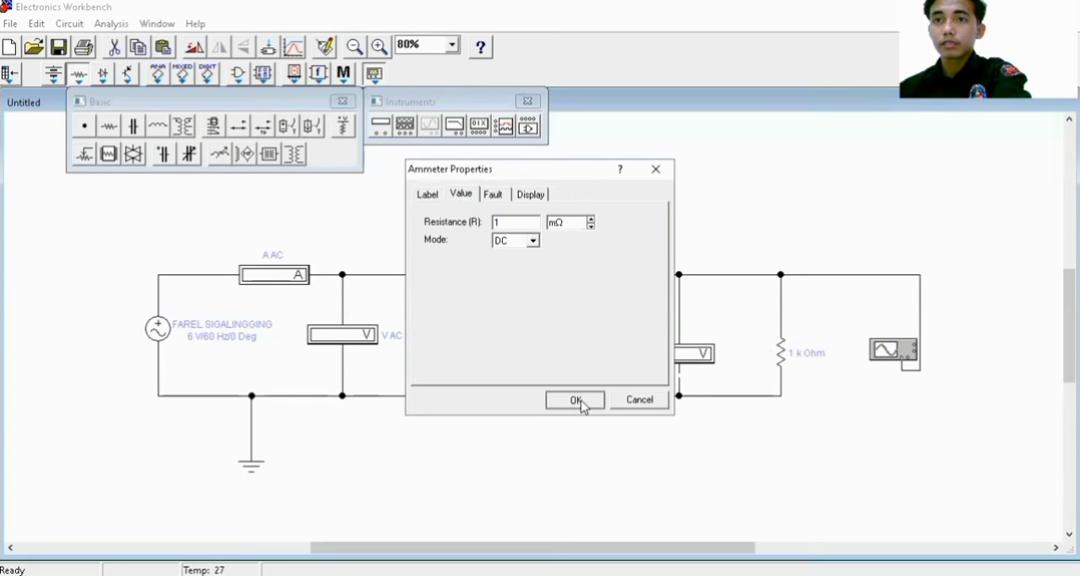
Label the output voltmeter beside the load resistor "V DC", keeping its mode at DC
{"action": "left_click", "coordinate": [690, 351]}
{"action": "double_click", "coordinate": [691, 352]}
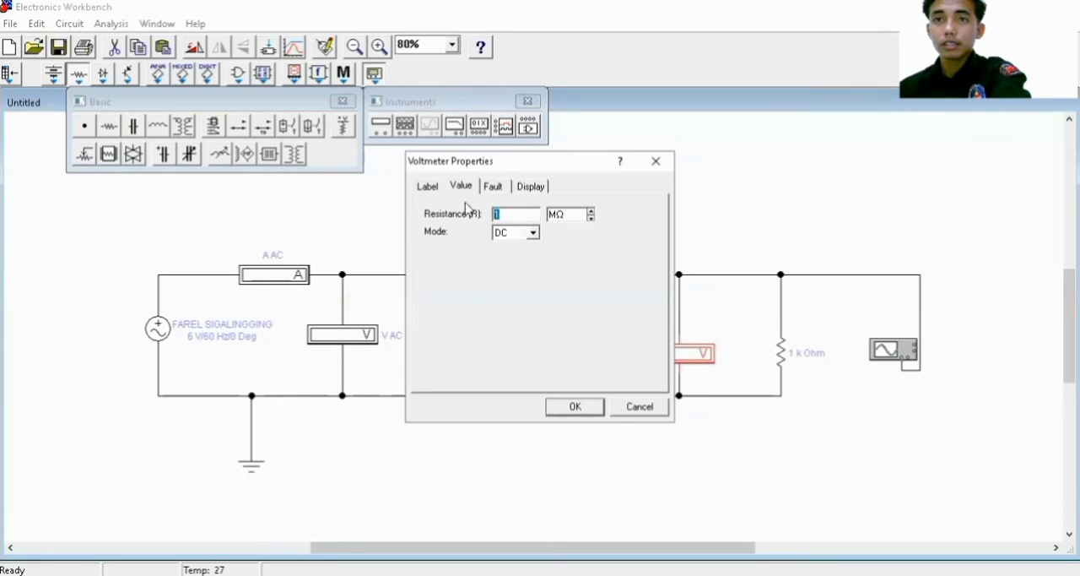
{"action": "left_click", "coordinate": [426, 187]}
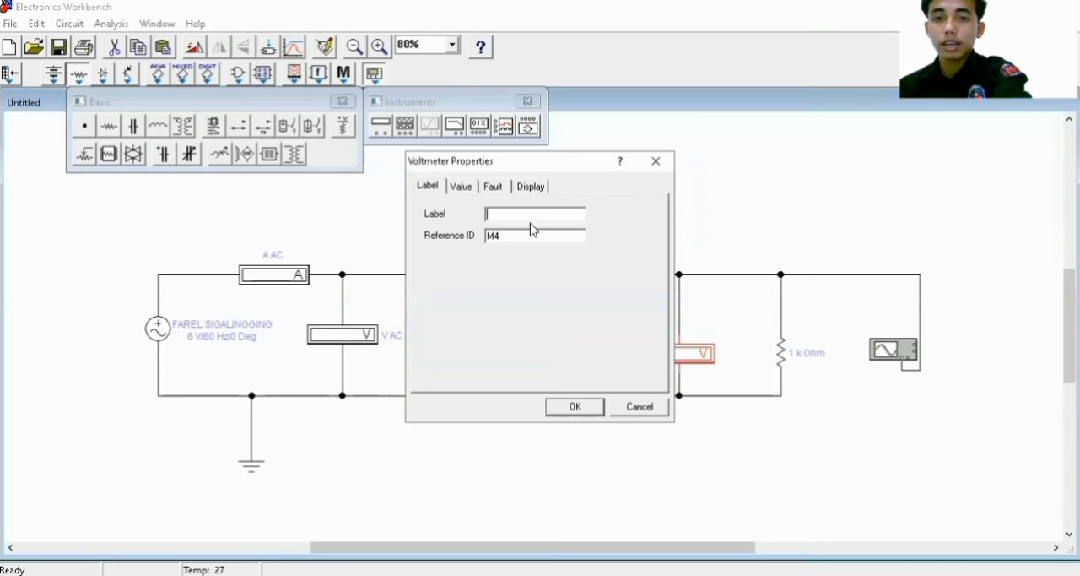
{"action": "type", "text": "D"}
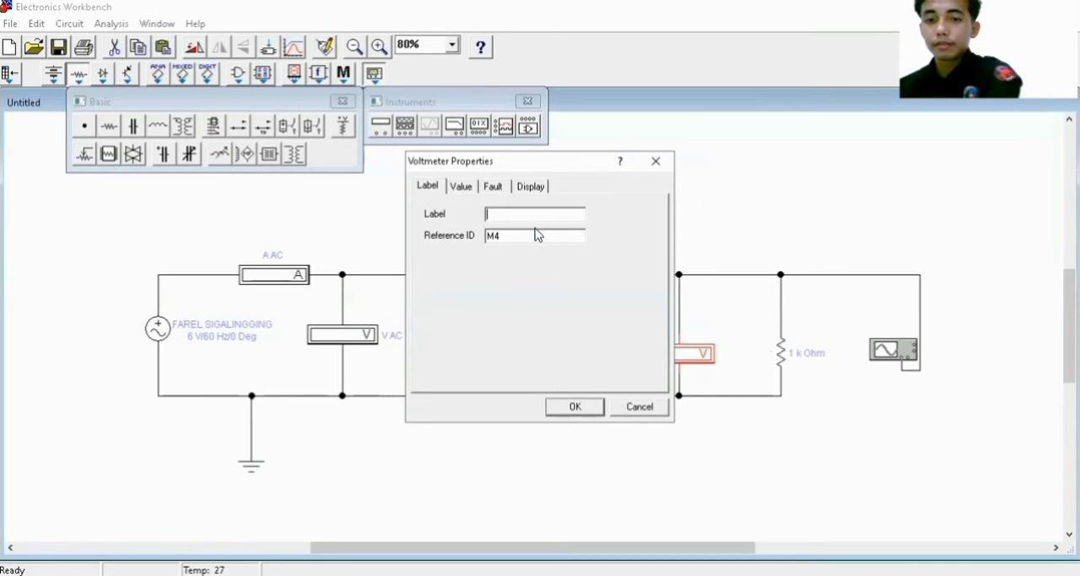
{"action": "type", "text": "V"}
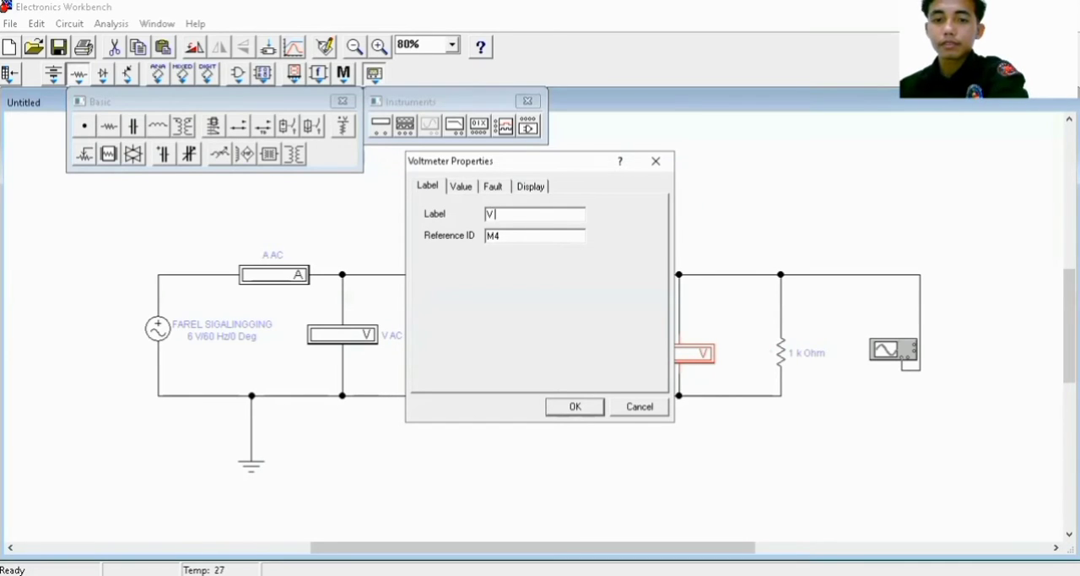
{"action": "type", "text": " DC"}
{"action": "left_click", "coordinate": [565, 410]}
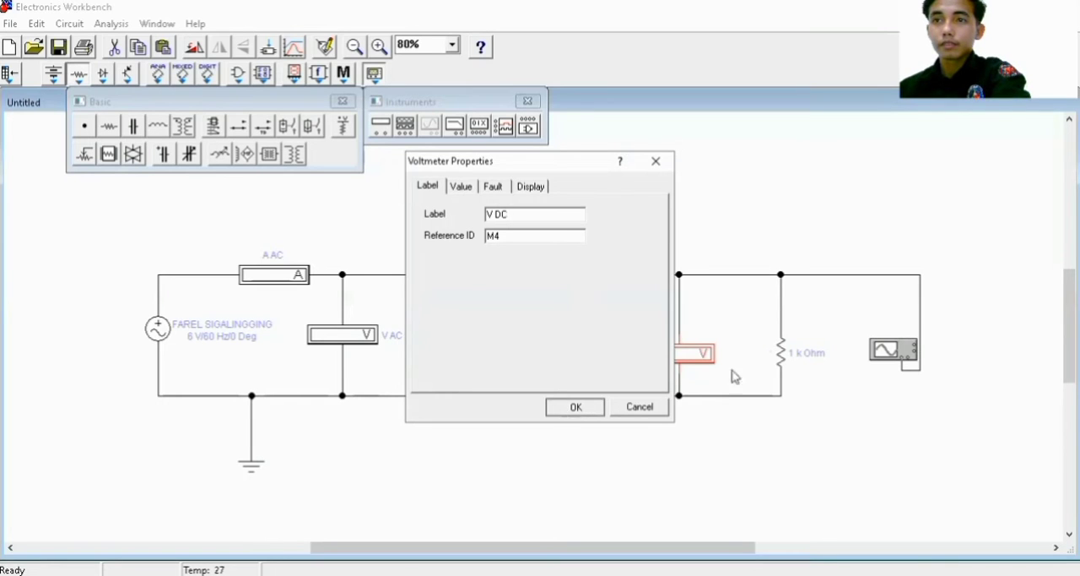
Label the load resistor "R" and set its resistance to 570 Ω
{"action": "left_click", "coordinate": [783, 358]}
{"action": "double_click", "coordinate": [783, 358]}
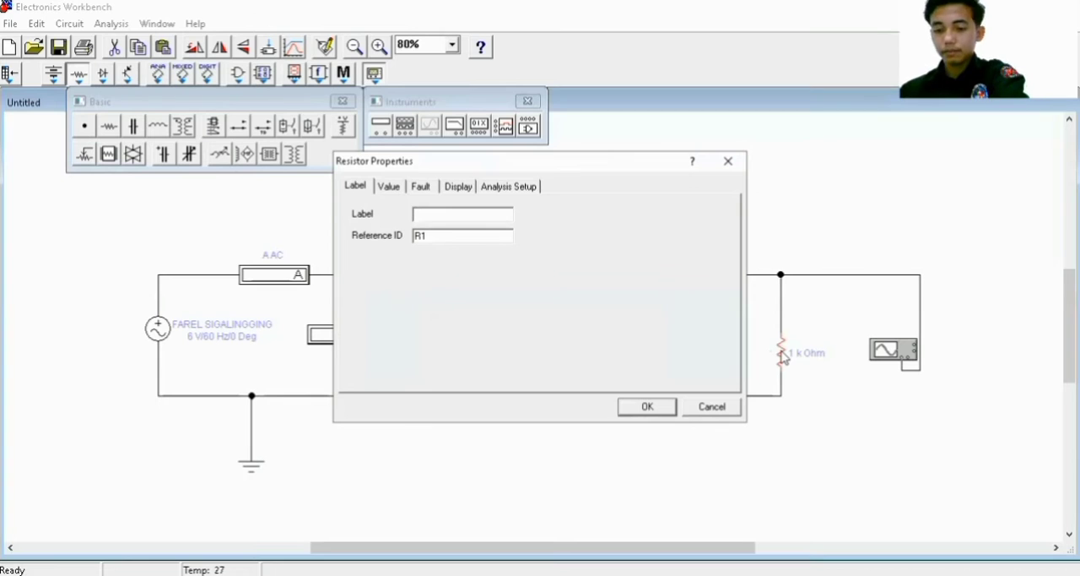
{"action": "type", "text": "R"}
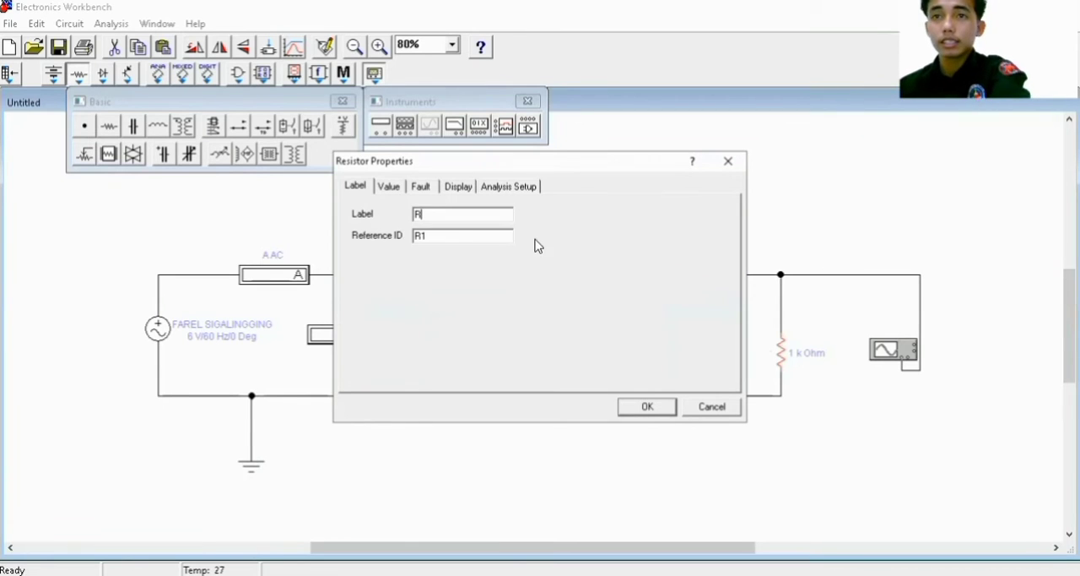
{"action": "left_click", "coordinate": [402, 191]}
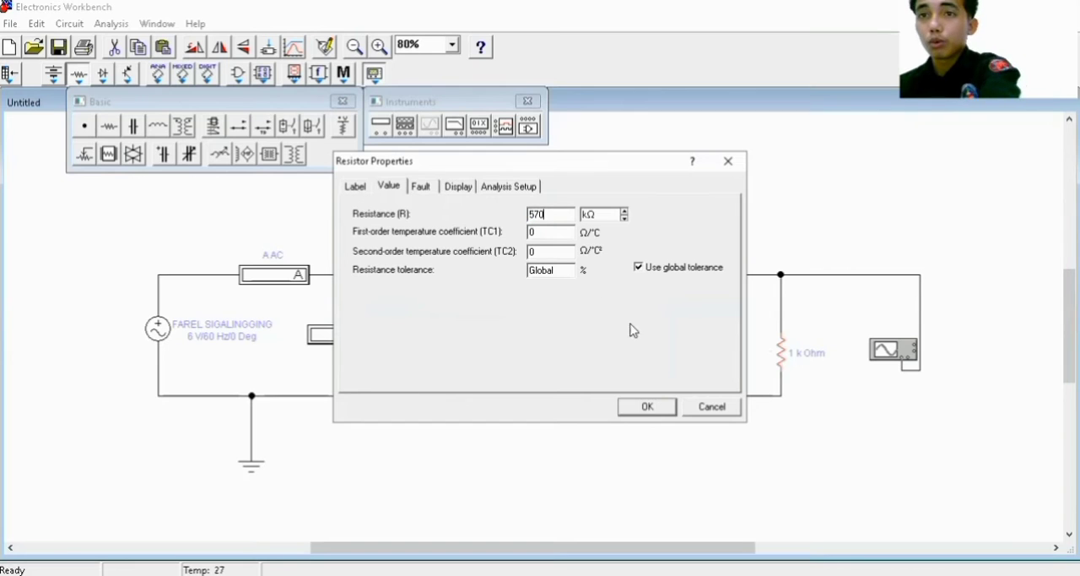
{"action": "type", "text": "570"}
{"action": "left_click", "coordinate": [625, 218]}
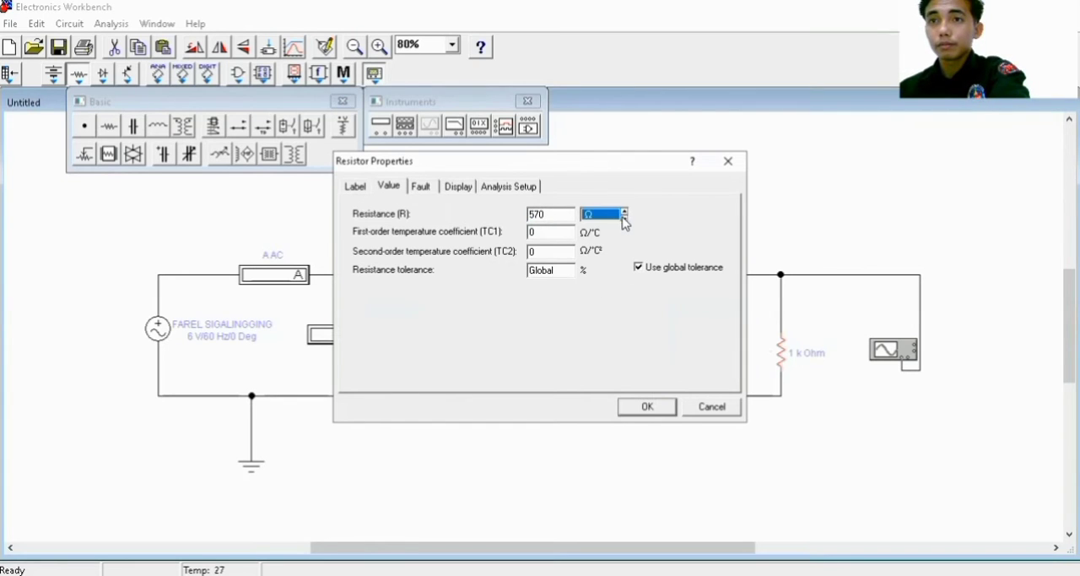
{"action": "left_click", "coordinate": [647, 407]}
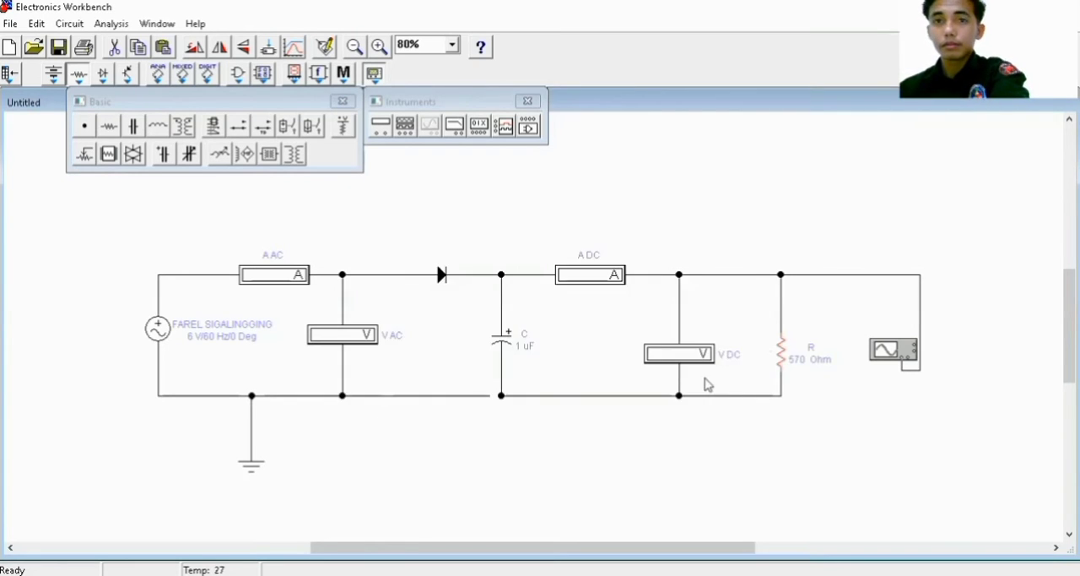
Open the oscilloscope display, close the open component palettes and start the circuit simulation
{"action": "double_click", "coordinate": [886, 350]}
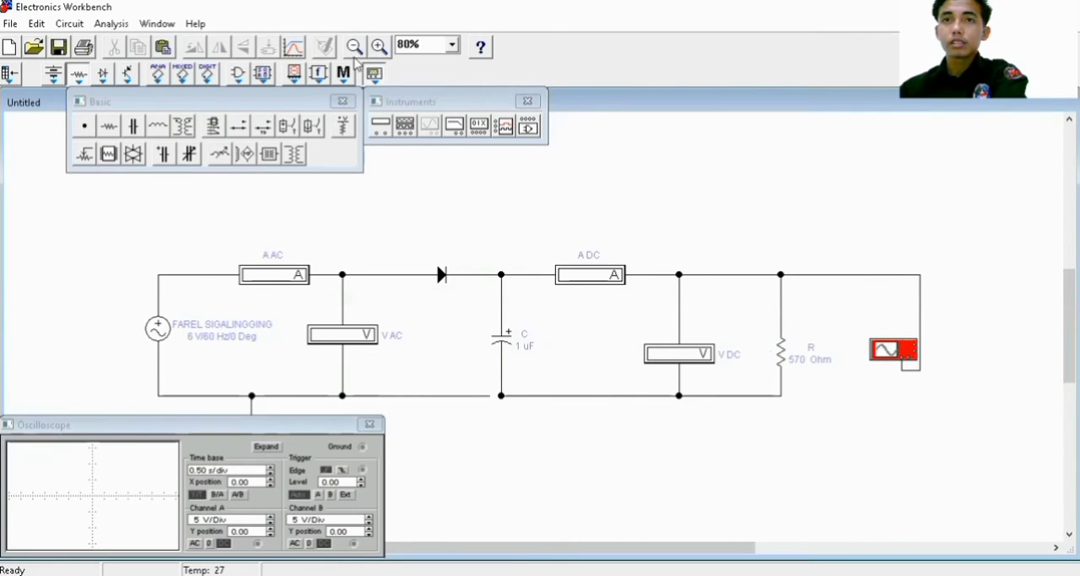
{"action": "left_click", "coordinate": [342, 101]}
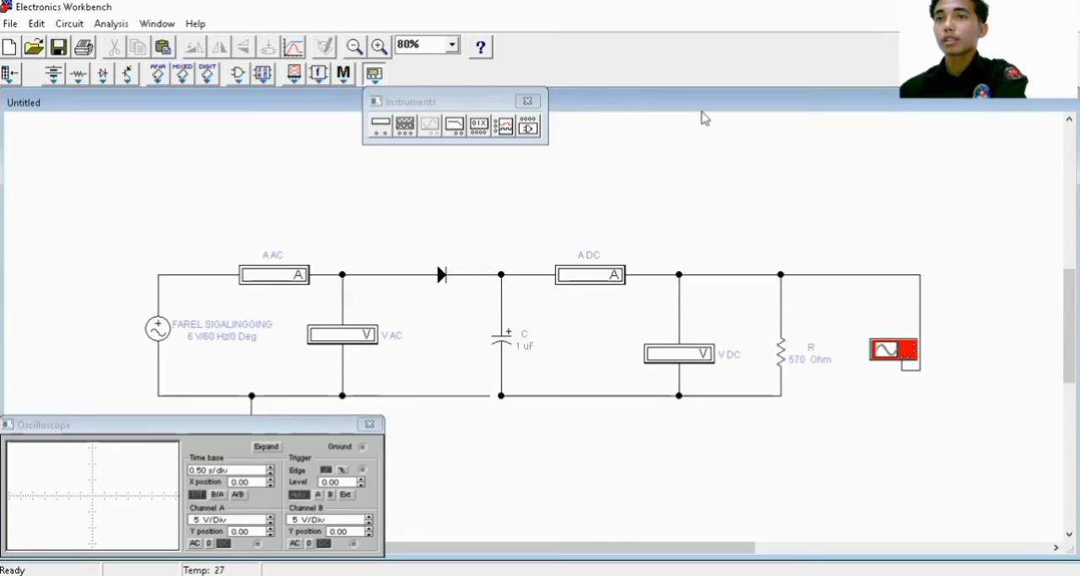
{"action": "left_click_drag", "start_coordinate": [403, 102], "coordinate": [369, 135]}
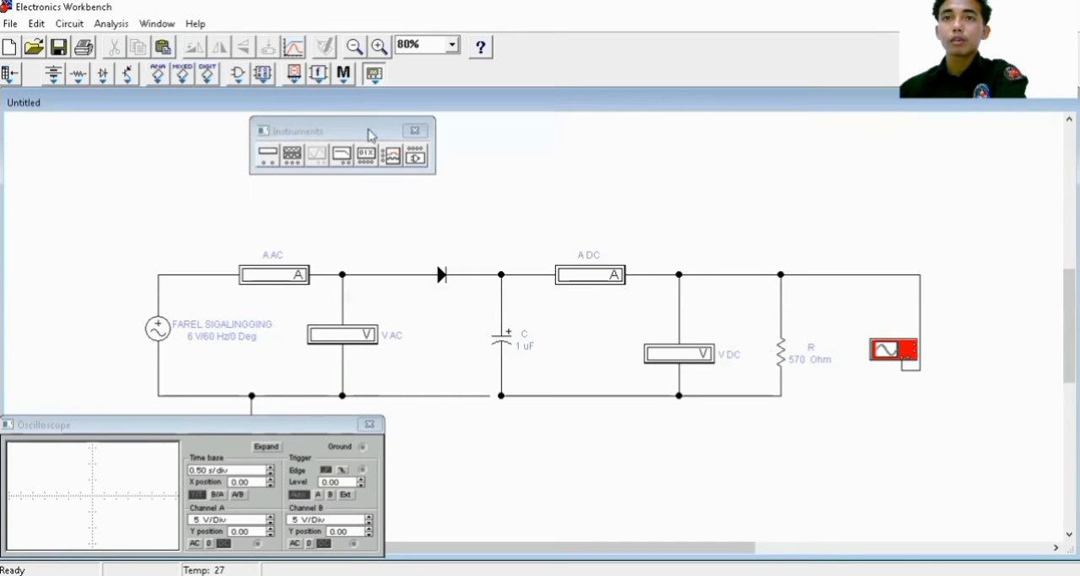
{"action": "left_click", "coordinate": [415, 130]}
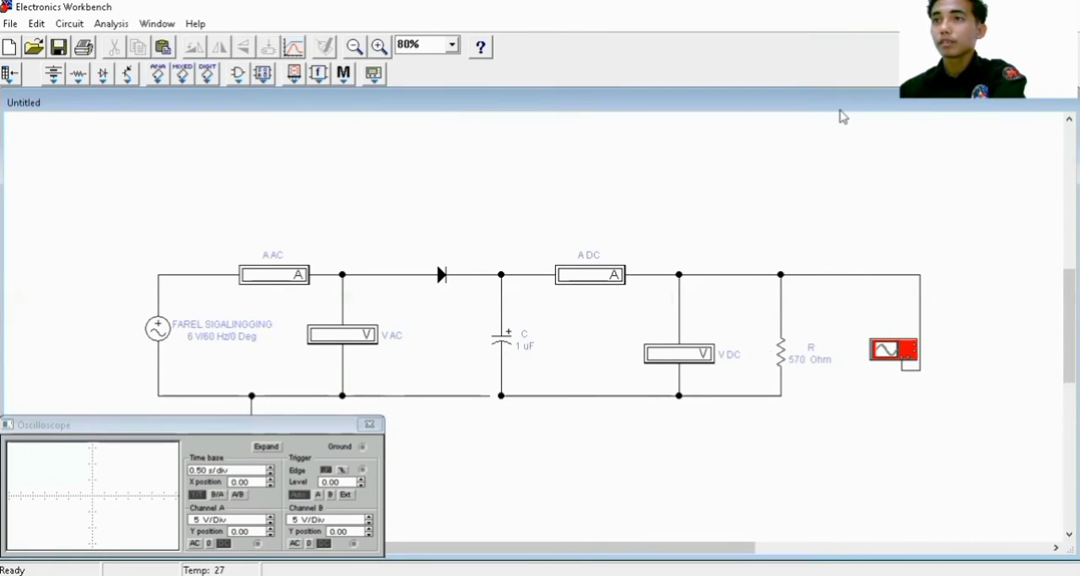
{"action": "left_click", "coordinate": [1054, 47]}
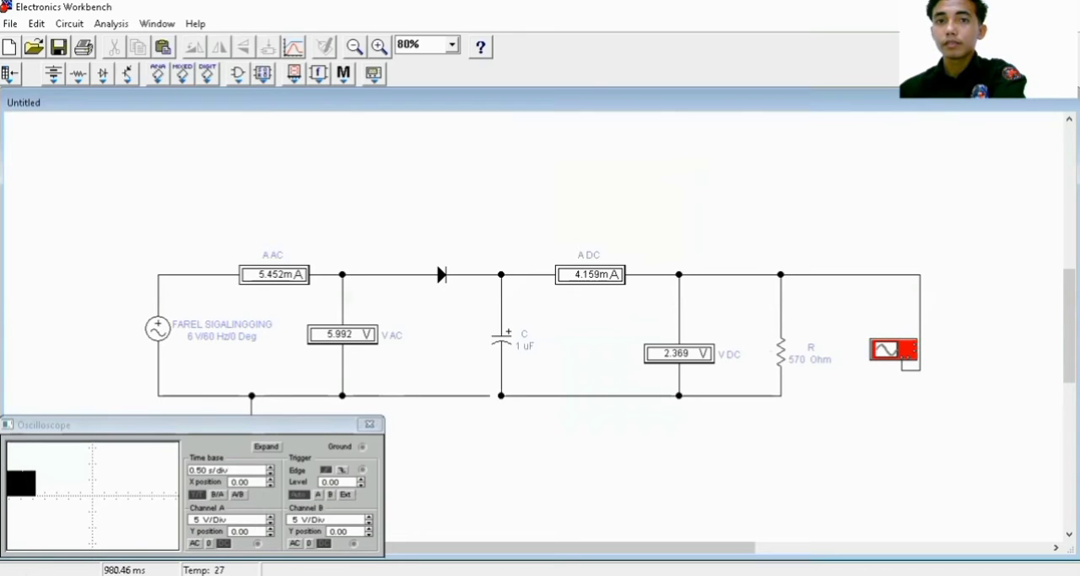
Expand the oscilloscope display and set its time base to 0.01 s/div
{"action": "left_click", "coordinate": [268, 448]}
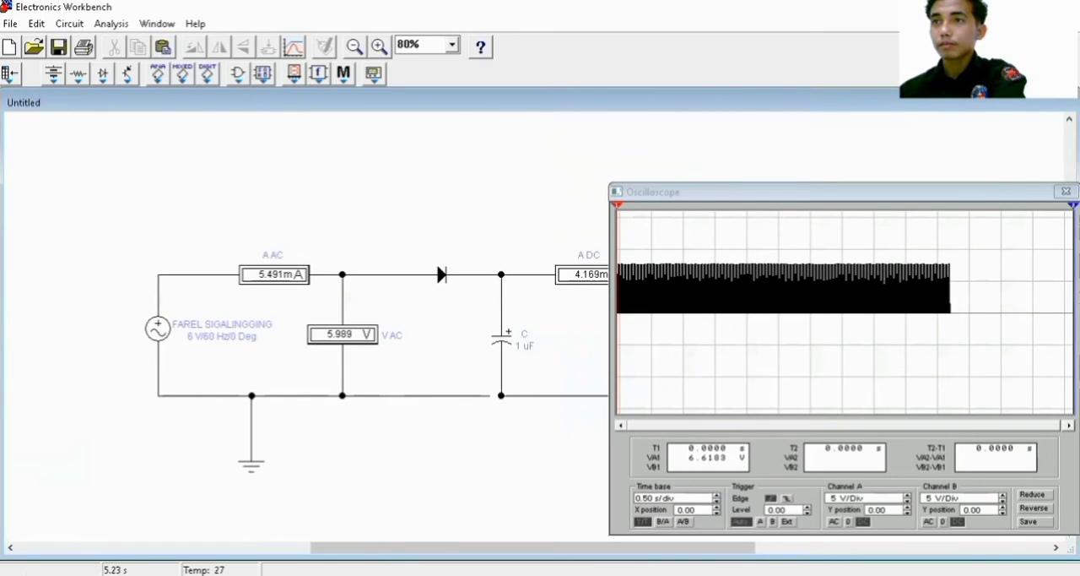
{"action": "left_click", "coordinate": [717, 503]}
{"action": "left_click", "coordinate": [717, 503]}
{"action": "left_click", "coordinate": [716, 503]}
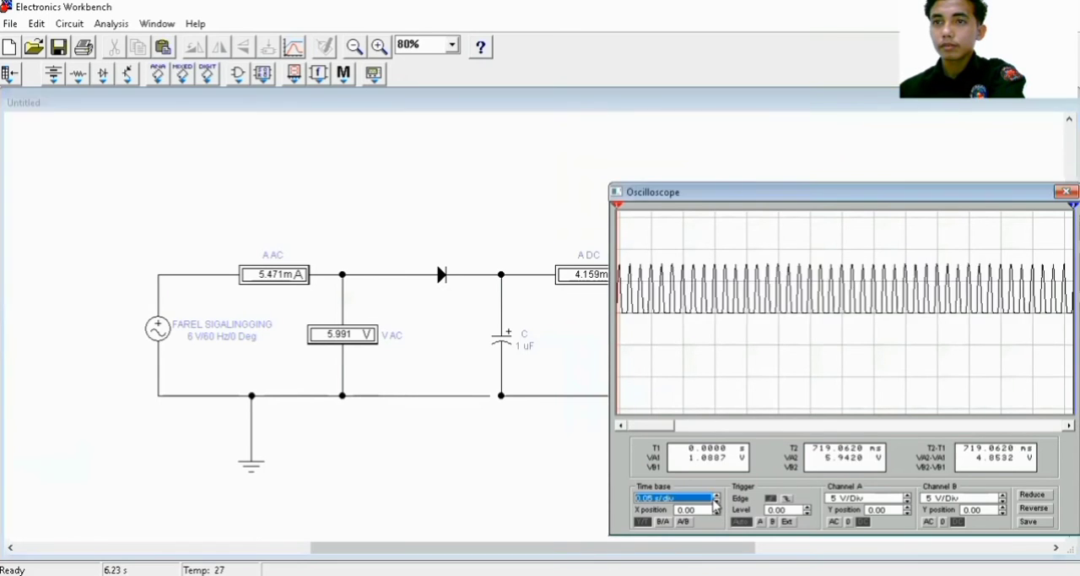
{"action": "left_click", "coordinate": [717, 503]}
{"action": "left_click", "coordinate": [716, 503]}
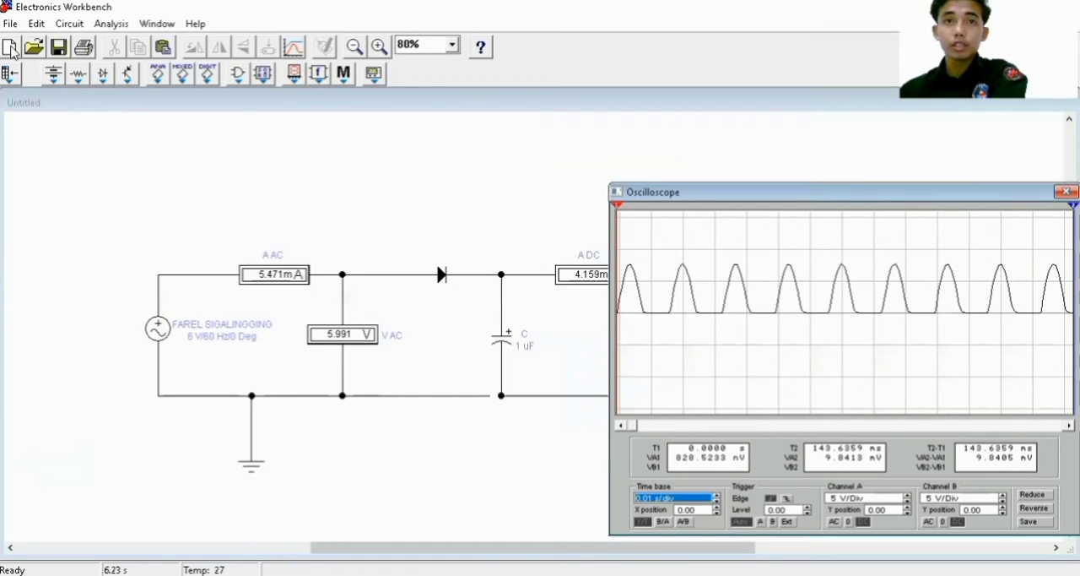
Create a new circuit without saving the current one and place an AC voltage source on the empty sheet
{"action": "left_click", "coordinate": [11, 49]}
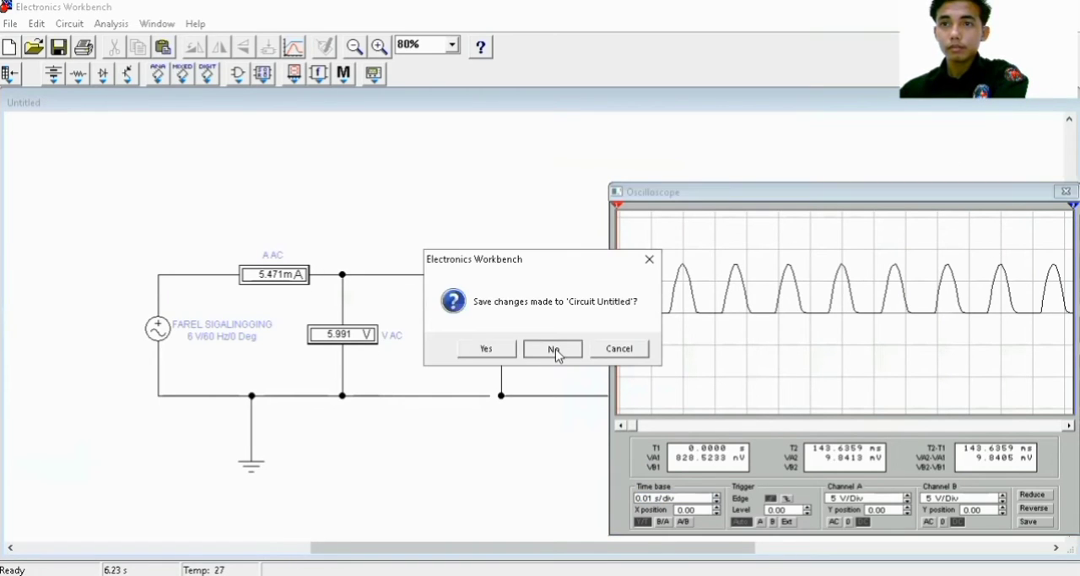
{"action": "left_click", "coordinate": [555, 351]}
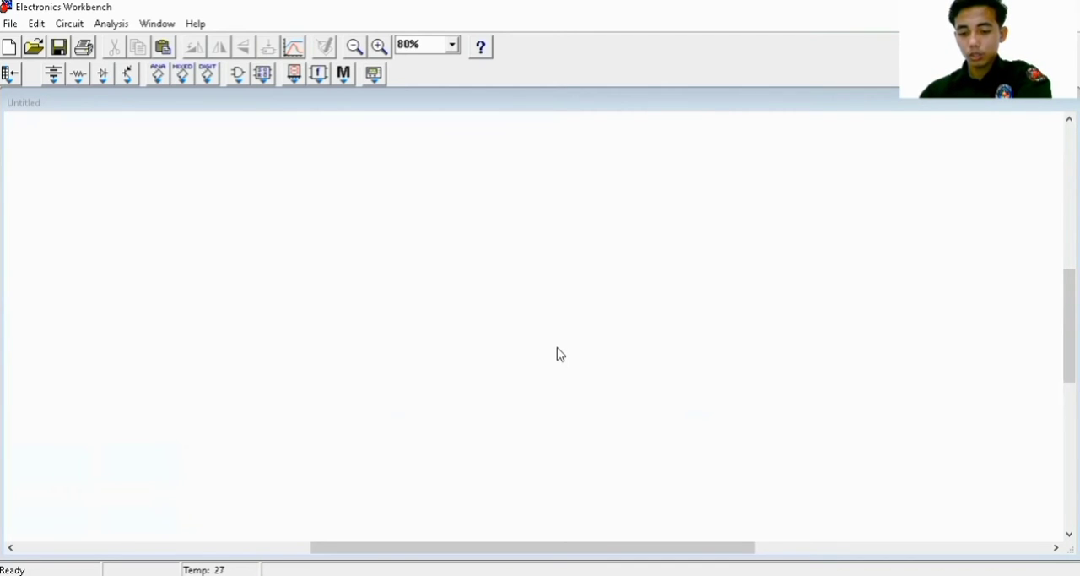
{"action": "left_click", "coordinate": [53, 74]}
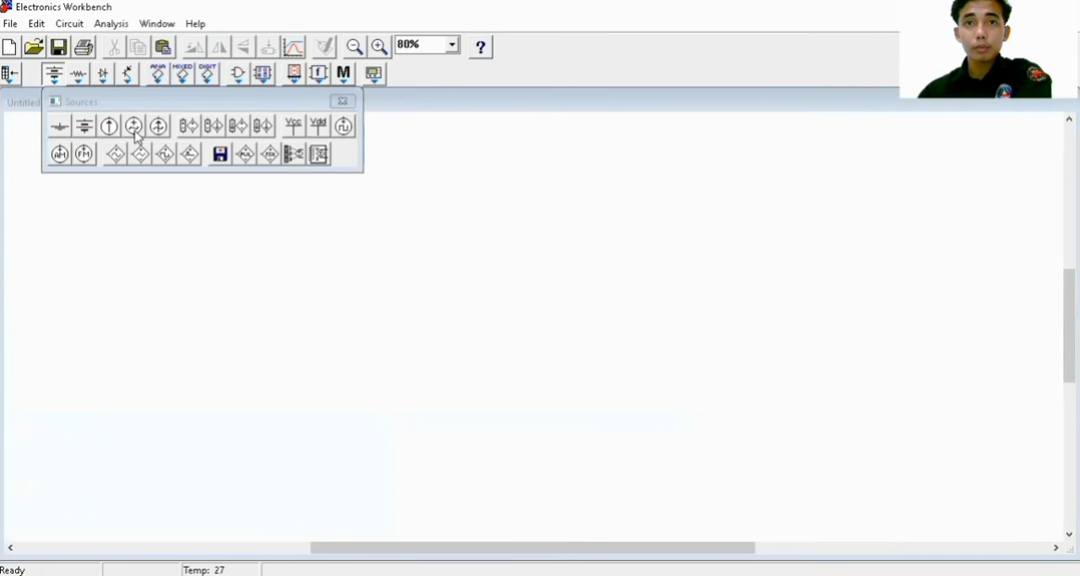
{"action": "left_click_drag", "start_coordinate": [150, 314], "coordinate": [150, 333]}
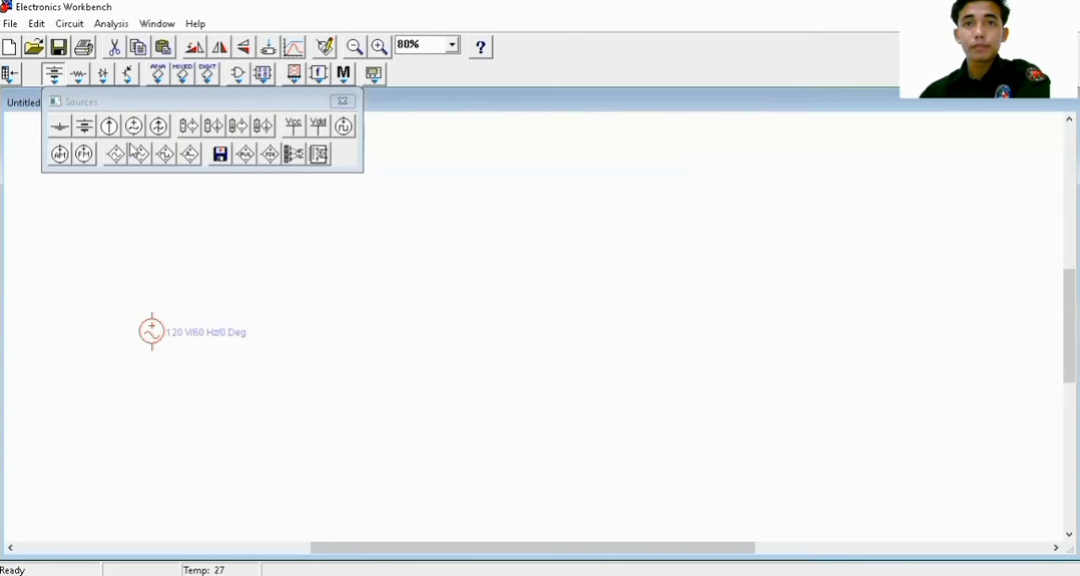
{"action": "left_click", "coordinate": [342, 101]}
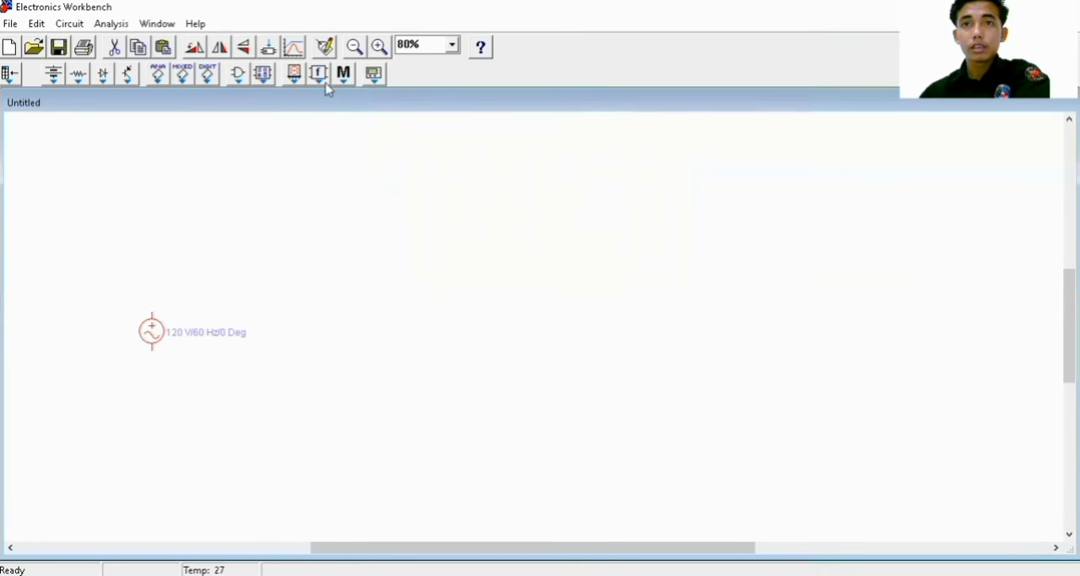
Place a horizontal ammeter above the AC source and a voltmeter beside the source, past the ammeter's far end
{"action": "left_click", "coordinate": [296, 76]}
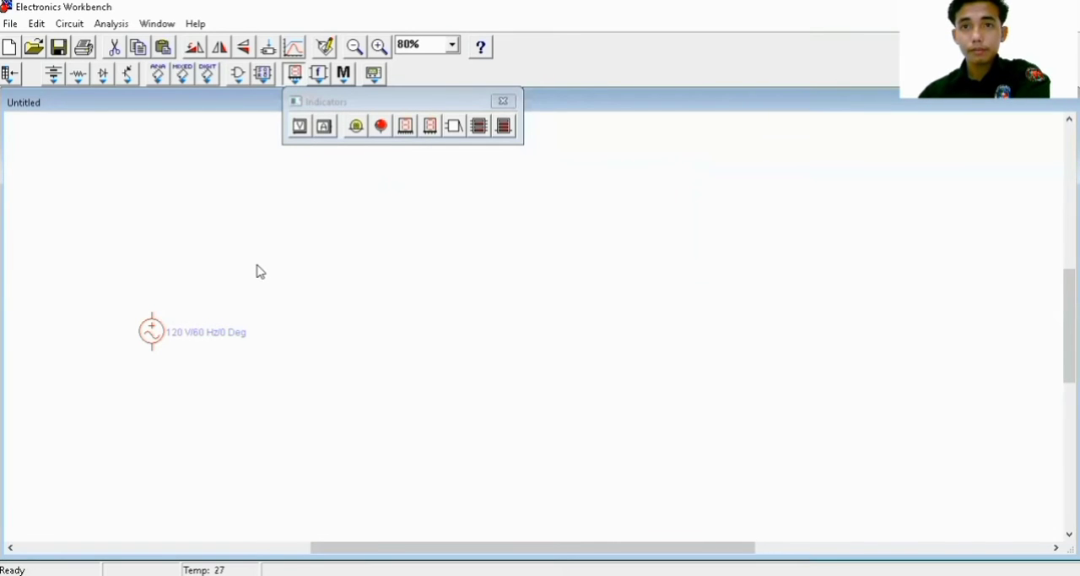
{"action": "left_click_drag", "start_coordinate": [252, 267], "coordinate": [253, 267]}
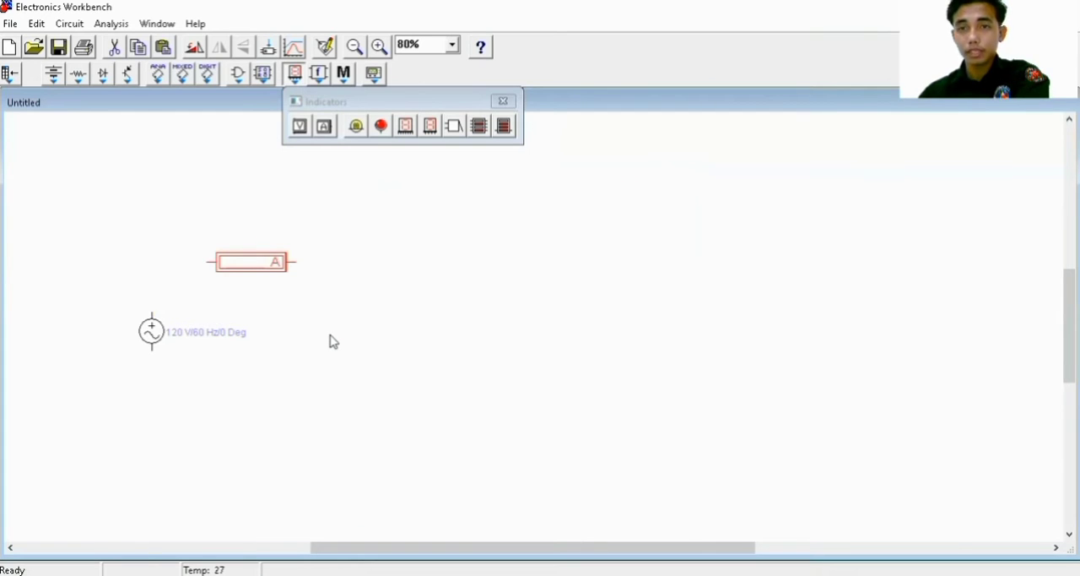
{"action": "left_click_drag", "start_coordinate": [331, 335], "coordinate": [331, 336]}
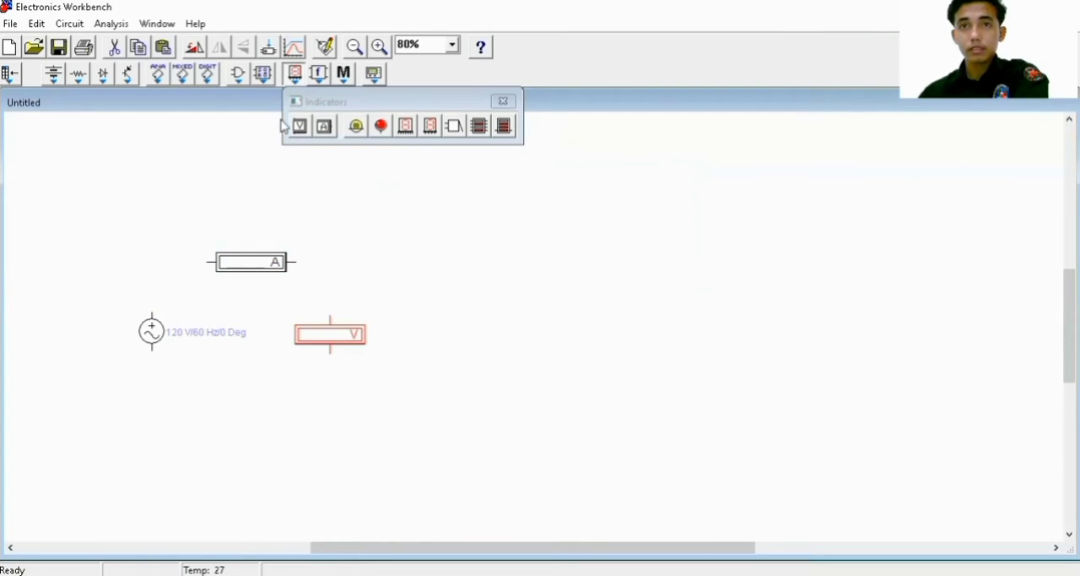
Place four diodes in a two-by-two arrangement beyond the input voltmeter
{"action": "left_click_drag", "start_coordinate": [385, 102], "coordinate": [295, 127]}
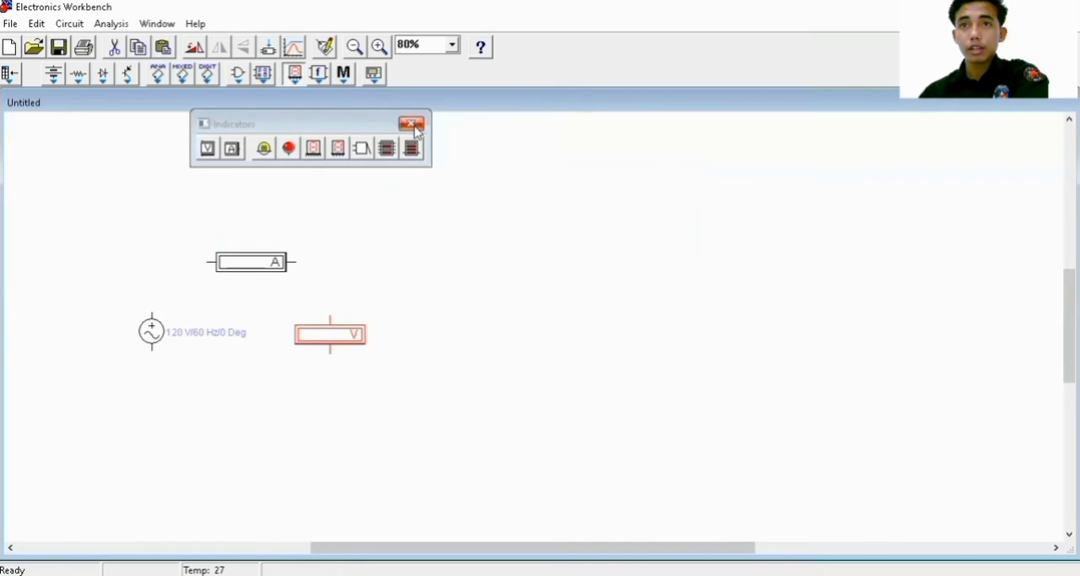
{"action": "left_click", "coordinate": [412, 123]}
{"action": "left_click", "coordinate": [102, 78]}
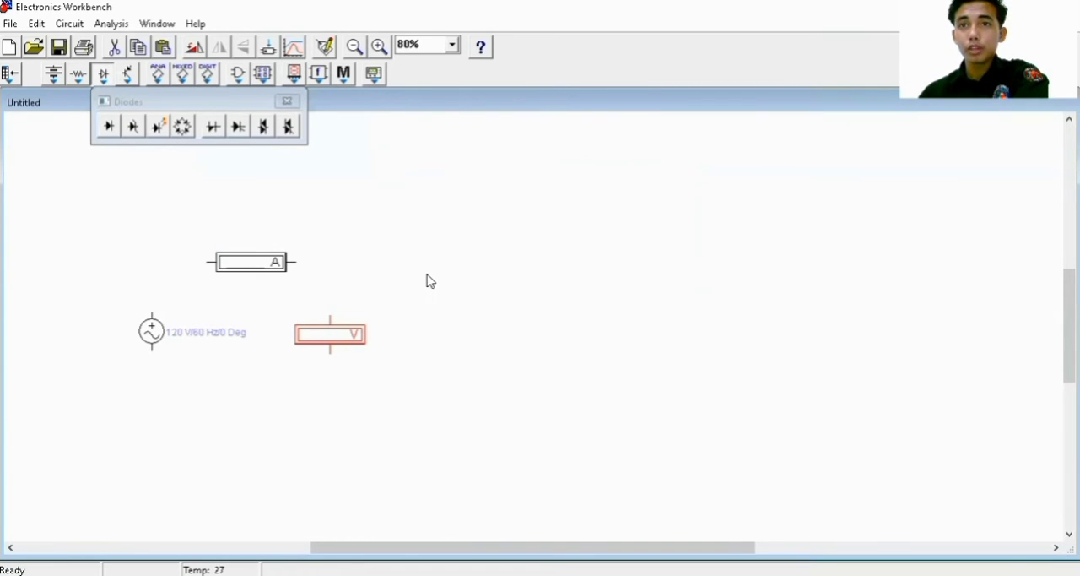
{"action": "left_click_drag", "start_coordinate": [425, 278], "coordinate": [424, 272]}
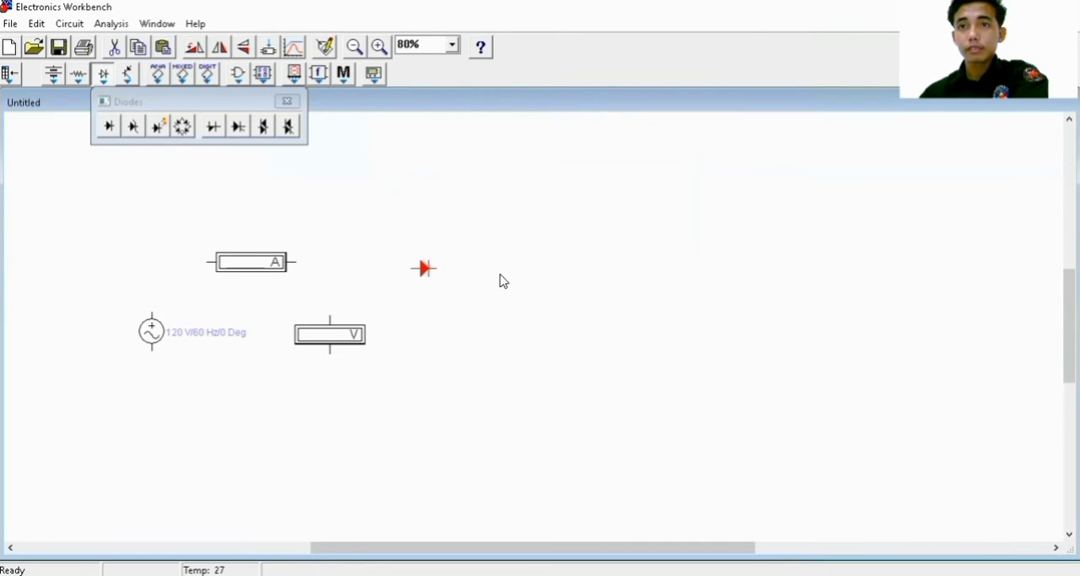
{"action": "left_click_drag", "start_coordinate": [500, 280], "coordinate": [501, 278]}
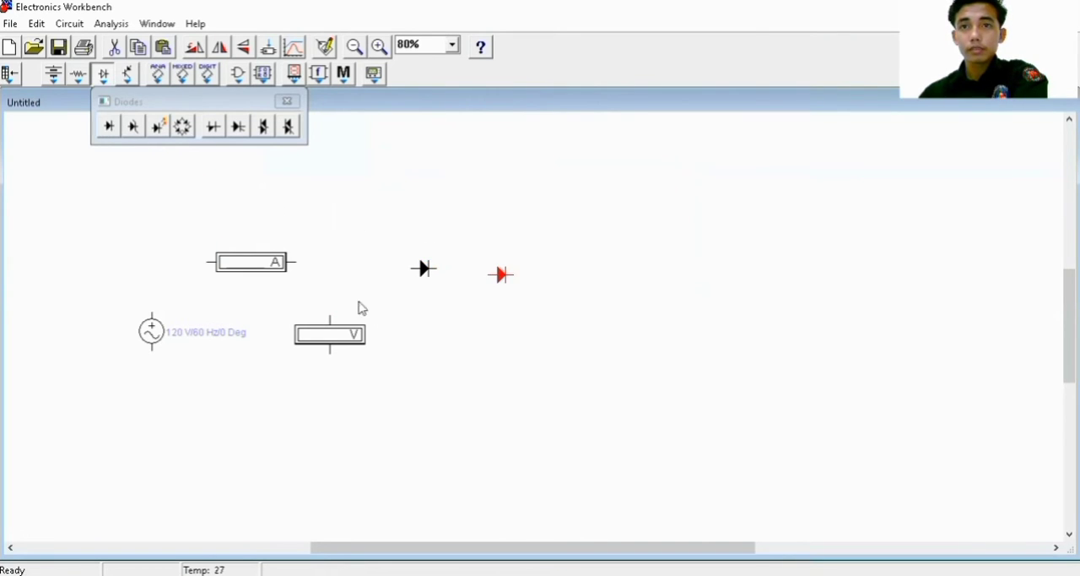
{"action": "left_click_drag", "start_coordinate": [426, 365], "coordinate": [425, 362]}
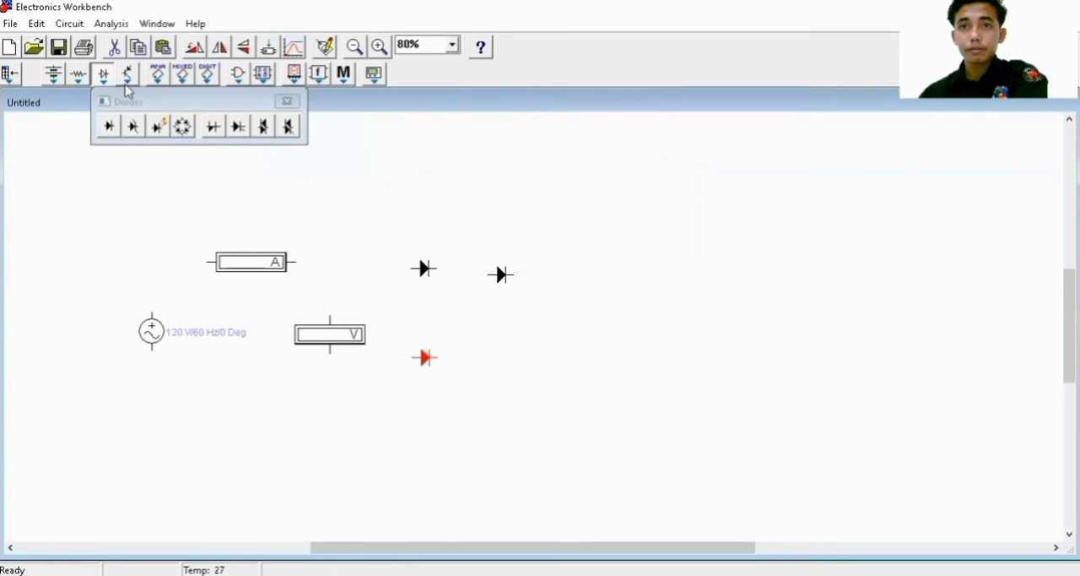
{"action": "left_click", "coordinate": [505, 365]}
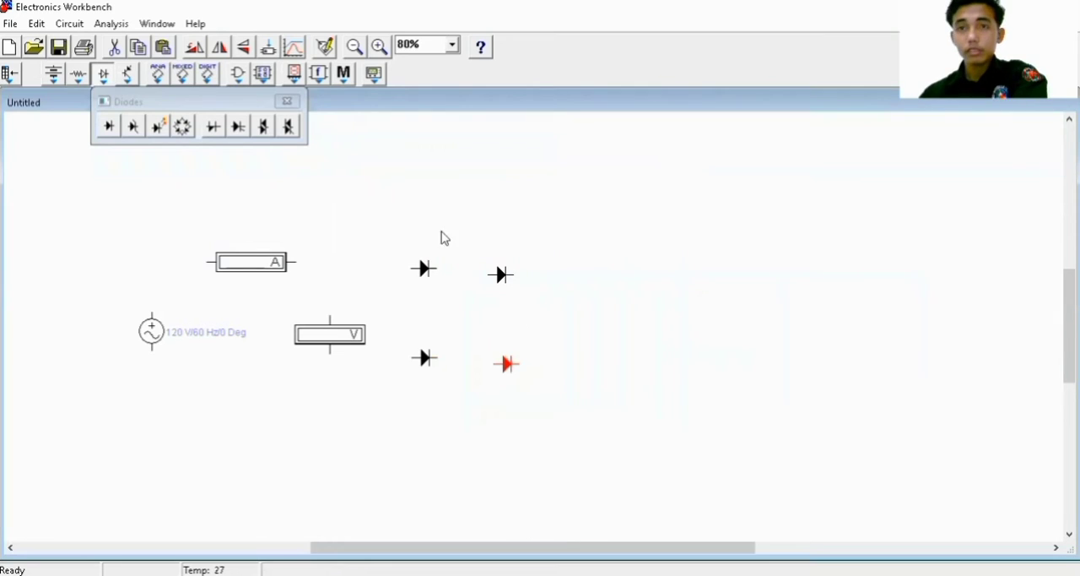
{"action": "left_click", "coordinate": [287, 101]}
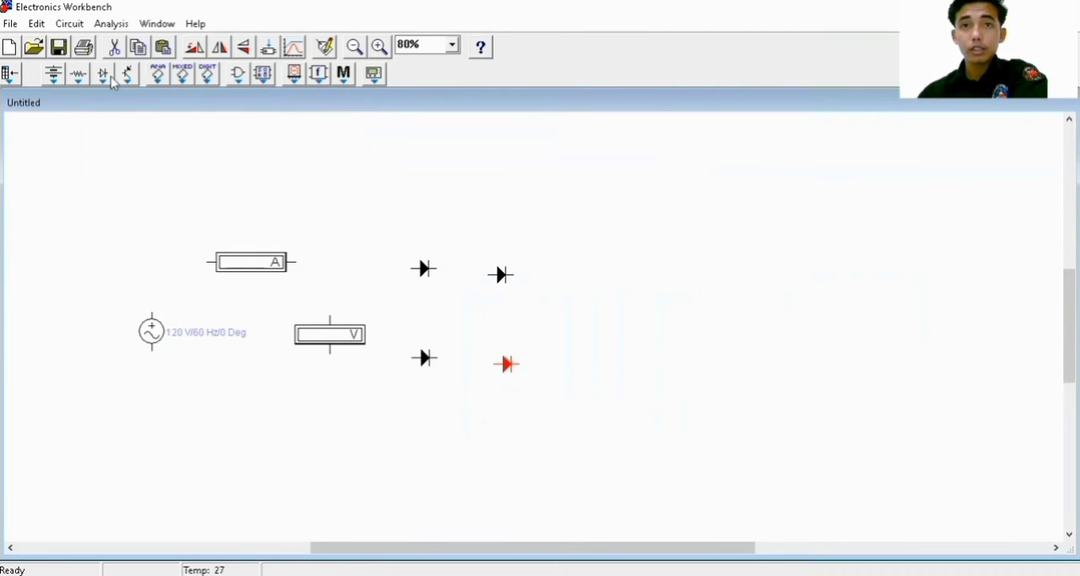
Place a polarized capacitor on the sheet past the four diodes
{"action": "left_click", "coordinate": [79, 76]}
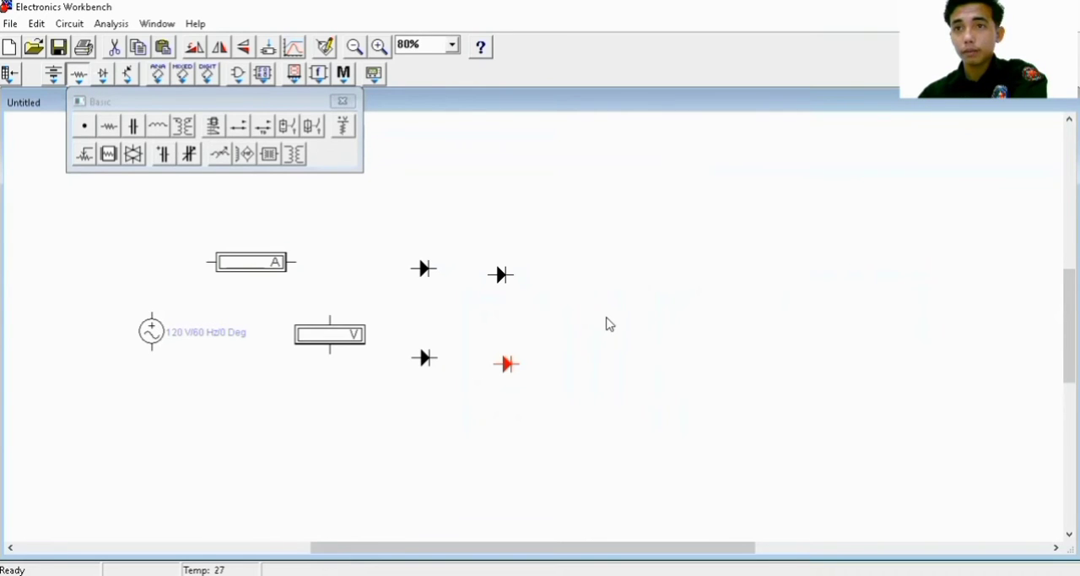
{"action": "left_click_drag", "start_coordinate": [618, 329], "coordinate": [620, 306]}
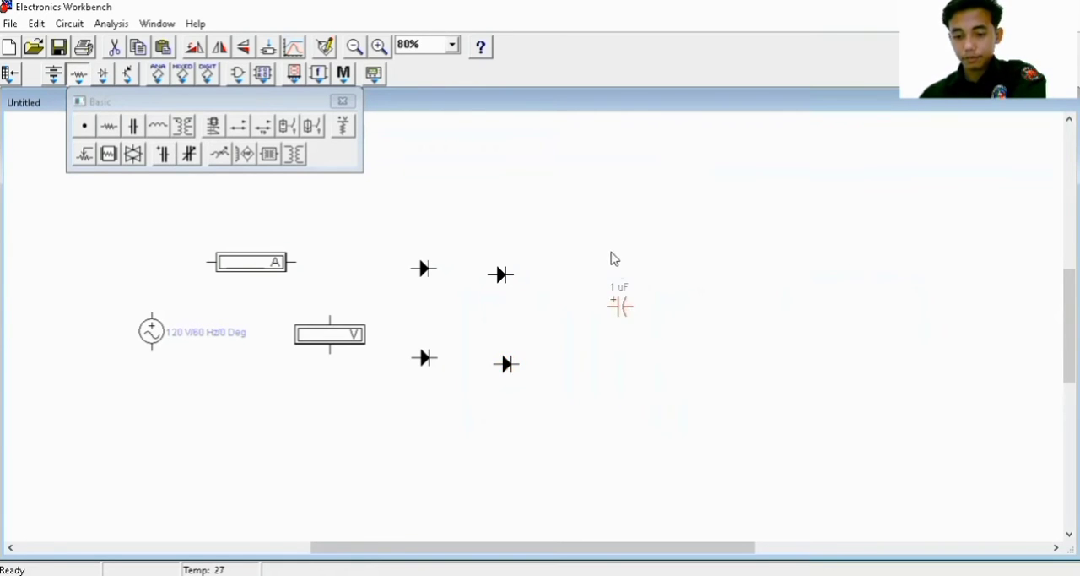
{"action": "left_click", "coordinate": [343, 101]}
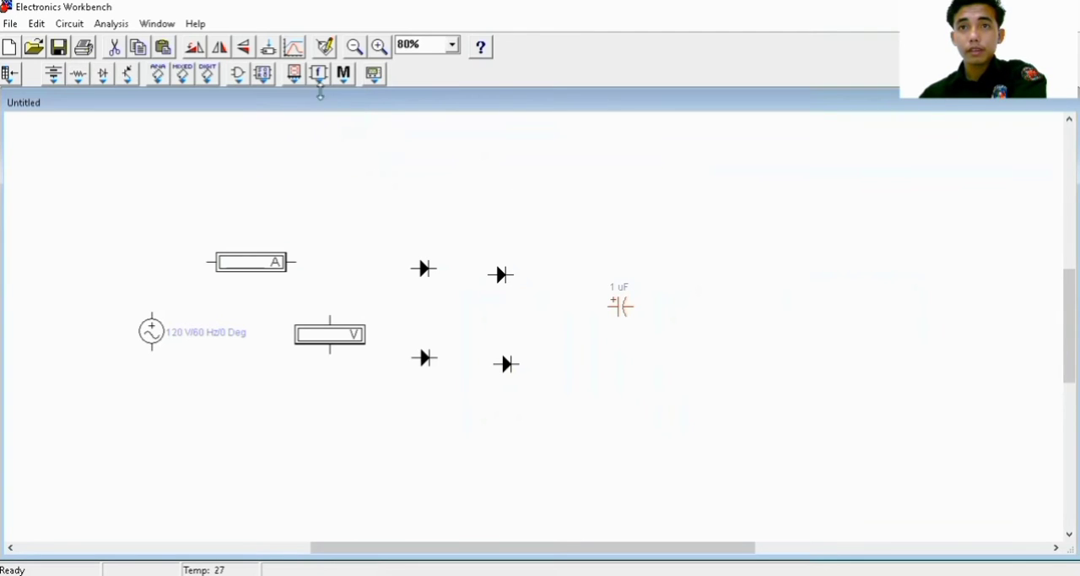
Place an output ammeter past the capacitor and an output voltmeter below the ammeter's far end
{"action": "left_click", "coordinate": [296, 75]}
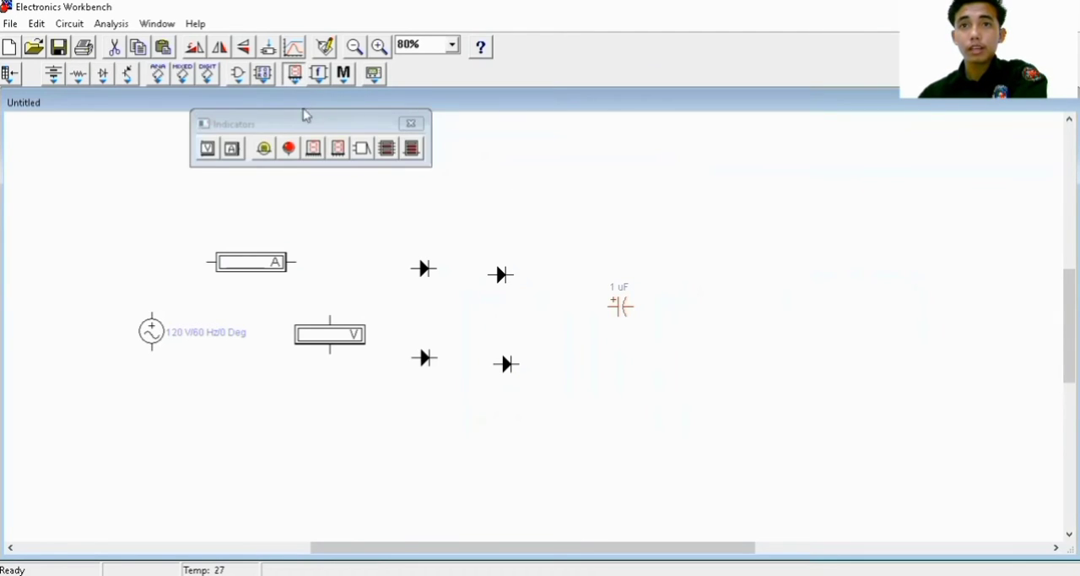
{"action": "left_click_drag", "start_coordinate": [222, 153], "coordinate": [724, 270]}
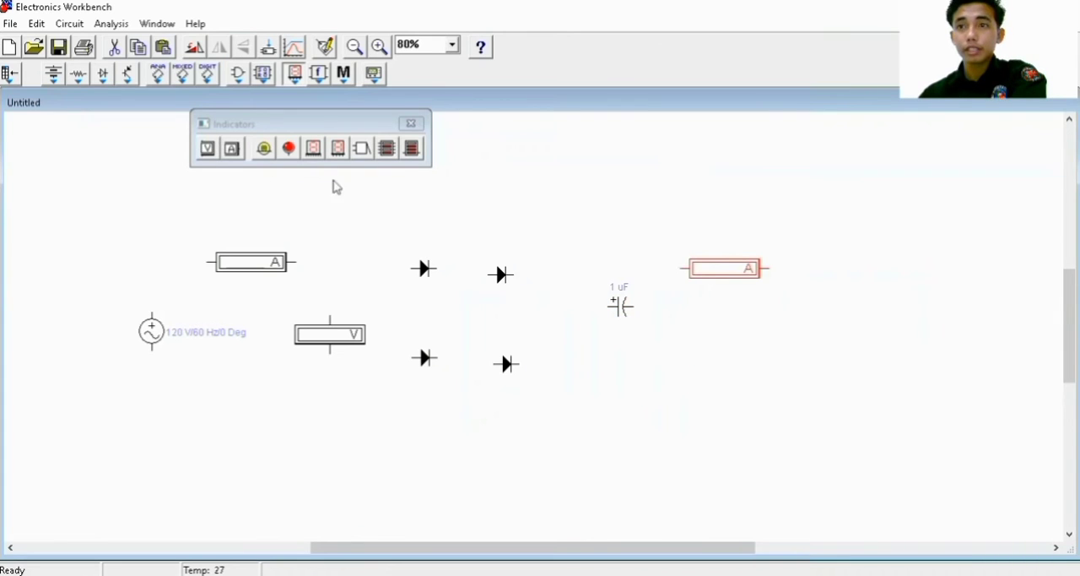
{"action": "left_click_drag", "start_coordinate": [816, 367], "coordinate": [799, 341]}
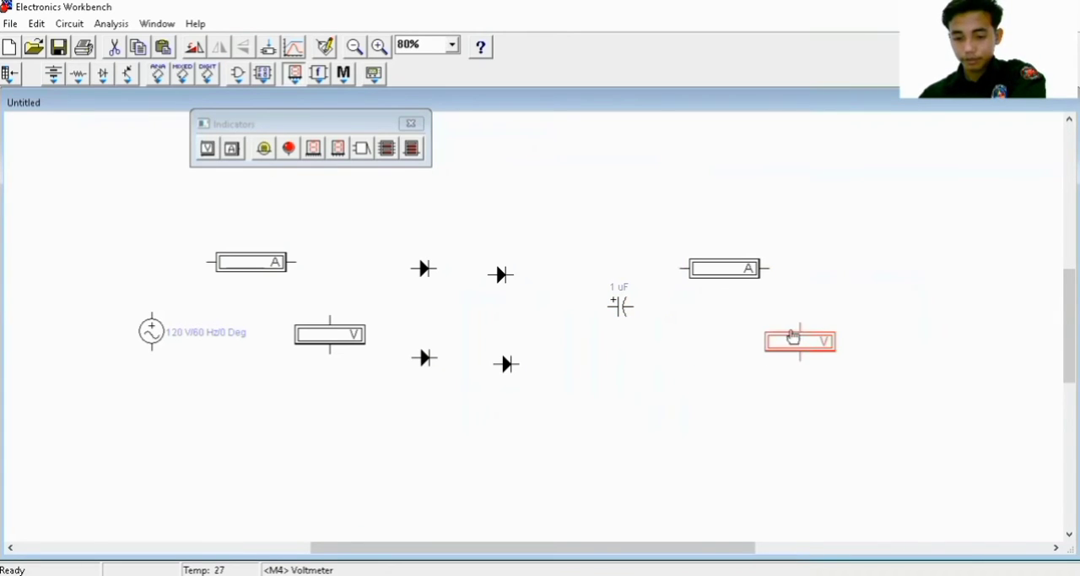
{"action": "left_click", "coordinate": [411, 124]}
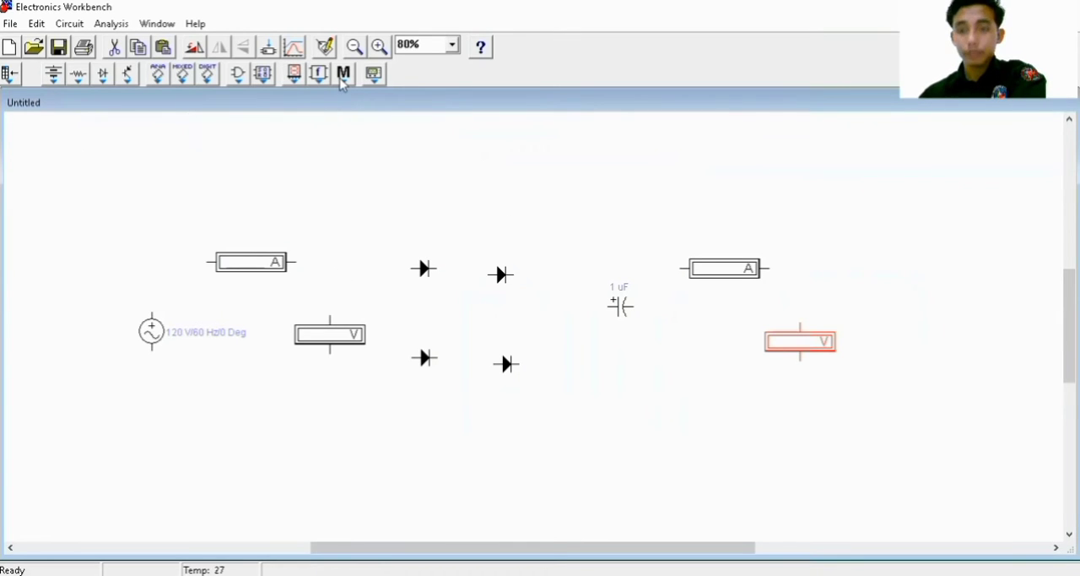
Place a resistor beside the output voltmeter
{"action": "left_click", "coordinate": [80, 75]}
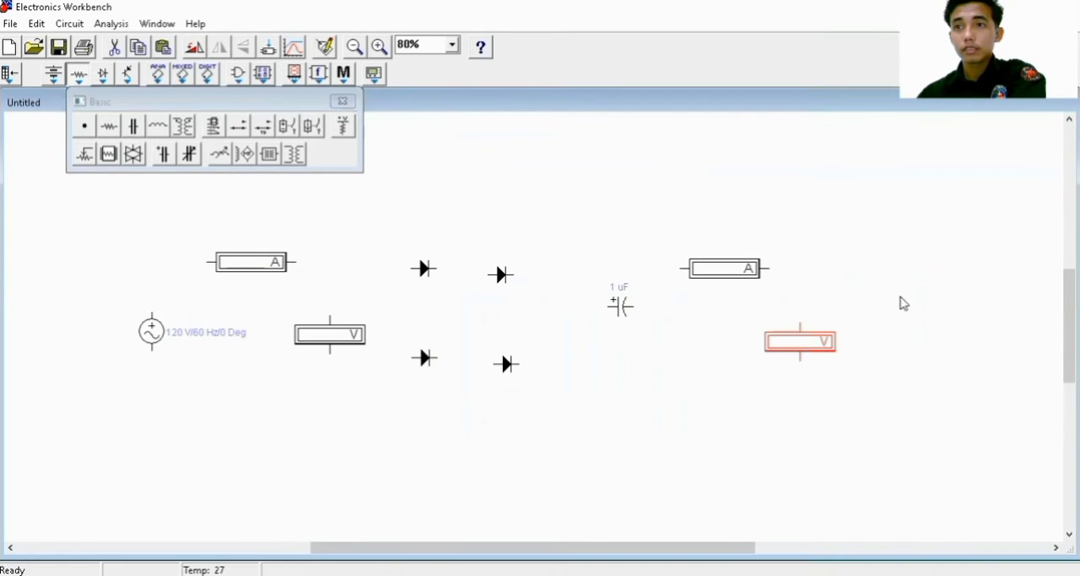
{"action": "left_click_drag", "start_coordinate": [890, 348], "coordinate": [888, 346]}
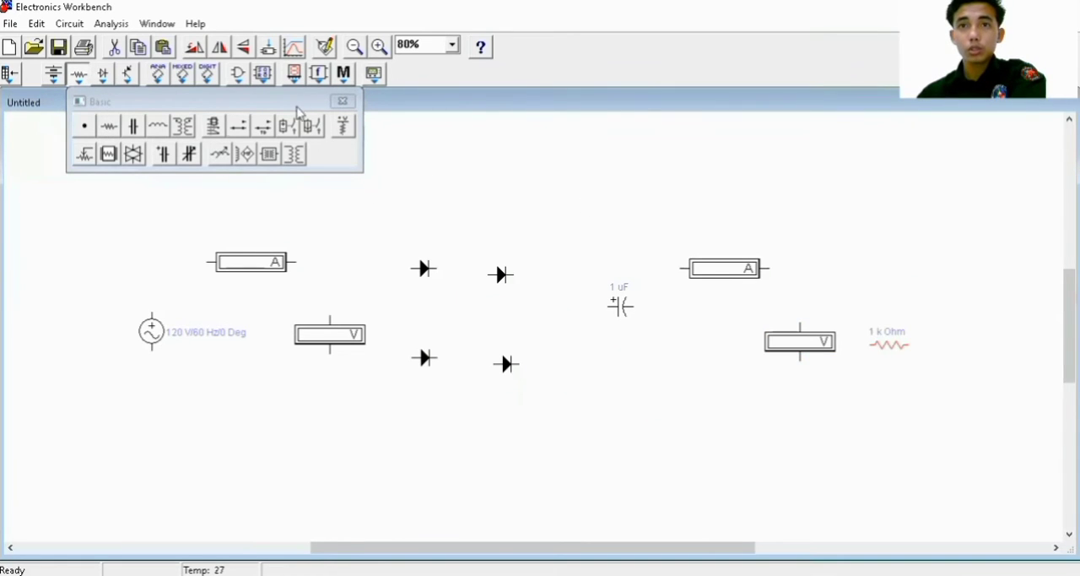
{"action": "left_click", "coordinate": [344, 102]}
Place an oscilloscope above and beyond the resistor and a ground symbol below the AC source
{"action": "left_click", "coordinate": [376, 76]}
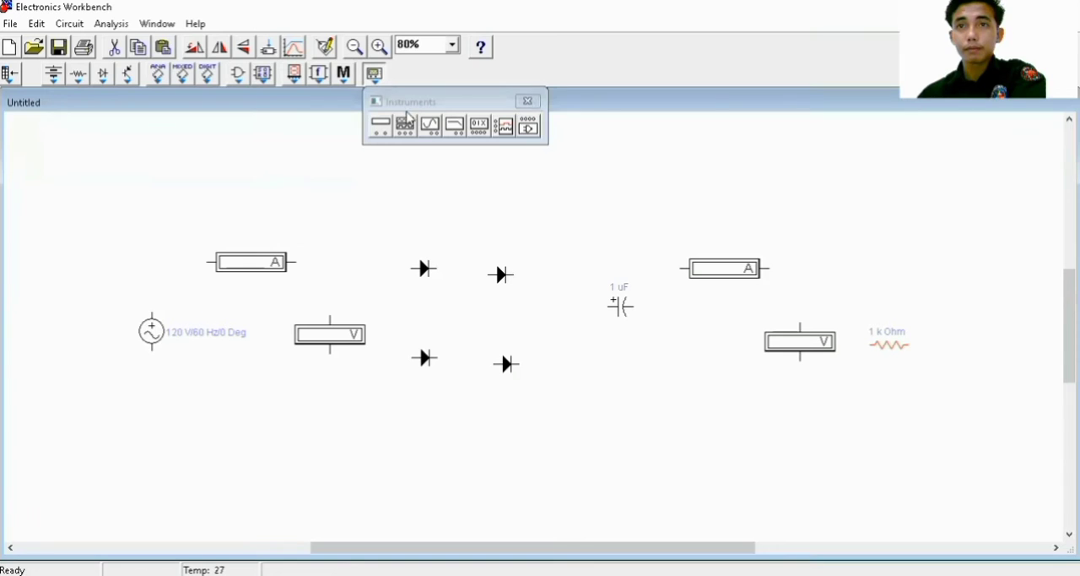
{"action": "left_click_drag", "start_coordinate": [428, 135], "coordinate": [975, 297]}
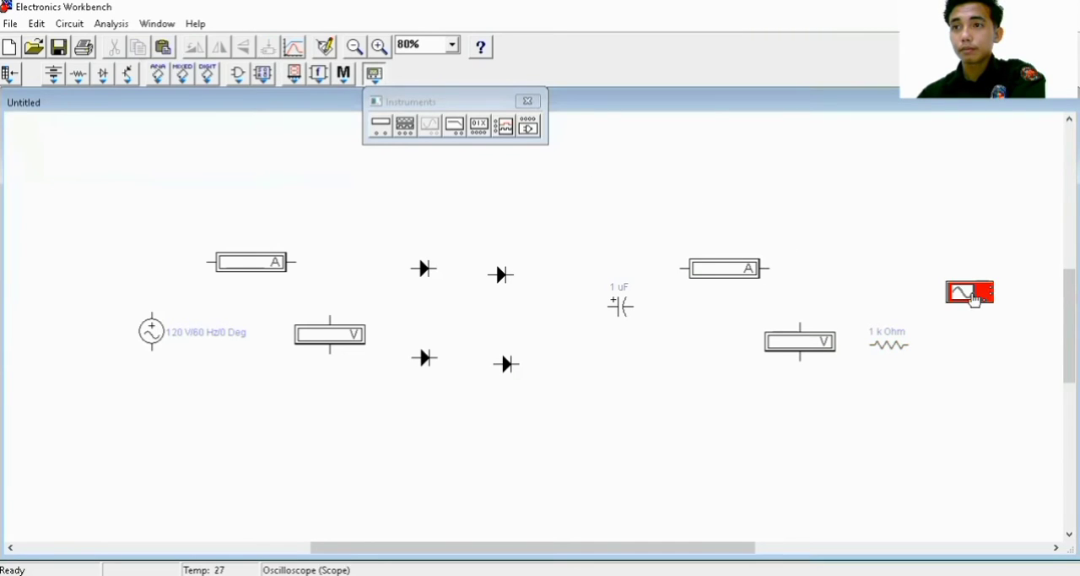
{"action": "left_click", "coordinate": [54, 75]}
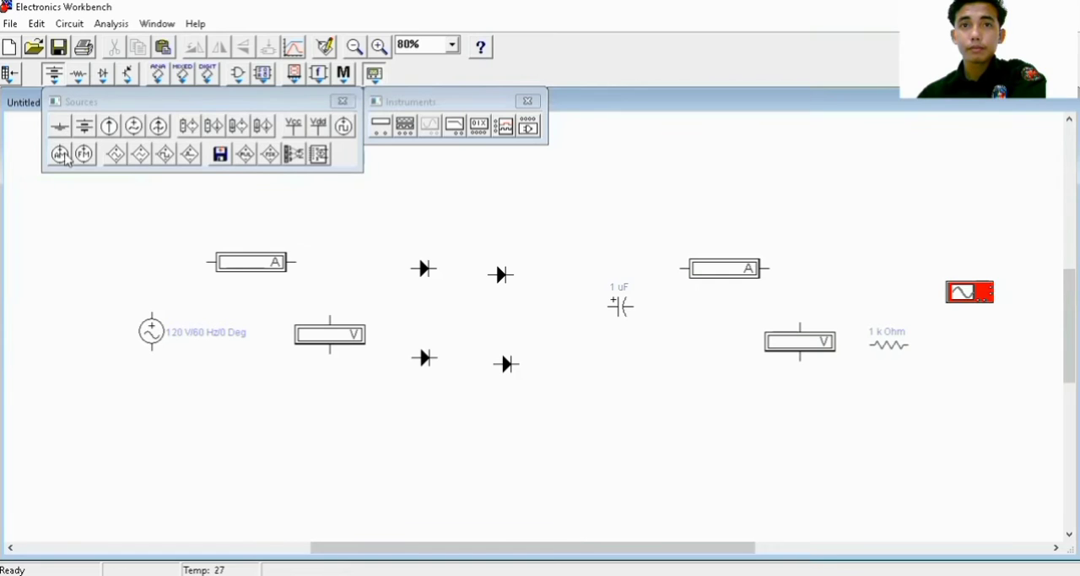
{"action": "mouse_move", "coordinate": [197, 459]}
{"action": "left_mouse_down"}
{"action": "mouse_move", "coordinate": [208, 480]}
{"action": "mouse_move", "coordinate": [211, 465]}
{"action": "left_mouse_up"}
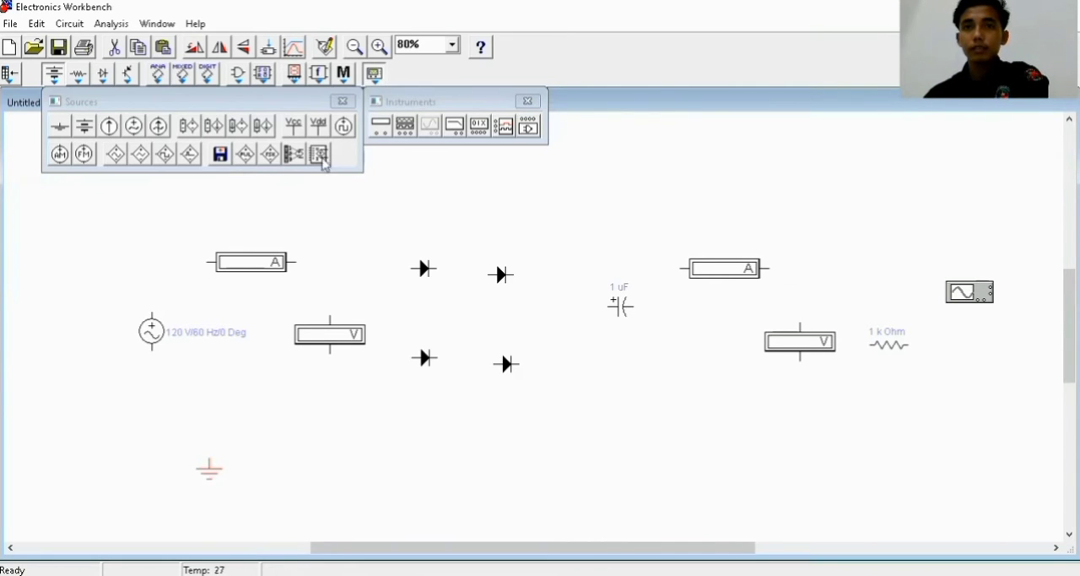
{"action": "left_click", "coordinate": [342, 102]}
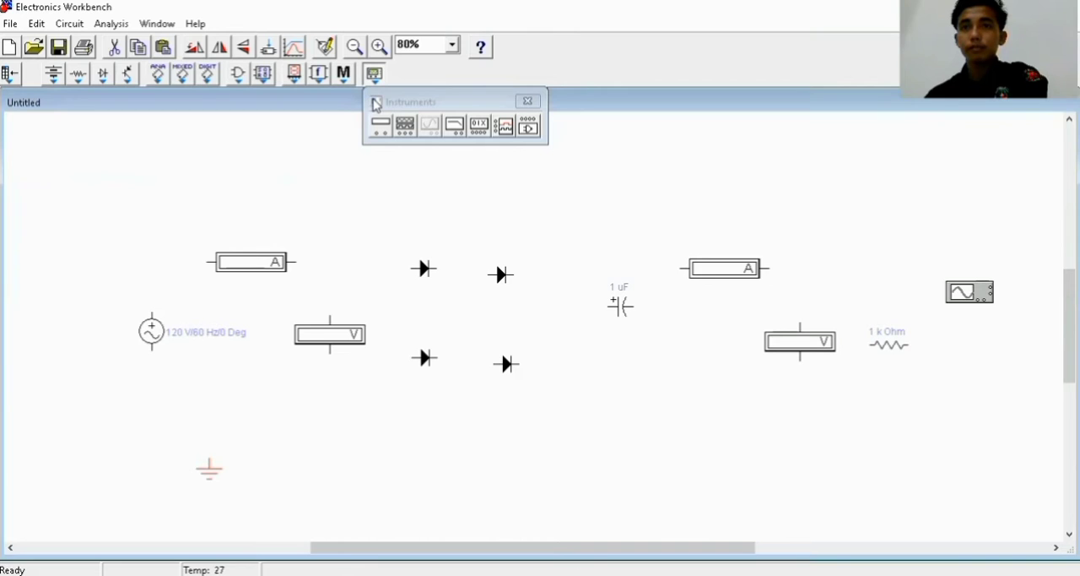
{"action": "left_click_drag", "start_coordinate": [386, 101], "coordinate": [281, 123]}
{"action": "left_click", "coordinate": [424, 125]}
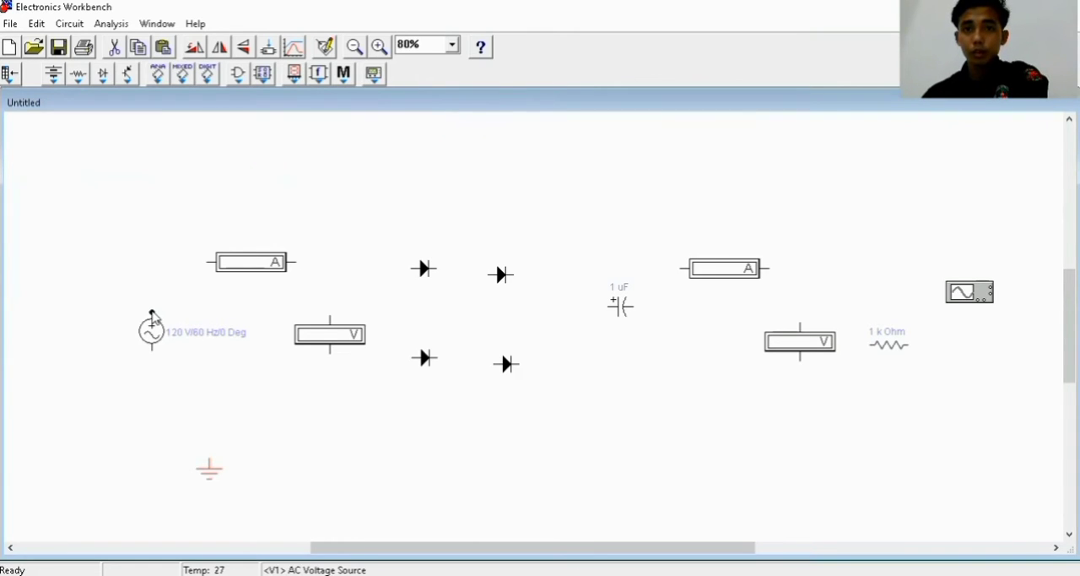
Wire the AC source's upper terminal to the input ammeter, and the ammeter's other end to the input voltmeter's upper terminal
{"action": "mouse_move", "coordinate": [187, 284]}
{"action": "left_mouse_down"}
{"action": "mouse_move", "coordinate": [194, 264]}
{"action": "mouse_move", "coordinate": [208, 262]}
{"action": "left_mouse_up"}
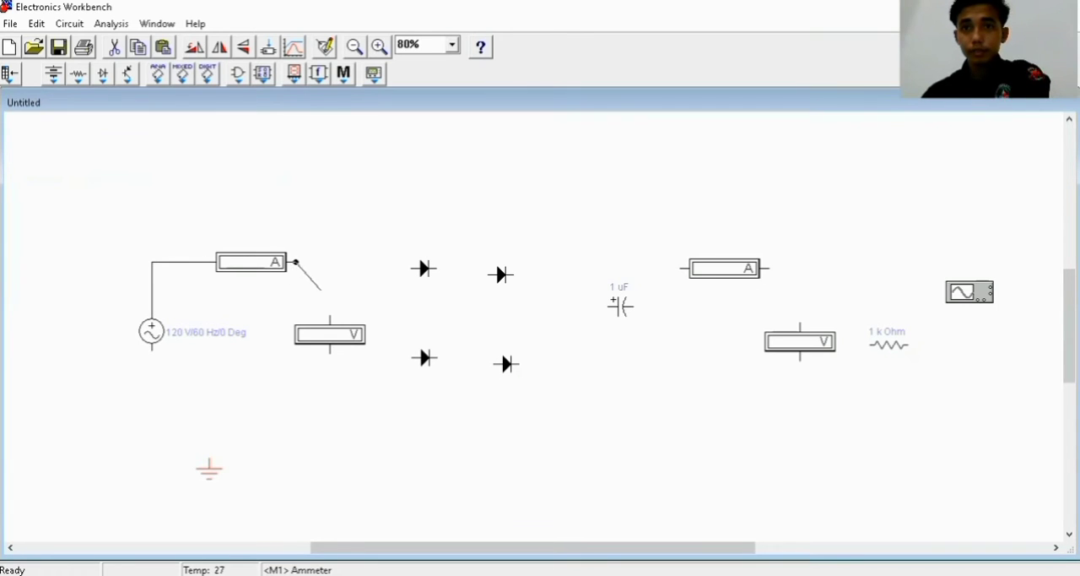
{"action": "left_click_drag", "start_coordinate": [321, 289], "coordinate": [330, 318]}
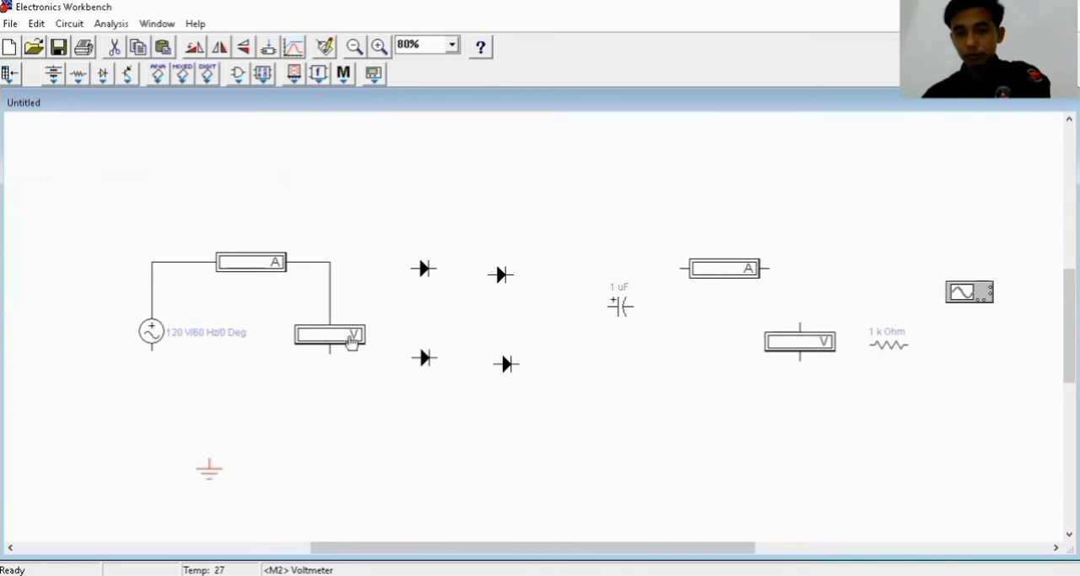
Rotate all four diodes once so that they point upward
{"action": "left_click", "coordinate": [426, 271]}
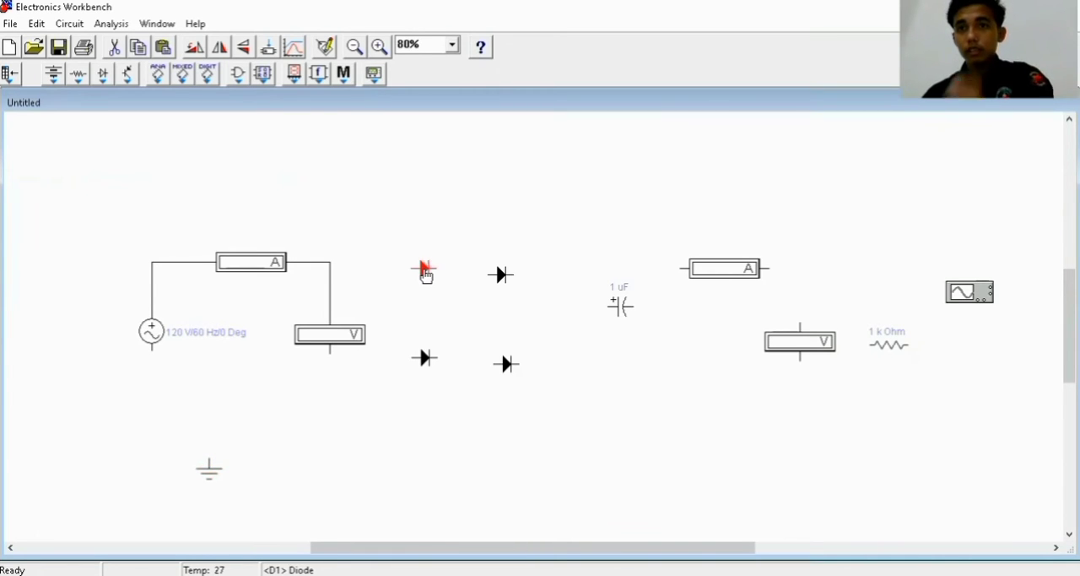
{"action": "right_click", "coordinate": [424, 272]}
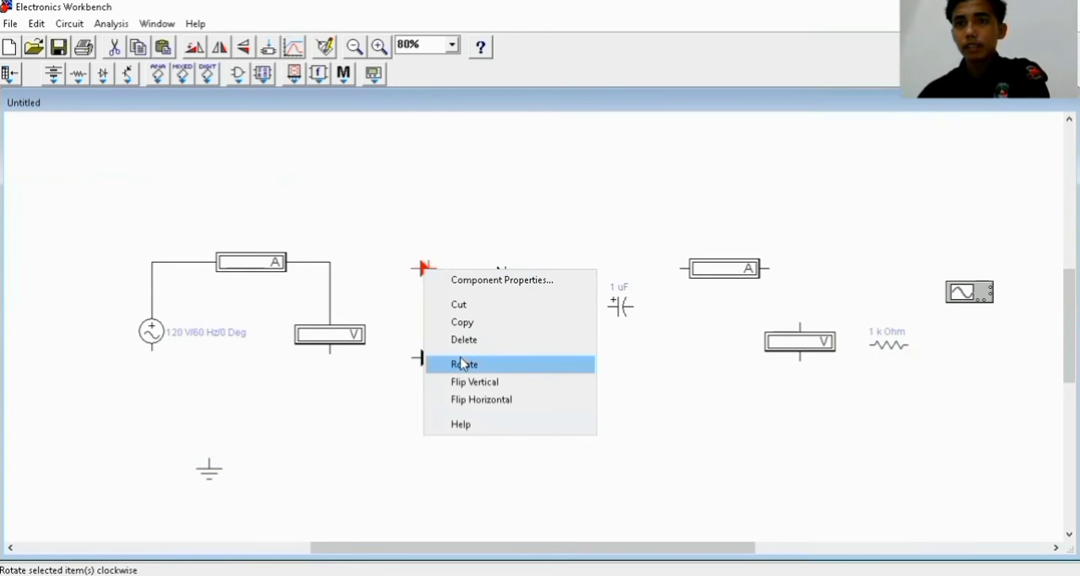
{"action": "left_click", "coordinate": [462, 363]}
{"action": "left_click", "coordinate": [502, 279]}
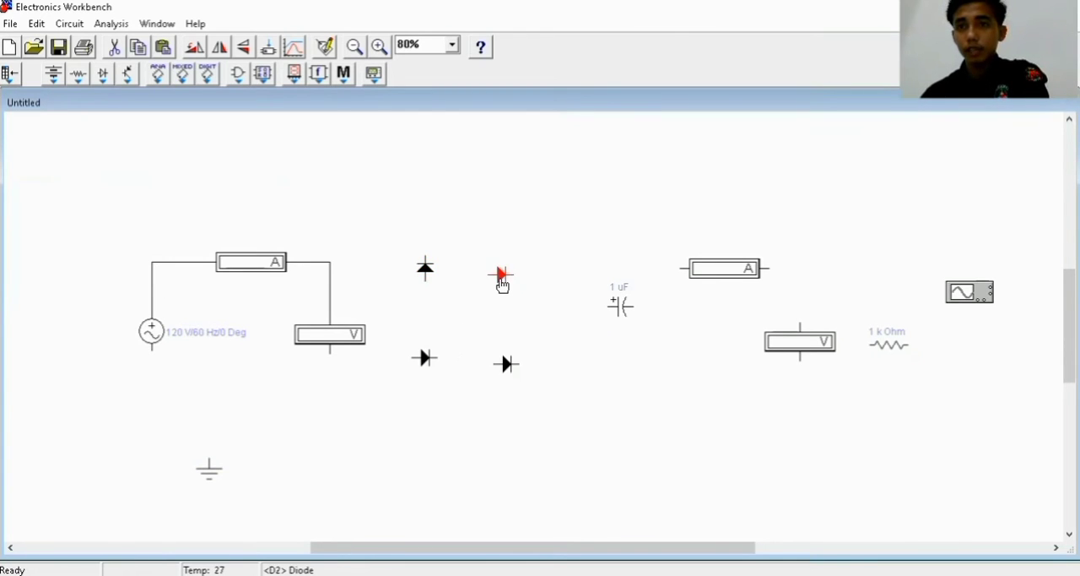
{"action": "right_click", "coordinate": [500, 278]}
{"action": "left_click", "coordinate": [532, 374]}
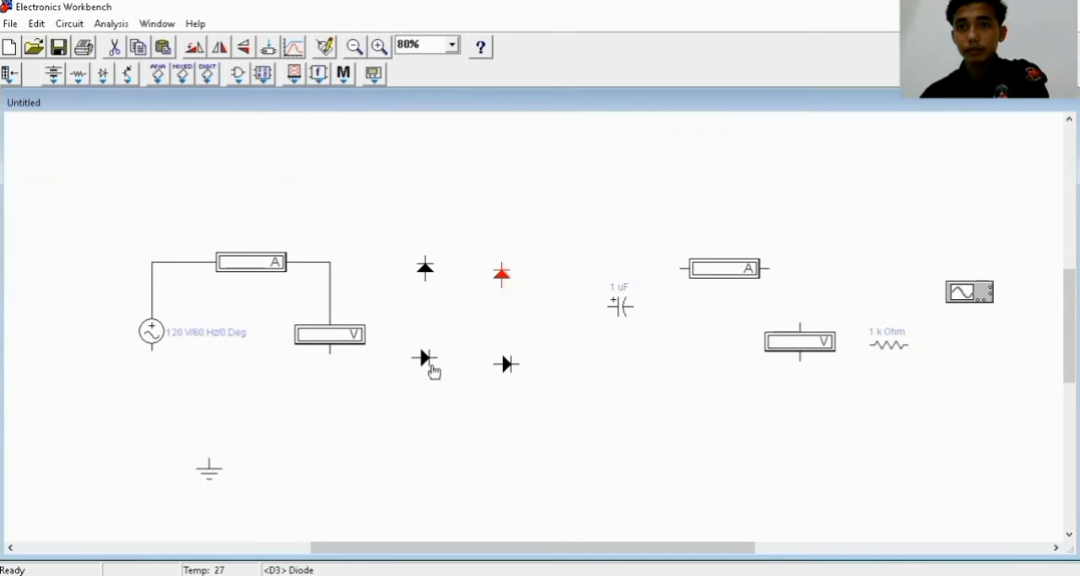
{"action": "right_click", "coordinate": [424, 358]}
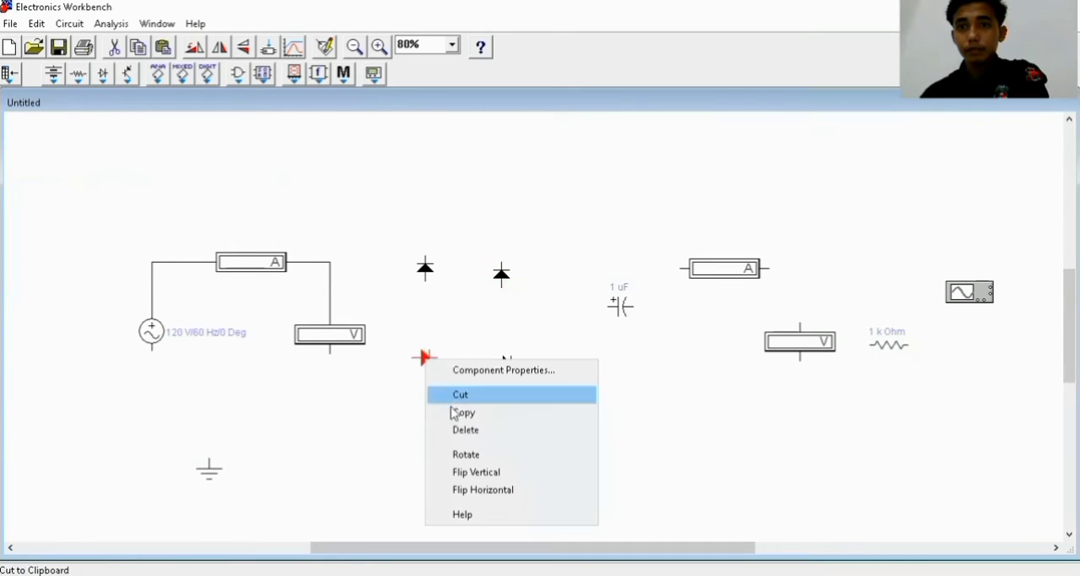
{"action": "left_click", "coordinate": [466, 454]}
{"action": "right_click", "coordinate": [504, 369]}
{"action": "left_click", "coordinate": [532, 459]}
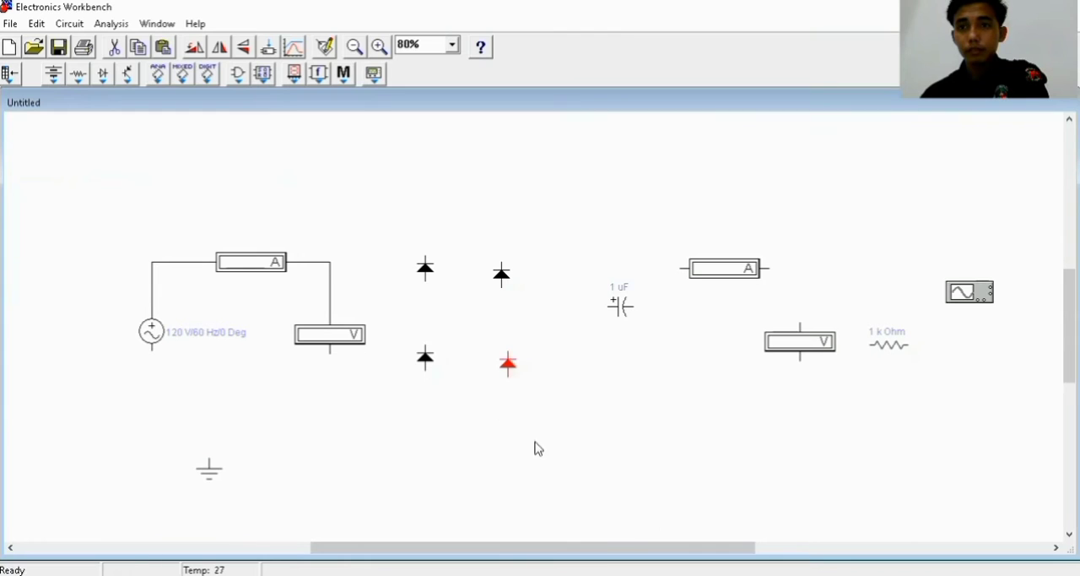
Nudge the two diodes of the second column upward to level them with the diodes of the first column
{"action": "right_click", "coordinate": [504, 369]}
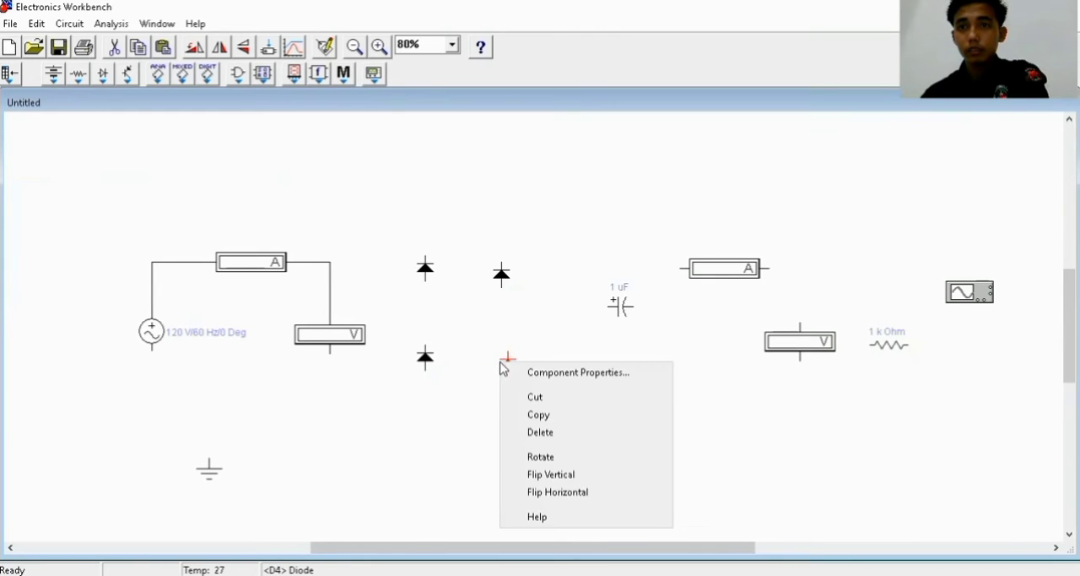
{"action": "left_click", "coordinate": [479, 317]}
{"action": "left_click_drag", "start_coordinate": [501, 275], "coordinate": [503, 271]}
{"action": "left_click", "coordinate": [508, 363]}
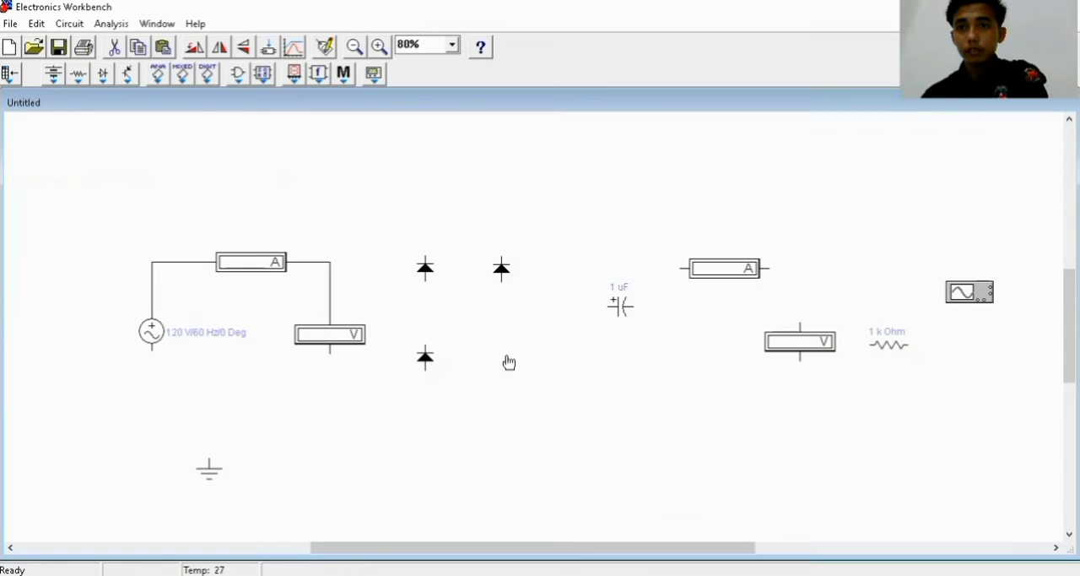
{"action": "left_click", "coordinate": [507, 361]}
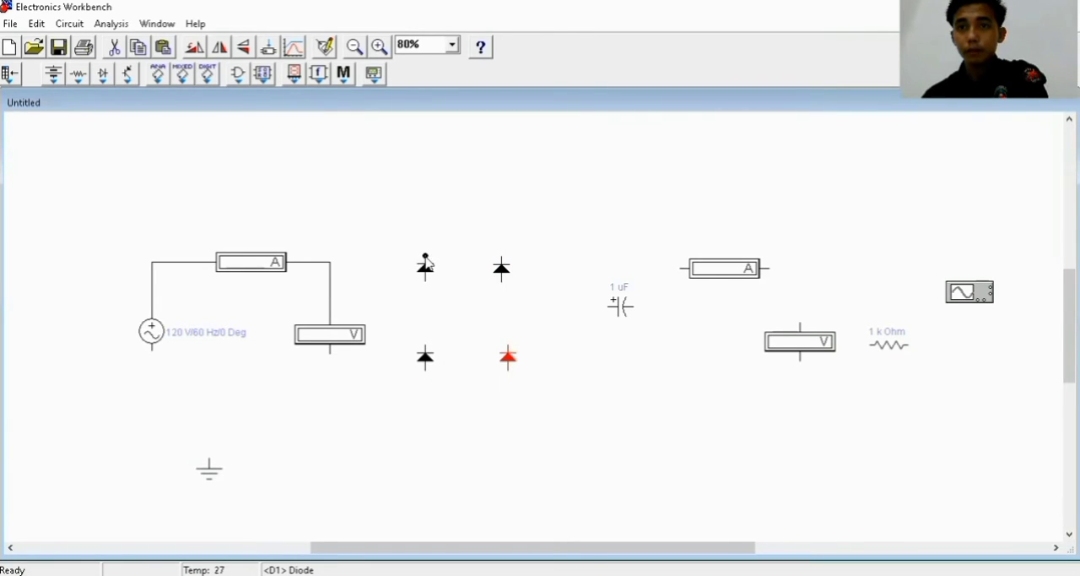
Wire the upper ends of the two top diodes together and the lower ends of the two bottom diodes together
{"action": "left_click_drag", "start_coordinate": [426, 255], "coordinate": [503, 256]}
{"action": "mouse_move", "coordinate": [427, 373]}
{"action": "left_mouse_down"}
{"action": "mouse_move", "coordinate": [436, 374]}
{"action": "mouse_move", "coordinate": [426, 371]}
{"action": "left_mouse_up"}
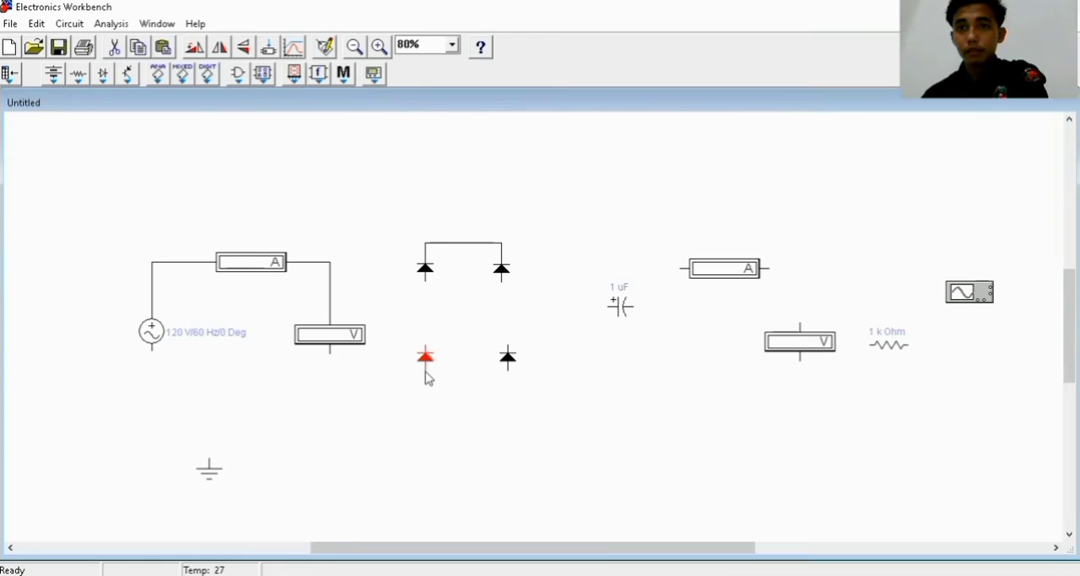
{"action": "left_click", "coordinate": [426, 373]}
{"action": "left_click", "coordinate": [425, 370]}
{"action": "left_click_drag", "start_coordinate": [425, 371], "coordinate": [510, 375]}
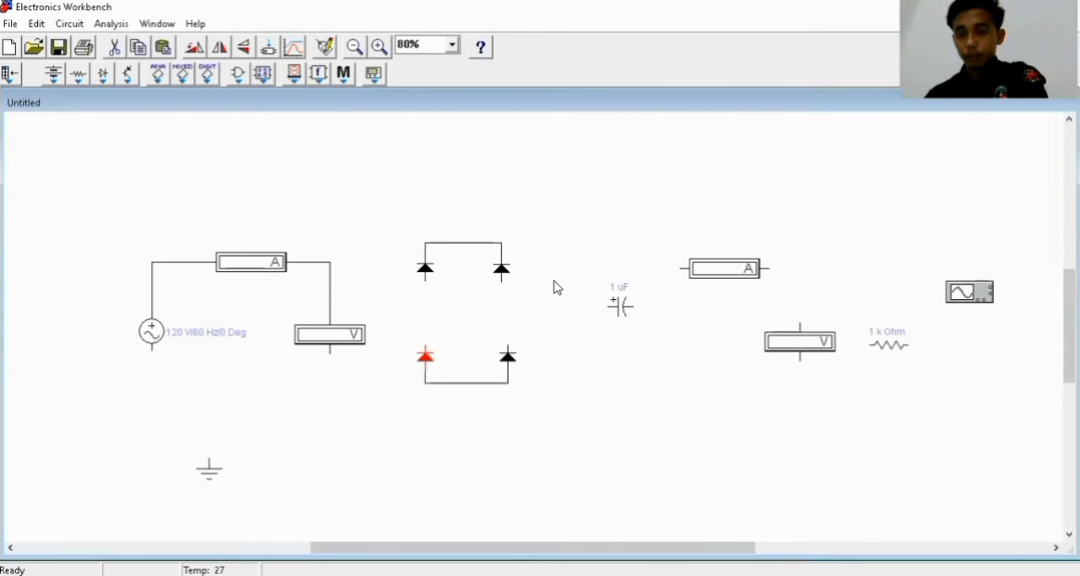
Wire the upper diode to the lower diode in each bridge column, and nudge the second column's lower diode left to straighten its wire
{"action": "left_click_drag", "start_coordinate": [427, 284], "coordinate": [427, 345]}
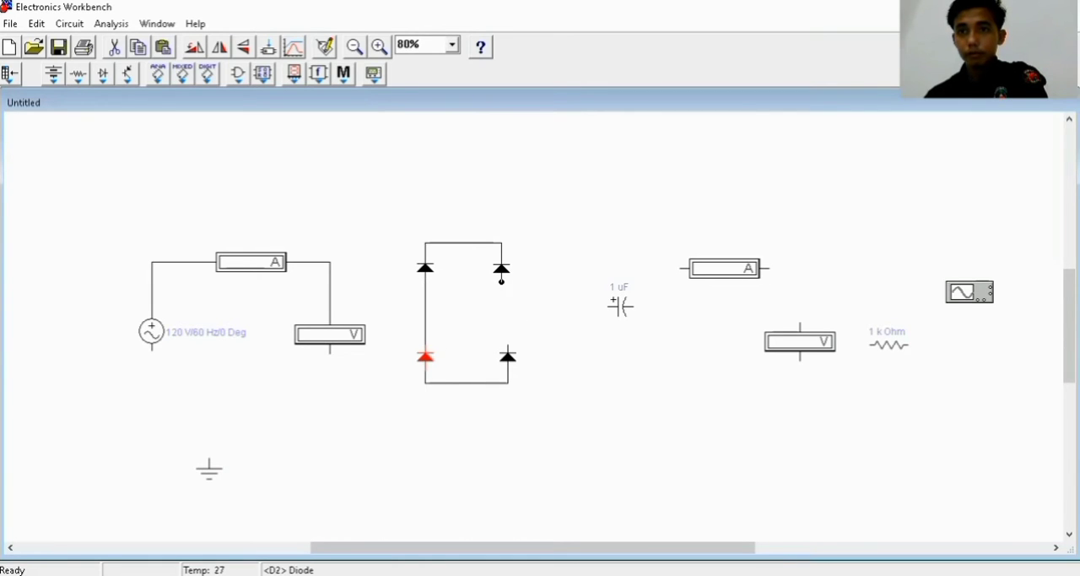
{"action": "left_click_drag", "start_coordinate": [501, 281], "coordinate": [507, 346]}
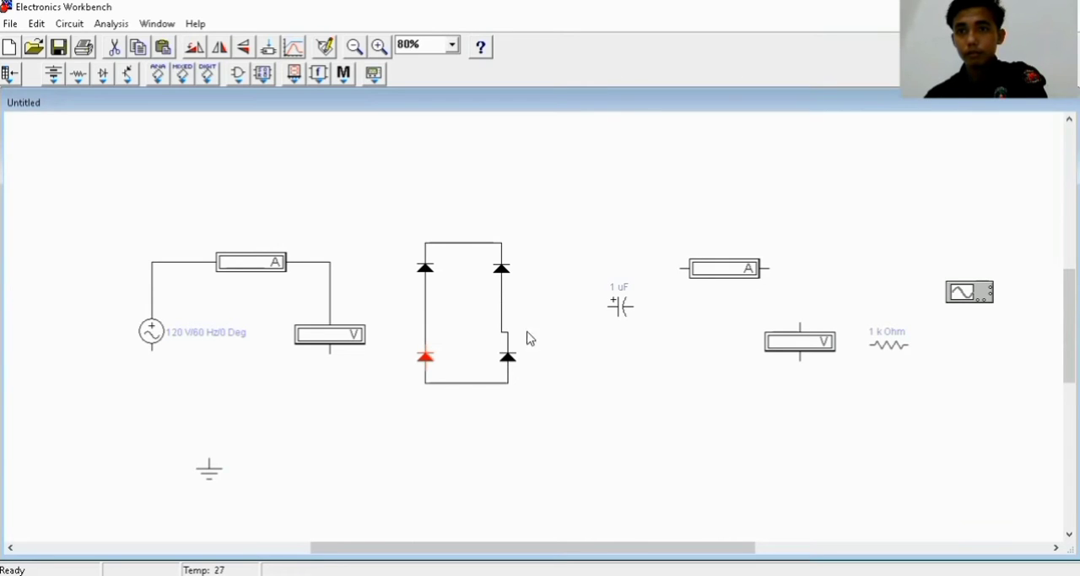
{"action": "left_click", "coordinate": [508, 359]}
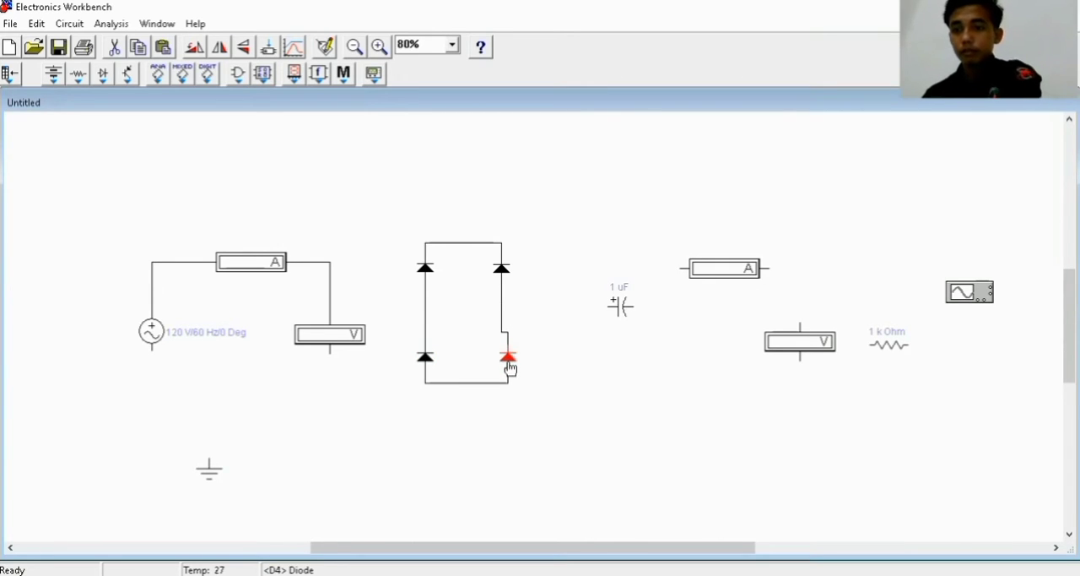
{"action": "key", "text": "Left"}
{"action": "key", "text": "Left"}
{"action": "key", "text": "Left"}
{"action": "key", "text": "Left"}
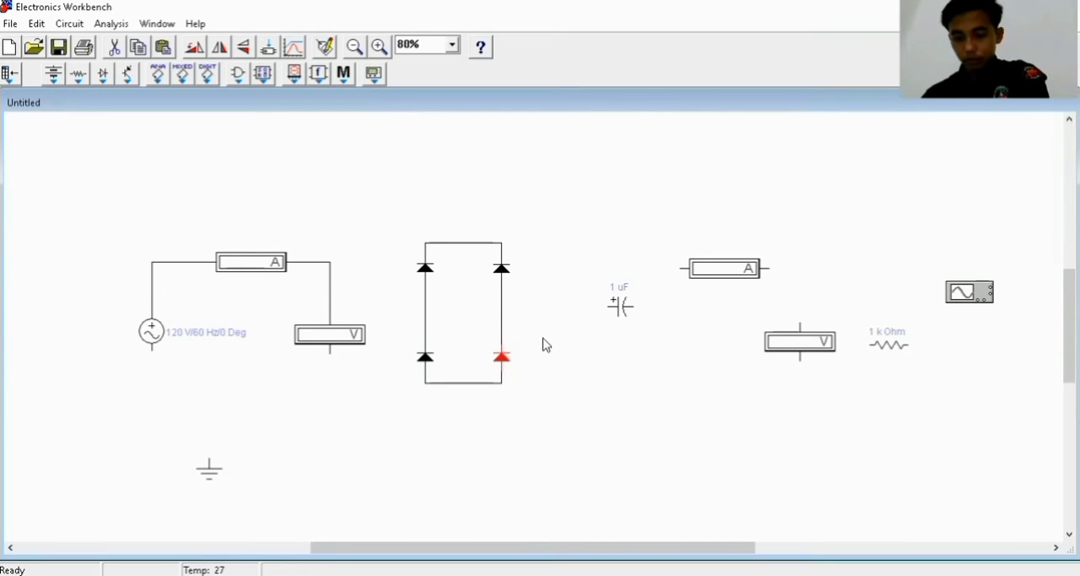
Place connector nodes at the midpoints of all four sides of the diode bridge
{"action": "left_click", "coordinate": [53, 76]}
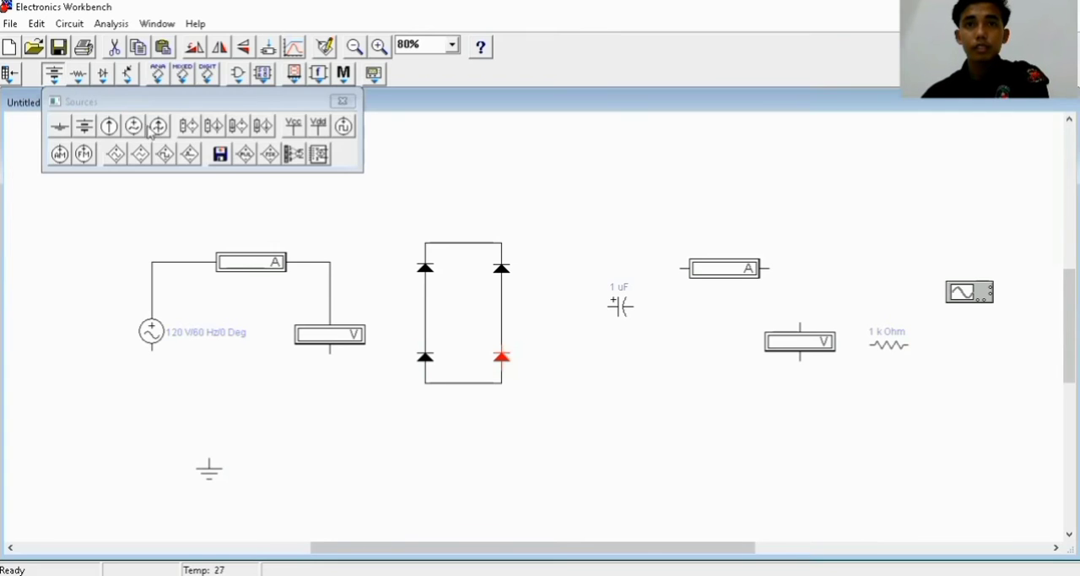
{"action": "left_click", "coordinate": [103, 75]}
{"action": "left_click", "coordinate": [80, 76]}
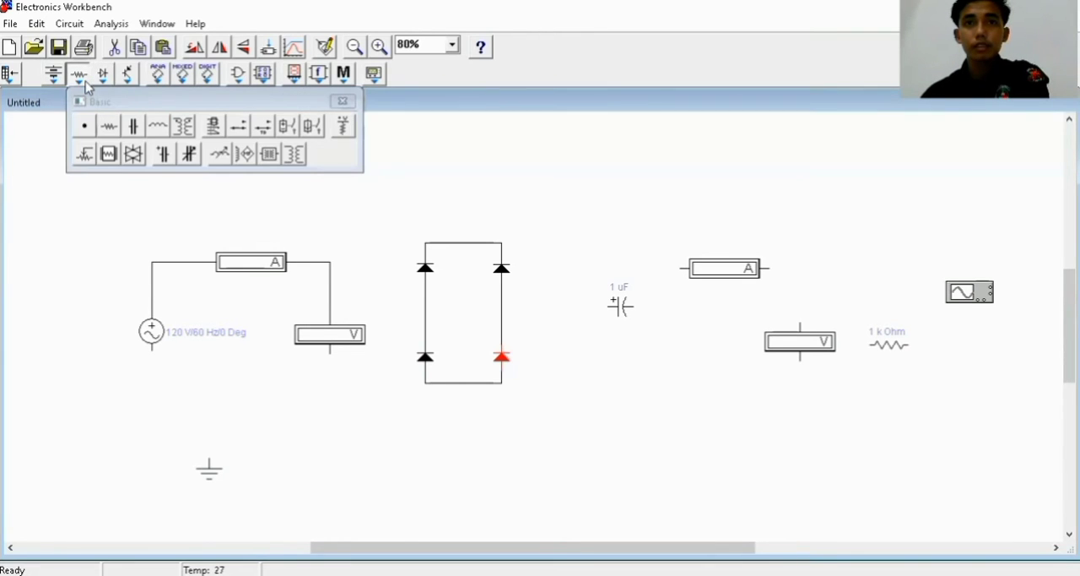
{"action": "left_click", "coordinate": [461, 243]}
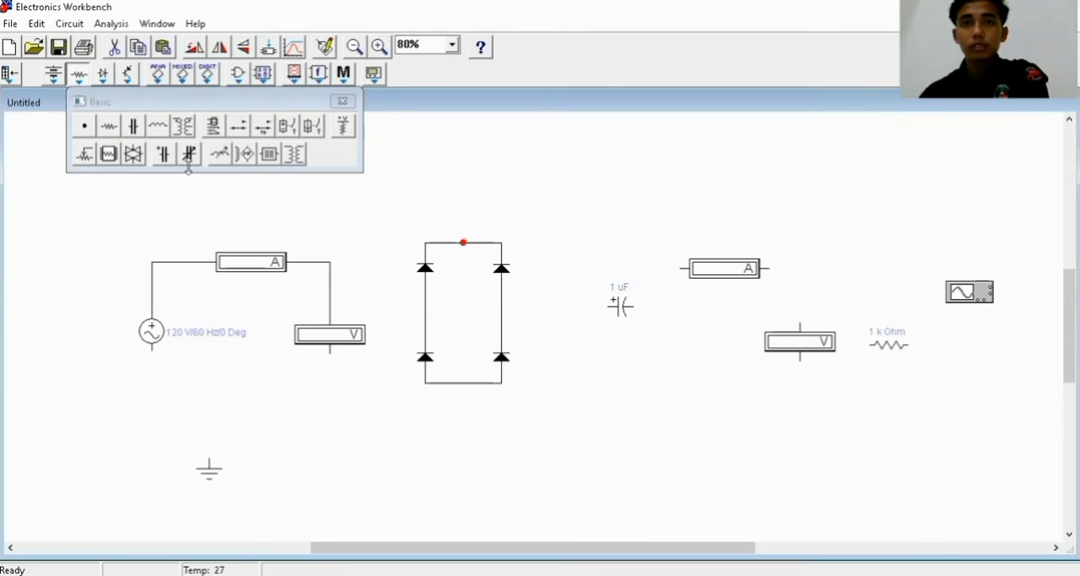
{"action": "left_click", "coordinate": [467, 383]}
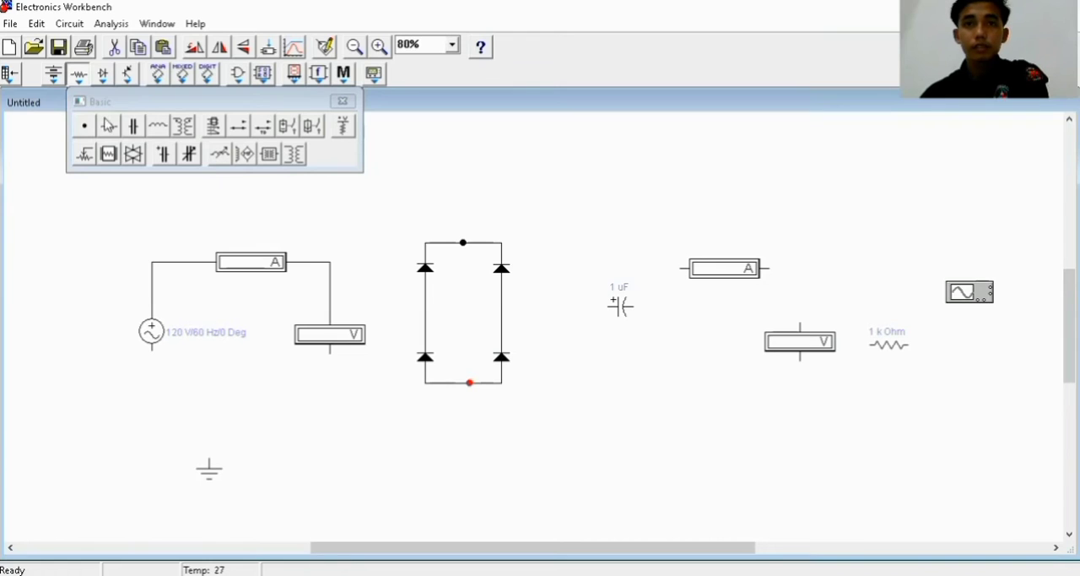
{"action": "left_click", "coordinate": [501, 306]}
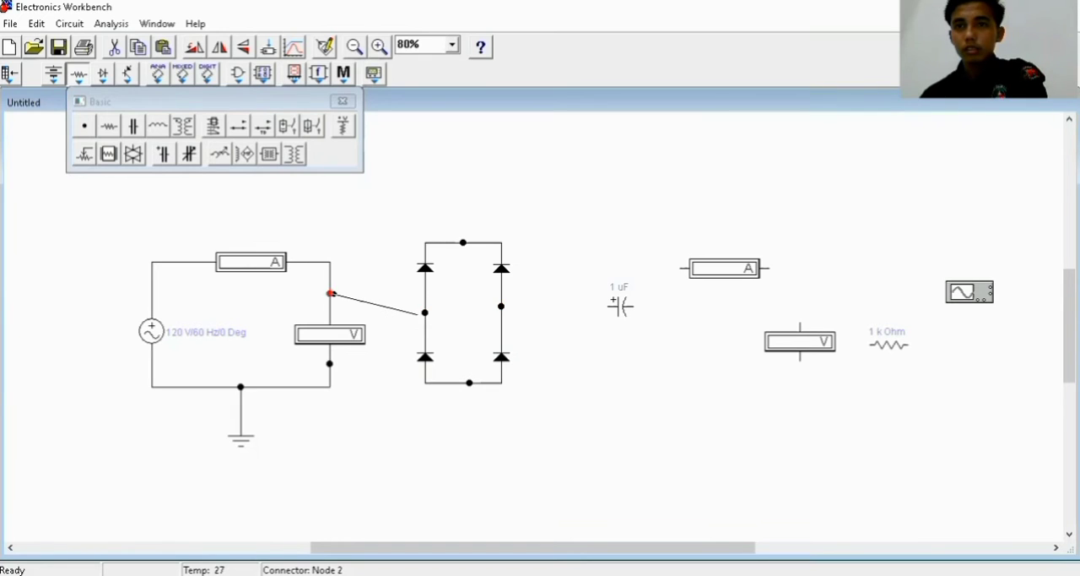
Wire the input voltmeter's upper node to the bridge's left node, and its lower node to the bridge's right node
{"action": "left_click_drag", "start_coordinate": [419, 314], "coordinate": [424, 312]}
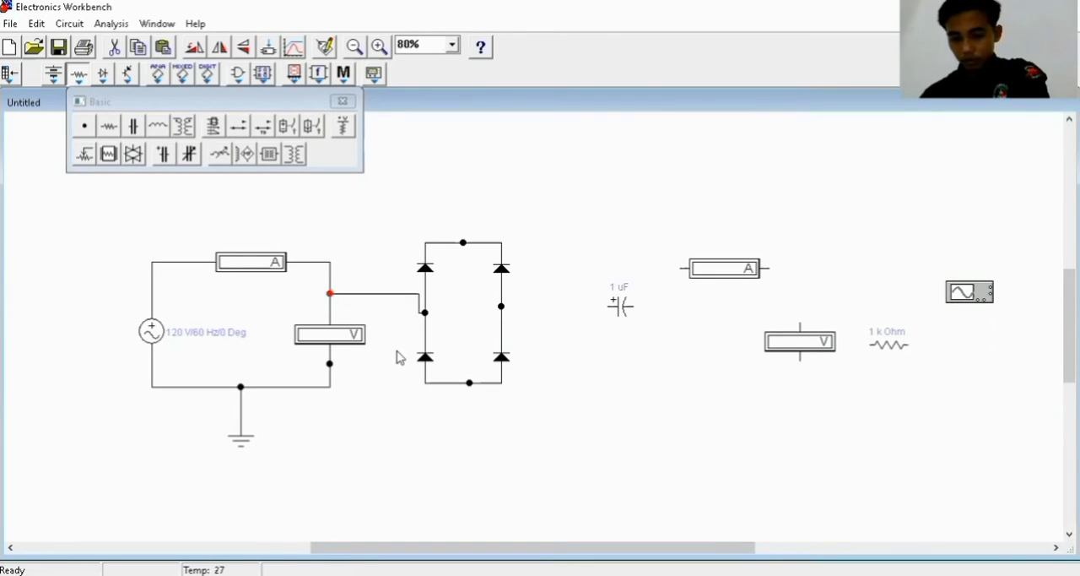
{"action": "left_click", "coordinate": [330, 364]}
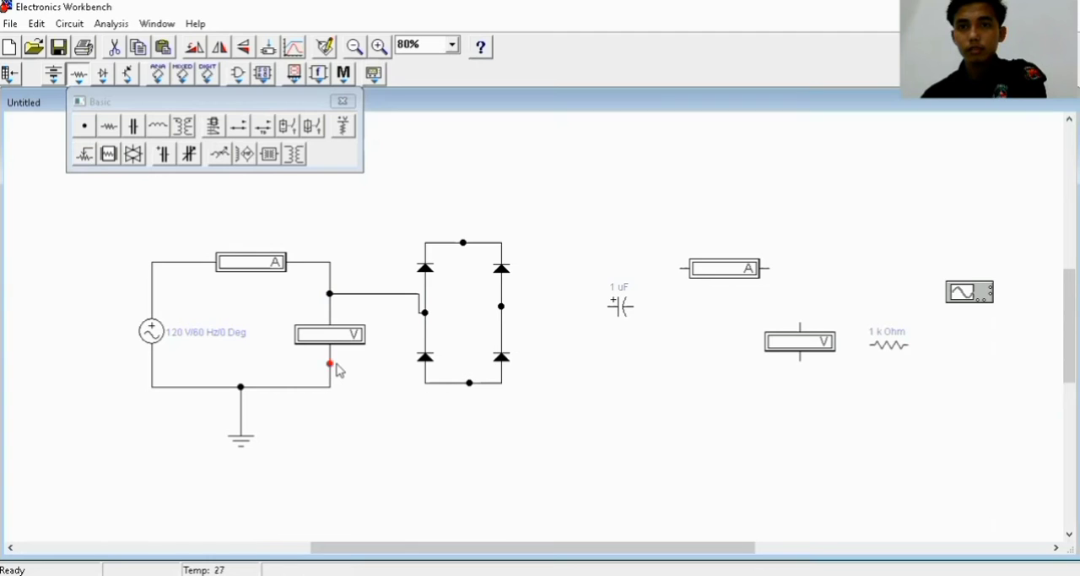
{"action": "left_click_drag", "start_coordinate": [331, 364], "coordinate": [501, 307]}
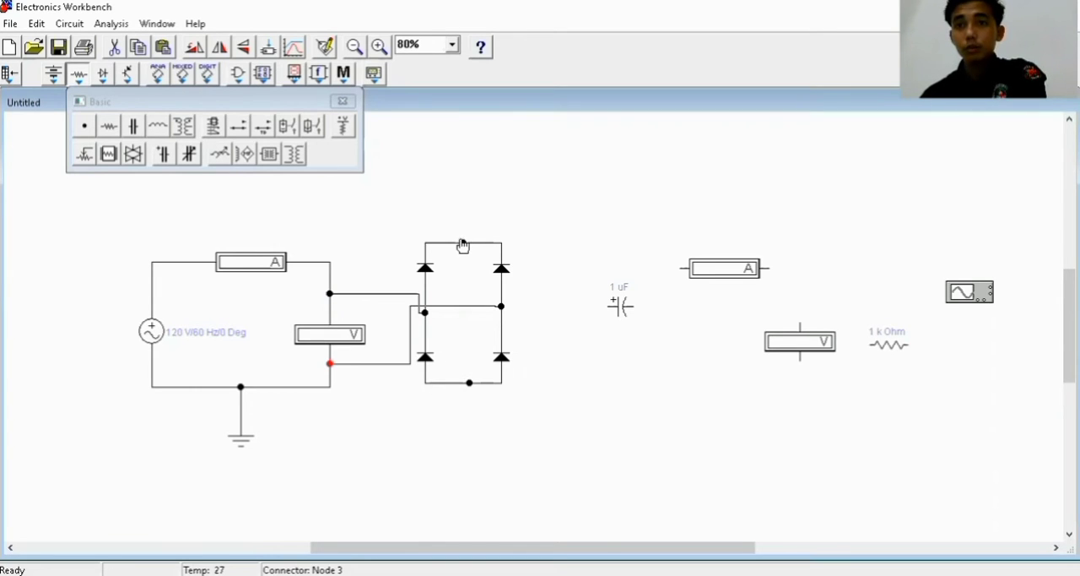
Wire the bridge's top node through the output ammeter to the output voltmeter, and connect the 1 k Ohm resistor, rotated upright, to that line
{"action": "left_click_drag", "start_coordinate": [464, 244], "coordinate": [681, 269]}
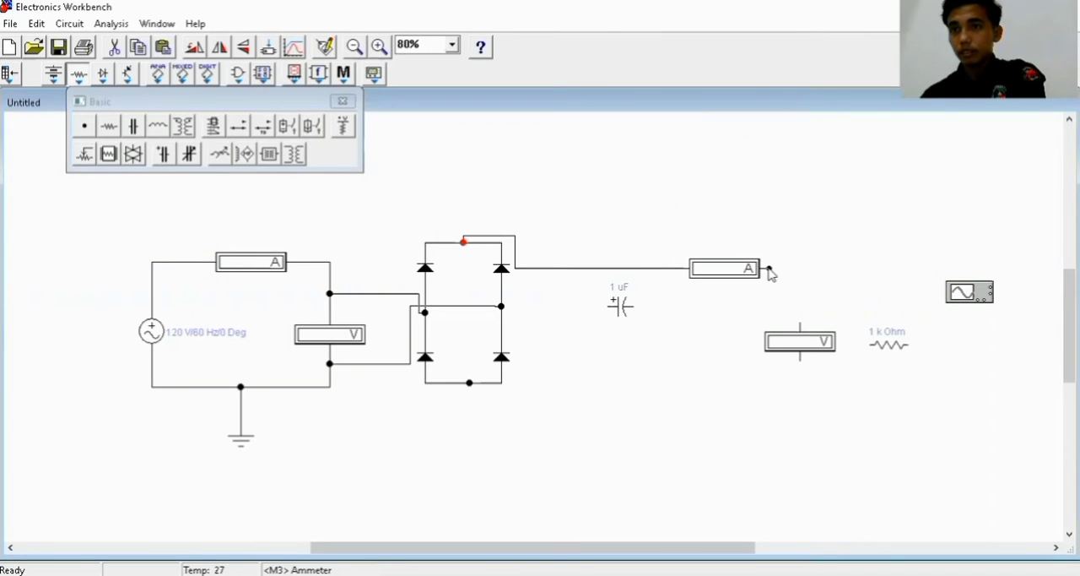
{"action": "left_click_drag", "start_coordinate": [770, 267], "coordinate": [800, 325]}
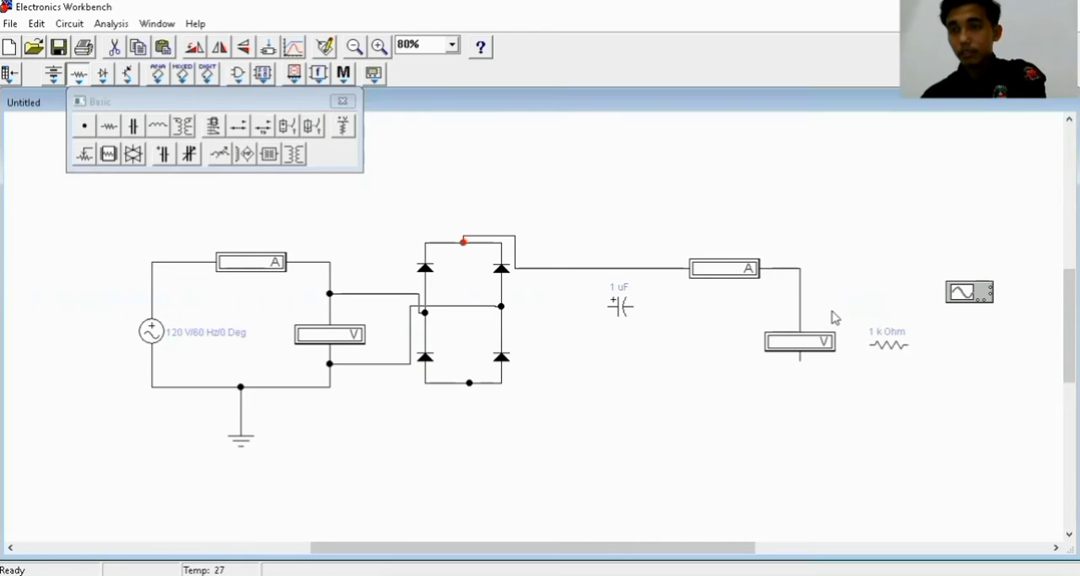
{"action": "right_click", "coordinate": [882, 346]}
{"action": "left_click", "coordinate": [927, 436]}
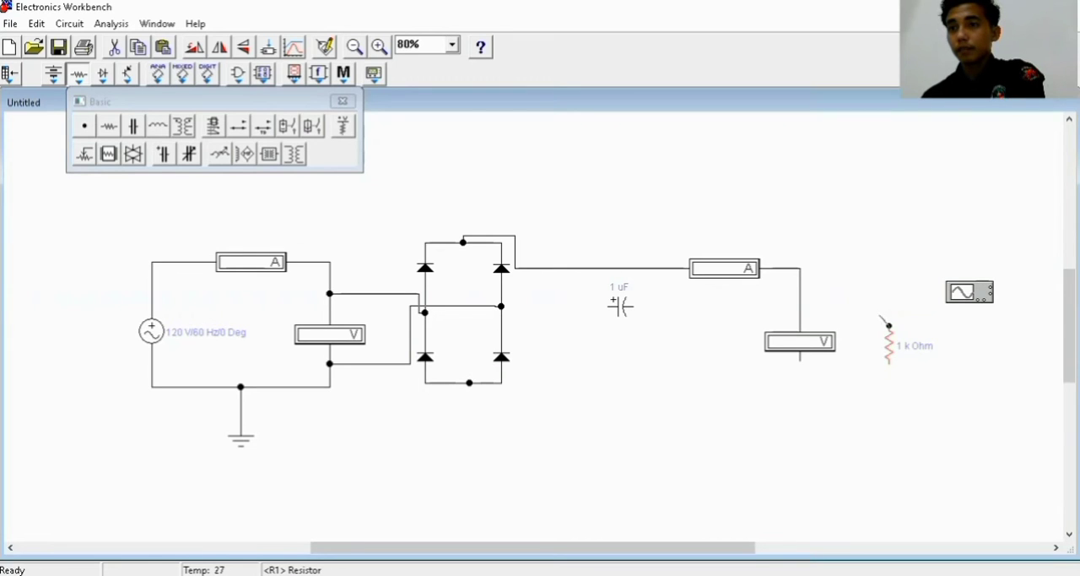
{"action": "left_click_drag", "start_coordinate": [889, 325], "coordinate": [800, 269]}
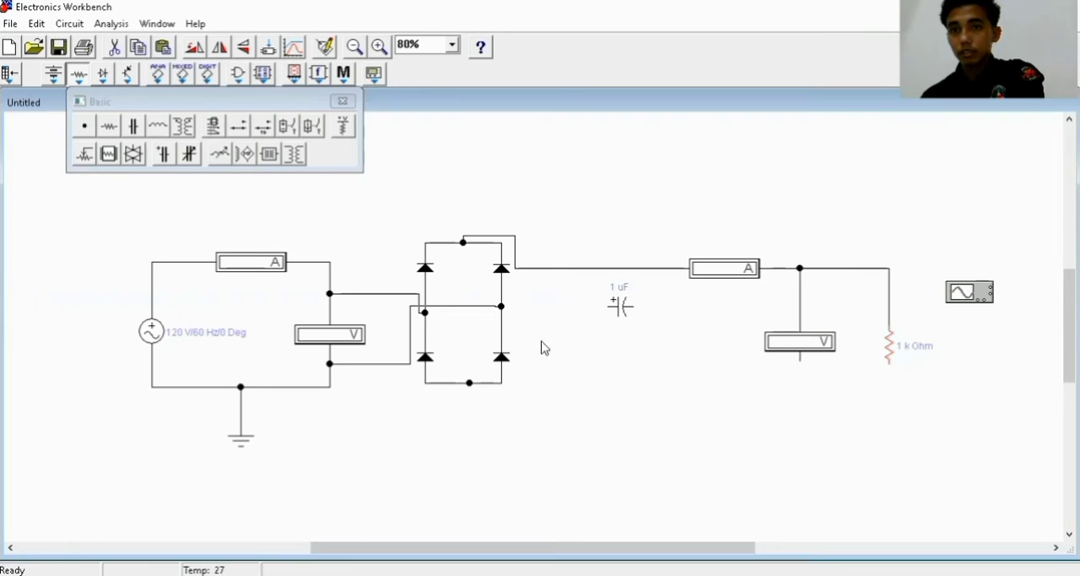
Wire the bridge's bottom node to the load resistor's lower end, and connect the output voltmeter's lower terminal to that line
{"action": "left_click", "coordinate": [470, 383]}
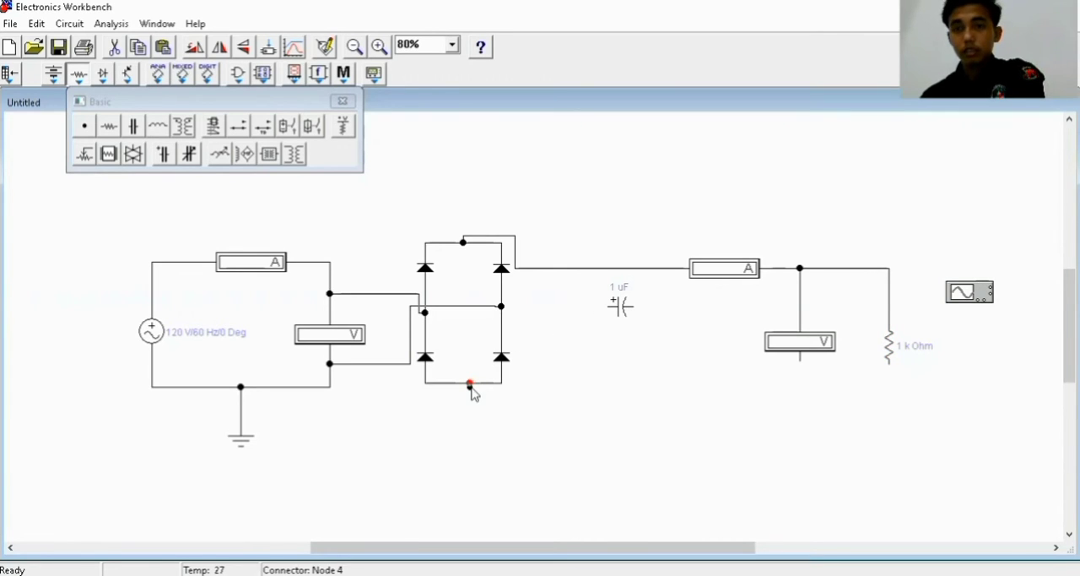
{"action": "left_click_drag", "start_coordinate": [511, 399], "coordinate": [888, 365]}
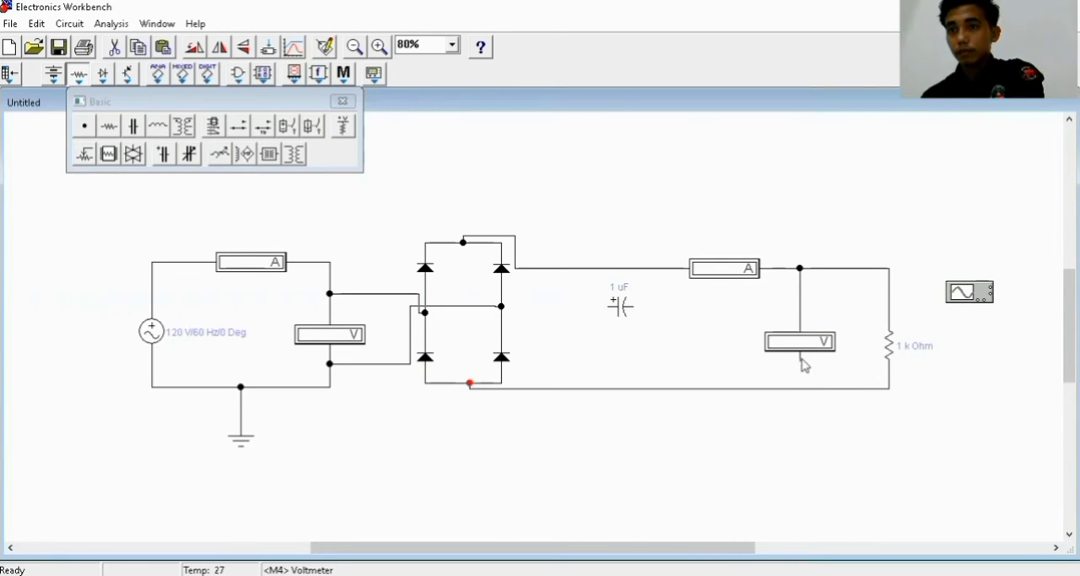
{"action": "left_click_drag", "start_coordinate": [799, 388], "coordinate": [800, 389]}
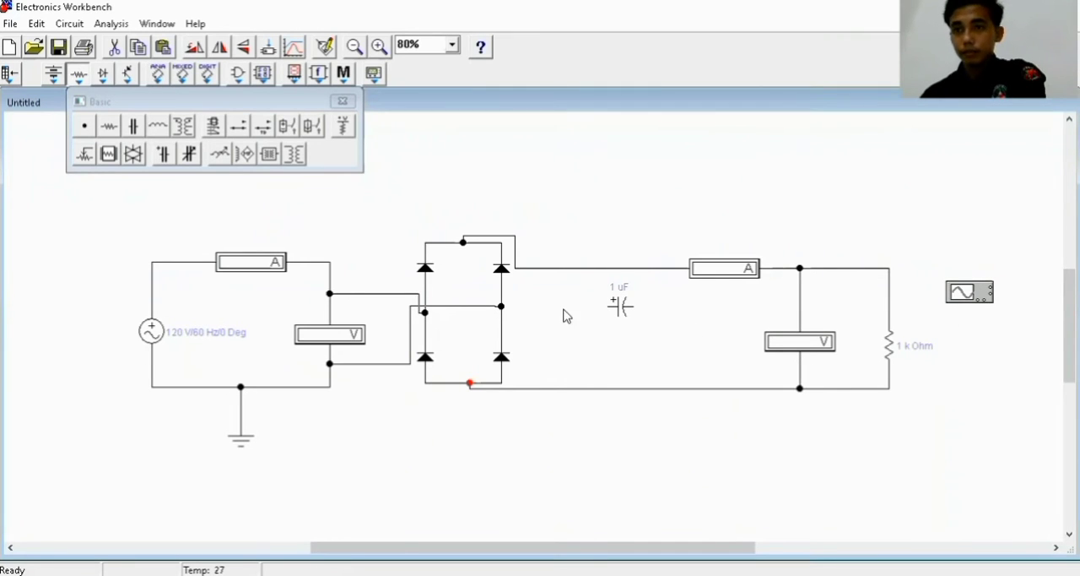
Rotate the 1 uF polarized capacitor three times so its positive terminal points up, and place it midway between the output lines
{"action": "right_click", "coordinate": [621, 309]}
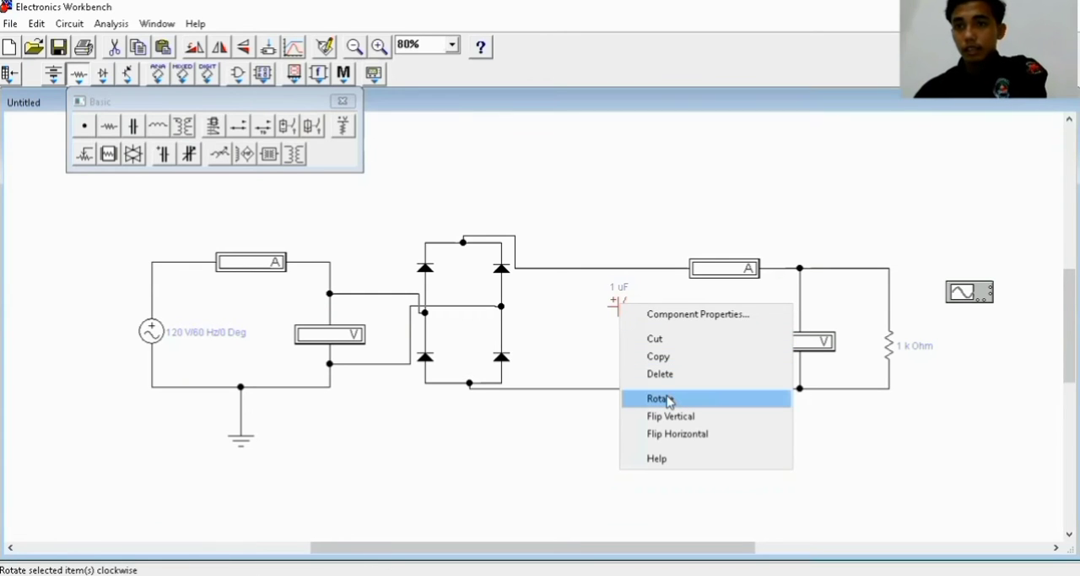
{"action": "left_click", "coordinate": [668, 400]}
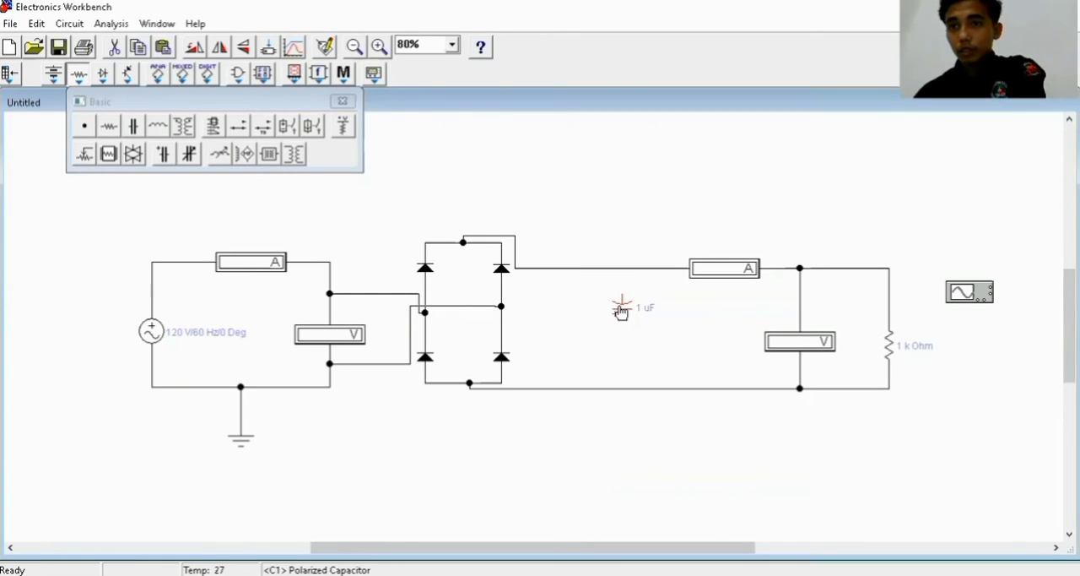
{"action": "right_click", "coordinate": [621, 311]}
{"action": "left_click", "coordinate": [670, 407]}
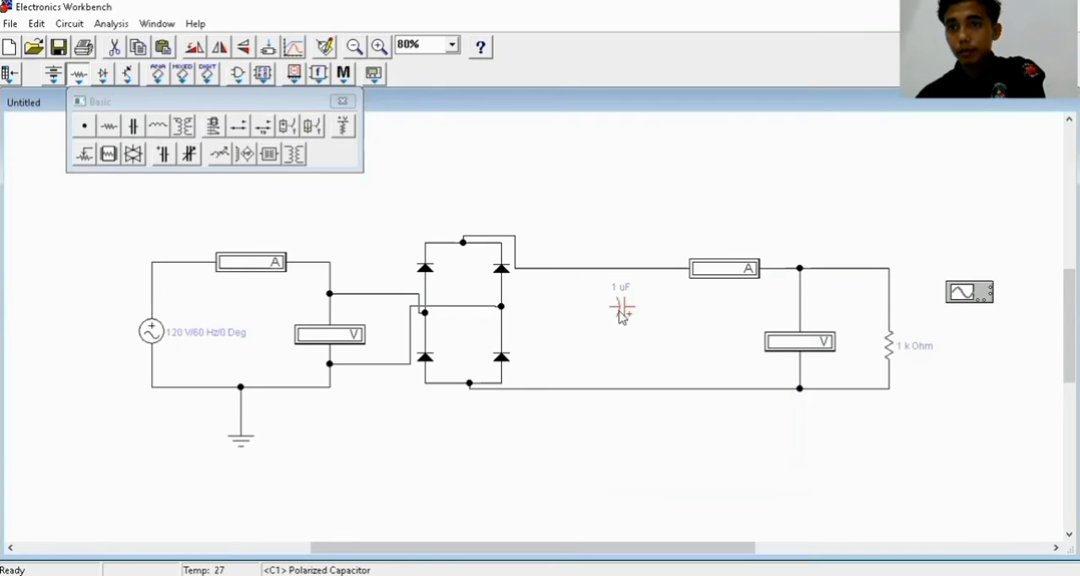
{"action": "right_click", "coordinate": [622, 311]}
{"action": "left_click", "coordinate": [671, 409]}
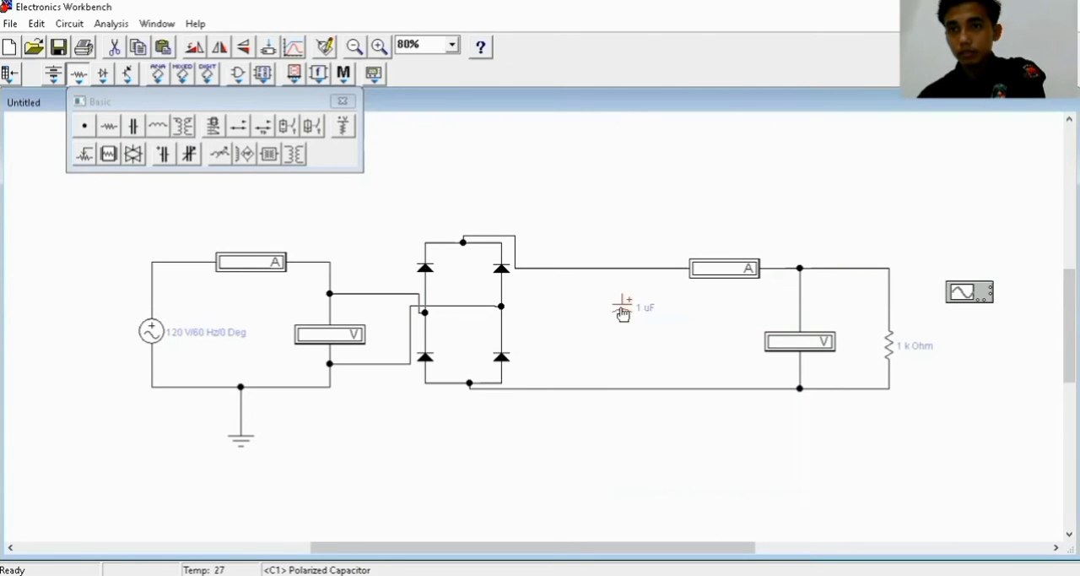
{"action": "key", "text": "Delete"}
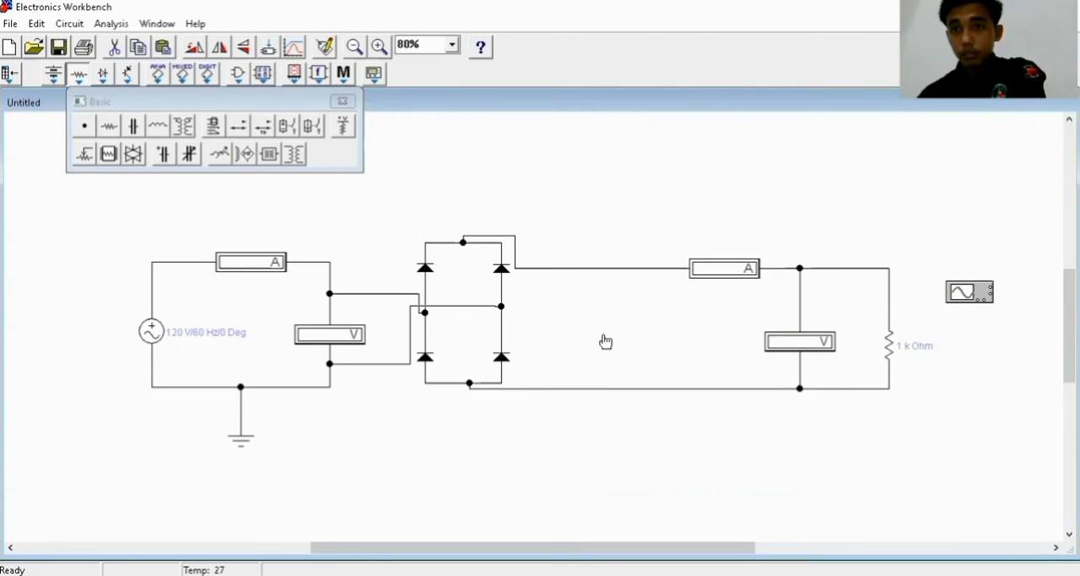
{"action": "key", "text": "ctrl+z"}
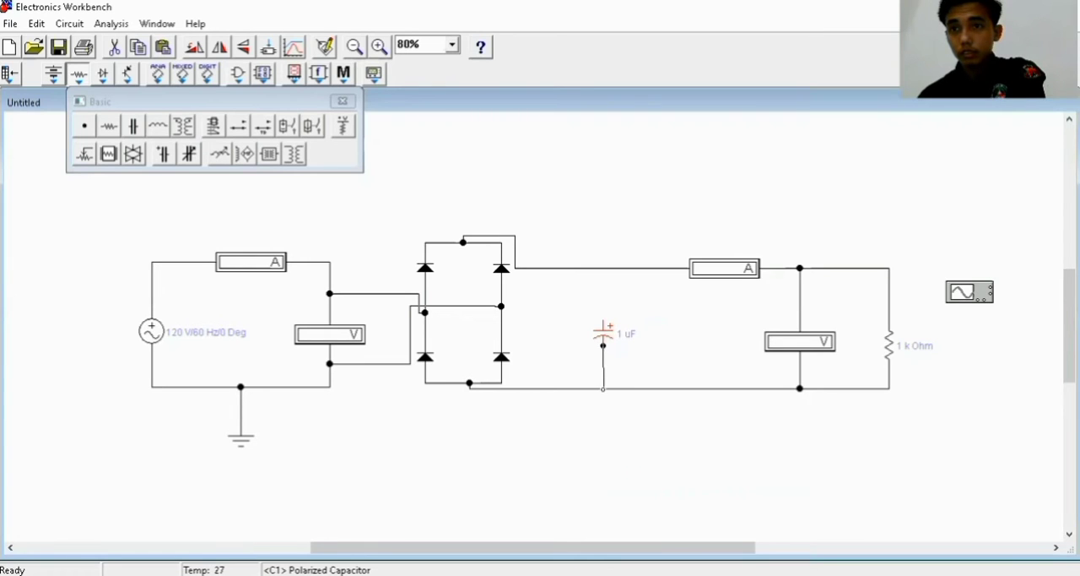
Wire the capacitor's lower end to the bottom line and its positive end to the top line, aligning both junctions with the capacitor
{"action": "left_click_drag", "start_coordinate": [603, 389], "coordinate": [605, 387]}
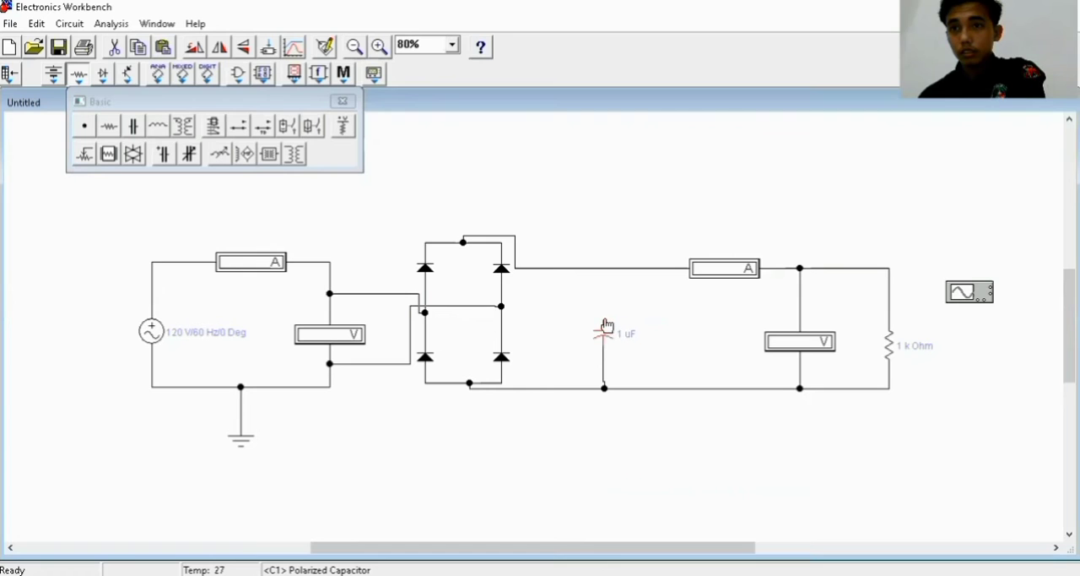
{"action": "left_click_drag", "start_coordinate": [604, 321], "coordinate": [602, 267]}
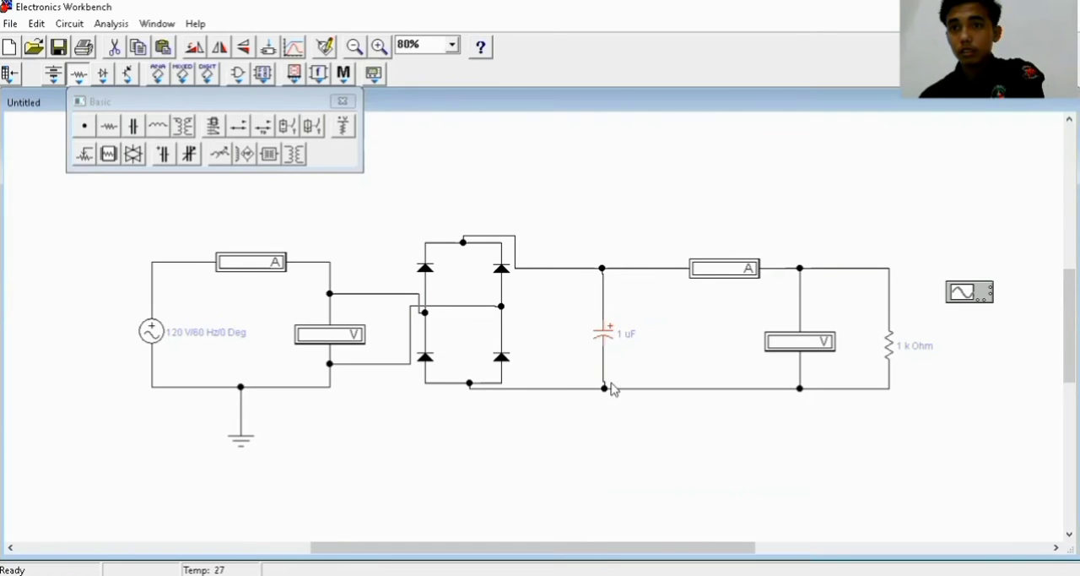
{"action": "left_click", "coordinate": [604, 390]}
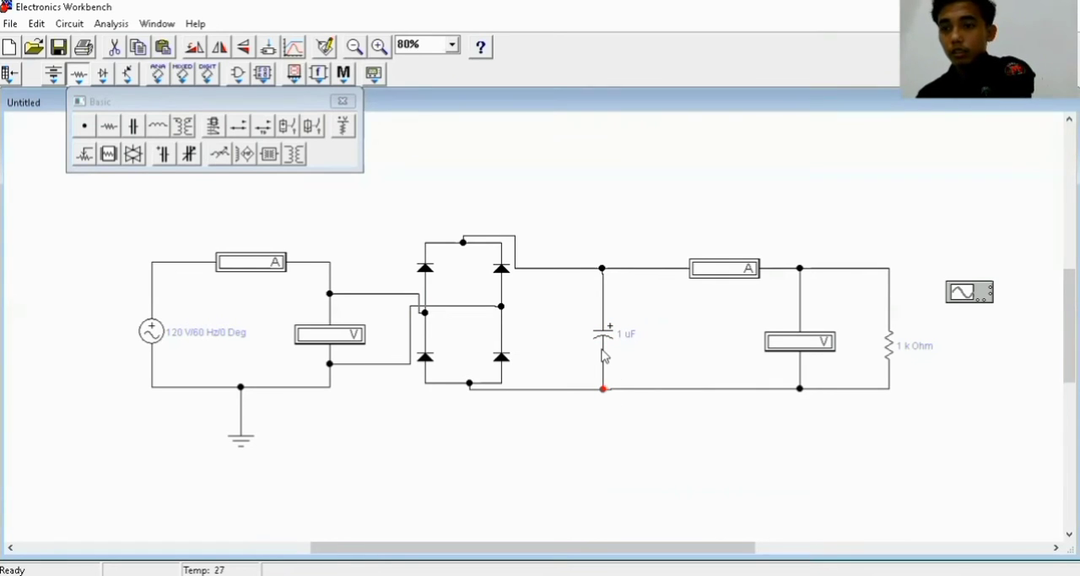
{"action": "left_click", "coordinate": [602, 269]}
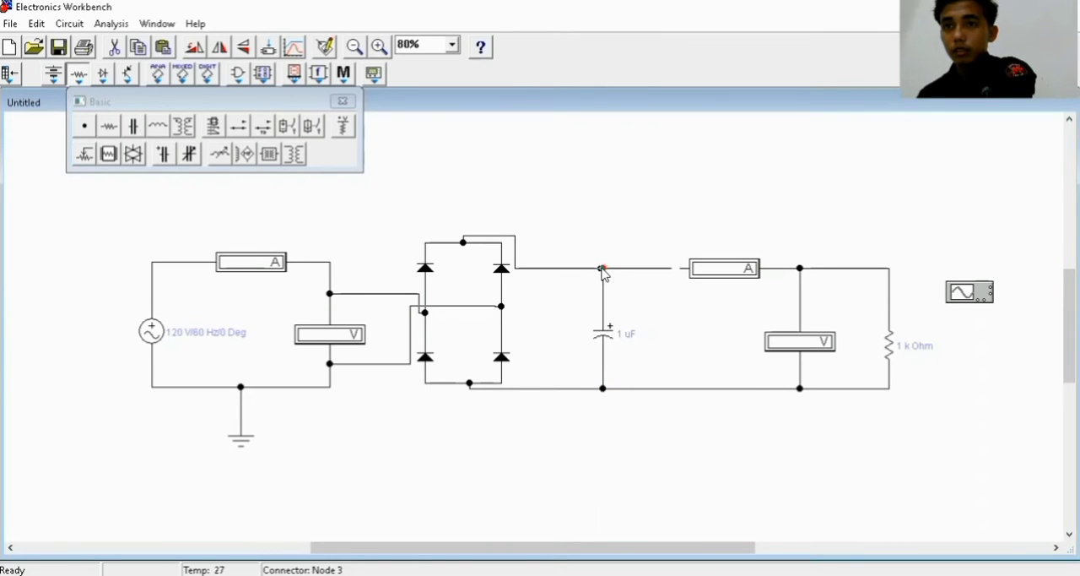
{"action": "left_click", "coordinate": [659, 293]}
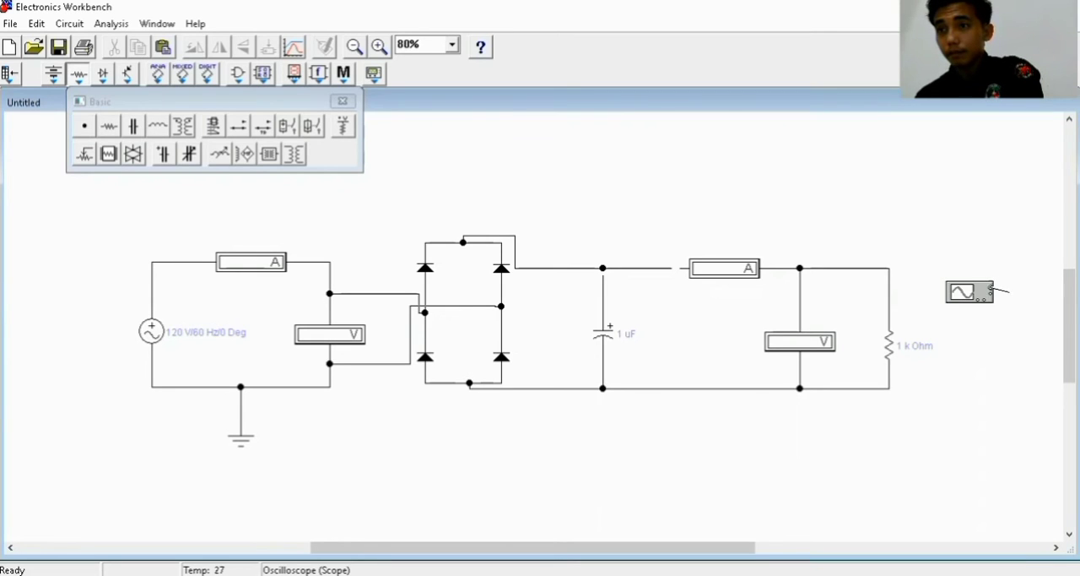
Wire the oscilloscope's upper side terminal to the load resistor's lower end and its first channel to the resistor's upper end, and close the Basic parts bin
{"action": "left_click_drag", "start_coordinate": [1010, 294], "coordinate": [890, 388]}
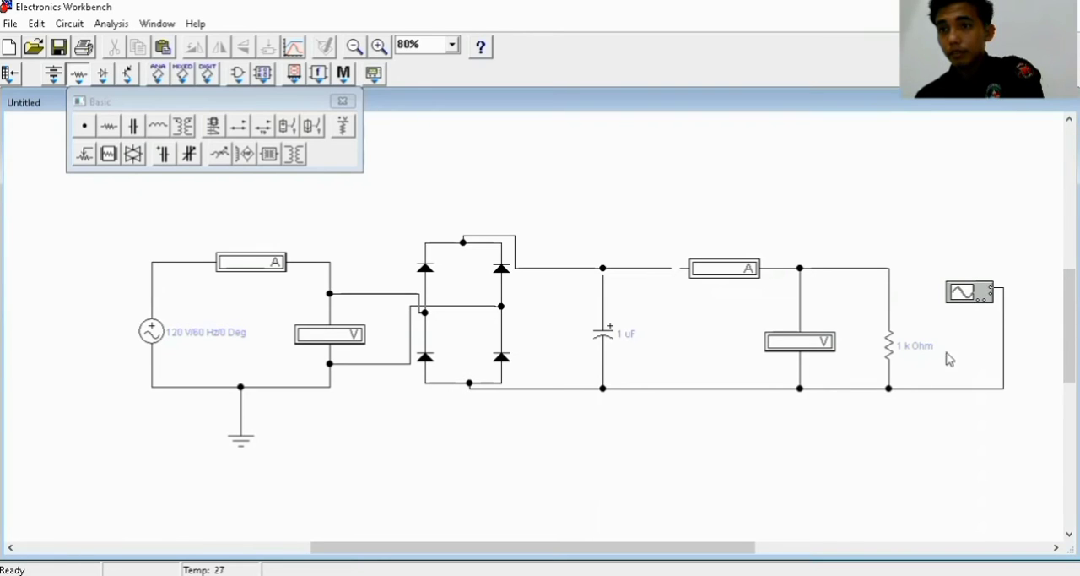
{"action": "left_click_drag", "start_coordinate": [977, 303], "coordinate": [890, 270]}
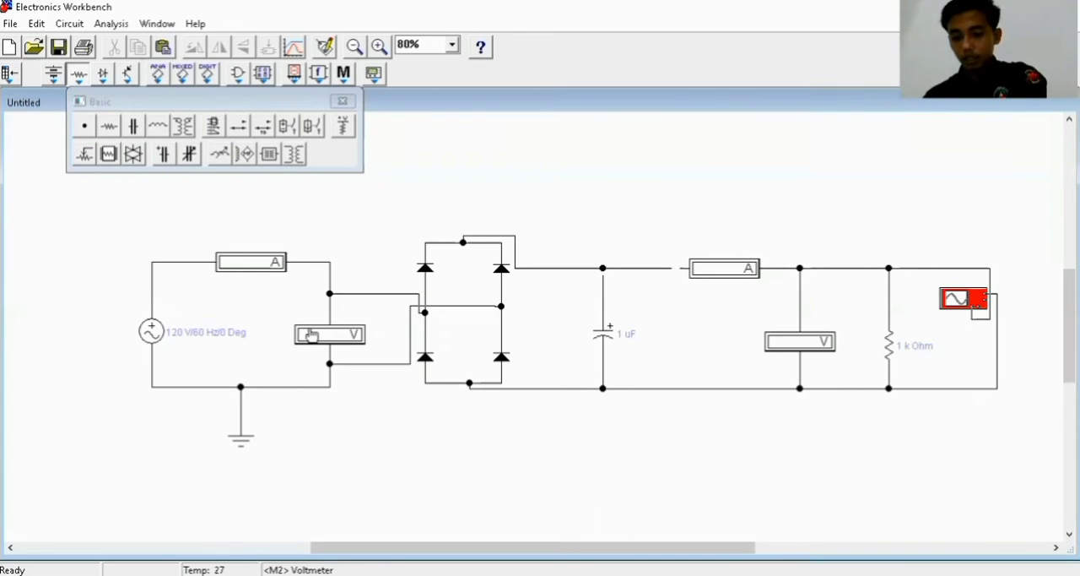
{"action": "left_click", "coordinate": [343, 101]}
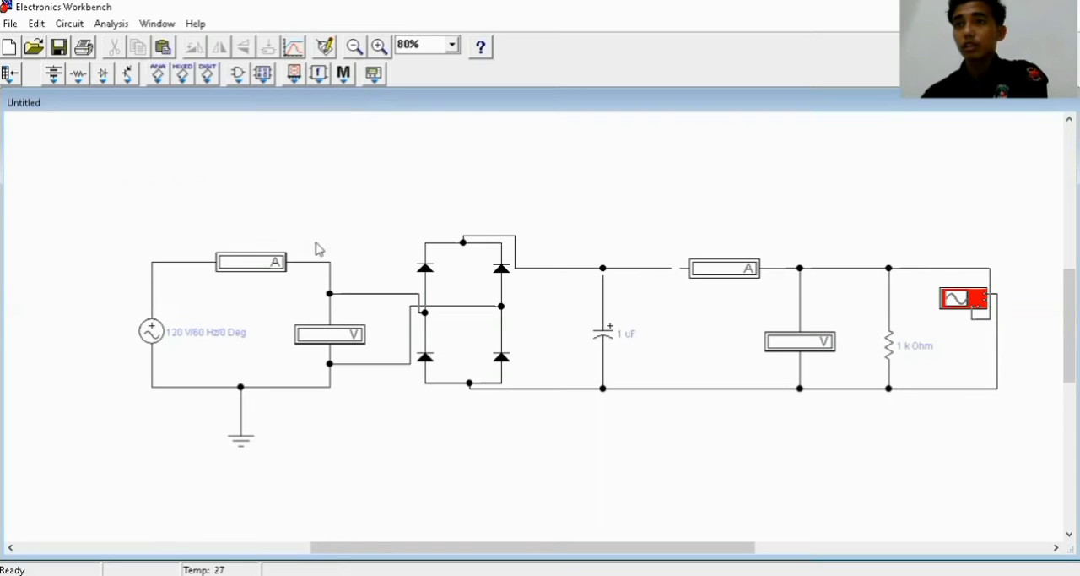
Set the AC voltage source to 6 V and label it with the person's full name
{"action": "left_click", "coordinate": [150, 335]}
{"action": "double_click", "coordinate": [150, 336]}
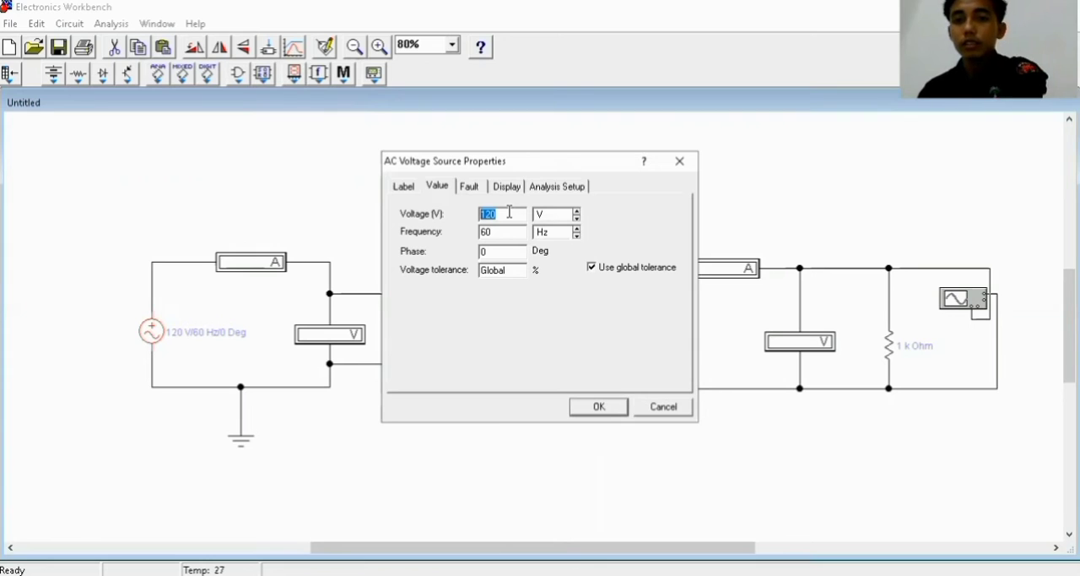
{"action": "type", "text": "6"}
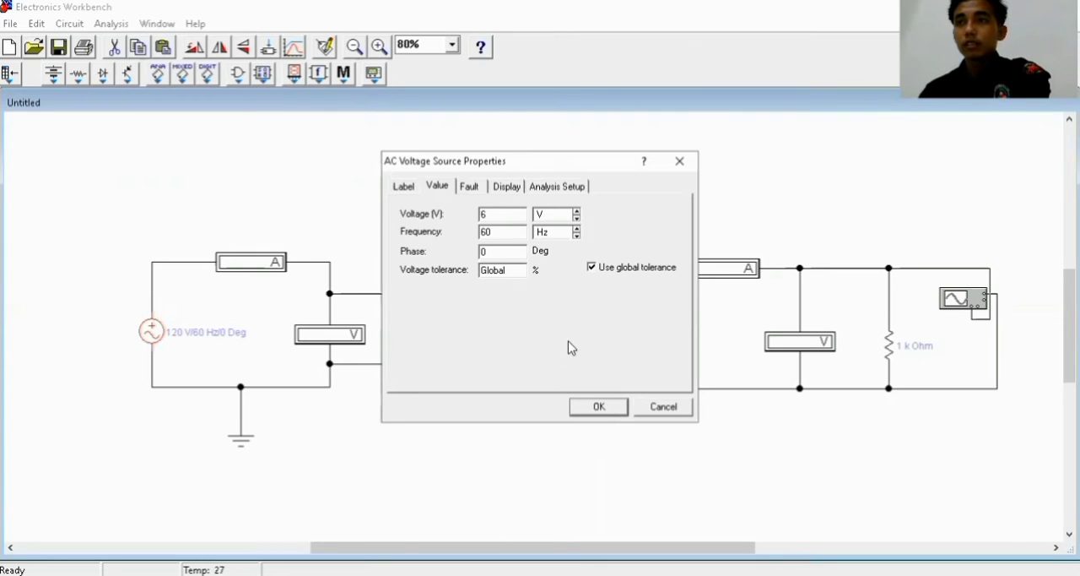
{"action": "left_click", "coordinate": [405, 184]}
{"action": "left_click", "coordinate": [469, 211]}
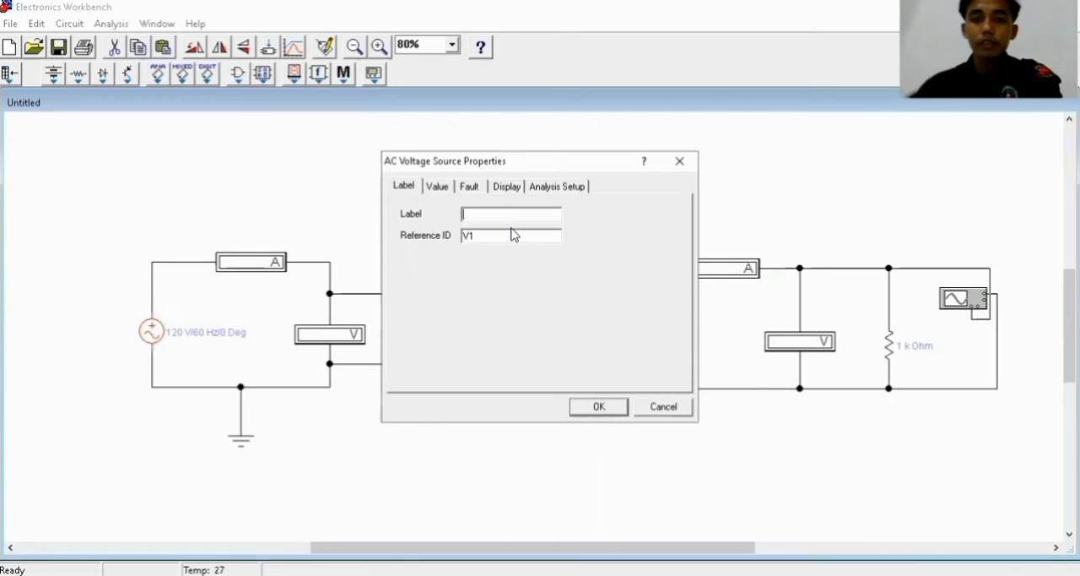
{"action": "type", "text": "FAREL SIGALINGGING"}
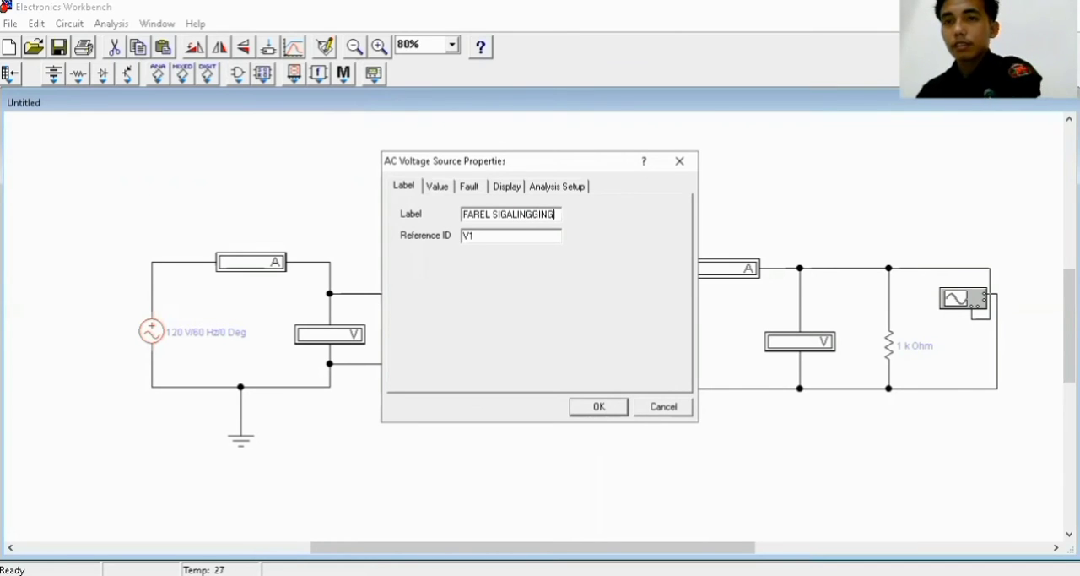
{"action": "key", "text": "Return"}
Label the input-side ammeter "A AC" and set its mode to AC
{"action": "double_click", "coordinate": [264, 257]}
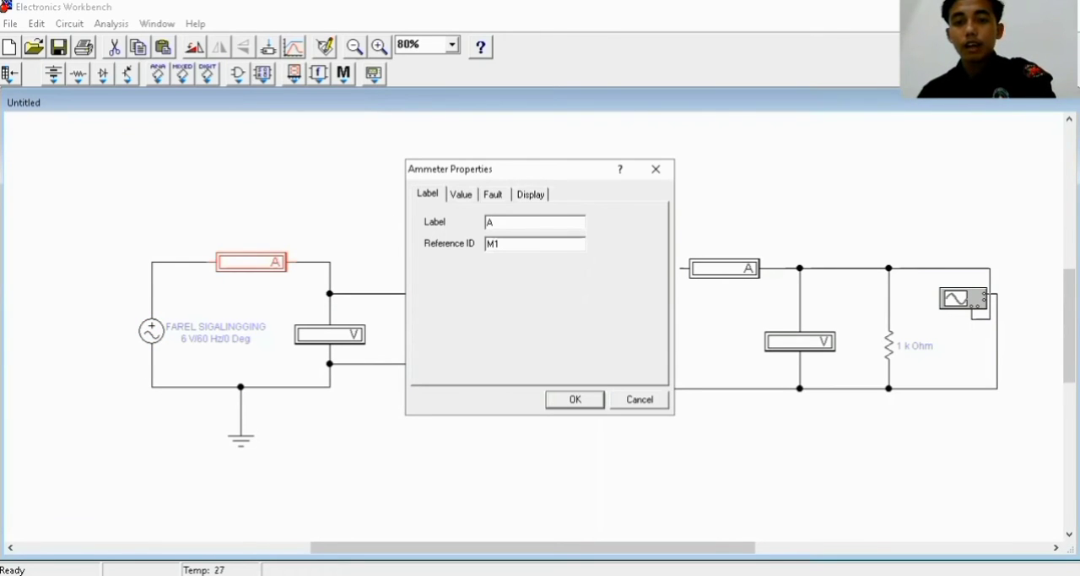
{"action": "left_click", "coordinate": [459, 195]}
{"action": "left_click", "coordinate": [537, 242]}
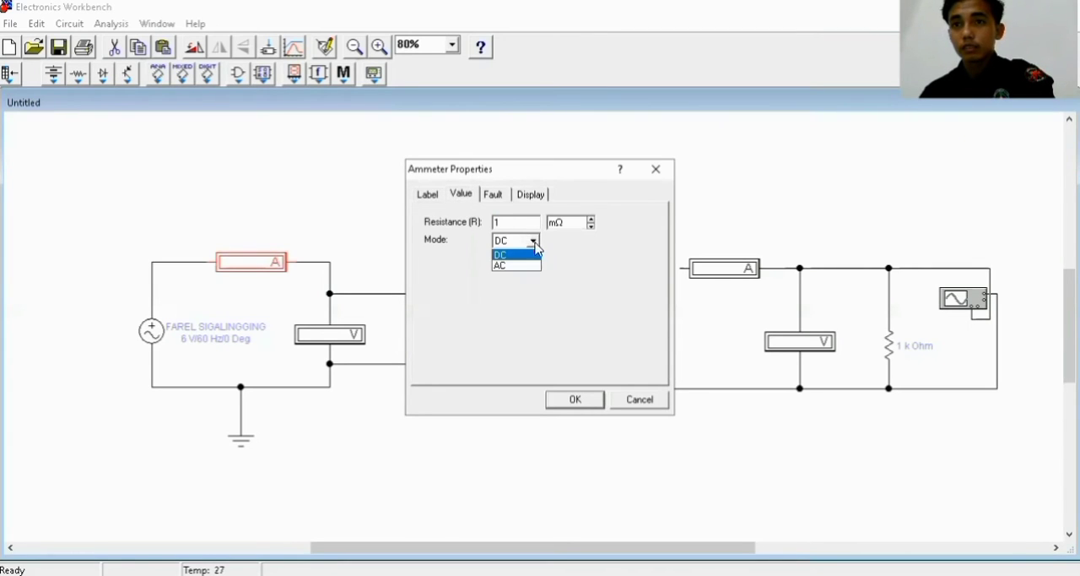
{"action": "left_click", "coordinate": [525, 263]}
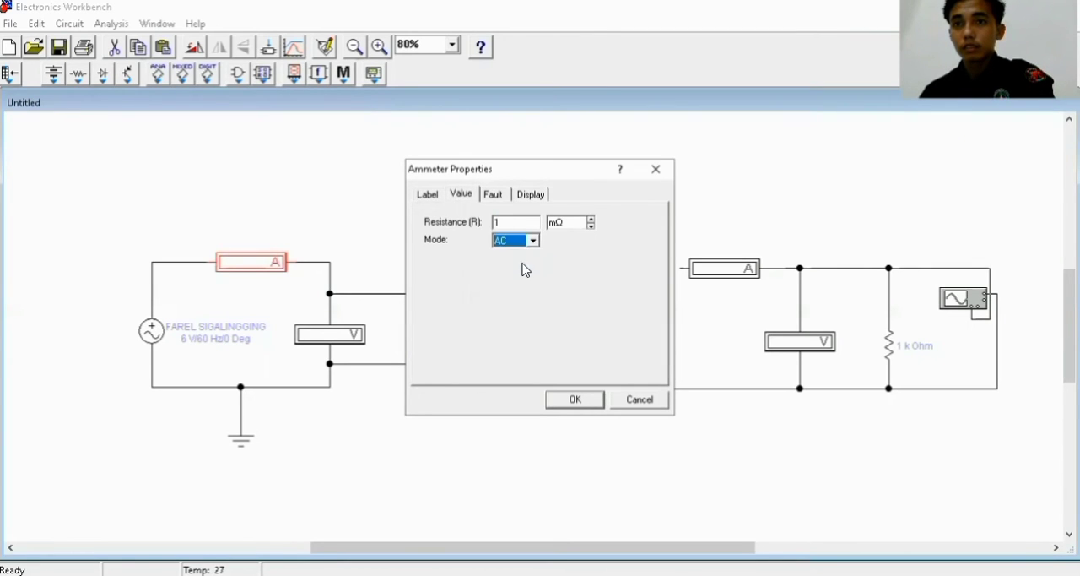
{"action": "left_click", "coordinate": [574, 400]}
Set the input-side voltmeter to AC mode and label it "V AC"
{"action": "left_click", "coordinate": [338, 338]}
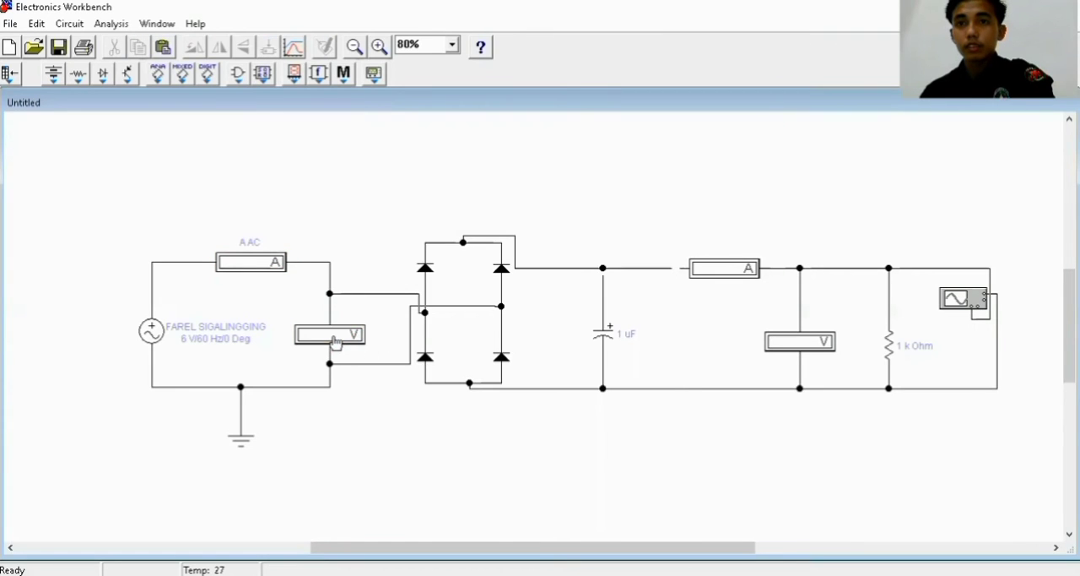
{"action": "double_click", "coordinate": [335, 338]}
{"action": "left_click", "coordinate": [534, 236]}
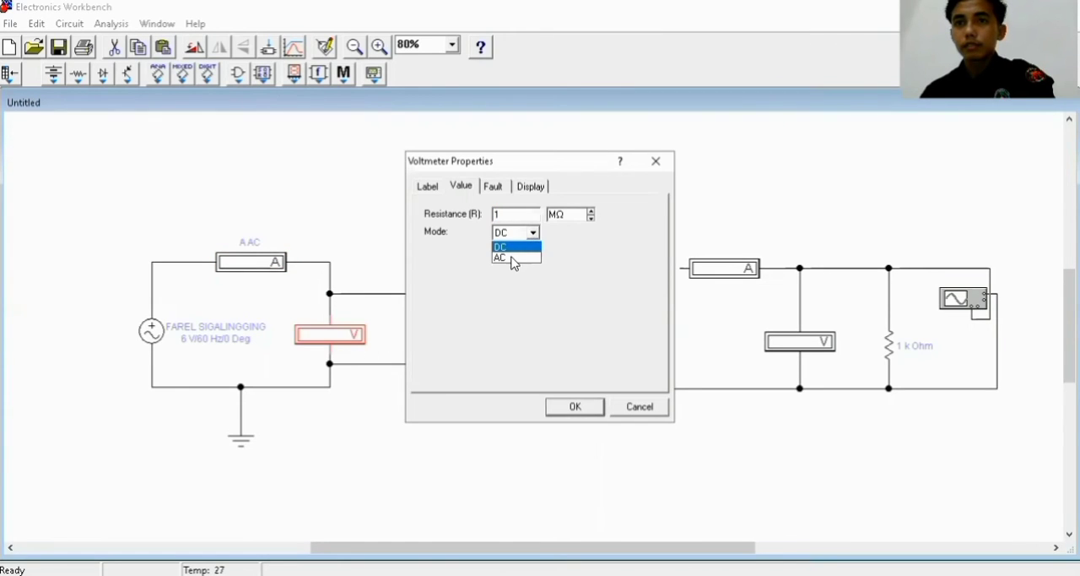
{"action": "left_click", "coordinate": [514, 259]}
{"action": "left_click", "coordinate": [434, 192]}
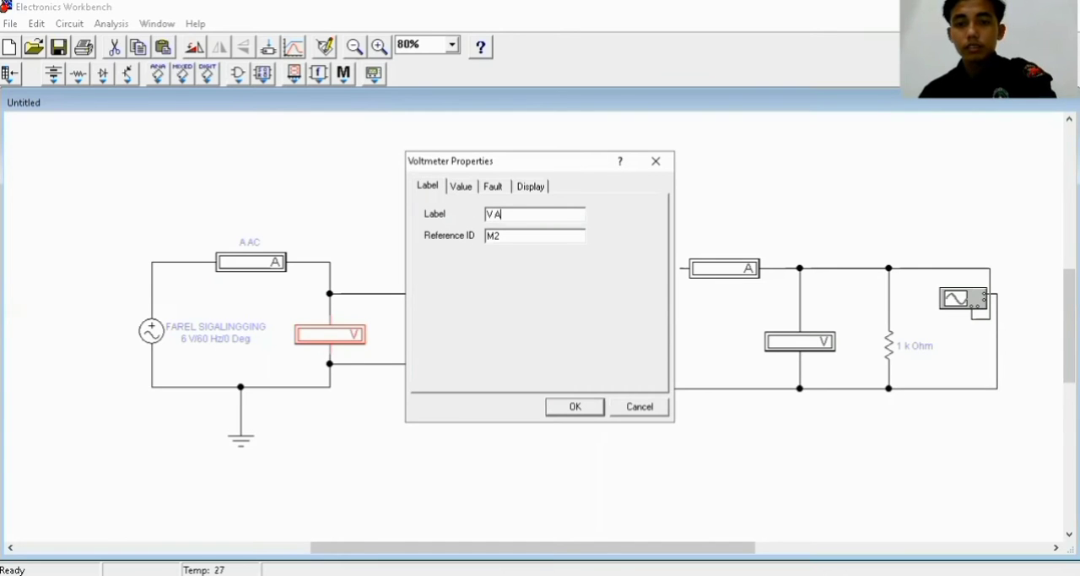
{"action": "left_click", "coordinate": [578, 407]}
Label the upper-left diode of the bridge "D1"
{"action": "left_click", "coordinate": [425, 270]}
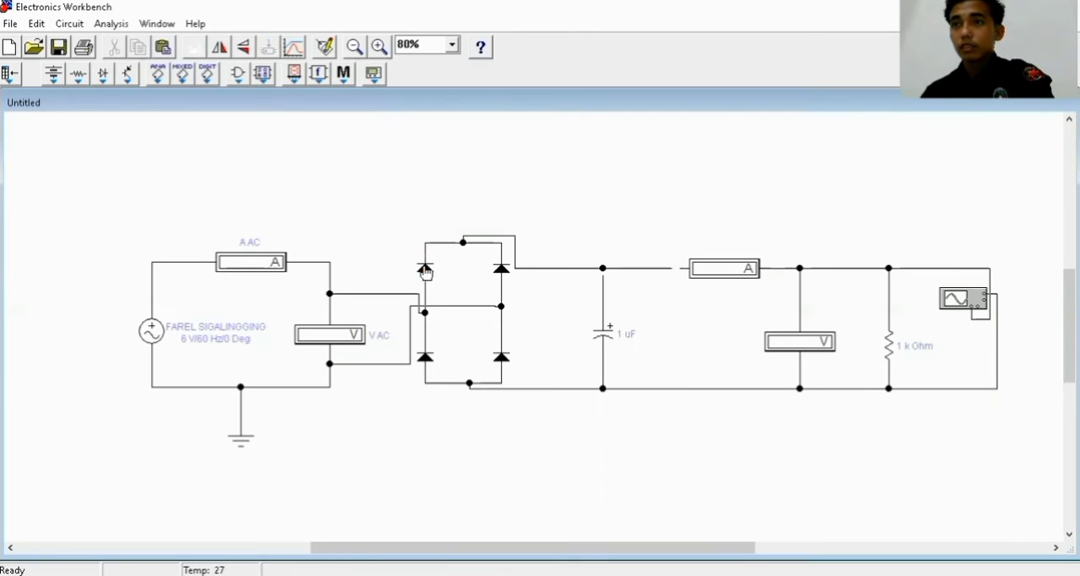
{"action": "double_click", "coordinate": [426, 271]}
{"action": "type", "text": "D"}
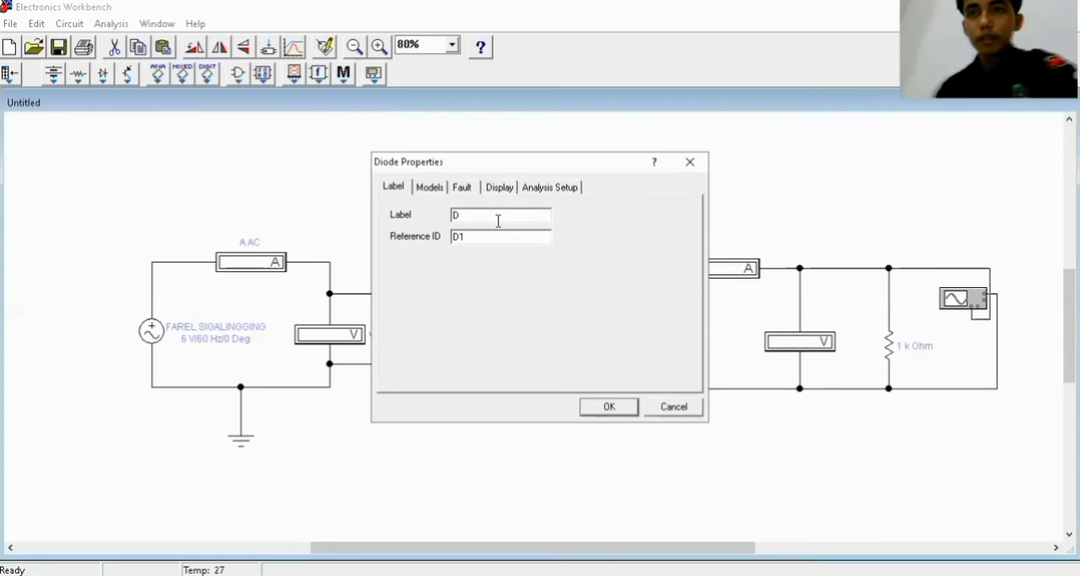
{"action": "type", "text": "1"}
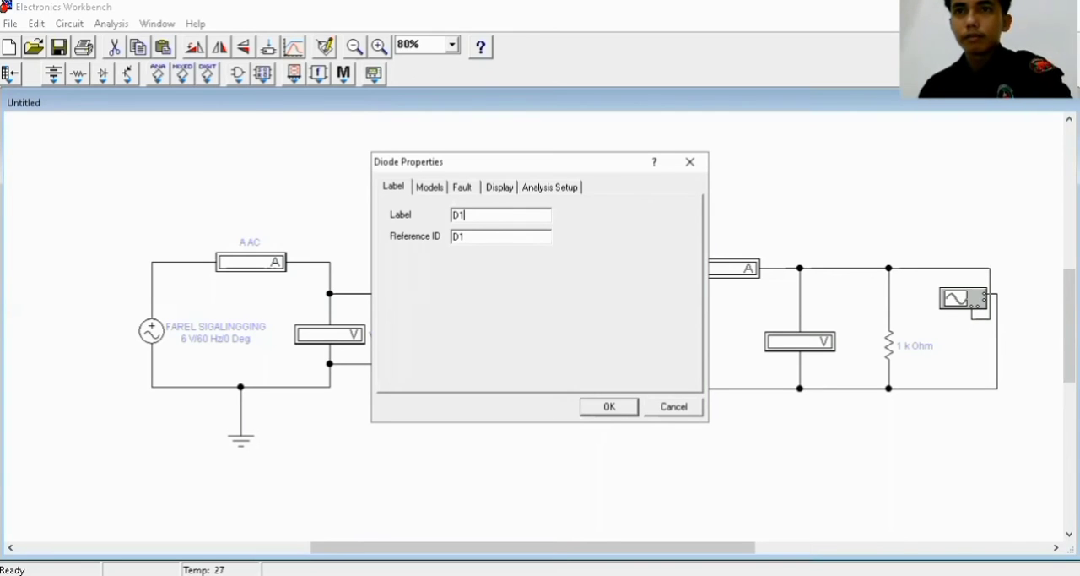
{"action": "left_click", "coordinate": [608, 407]}
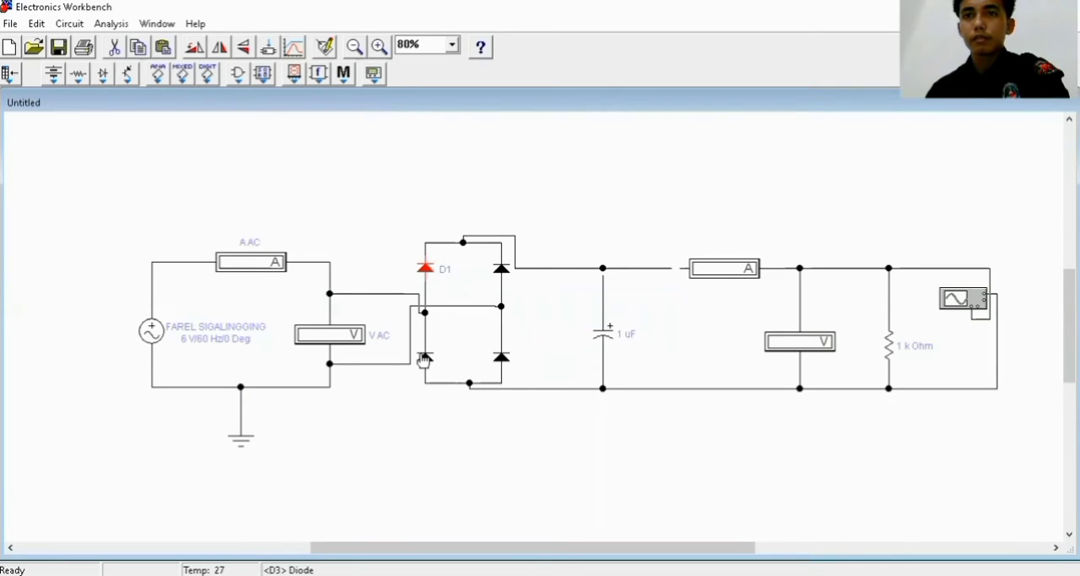
{"action": "left_click", "coordinate": [424, 360]}
{"action": "key", "text": "Delete"}
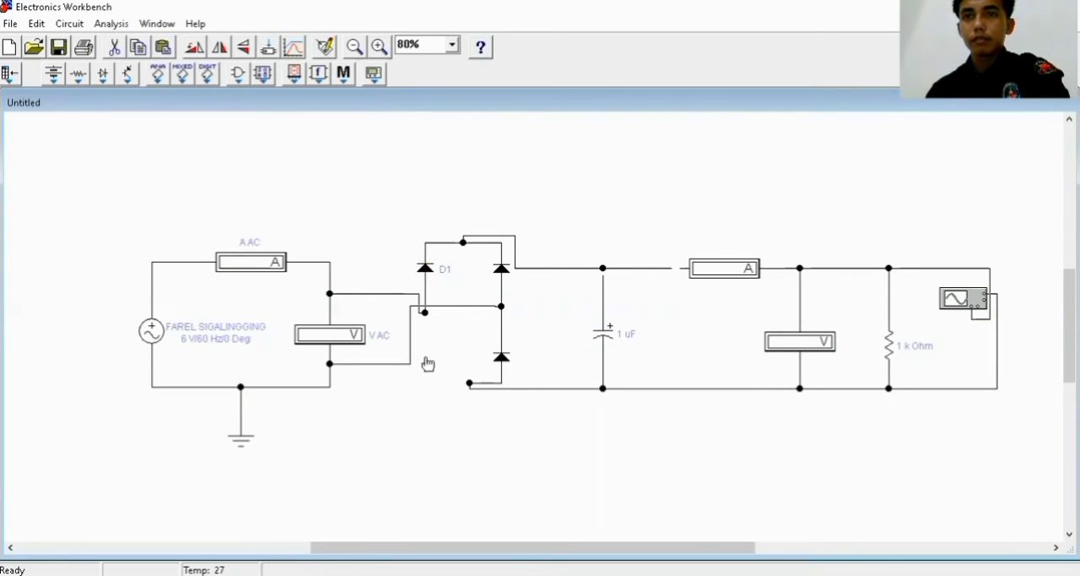
{"action": "key", "text": "ctrl+z"}
{"action": "right_click", "coordinate": [429, 363]}
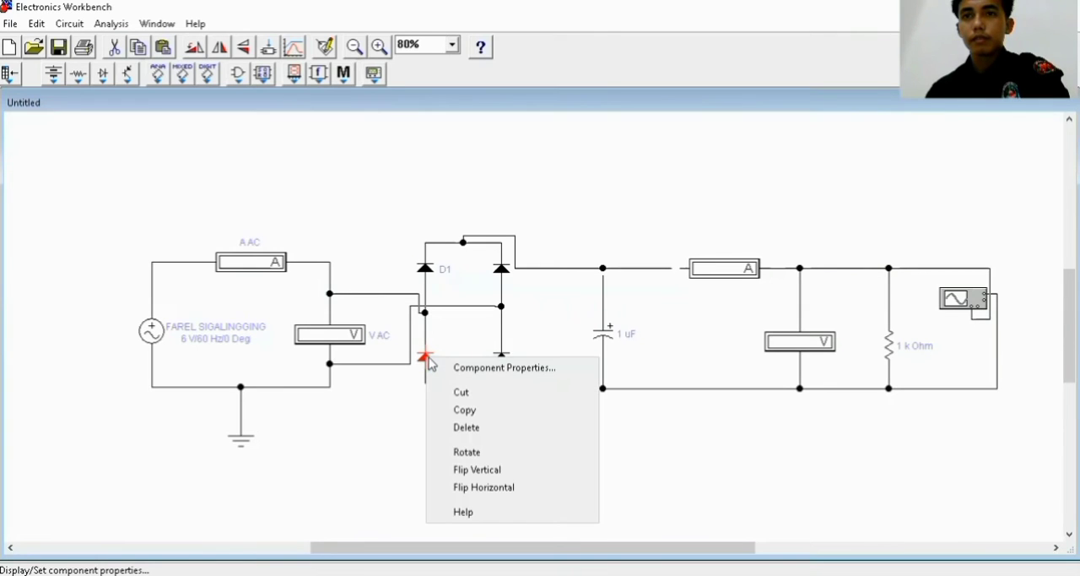
{"action": "left_click", "coordinate": [425, 359]}
{"action": "right_click", "coordinate": [424, 359]}
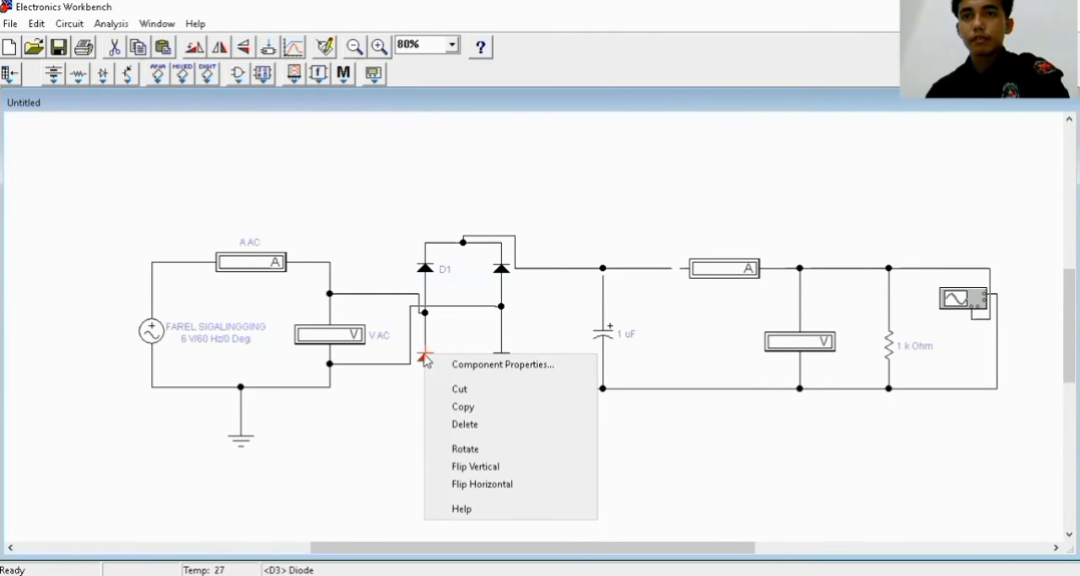
Label the lower-left diode of the bridge "D2"
{"action": "double_click", "coordinate": [425, 358]}
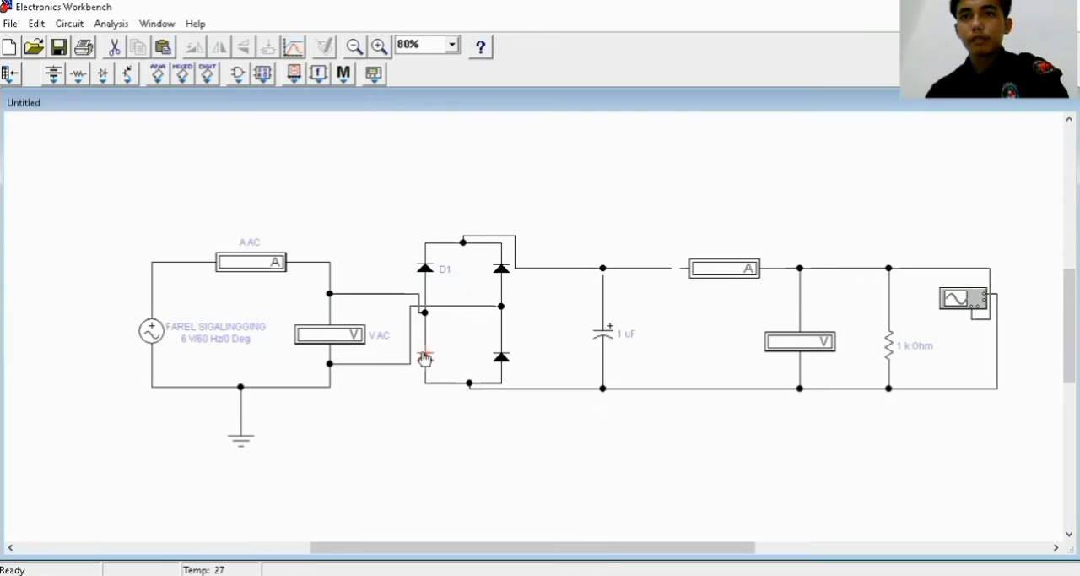
{"action": "type", "text": "D2"}
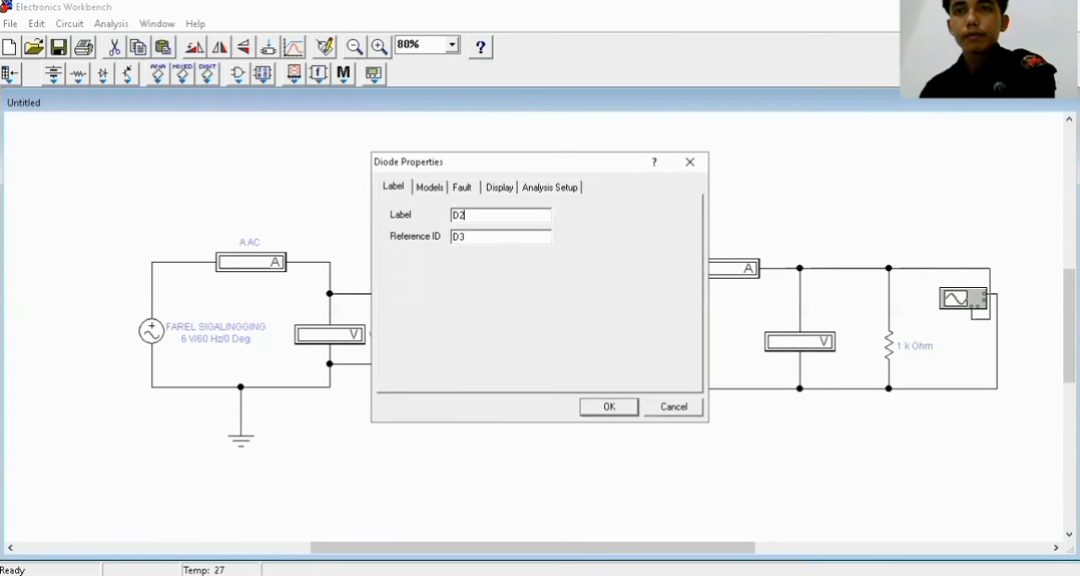
{"action": "left_click", "coordinate": [610, 408]}
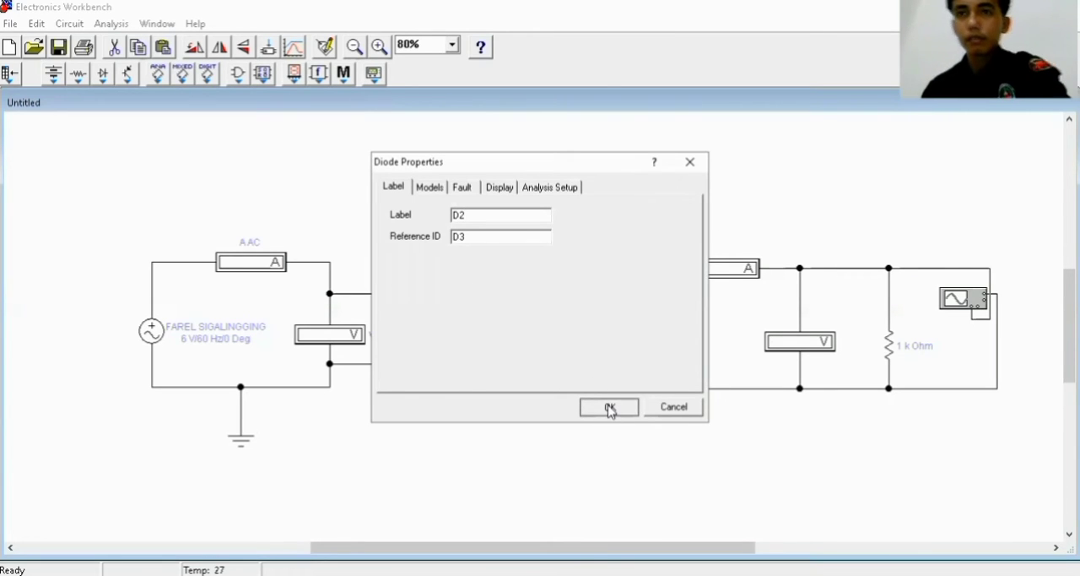
Label the bridge's upper-right diode "D3" and its lower-right diode "D4"
{"action": "double_click", "coordinate": [502, 272]}
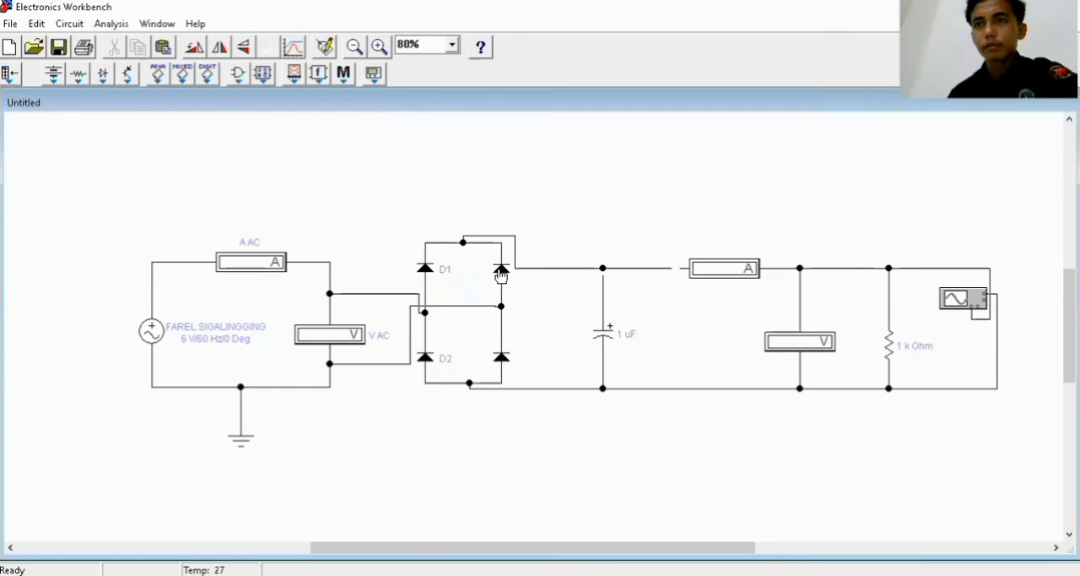
{"action": "double_click", "coordinate": [501, 273]}
{"action": "type", "text": "D3"}
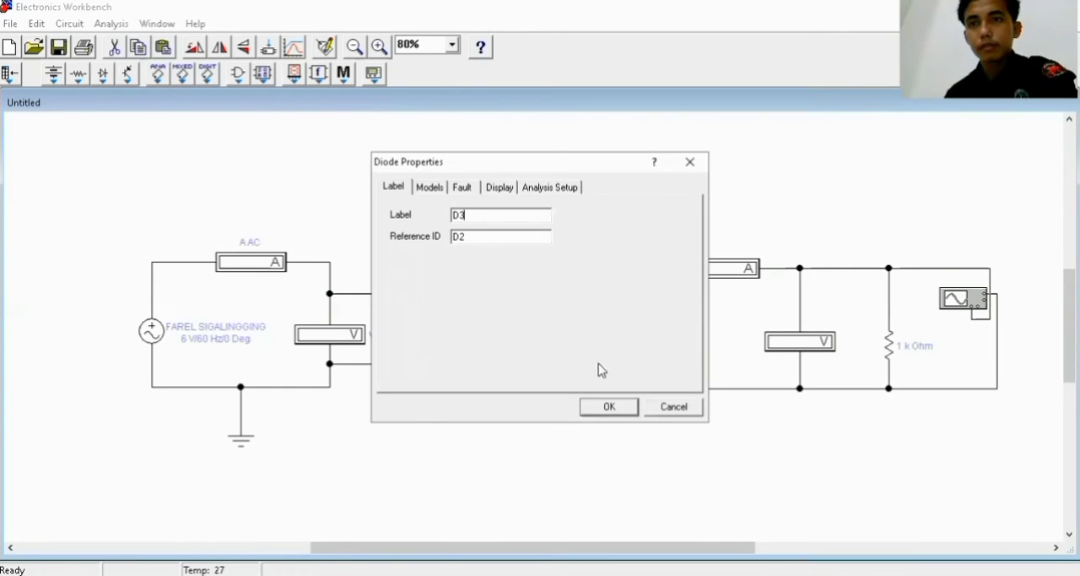
{"action": "left_click", "coordinate": [610, 408]}
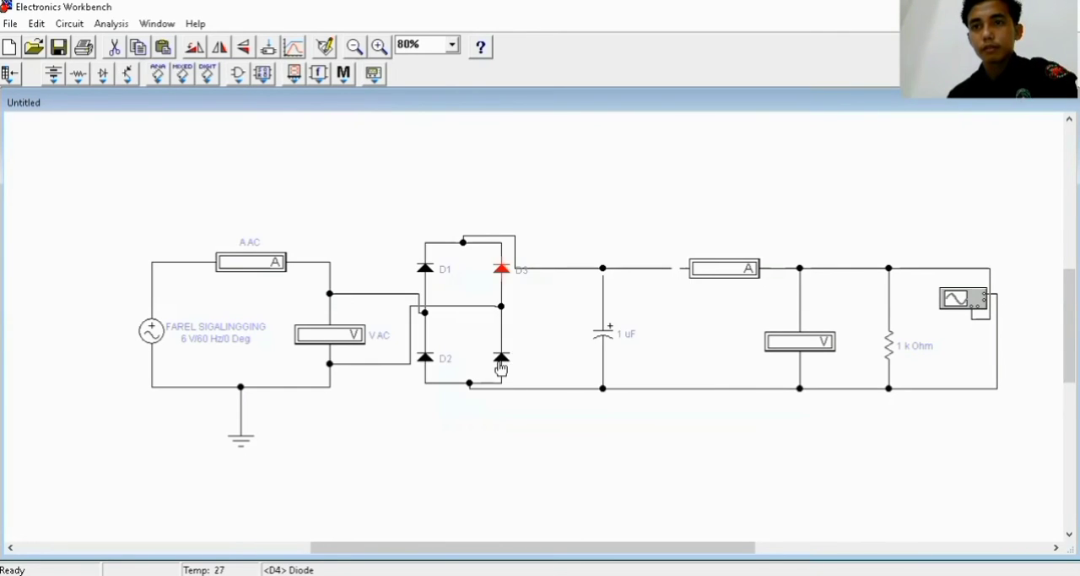
{"action": "double_click", "coordinate": [501, 363]}
{"action": "type", "text": "D4"}
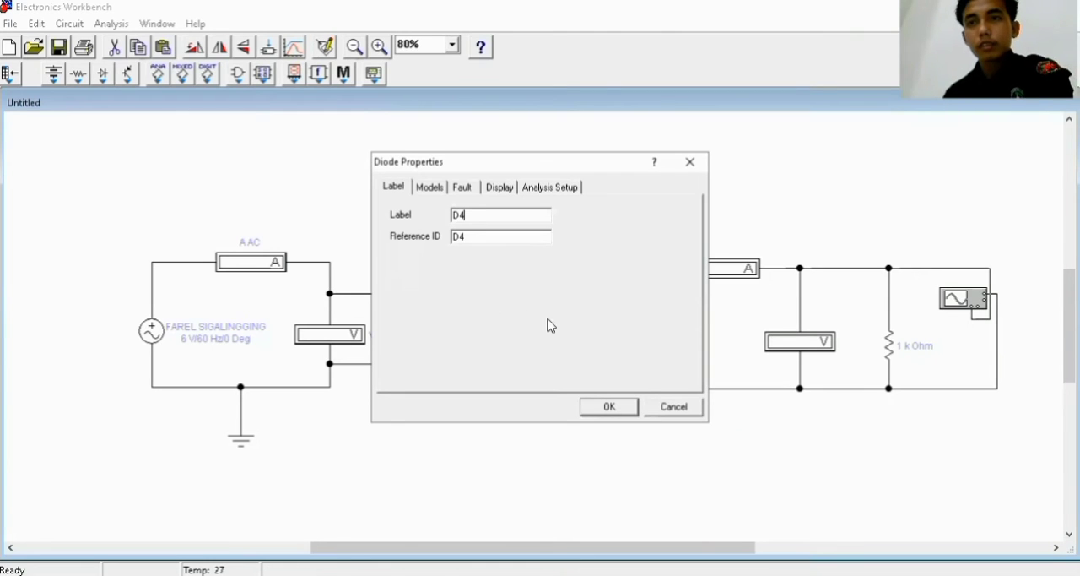
{"action": "left_click", "coordinate": [611, 407]}
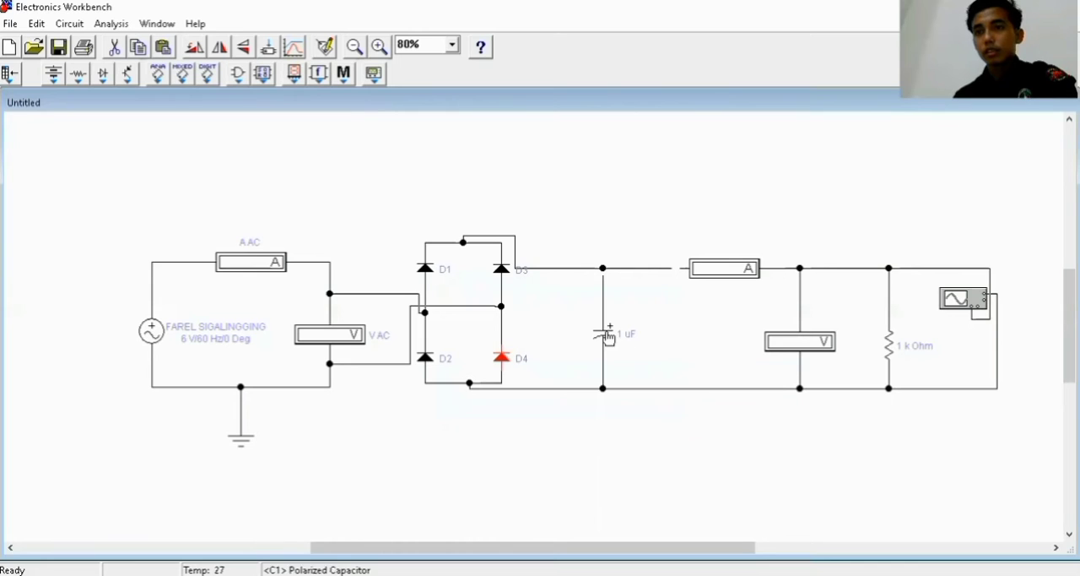
Label the polarized capacitor "C" and set its capacitance to 10 µF
{"action": "double_click", "coordinate": [607, 336]}
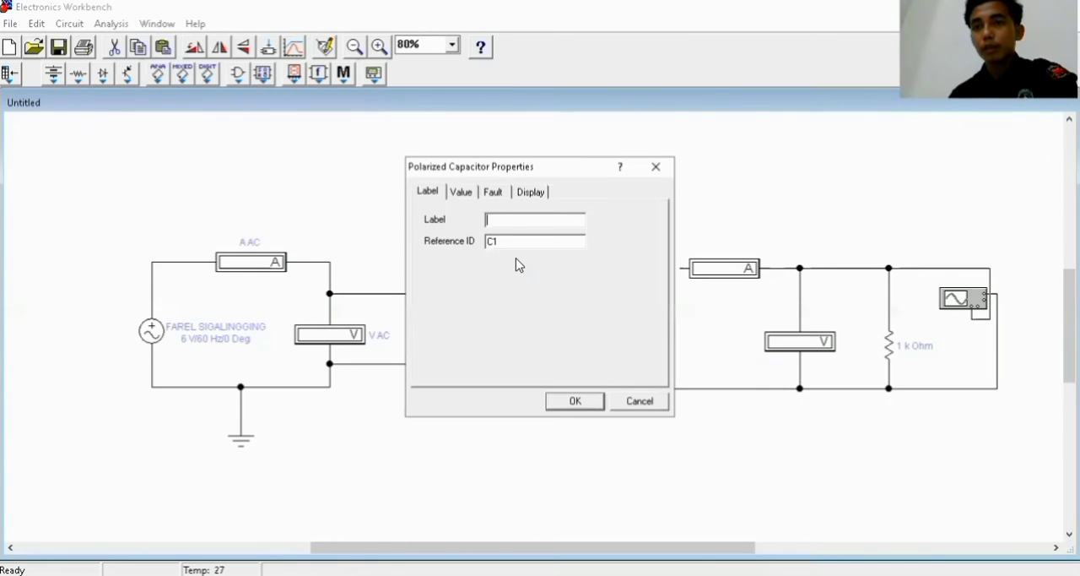
{"action": "type", "text": "C"}
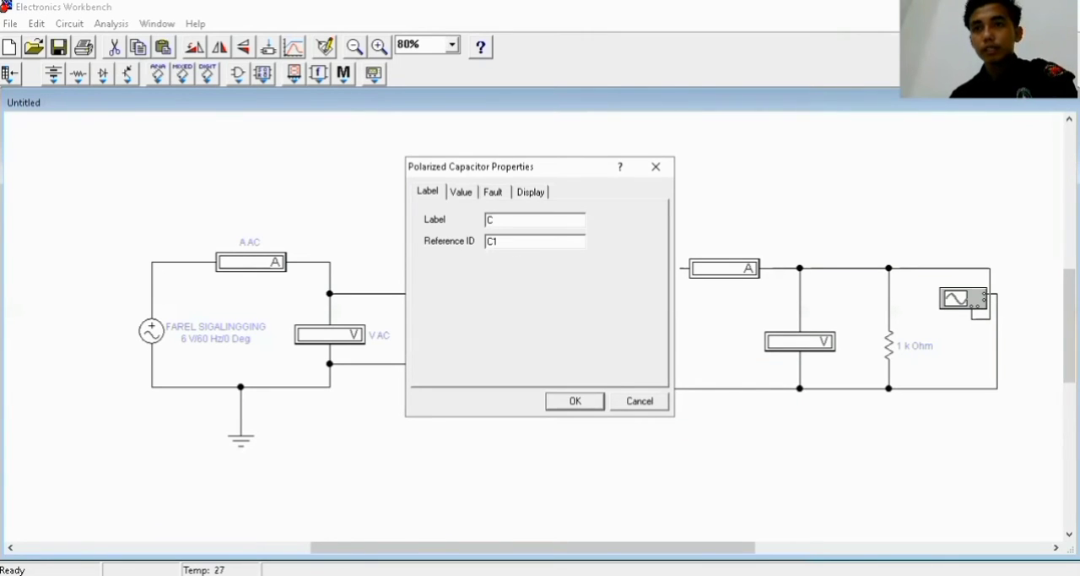
{"action": "left_click", "coordinate": [464, 194]}
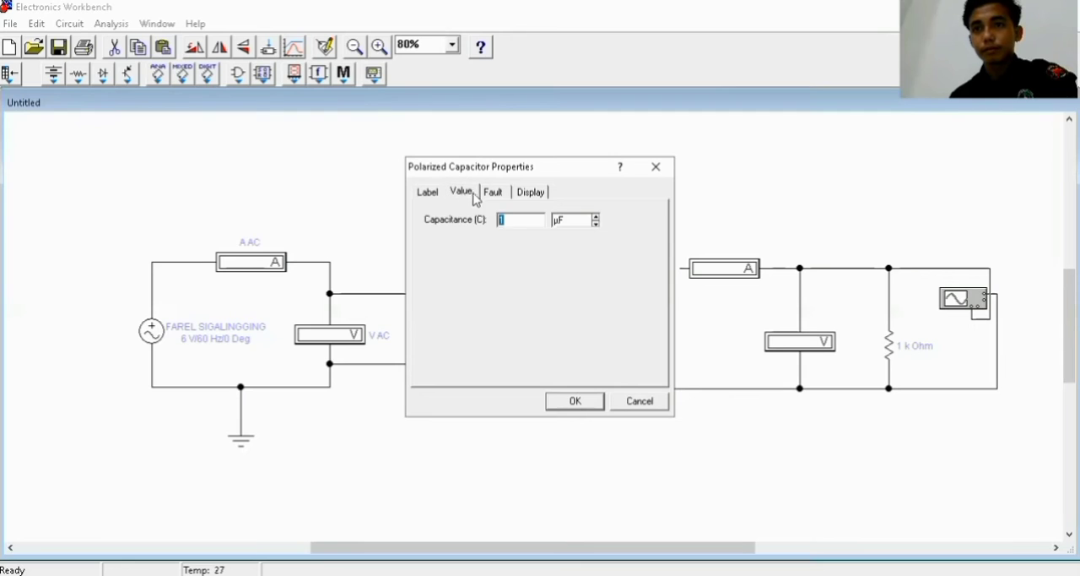
{"action": "left_click", "coordinate": [525, 222]}
{"action": "type", "text": "0"}
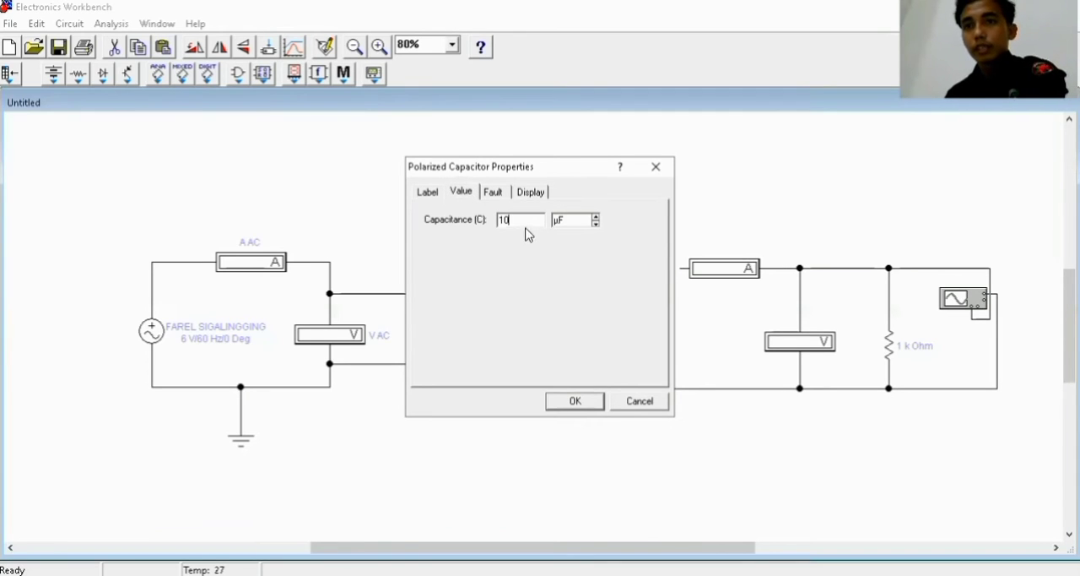
{"action": "left_click", "coordinate": [574, 401]}
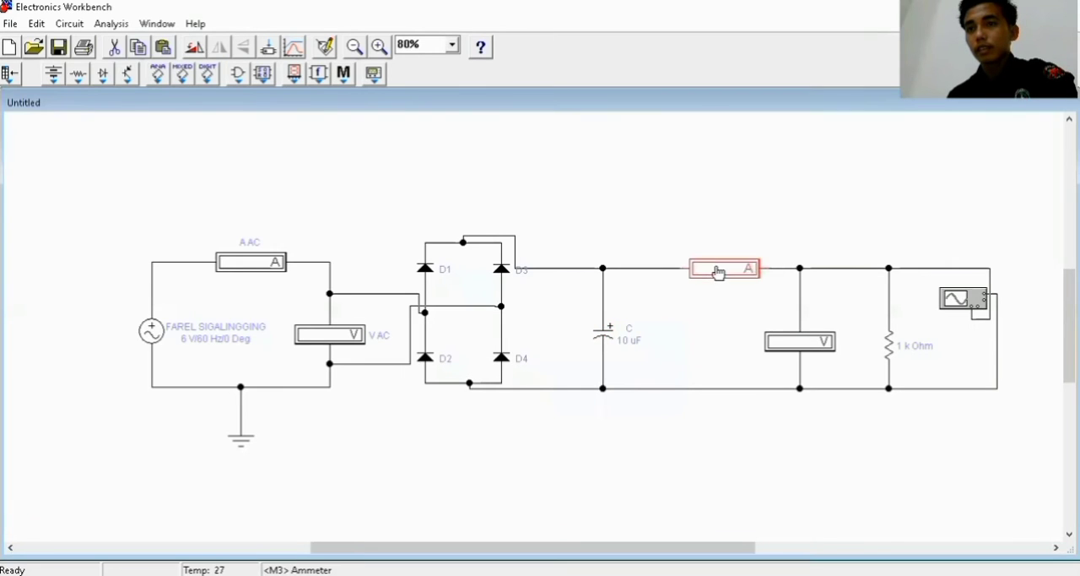
Label the output-side ammeter between the capacitor and the load "A DC"
{"action": "double_click", "coordinate": [717, 272]}
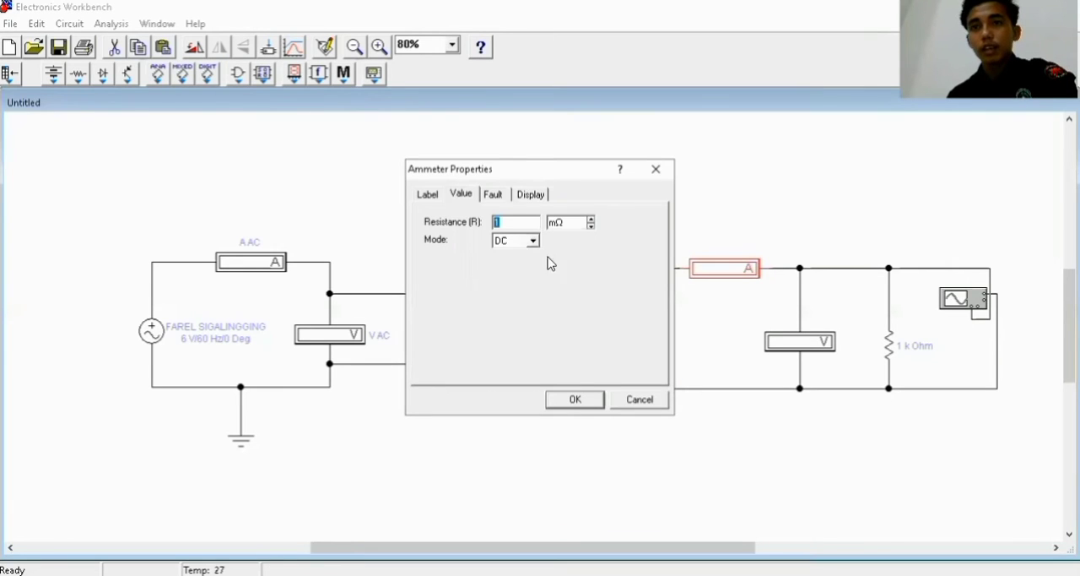
{"action": "left_click", "coordinate": [428, 195]}
{"action": "type", "text": "A DC"}
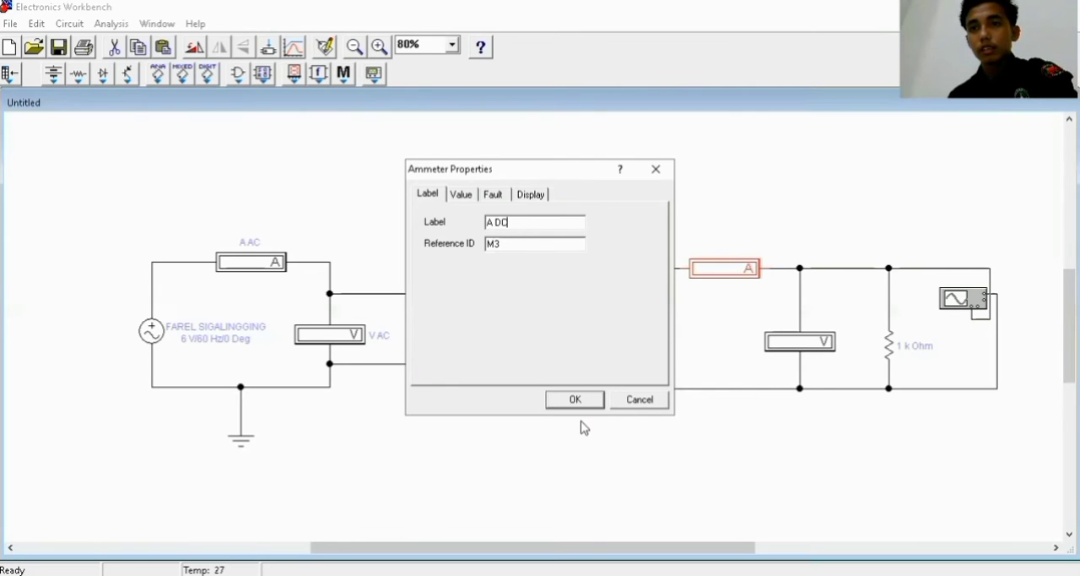
{"action": "left_click", "coordinate": [579, 399]}
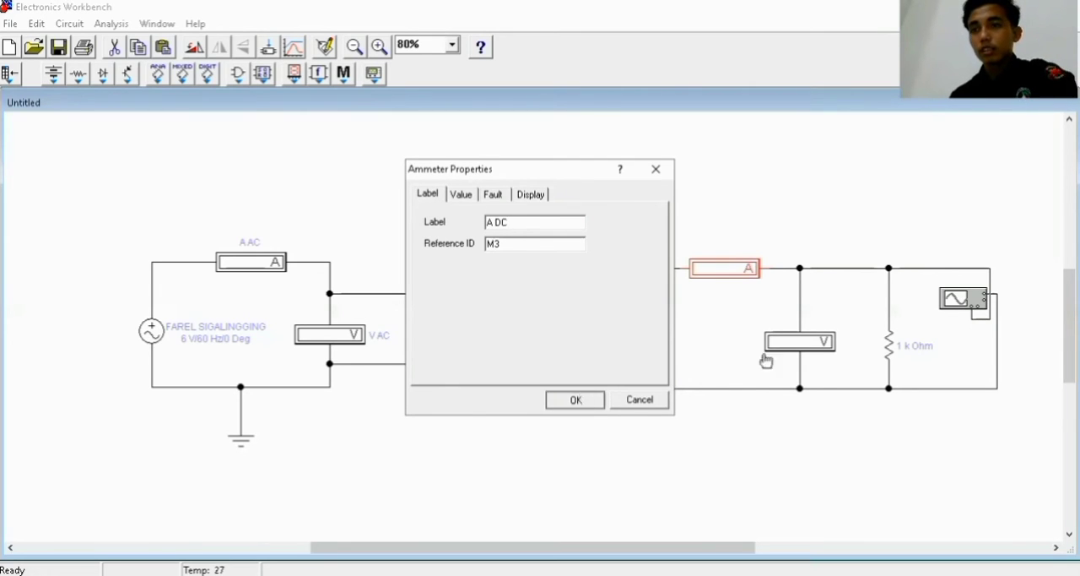
Label the voltmeter across the load "V DC"
{"action": "left_click", "coordinate": [794, 354]}
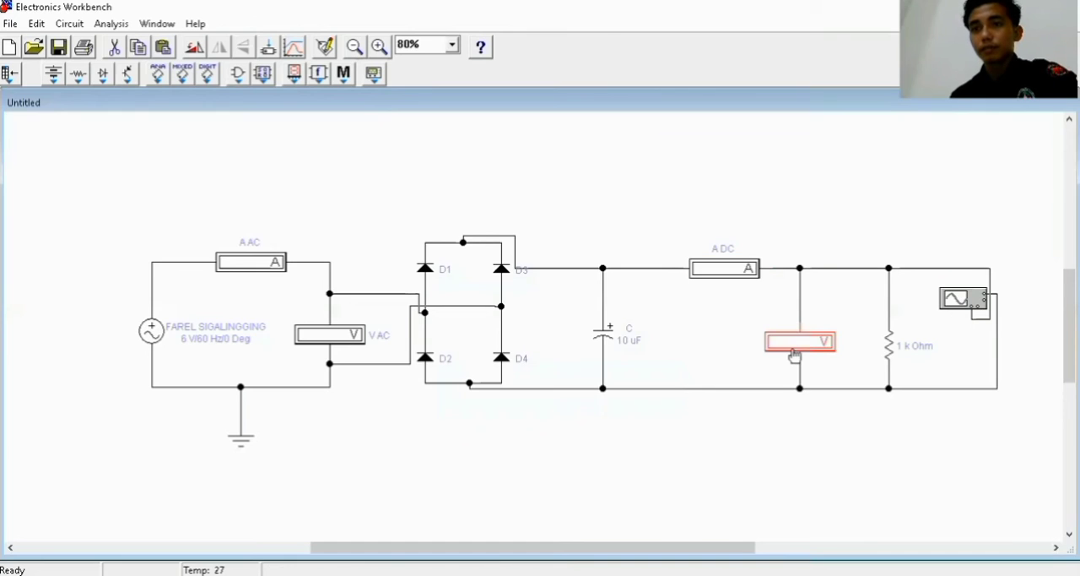
{"action": "double_click", "coordinate": [795, 354]}
{"action": "type", "text": "V DC"}
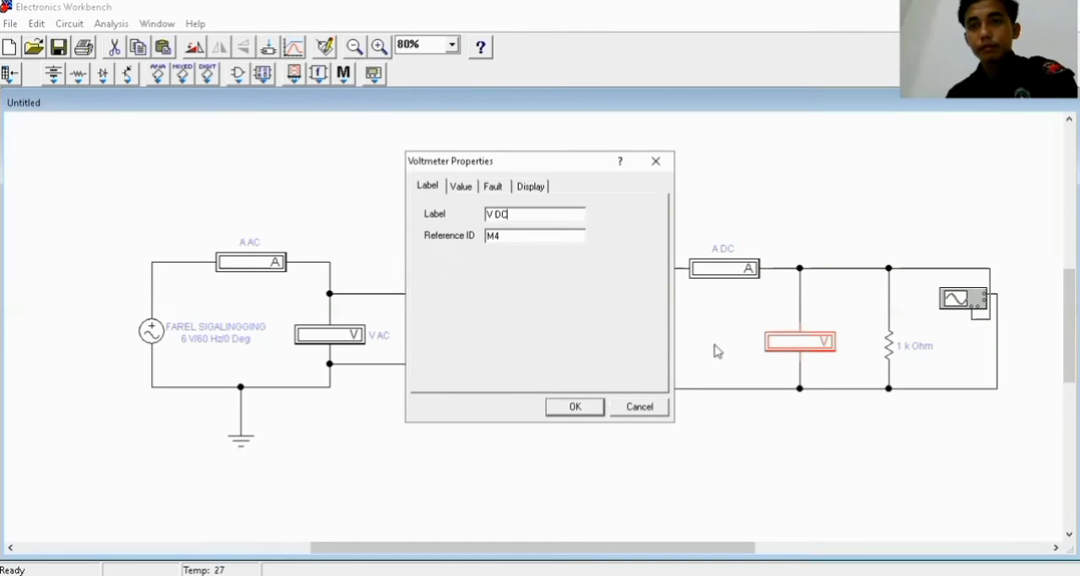
{"action": "left_click", "coordinate": [574, 407]}
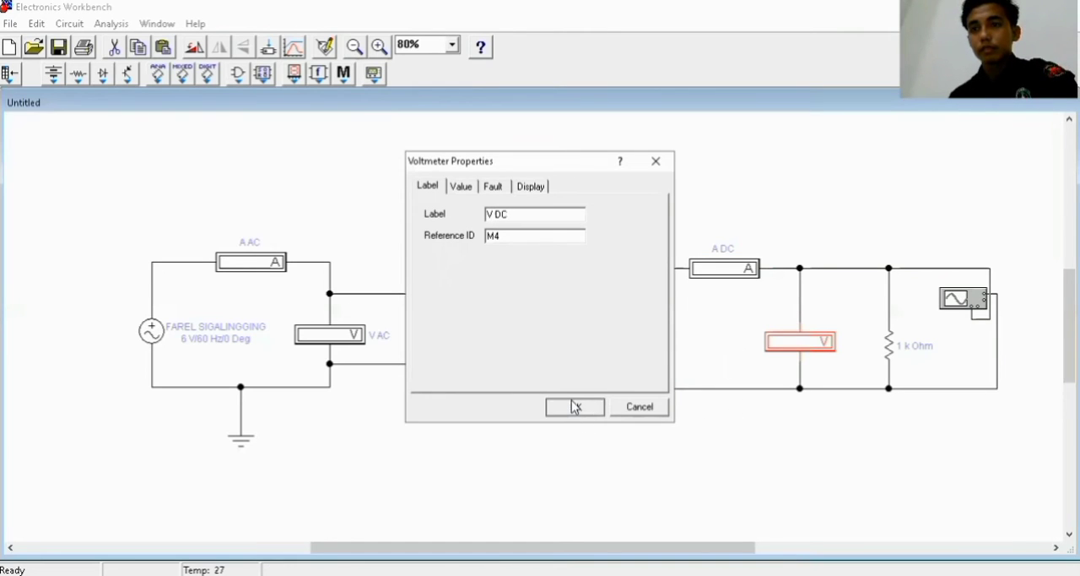
Label the load resistor "R" and set its resistance to 470 Ω
{"action": "double_click", "coordinate": [891, 346]}
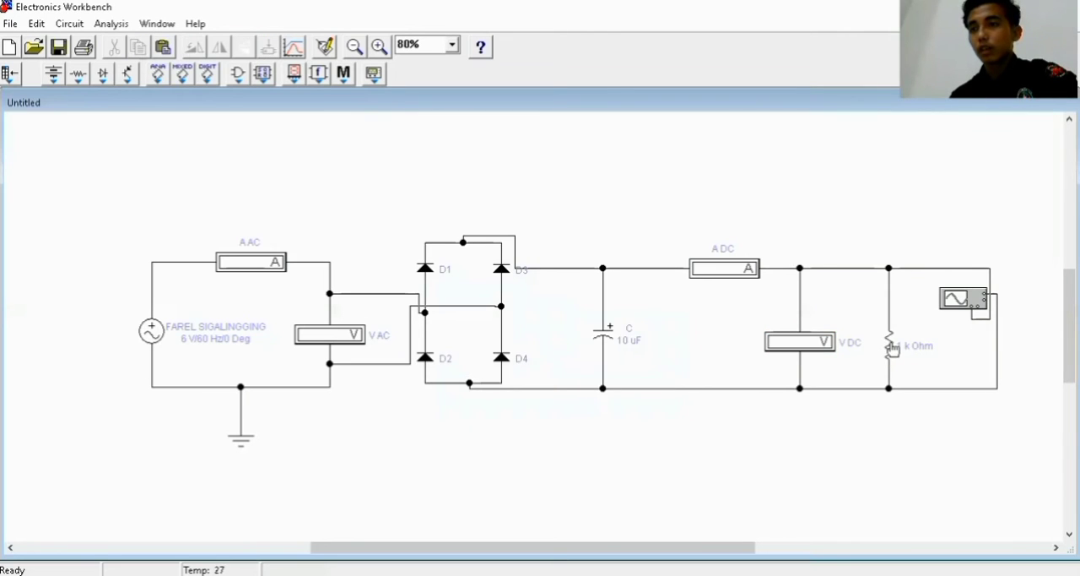
{"action": "type", "text": "R"}
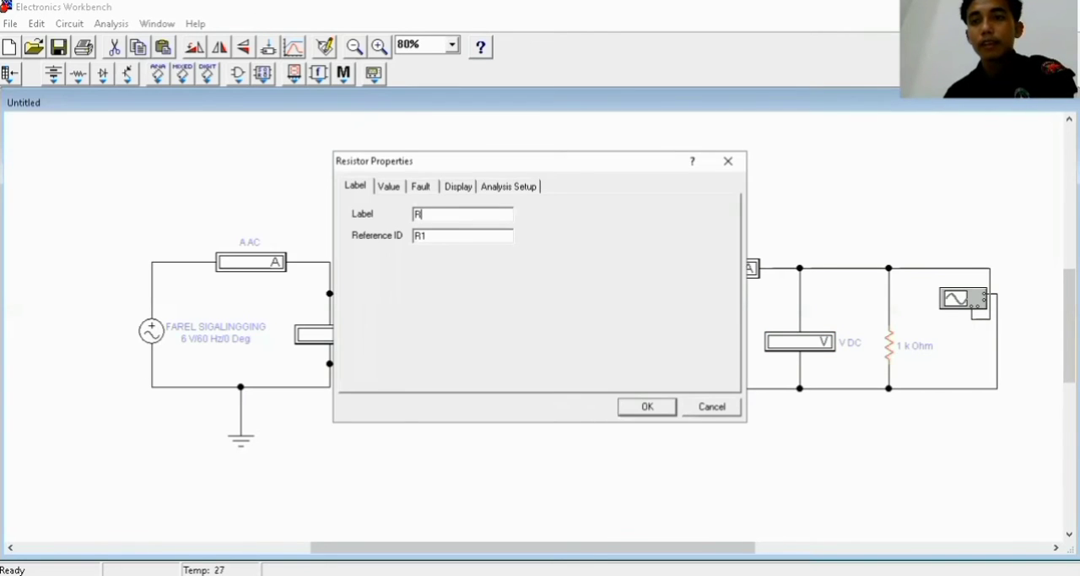
{"action": "left_click", "coordinate": [385, 187]}
{"action": "type", "text": "470"}
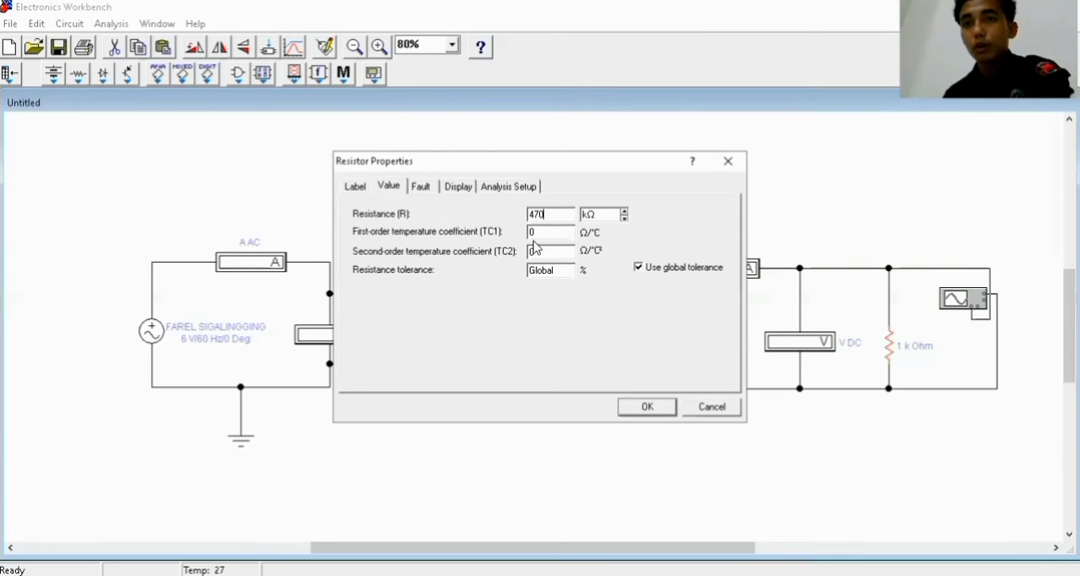
{"action": "left_click", "coordinate": [623, 218]}
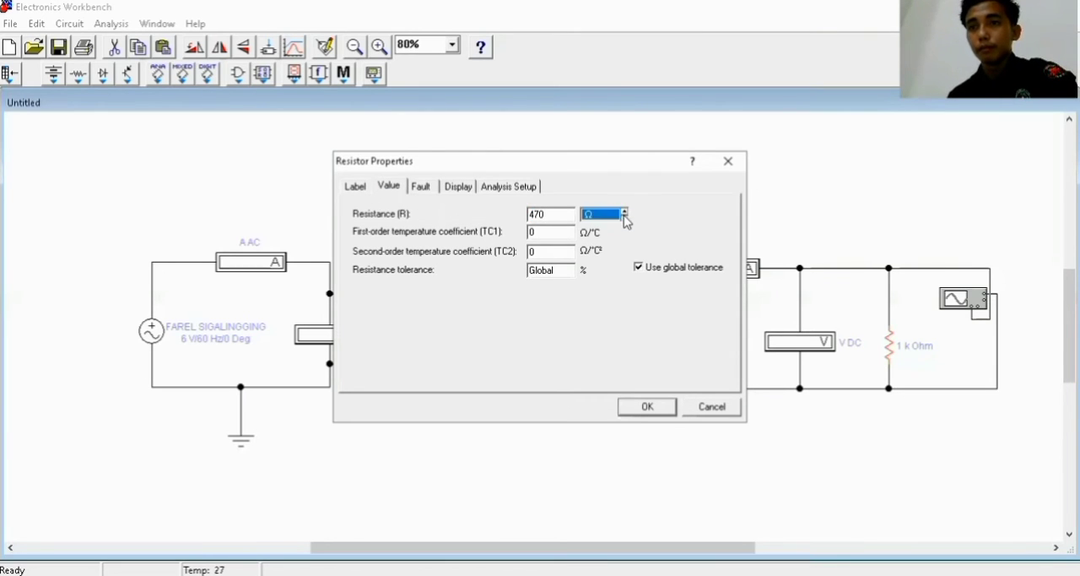
{"action": "left_click", "coordinate": [648, 408]}
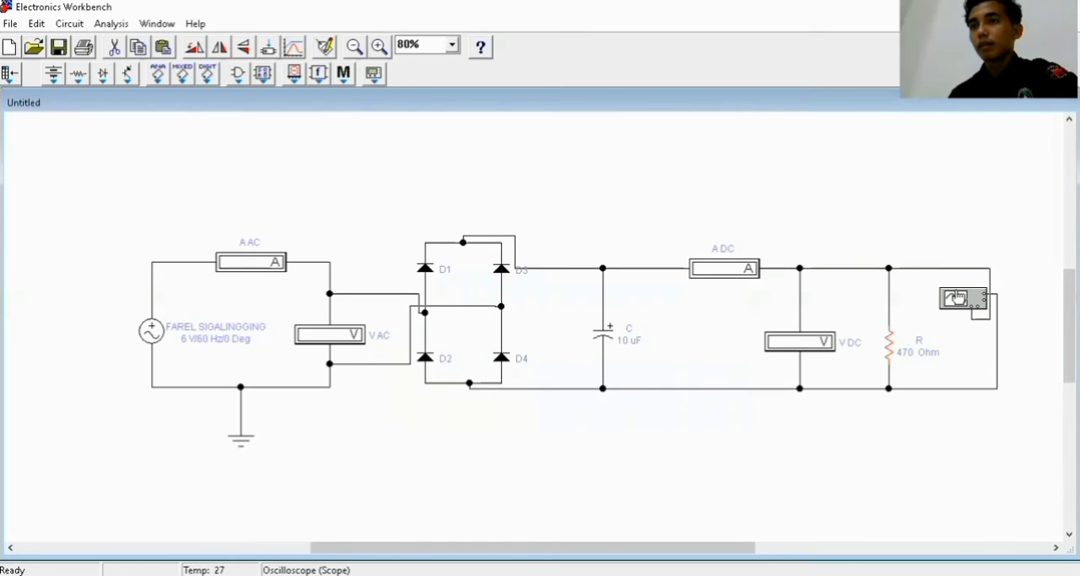
Open the oscilloscope in its expanded view and run the circuit simulation
{"action": "double_click", "coordinate": [956, 297]}
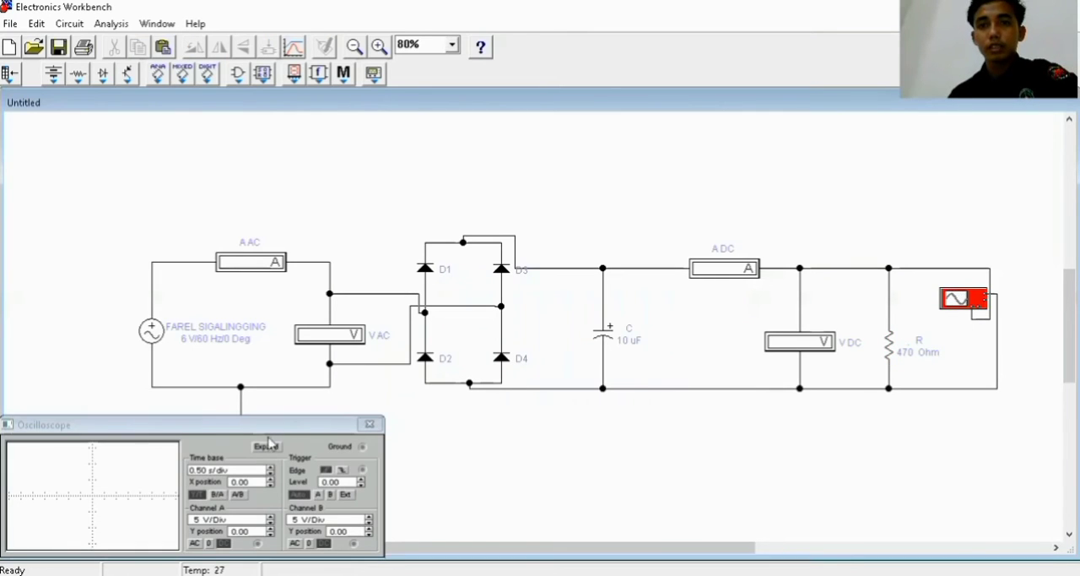
{"action": "left_click", "coordinate": [266, 446]}
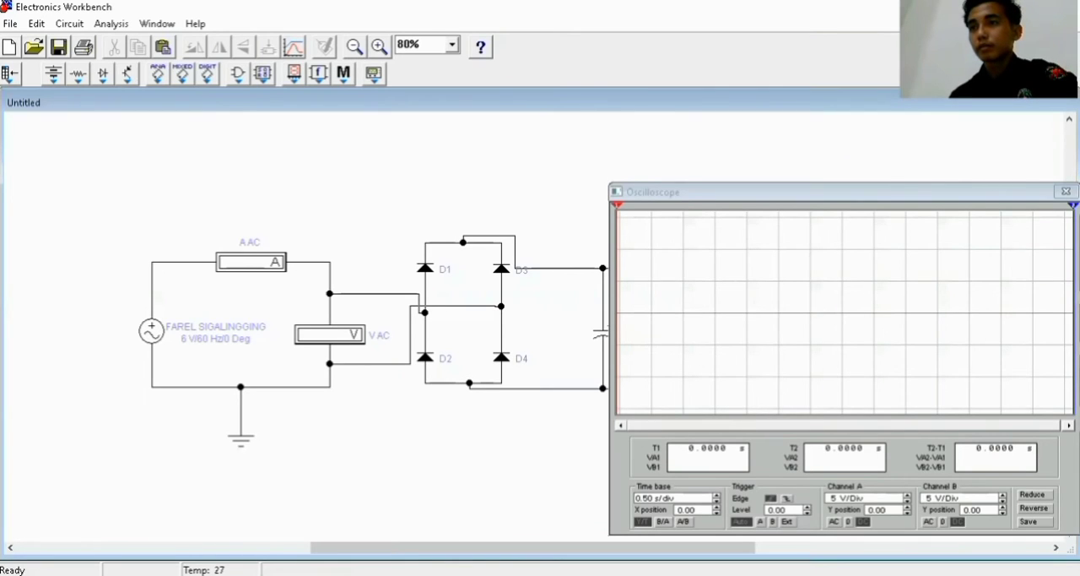
{"action": "key", "text": "ctrl+g"}
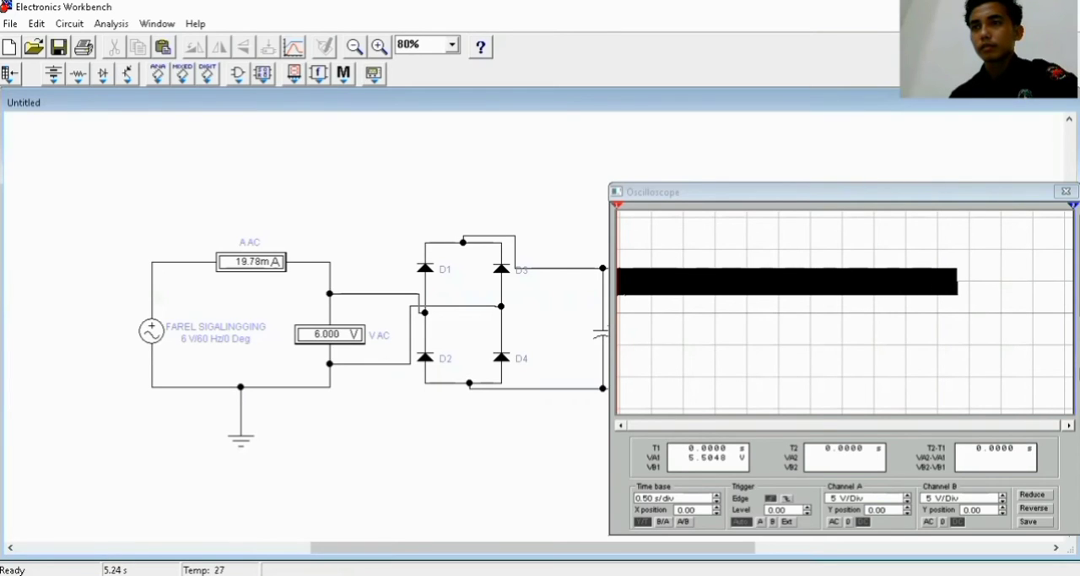
Shorten the oscilloscope's time base past 0.10 s/div to spread out the output waveform
{"action": "left_click", "coordinate": [716, 498]}
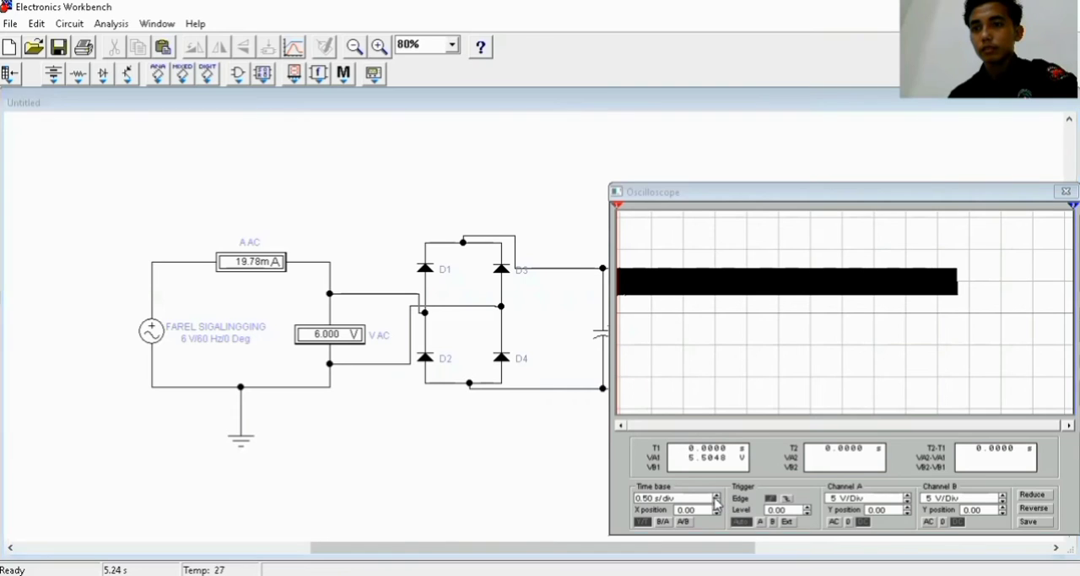
{"action": "left_click", "coordinate": [716, 497]}
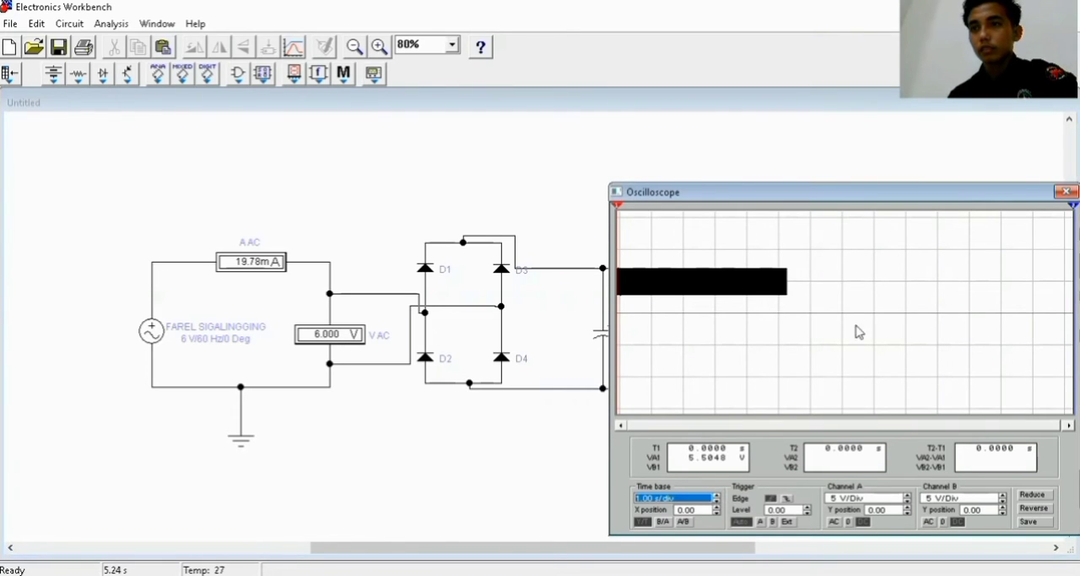
{"action": "left_click", "coordinate": [717, 501]}
{"action": "left_click", "coordinate": [716, 502]}
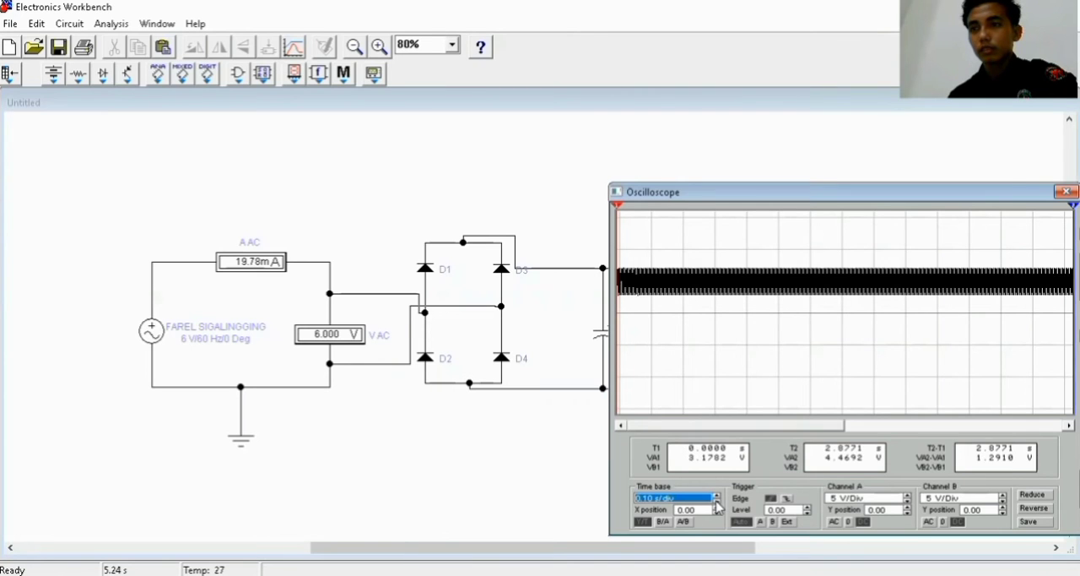
{"action": "left_click", "coordinate": [717, 501]}
{"action": "left_click", "coordinate": [716, 501]}
{"action": "left_click", "coordinate": [717, 502]}
{"action": "left_click", "coordinate": [717, 501]}
{"action": "left_click", "coordinate": [717, 502]}
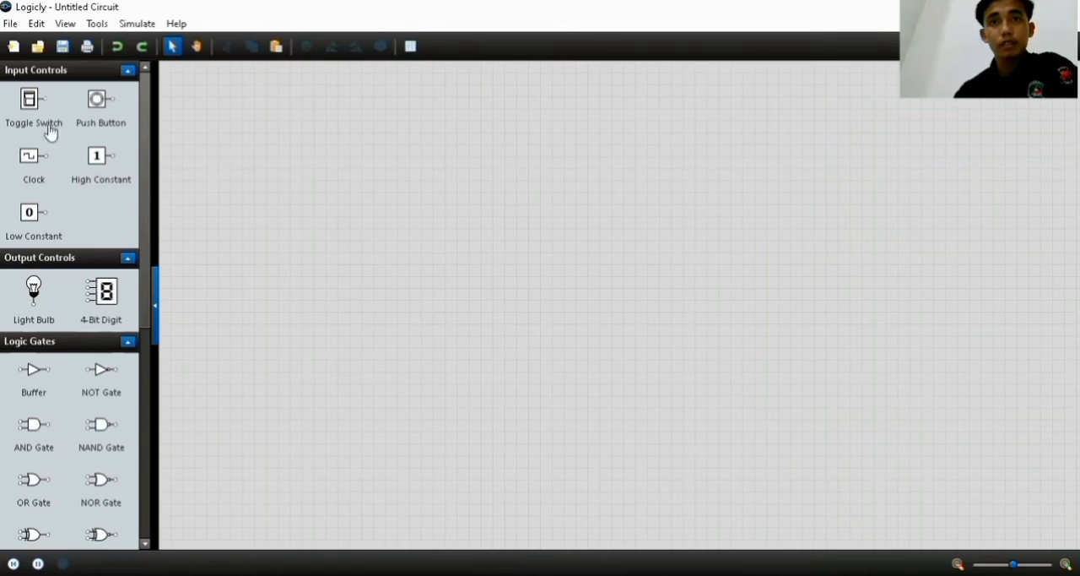
Switch to Logicly and place a toggle switch, a NOT gate beside it, and an OR gate beyond the NOT gate
{"action": "left_click_drag", "start_coordinate": [37, 107], "coordinate": [255, 212]}
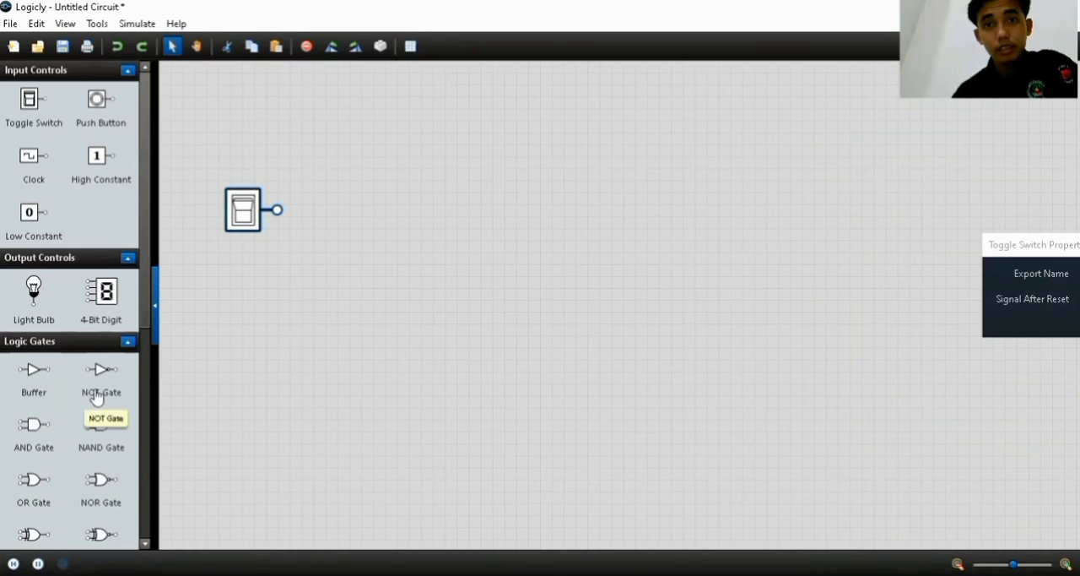
{"action": "left_click_drag", "start_coordinate": [102, 386], "coordinate": [398, 210]}
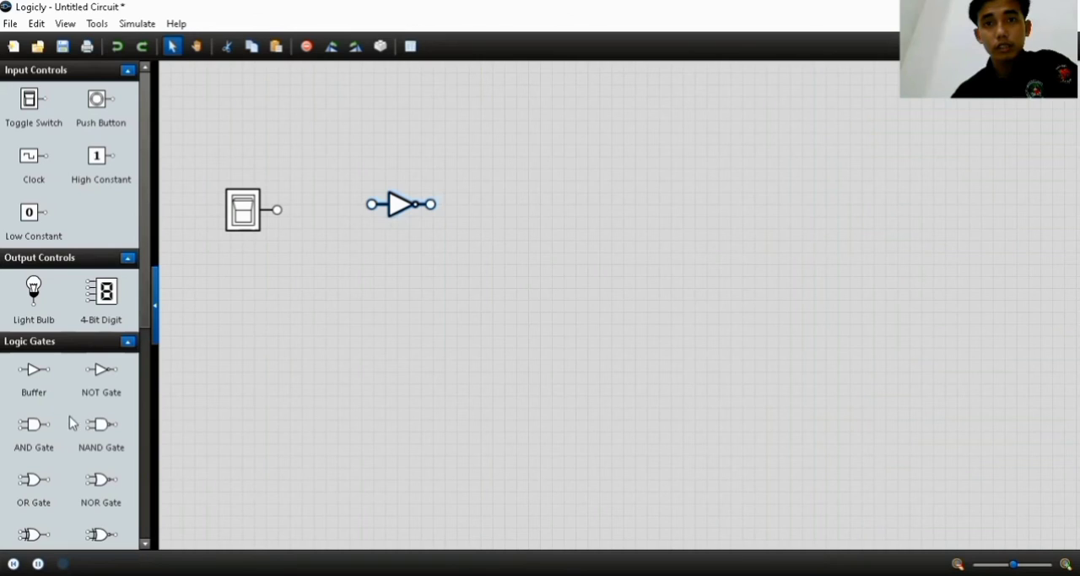
{"action": "left_click_drag", "start_coordinate": [27, 479], "coordinate": [180, 474]}
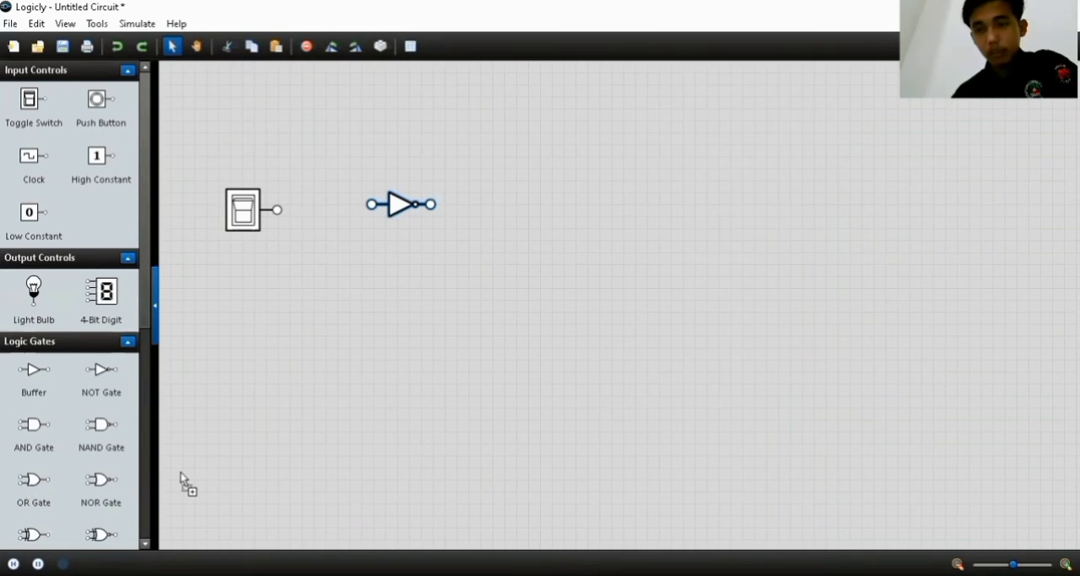
{"action": "left_click_drag", "start_coordinate": [478, 390], "coordinate": [536, 253]}
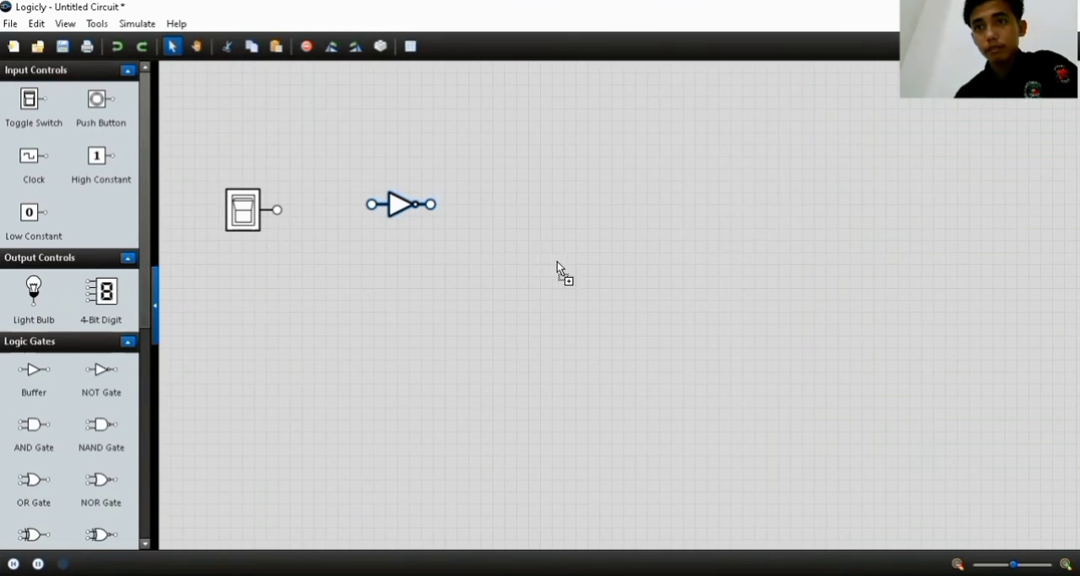
{"action": "left_click_drag", "start_coordinate": [557, 253], "coordinate": [558, 253]}
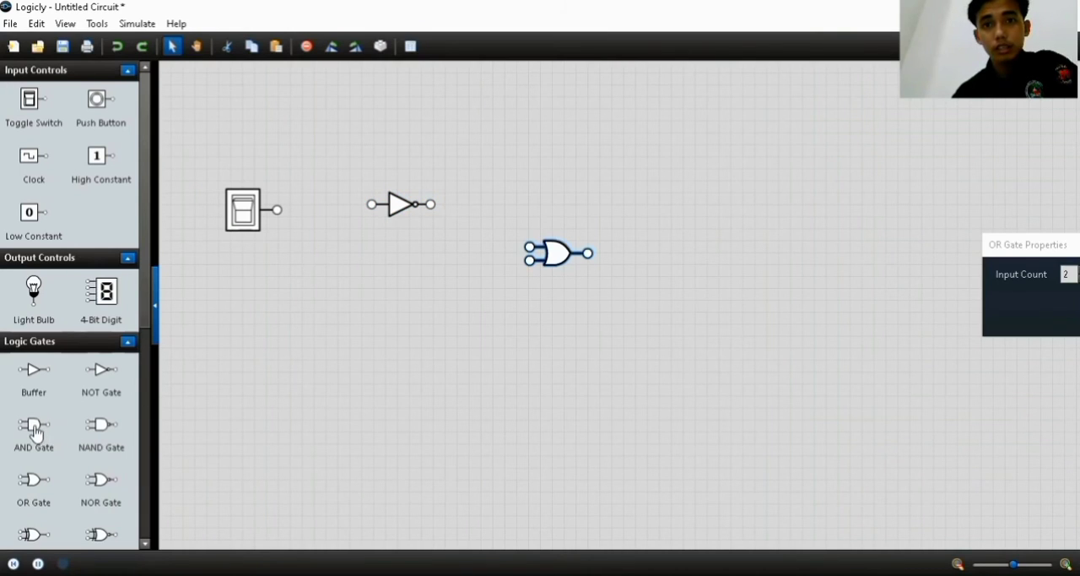
Place an AND gate below the OR gate and a NAND gate beyond and between the two
{"action": "left_click_drag", "start_coordinate": [568, 379], "coordinate": [571, 382]}
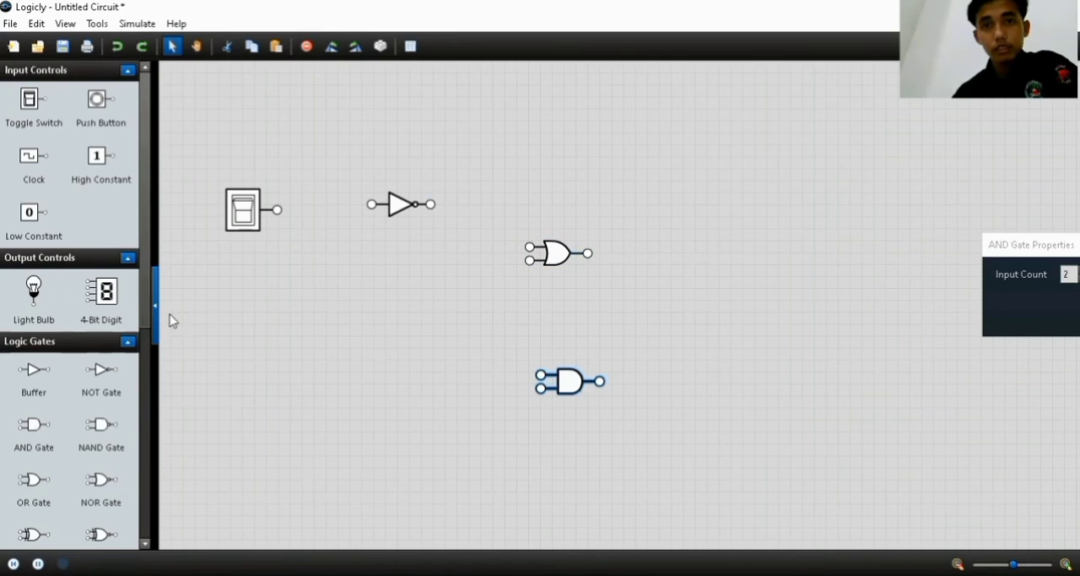
{"action": "left_click_drag", "start_coordinate": [99, 432], "coordinate": [678, 322]}
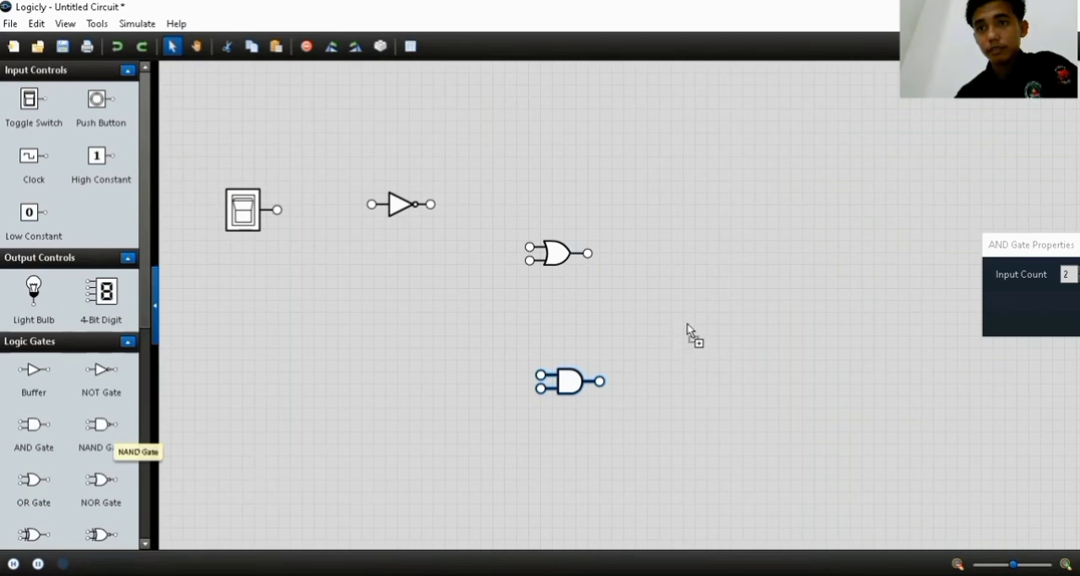
{"action": "left_click_drag", "start_coordinate": [706, 325], "coordinate": [707, 325]}
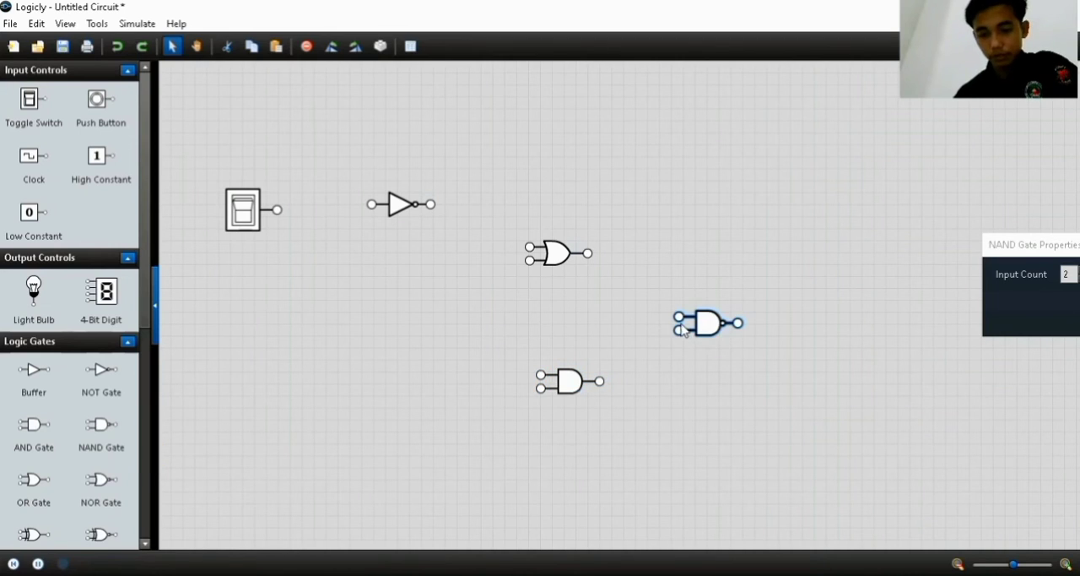
Add a second NOT gate and toggle switch below the first pair, and a light bulb at the output end
{"action": "left_click_drag", "start_coordinate": [100, 378], "coordinate": [407, 385]}
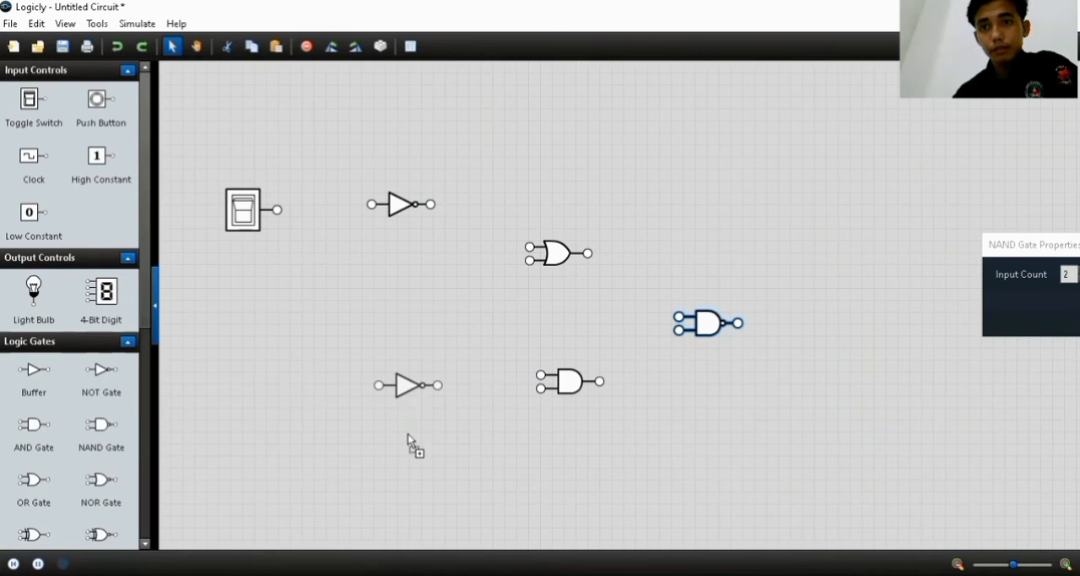
{"action": "left_click_drag", "start_coordinate": [400, 432], "coordinate": [409, 432]}
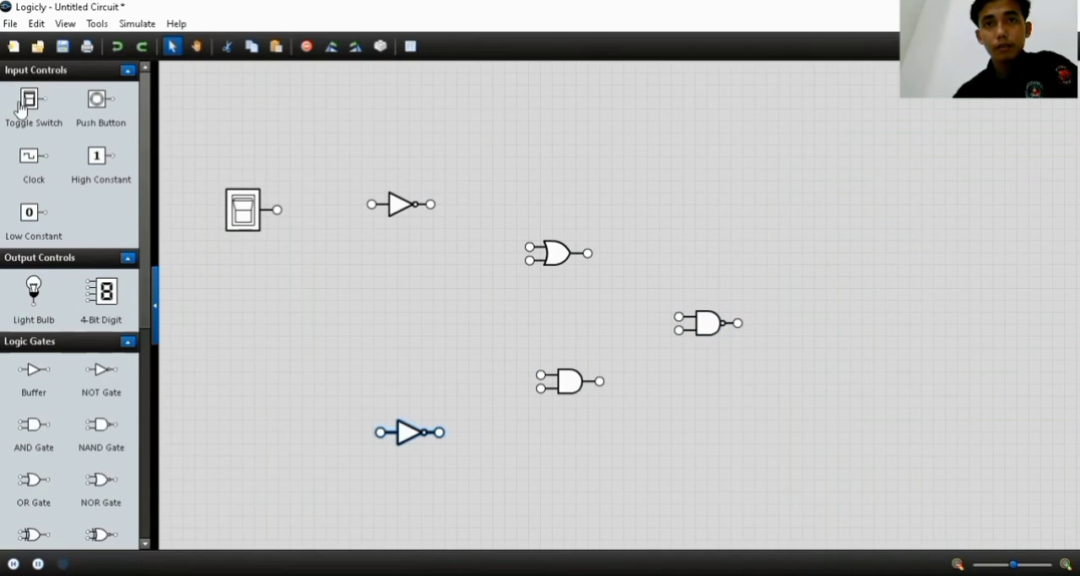
{"action": "left_click_drag", "start_coordinate": [20, 101], "coordinate": [253, 424]}
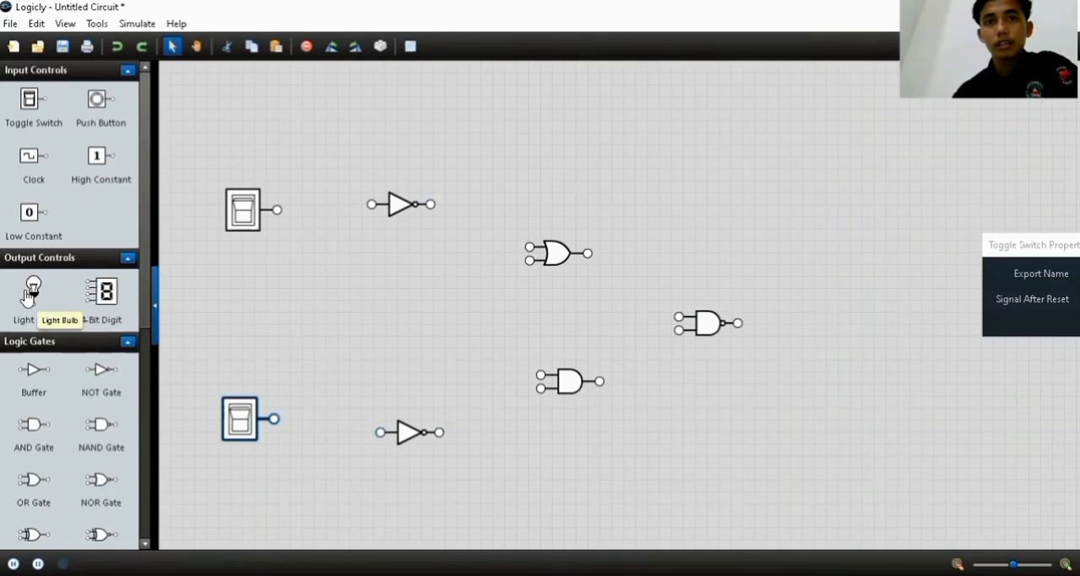
{"action": "left_click_drag", "start_coordinate": [27, 296], "coordinate": [849, 235]}
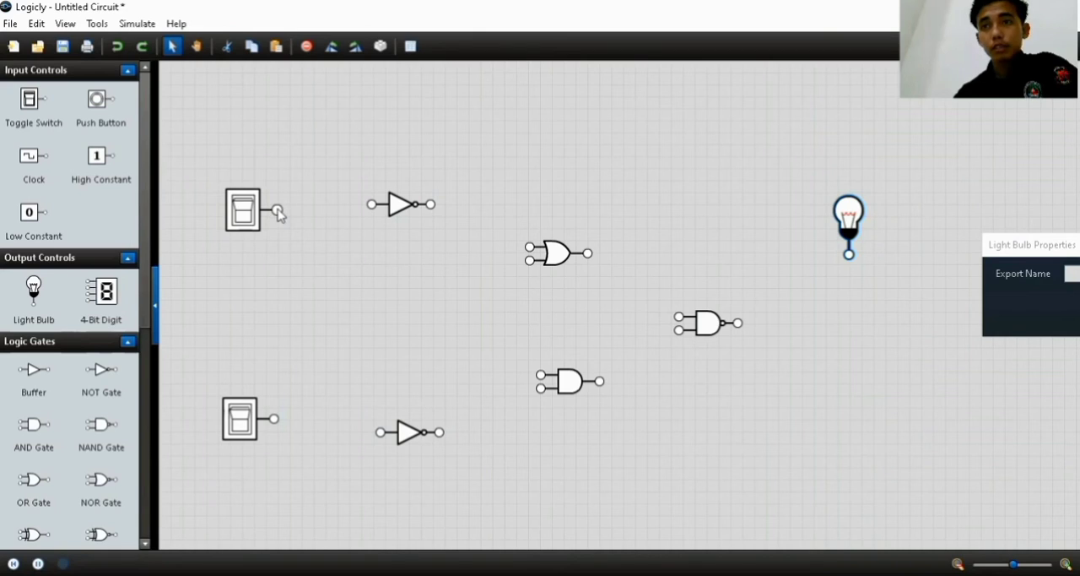
Wire the upper switch through the NOT, OR and NAND gates to the light bulb, and through the AND gate to the NAND's second input
{"action": "left_click_drag", "start_coordinate": [279, 212], "coordinate": [534, 256]}
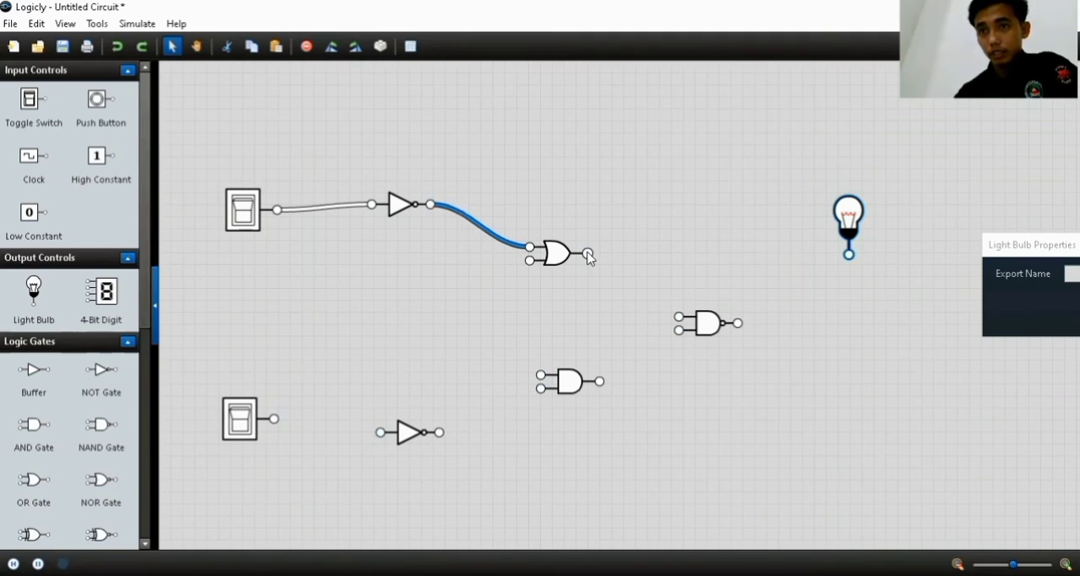
{"action": "mouse_move", "coordinate": [588, 254]}
{"action": "left_mouse_down"}
{"action": "mouse_move", "coordinate": [654, 277]}
{"action": "mouse_move", "coordinate": [650, 304]}
{"action": "mouse_move", "coordinate": [679, 317]}
{"action": "mouse_move", "coordinate": [783, 322]}
{"action": "mouse_move", "coordinate": [848, 254]}
{"action": "left_mouse_up"}
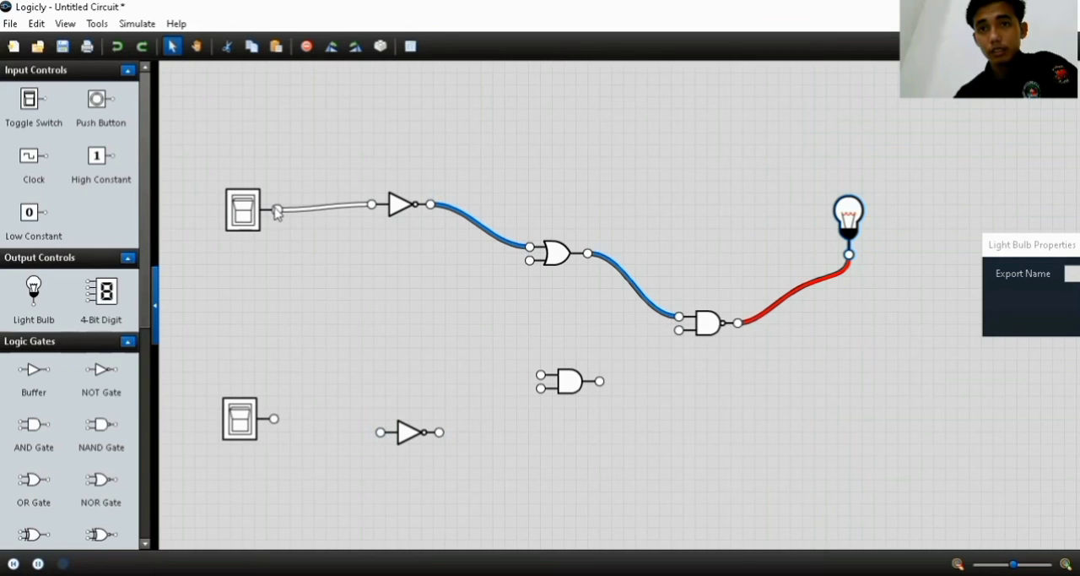
{"action": "left_click_drag", "start_coordinate": [277, 209], "coordinate": [678, 331]}
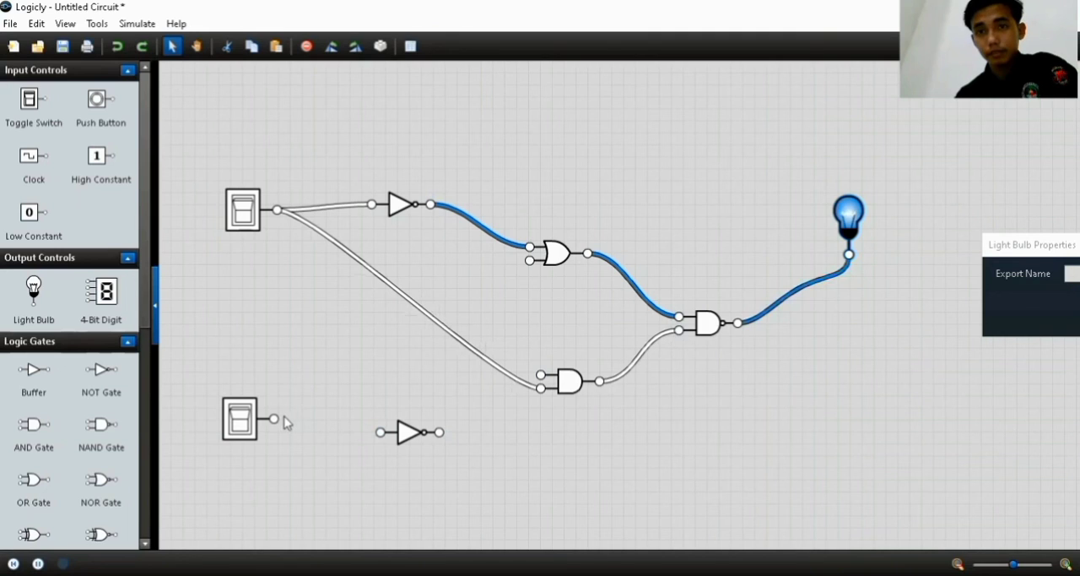
Wire the lower switch through its NOT gate to the AND gate's free input, and directly to the OR gate's free input
{"action": "left_click_drag", "start_coordinate": [274, 419], "coordinate": [534, 375]}
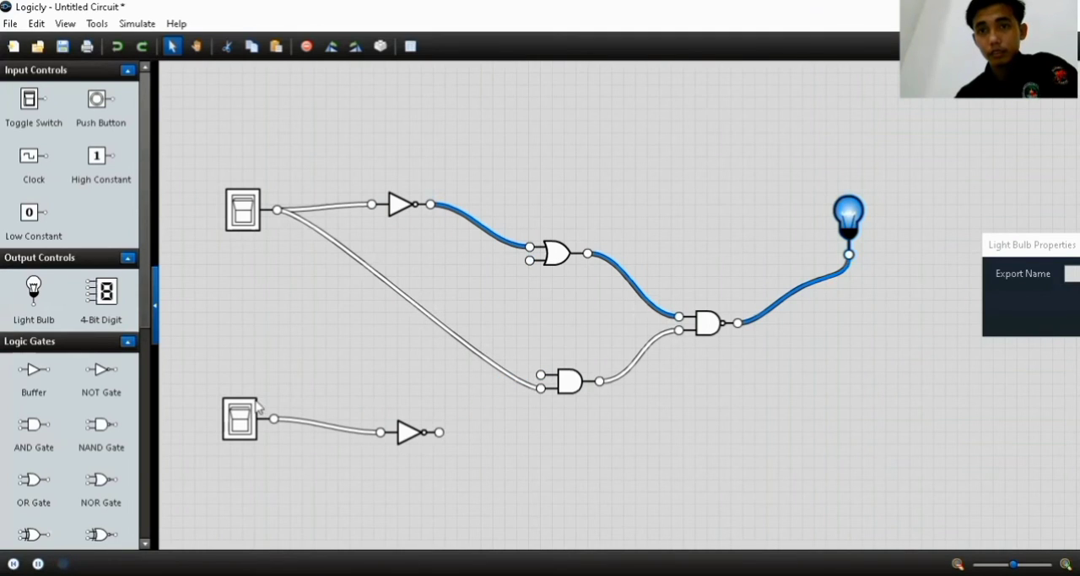
{"action": "left_click_drag", "start_coordinate": [438, 432], "coordinate": [540, 374]}
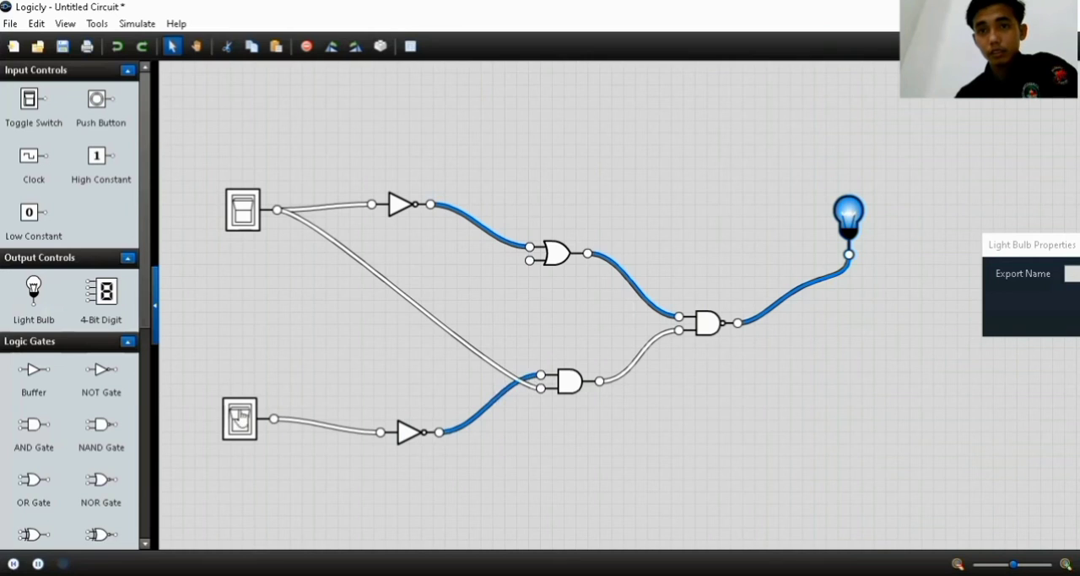
{"action": "left_click_drag", "start_coordinate": [275, 420], "coordinate": [529, 262]}
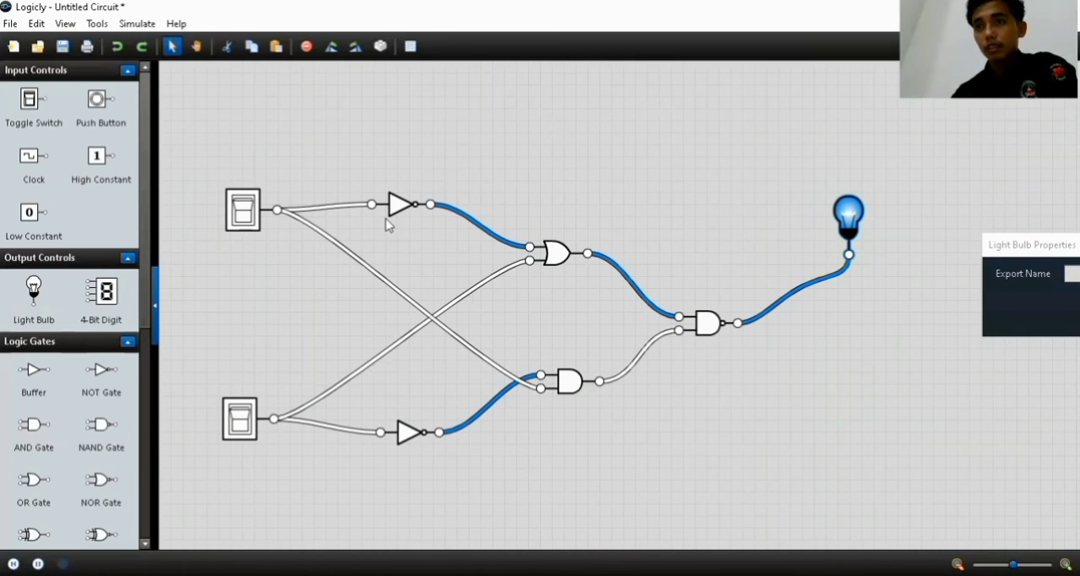
Add a text label reading A beside the upper toggle switch
{"action": "scroll", "coordinate": [85, 308], "scroll_direction": "down", "scroll_amount": 5}
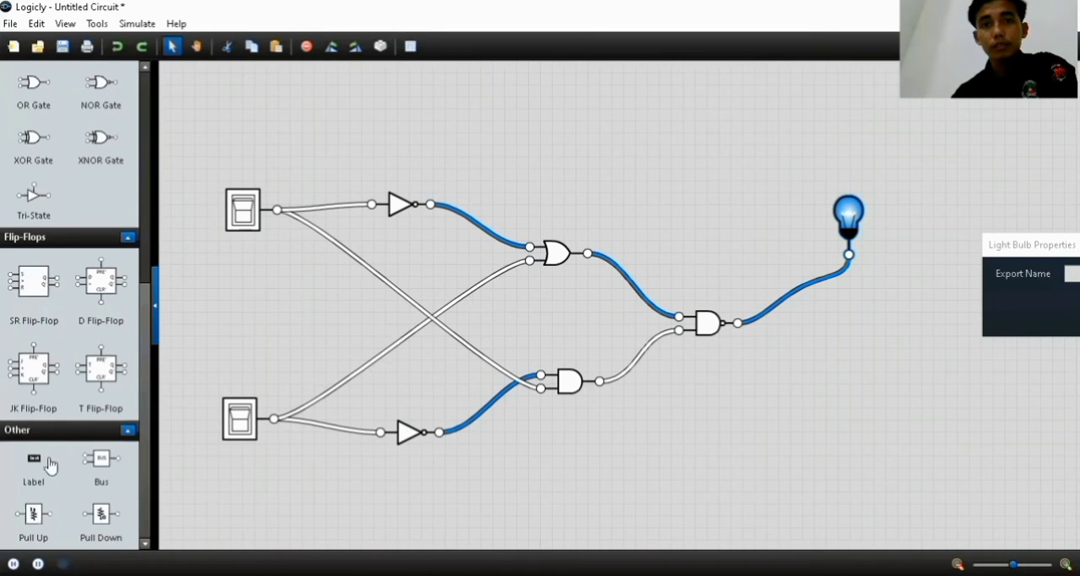
{"action": "left_click_drag", "start_coordinate": [37, 461], "coordinate": [200, 206]}
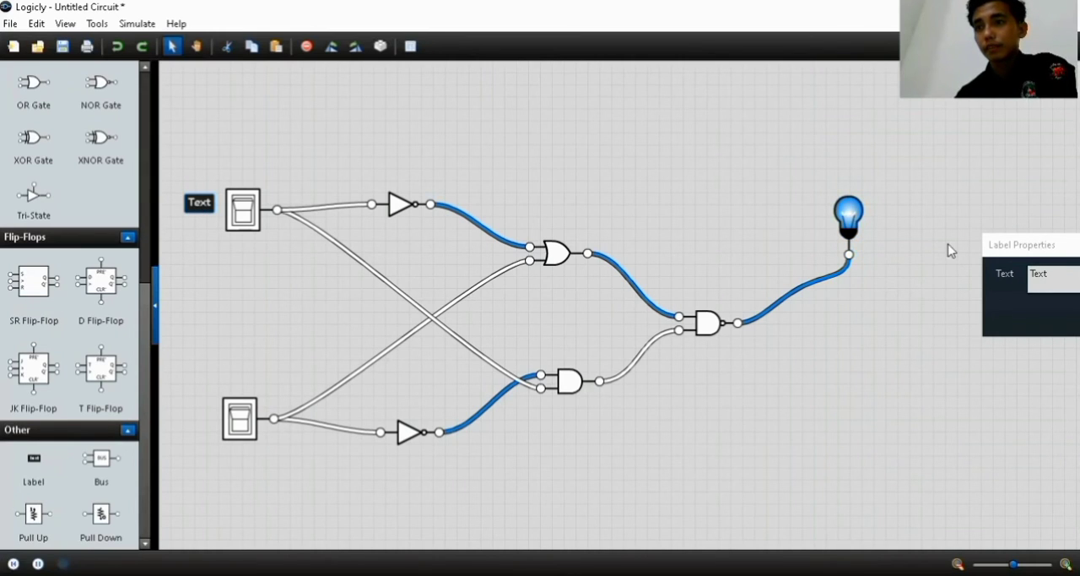
{"action": "left_click", "coordinate": [943, 284]}
{"action": "key", "text": "BackSpace"}
{"action": "key", "text": "BackSpace"}
{"action": "key", "text": "BackSpace"}
{"action": "key", "text": "BackSpace"}
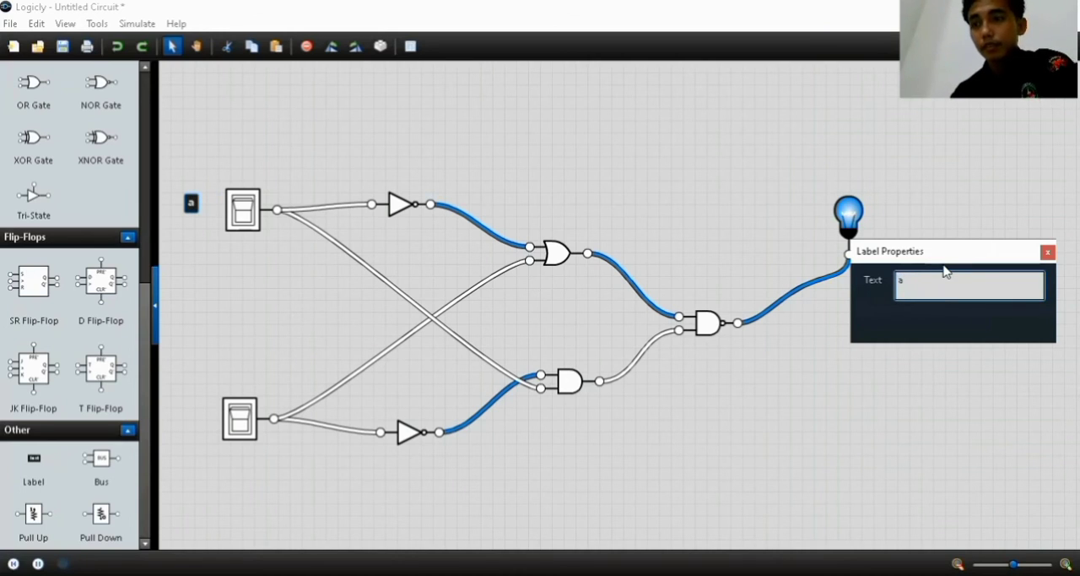
{"action": "type", "text": "A"}
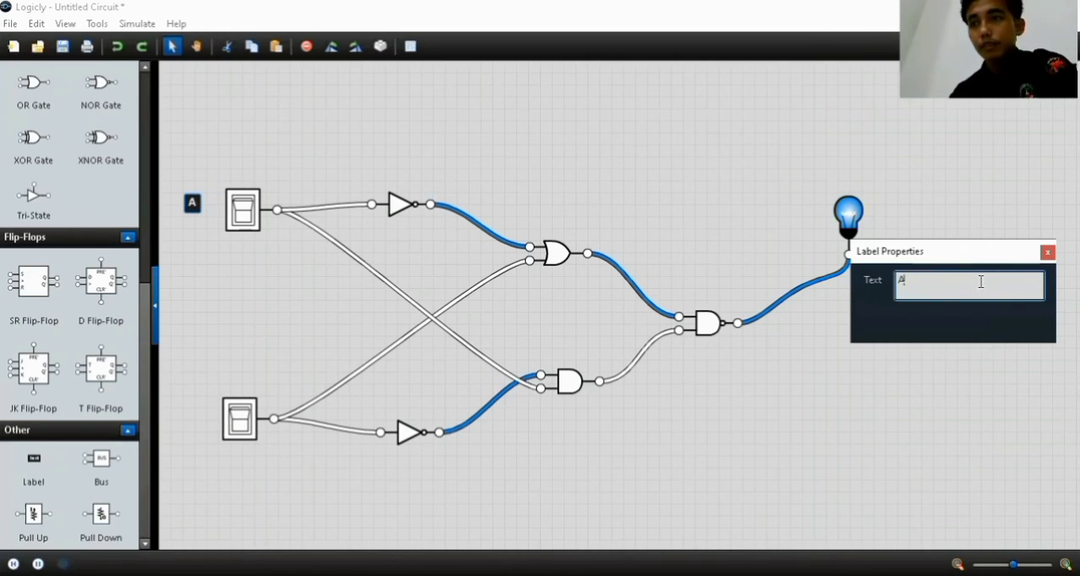
{"action": "left_click", "coordinate": [1050, 252]}
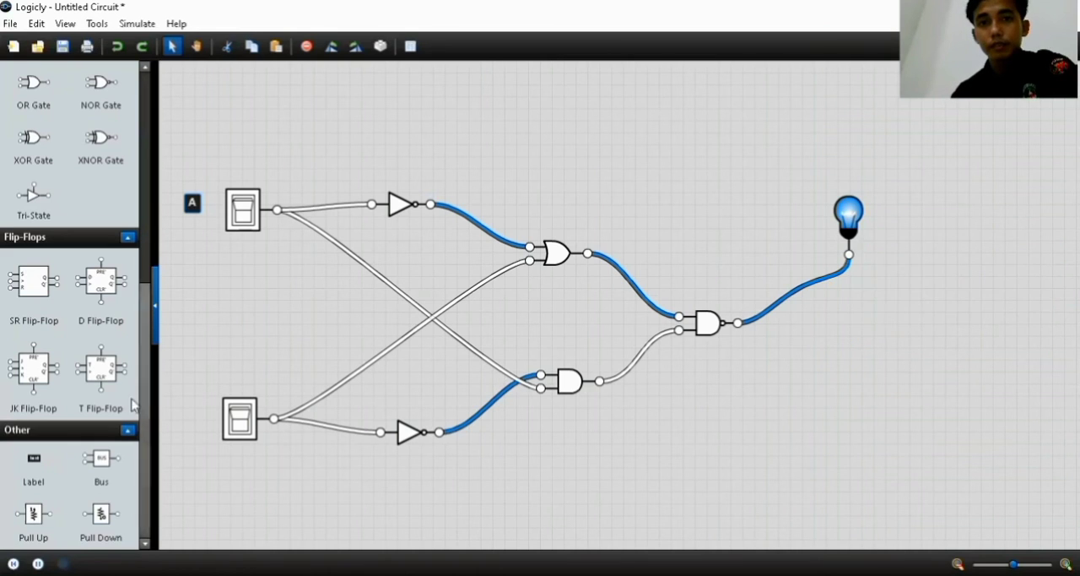
Add a text label reading B beside the lower toggle switch
{"action": "left_click_drag", "start_coordinate": [33, 468], "coordinate": [203, 407]}
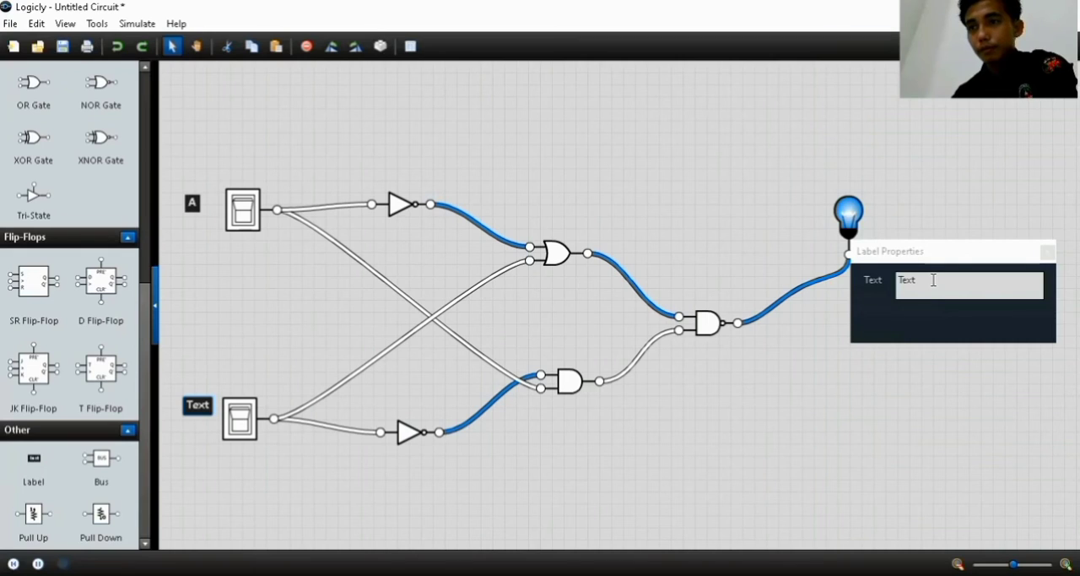
{"action": "left_click", "coordinate": [934, 280]}
{"action": "key", "text": "BackSpace"}
{"action": "key", "text": "BackSpace"}
{"action": "key", "text": "BackSpace"}
{"action": "key", "text": "BackSpace"}
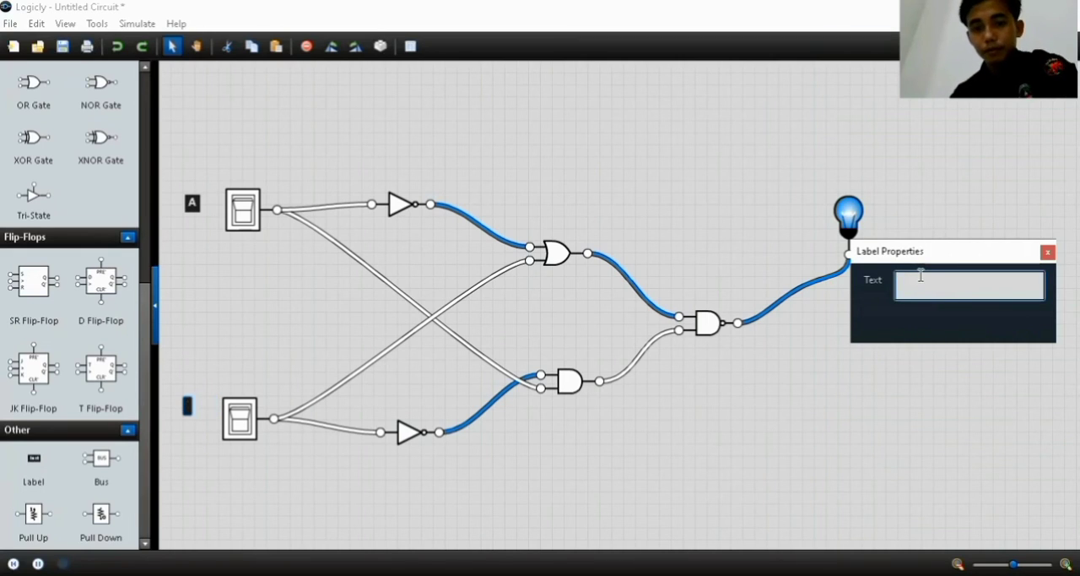
{"action": "type", "text": "B"}
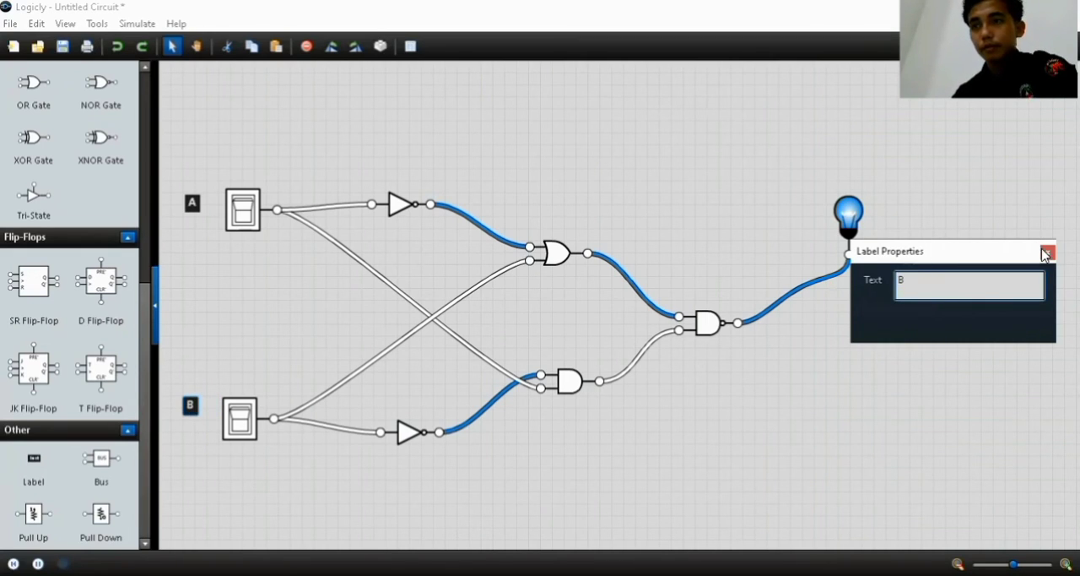
{"action": "left_click", "coordinate": [1047, 253]}
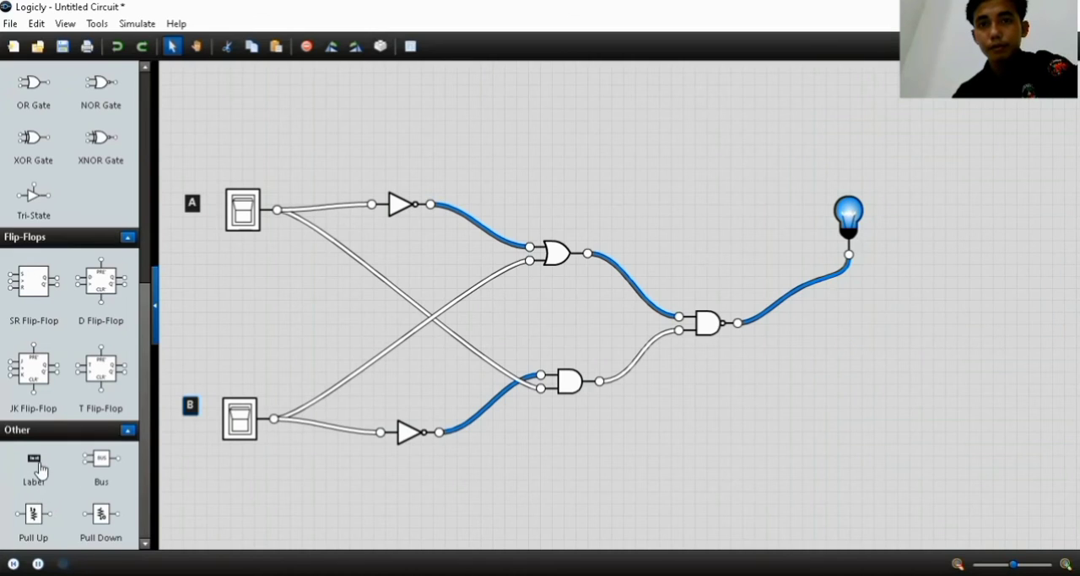
Add a label reading A' and position it just above the upper NOT gate
{"action": "left_click_drag", "start_coordinate": [30, 461], "coordinate": [388, 162]}
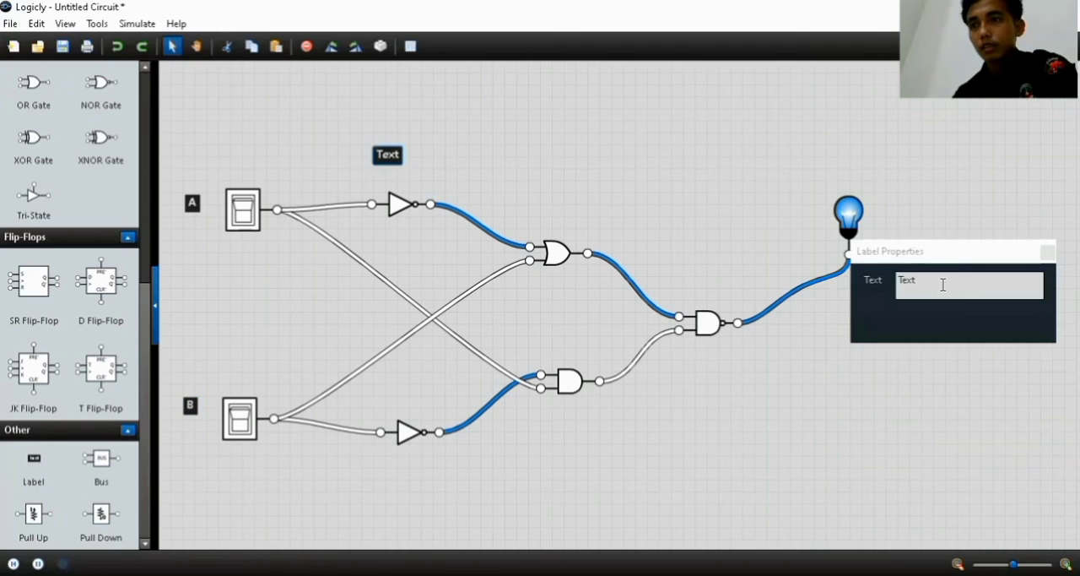
{"action": "left_click", "coordinate": [943, 285]}
{"action": "key", "text": "BackSpace"}
{"action": "key", "text": "BackSpace"}
{"action": "key", "text": "BackSpace"}
{"action": "key", "text": "BackSpace"}
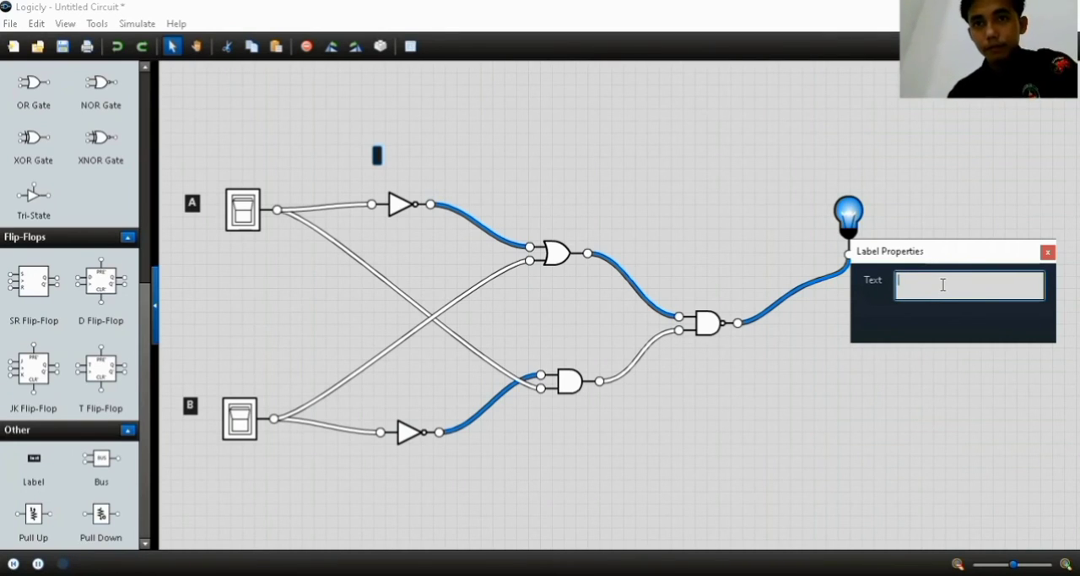
{"action": "type", "text": "A"}
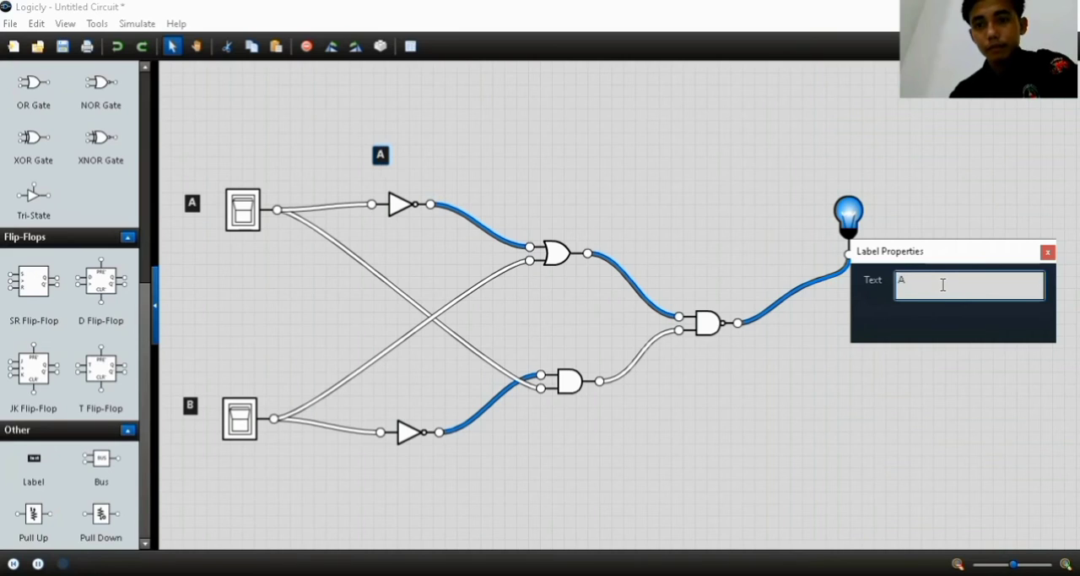
{"action": "type", "text": "'"}
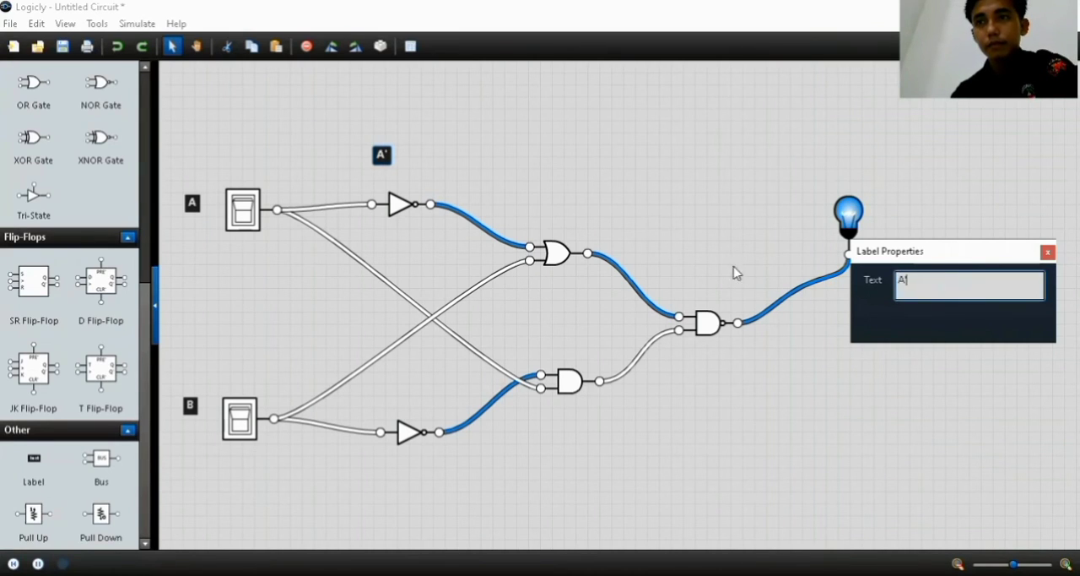
{"action": "left_click", "coordinate": [1048, 253]}
{"action": "left_click_drag", "start_coordinate": [382, 155], "coordinate": [402, 171]}
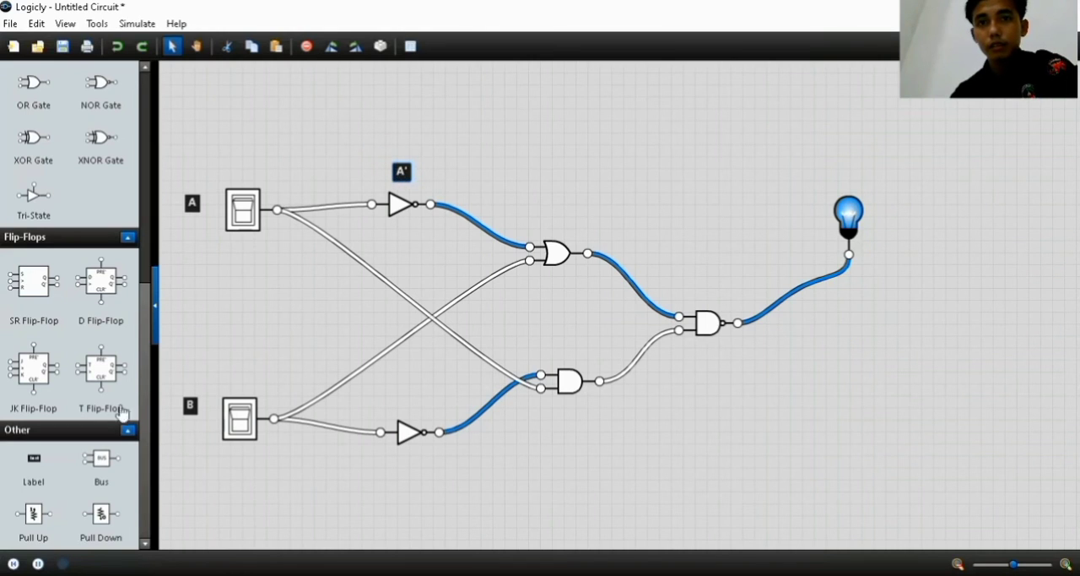
Add a label reading B' just above the lower NOT gate
{"action": "left_click_drag", "start_coordinate": [34, 463], "coordinate": [418, 397]}
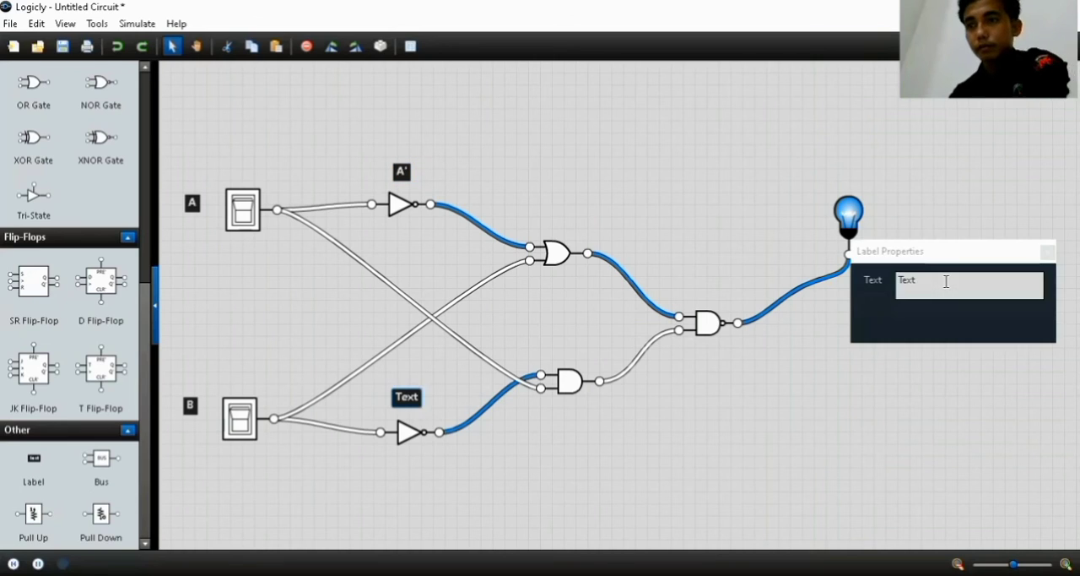
{"action": "left_click", "coordinate": [946, 281]}
{"action": "key", "text": "BackSpace"}
{"action": "key", "text": "BackSpace"}
{"action": "key", "text": "BackSpace"}
{"action": "key", "text": "BackSpace"}
{"action": "type", "text": "B"}
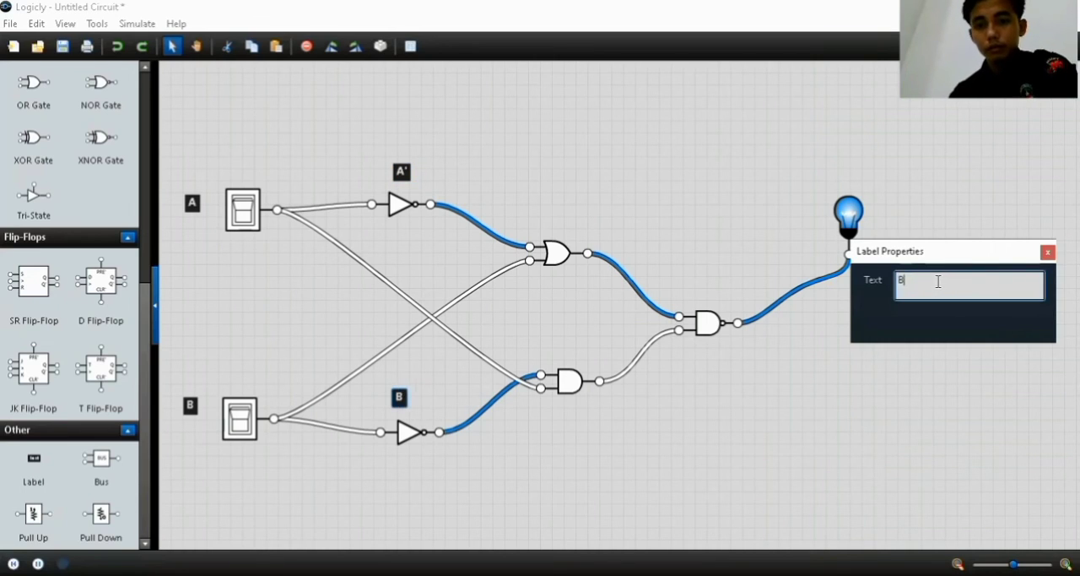
{"action": "type", "text": "'"}
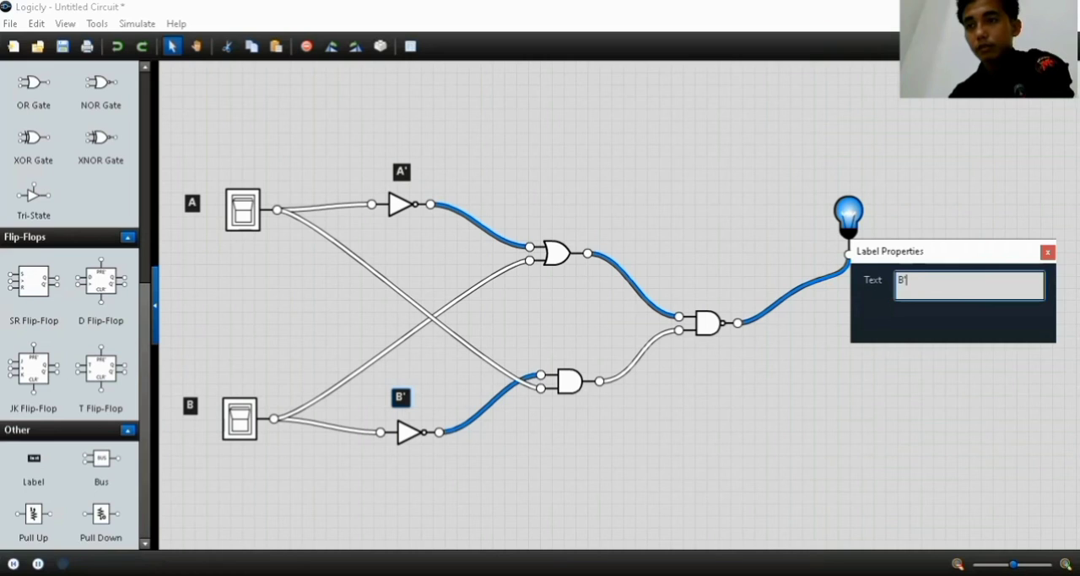
{"action": "left_click", "coordinate": [1047, 251]}
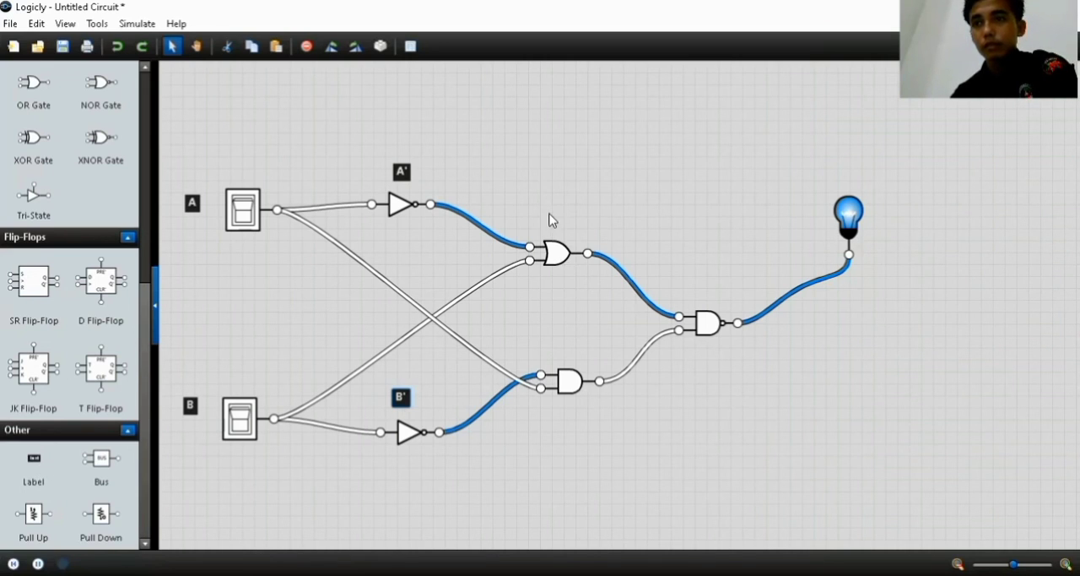
Add a label reading A'+B above the OR gate
{"action": "left_click", "coordinate": [935, 281]}
{"action": "key", "text": "BackSpace"}
{"action": "key", "text": "BackSpace"}
{"action": "key", "text": "BackSpace"}
{"action": "key", "text": "BackSpace"}
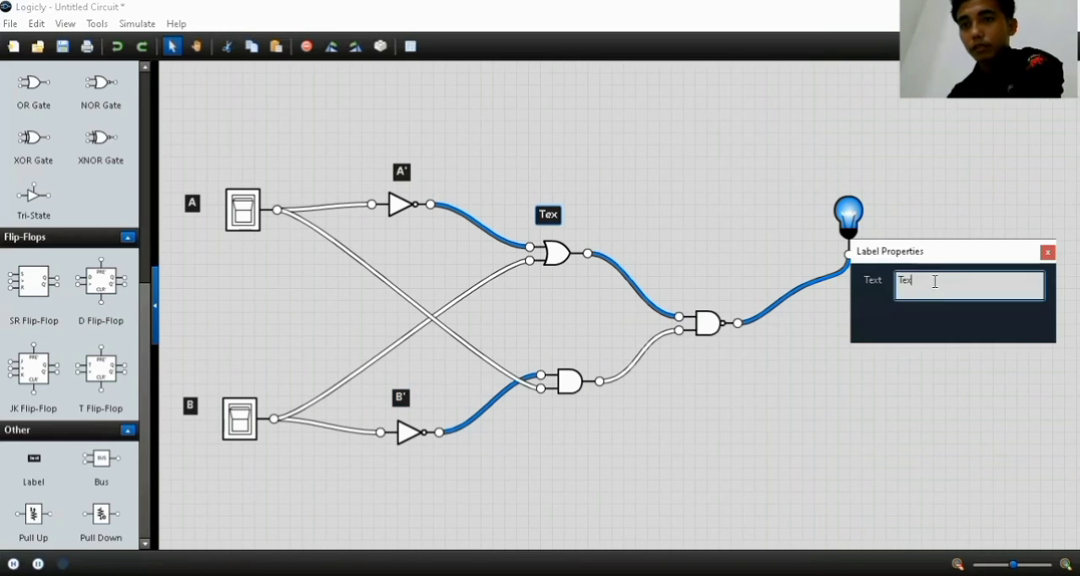
{"action": "type", "text": "B"}
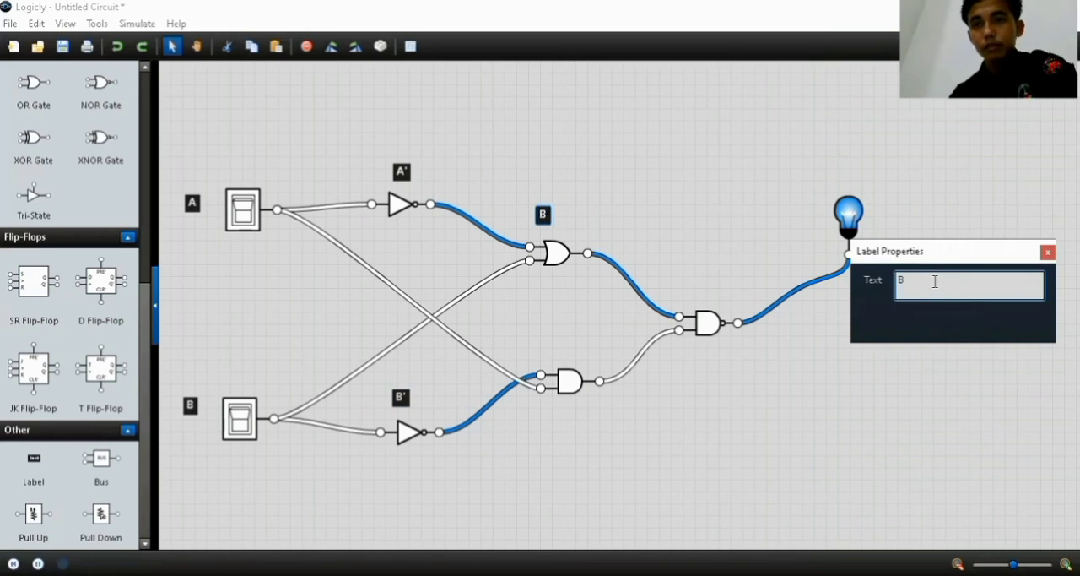
{"action": "key", "text": "BackSpace"}
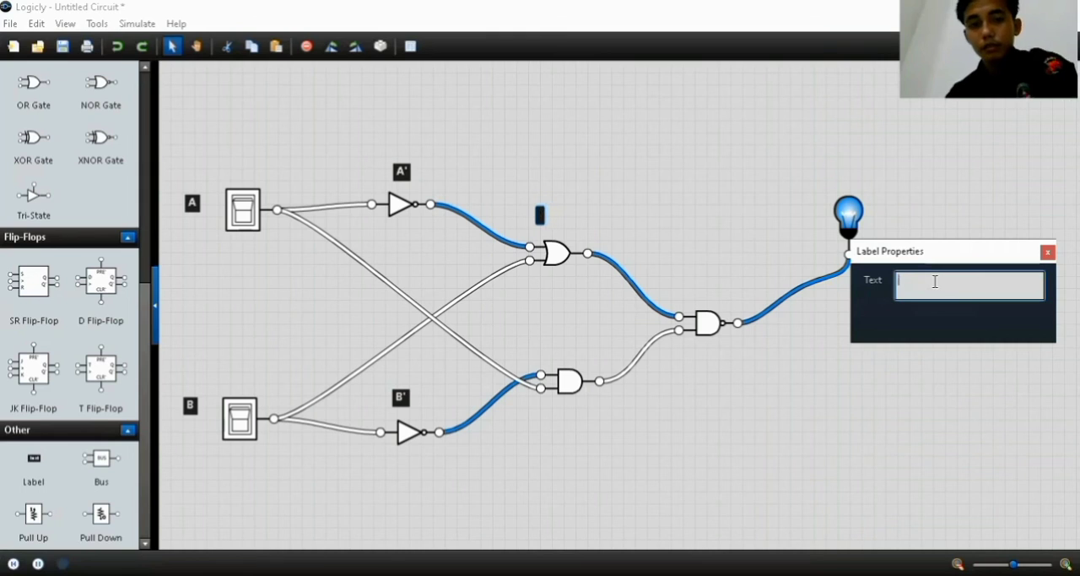
{"action": "type", "text": "A'"}
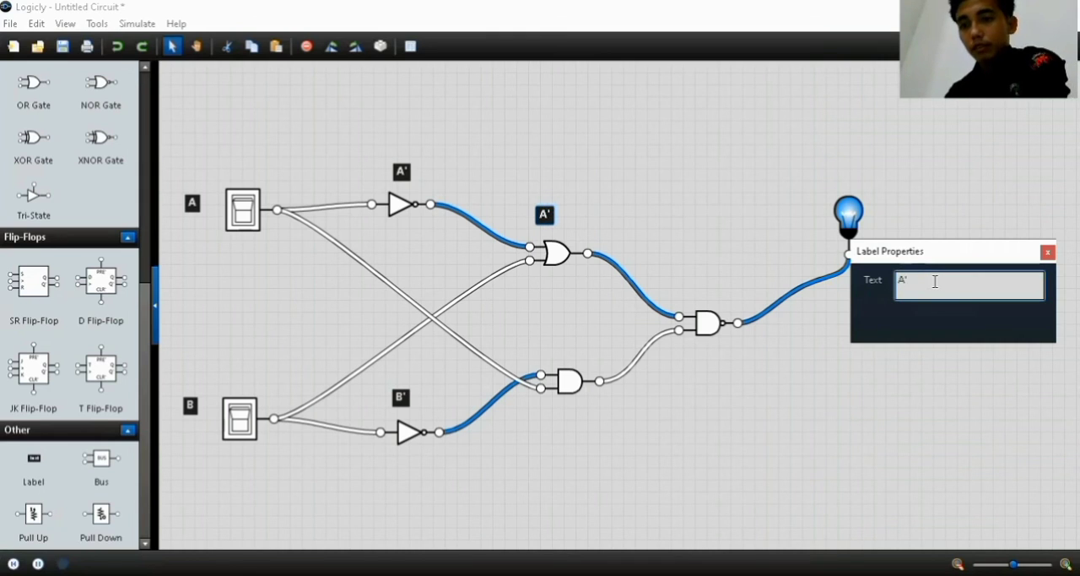
{"action": "type", "text": "+B"}
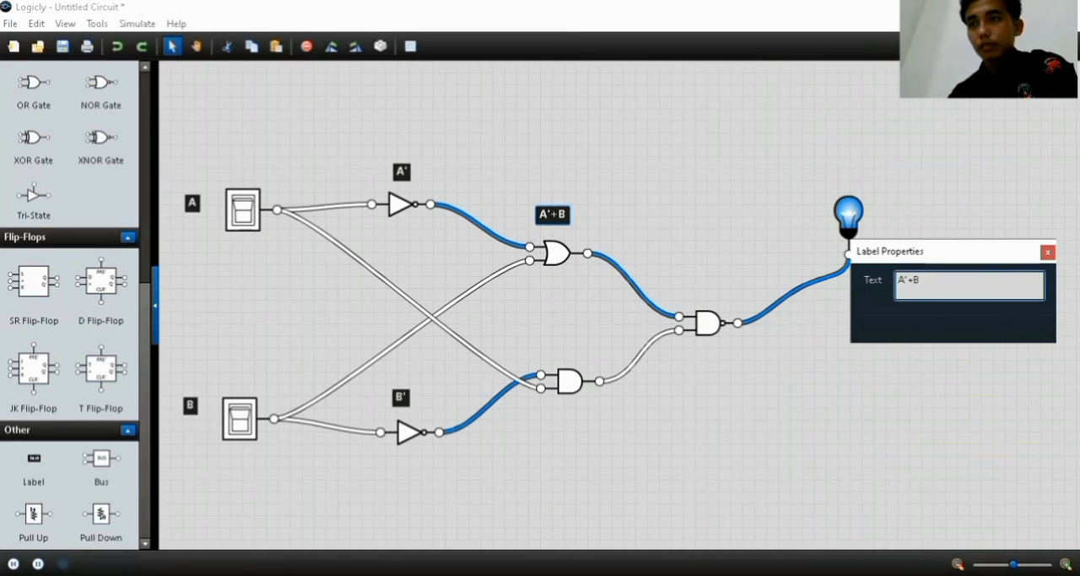
{"action": "left_click", "coordinate": [1049, 252]}
Add a label reading A.B' above the AND gate
{"action": "left_click_drag", "start_coordinate": [34, 458], "coordinate": [568, 345]}
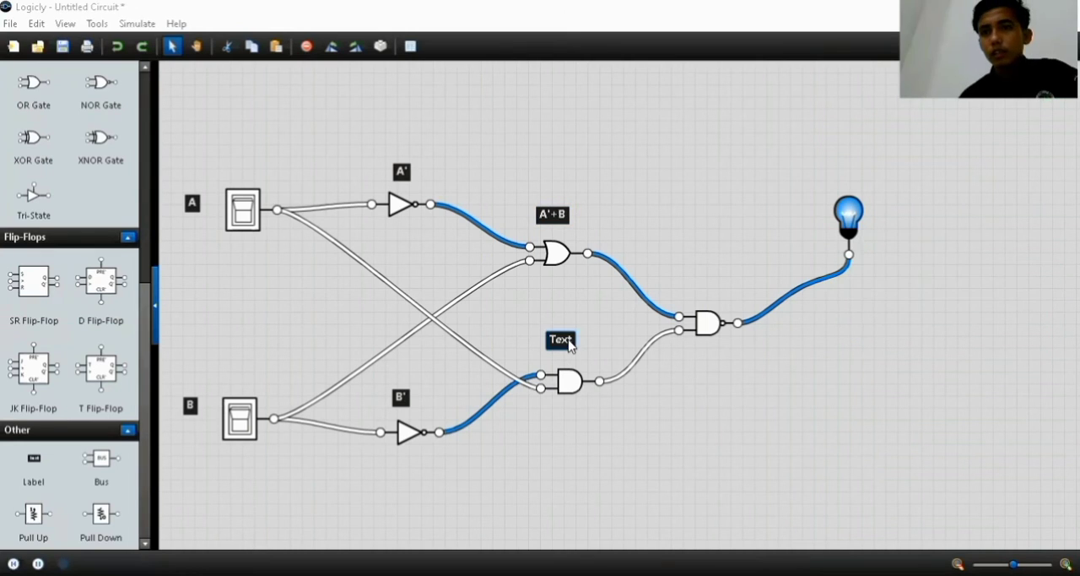
{"action": "double_click", "coordinate": [562, 340]}
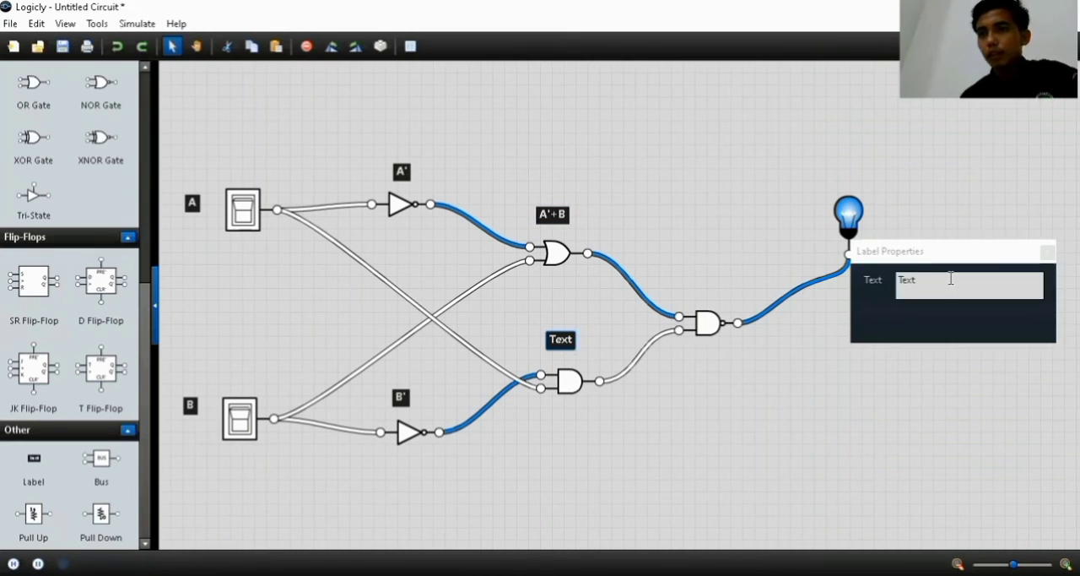
{"action": "left_click", "coordinate": [952, 279]}
{"action": "key", "text": "BackSpace"}
{"action": "key", "text": "BackSpace"}
{"action": "key", "text": "BackSpace"}
{"action": "key", "text": "BackSpace"}
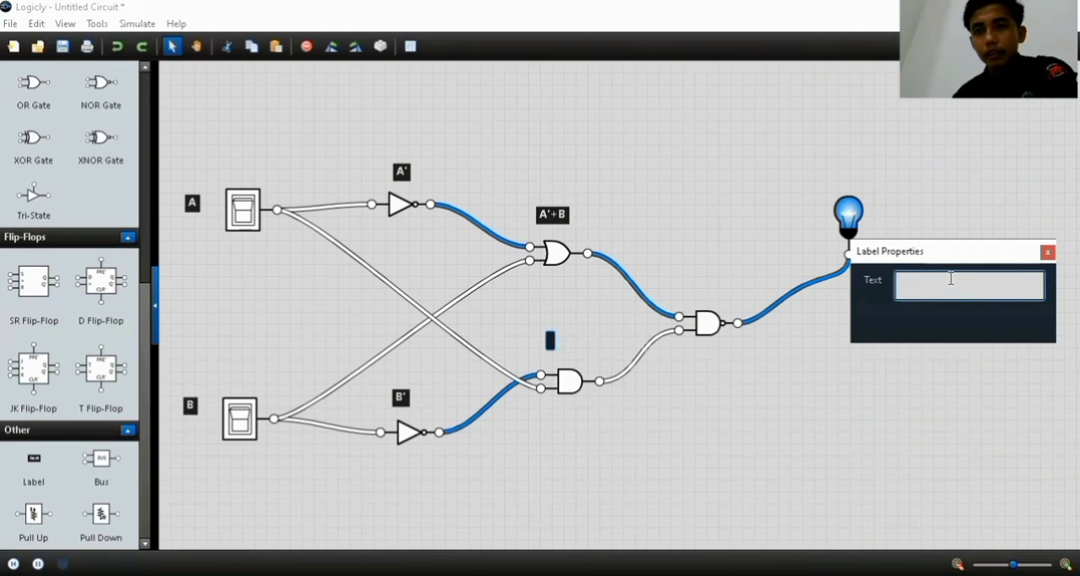
{"action": "type", "text": "A"}
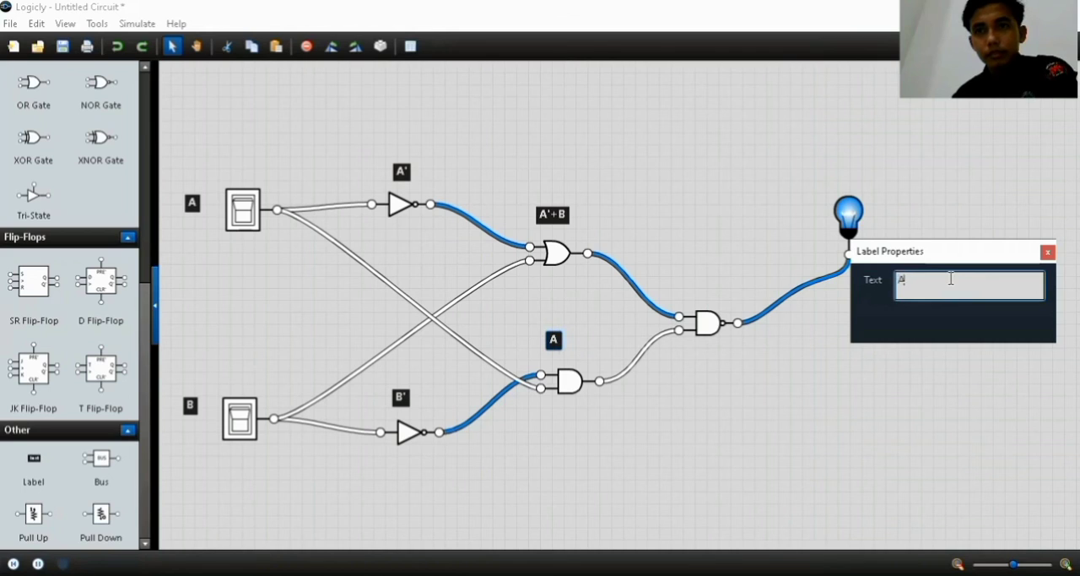
{"action": "type", "text": "."}
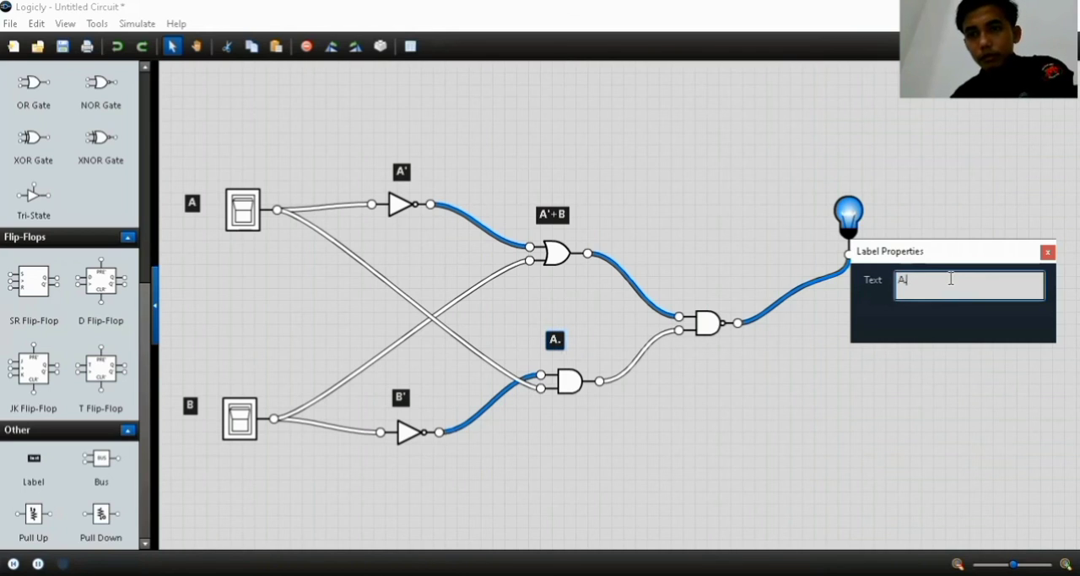
{"action": "type", "text": "B'"}
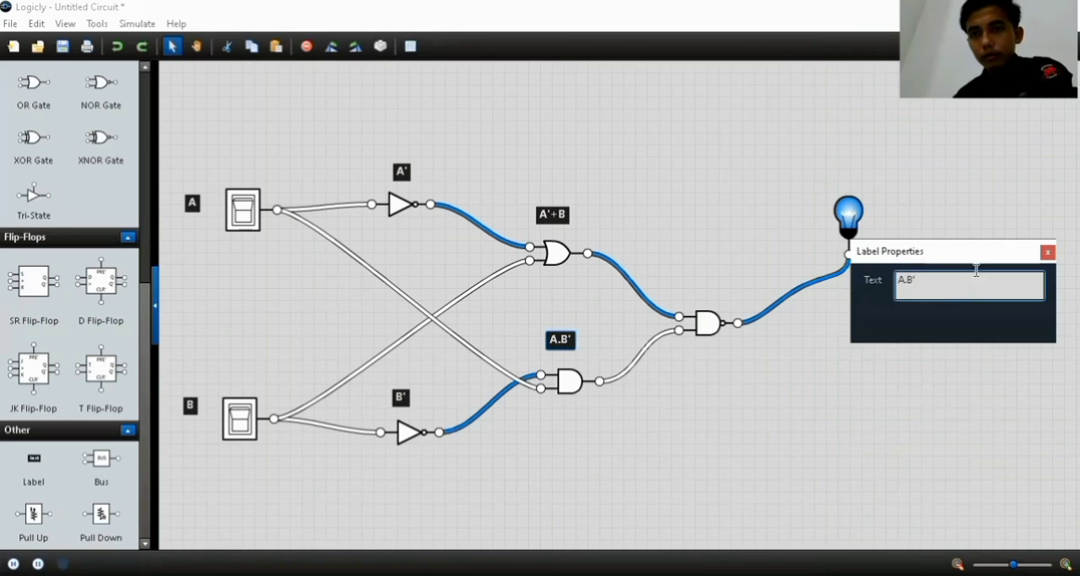
{"action": "left_click", "coordinate": [1047, 252]}
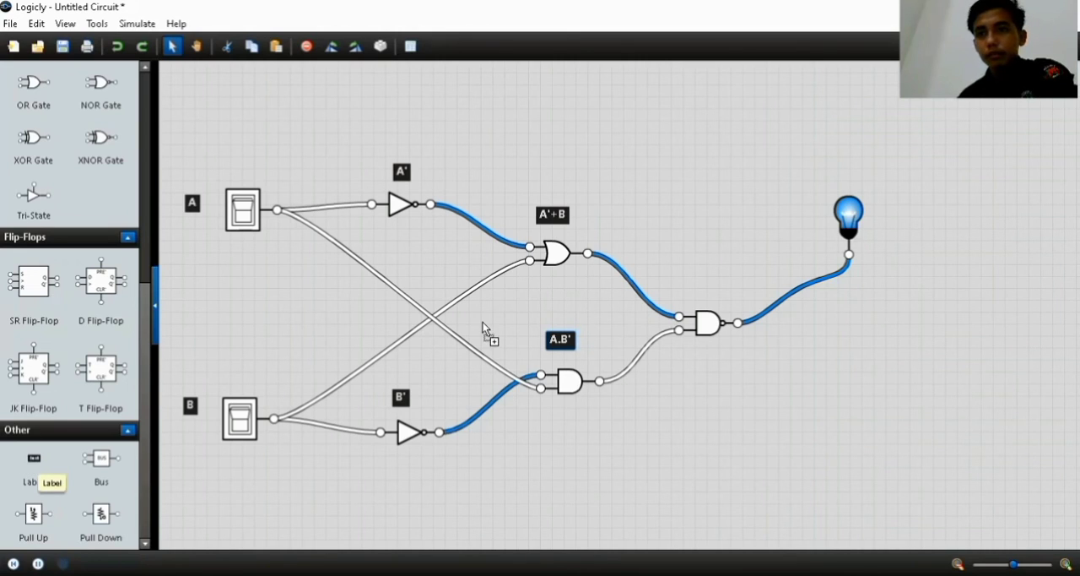
Add a label reading ((A'+B).(A.B'))' for the NAND gate and position it just below the gate
{"action": "left_click", "coordinate": [698, 293]}
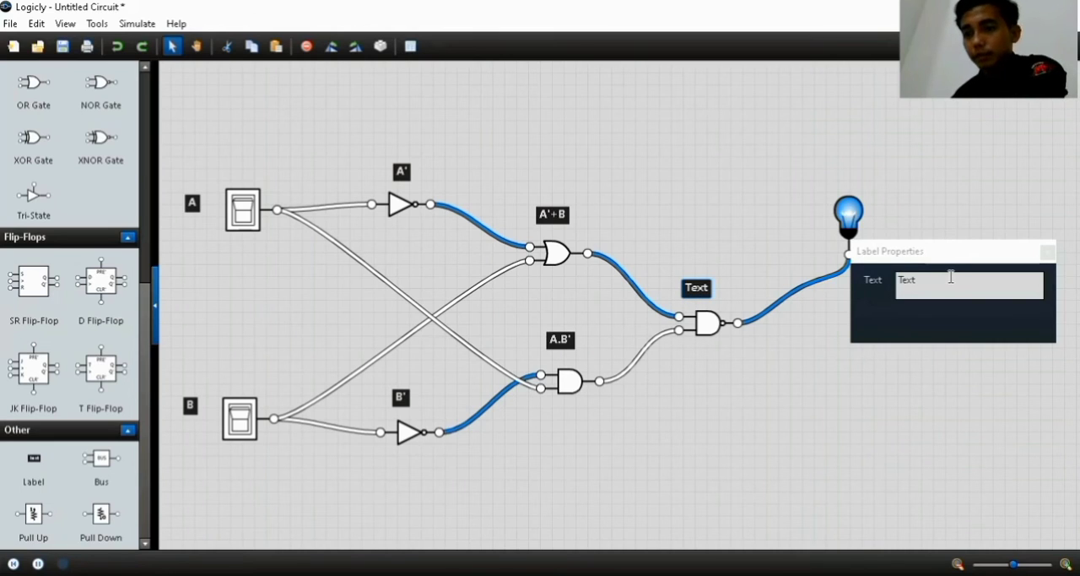
{"action": "key", "text": "BackSpace"}
{"action": "type", "text": "A"}
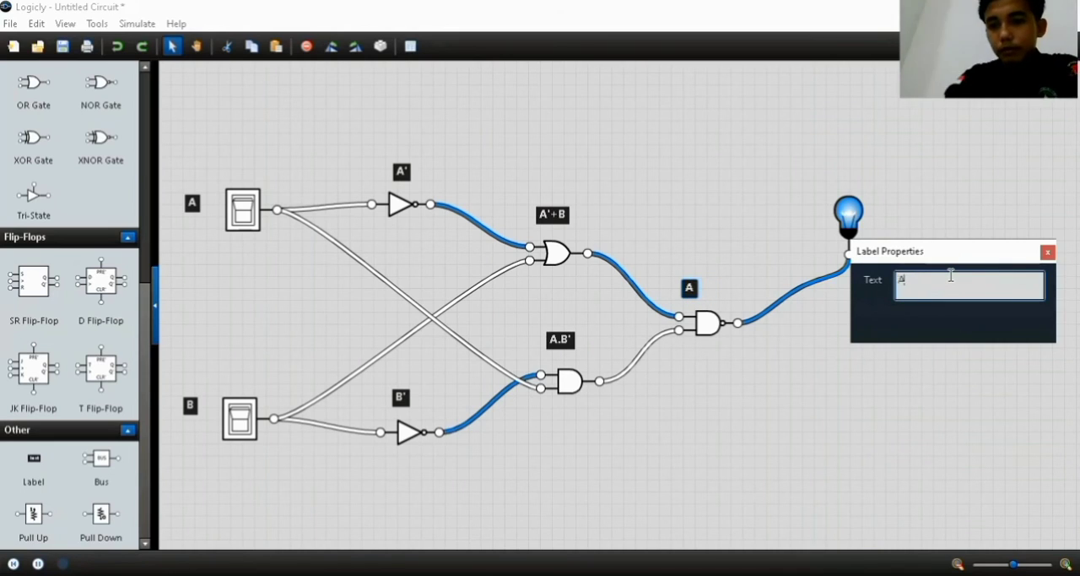
{"action": "type", "text": ";"}
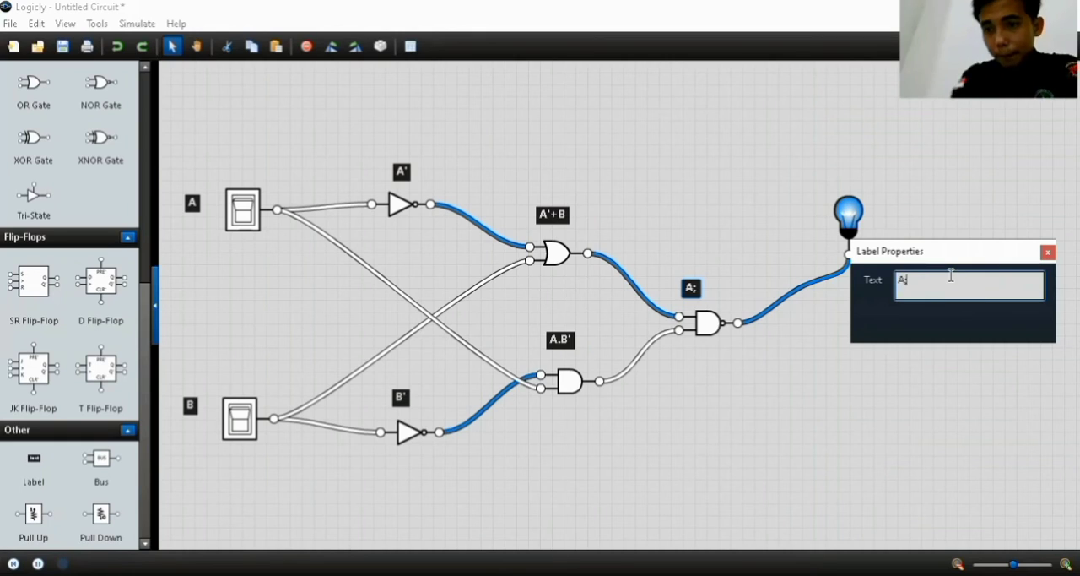
{"action": "key", "text": "BackSpace"}
{"action": "type", "text": "'"}
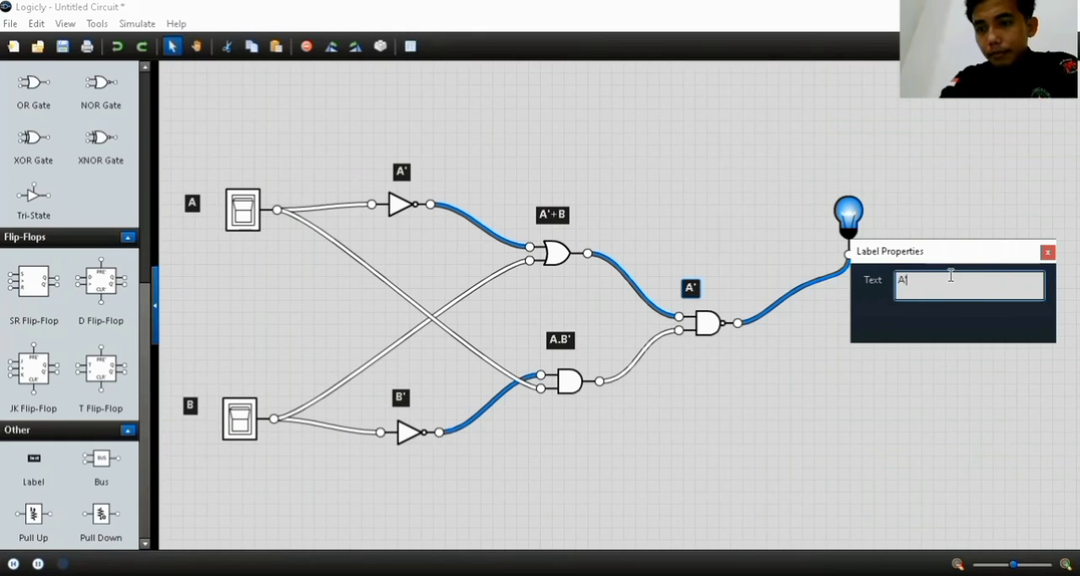
{"action": "type", "text": "+B"}
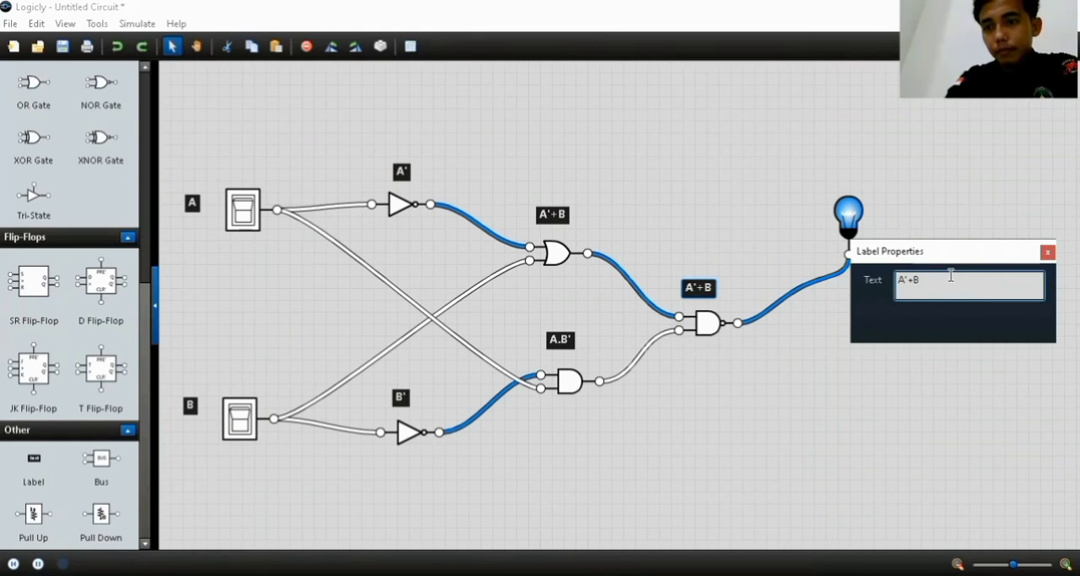
{"action": "type", "text": ")"}
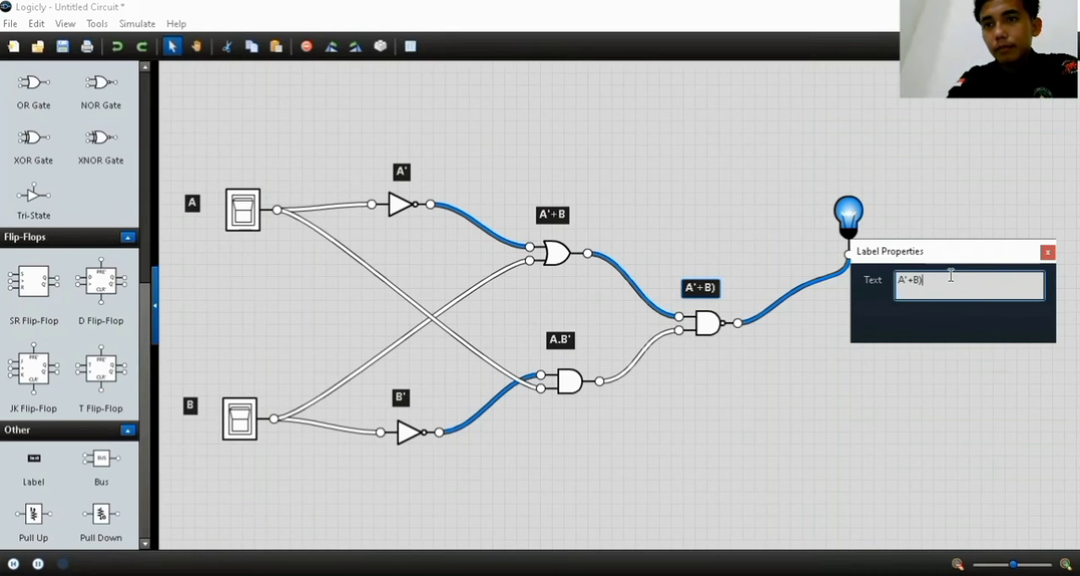
{"action": "type", "text": "."}
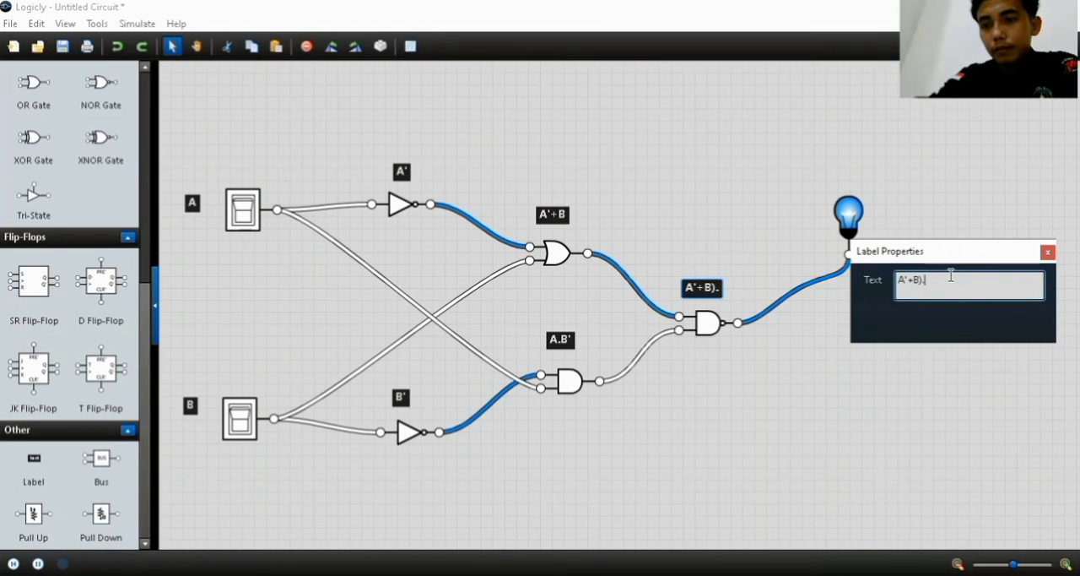
{"action": "type", "text": "(A."}
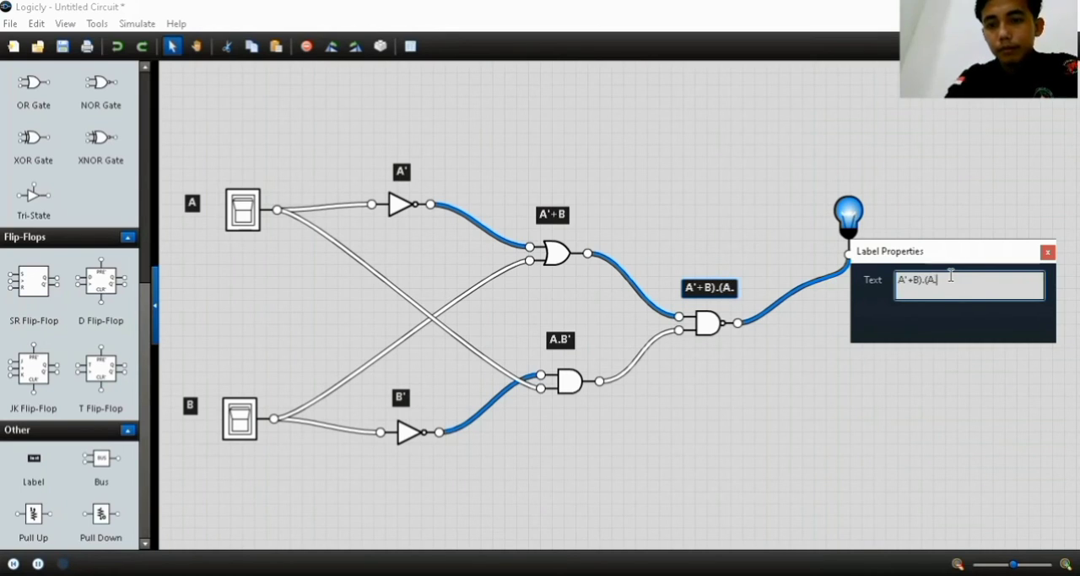
{"action": "type", "text": "B')"}
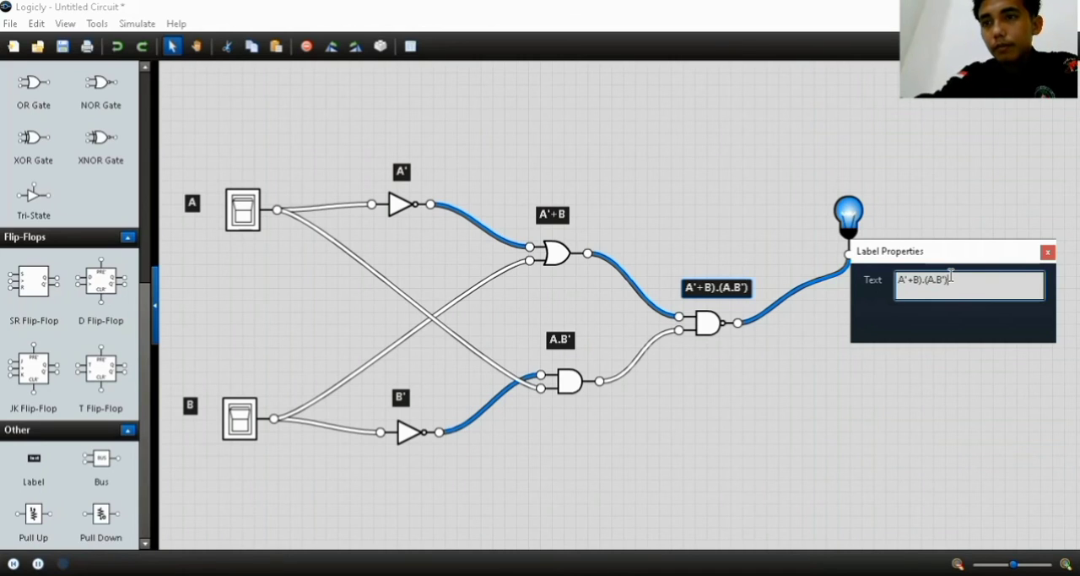
{"action": "type", "text": ")'"}
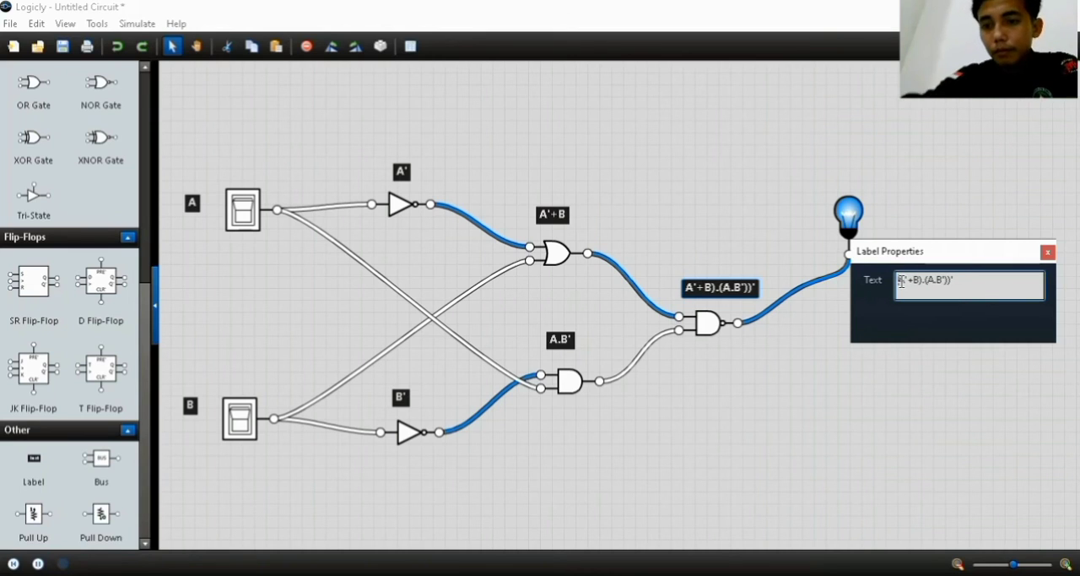
{"action": "type", "text": "(("}
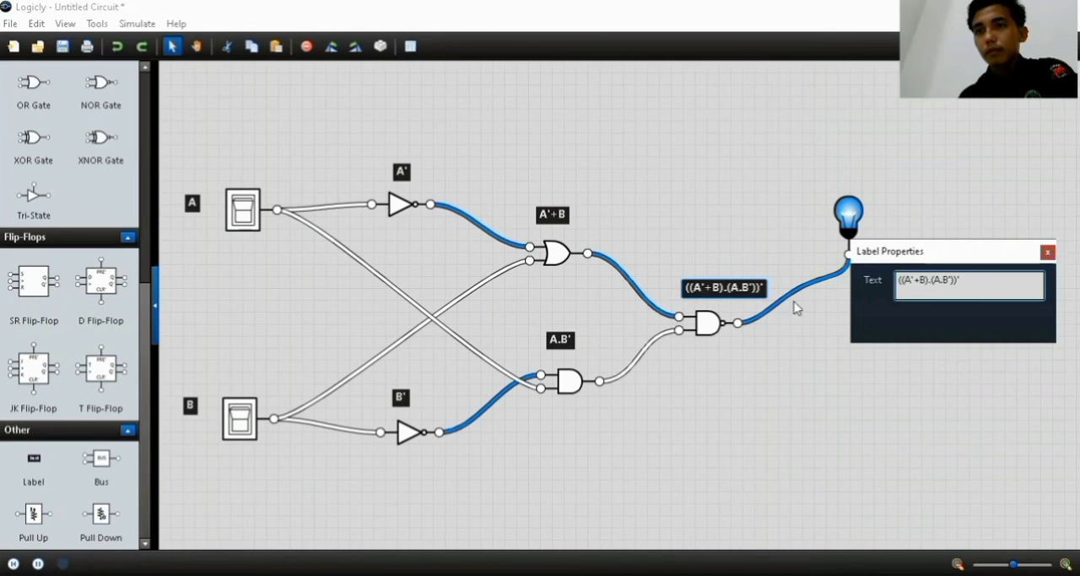
{"action": "left_click", "coordinate": [1048, 252]}
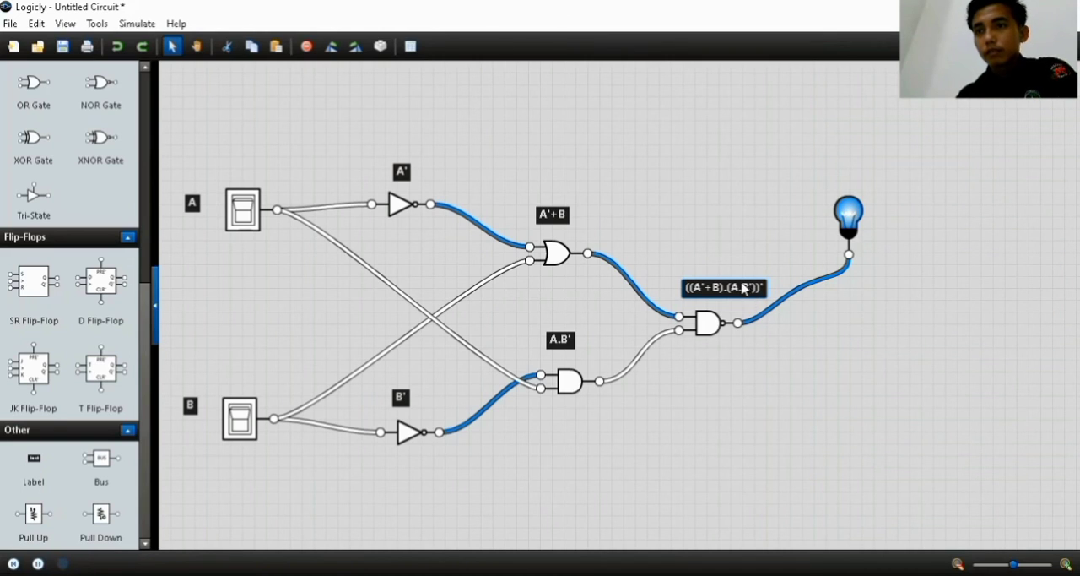
{"action": "left_click_drag", "start_coordinate": [744, 293], "coordinate": [727, 383]}
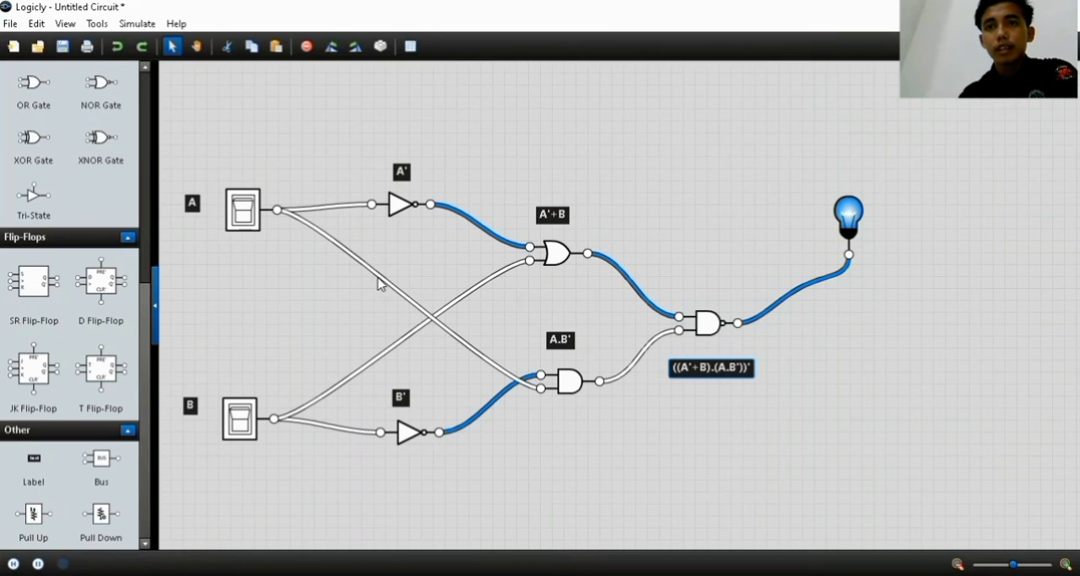
Reroute the wires from switches A and B into straight horizontal and vertical runs to the AND, OR and NOT gates
{"action": "left_click_drag", "start_coordinate": [377, 283], "coordinate": [279, 400]}
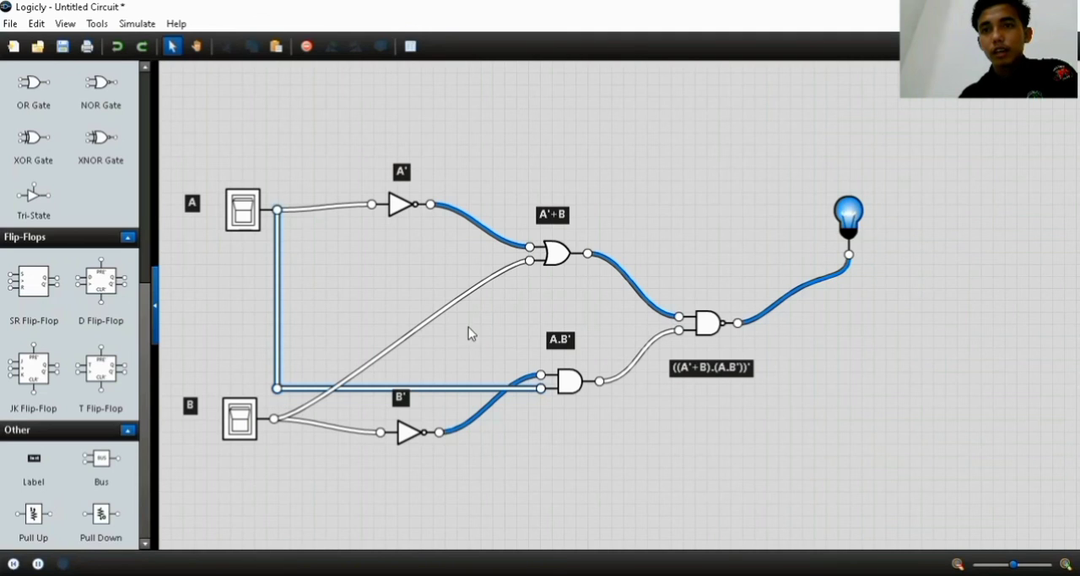
{"action": "left_click_drag", "start_coordinate": [415, 331], "coordinate": [296, 261]}
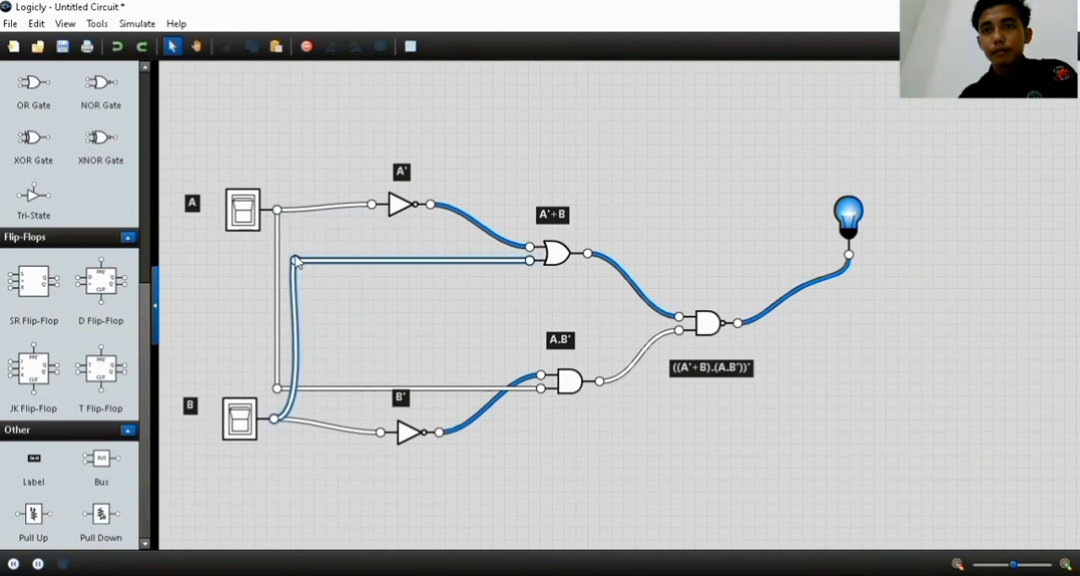
{"action": "left_click", "coordinate": [298, 373]}
{"action": "left_click_drag", "start_coordinate": [293, 404], "coordinate": [295, 417]}
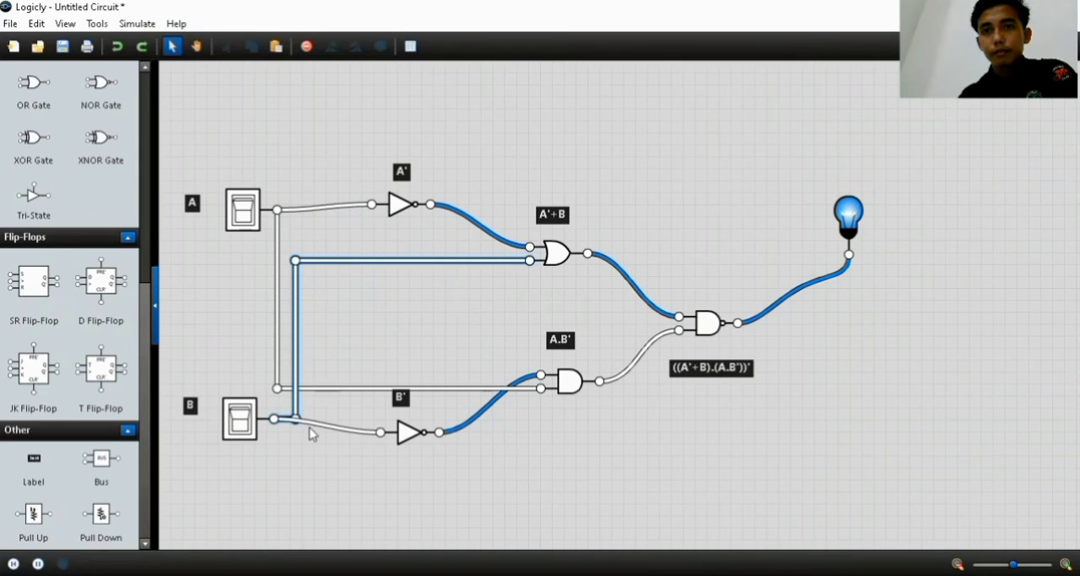
{"action": "left_click_drag", "start_coordinate": [310, 441], "coordinate": [296, 437]}
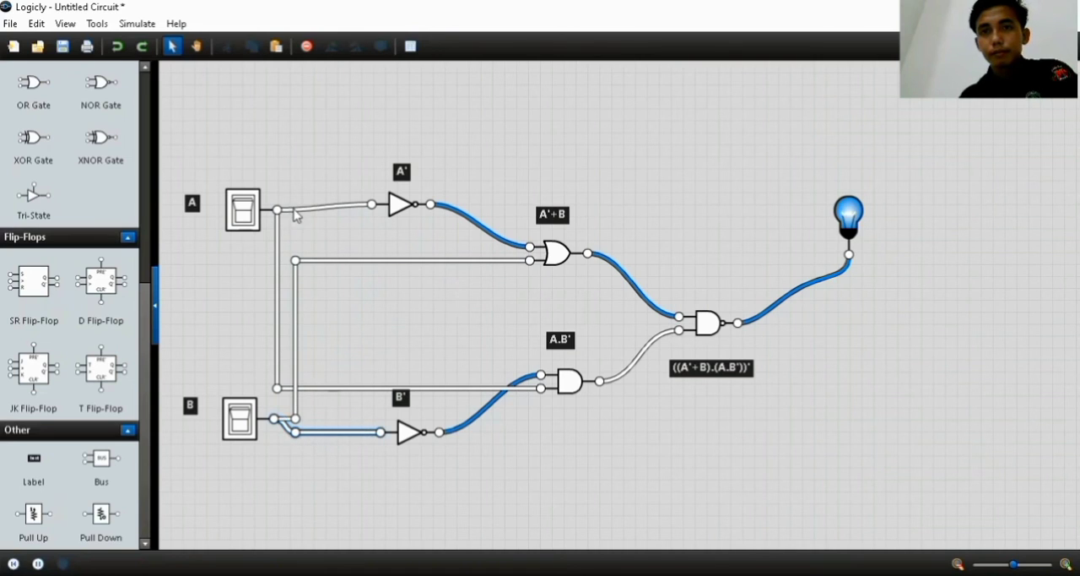
{"action": "mouse_move", "coordinate": [294, 209]}
{"action": "left_mouse_down"}
{"action": "mouse_move", "coordinate": [291, 196]}
{"action": "mouse_move", "coordinate": [288, 208]}
{"action": "left_mouse_up"}
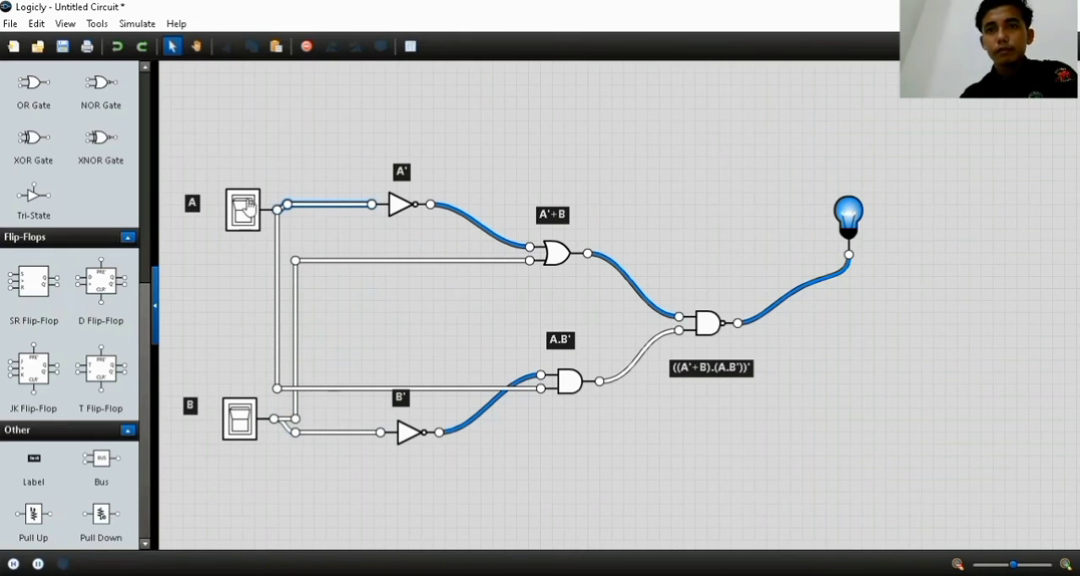
Toggle switch A on and back off to test the circuit's effect on the bulb
{"action": "left_click", "coordinate": [249, 215]}
{"action": "left_click", "coordinate": [248, 218]}
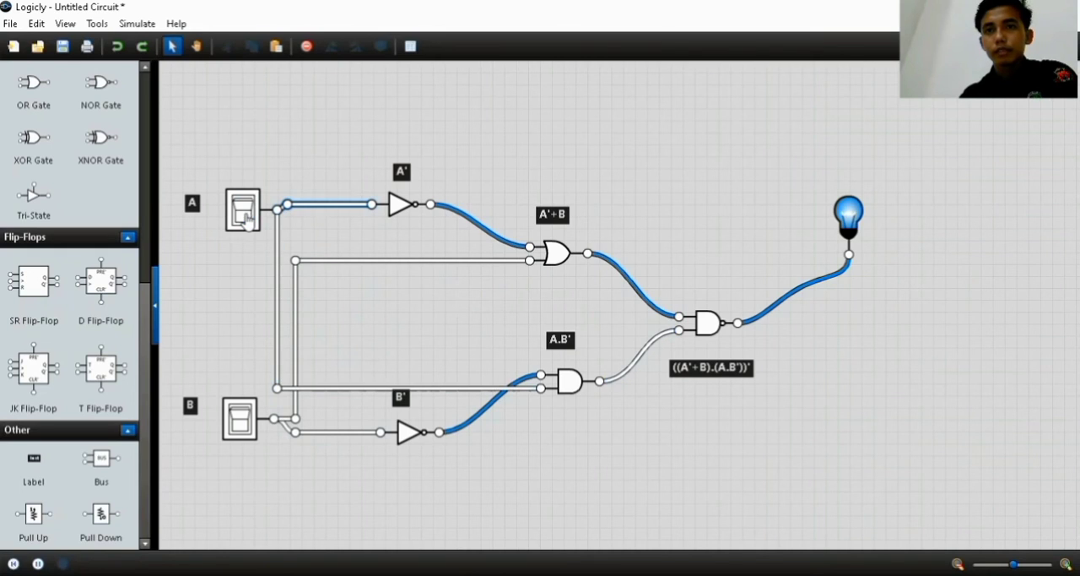
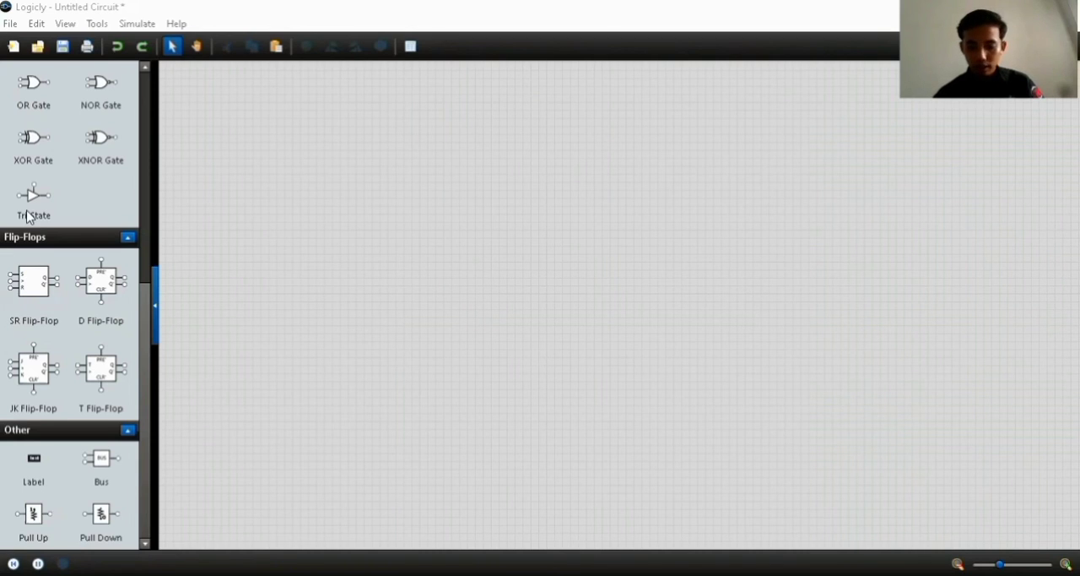
Place three toggle switches in a vertical column at the start of the new circuit
{"action": "scroll", "coordinate": [52, 165], "scroll_direction": "up", "scroll_amount": 5}
{"action": "left_click_drag", "start_coordinate": [46, 101], "coordinate": [282, 151]}
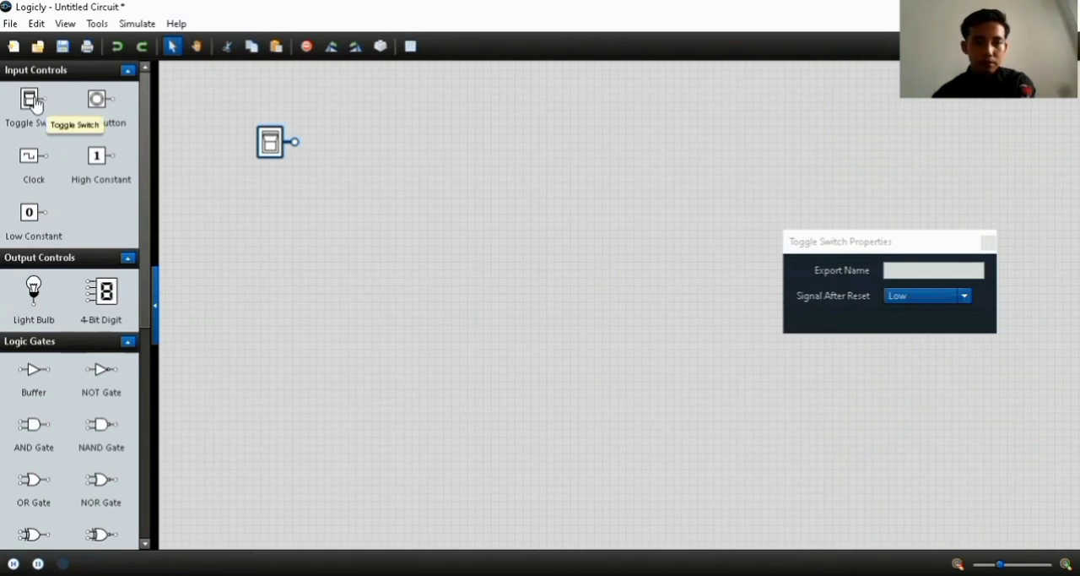
{"action": "left_click_drag", "start_coordinate": [35, 103], "coordinate": [284, 238]}
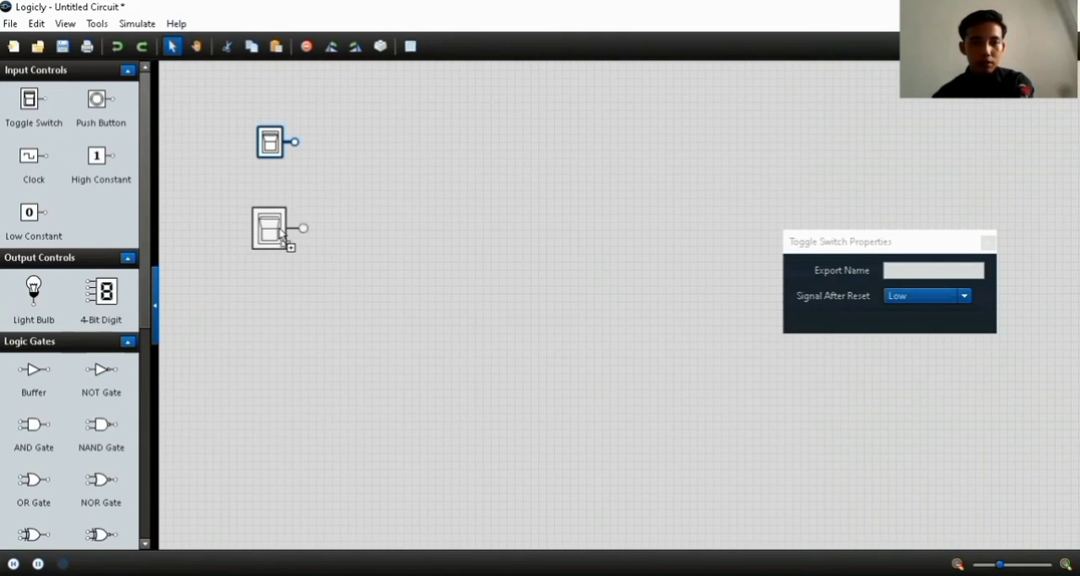
{"action": "left_click_drag", "start_coordinate": [33, 108], "coordinate": [283, 313]}
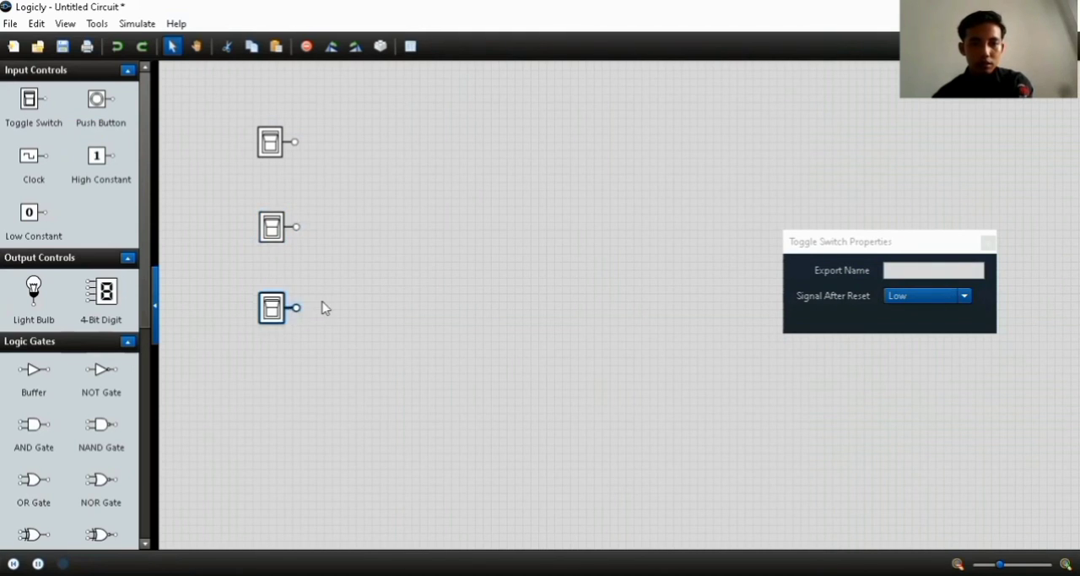
{"action": "scroll", "coordinate": [309, 285], "scroll_direction": "up", "scroll_amount": 2}
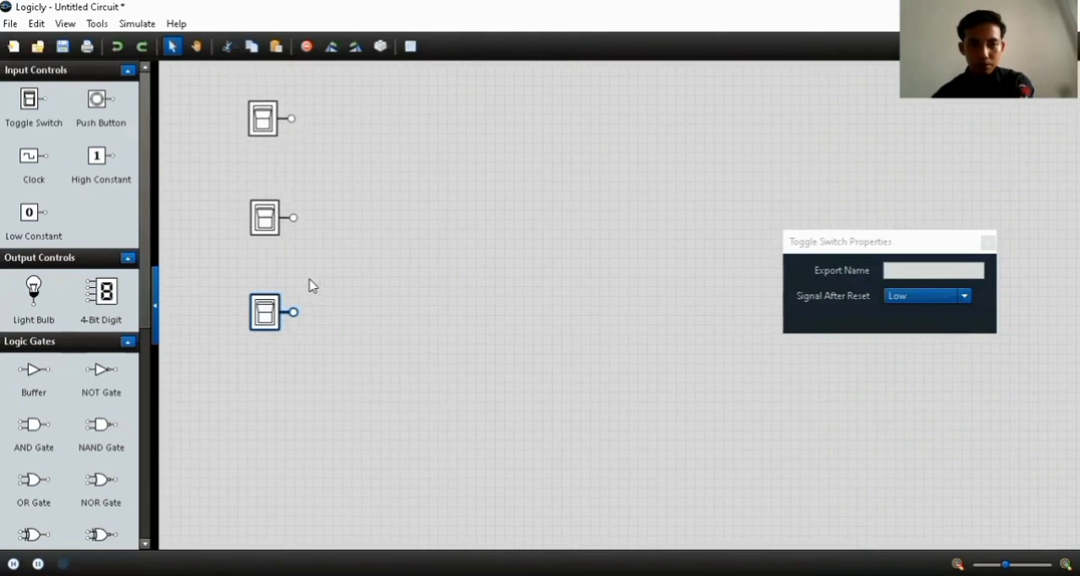
Place a two-input NOR gate level with the top switch, a NOT gate beside the middle switch and a two-input AND gate level with the bottom switch
{"action": "scroll", "coordinate": [309, 285], "scroll_direction": "down", "scroll_amount": 1}
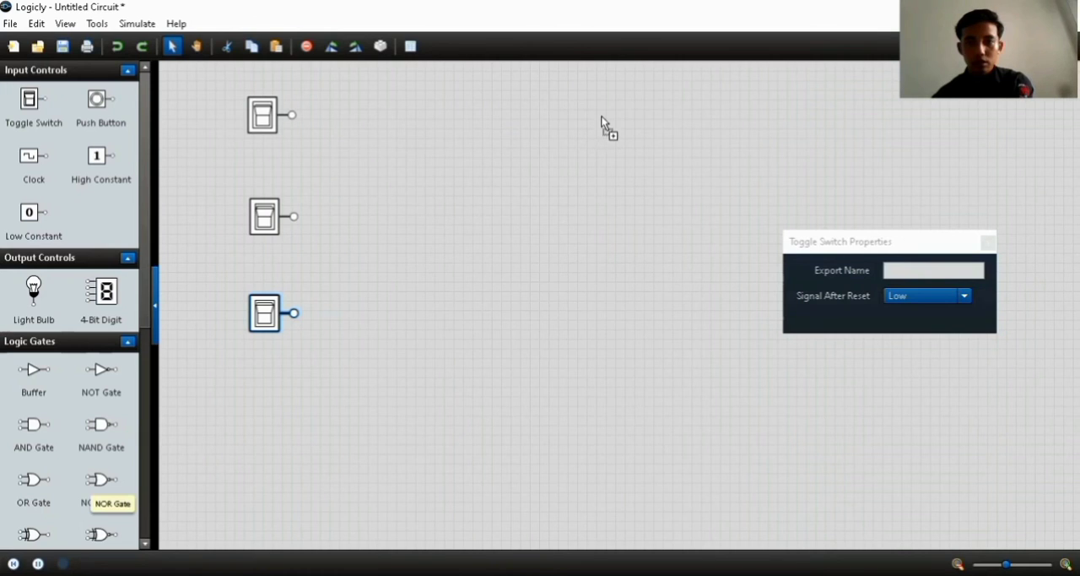
{"action": "left_click_drag", "start_coordinate": [606, 115], "coordinate": [606, 118]}
{"action": "left_click_drag", "start_coordinate": [90, 388], "coordinate": [395, 269]}
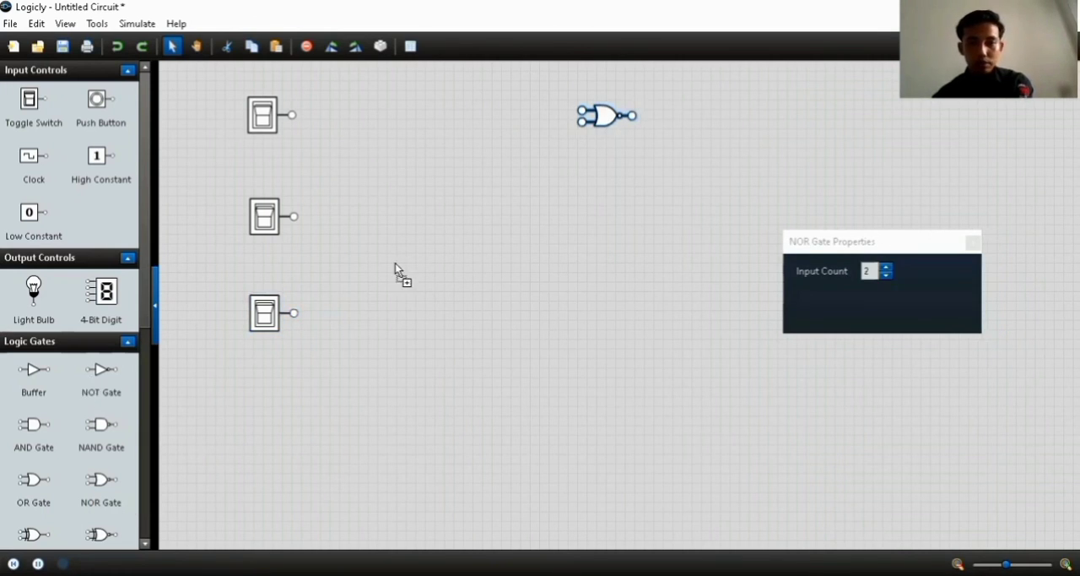
{"action": "left_click_drag", "start_coordinate": [448, 220], "coordinate": [459, 218]}
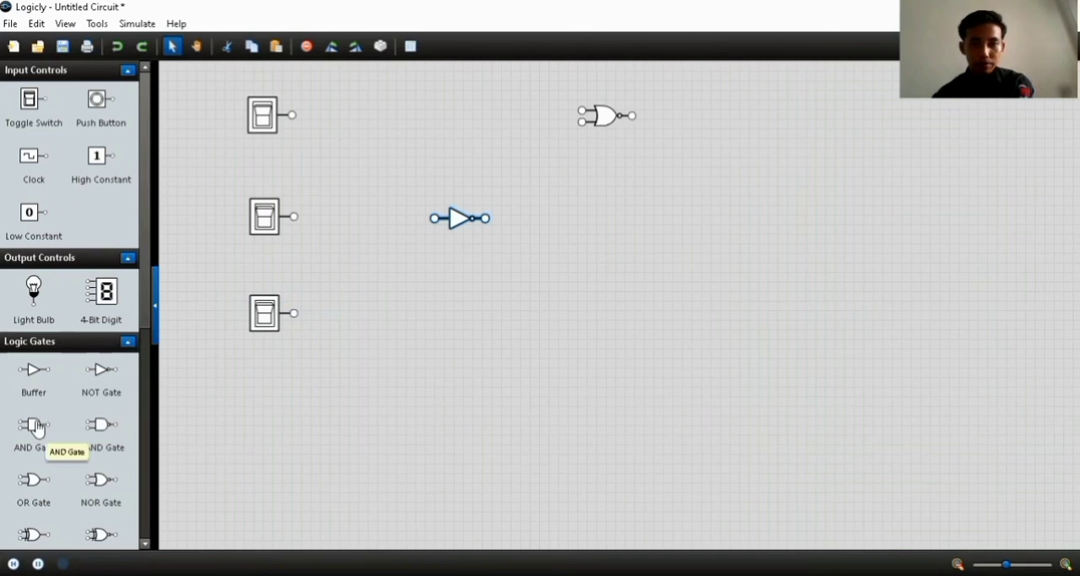
{"action": "left_click_drag", "start_coordinate": [36, 423], "coordinate": [601, 316]}
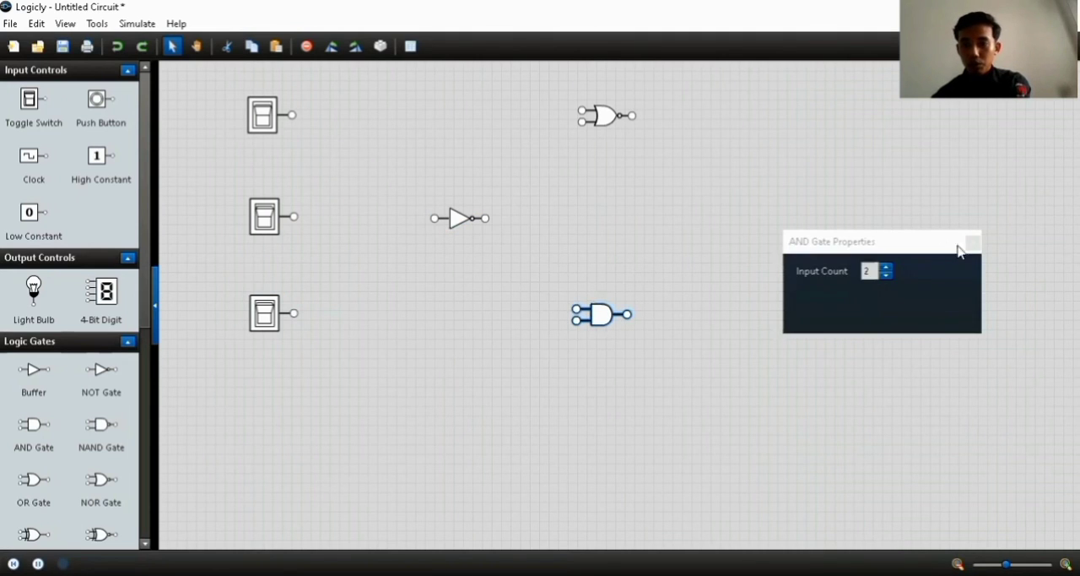
{"action": "left_click", "coordinate": [972, 244]}
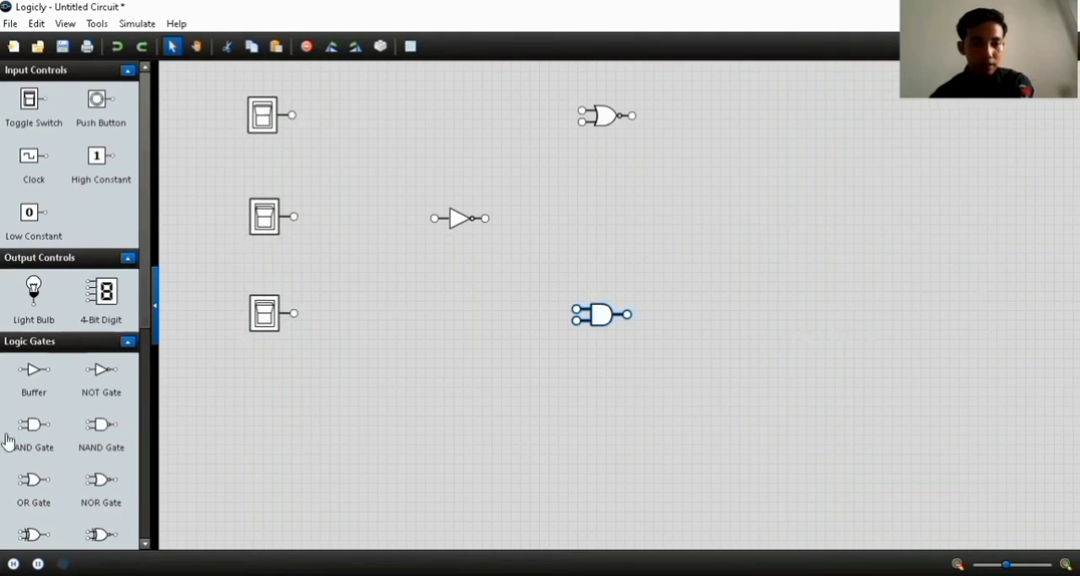
Place a two-input NAND gate beyond the NOR and AND gates, and a light bulb above and beyond it
{"action": "left_click_drag", "start_coordinate": [107, 435], "coordinate": [771, 225]}
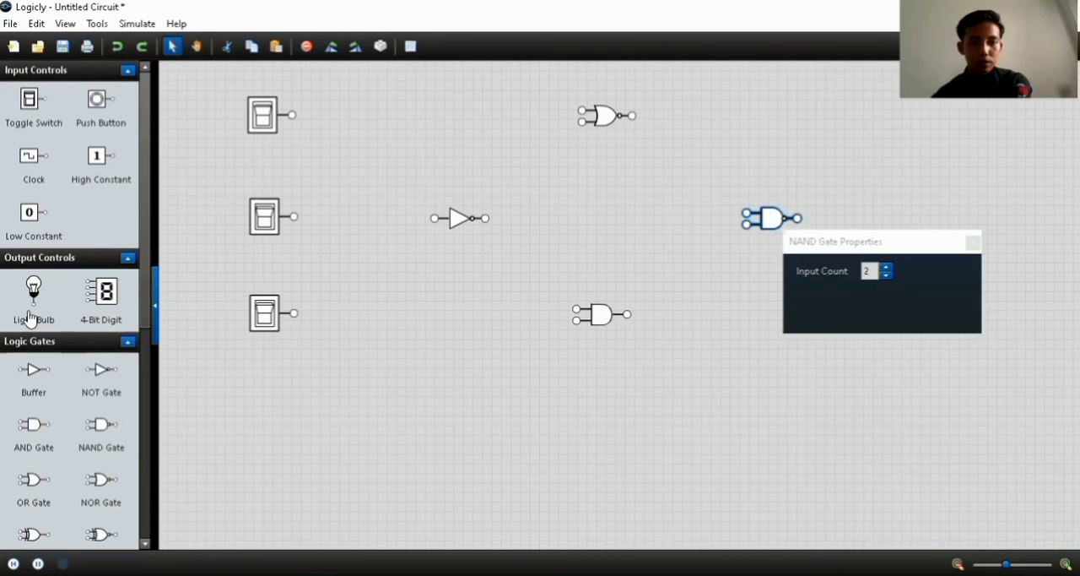
{"action": "left_click_drag", "start_coordinate": [30, 316], "coordinate": [866, 133]}
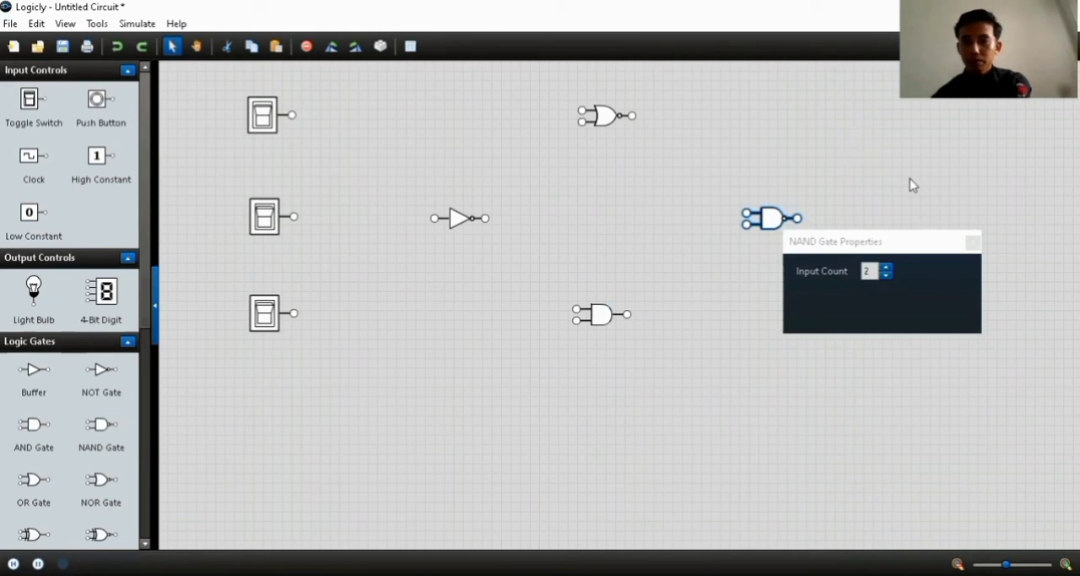
{"action": "left_click", "coordinate": [973, 244]}
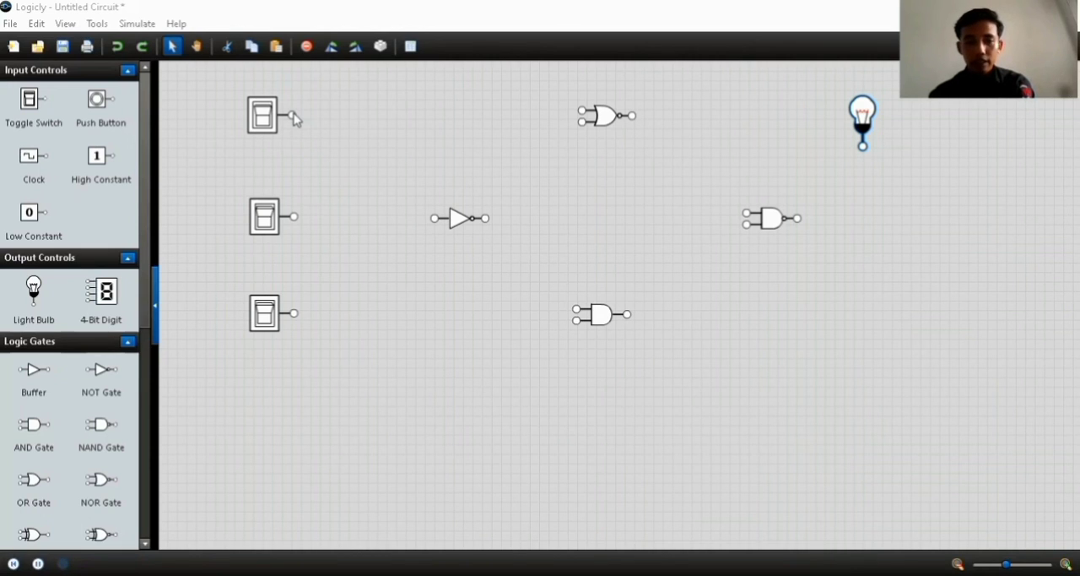
{"action": "left_click", "coordinate": [712, 117]}
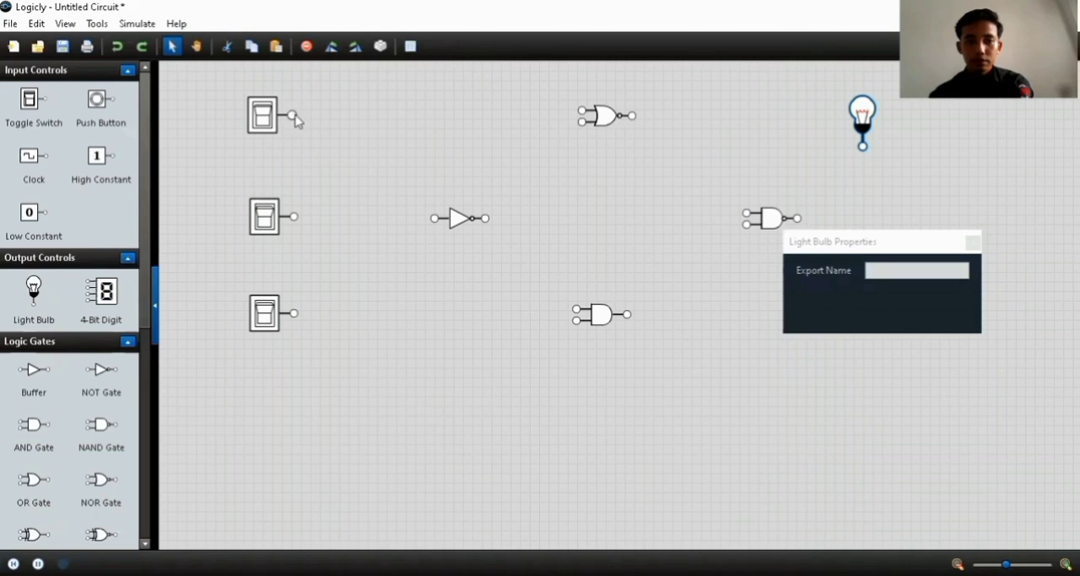
Wire the top and middle switches to NOR, the inverted middle and bottom switches to AND, and both outputs through NAND to the bulb
{"action": "left_click_drag", "start_coordinate": [294, 116], "coordinate": [745, 213]}
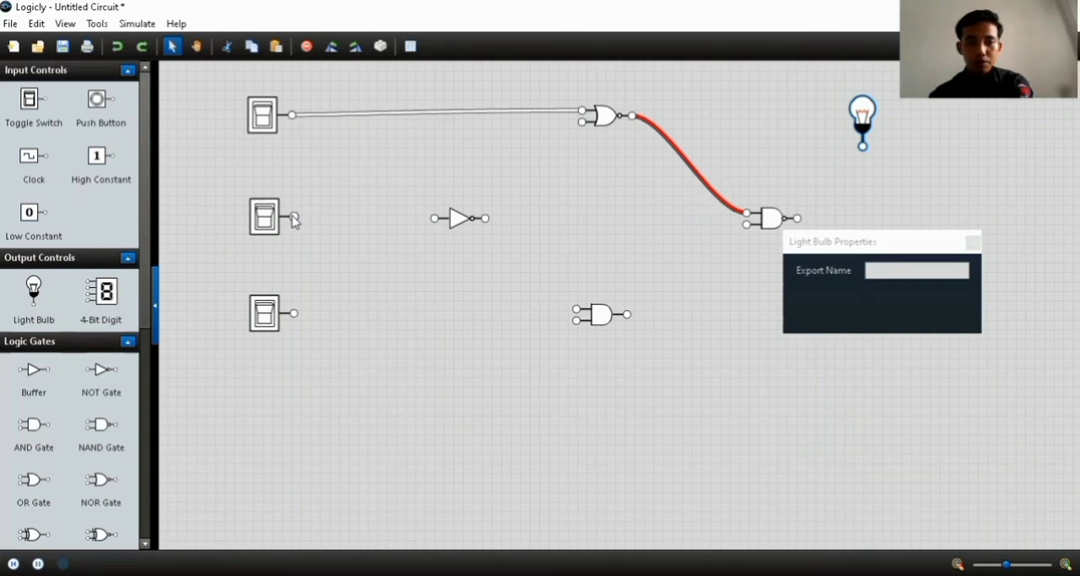
{"action": "left_click_drag", "start_coordinate": [294, 219], "coordinate": [580, 124]}
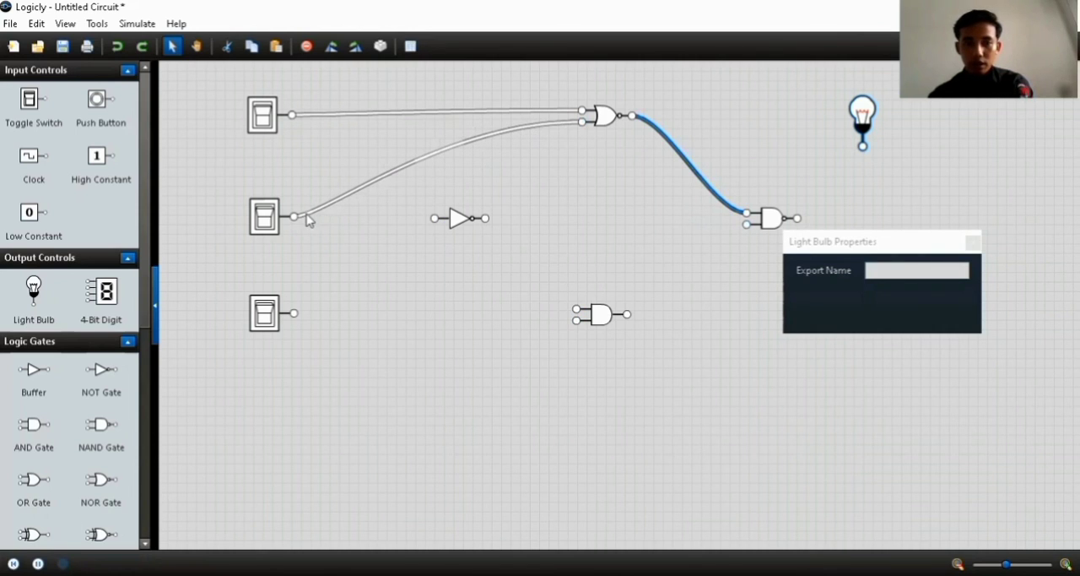
{"action": "left_click_drag", "start_coordinate": [293, 217], "coordinate": [576, 308]}
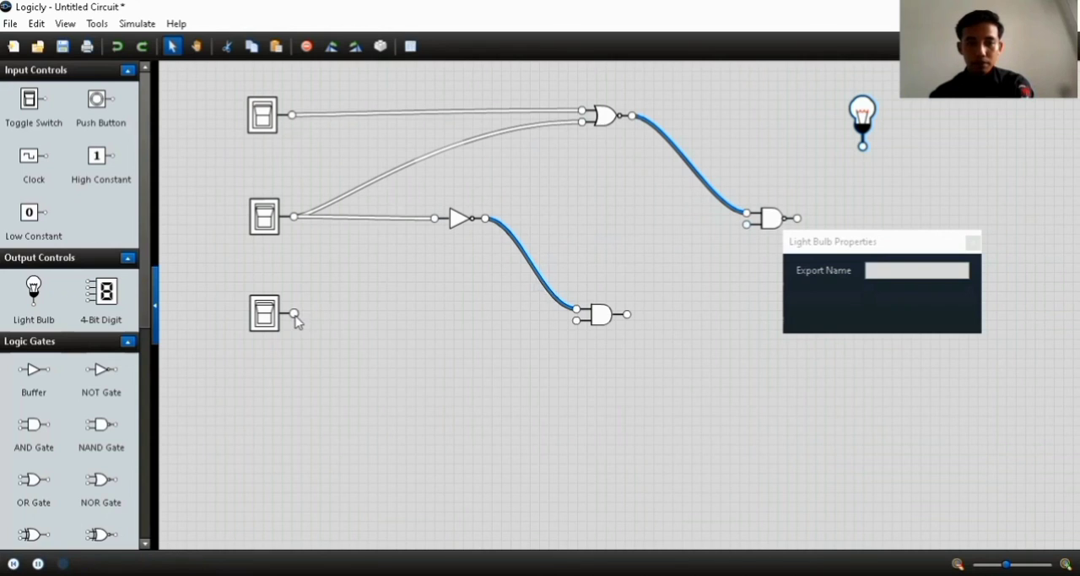
{"action": "left_click_drag", "start_coordinate": [293, 313], "coordinate": [863, 145]}
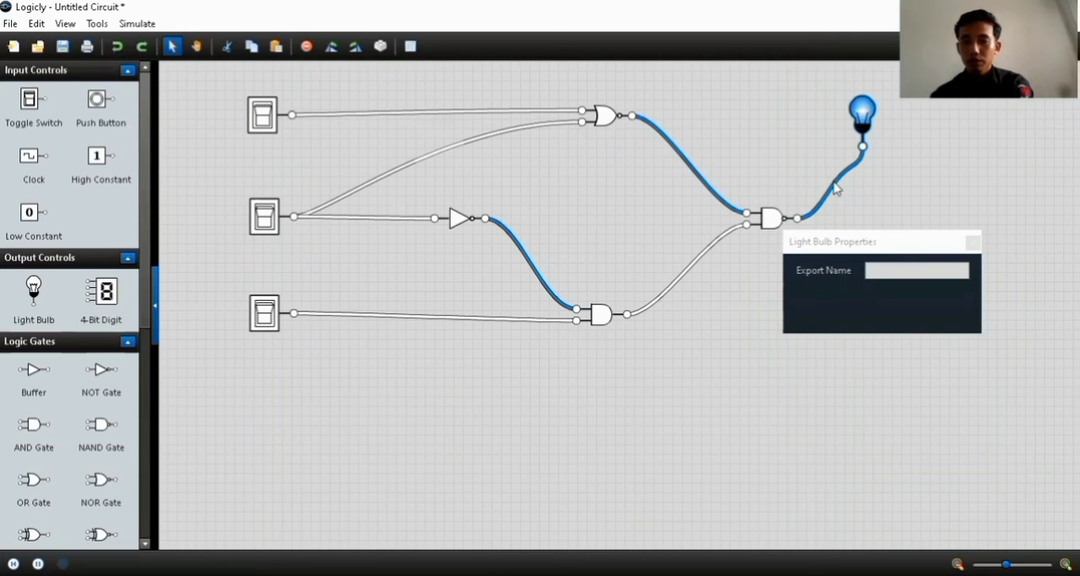
Reroute the NAND-to-bulb wire and the middle switch's wire to the NOR gate into straight horizontal and vertical runs
{"action": "left_click", "coordinate": [839, 189]}
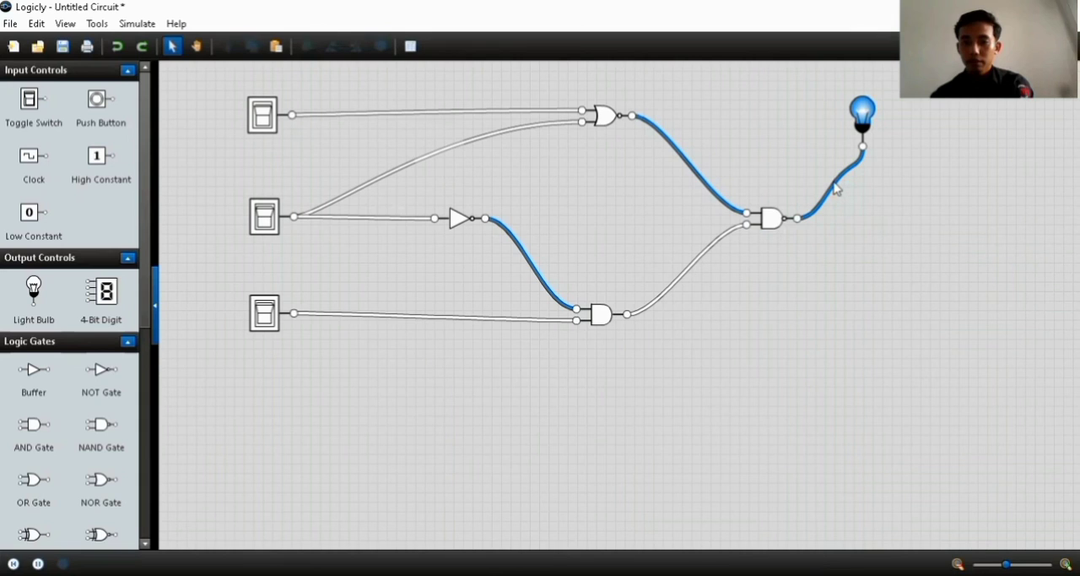
{"action": "left_click_drag", "start_coordinate": [836, 189], "coordinate": [864, 219]}
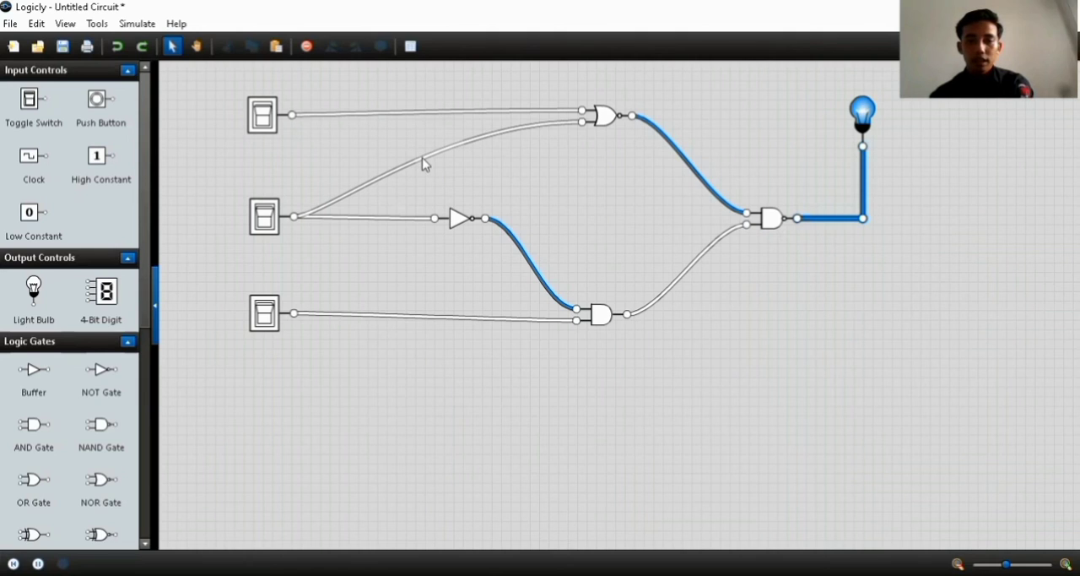
{"action": "left_click_drag", "start_coordinate": [416, 158], "coordinate": [561, 187]}
{"action": "left_click", "coordinate": [444, 149]}
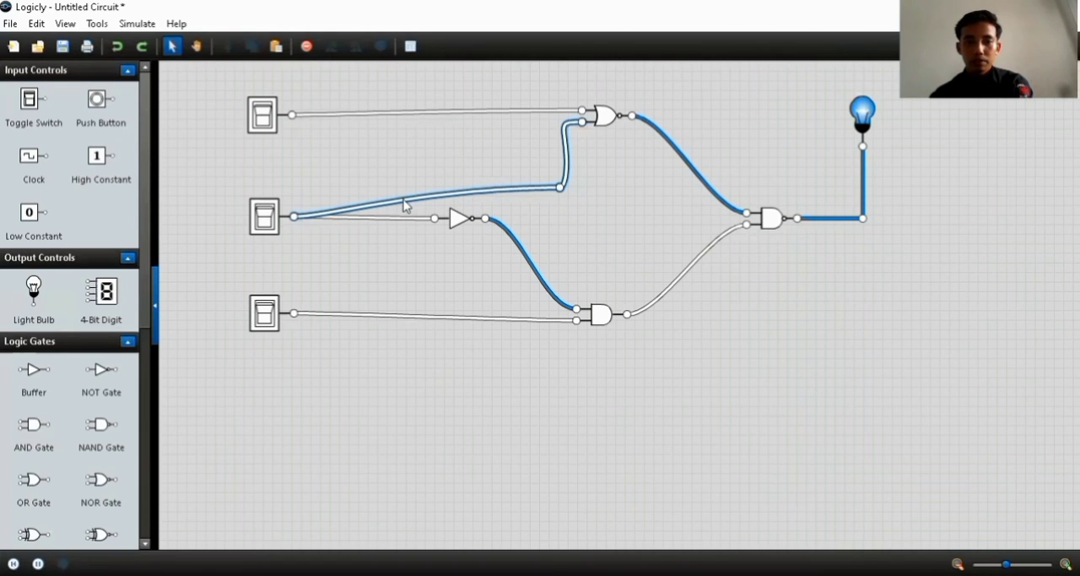
{"action": "left_click_drag", "start_coordinate": [402, 203], "coordinate": [299, 191]}
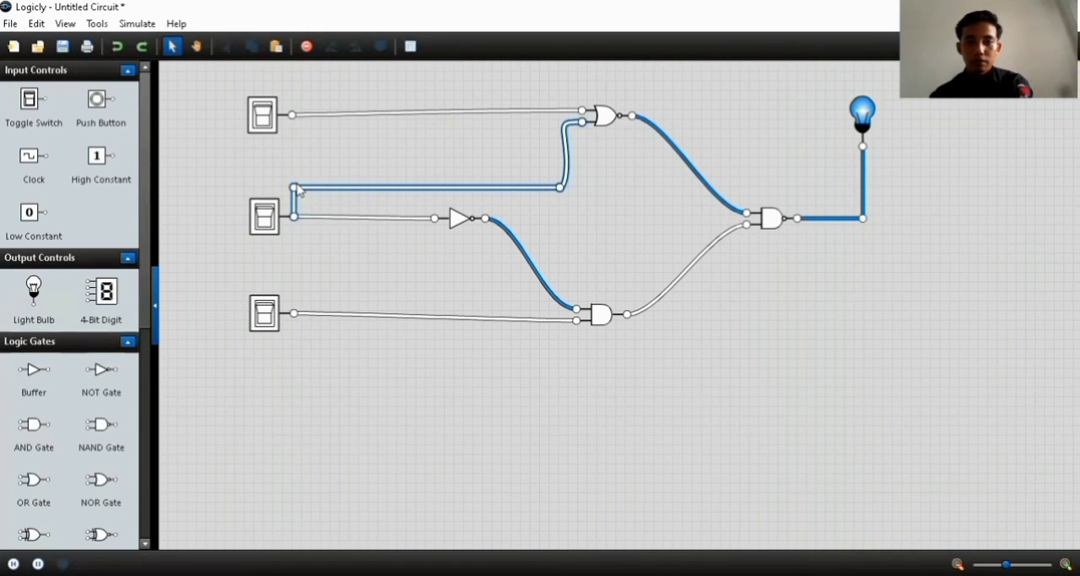
{"action": "left_click", "coordinate": [563, 129]}
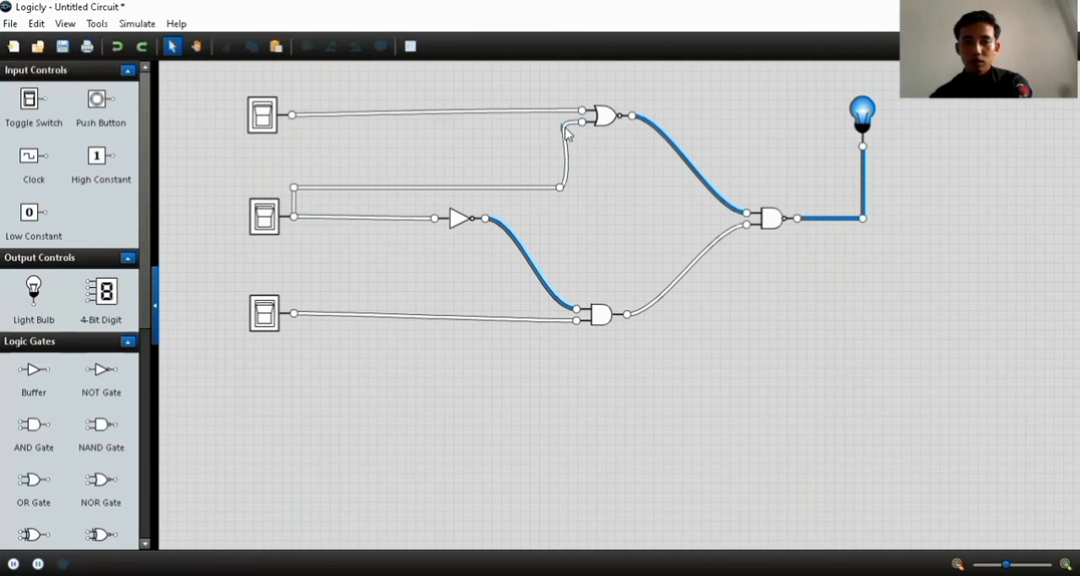
{"action": "left_click", "coordinate": [564, 135]}
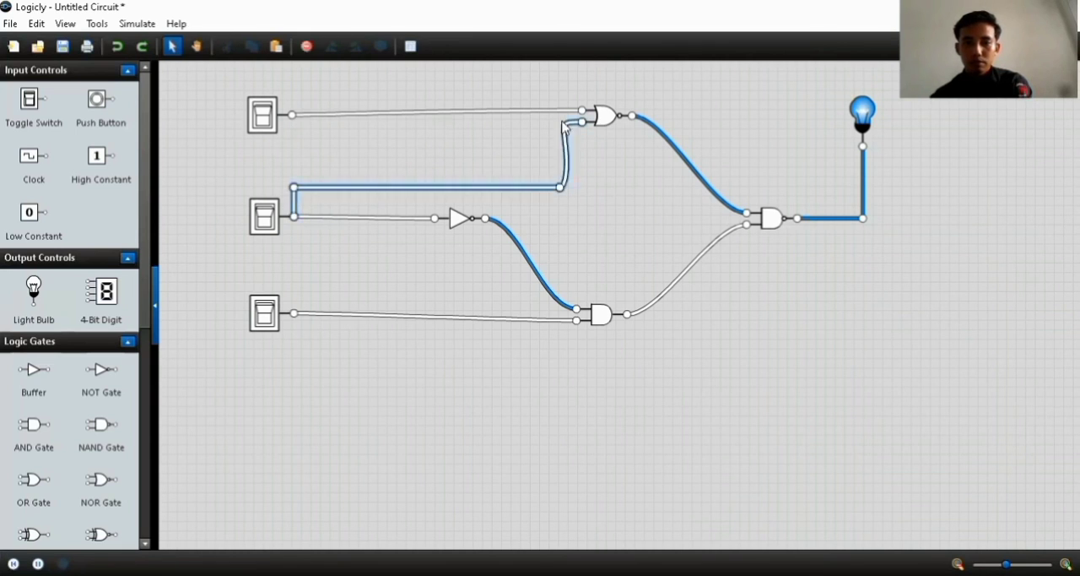
Straighten the top switch's wire to the NOR gate and the bottom switch's wire to the AND gate, adding a bend near each switch
{"action": "left_click", "coordinate": [312, 116]}
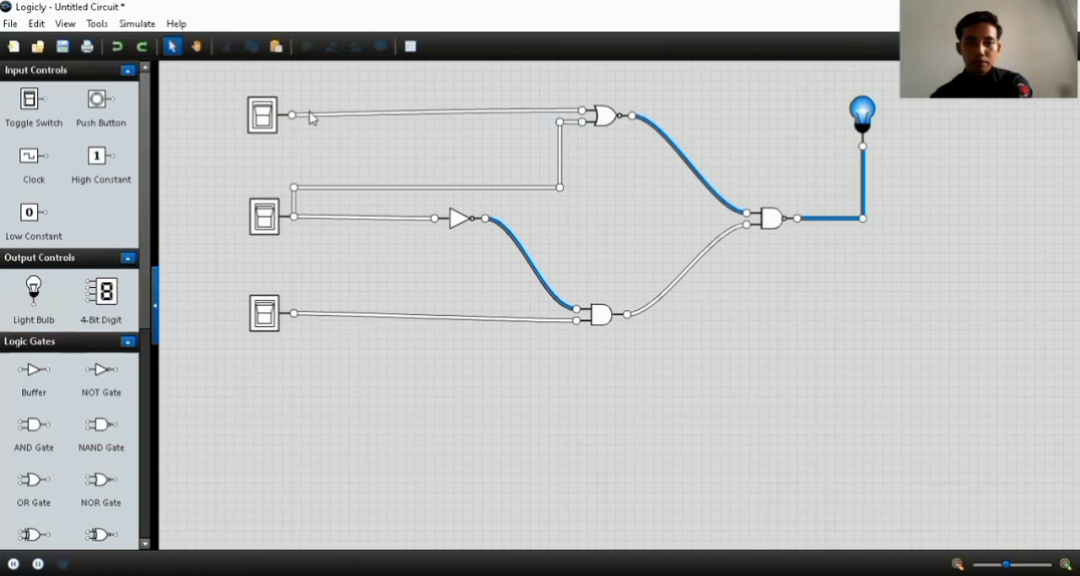
{"action": "left_click", "coordinate": [311, 117]}
{"action": "double_click", "coordinate": [311, 114]}
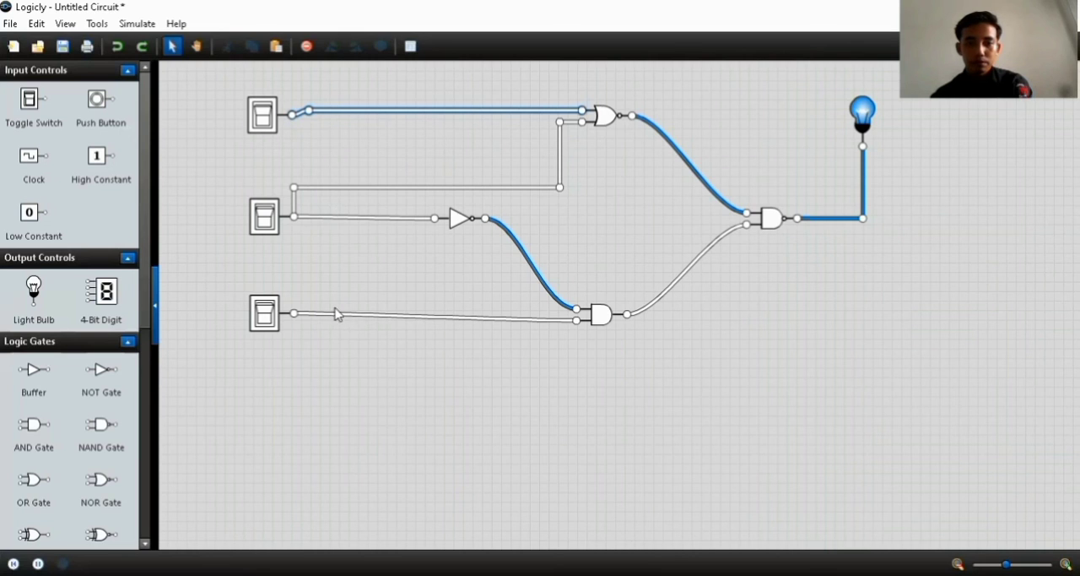
{"action": "left_click", "coordinate": [310, 320]}
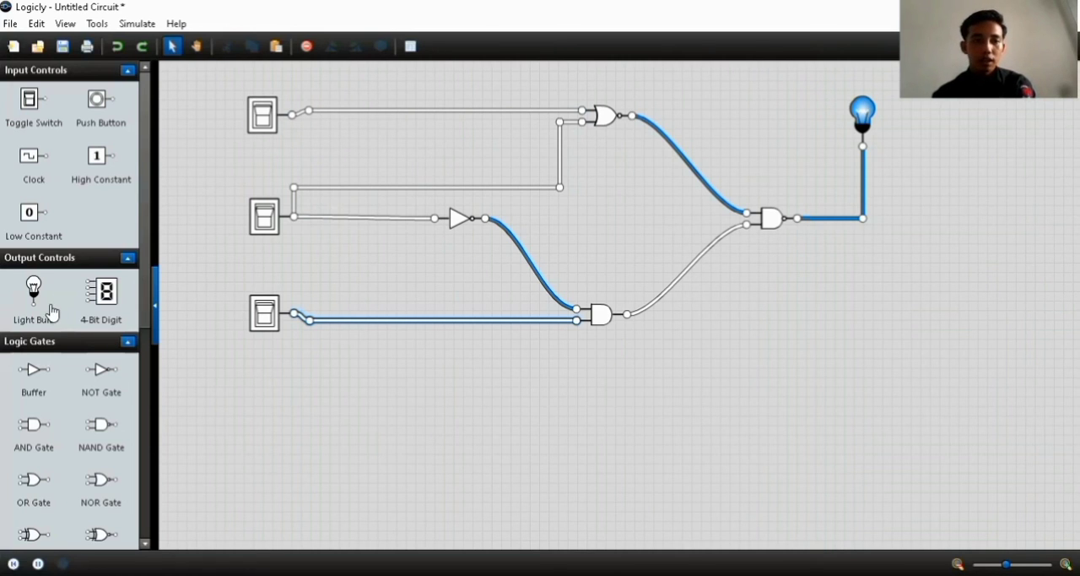
Add a label reading A beside the top toggle switch
{"action": "scroll", "coordinate": [53, 314], "scroll_direction": "down", "scroll_amount": 5}
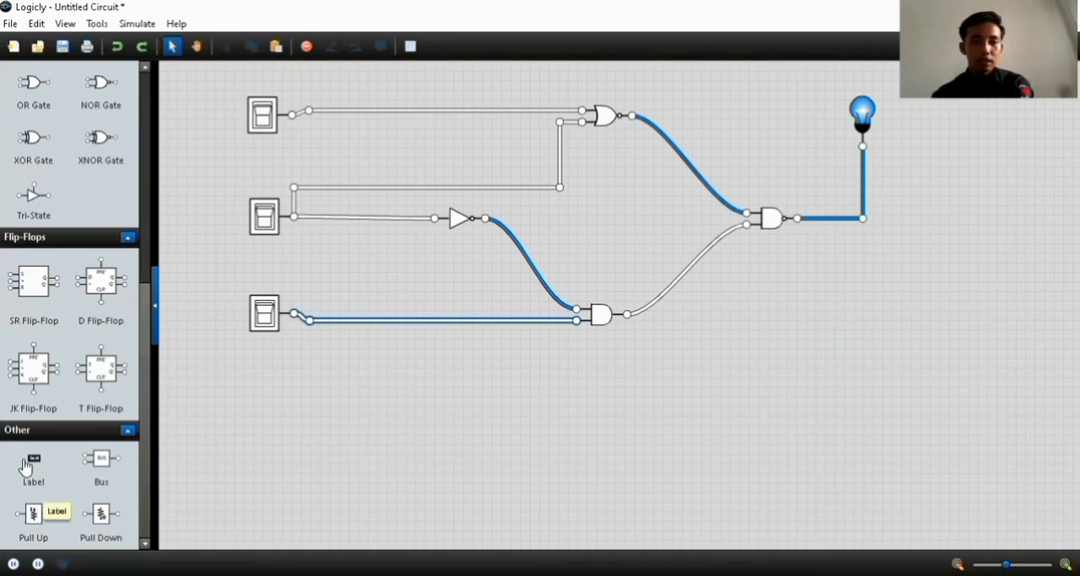
{"action": "left_click_drag", "start_coordinate": [25, 466], "coordinate": [223, 115]}
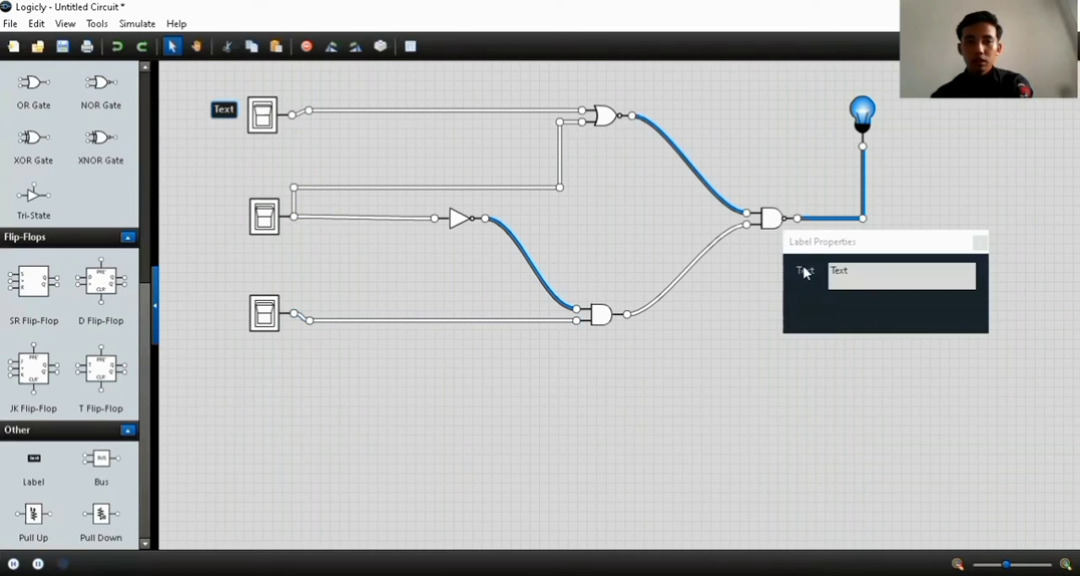
{"action": "left_click", "coordinate": [852, 277]}
{"action": "key", "text": "BackSpace"}
{"action": "key", "text": "BackSpace"}
{"action": "key", "text": "BackSpace"}
{"action": "key", "text": "BackSpace"}
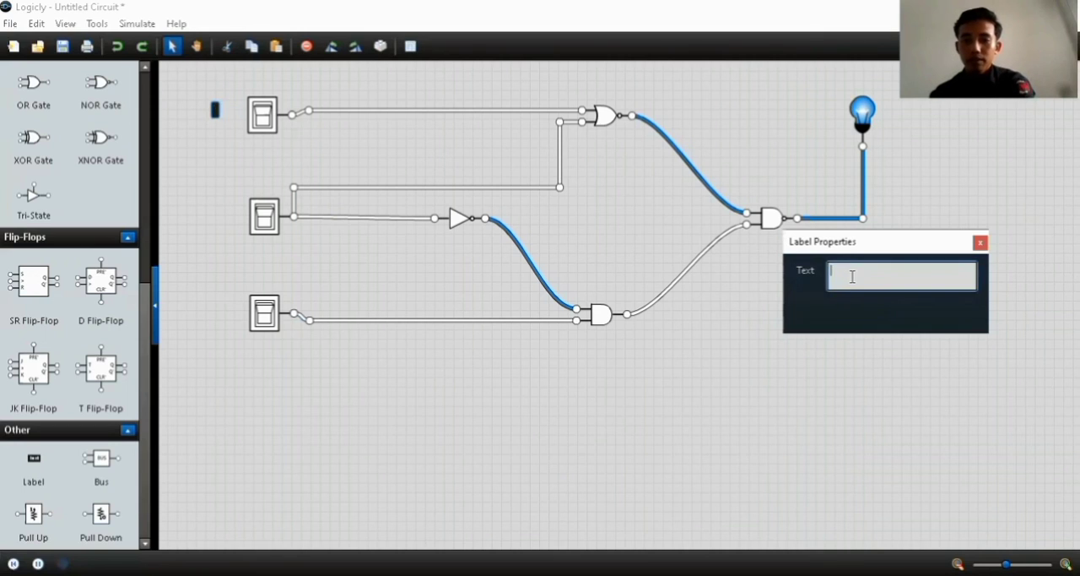
{"action": "type", "text": "a"}
{"action": "key", "text": "BackSpace"}
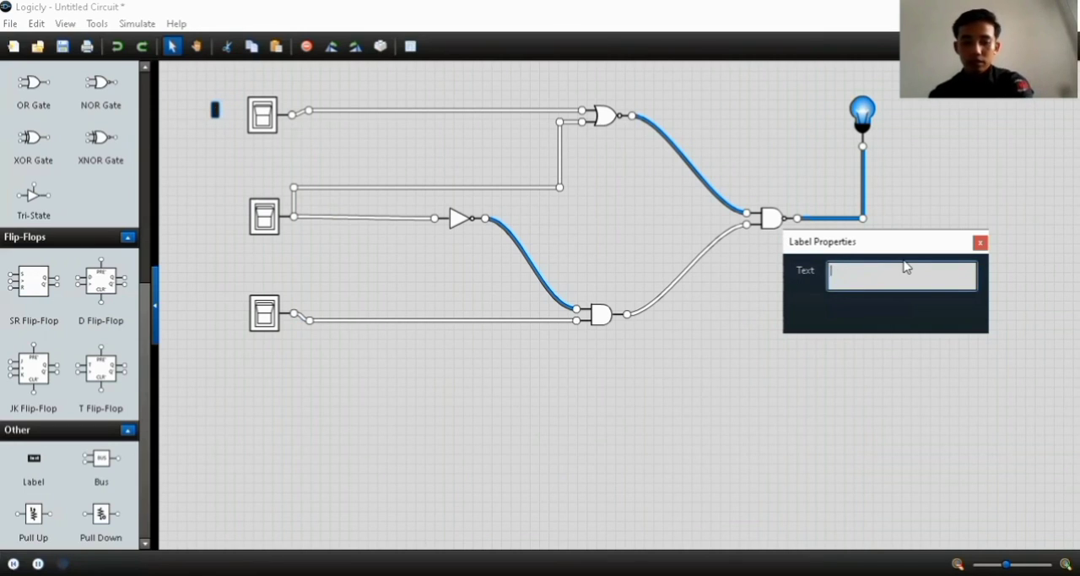
{"action": "type", "text": "A"}
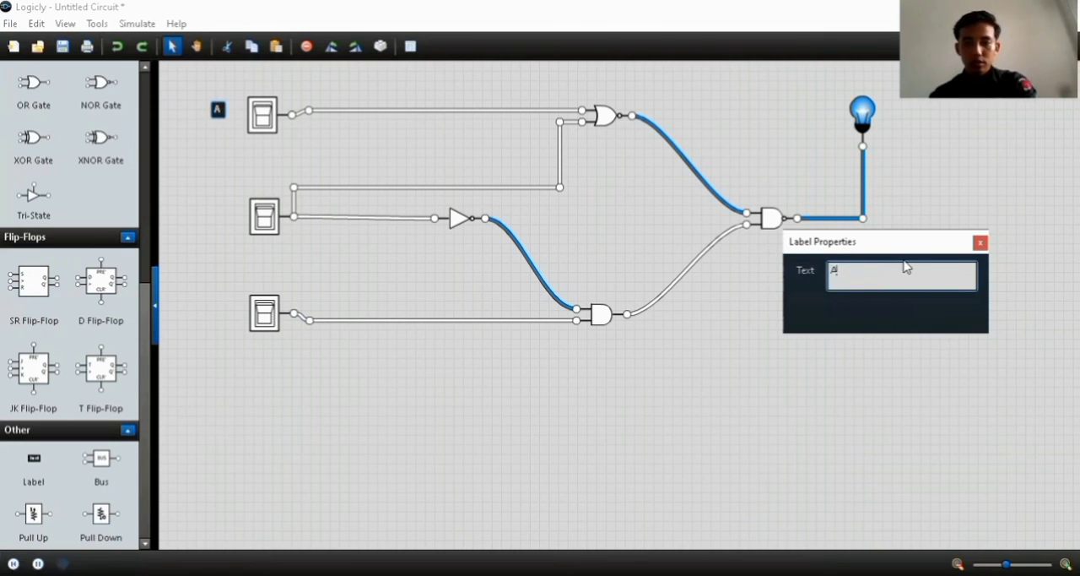
{"action": "left_click", "coordinate": [980, 243]}
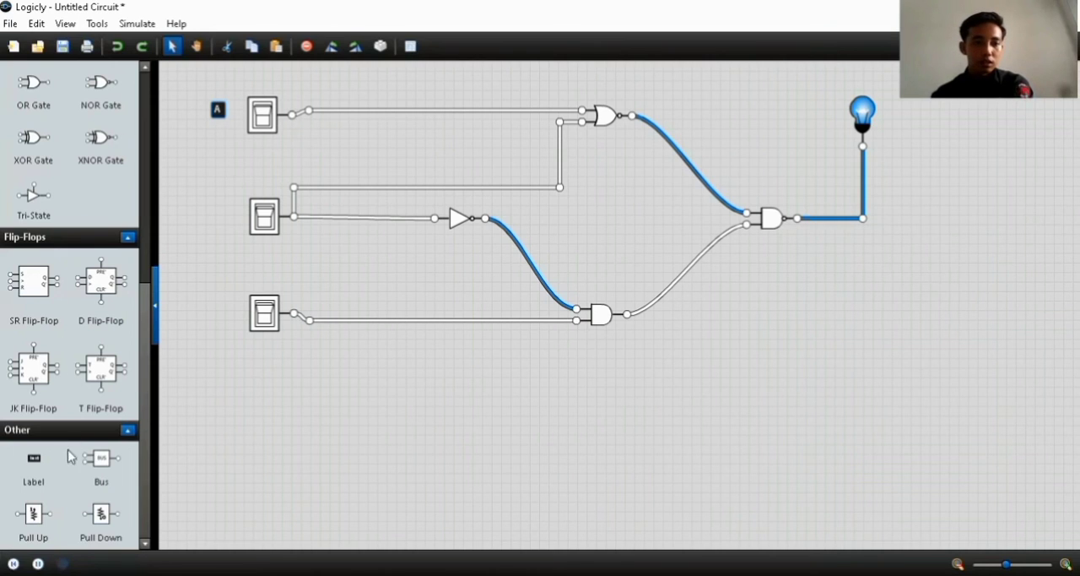
Add a label reading B beside the middle toggle switch
{"action": "left_click_drag", "start_coordinate": [30, 466], "coordinate": [228, 211]}
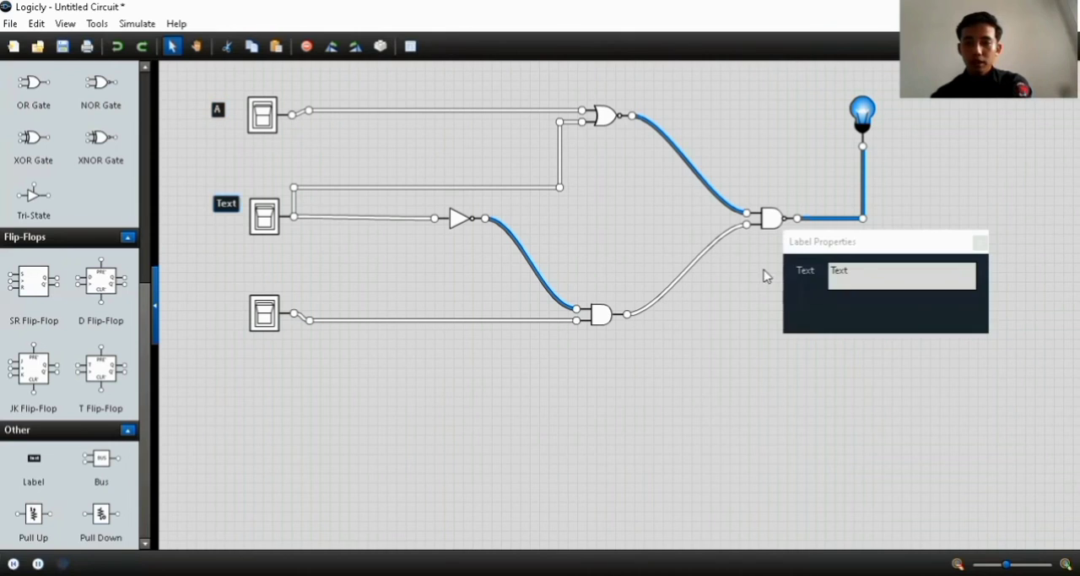
{"action": "left_click", "coordinate": [865, 277]}
{"action": "key", "text": "BackSpace"}
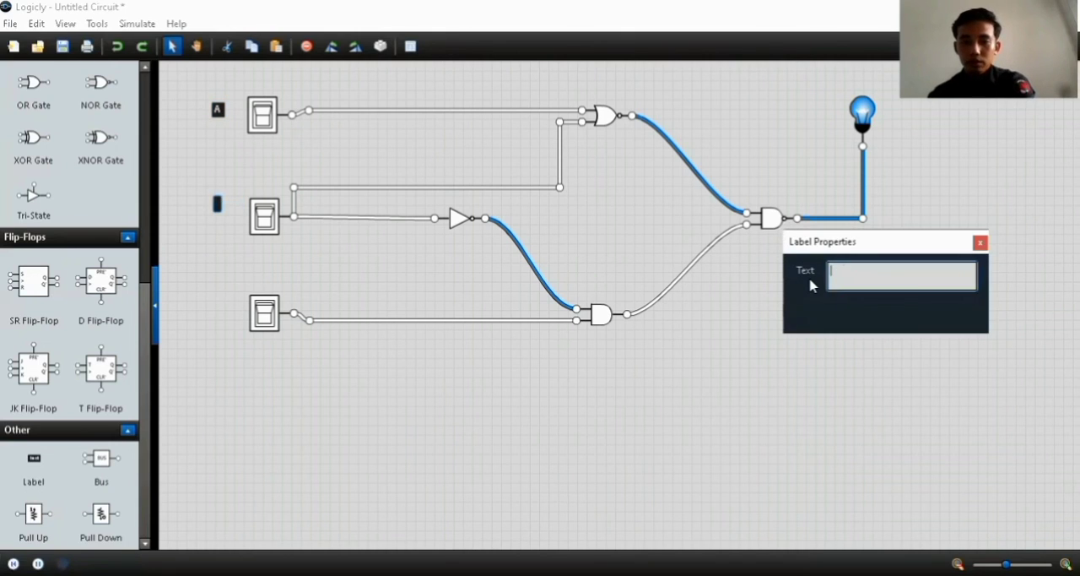
{"action": "type", "text": "B"}
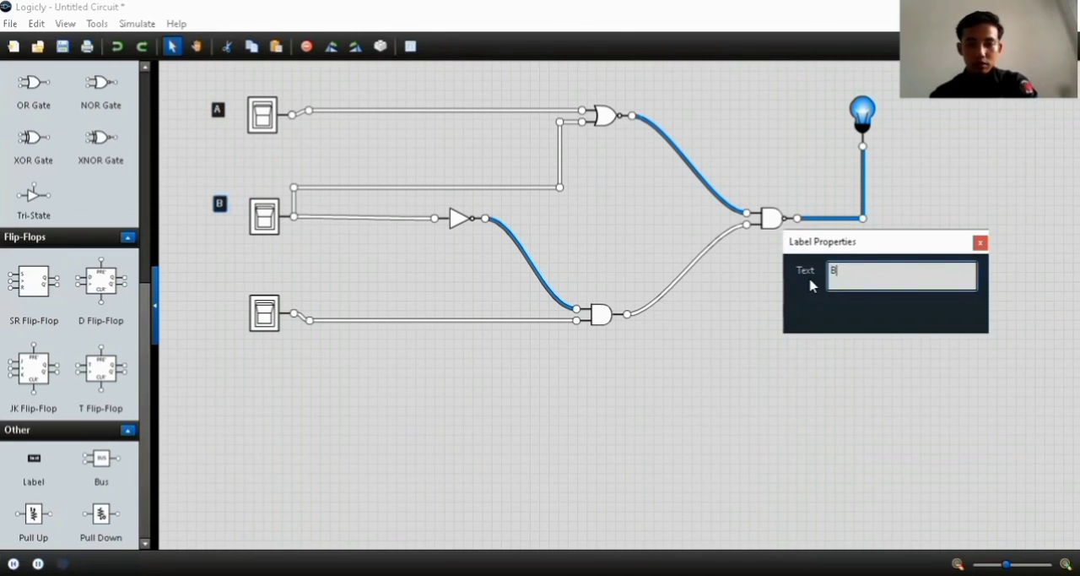
Add a label reading C beside the bottom toggle switch
{"action": "left_click", "coordinate": [979, 243]}
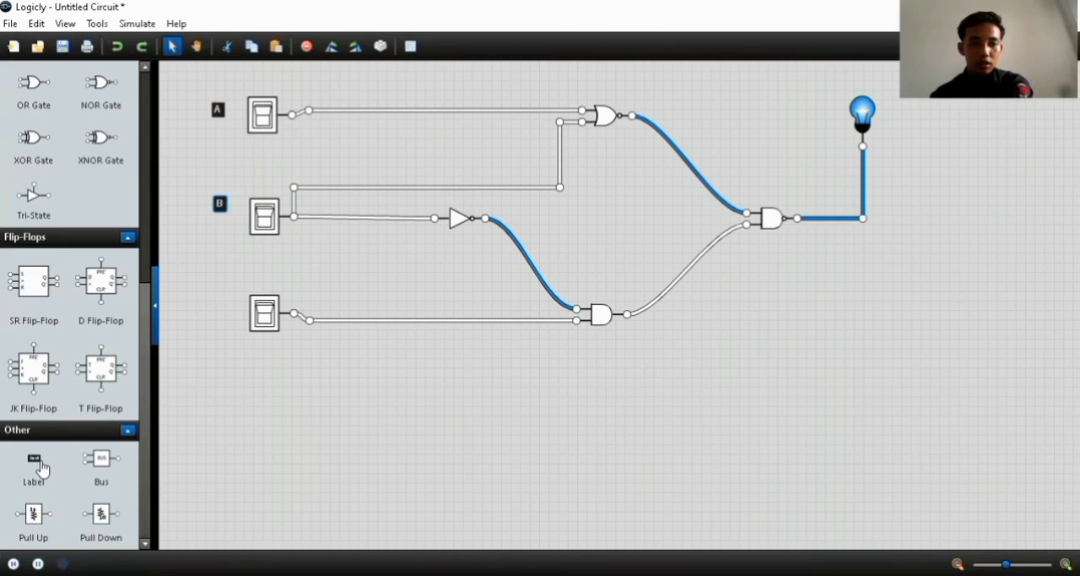
{"action": "left_click_drag", "start_coordinate": [42, 469], "coordinate": [221, 306]}
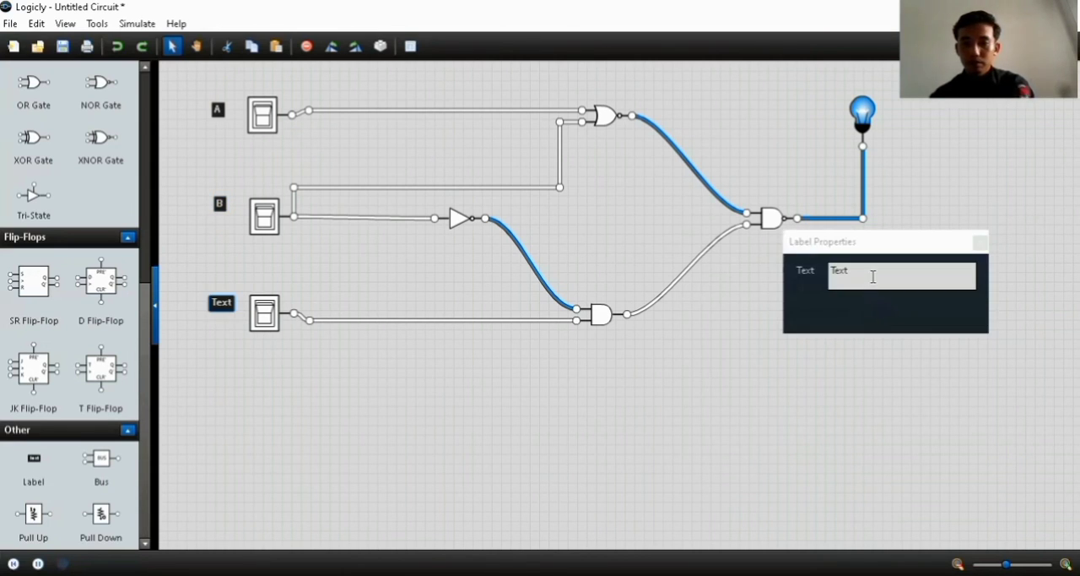
{"action": "left_click", "coordinate": [873, 281]}
{"action": "key", "text": "BackSpace"}
{"action": "key", "text": "BackSpace"}
{"action": "key", "text": "BackSpace"}
{"action": "key", "text": "BackSpace"}
{"action": "type", "text": "C"}
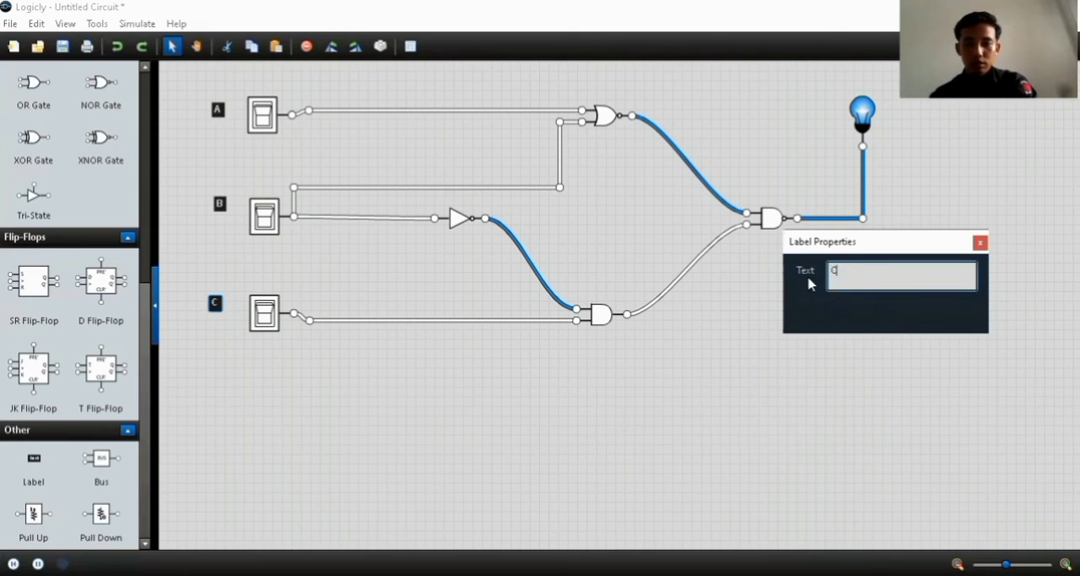
{"action": "left_click", "coordinate": [979, 243]}
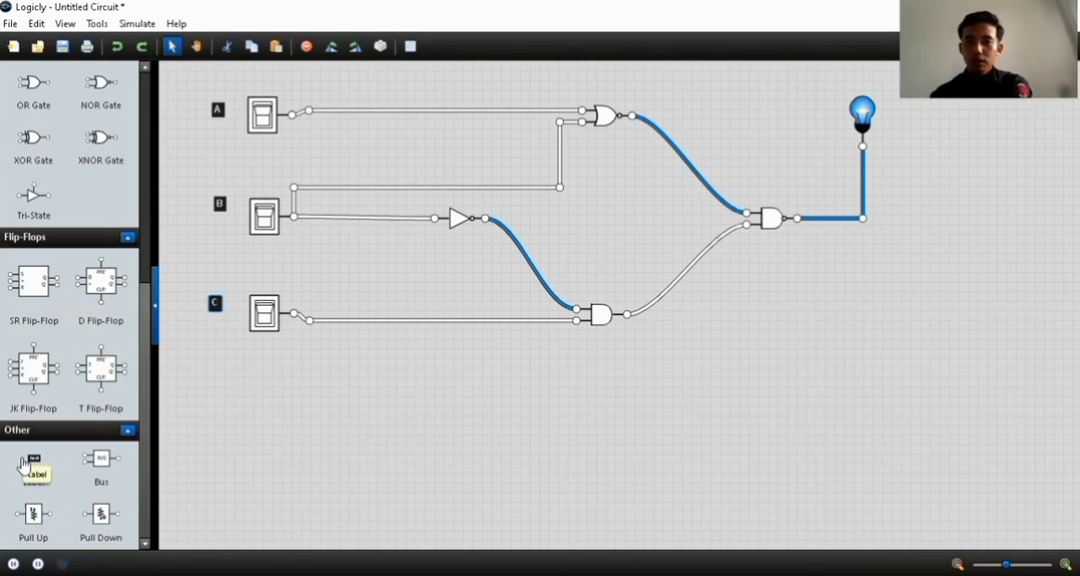
Add a label reading (A+B)' above the NOR gate
{"action": "left_click_drag", "start_coordinate": [24, 464], "coordinate": [715, 94]}
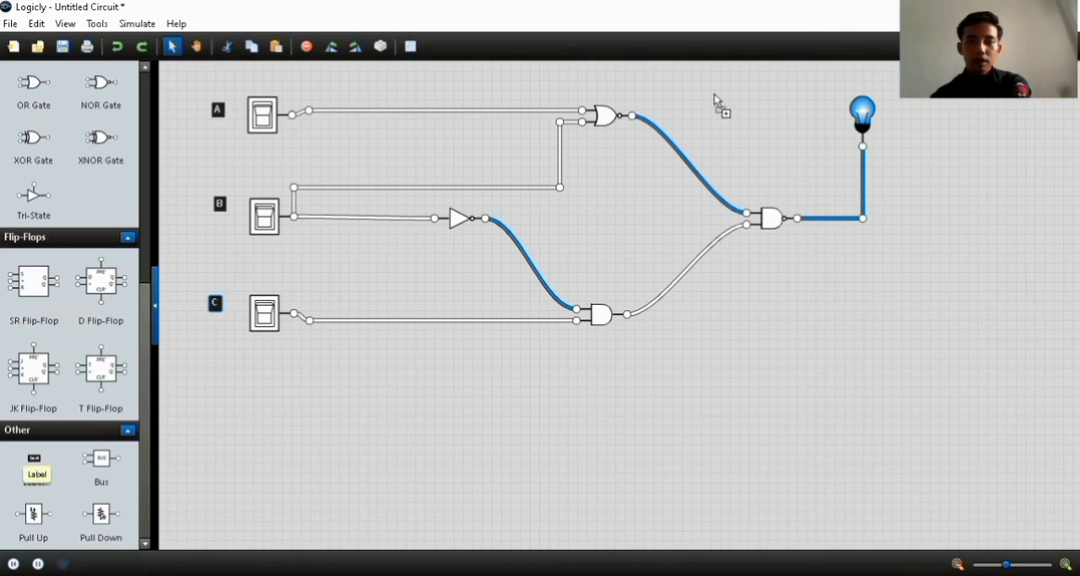
{"action": "left_click_drag", "start_coordinate": [597, 81], "coordinate": [579, 75]}
{"action": "key", "text": "BackSpace"}
{"action": "key", "text": "BackSpace"}
{"action": "key", "text": "BackSpace"}
{"action": "key", "text": "BackSpace"}
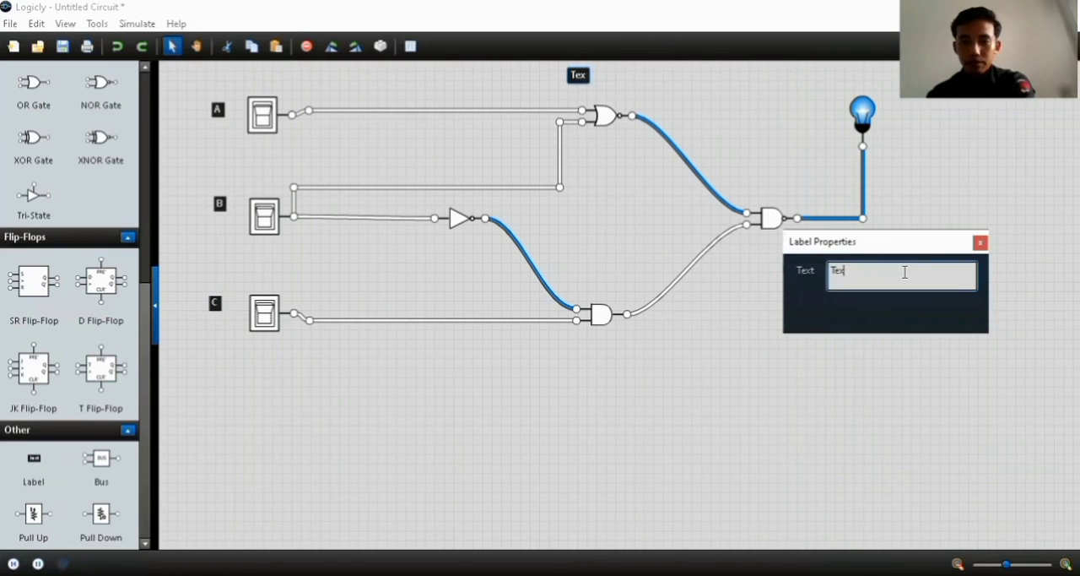
{"action": "type", "text": "A"}
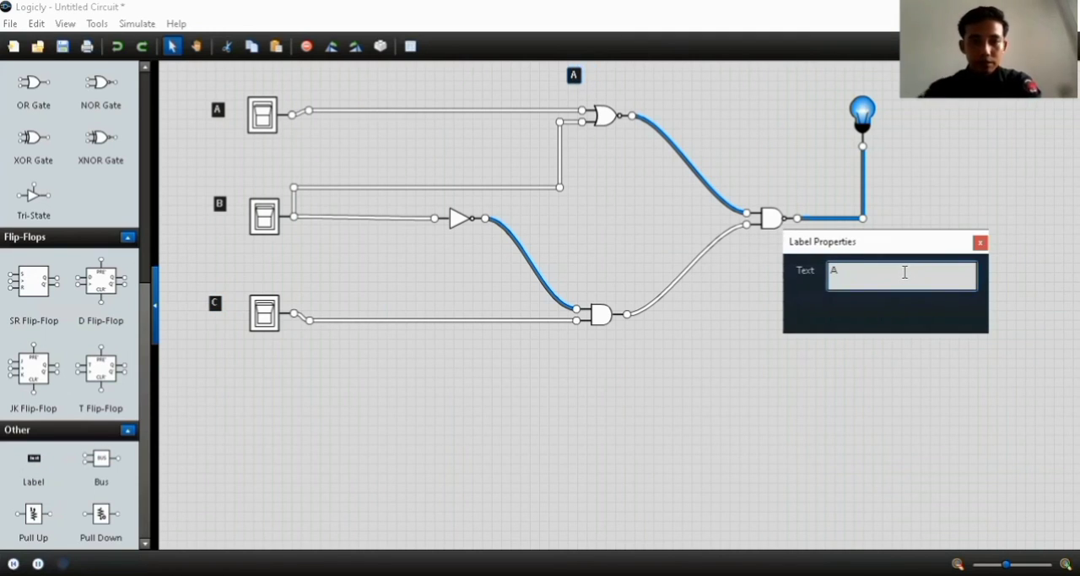
{"action": "type", "text": "+"}
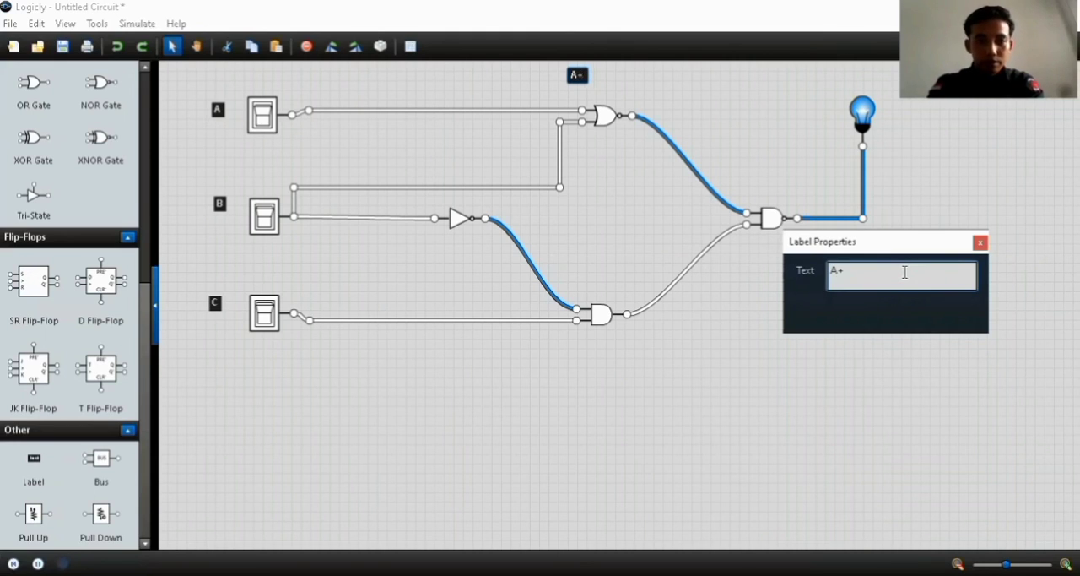
{"action": "type", "text": "B"}
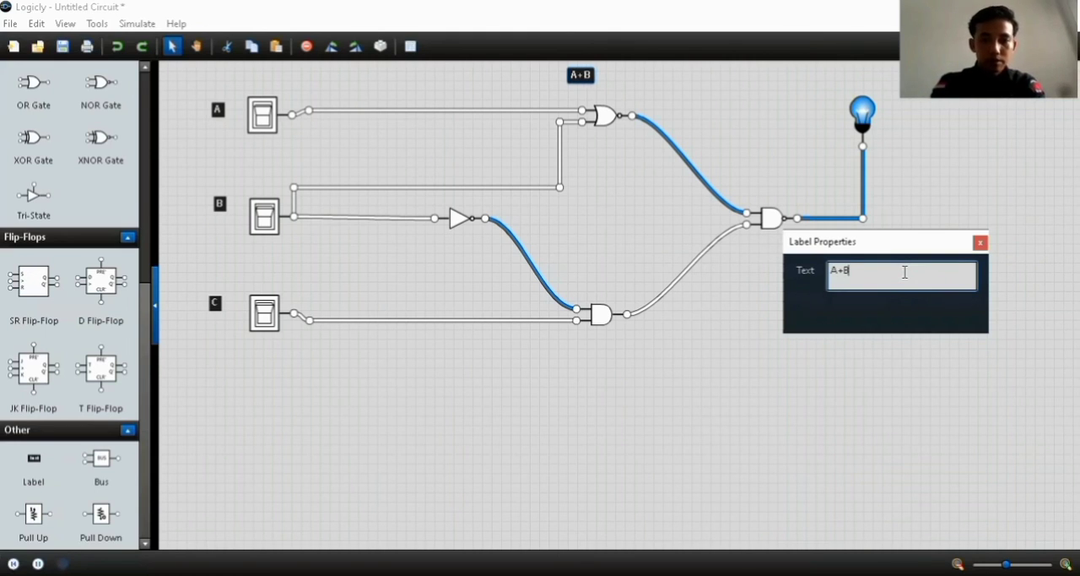
{"action": "type", "text": ")'"}
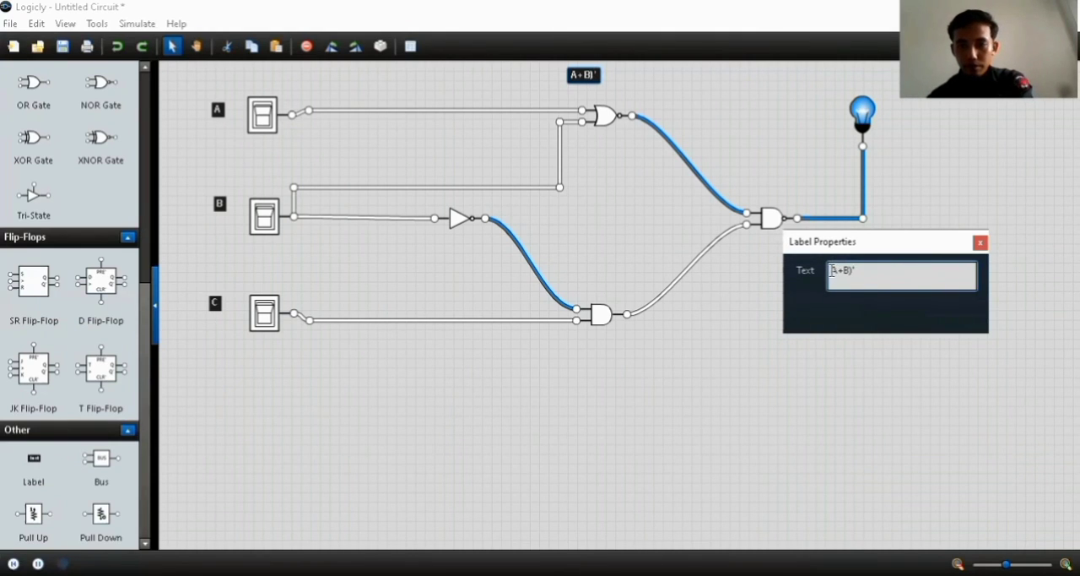
{"action": "left_click", "coordinate": [832, 270]}
{"action": "type", "text": "("}
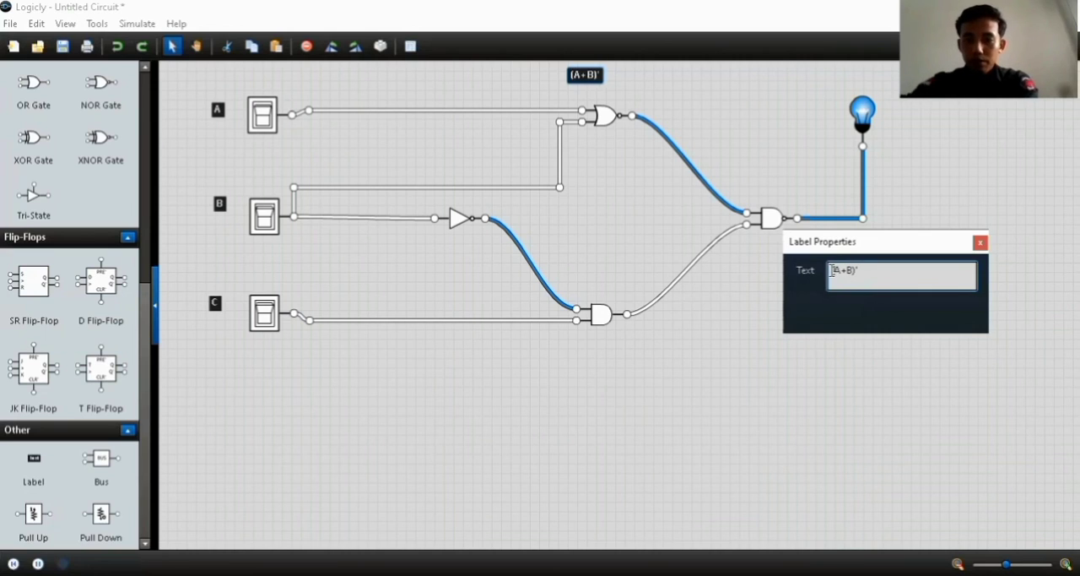
{"action": "left_click", "coordinate": [981, 243]}
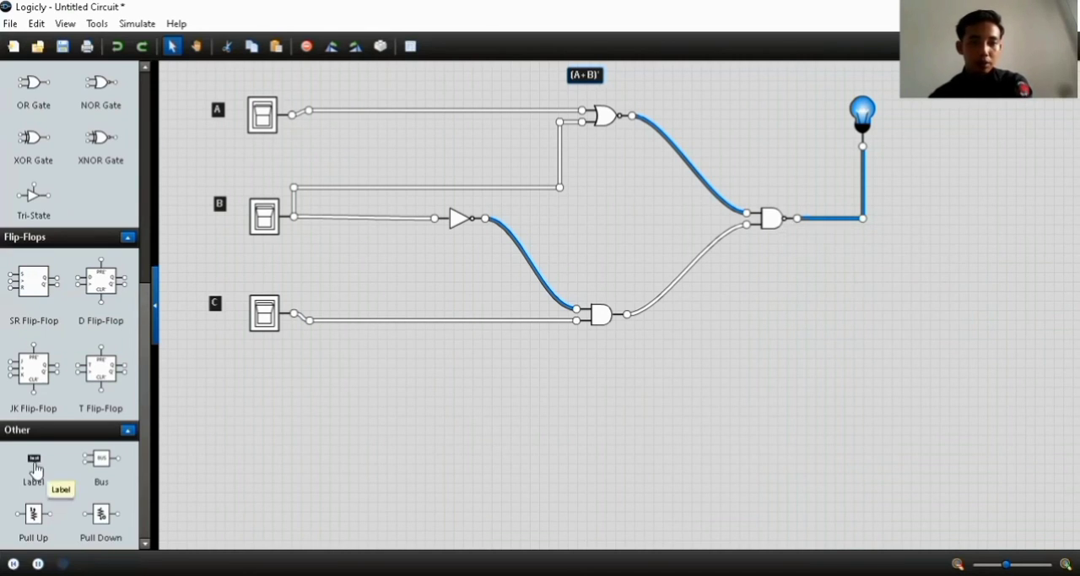
Add a label reading B' below the NOT gate
{"action": "left_click_drag", "start_coordinate": [36, 460], "coordinate": [460, 244]}
{"action": "left_click", "coordinate": [923, 273]}
{"action": "key", "text": "BackSpace"}
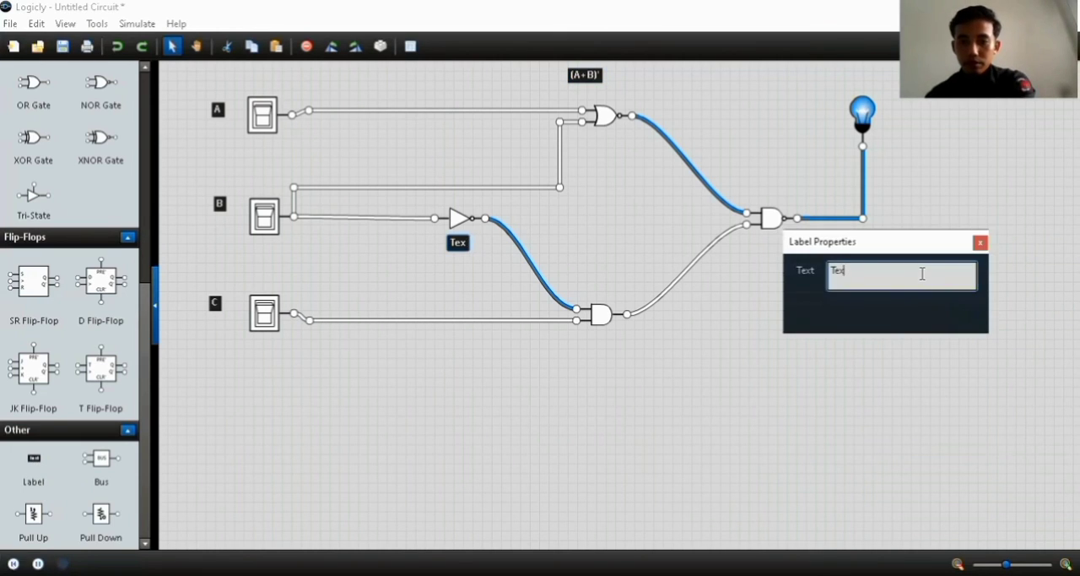
{"action": "key", "text": "BackSpace"}
{"action": "key", "text": "BackSpace"}
{"action": "key", "text": "BackSpace"}
{"action": "type", "text": "B'"}
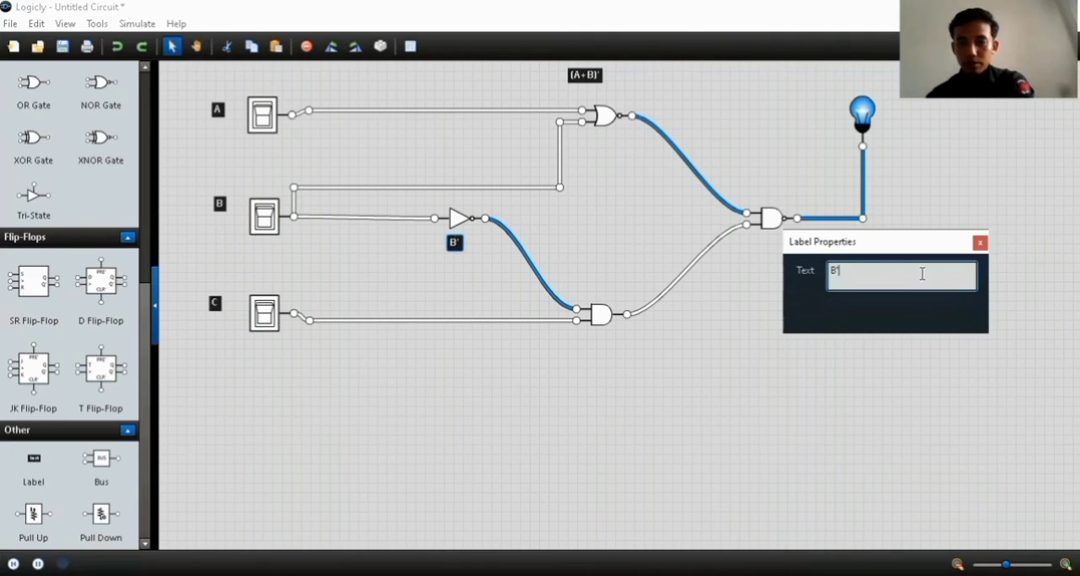
{"action": "left_click", "coordinate": [980, 245]}
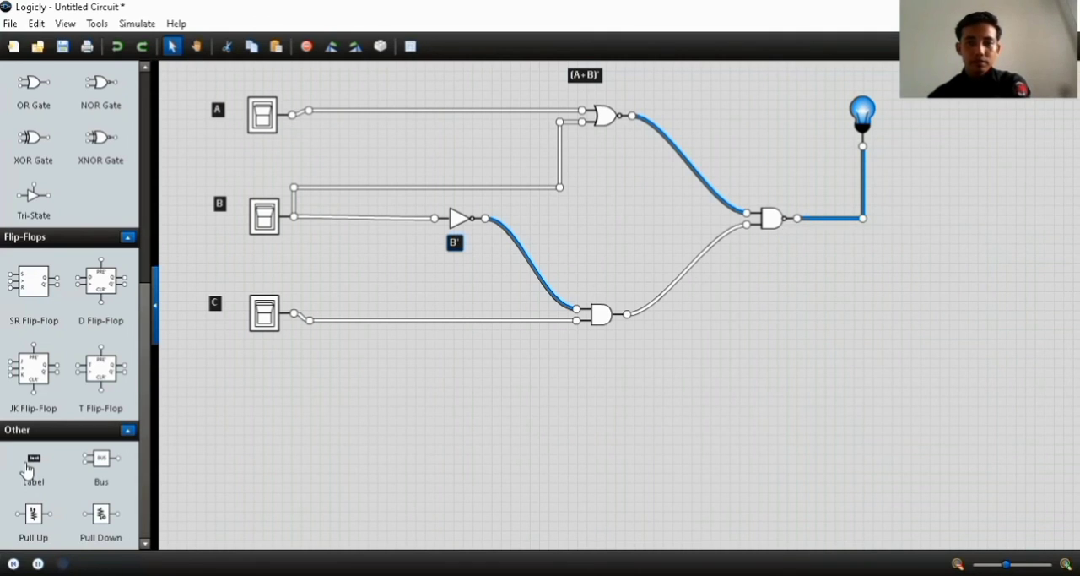
Add a label reading B'.C below the AND gate
{"action": "left_click_drag", "start_coordinate": [28, 469], "coordinate": [592, 353]}
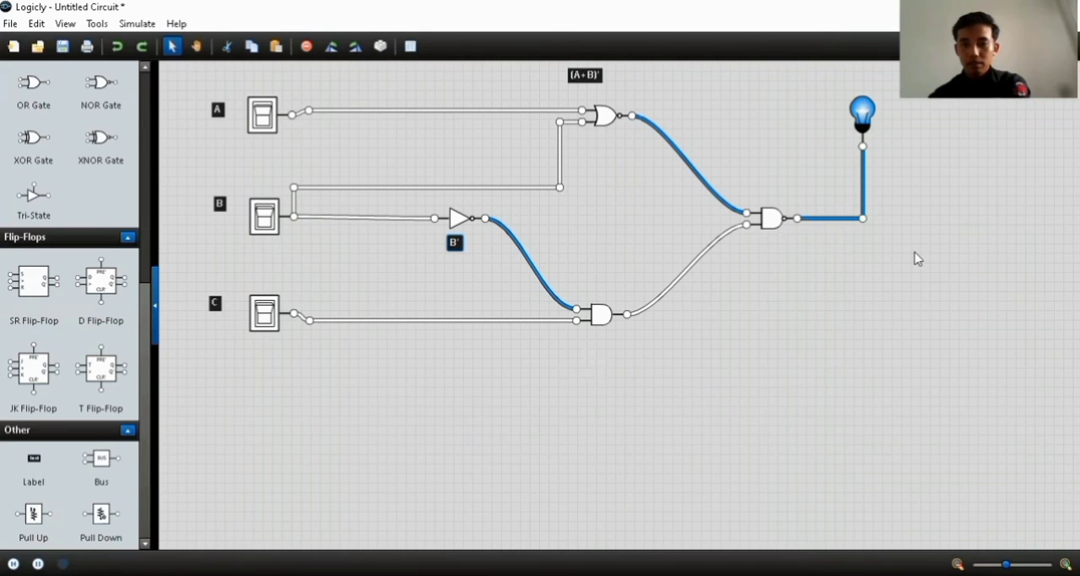
{"action": "left_click", "coordinate": [863, 276]}
{"action": "key", "text": "BackSpace"}
{"action": "key", "text": "BackSpace"}
{"action": "key", "text": "BackSpace"}
{"action": "key", "text": "BackSpace"}
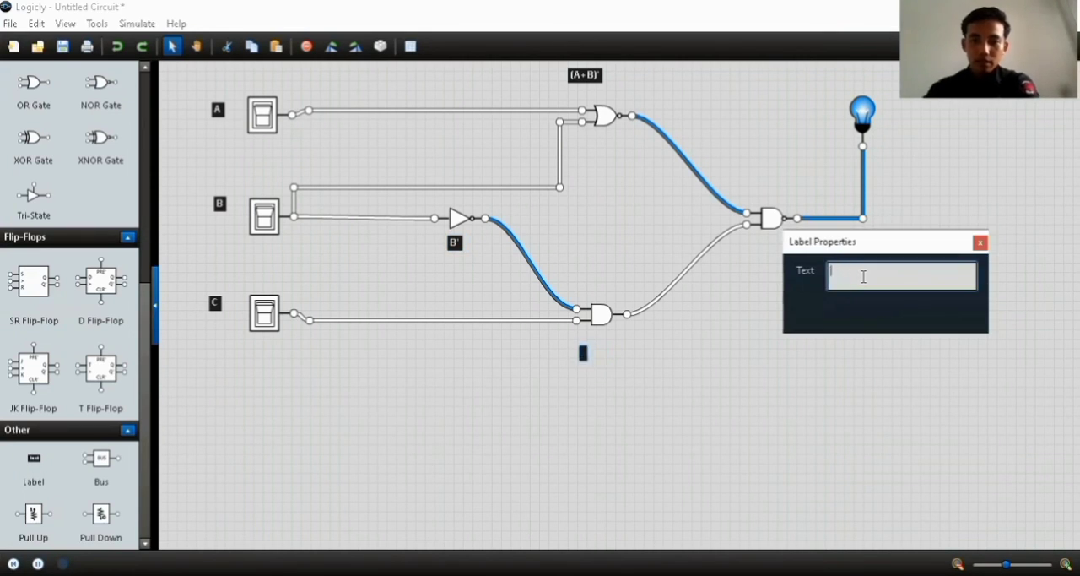
{"action": "type", "text": "B'"}
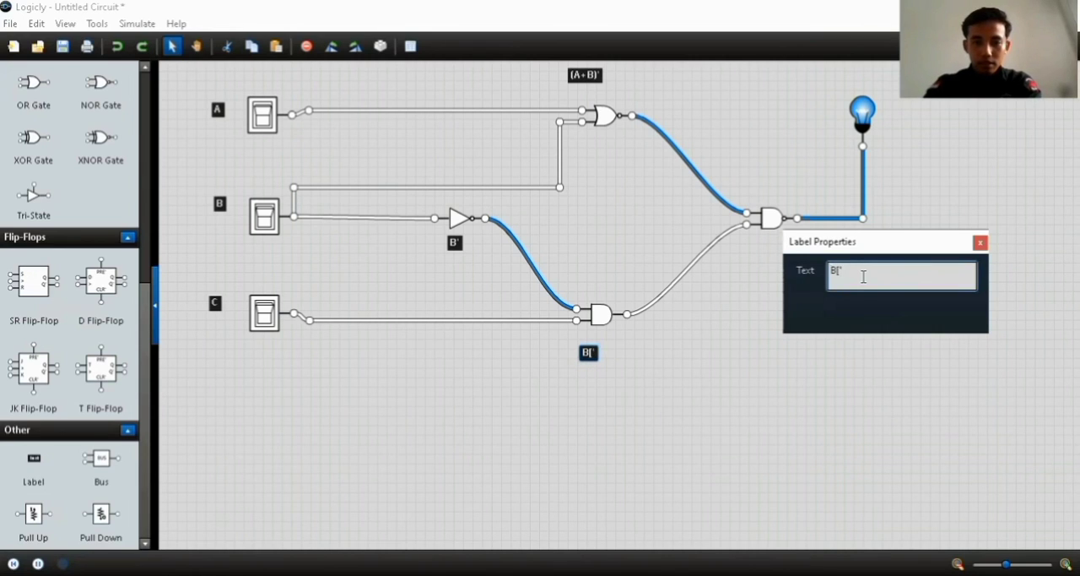
{"action": "key", "text": "BackSpace"}
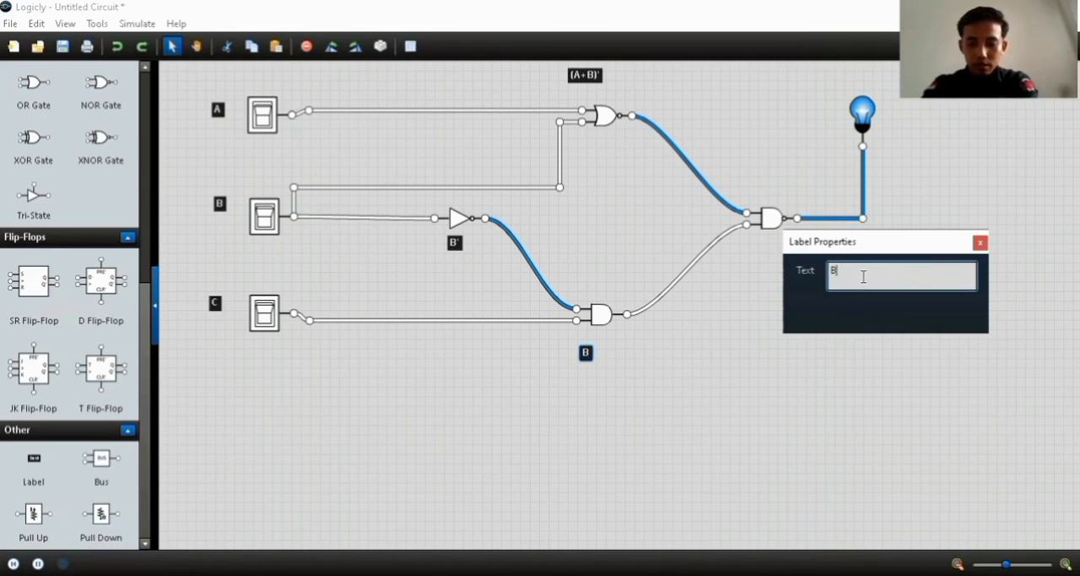
{"action": "type", "text": "'"}
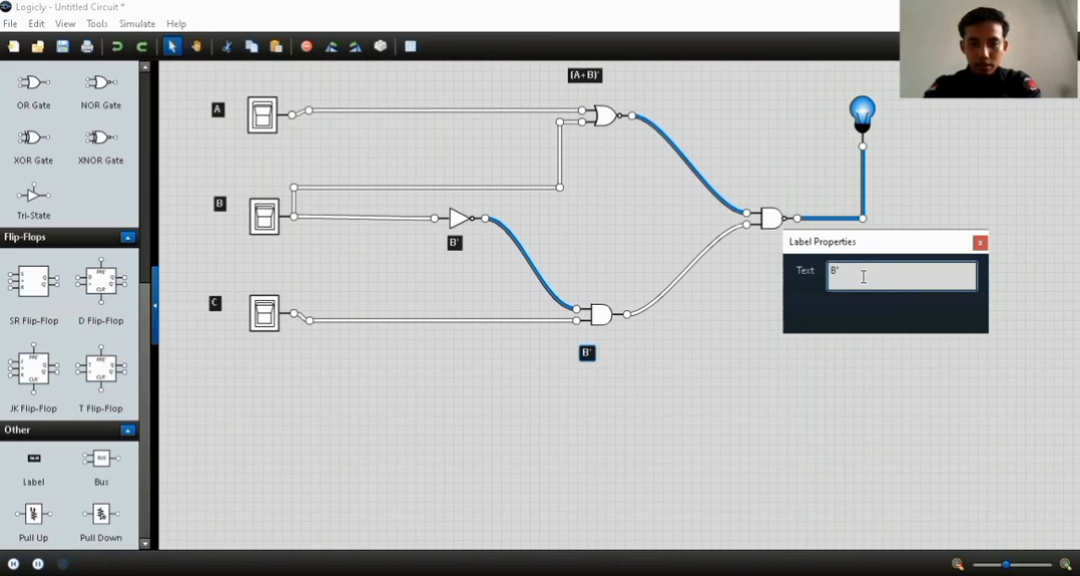
{"action": "type", "text": ".C"}
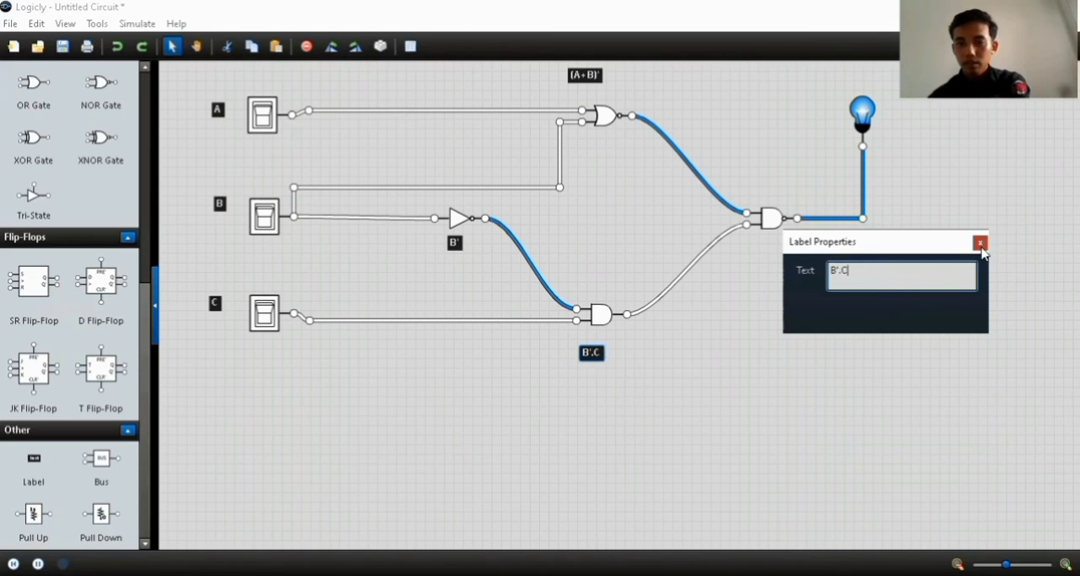
{"action": "left_click", "coordinate": [775, 270]}
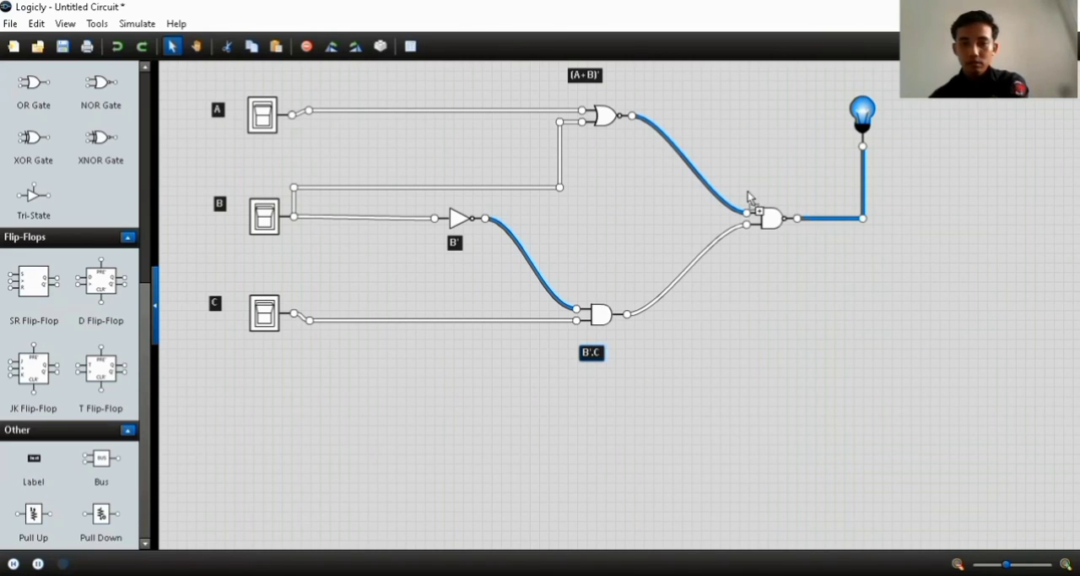
Add a label reading (A+=B)'.(B'.C) below the NAND gate and adjust its position slightly
{"action": "left_click_drag", "start_coordinate": [34, 459], "coordinate": [760, 270]}
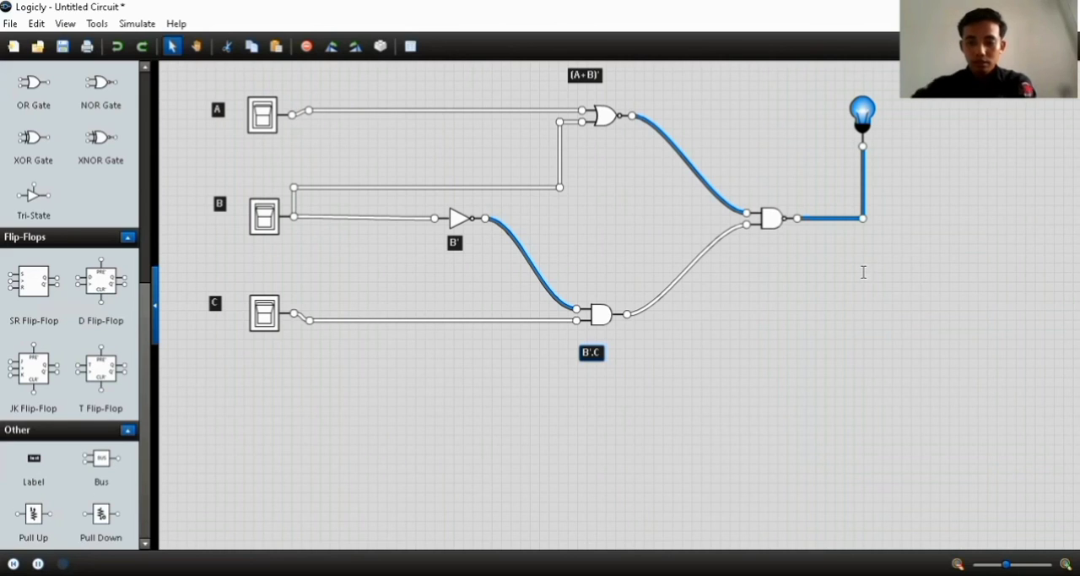
{"action": "left_click", "coordinate": [864, 272]}
{"action": "key", "text": "BackSpace"}
{"action": "key", "text": "BackSpace"}
{"action": "key", "text": "BackSpace"}
{"action": "key", "text": "BackSpace"}
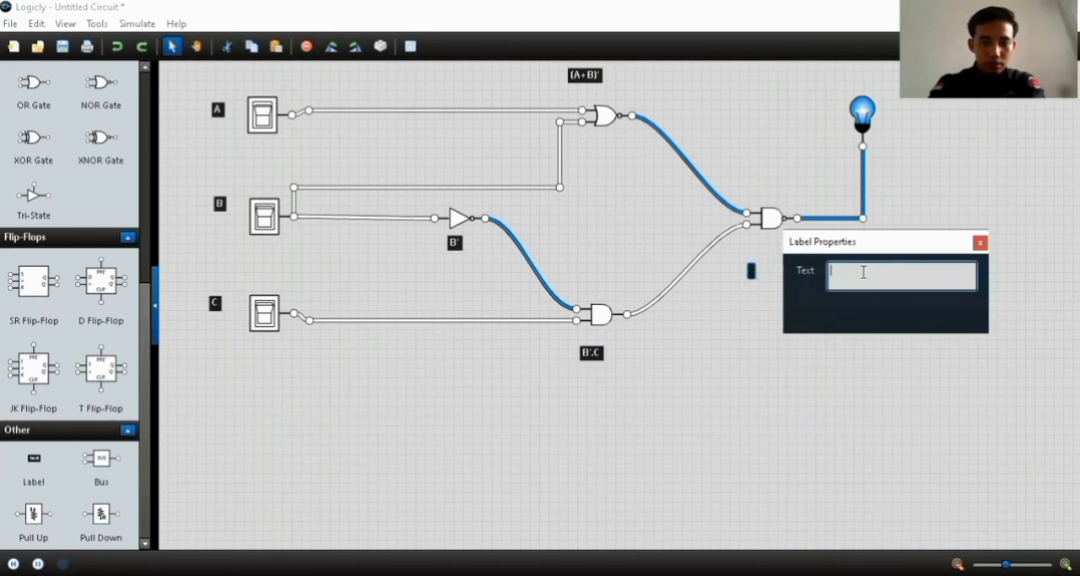
{"action": "type", "text": "(A"}
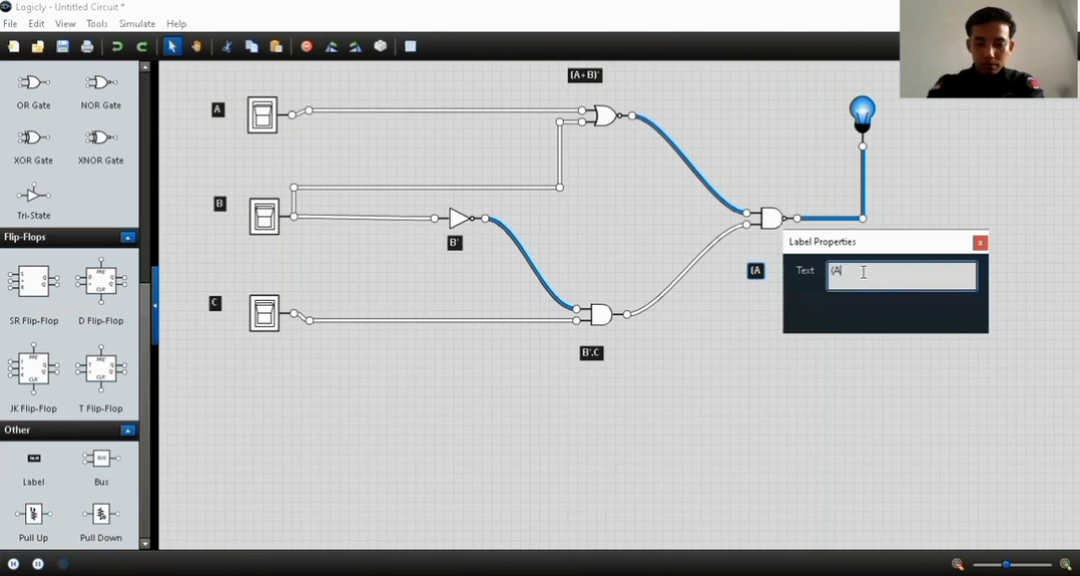
{"action": "type", "text": "+=B)"}
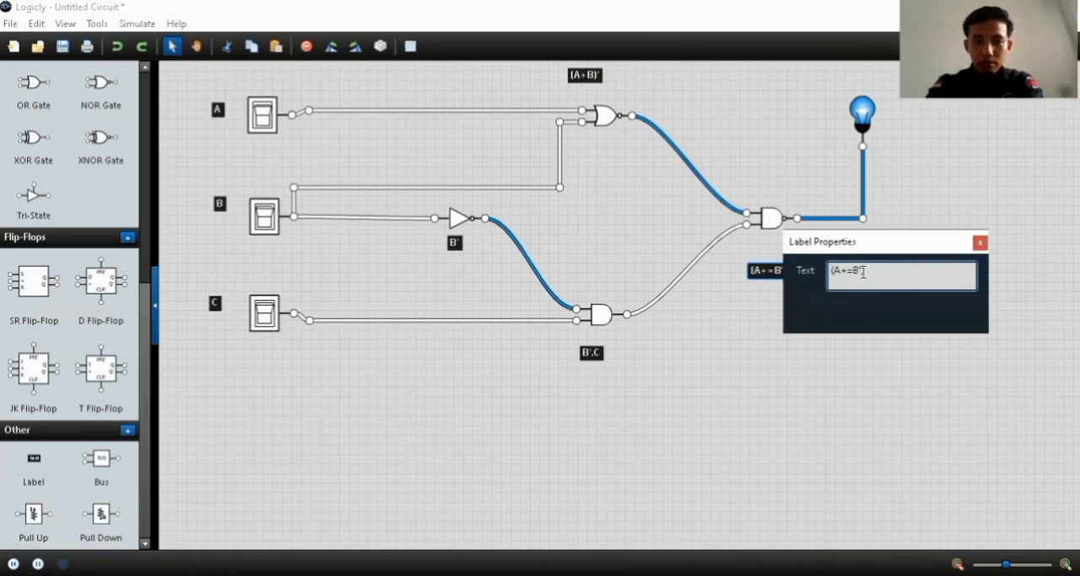
{"action": "key", "text": "BackSpace"}
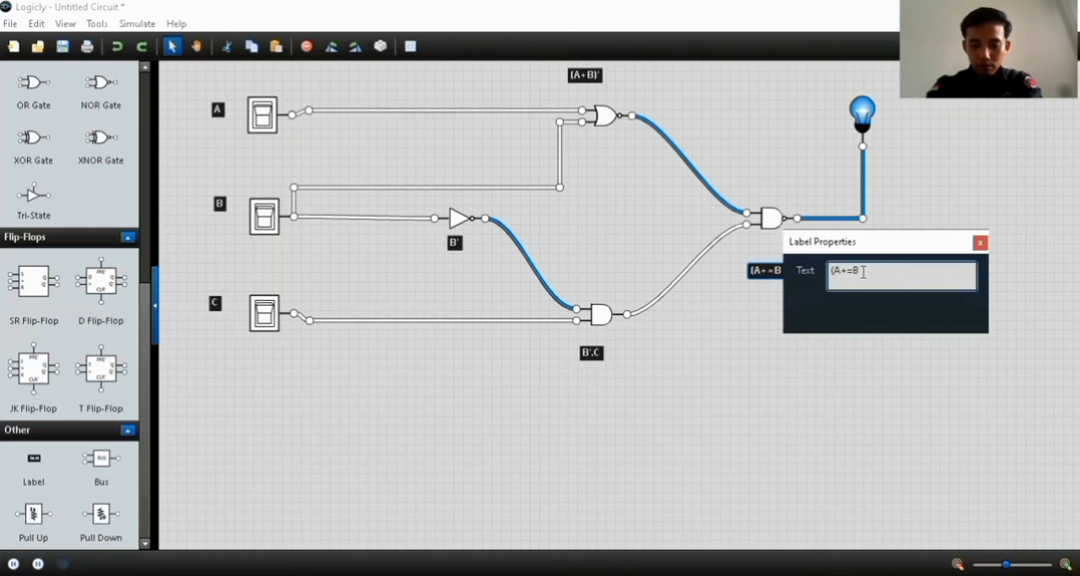
{"action": "type", "text": ")'"}
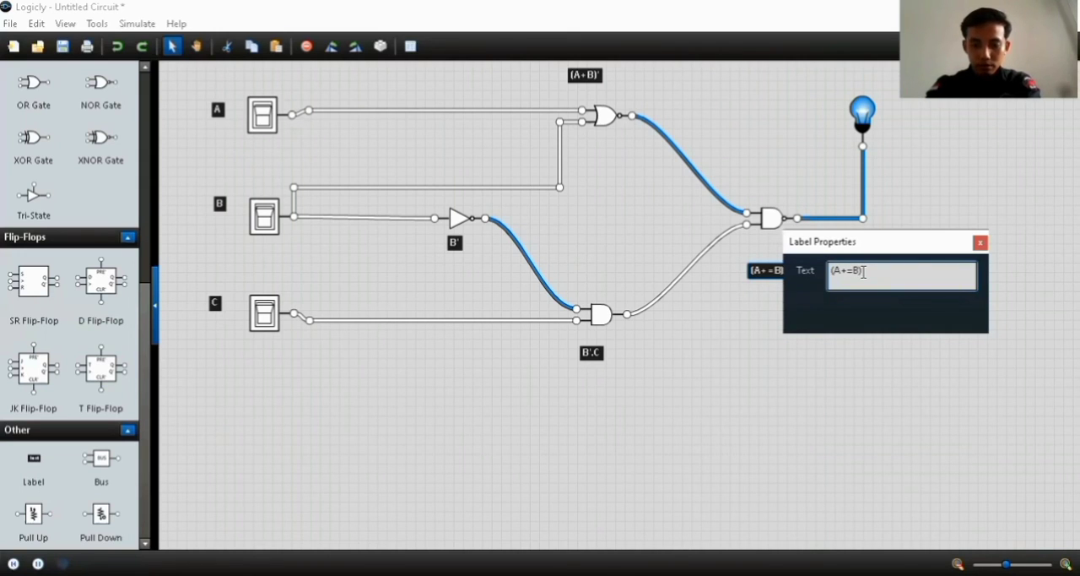
{"action": "type", "text": "(B"}
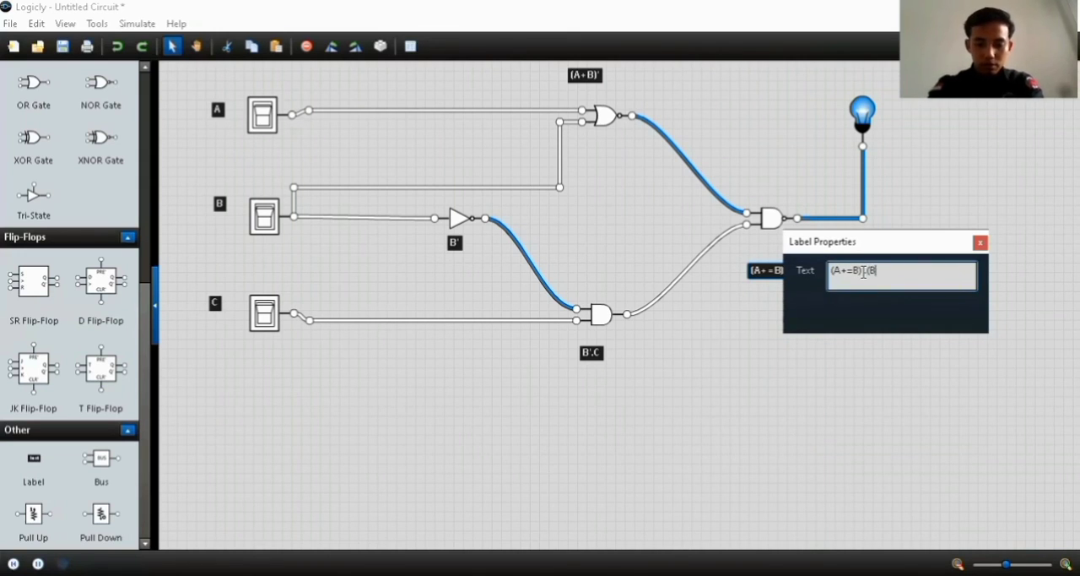
{"action": "type", "text": "'.C"}
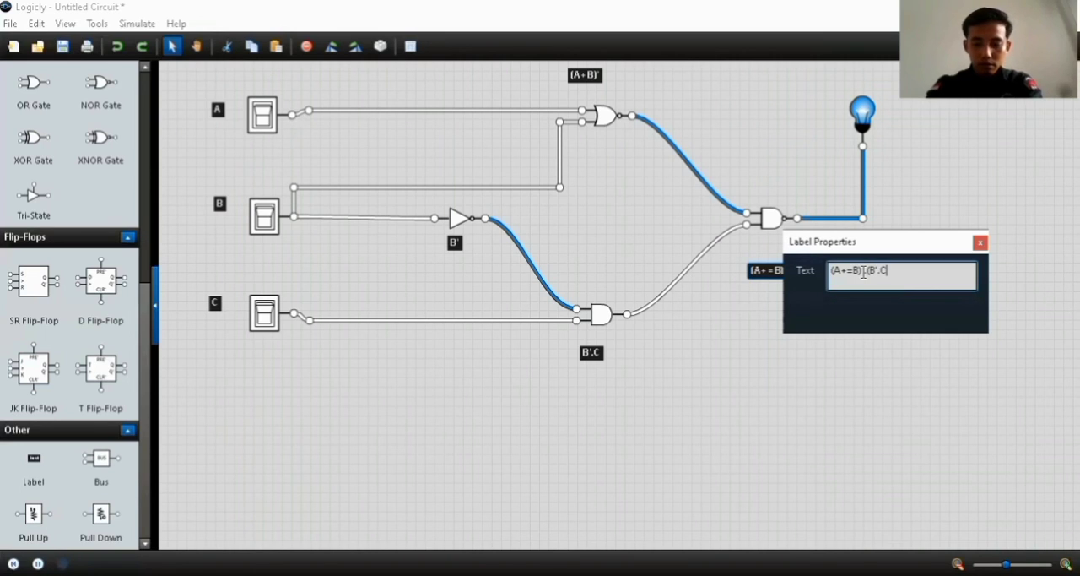
{"action": "type", "text": ")"}
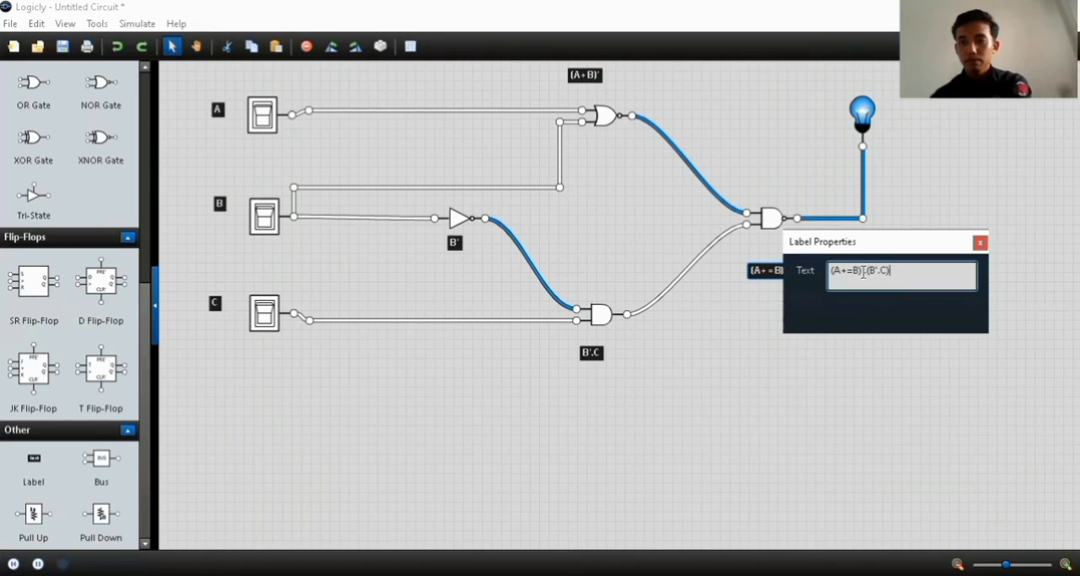
{"action": "left_click", "coordinate": [863, 270]}
{"action": "type", "text": "'."}
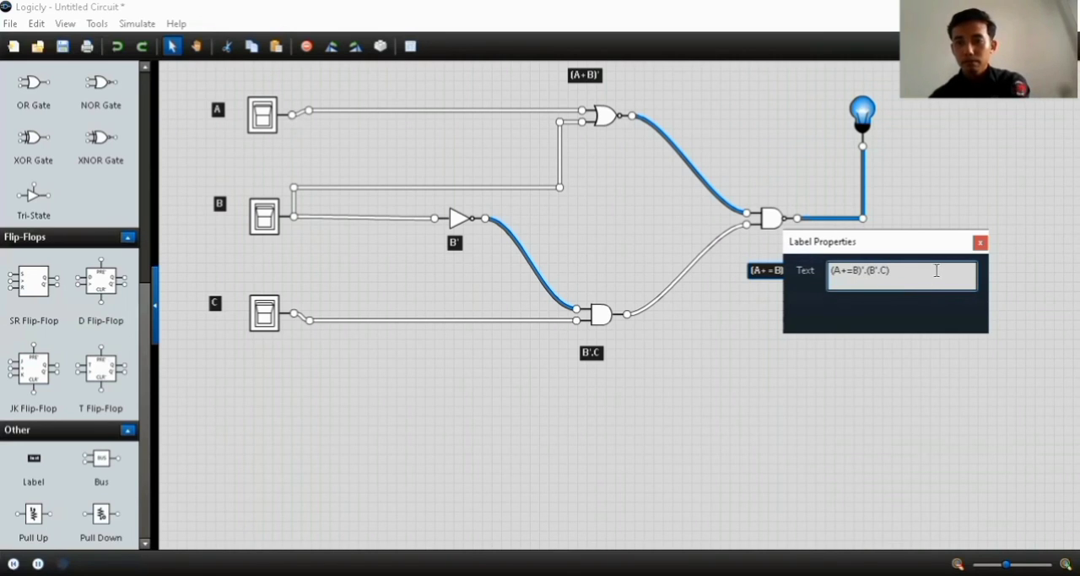
{"action": "left_click", "coordinate": [981, 244]}
{"action": "left_click_drag", "start_coordinate": [802, 272], "coordinate": [795, 260]}
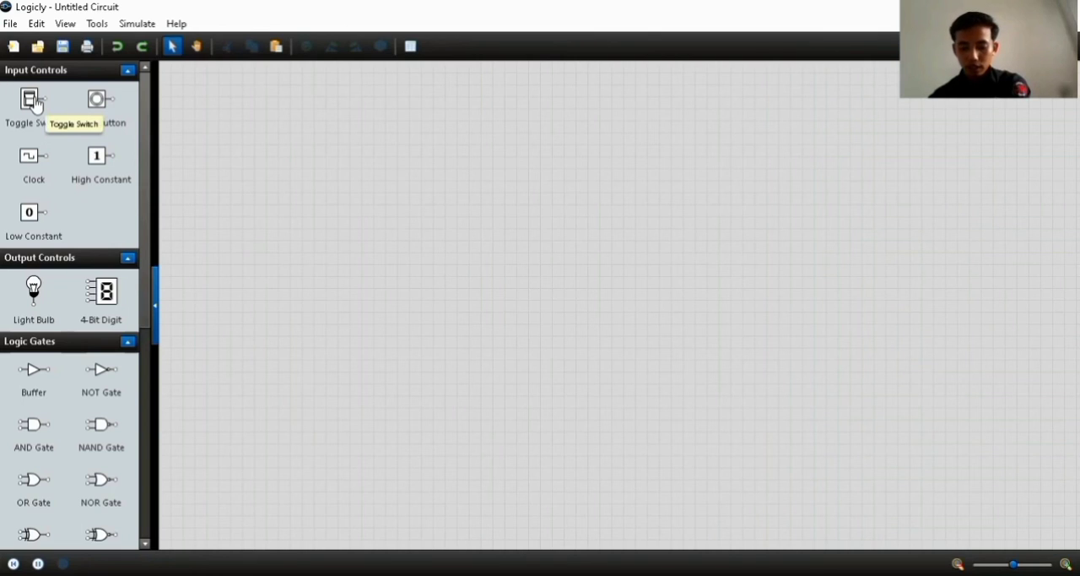
Place four toggle switches one below another in a vertical column on the empty circuit canvas
{"action": "left_click_drag", "start_coordinate": [32, 101], "coordinate": [270, 135]}
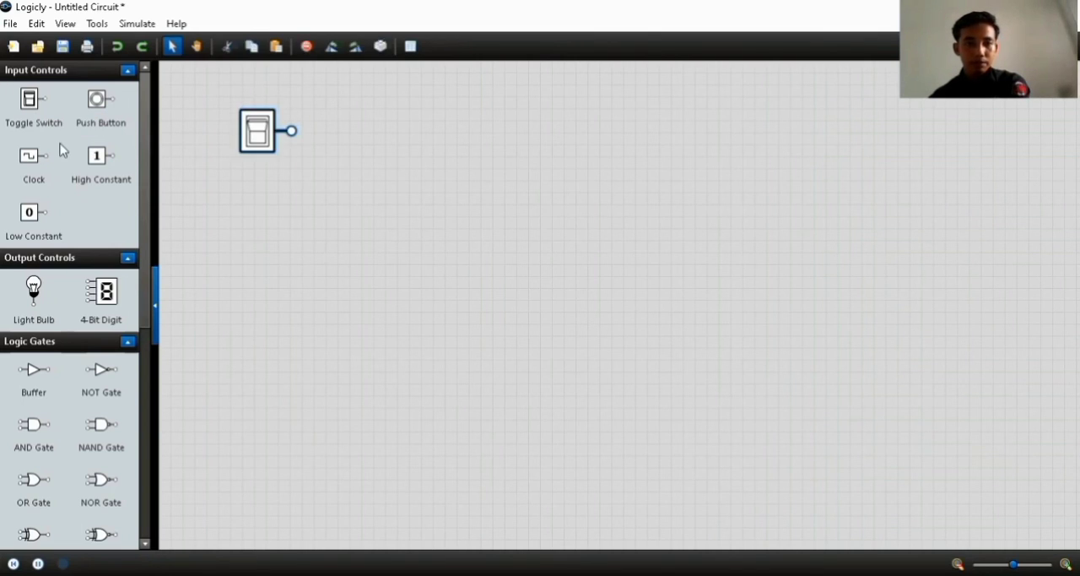
{"action": "left_click_drag", "start_coordinate": [21, 105], "coordinate": [258, 226]}
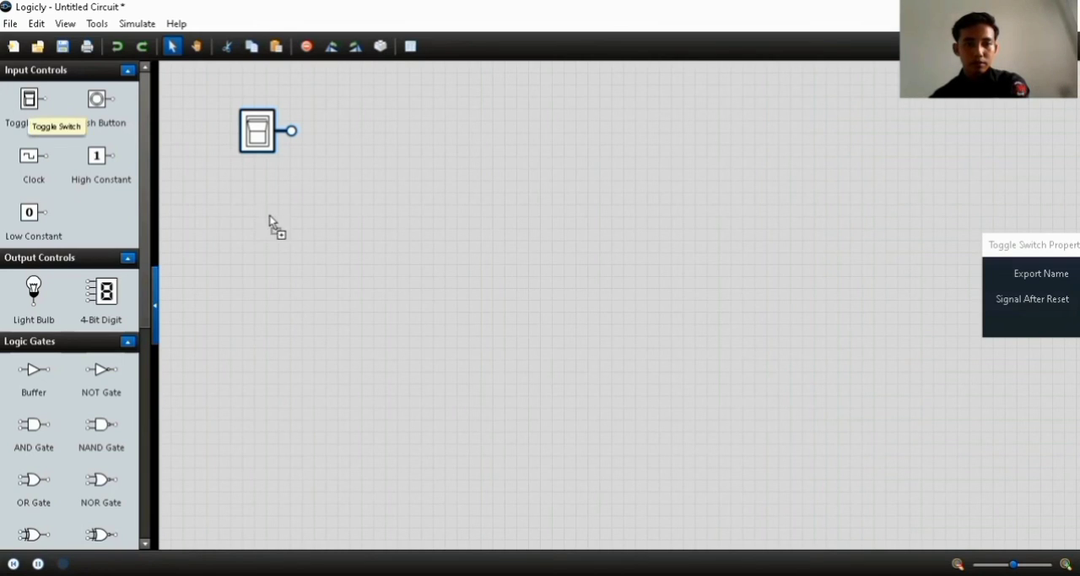
{"action": "left_click_drag", "start_coordinate": [269, 226], "coordinate": [269, 226]}
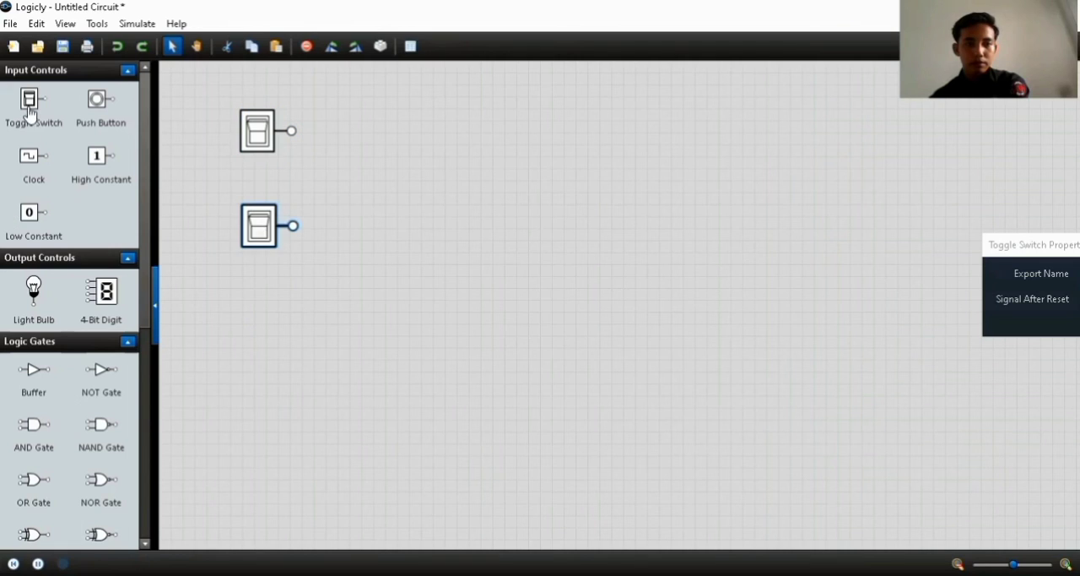
{"action": "left_click_drag", "start_coordinate": [30, 114], "coordinate": [265, 296]}
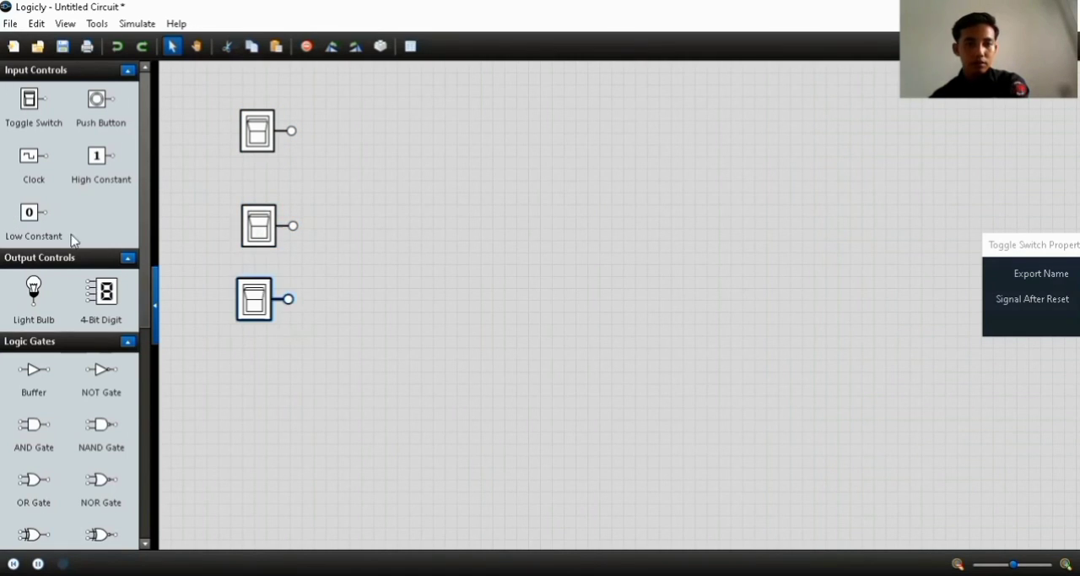
{"action": "left_click_drag", "start_coordinate": [32, 106], "coordinate": [269, 408]}
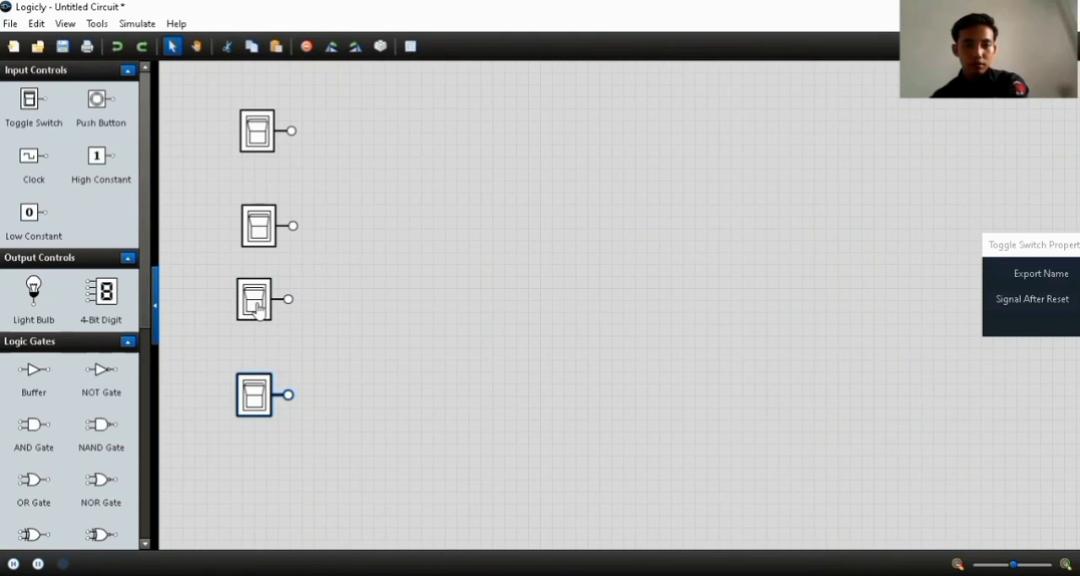
Reposition the third and fourth toggle switches so they line up with the upper two and are more evenly spaced
{"action": "left_click_drag", "start_coordinate": [257, 312], "coordinate": [255, 319]}
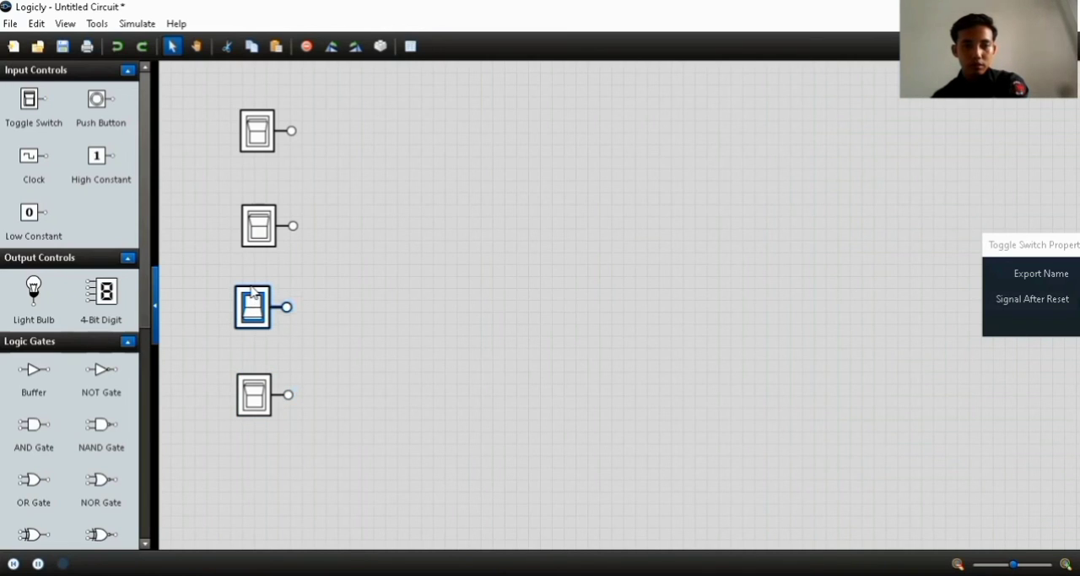
{"action": "left_click", "coordinate": [253, 298]}
{"action": "left_click_drag", "start_coordinate": [252, 295], "coordinate": [261, 298]}
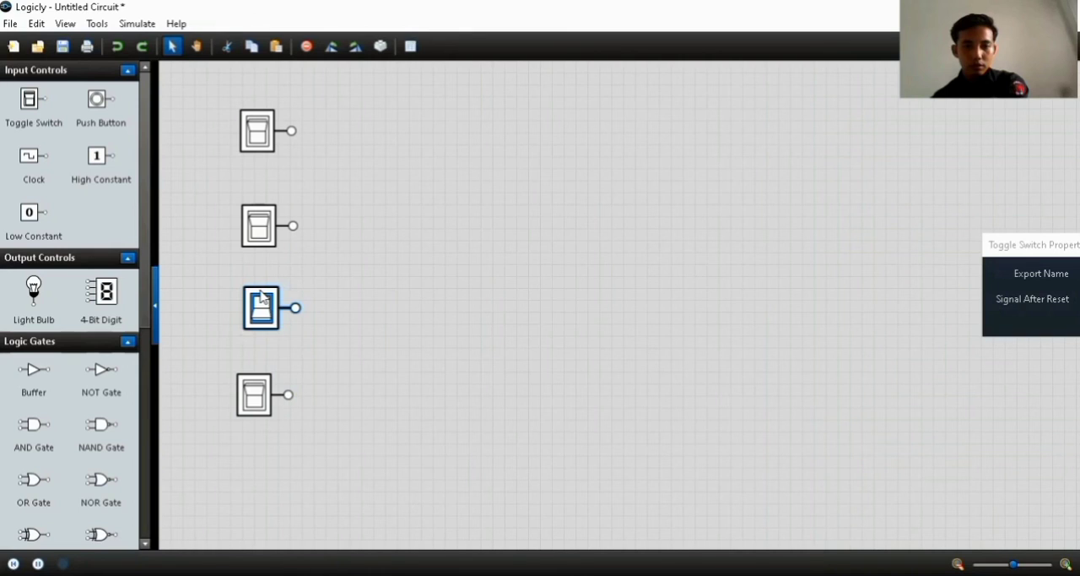
{"action": "left_click_drag", "start_coordinate": [251, 385], "coordinate": [257, 387]}
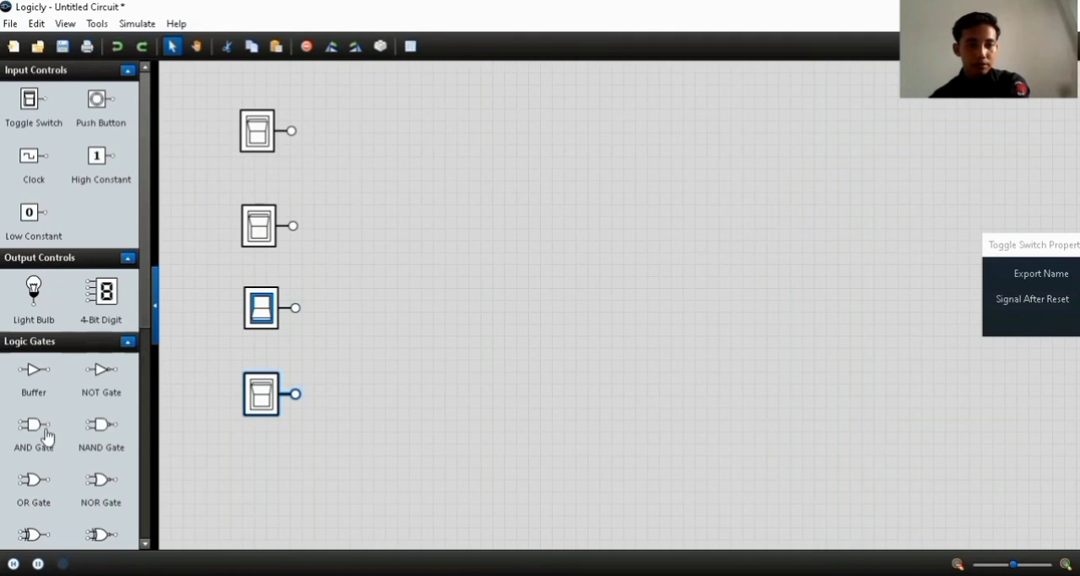
Add an OR gate beside the upper switches, a NAND gate beside the lower ones, an AND gate to their right, and a light bulb
{"action": "left_click_drag", "start_coordinate": [32, 480], "coordinate": [481, 169]}
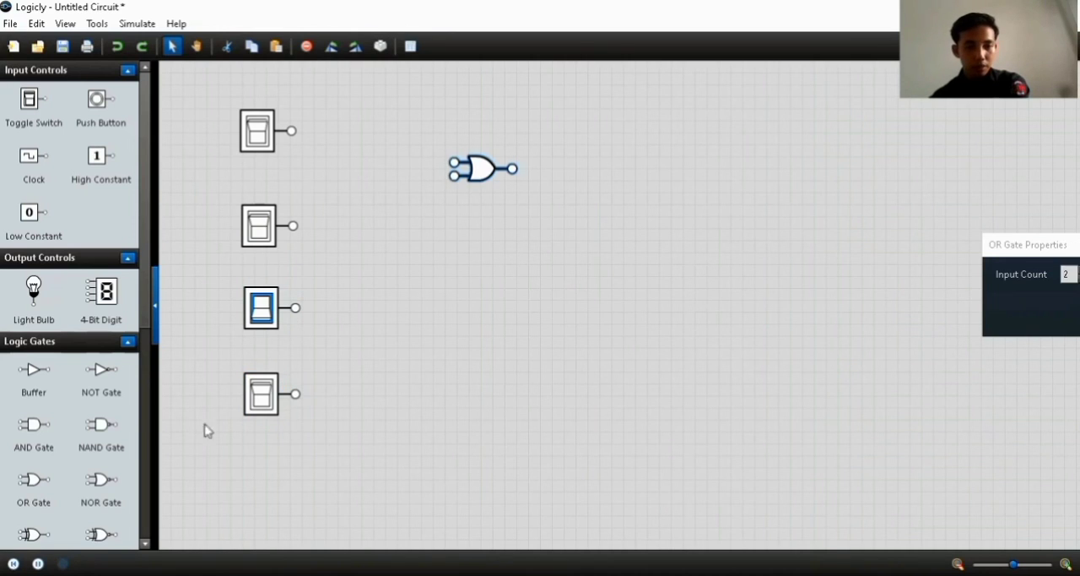
{"action": "left_click_drag", "start_coordinate": [133, 425], "coordinate": [487, 356]}
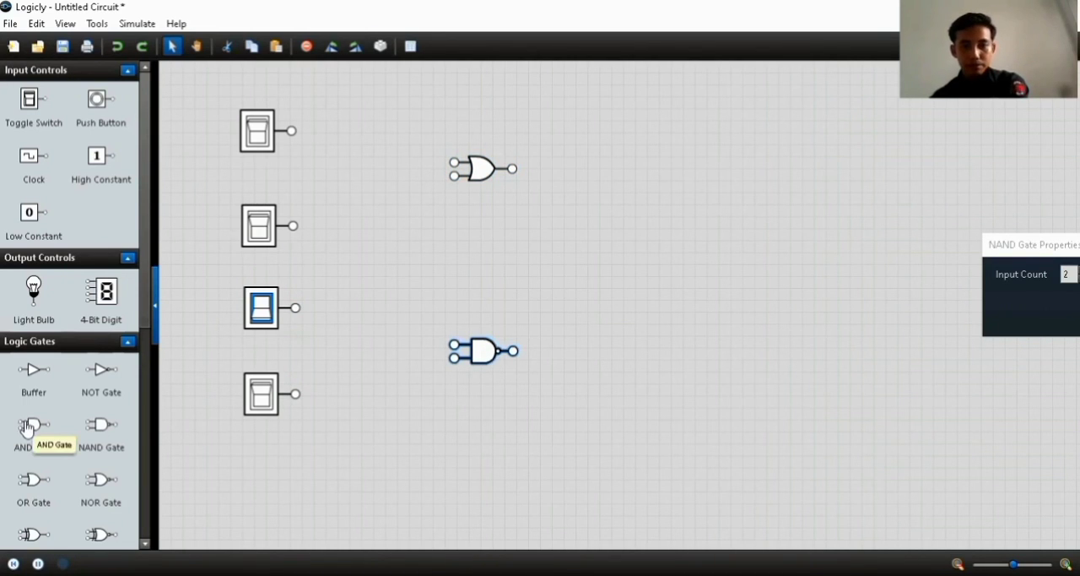
{"action": "left_click_drag", "start_coordinate": [26, 428], "coordinate": [540, 275]}
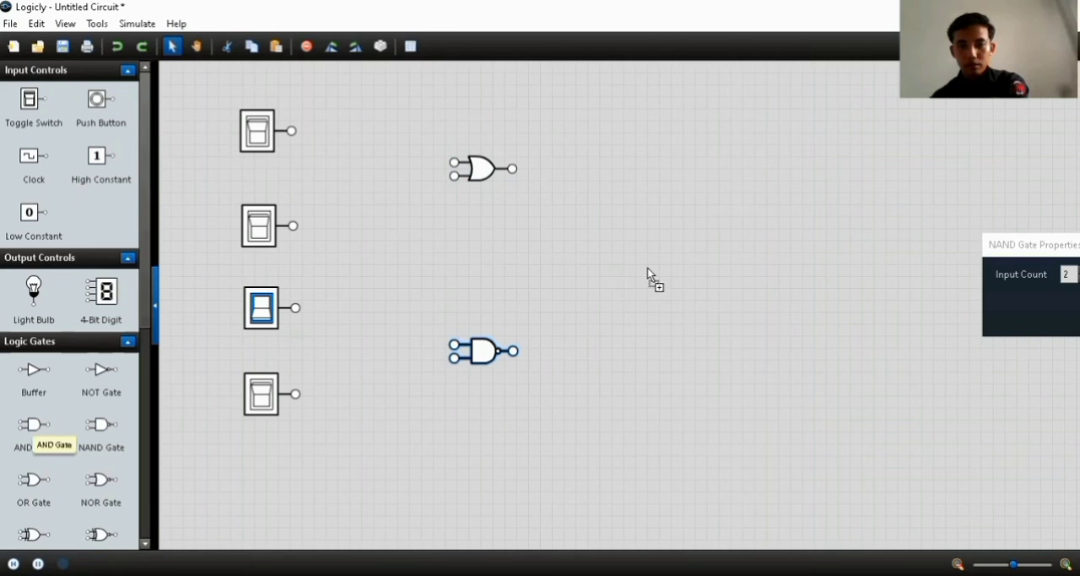
{"action": "left_click_drag", "start_coordinate": [647, 269], "coordinate": [650, 261]}
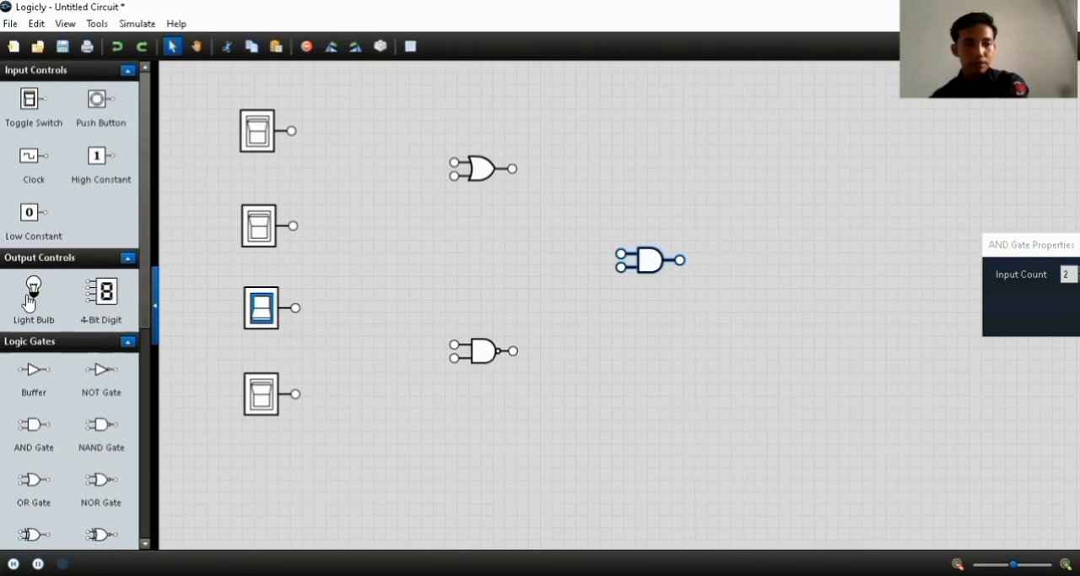
{"action": "left_click_drag", "start_coordinate": [30, 297], "coordinate": [781, 191]}
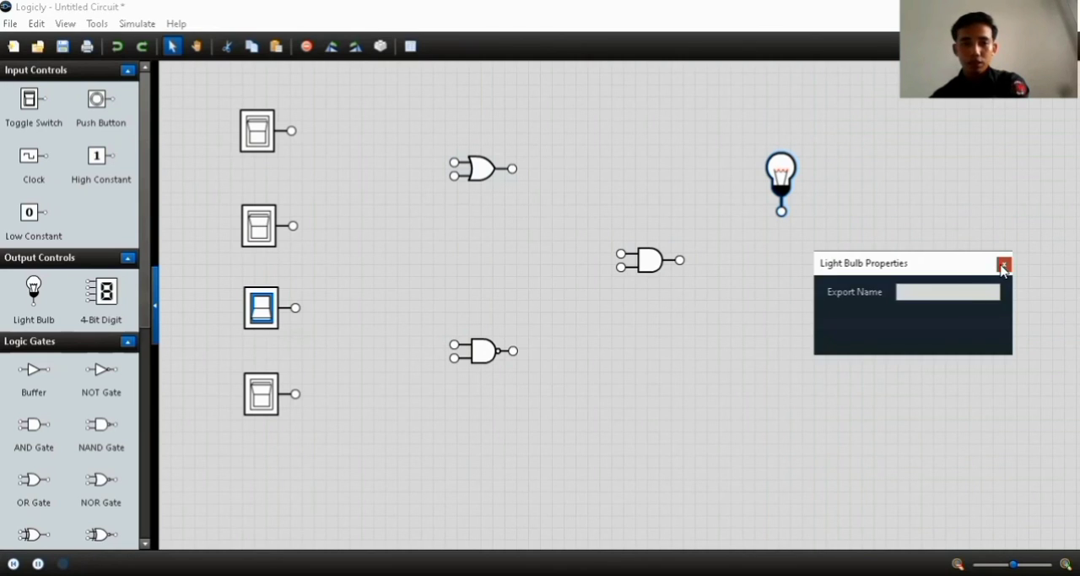
{"action": "left_click", "coordinate": [1002, 266]}
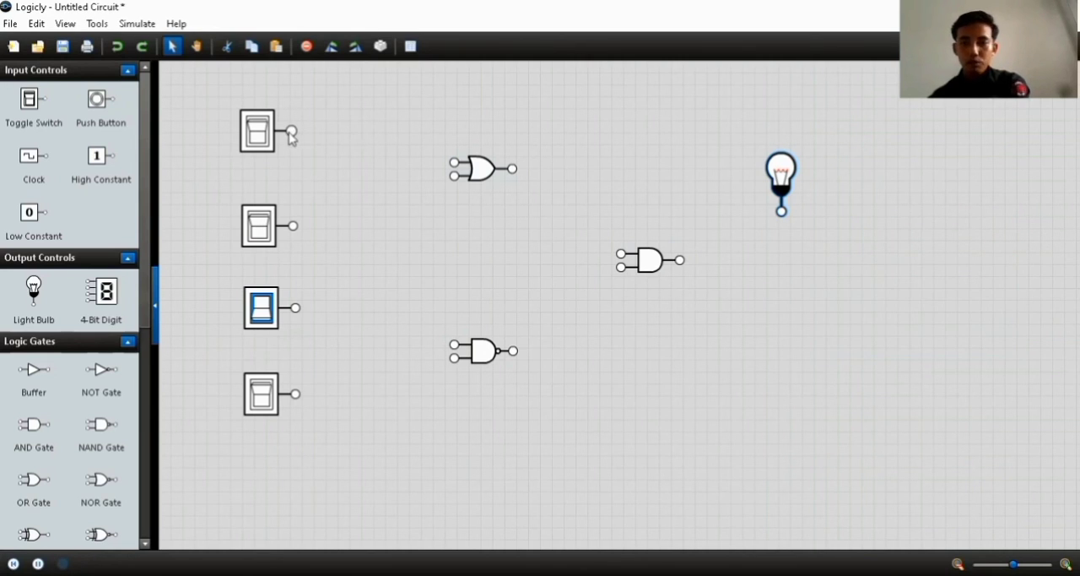
Wire the upper two switches to the OR gate's inputs and its output to the AND gate's upper input
{"action": "left_click_drag", "start_coordinate": [291, 134], "coordinate": [455, 162]}
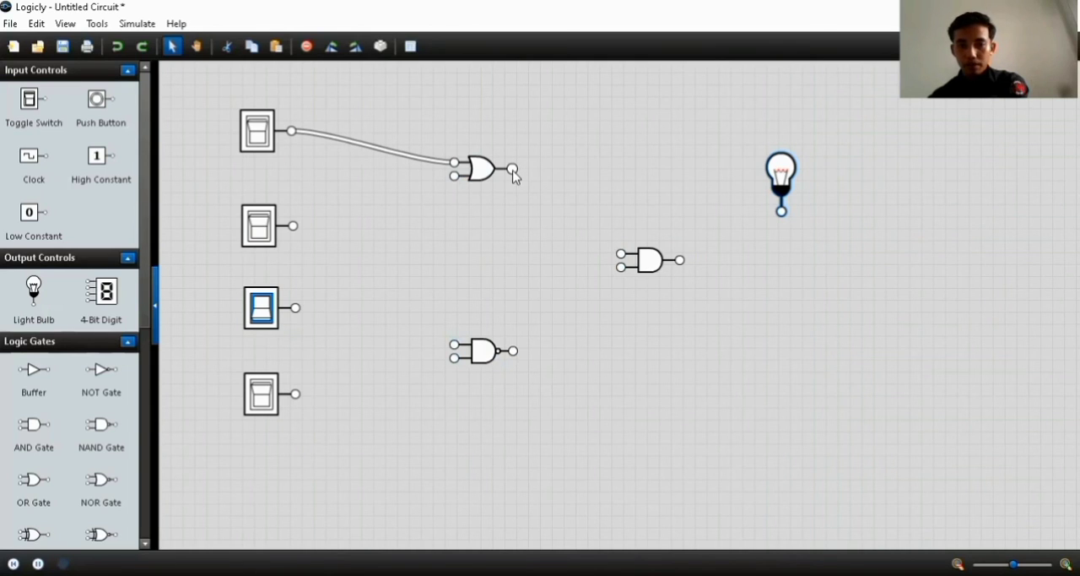
{"action": "left_click_drag", "start_coordinate": [515, 171], "coordinate": [623, 255]}
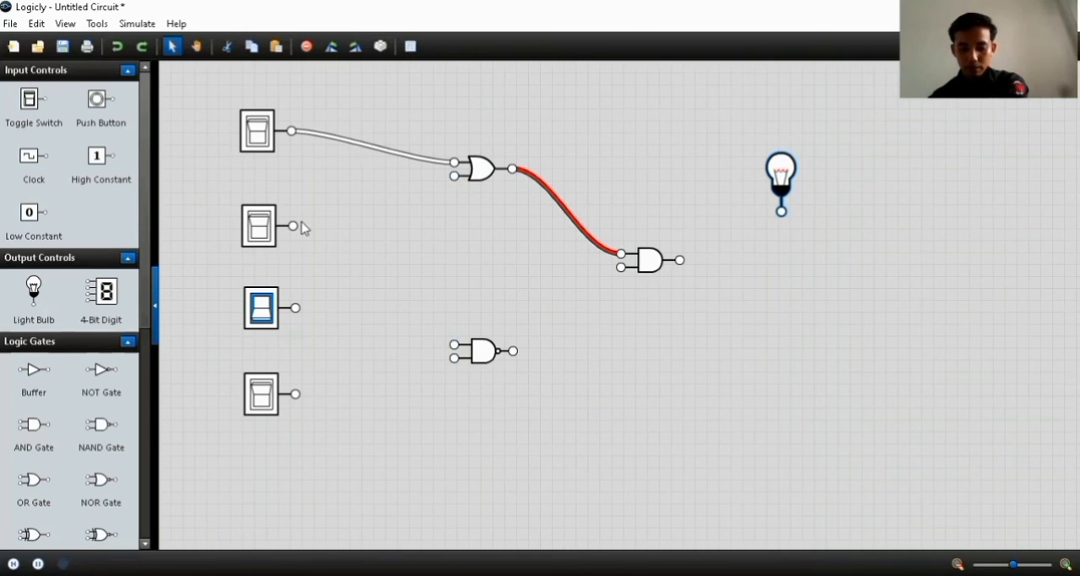
{"action": "left_click_drag", "start_coordinate": [293, 226], "coordinate": [454, 176]}
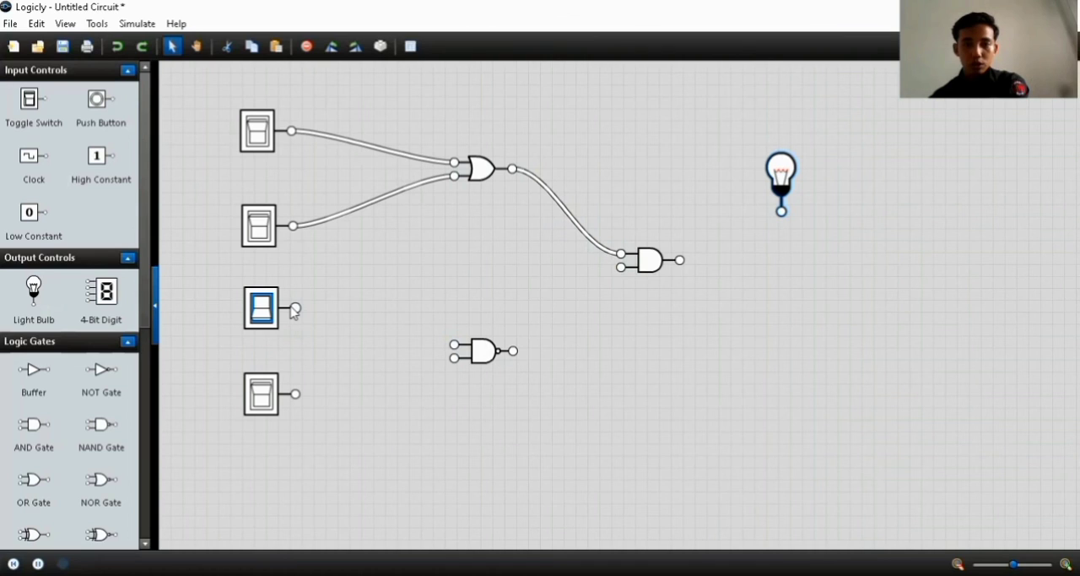
Wire the lower two switches to the NAND gate's inputs and its output to the AND gate's lower input
{"action": "left_click_drag", "start_coordinate": [294, 311], "coordinate": [454, 344]}
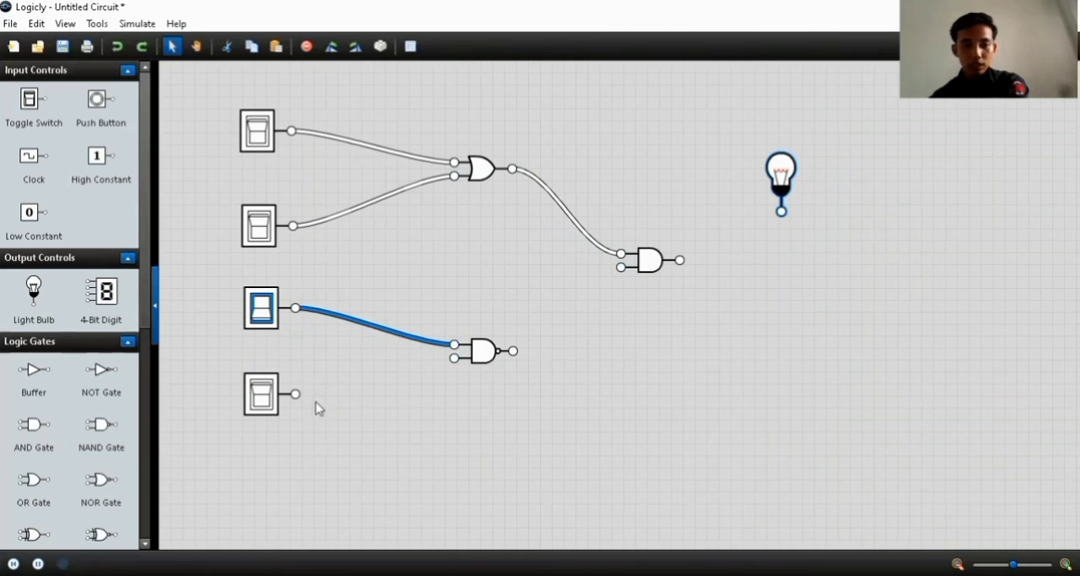
{"action": "left_click_drag", "start_coordinate": [294, 393], "coordinate": [620, 277]}
Connect the AND gate's output to the light bulb and route that wire with a right-angle corner below the bulb
{"action": "left_click_drag", "start_coordinate": [680, 260], "coordinate": [782, 212]}
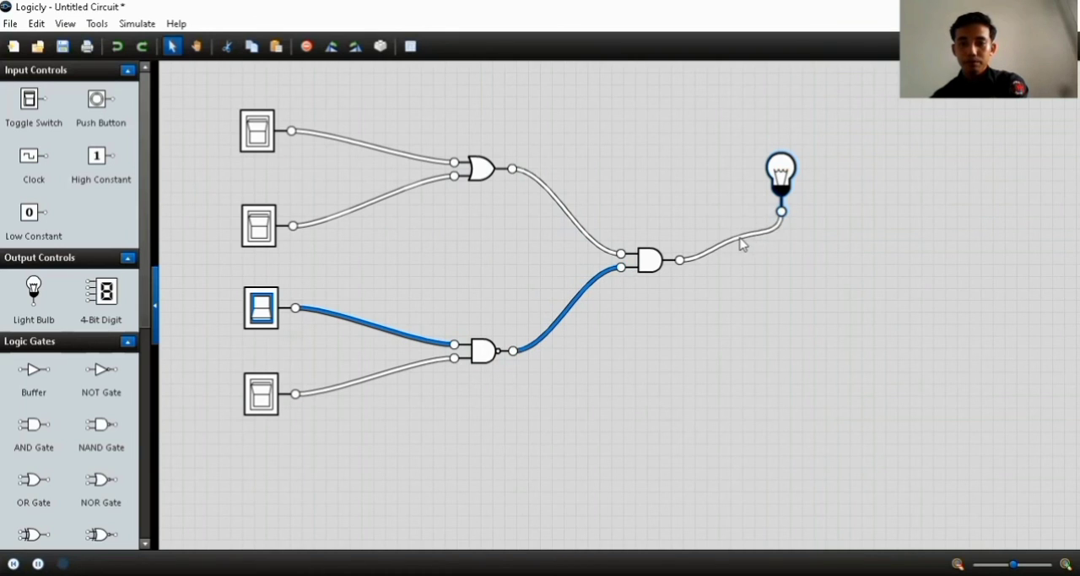
{"action": "left_click", "coordinate": [732, 243]}
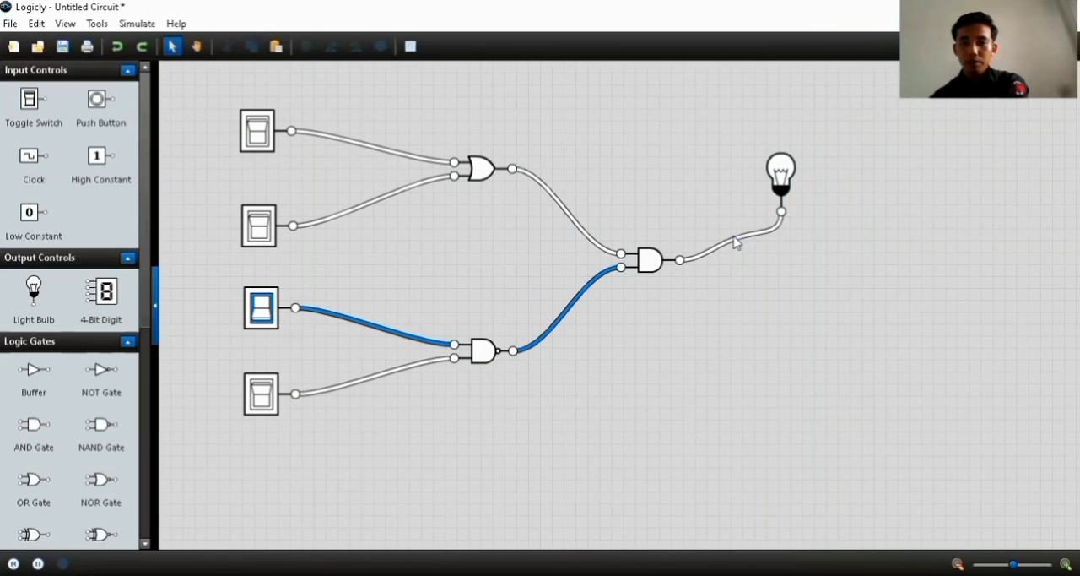
{"action": "left_click_drag", "start_coordinate": [734, 236], "coordinate": [786, 265]}
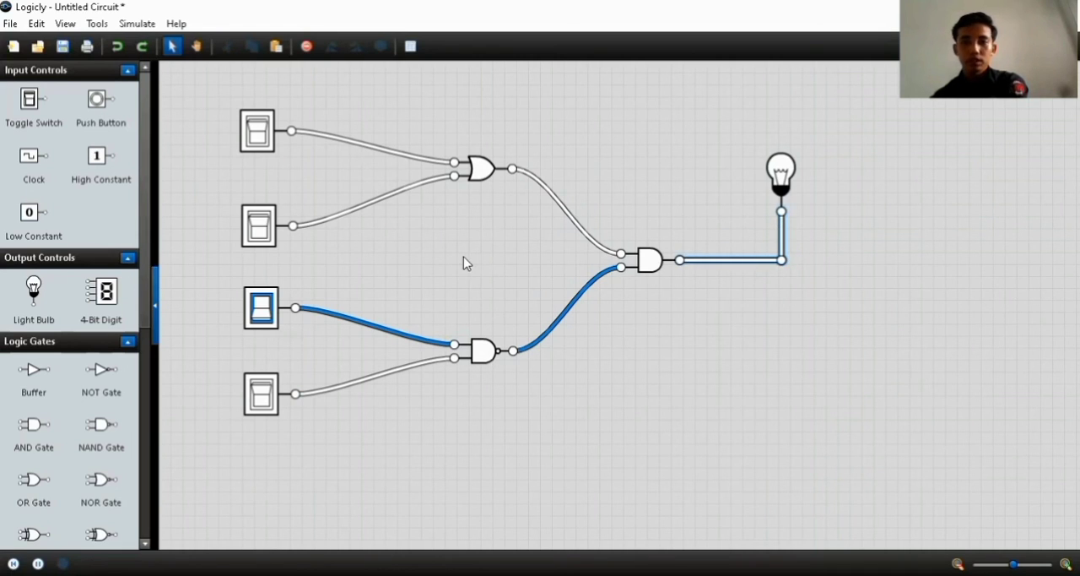
Add a label reading A beside the first toggle switch
{"action": "scroll", "coordinate": [52, 419], "scroll_direction": "down", "scroll_amount": 5}
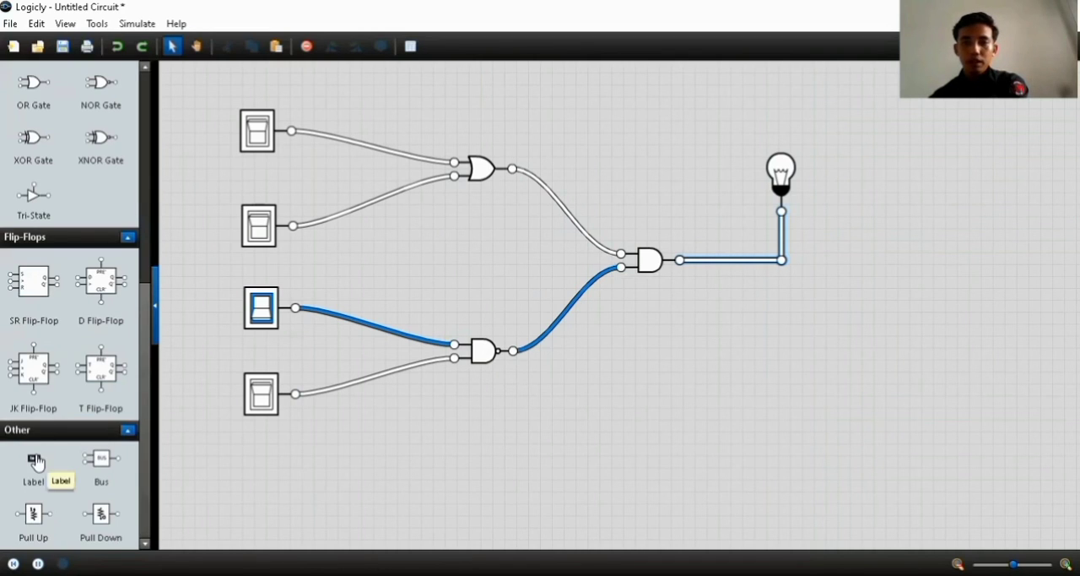
{"action": "left_click_drag", "start_coordinate": [36, 462], "coordinate": [214, 122]}
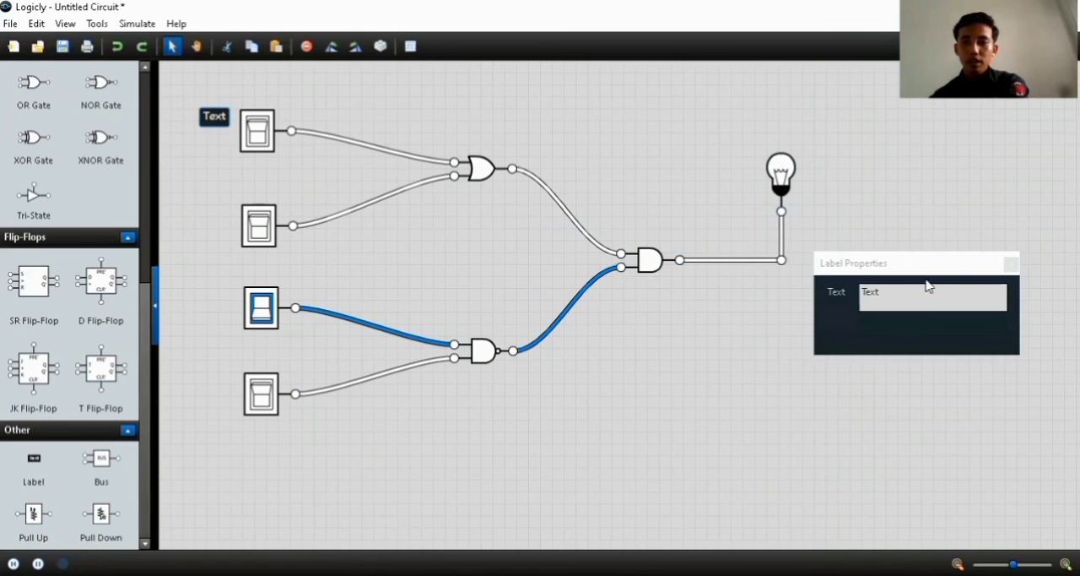
{"action": "left_click", "coordinate": [903, 292]}
{"action": "key", "text": "BackSpace"}
{"action": "key", "text": "BackSpace"}
{"action": "key", "text": "BackSpace"}
{"action": "key", "text": "BackSpace"}
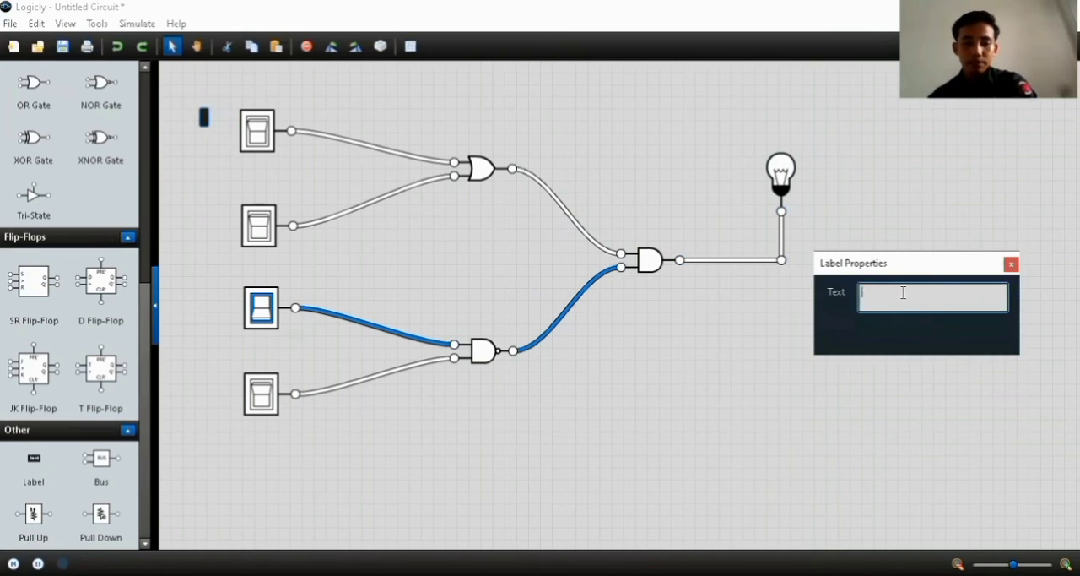
{"action": "type", "text": "A"}
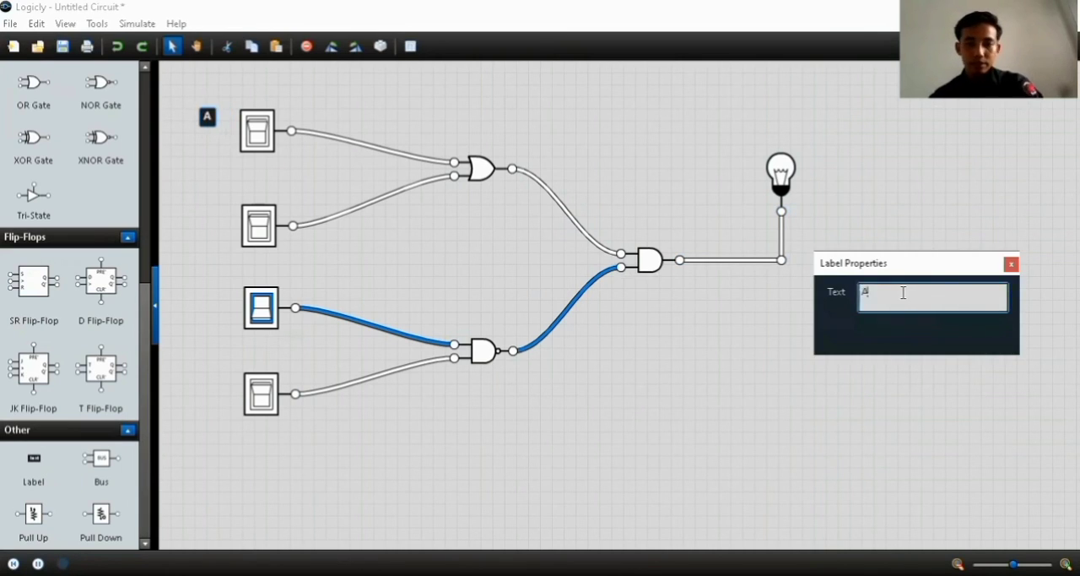
{"action": "left_click", "coordinate": [1011, 264]}
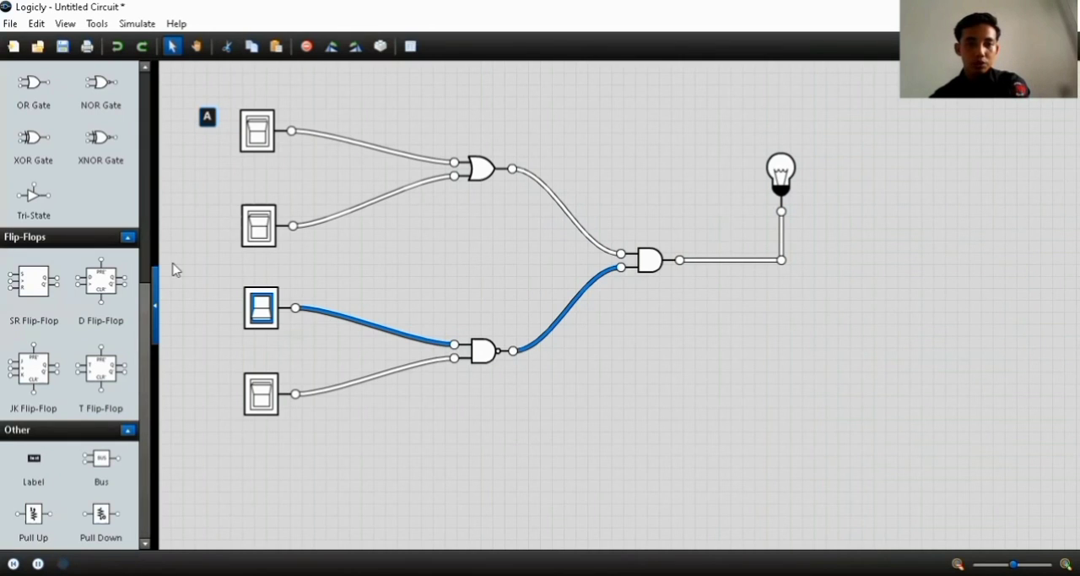
Add a label reading B beside the second toggle switch
{"action": "left_click_drag", "start_coordinate": [173, 263], "coordinate": [215, 214]}
{"action": "left_click", "coordinate": [923, 290]}
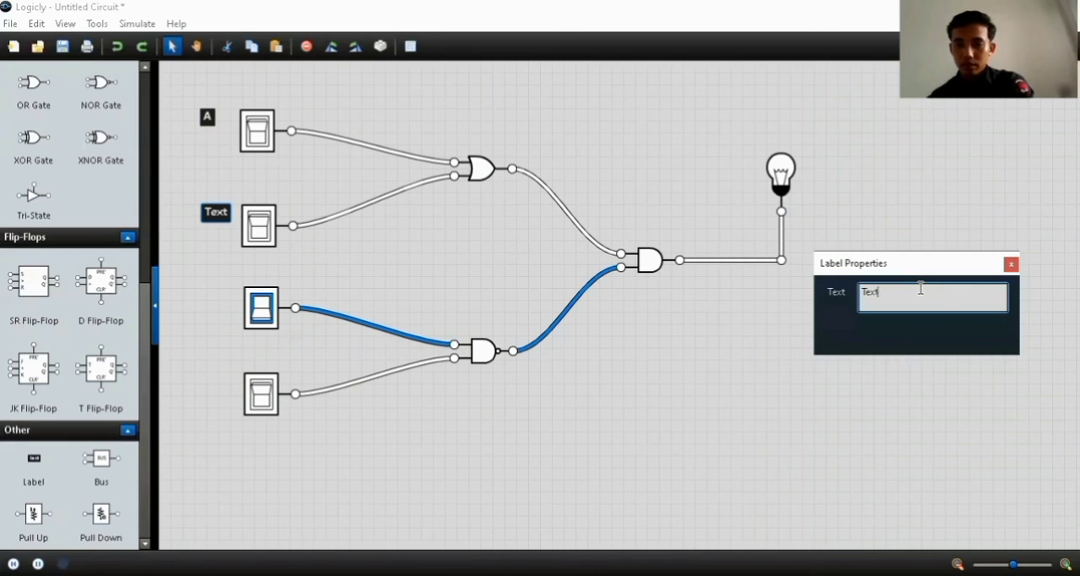
{"action": "key", "text": "BackSpace"}
{"action": "key", "text": "BackSpace"}
{"action": "key", "text": "BackSpace"}
{"action": "key", "text": "BackSpace"}
{"action": "type", "text": "B"}
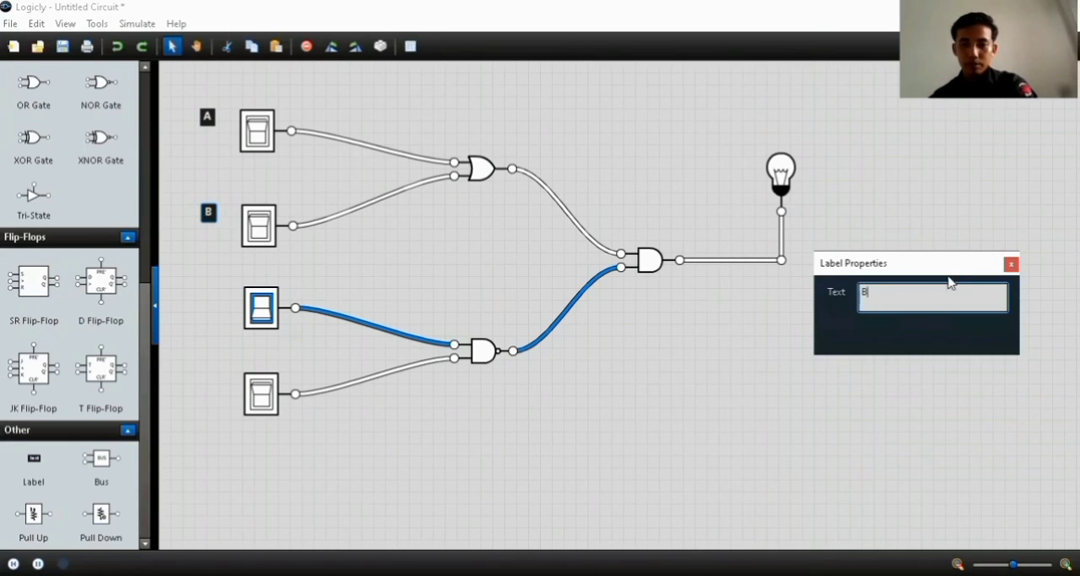
{"action": "left_click", "coordinate": [1012, 265]}
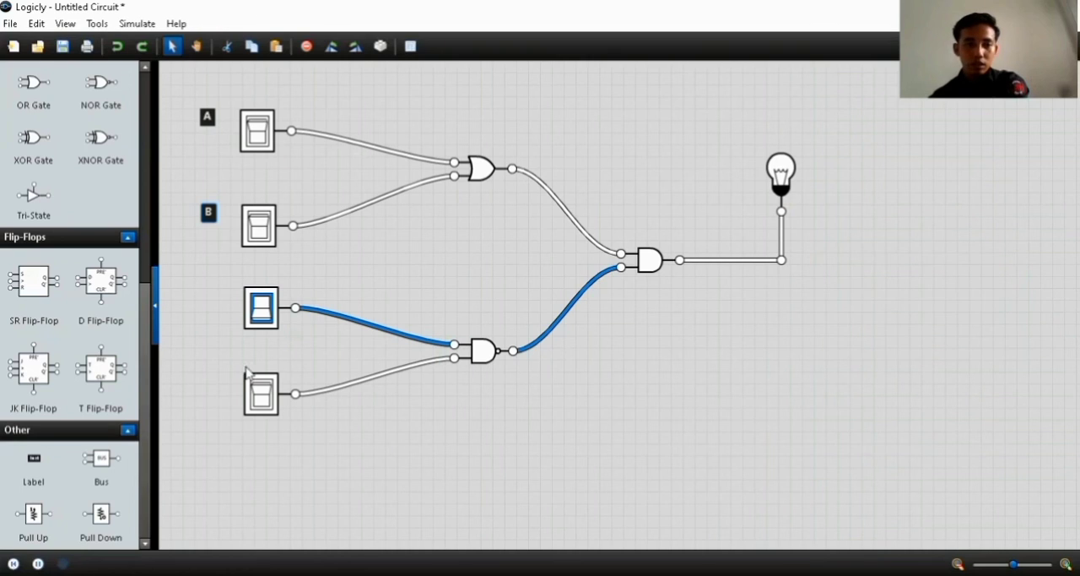
Add a label reading C beside the third toggle switch
{"action": "left_click_drag", "start_coordinate": [32, 471], "coordinate": [216, 302]}
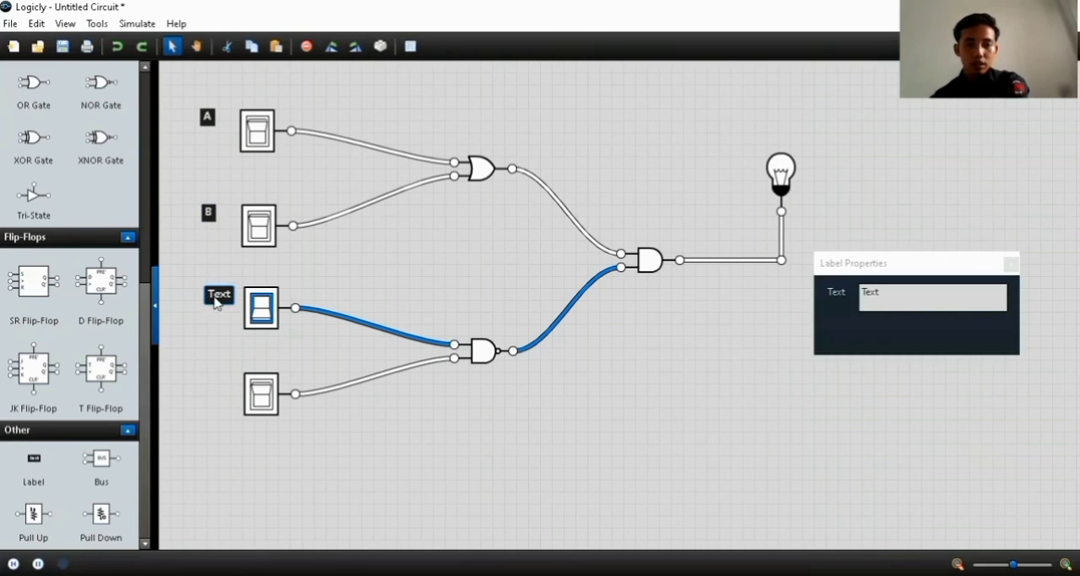
{"action": "left_click", "coordinate": [901, 292]}
{"action": "key", "text": "BackSpace"}
{"action": "key", "text": "BackSpace"}
{"action": "key", "text": "BackSpace"}
{"action": "key", "text": "BackSpace"}
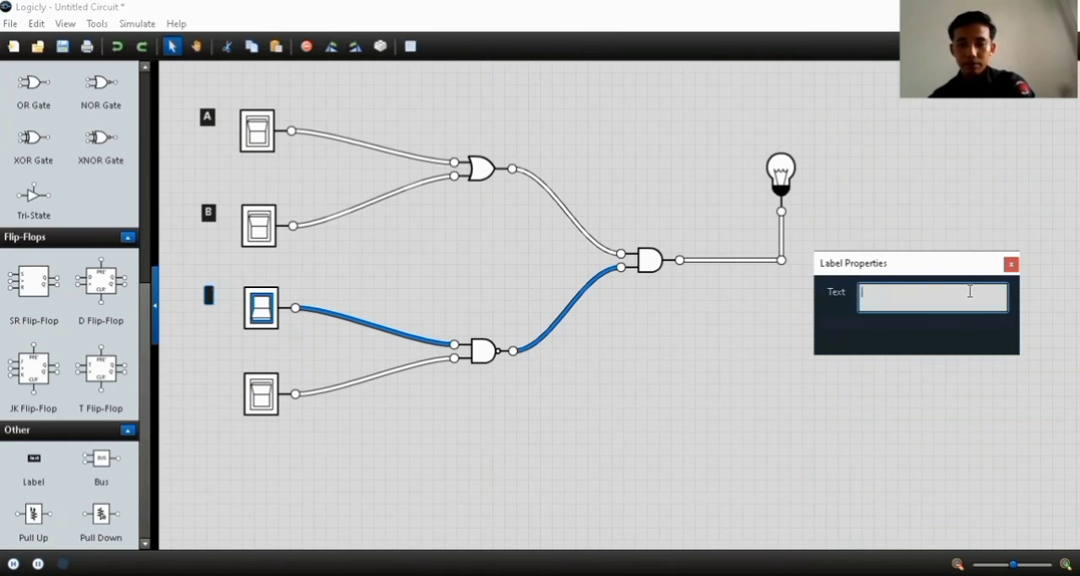
{"action": "type", "text": "C"}
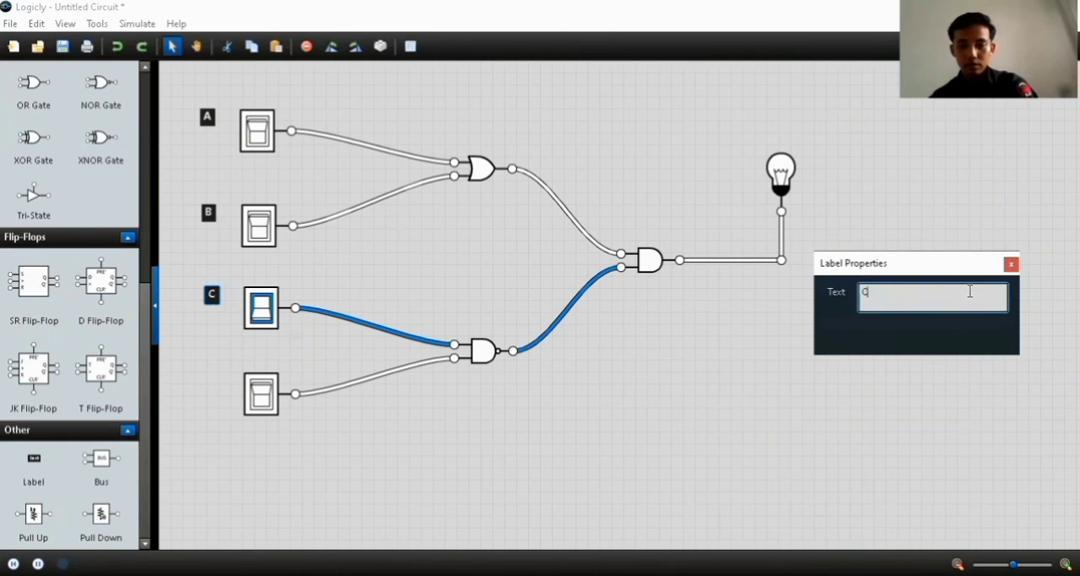
{"action": "left_click", "coordinate": [1012, 265]}
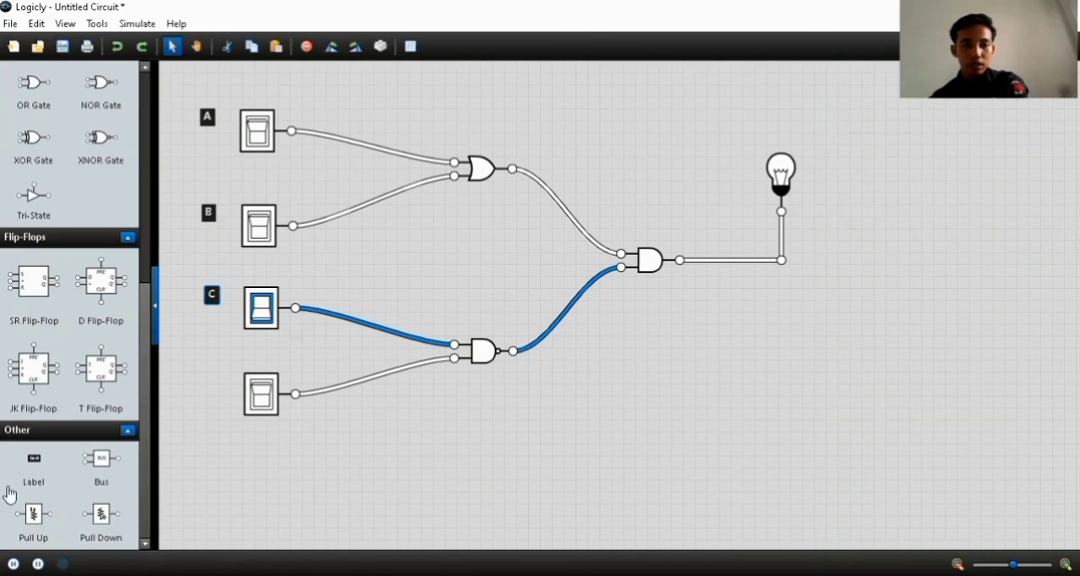
Add a label reading D beside the fourth toggle switch
{"action": "left_click_drag", "start_coordinate": [34, 463], "coordinate": [217, 384]}
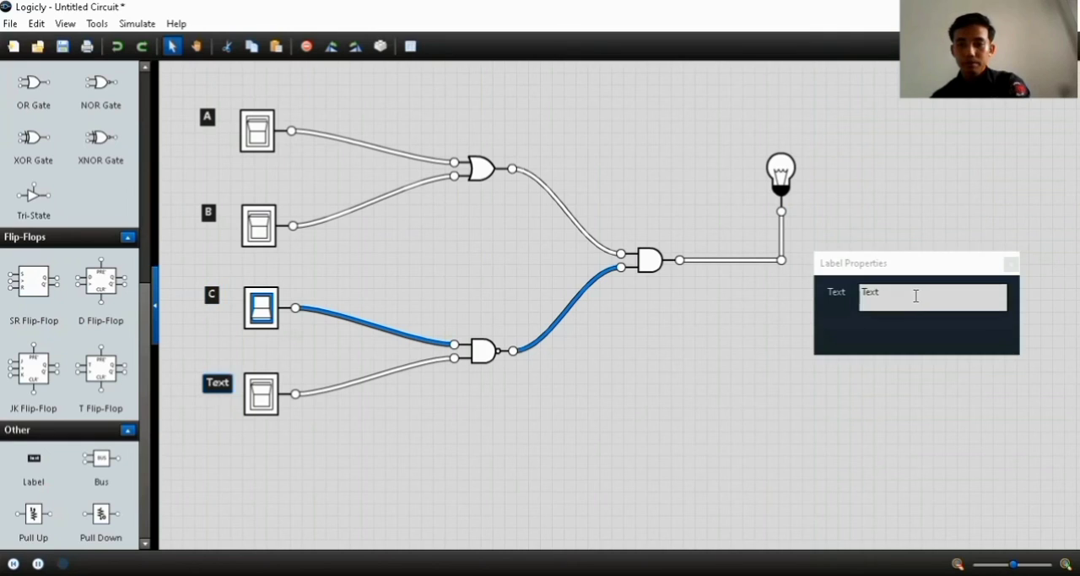
{"action": "key", "text": "BackSpace"}
{"action": "key", "text": "BackSpace"}
{"action": "key", "text": "BackSpace"}
{"action": "key", "text": "BackSpace"}
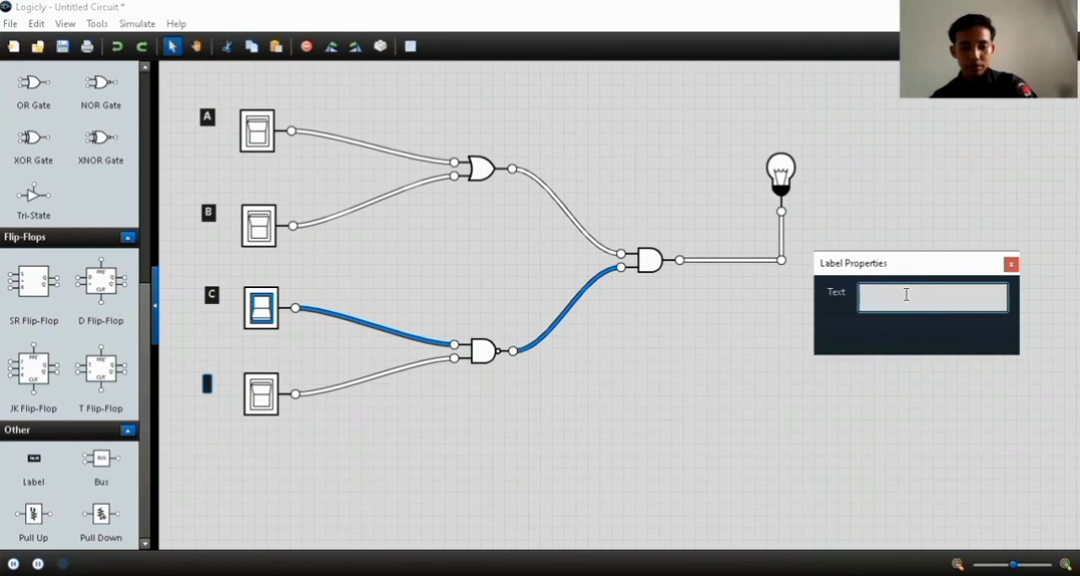
{"action": "type", "text": "D"}
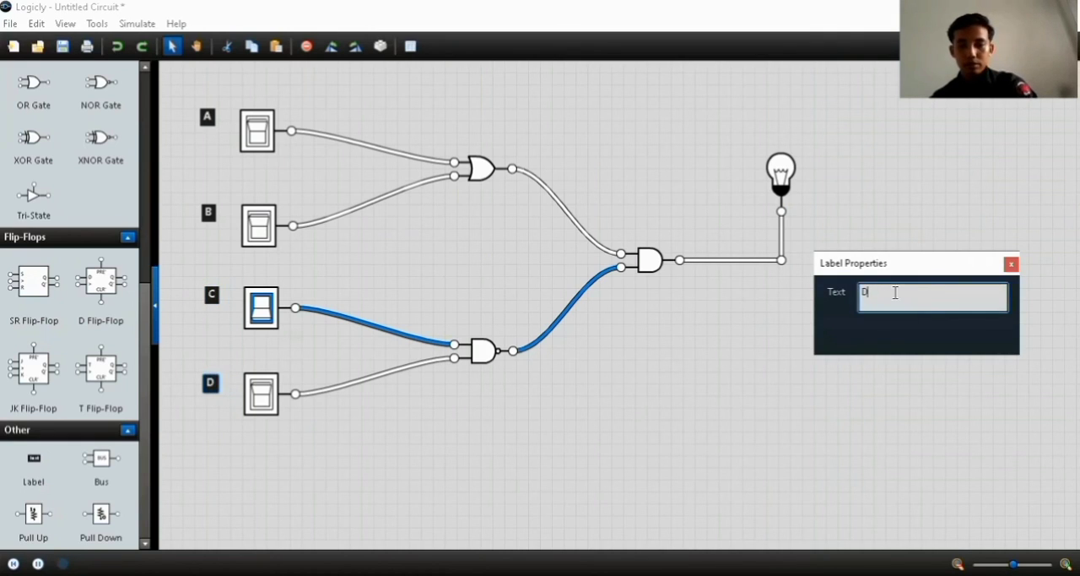
{"action": "left_click", "coordinate": [1012, 266]}
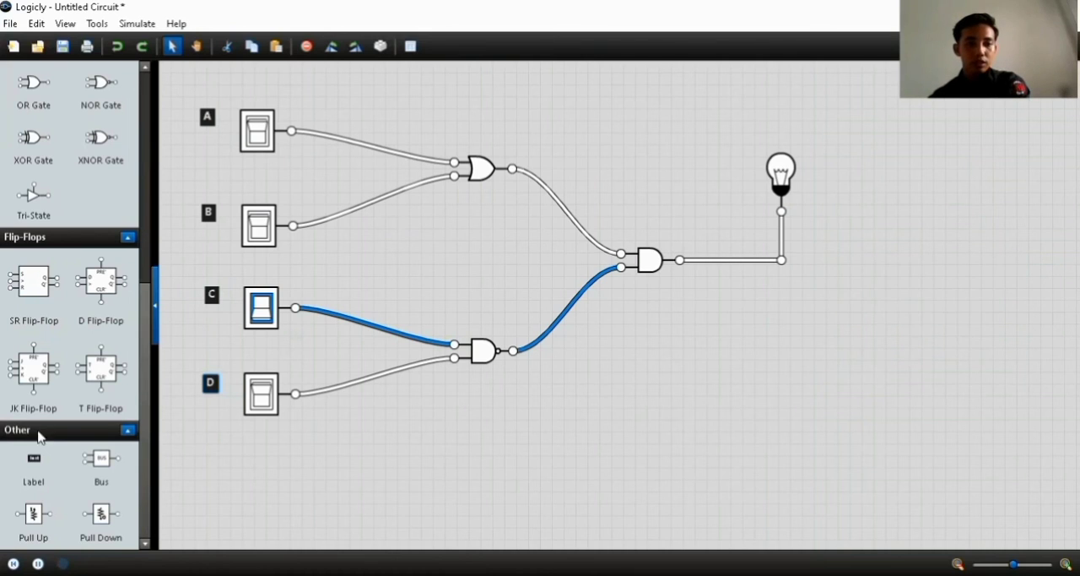
Add a label reading A+B below the OR gate
{"action": "left_click_drag", "start_coordinate": [31, 470], "coordinate": [487, 226]}
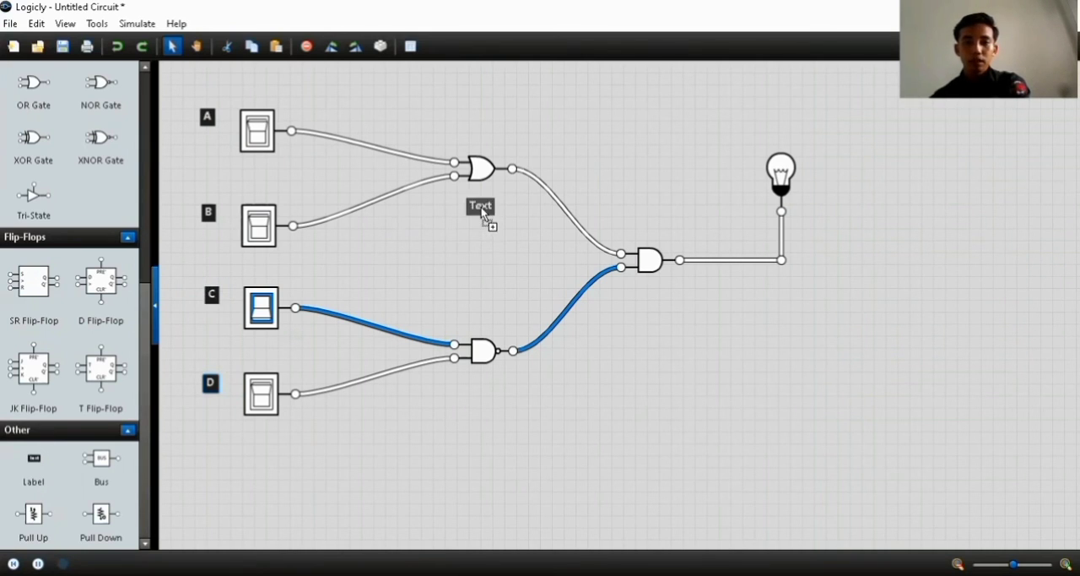
{"action": "left_click_drag", "start_coordinate": [483, 213], "coordinate": [483, 213]}
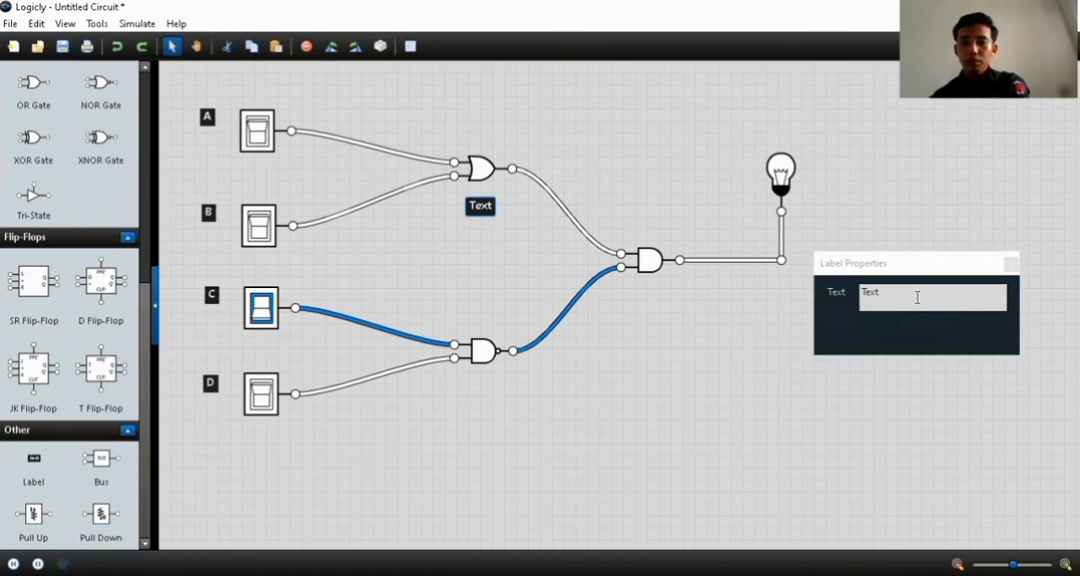
{"action": "left_click", "coordinate": [917, 297]}
{"action": "key", "text": "BackSpace"}
{"action": "key", "text": "BackSpace"}
{"action": "key", "text": "BackSpace"}
{"action": "key", "text": "BackSpace"}
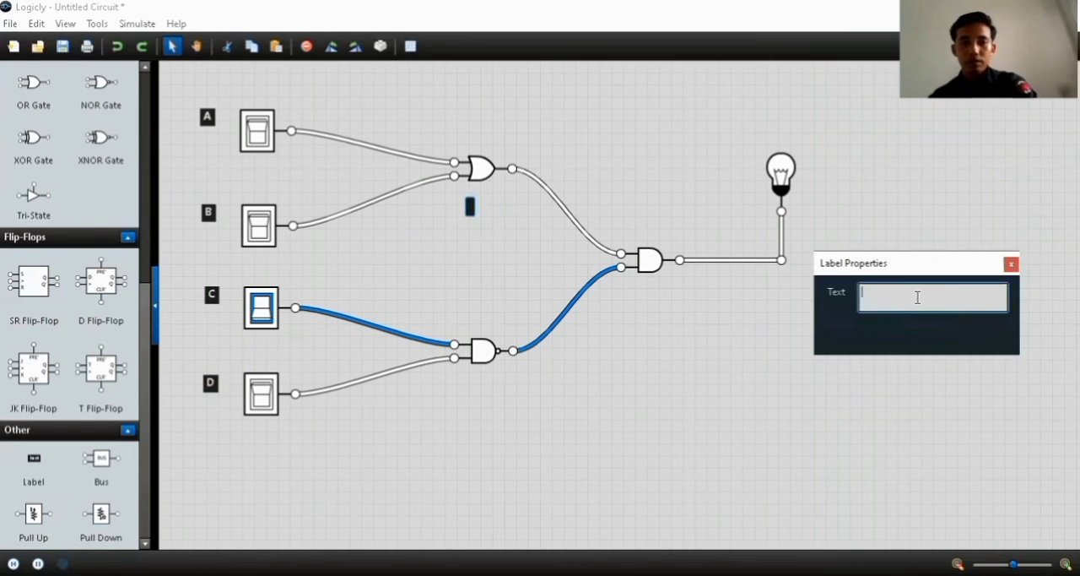
{"action": "type", "text": "A"}
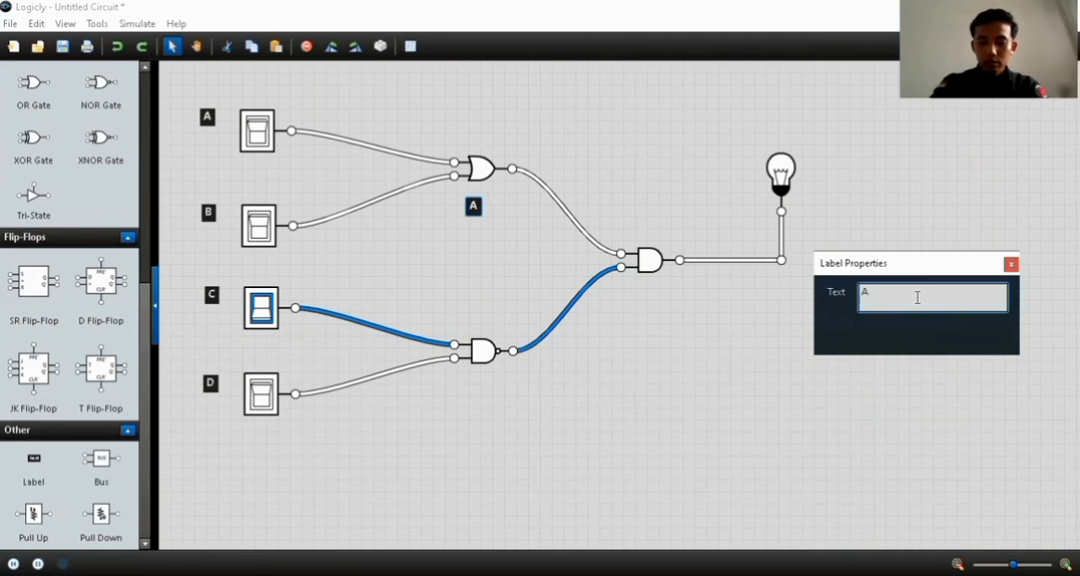
{"action": "type", "text": "+B"}
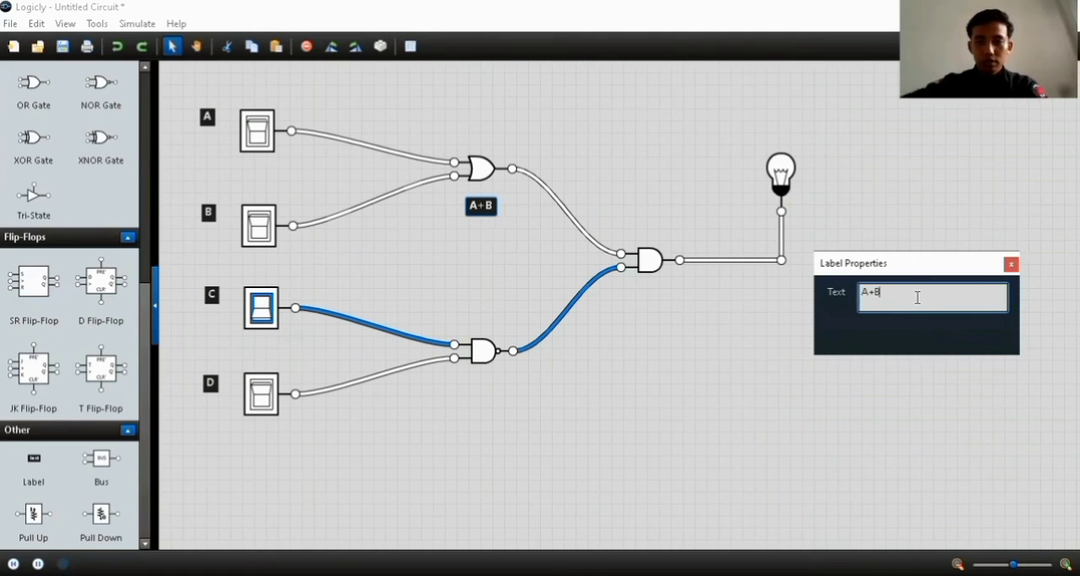
{"action": "left_click", "coordinate": [1009, 265]}
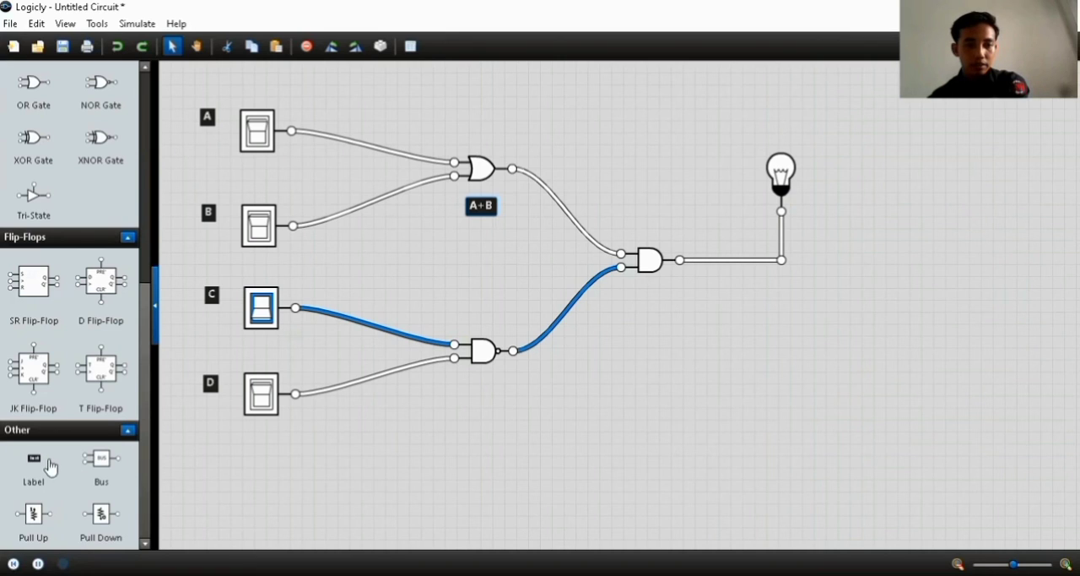
Add a label reading (C.D)' below the NAND gate
{"action": "left_click_drag", "start_coordinate": [49, 467], "coordinate": [488, 390]}
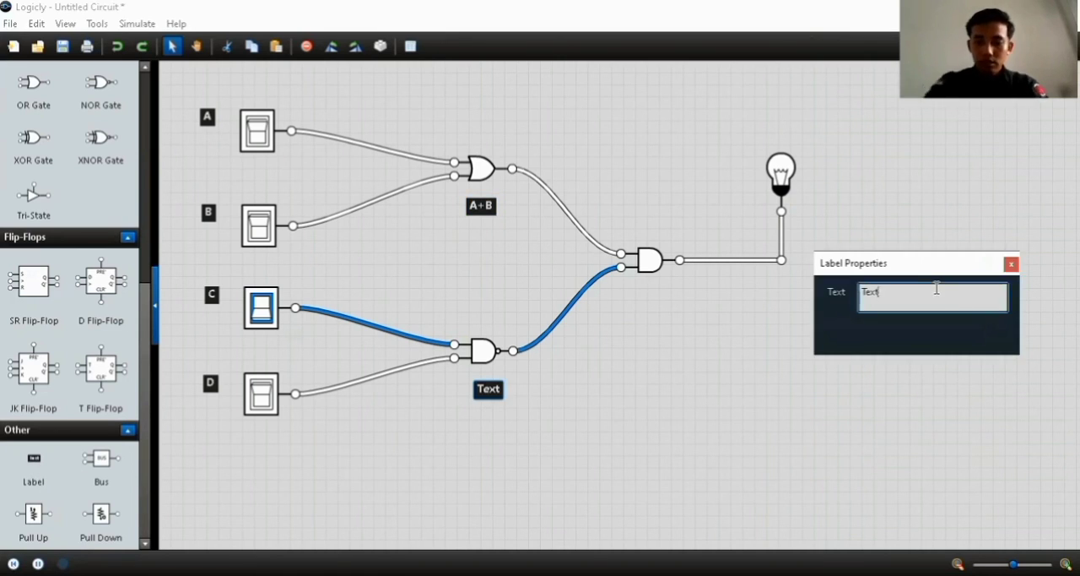
{"action": "key", "text": "BackSpace"}
{"action": "key", "text": "BackSpace"}
{"action": "key", "text": "BackSpace"}
{"action": "key", "text": "BackSpace"}
{"action": "type", "text": "("}
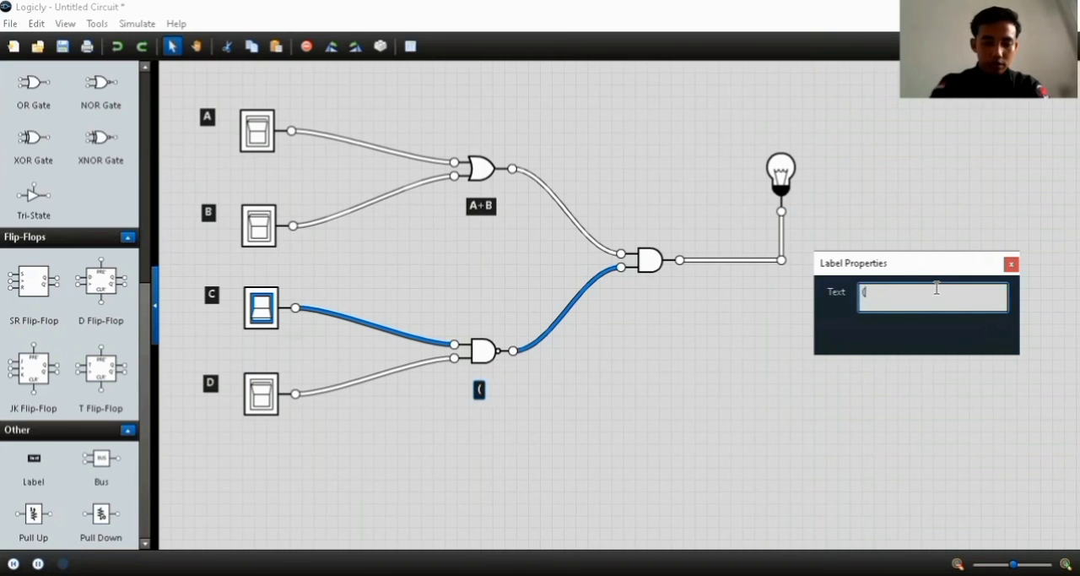
{"action": "type", "text": "C.D"}
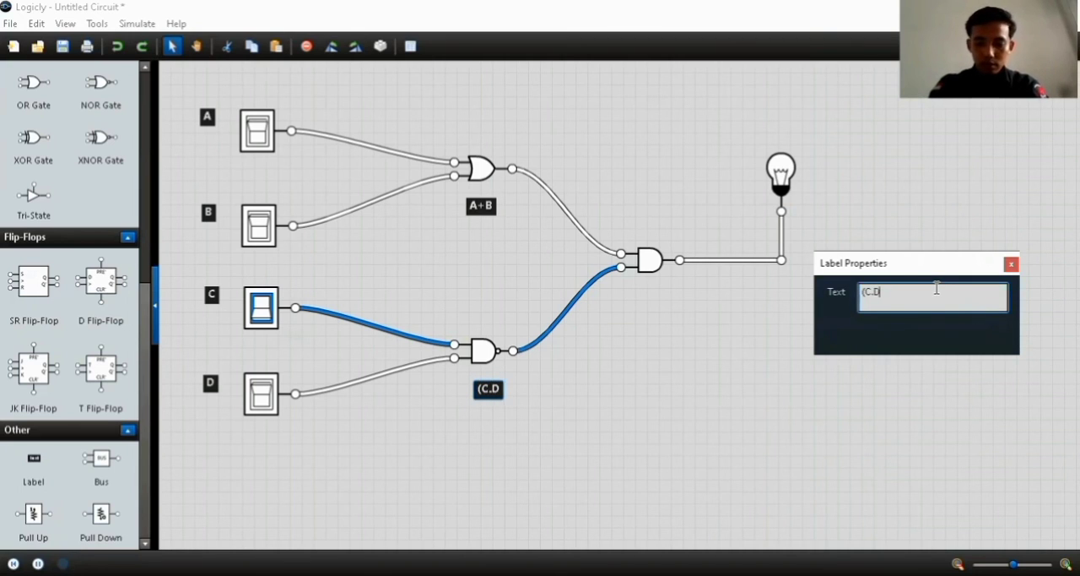
{"action": "type", "text": ")'"}
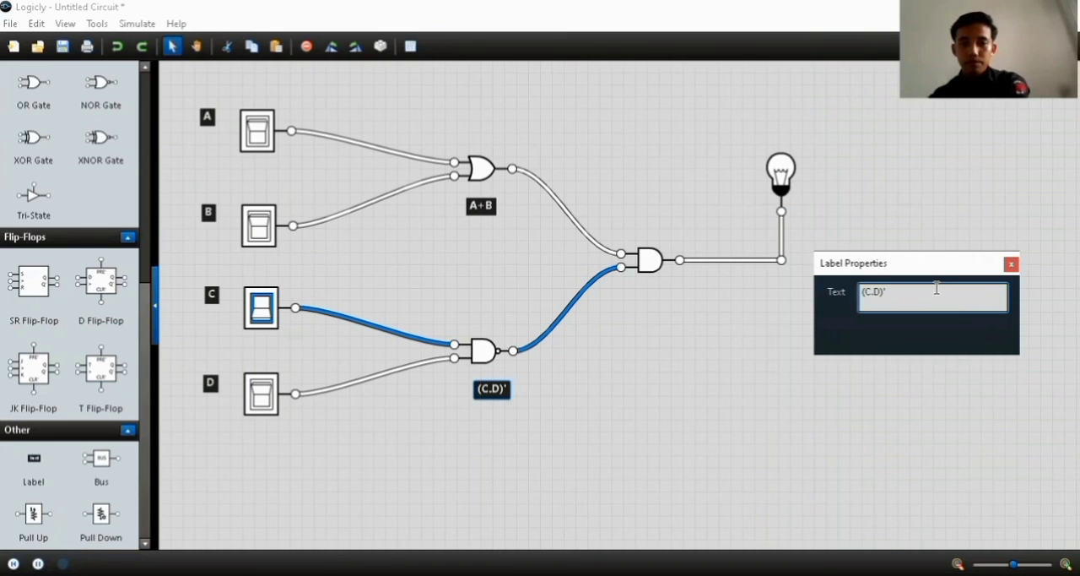
{"action": "left_click", "coordinate": [1012, 265]}
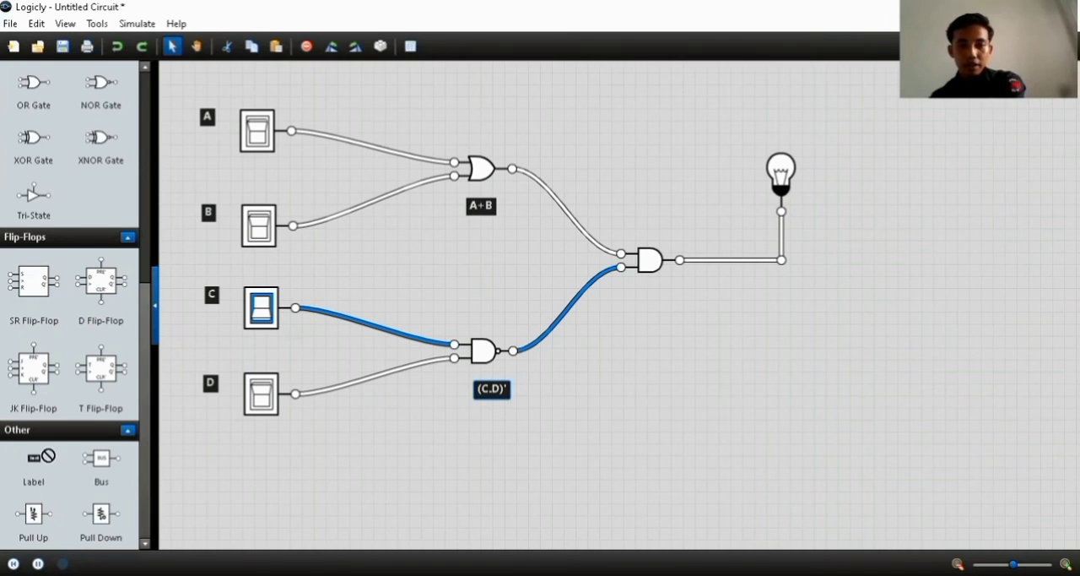
Add a label reading (A+B).(C.D)' below the AND gate
{"action": "left_click_drag", "start_coordinate": [48, 454], "coordinate": [650, 296]}
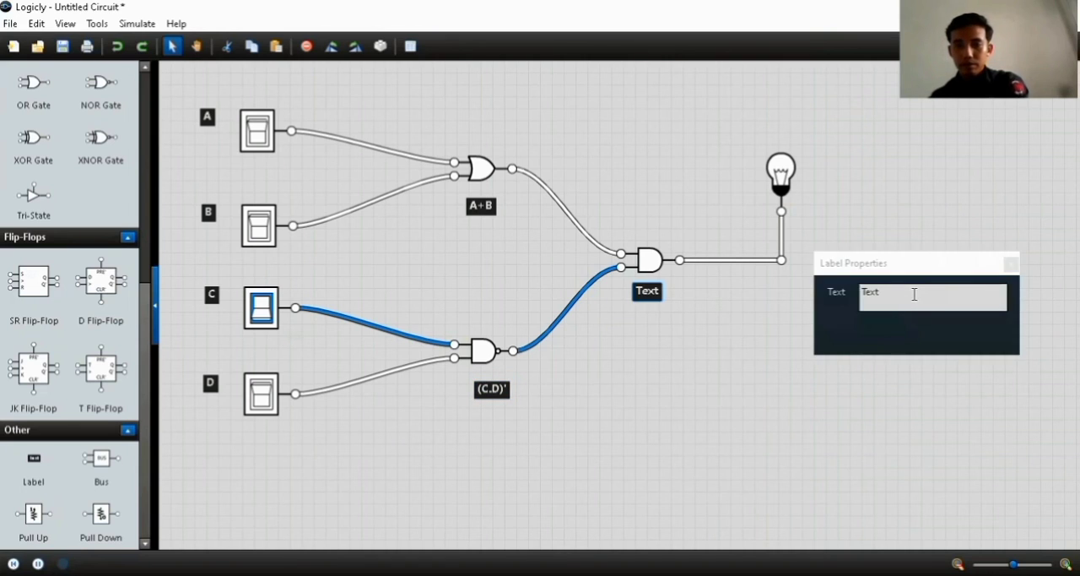
{"action": "left_click", "coordinate": [914, 294]}
{"action": "key", "text": "BackSpace"}
{"action": "key", "text": "BackSpace"}
{"action": "key", "text": "BackSpace"}
{"action": "key", "text": "BackSpace"}
{"action": "type", "text": "A"}
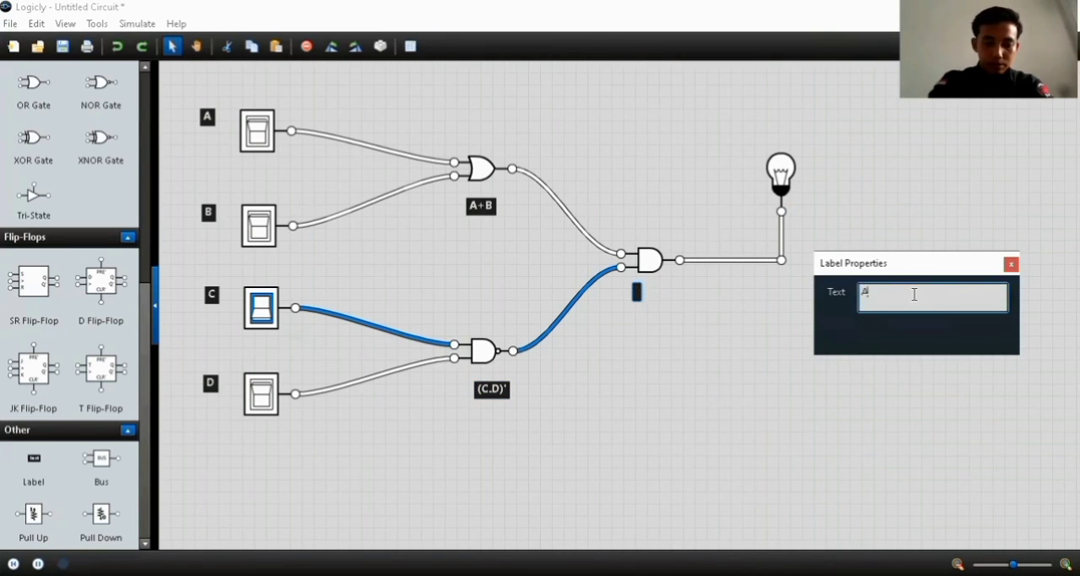
{"action": "type", "text": "+B"}
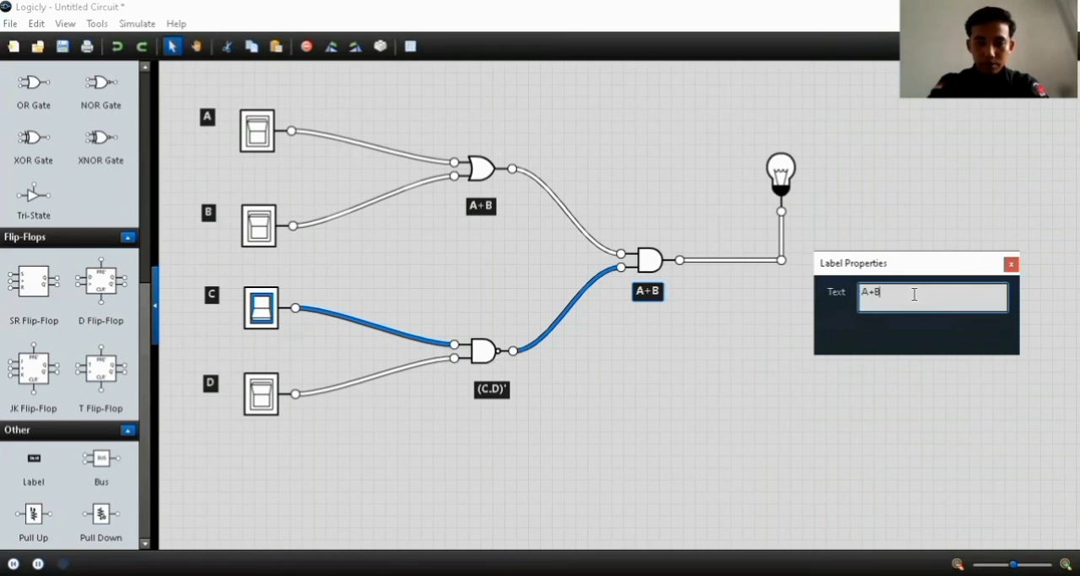
{"action": "type", "text": ")."}
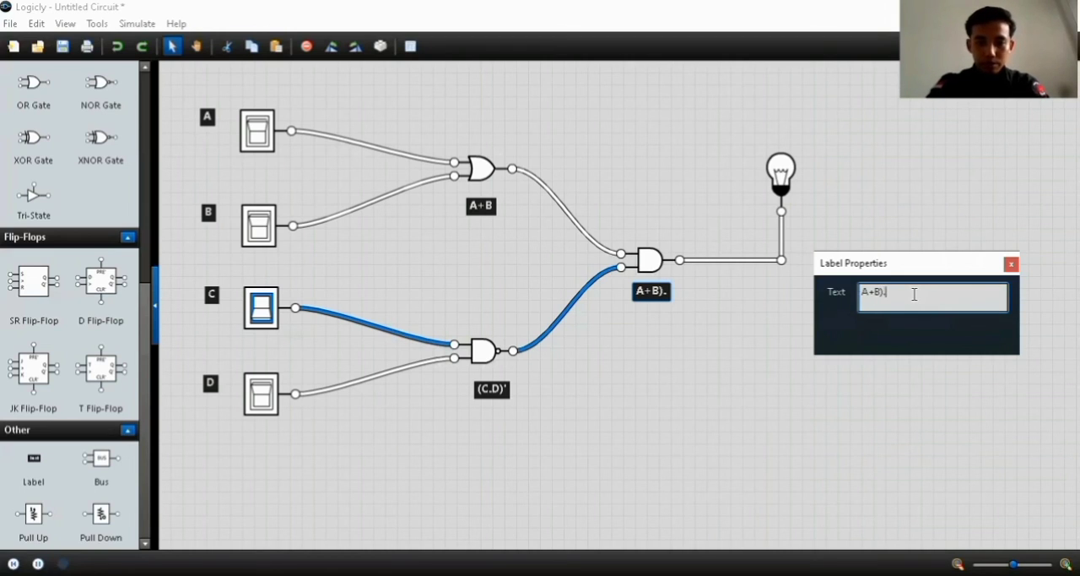
{"action": "type", "text": "(C."}
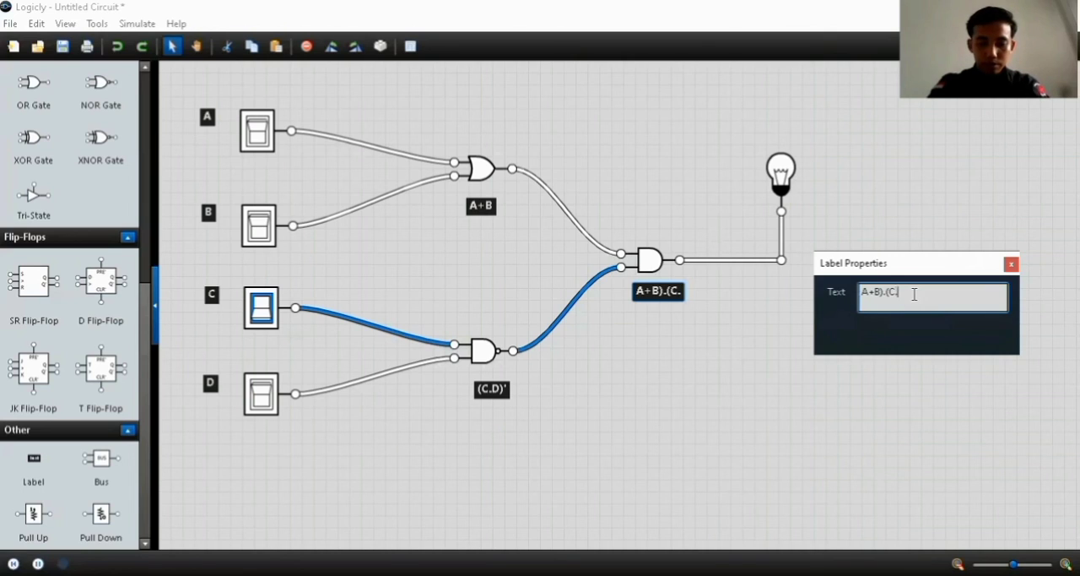
{"action": "type", "text": "D"}
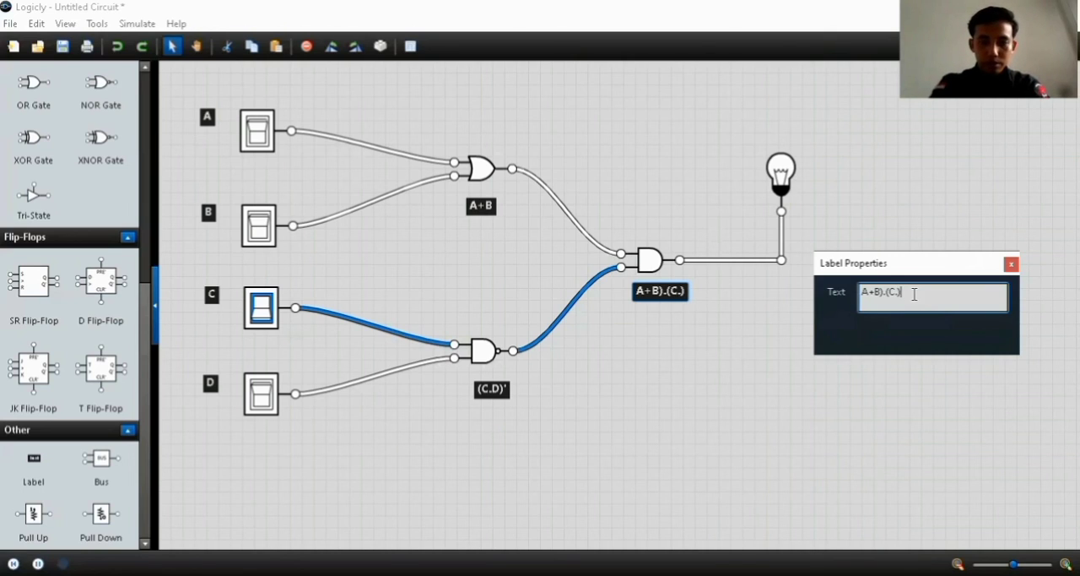
{"action": "key", "text": "BackSpace"}
{"action": "type", "text": "D"}
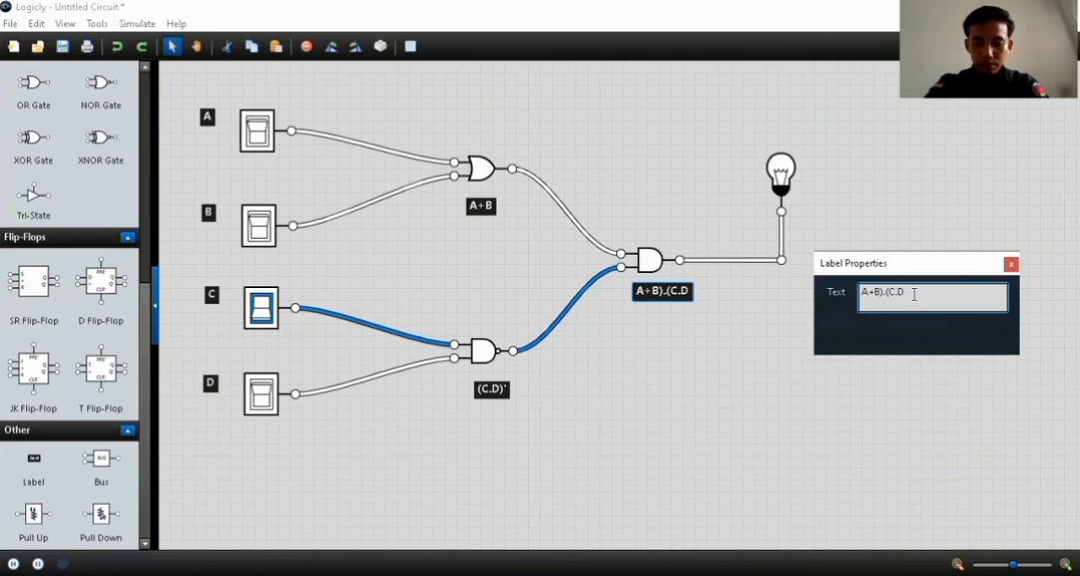
{"action": "type", "text": ")'"}
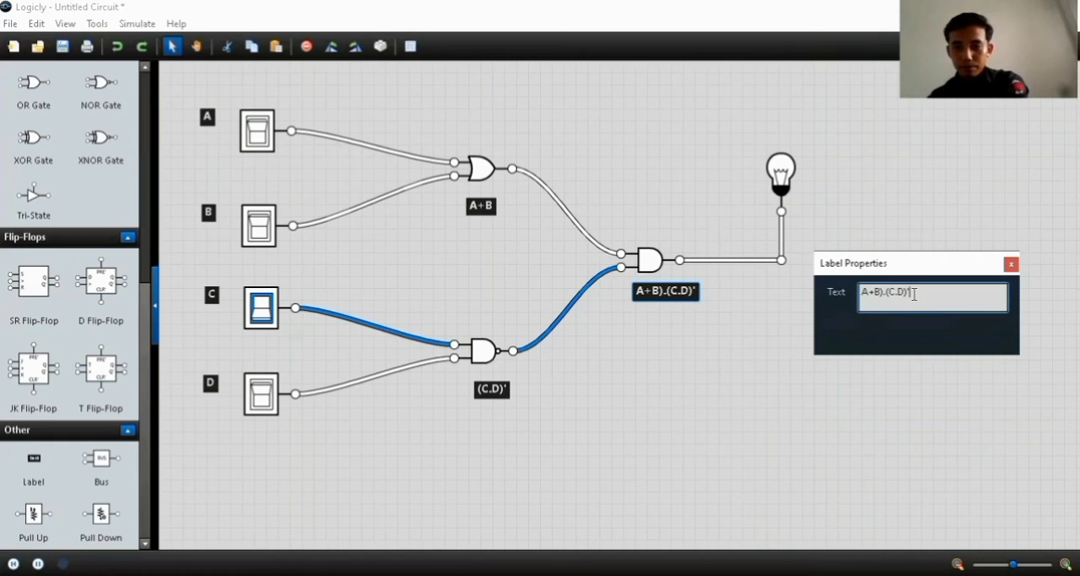
{"action": "left_click", "coordinate": [864, 292]}
{"action": "type", "text": "("}
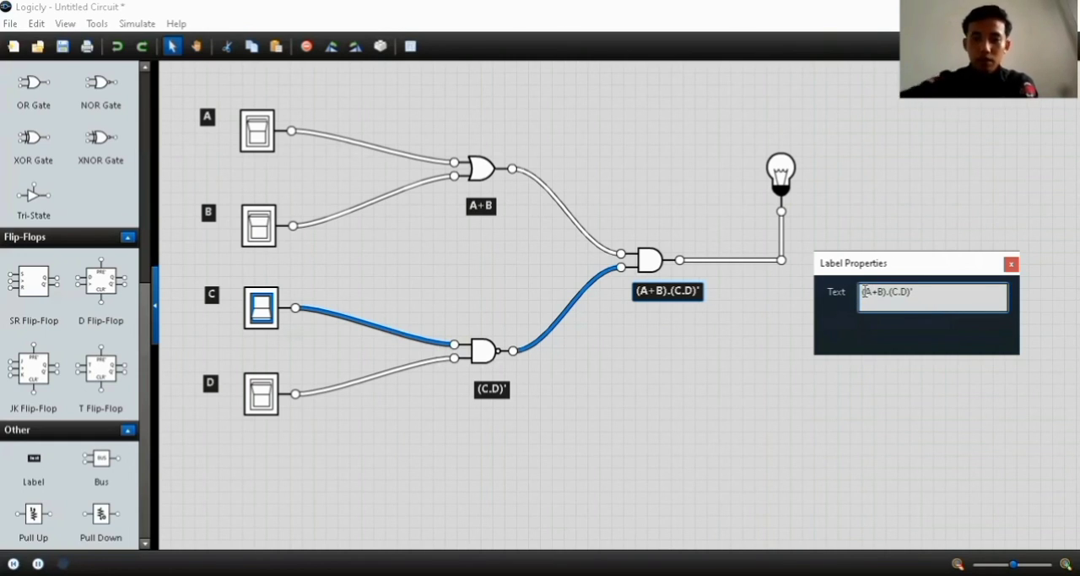
{"action": "left_click", "coordinate": [1012, 265]}
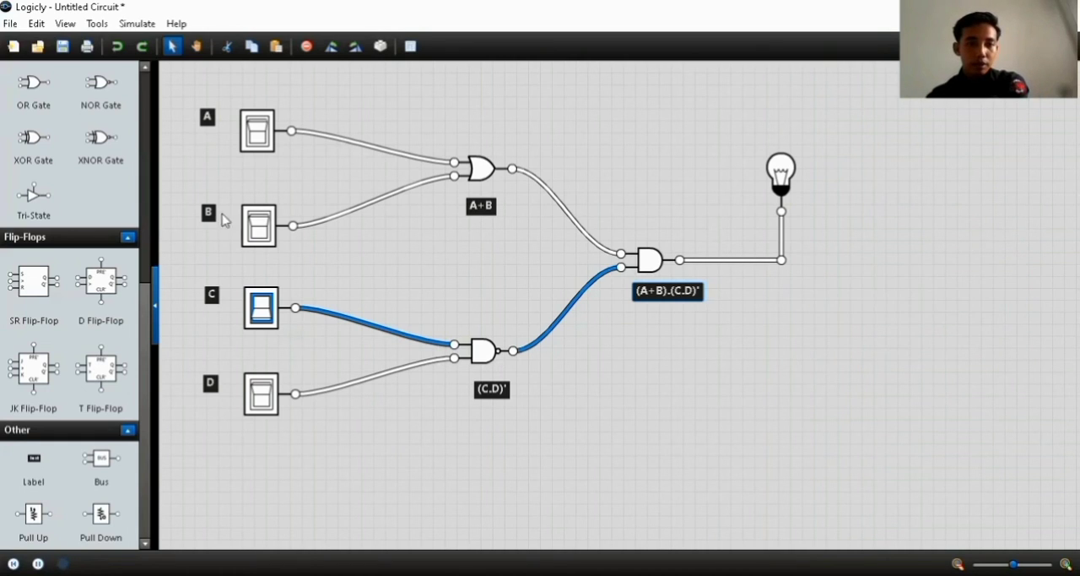
Move the labels A, B, C and D closer to their switches and the (C.D)' label closer to the NAND gate
{"action": "left_click_drag", "start_coordinate": [207, 209], "coordinate": [222, 208]}
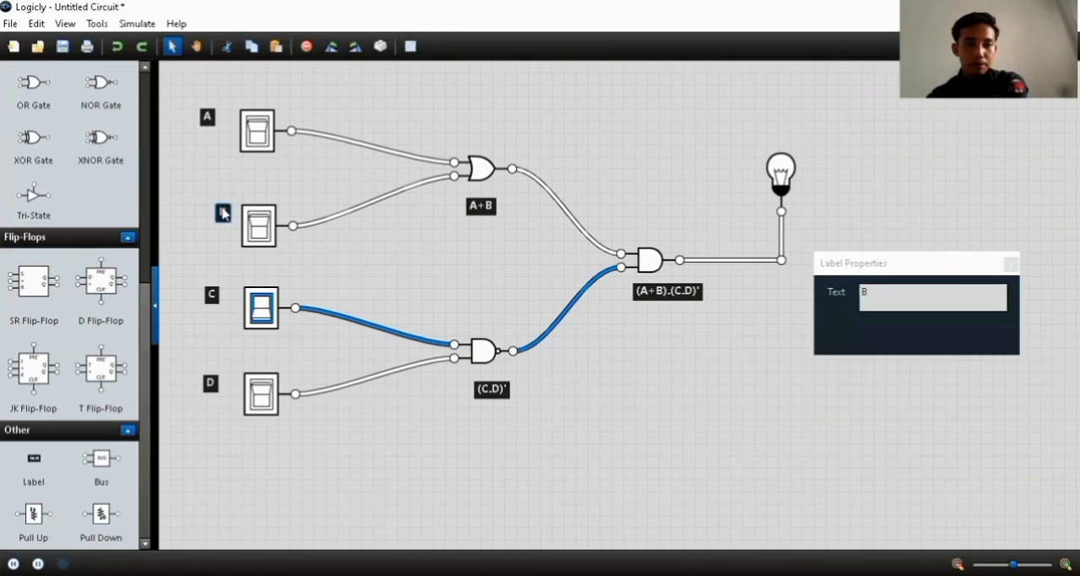
{"action": "left_click_drag", "start_coordinate": [214, 301], "coordinate": [227, 301]}
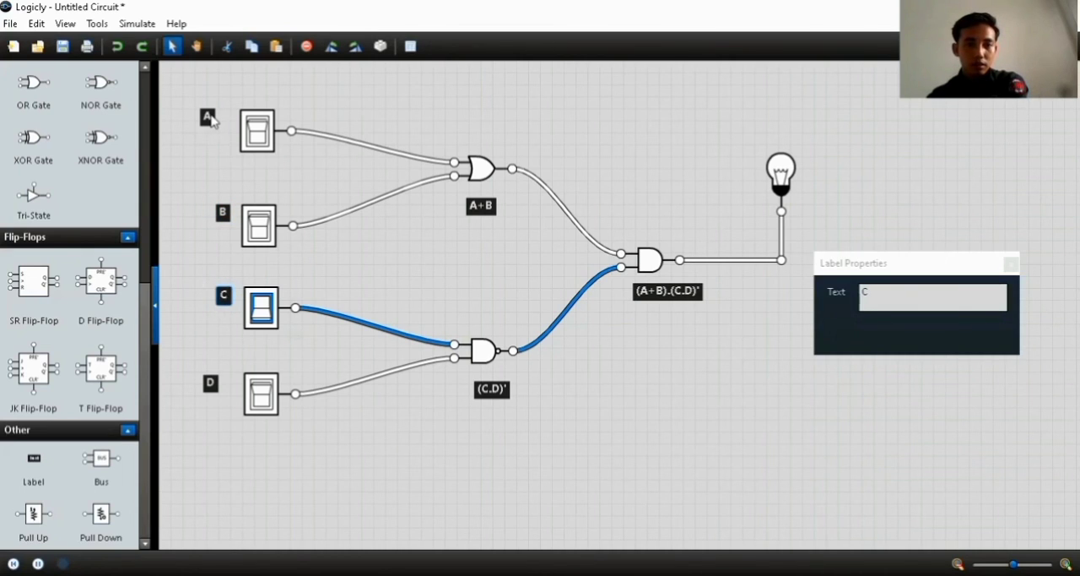
{"action": "left_click_drag", "start_coordinate": [213, 121], "coordinate": [224, 121]}
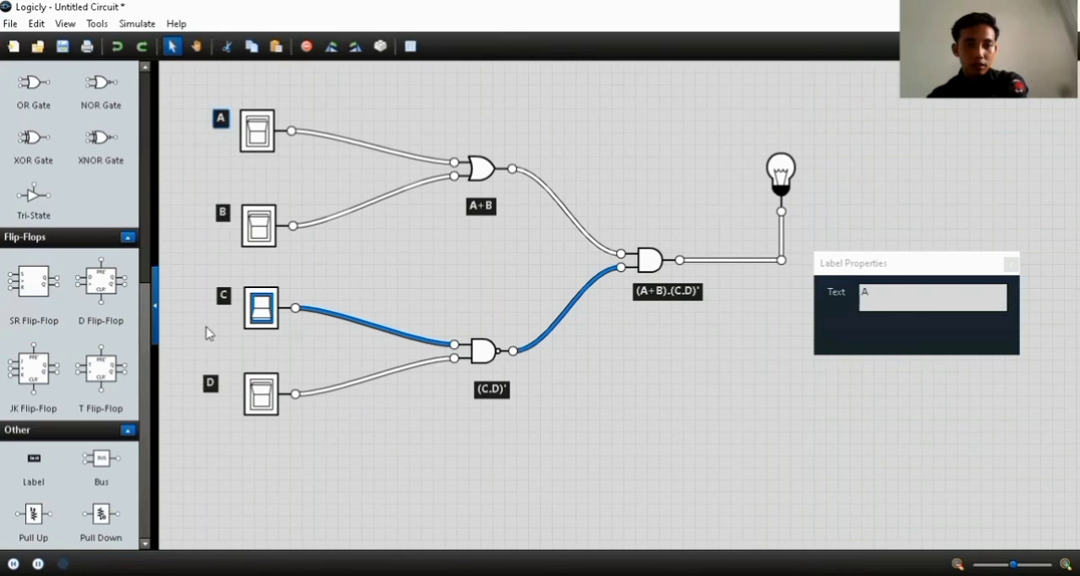
{"action": "left_click_drag", "start_coordinate": [211, 382], "coordinate": [222, 383]}
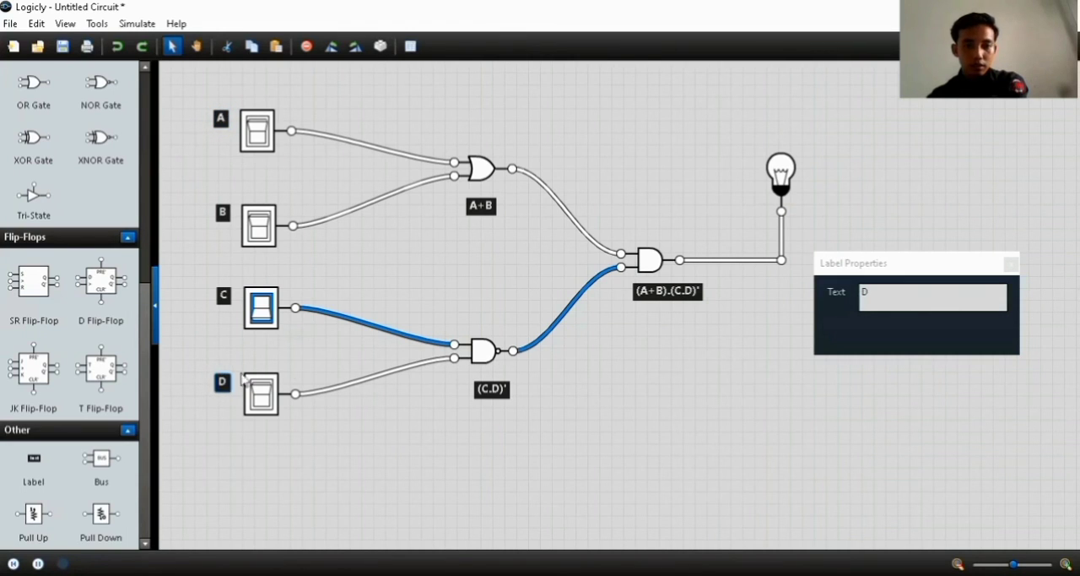
{"action": "left_click_drag", "start_coordinate": [487, 399], "coordinate": [477, 391]}
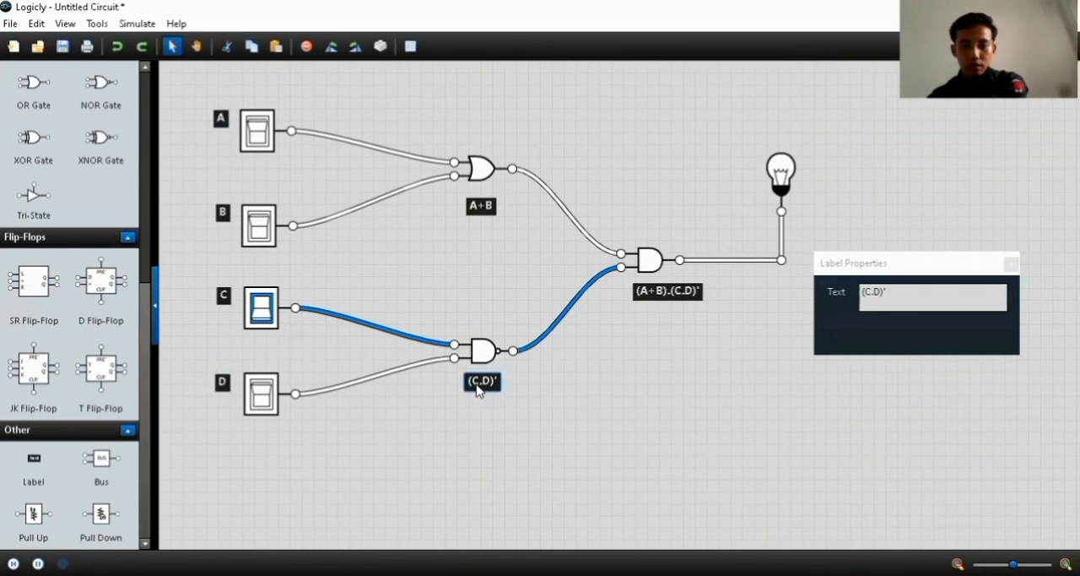
{"action": "left_click", "coordinate": [1012, 264]}
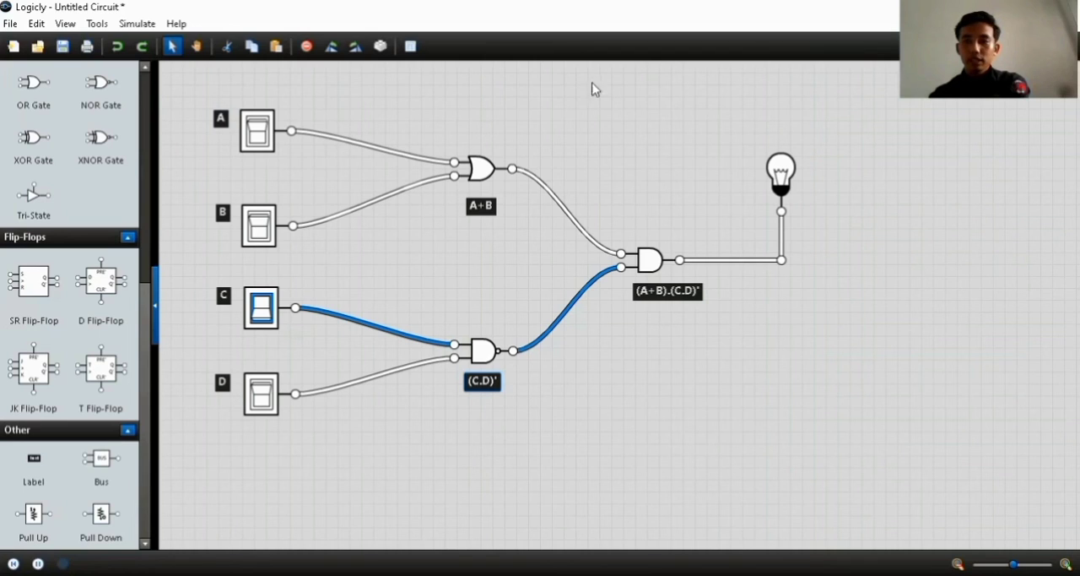
Test the circuit by turning switch A on and off, then turning switch B on, with switch C left on
{"action": "left_click", "coordinate": [258, 134]}
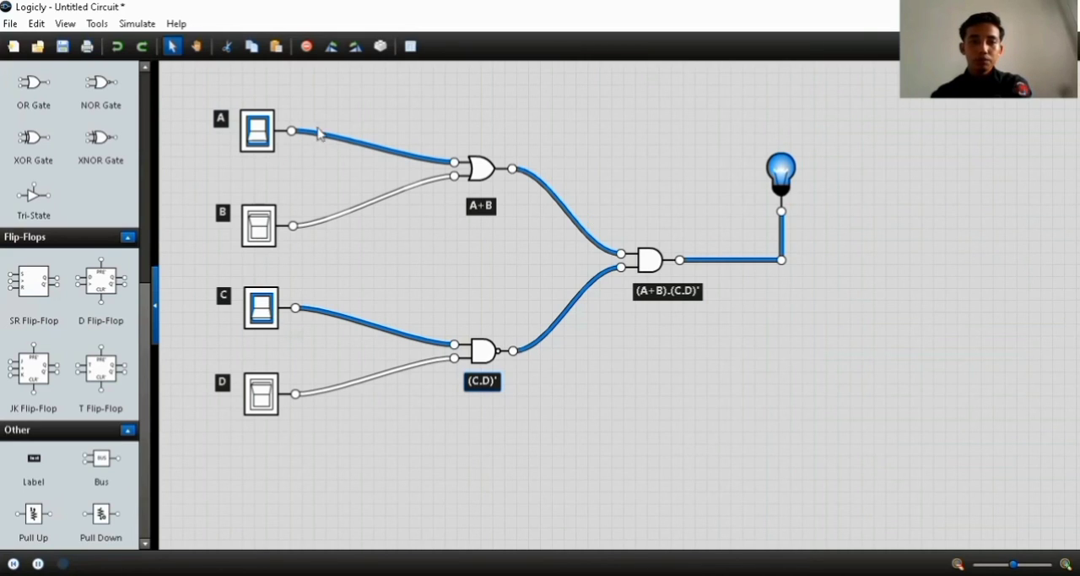
{"action": "left_click", "coordinate": [267, 146]}
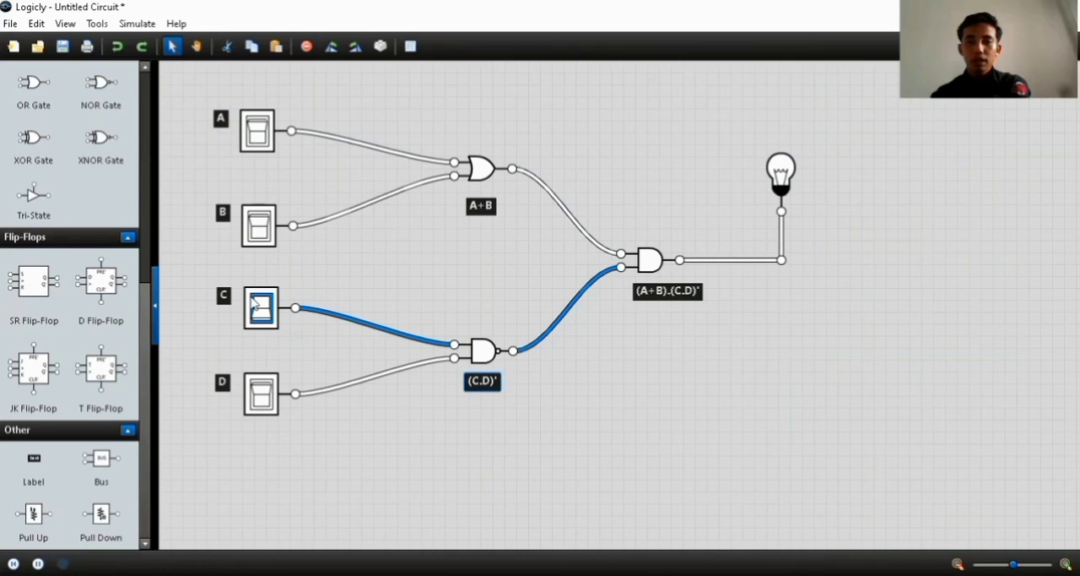
{"action": "left_click", "coordinate": [258, 227]}
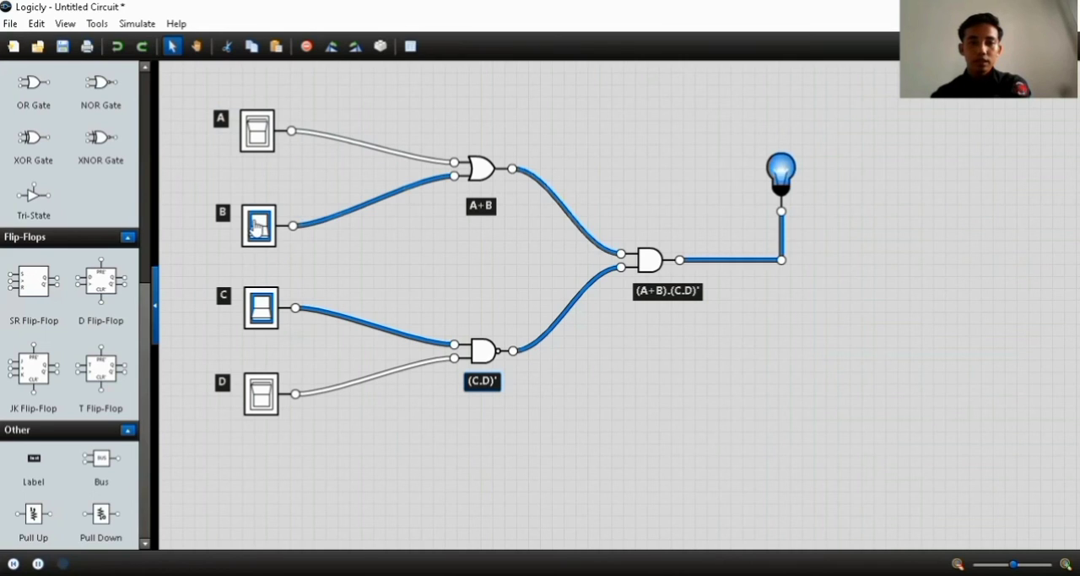